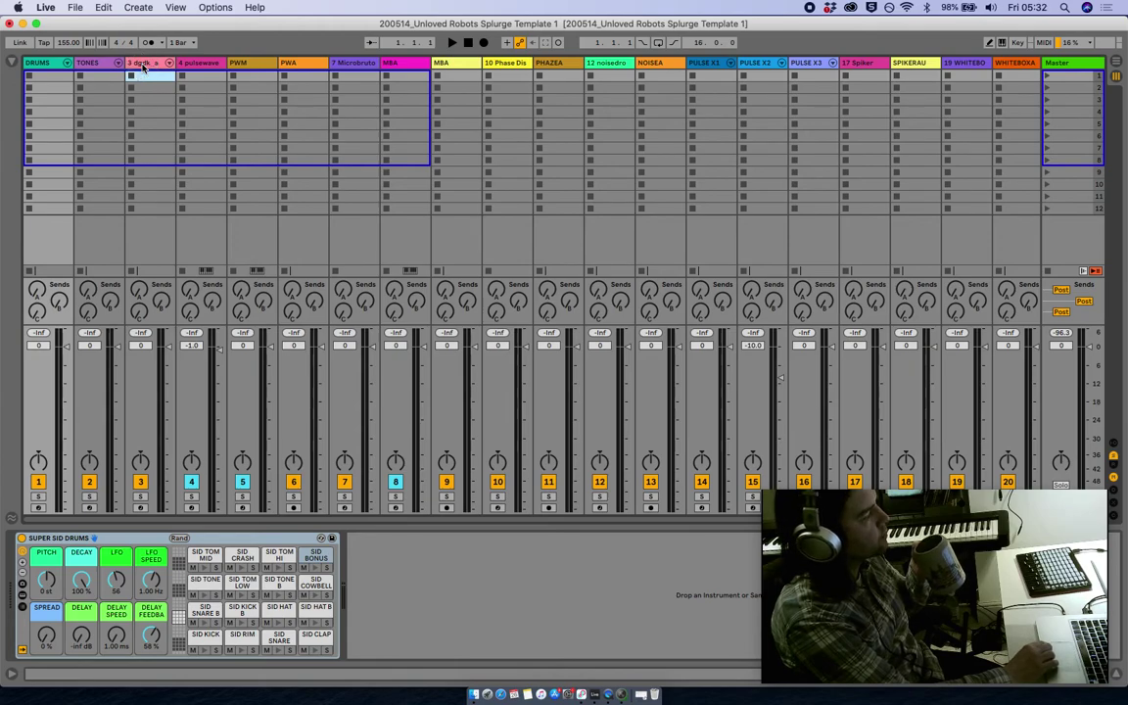
# - Collapse the Mini-Automaton device on the pulsewave track and arm that track for recording
pyautogui.click(143, 63)
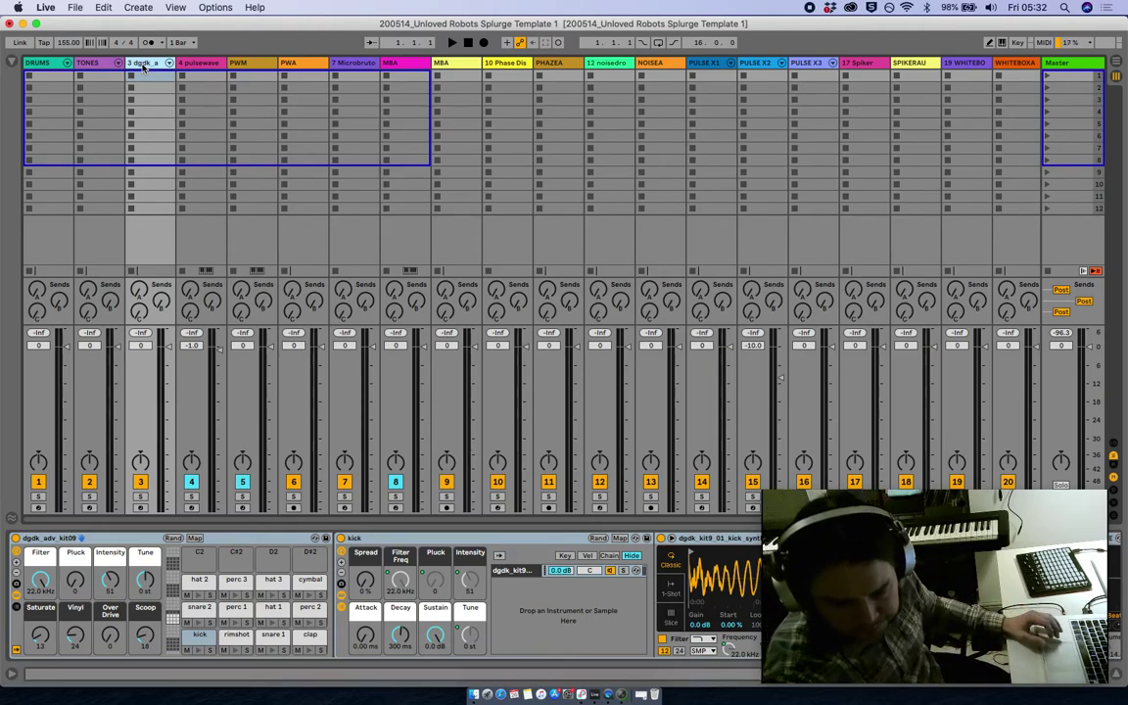
pyautogui.click(192, 64)
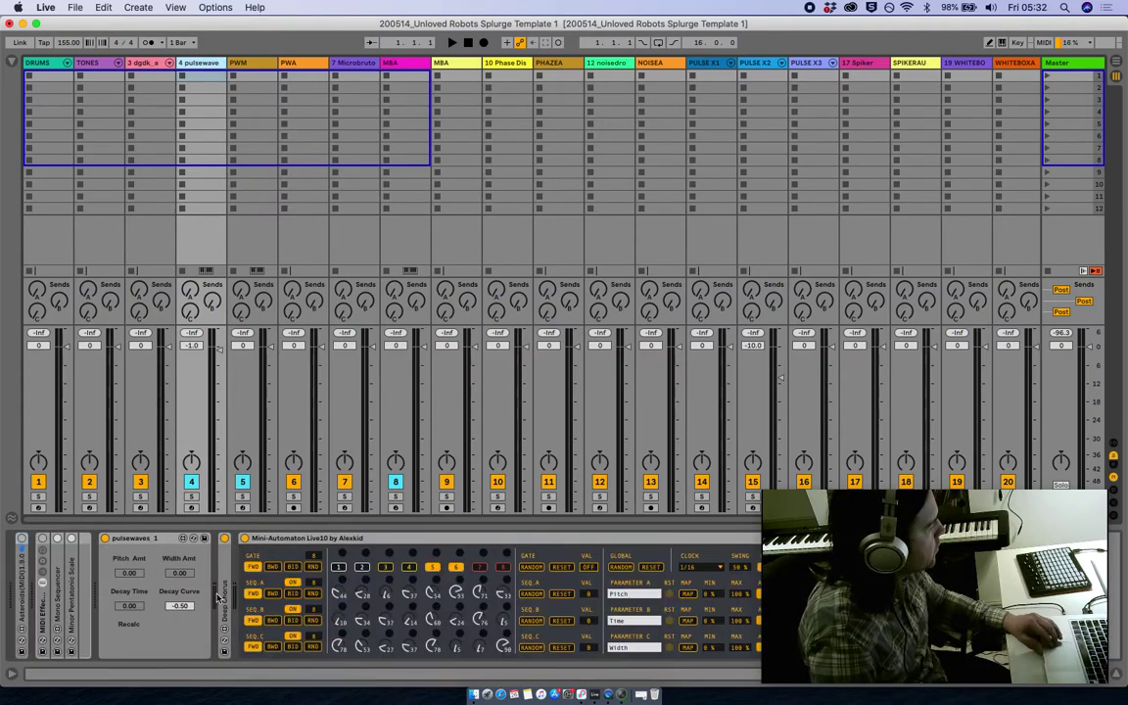
pyautogui.doubleClick(245, 537)
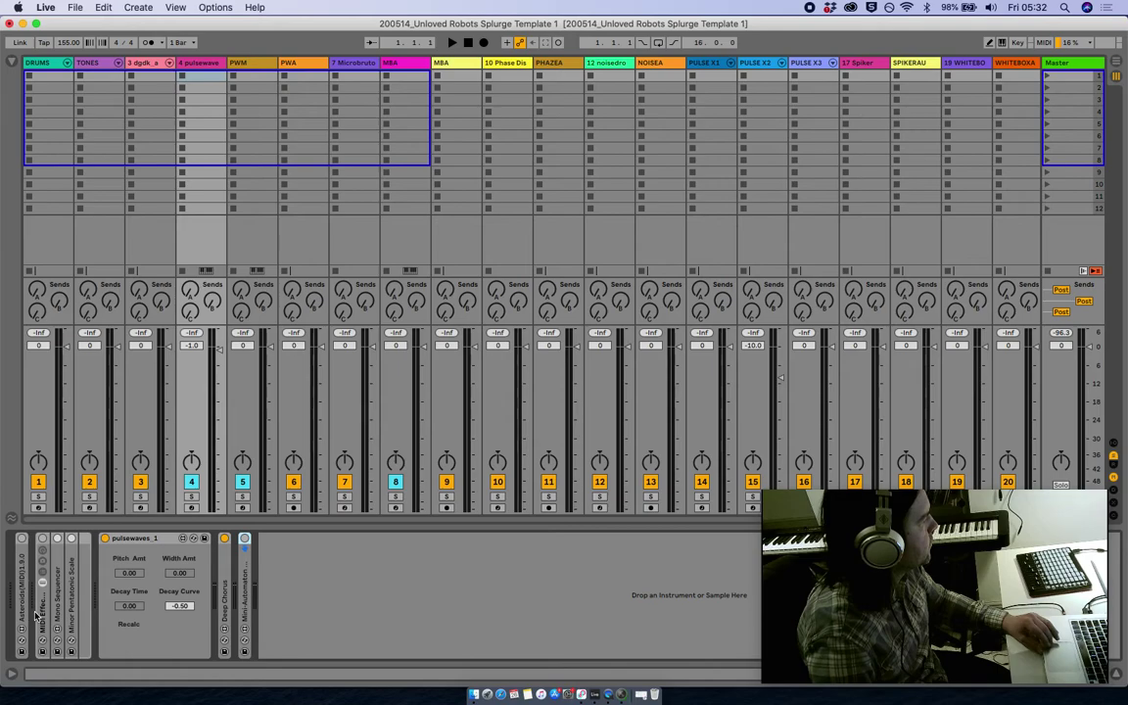
pyautogui.click(191, 508)
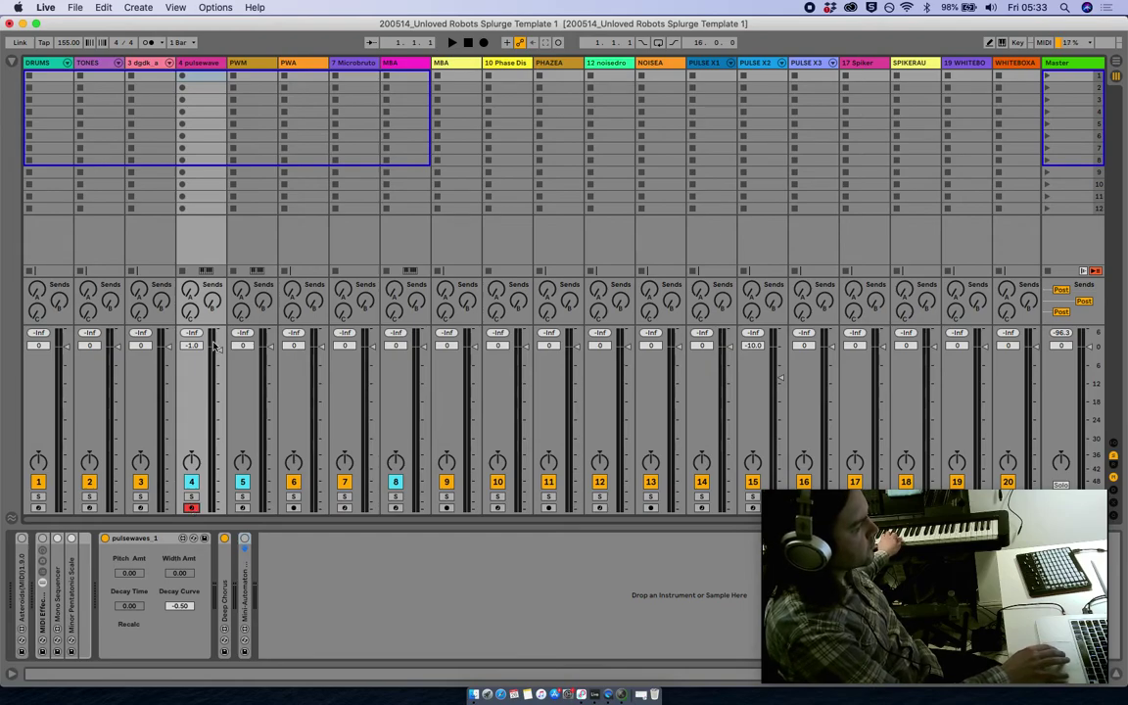
# - Show the routing section and the return tracks, and arm the Phase Distortion track with its send B at 0.0 dB
pyautogui.press('super+alt+i')
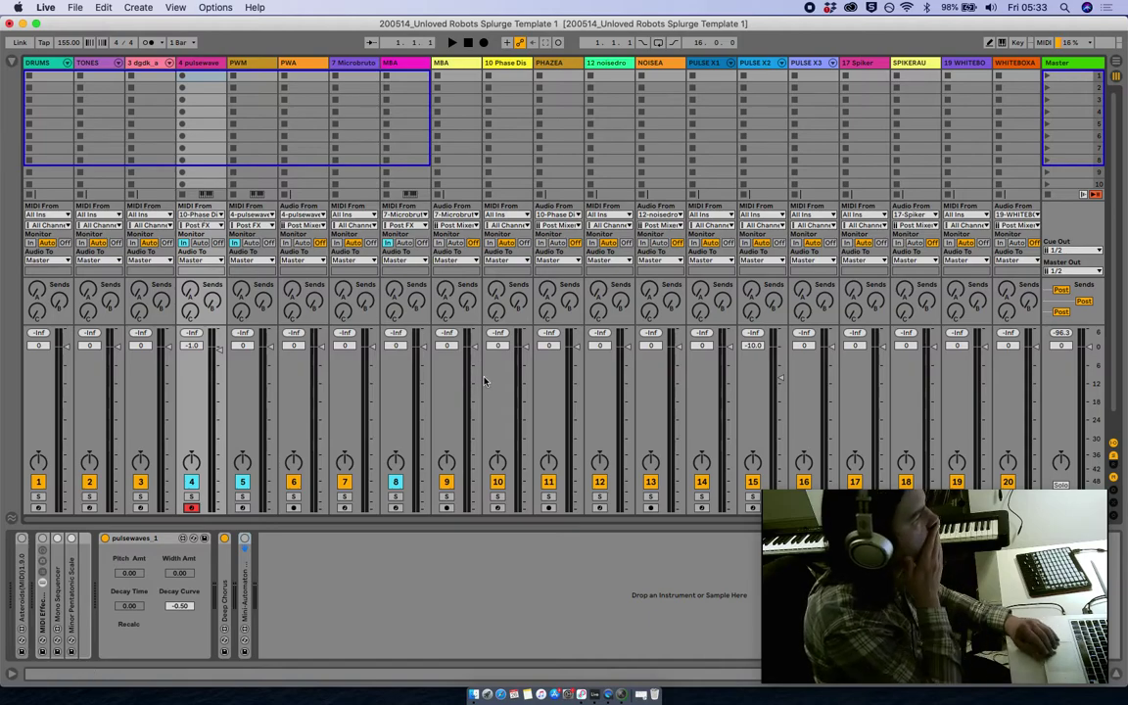
pyautogui.click(497, 508)
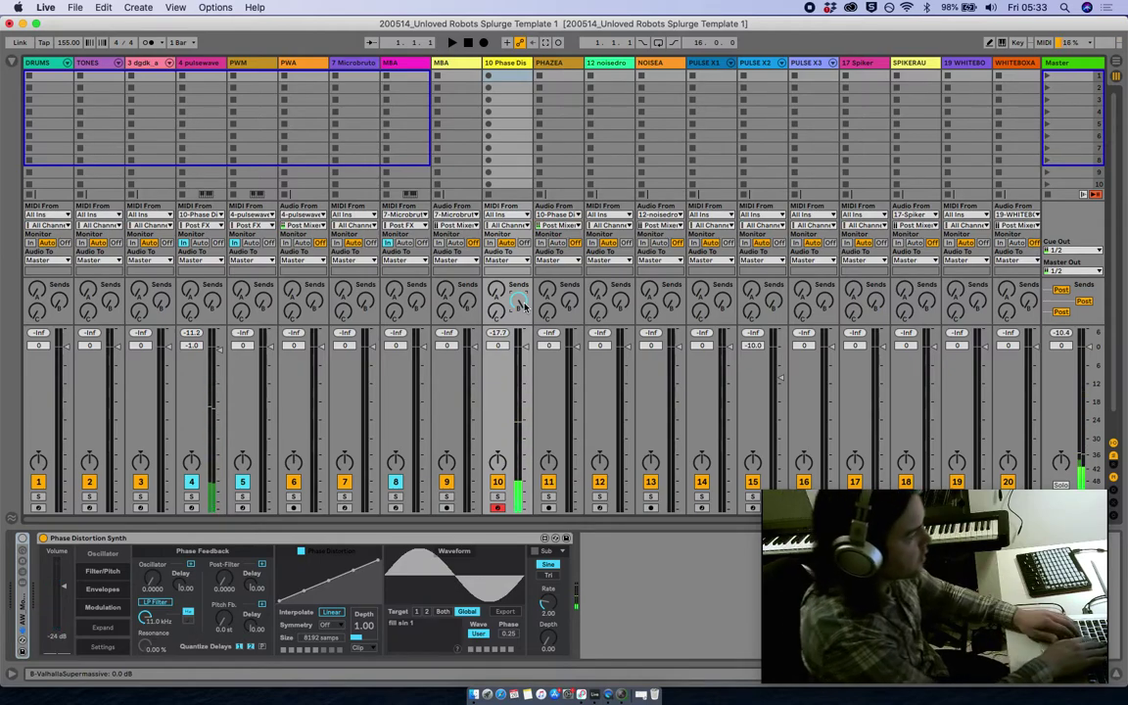
pyautogui.click(1113, 465)
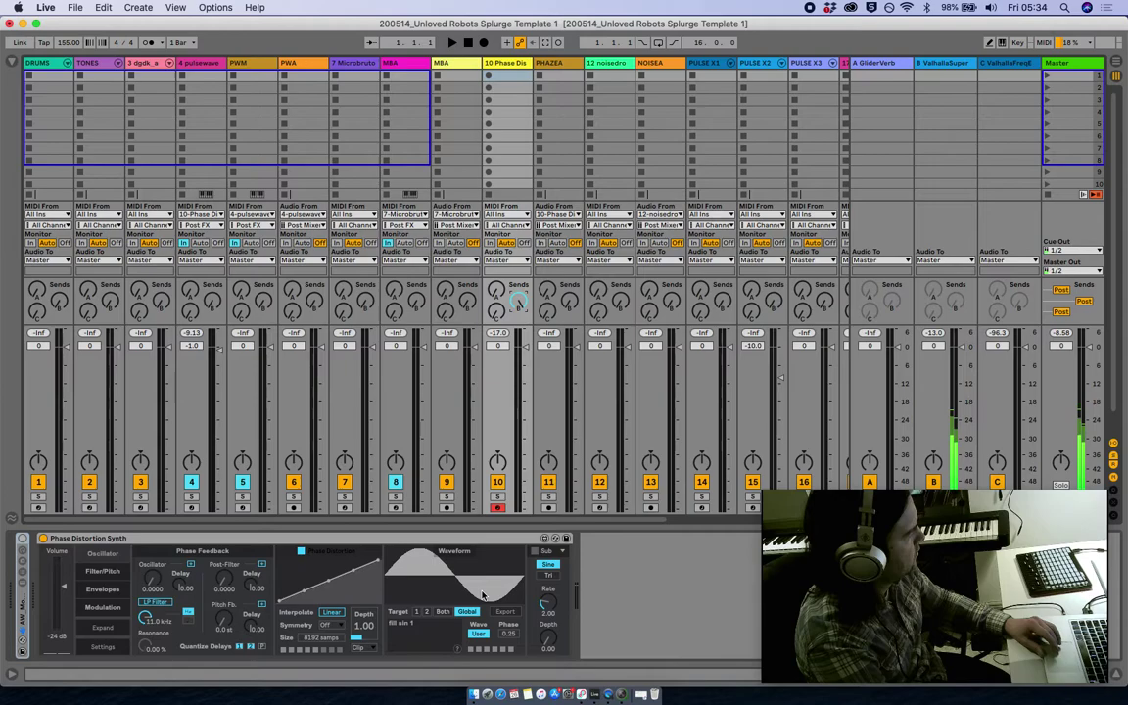
# - Expand the AW Mono Sequencer rack on the Phase Distortion track and look through its device chain
pyautogui.doubleClick(22, 618)
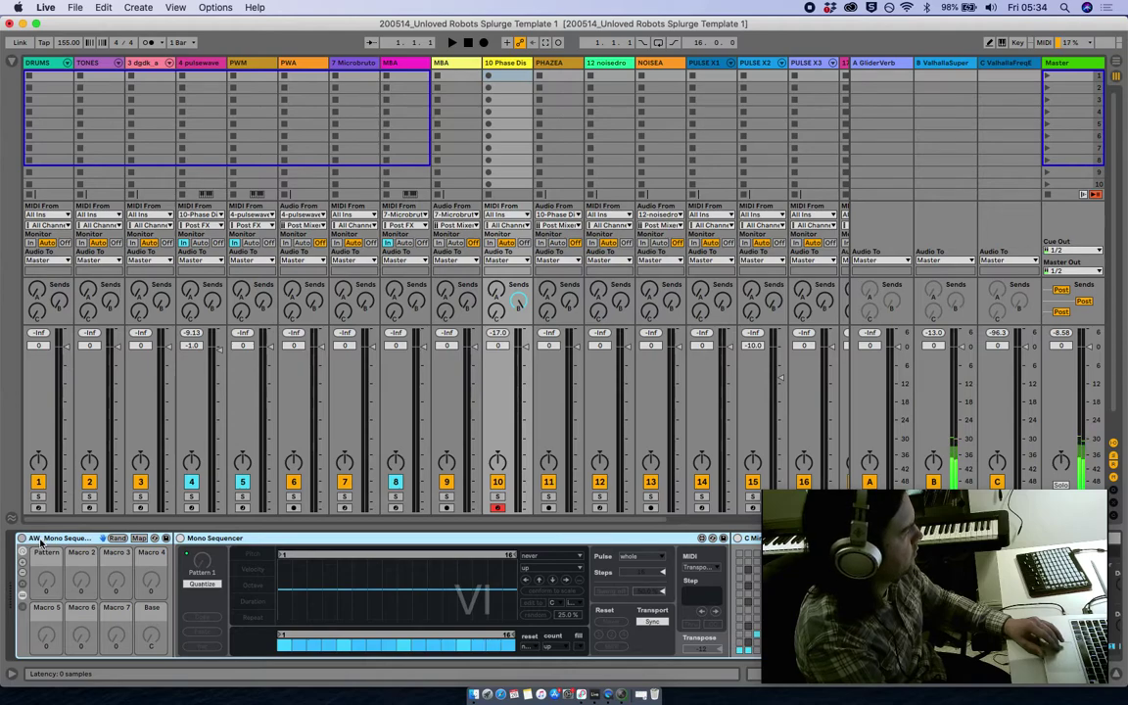
pyautogui.hscroll(5, 320, 612)
pyautogui.hscroll(-5, 320, 612)
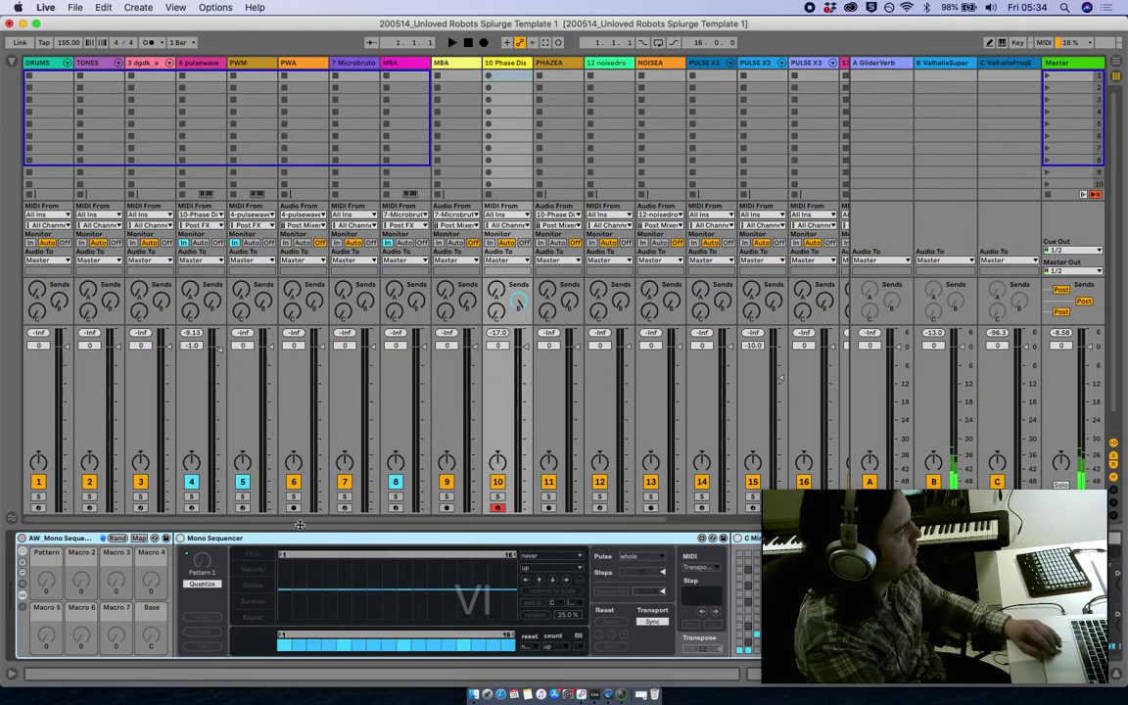
pyautogui.hscroll(5, 395, 613)
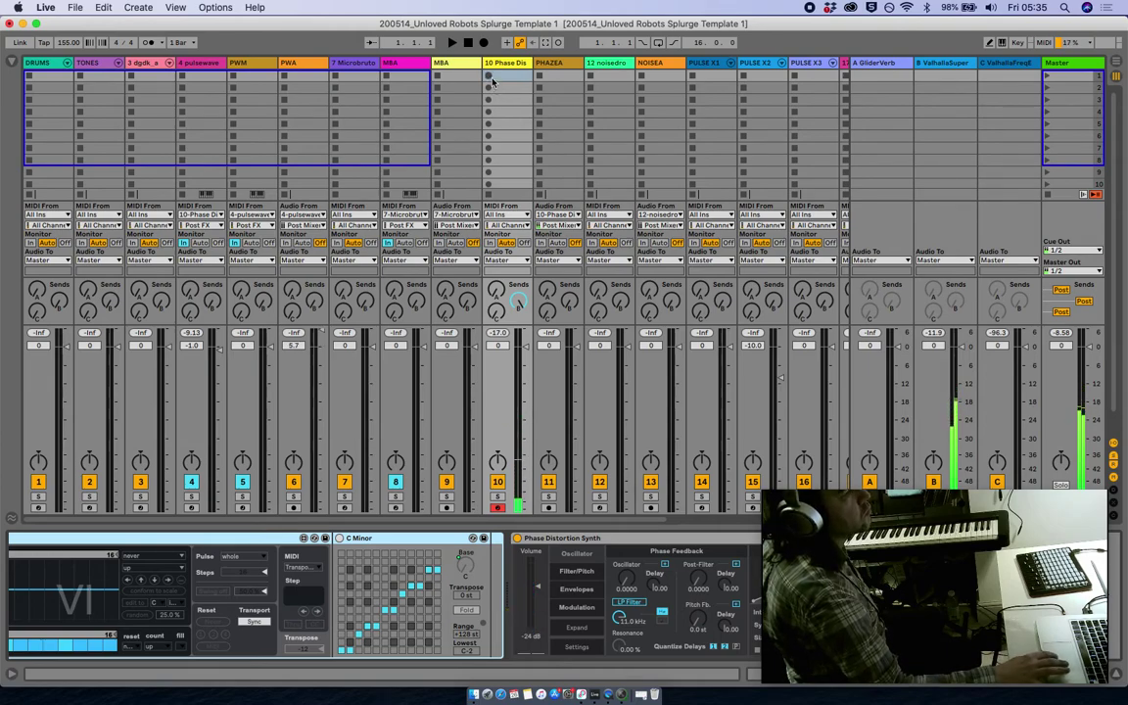
# - Record a MIDI clip in the first slot of the Phase Distortion track with the metronome switched on
pyautogui.click(489, 82)
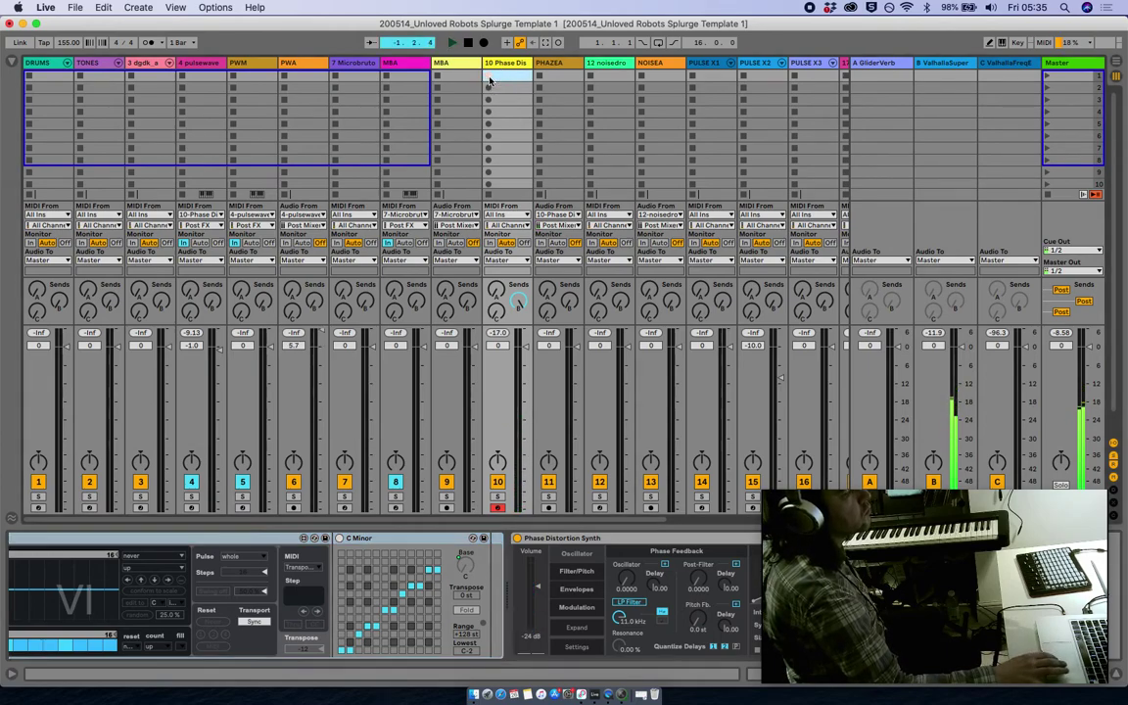
pyautogui.click(148, 45)
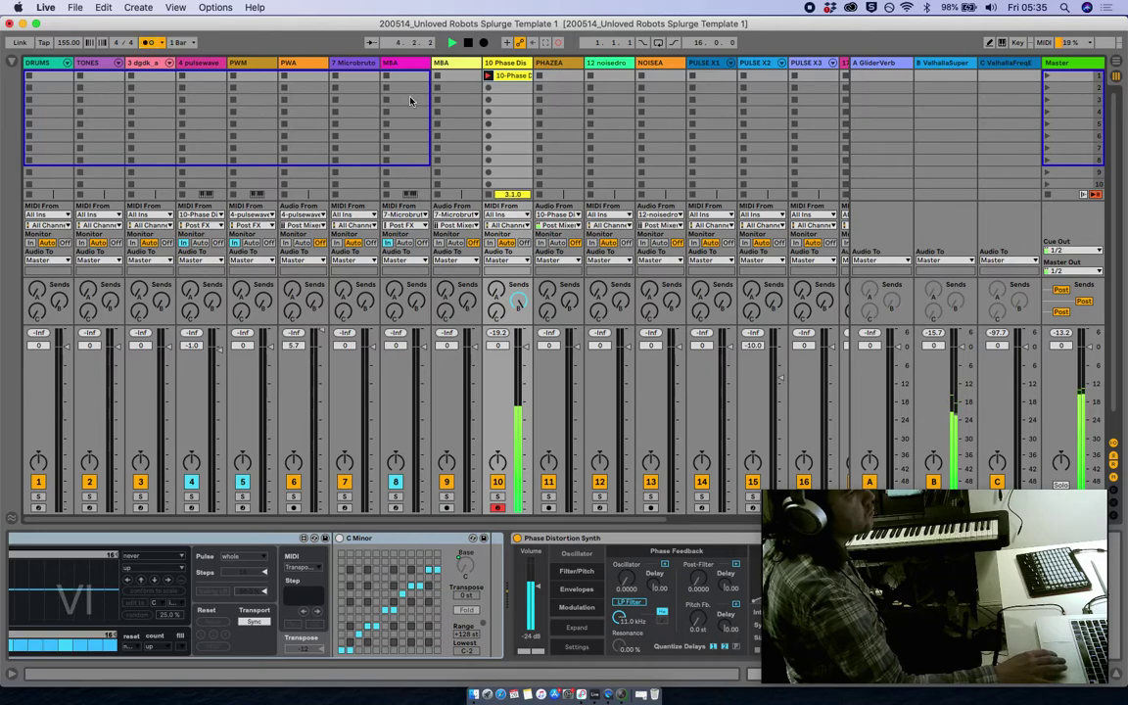
pyautogui.click(487, 78)
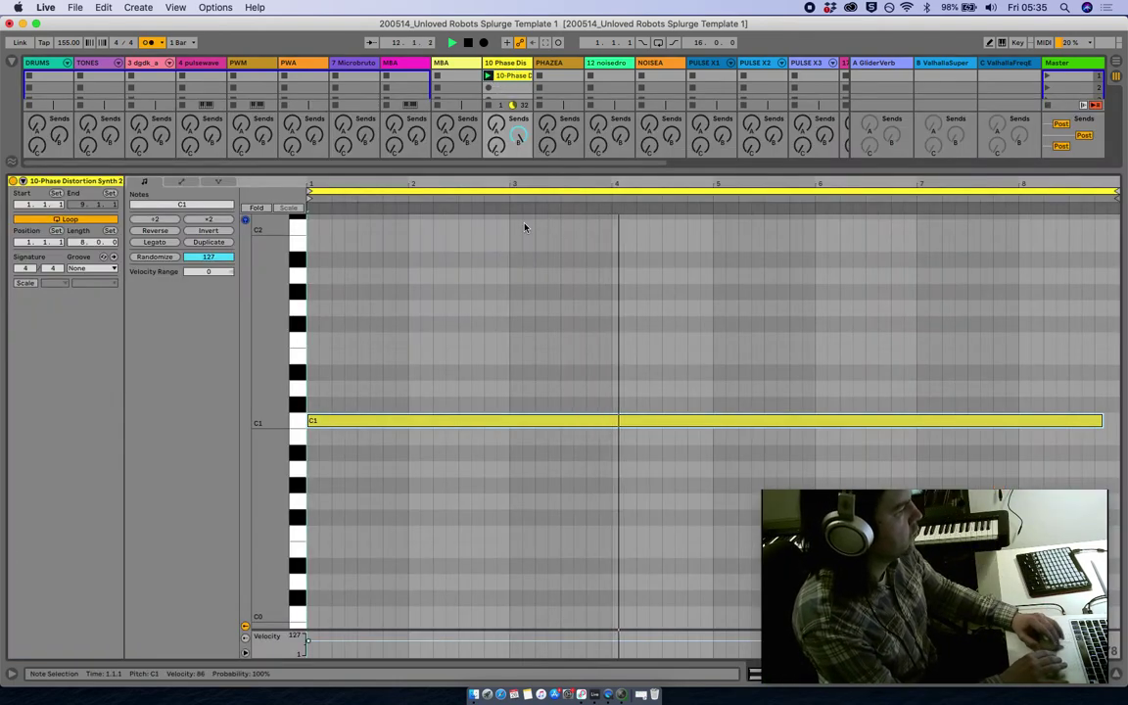
# - Extend the recorded C1 note to the end of the eight-bar clip and return to the device view
pyautogui.press('super+a')
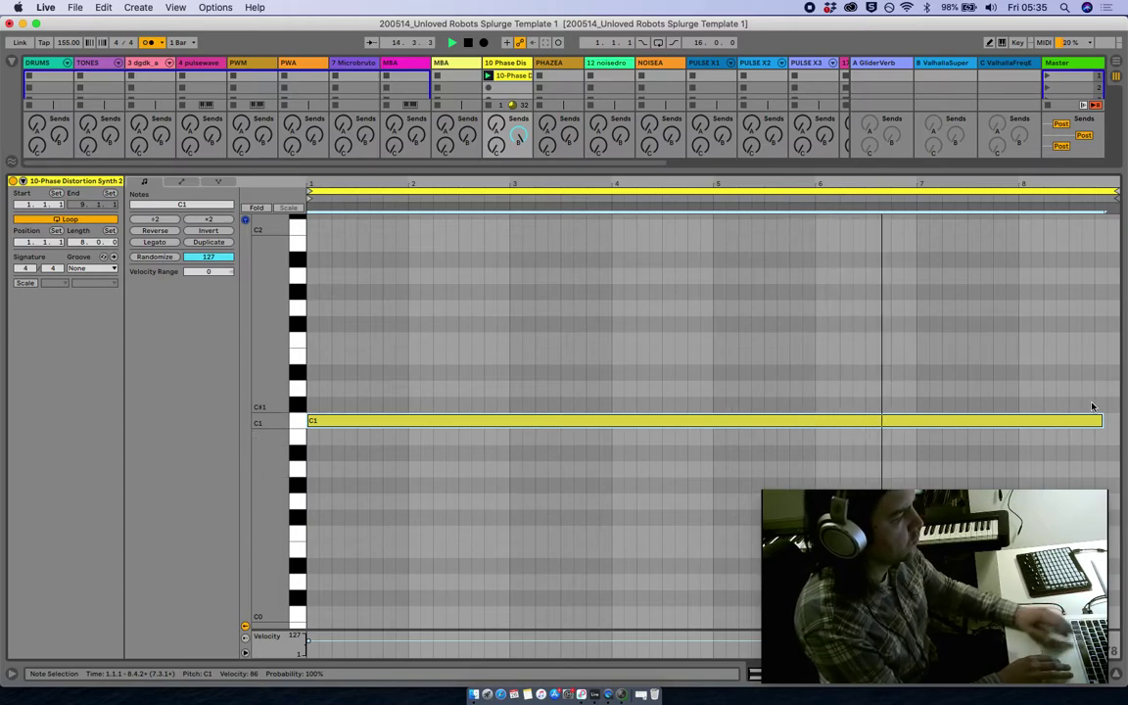
pyautogui.moveTo(1101, 421); pyautogui.dragTo(1059, 423)
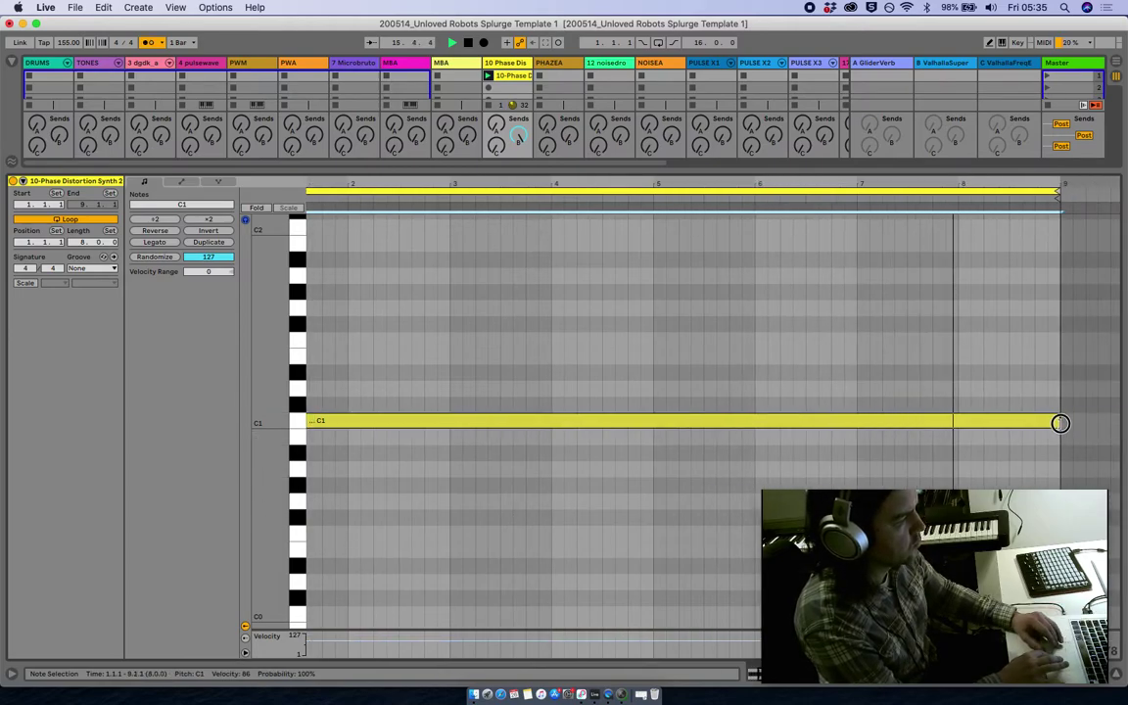
pyautogui.hotkey('shift', 'Tab')
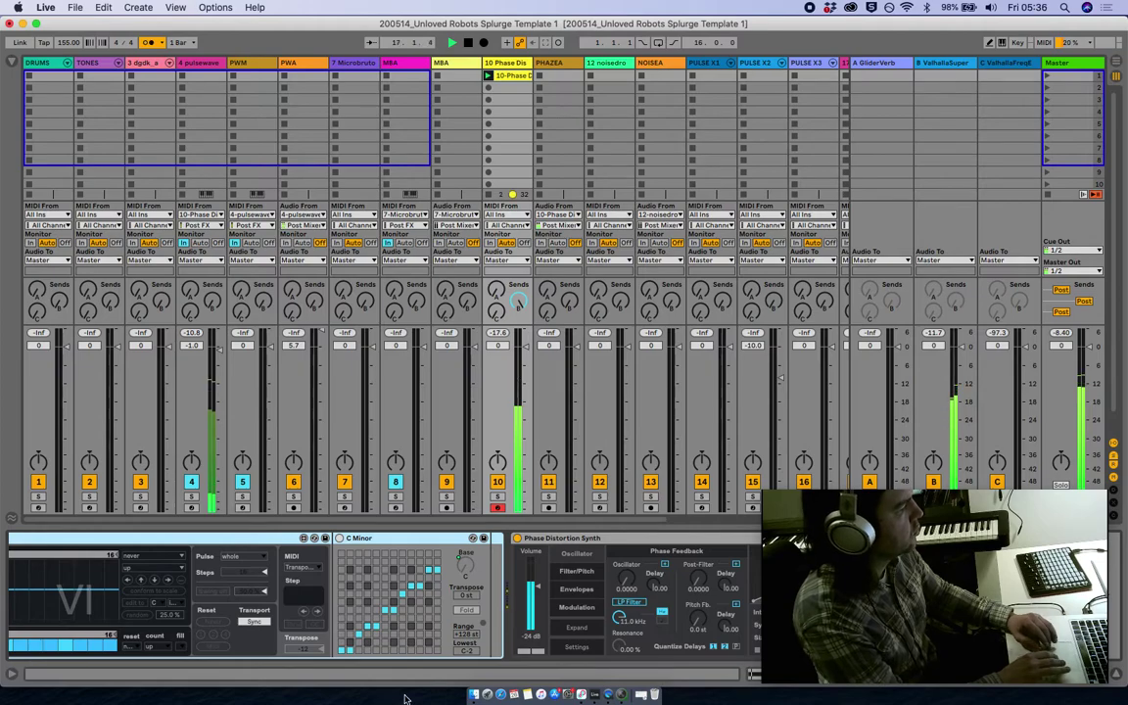
# - Switch to Quick Camera, restore its window border, and return to Live with the webcam window out of the way
pyautogui.click(805, 526)
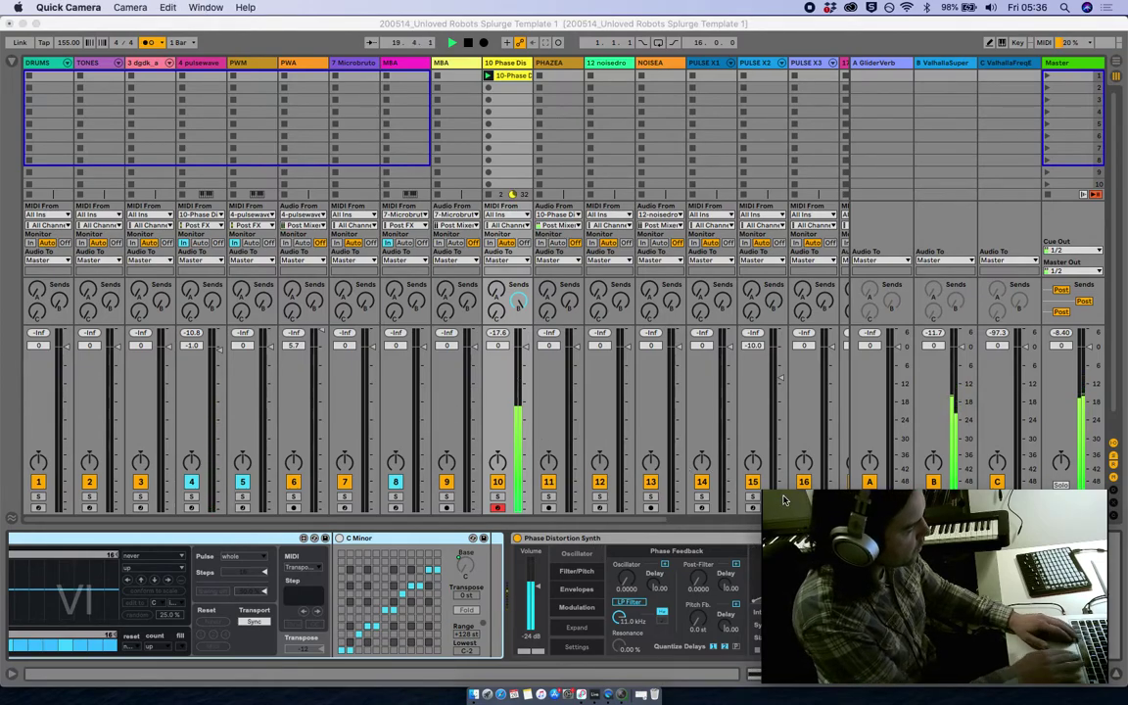
pyautogui.press('super+b')
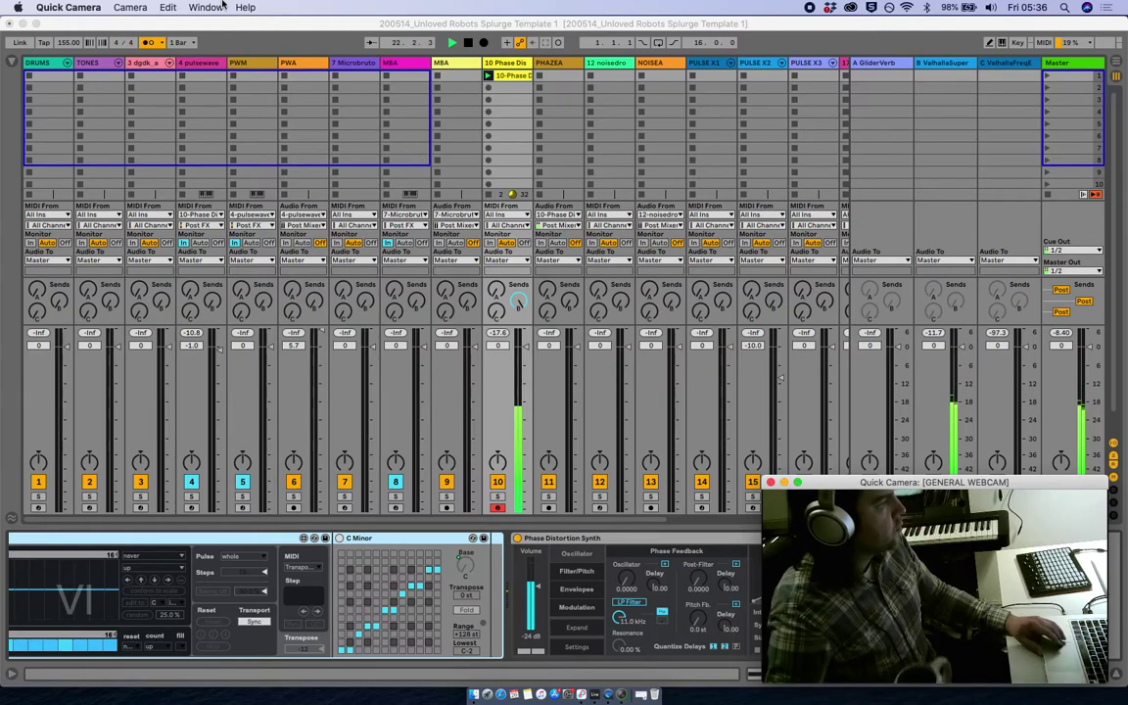
pyautogui.click(249, 39)
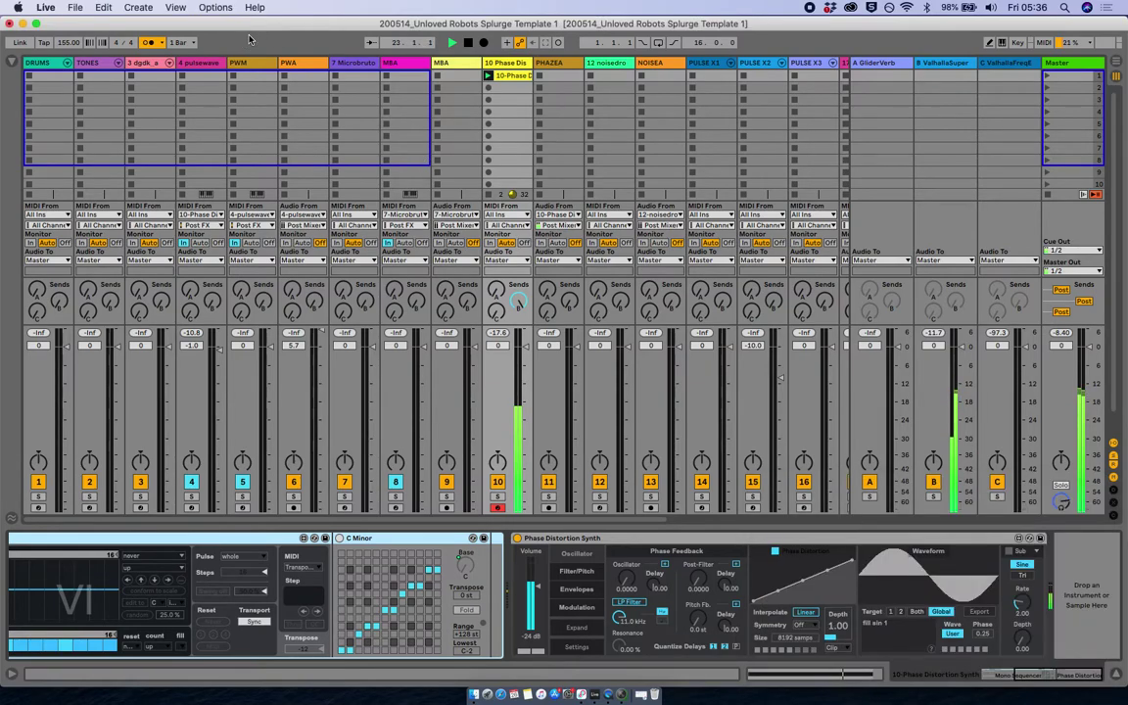
# - Stop playback and arm the noisedrone track for recording, with the routing section hidden
pyautogui.click(467, 43)
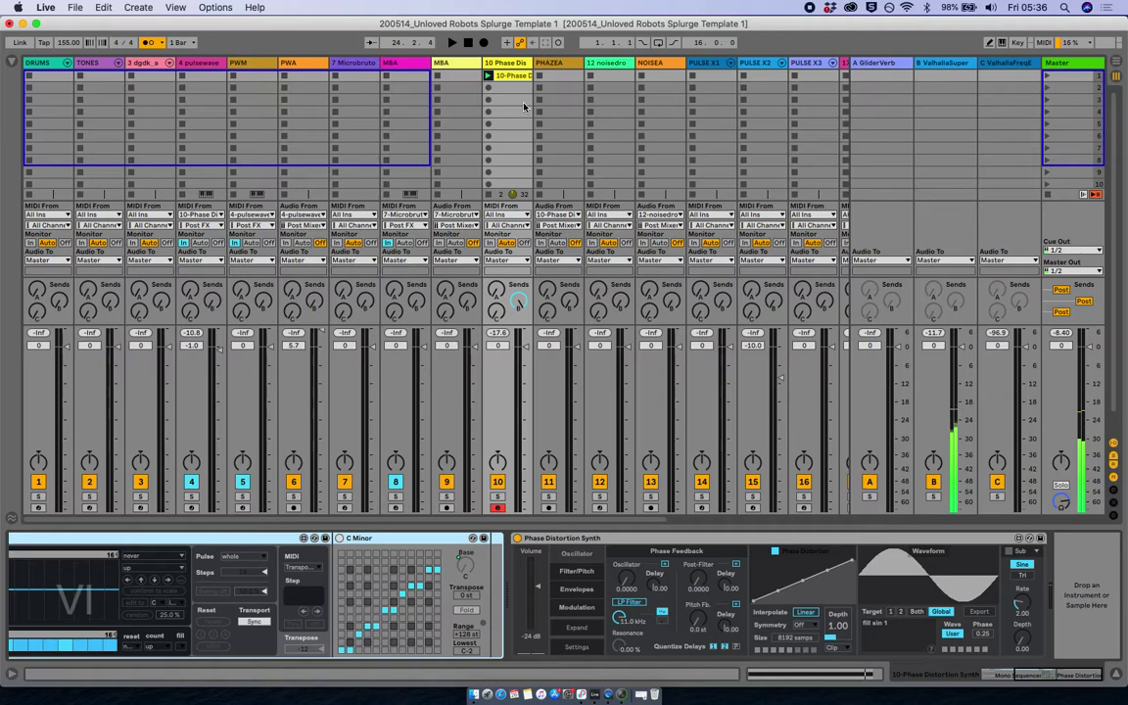
pyautogui.click(621, 64)
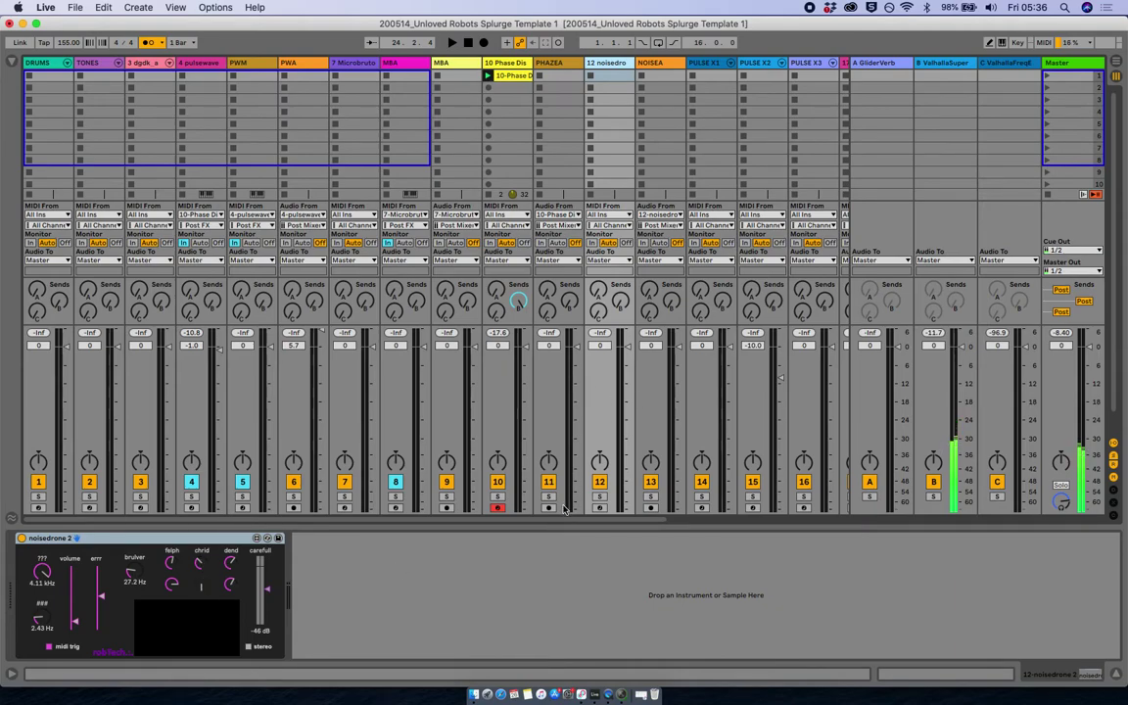
pyautogui.press('super+alt+i')
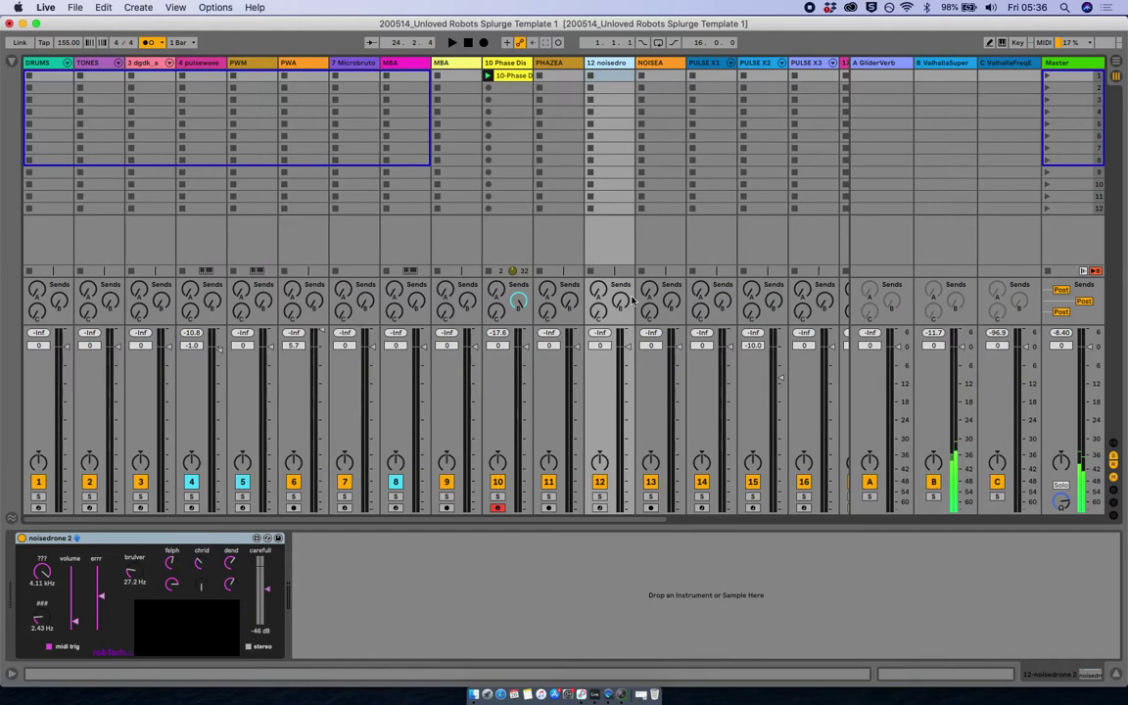
pyautogui.click(599, 507)
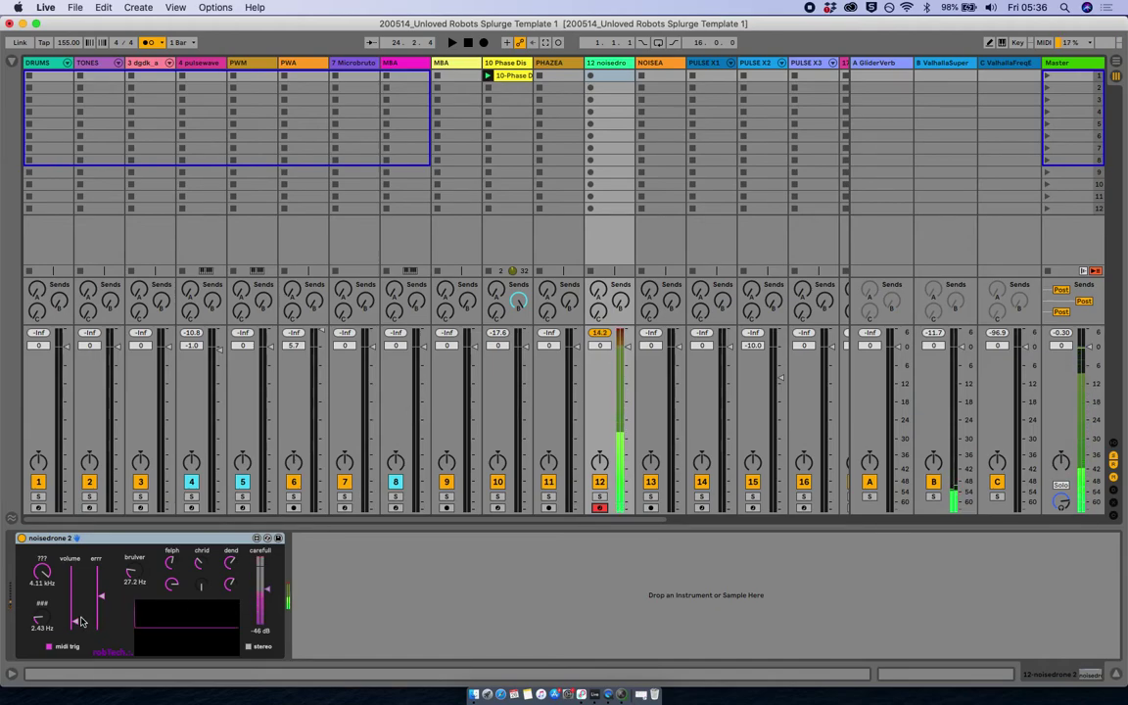
# - Set noisedrone's ??? to 5.00 kHz, ### to 0.02 Hz, brulver to 0.00 Hz and carefull to -63 dB, and raise errr to near its maximum
pyautogui.moveTo(100, 596); pyautogui.dragTo(102, 566)
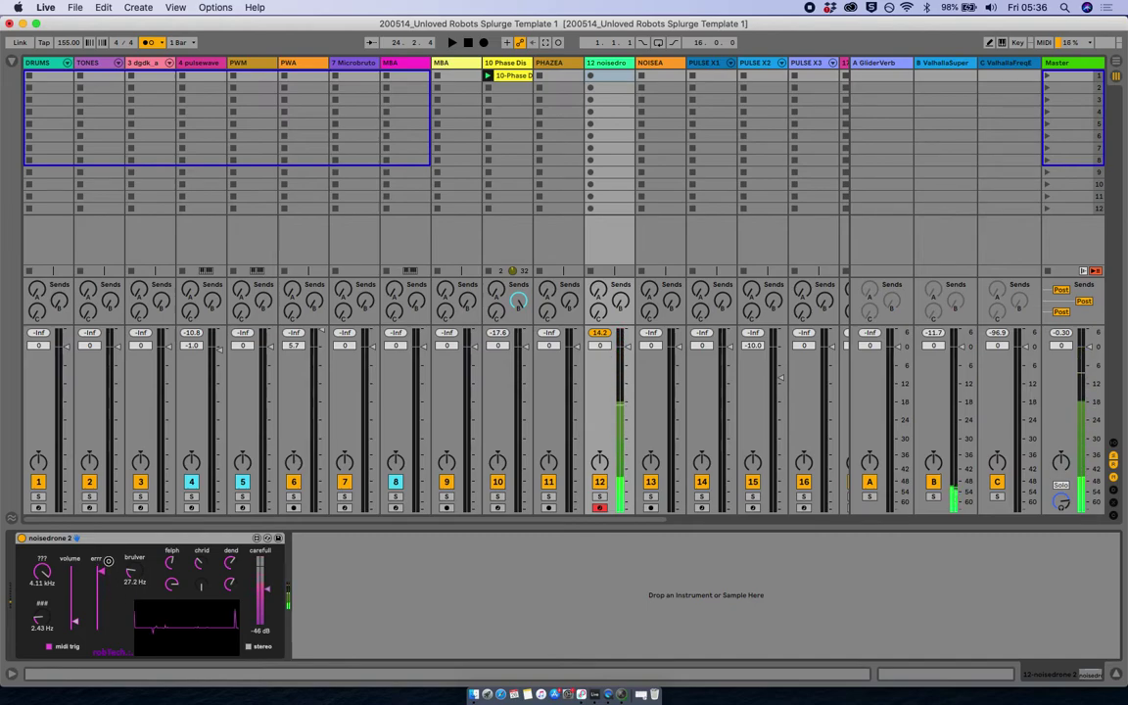
pyautogui.moveTo(41, 572)
pyautogui.mouseDown()
pyautogui.moveTo(36, 617)
pyautogui.moveTo(56, 663)
pyautogui.moveTo(61, 574)
pyautogui.mouseUp()
pyautogui.moveTo(39, 619)
pyautogui.mouseDown()
pyautogui.moveTo(51, 514)
pyautogui.moveTo(39, 623)
pyautogui.mouseUp()
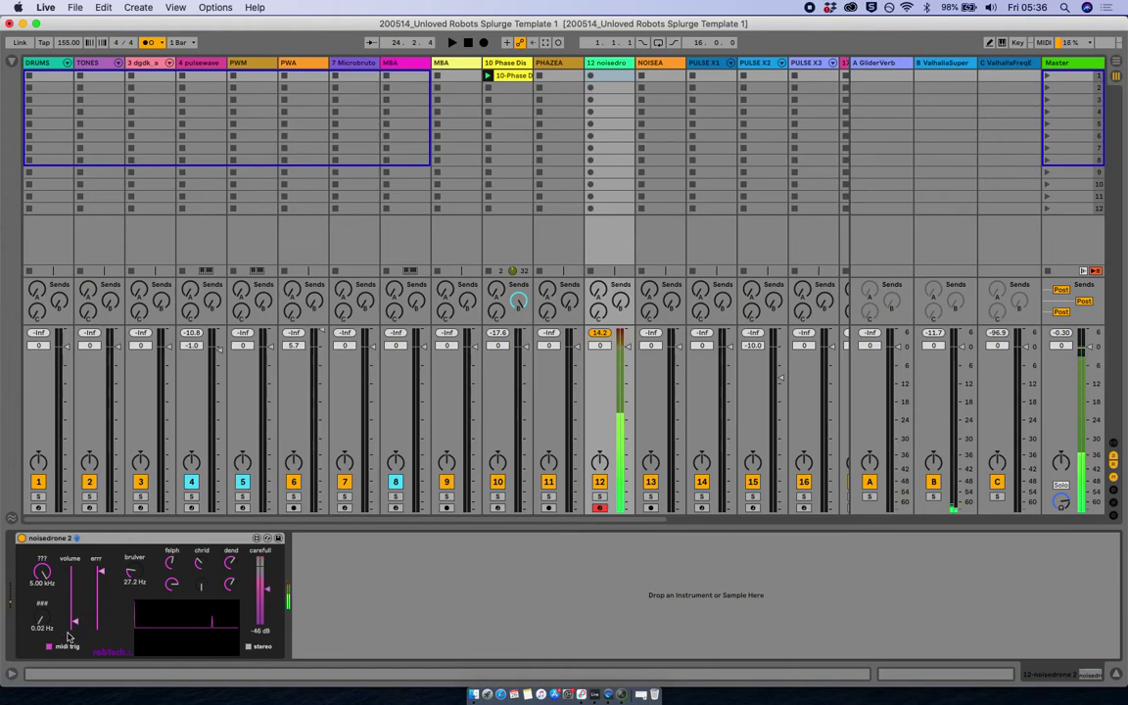
pyautogui.moveTo(135, 574); pyautogui.dragTo(165, 582)
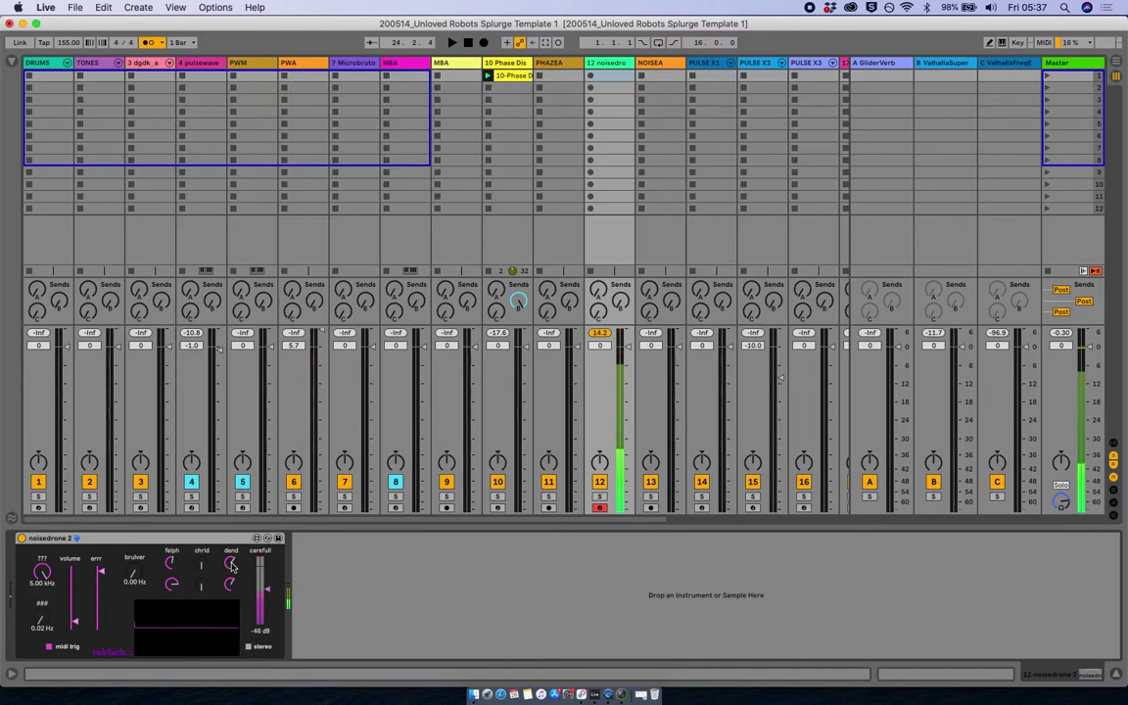
pyautogui.moveTo(264, 588); pyautogui.dragTo(269, 613)
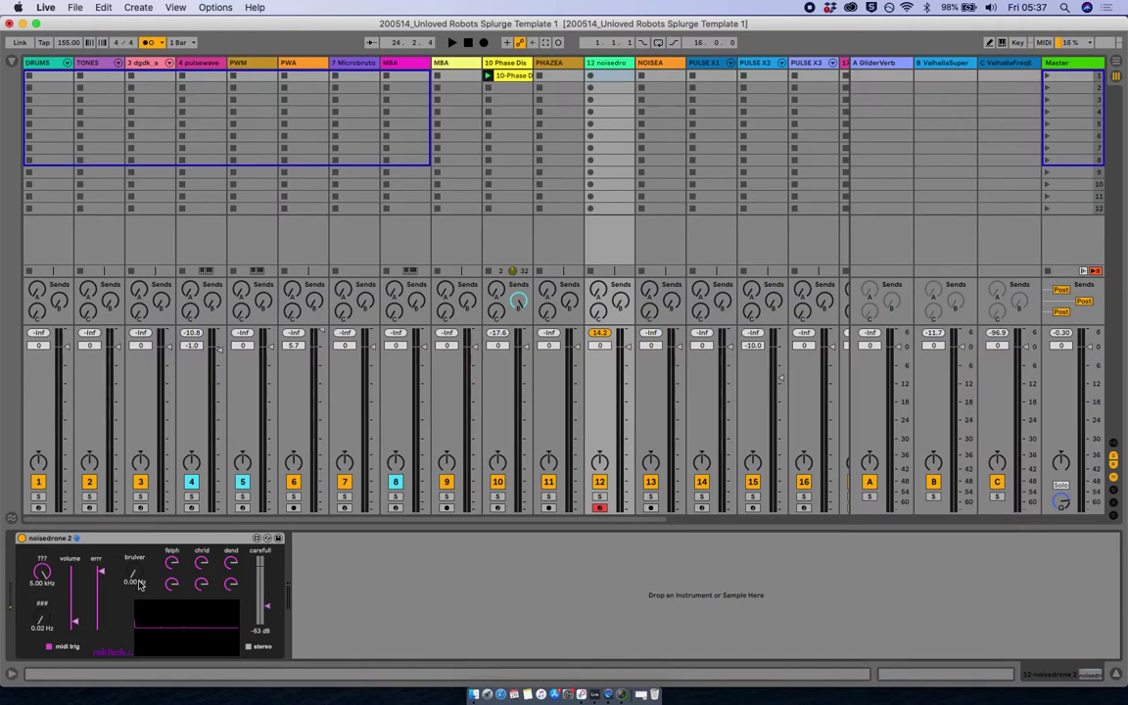
# - Set noisedrone's brulver to 645 Hz, raise its volume slider slightly, and readjust the chrid and dend knobs
pyautogui.moveTo(135, 571); pyautogui.dragTo(141, 521)
pyautogui.moveTo(79, 624); pyautogui.dragTo(80, 604)
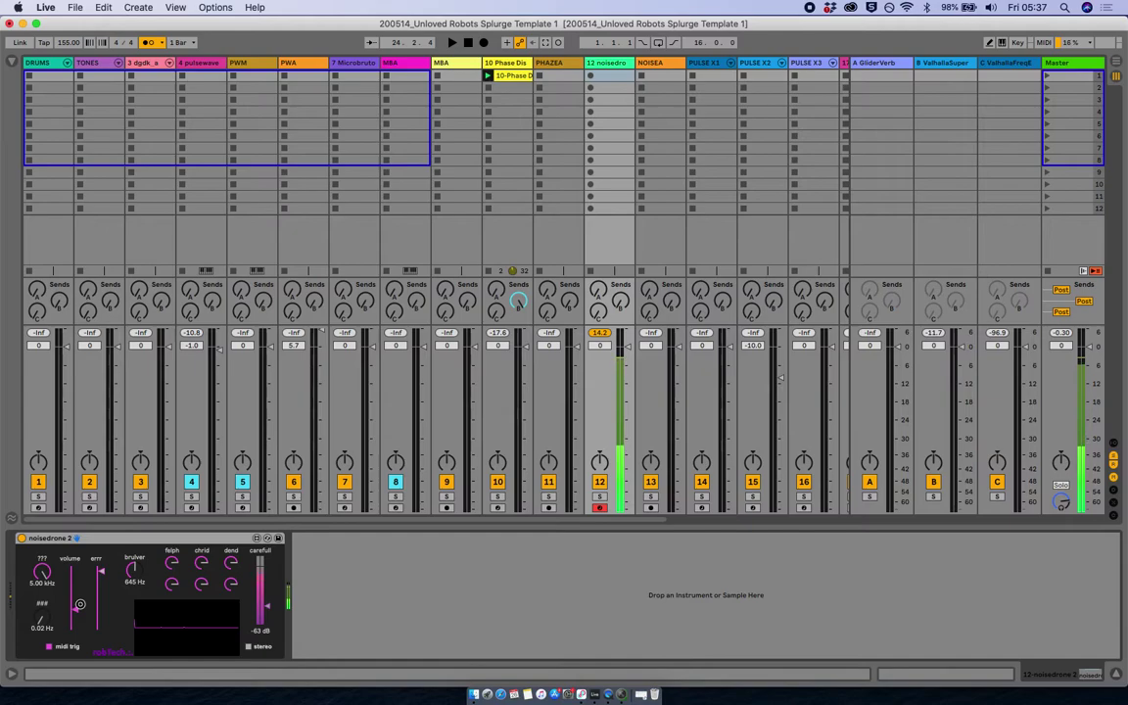
pyautogui.click(205, 560)
pyautogui.click(229, 565)
pyautogui.click(233, 585)
pyautogui.click(203, 584)
# - Raise the noisedrone track's send B to maximum and lower the track volume to -22.6 dB
pyautogui.moveTo(626, 308); pyautogui.dragTo(627, 191)
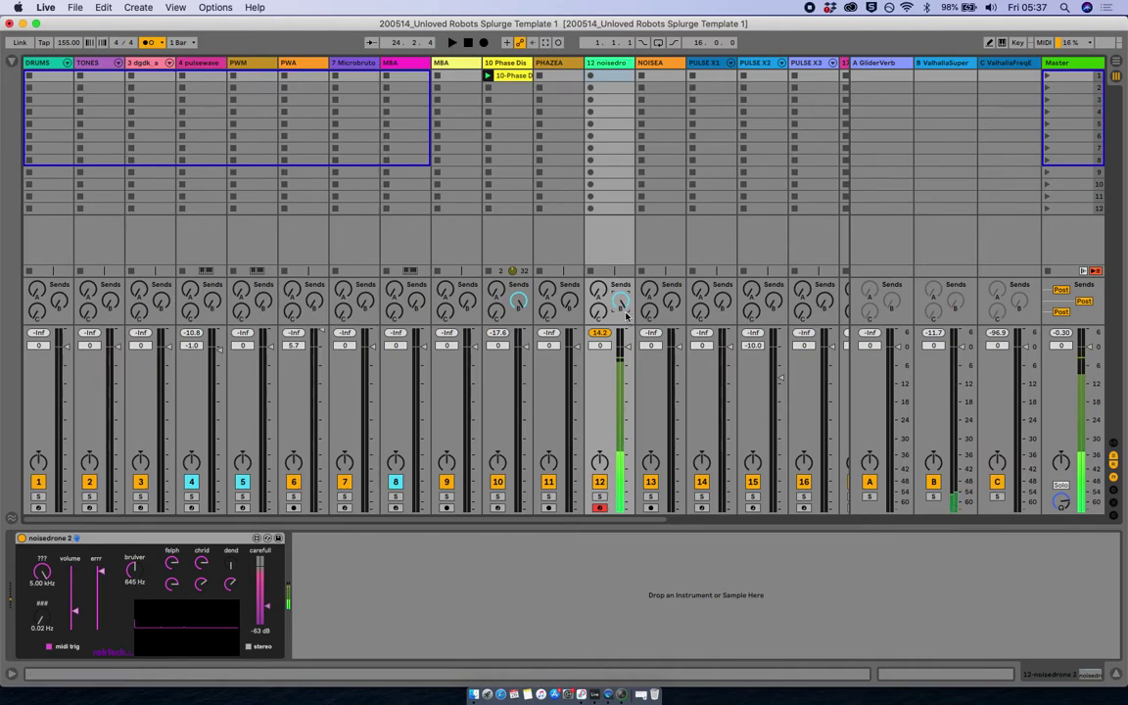
pyautogui.moveTo(626, 345); pyautogui.dragTo(627, 418)
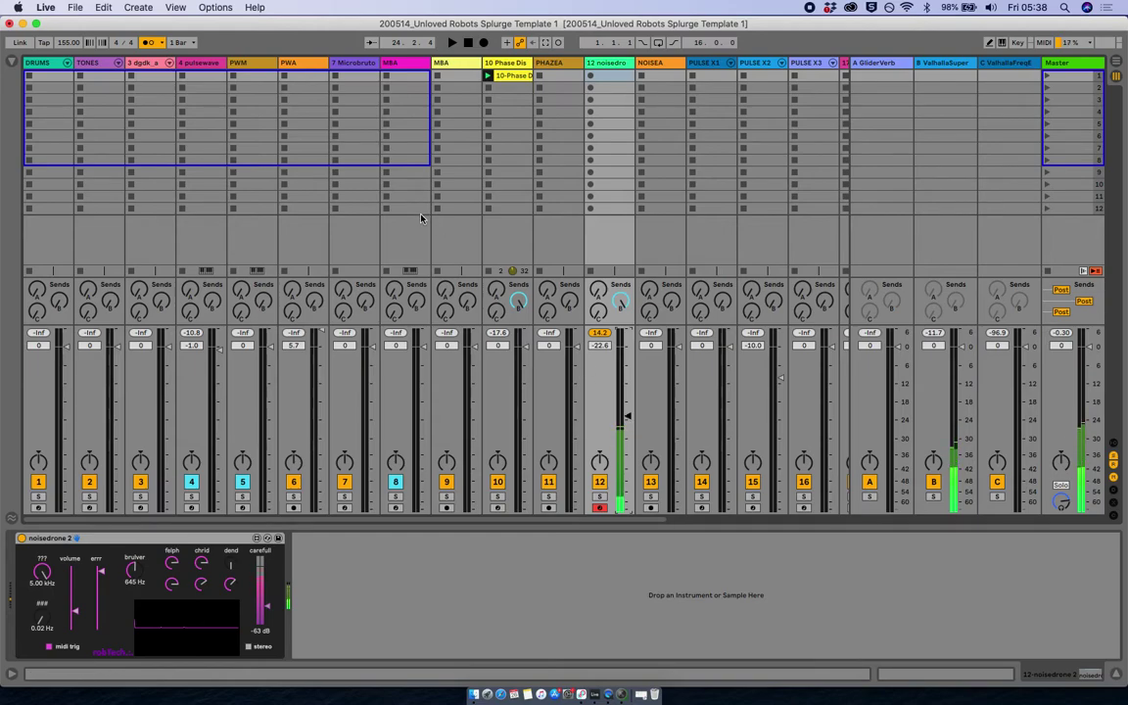
# - Create a one-bar MIDI clip in the DRUMS track's first slot and try placing a SID KICK note in it
pyautogui.doubleClick(49, 80)
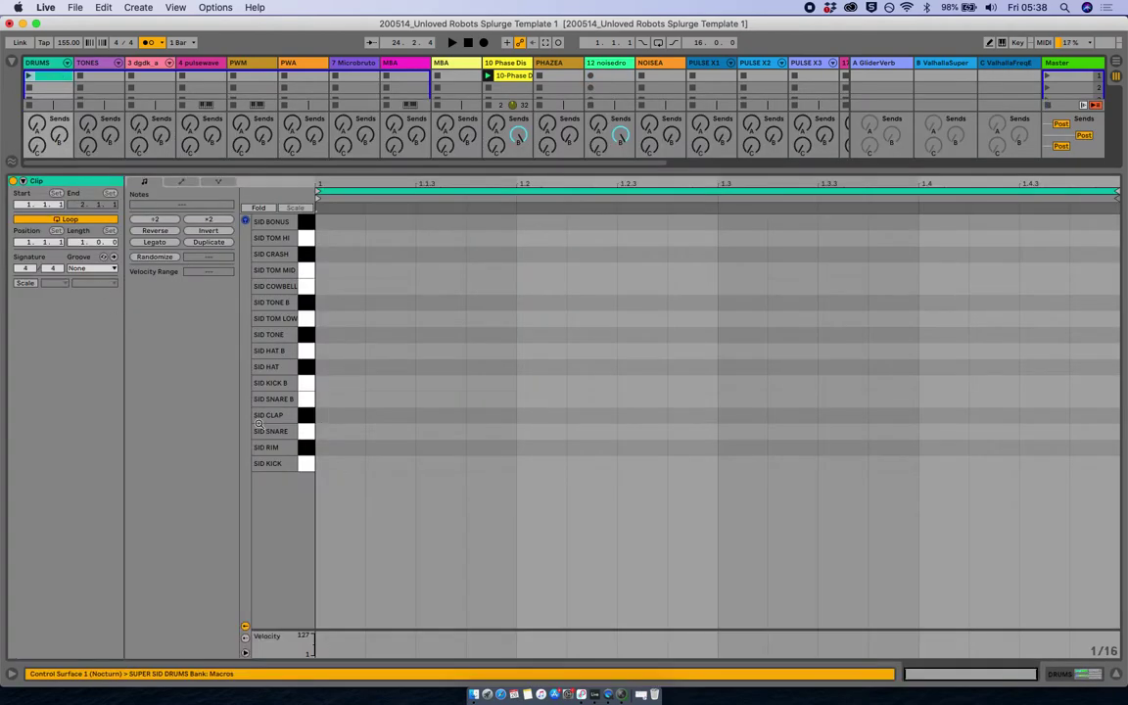
pyautogui.click(355, 456)
pyautogui.doubleClick(355, 459)
pyautogui.doubleClick(355, 457)
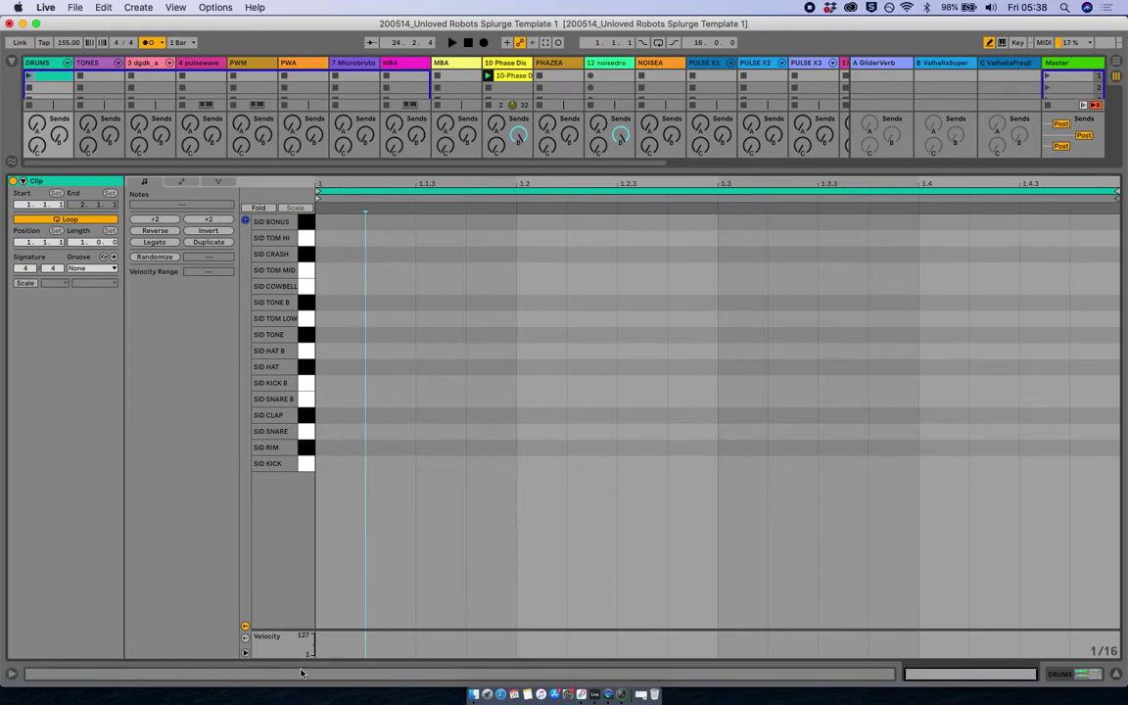
pyautogui.hotkey('shift', 'Tab')
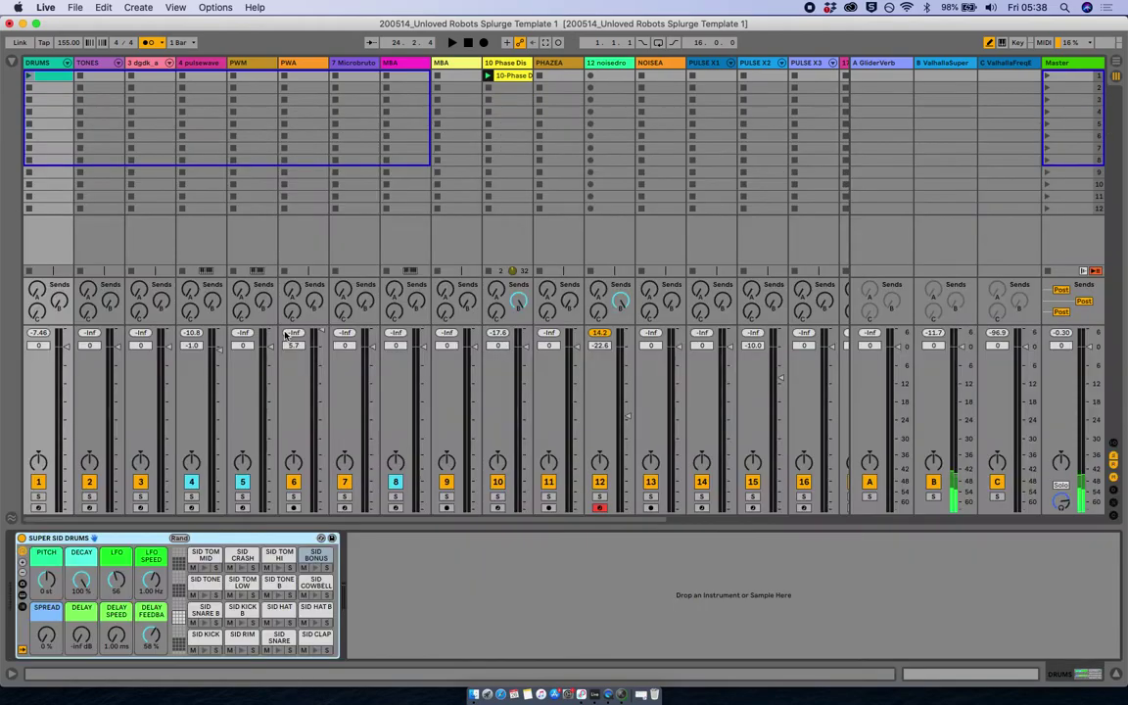
# - Select the TONES track and arm it for recording
pyautogui.click(96, 63)
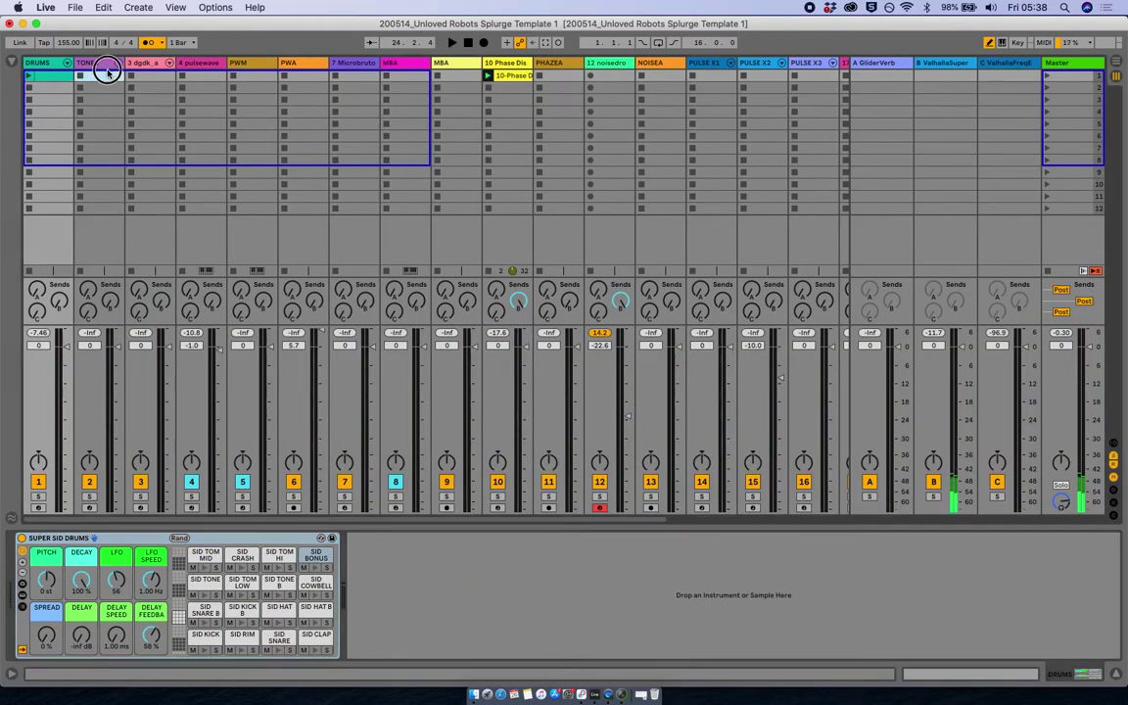
pyautogui.click(89, 507)
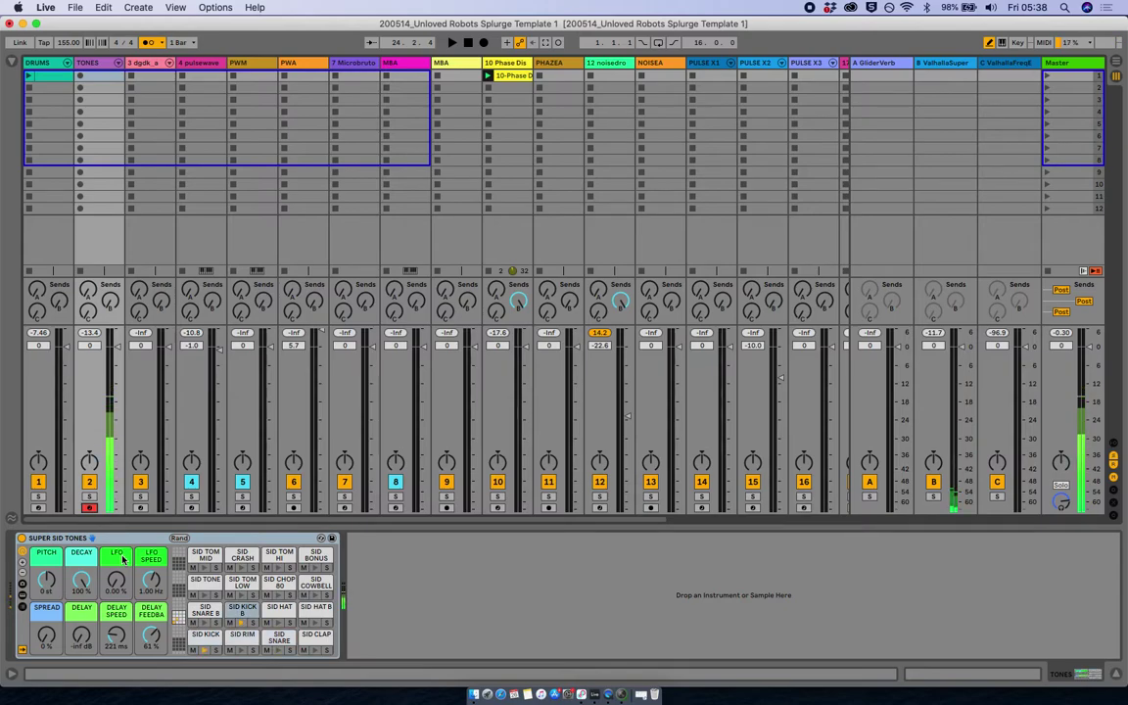
# - Play the set at 110 BPM and capture the played SID CHOP 80 notes as a clip in the TONES track's first slot
pyautogui.press('space')
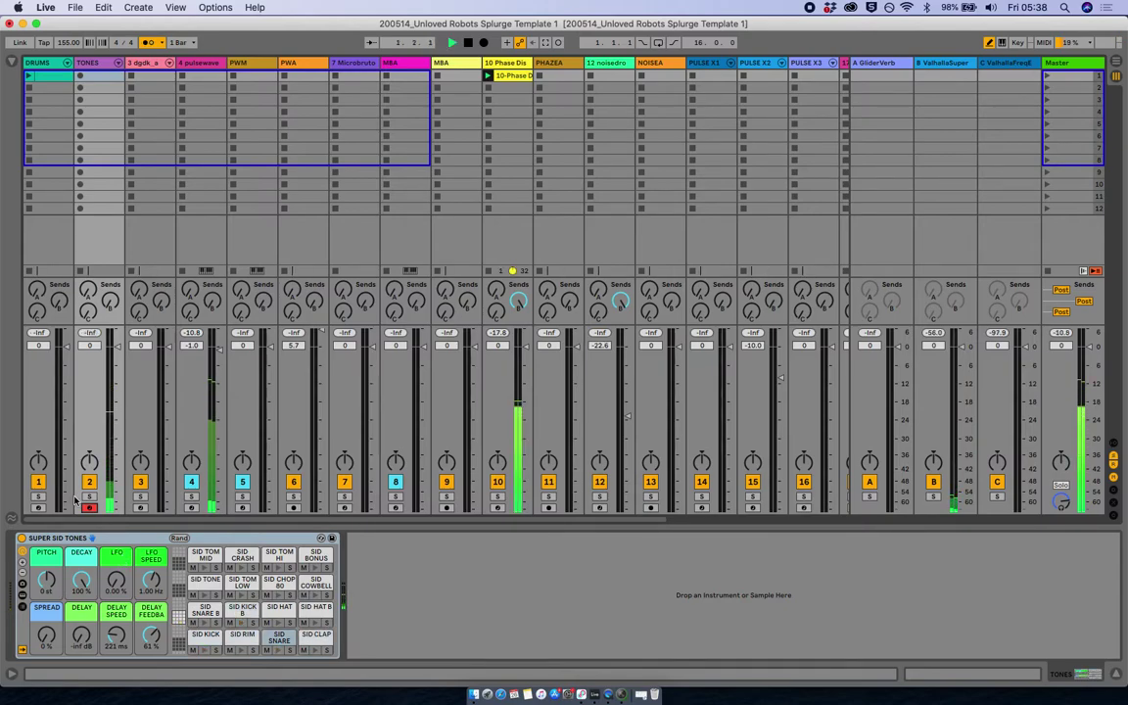
pyautogui.click(148, 42)
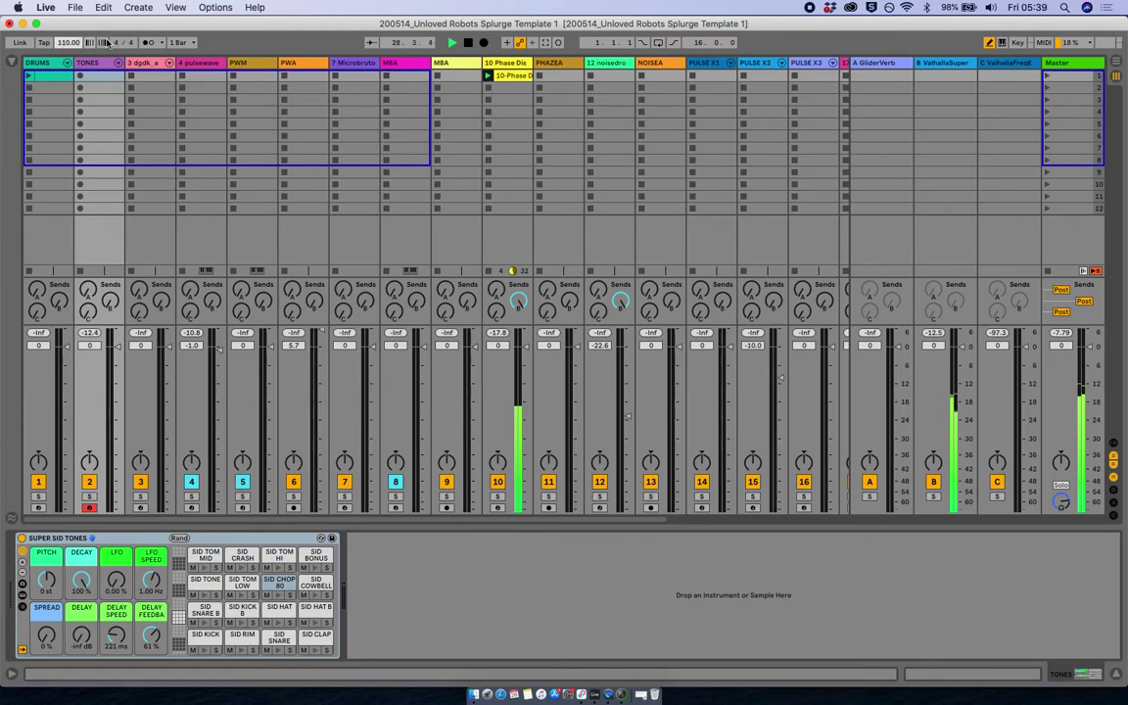
pyautogui.click(147, 41)
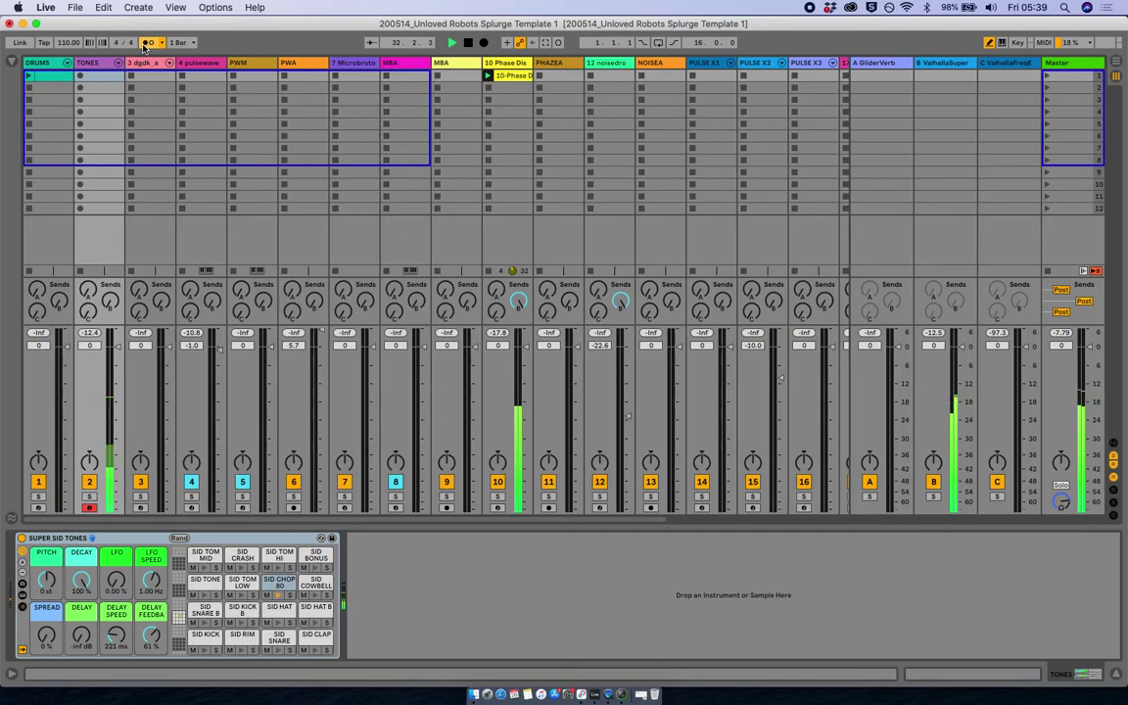
pyautogui.click(544, 45)
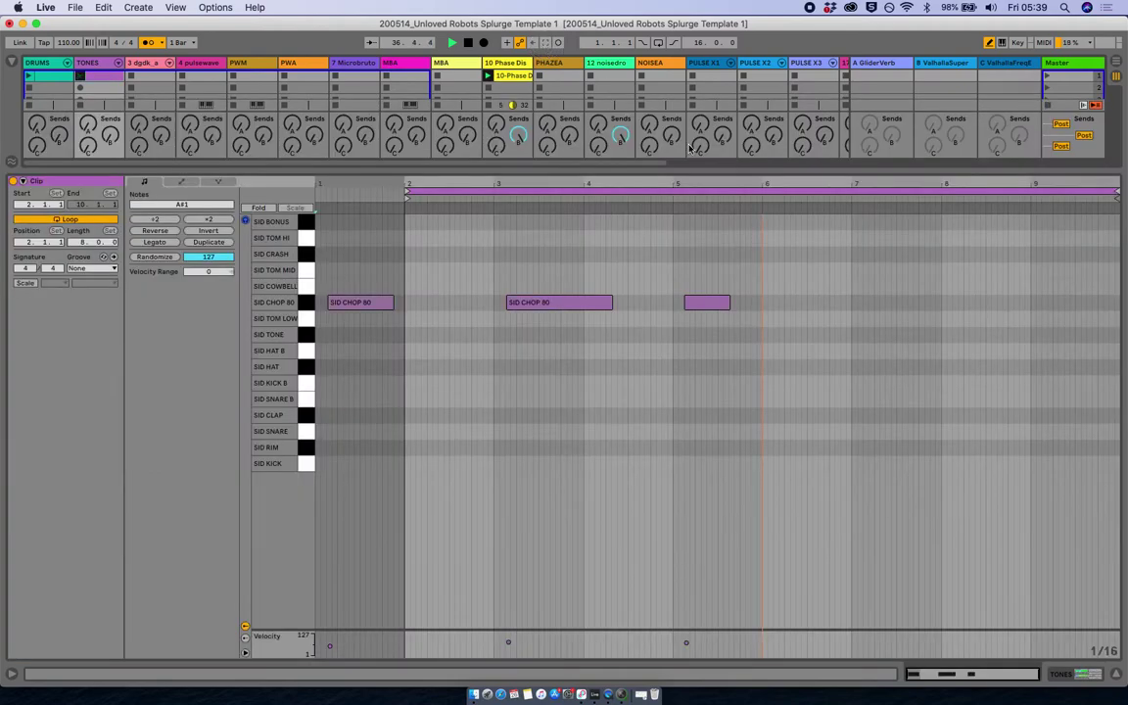
# - Turn off draw mode and shorten the captured TONES clip's loop to four bars, ending at 6.1.1
pyautogui.press('b')
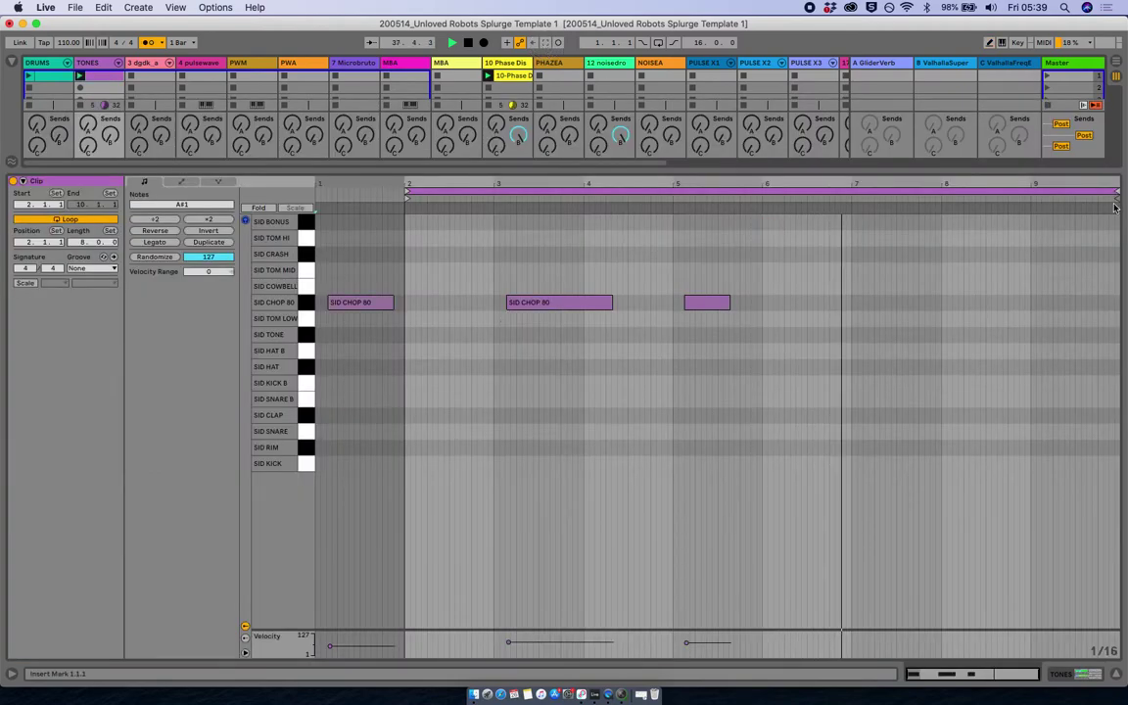
pyautogui.moveTo(1107, 210); pyautogui.dragTo(762, 229)
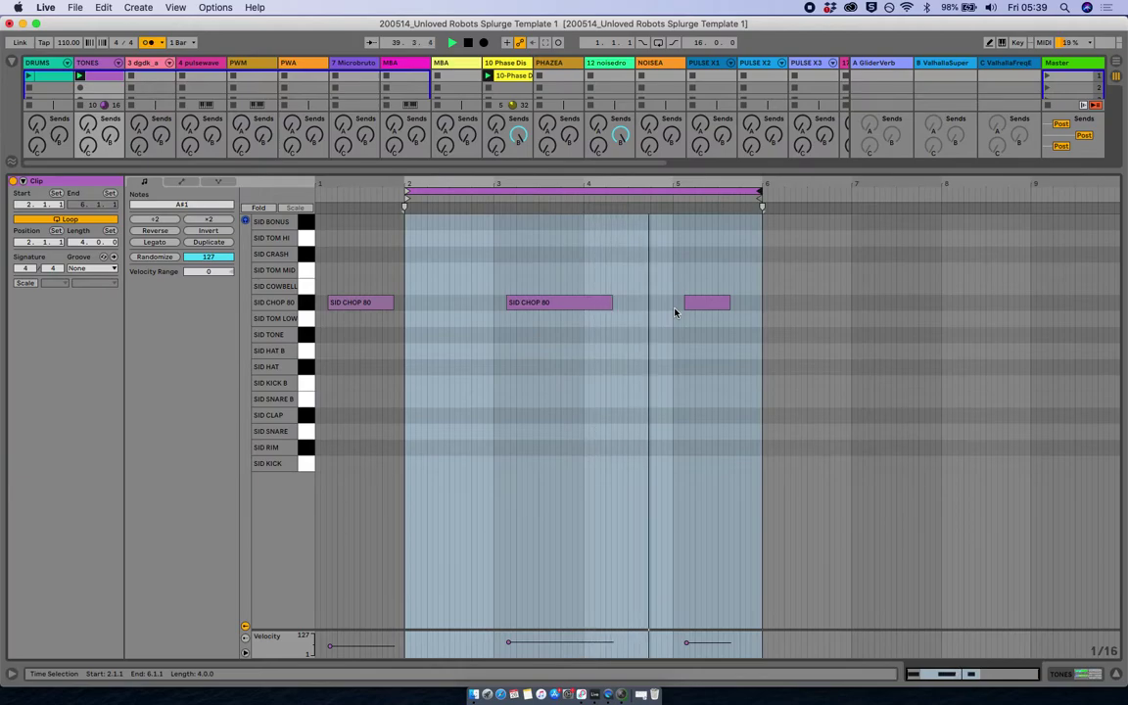
pyautogui.hotkey('shift', 'Tab')
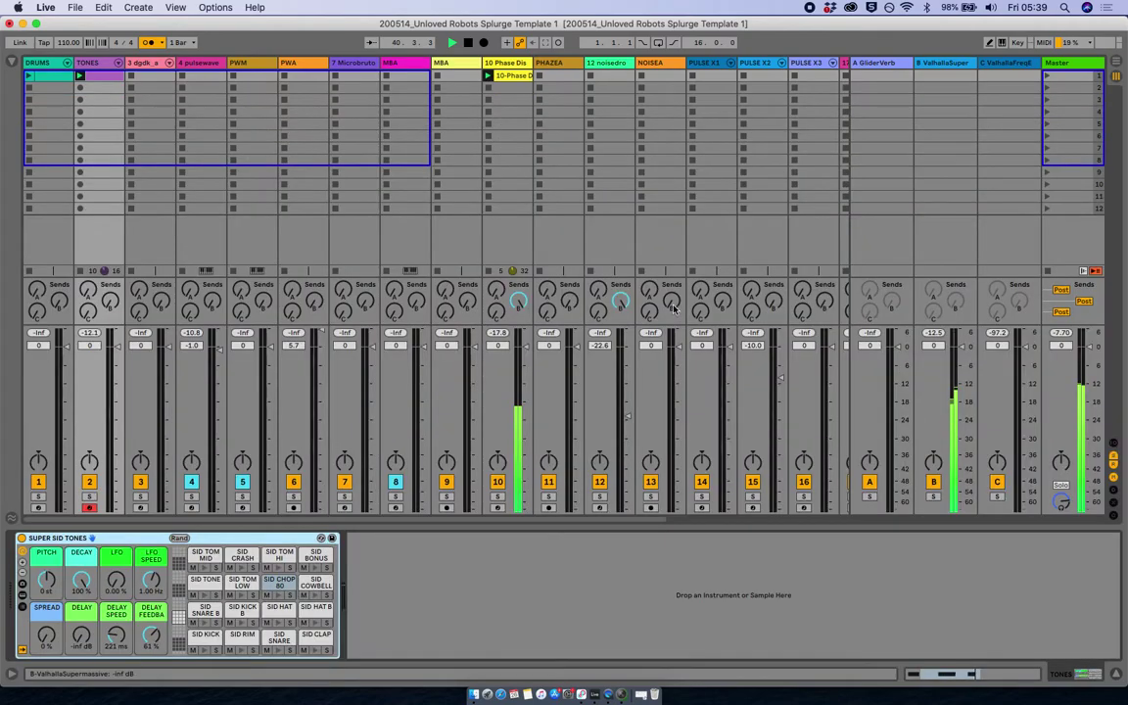
# - Select the noisedrone track and arm it for recording
pyautogui.hscroll(5, 446, 188)
pyautogui.hscroll(-4, 402, 201)
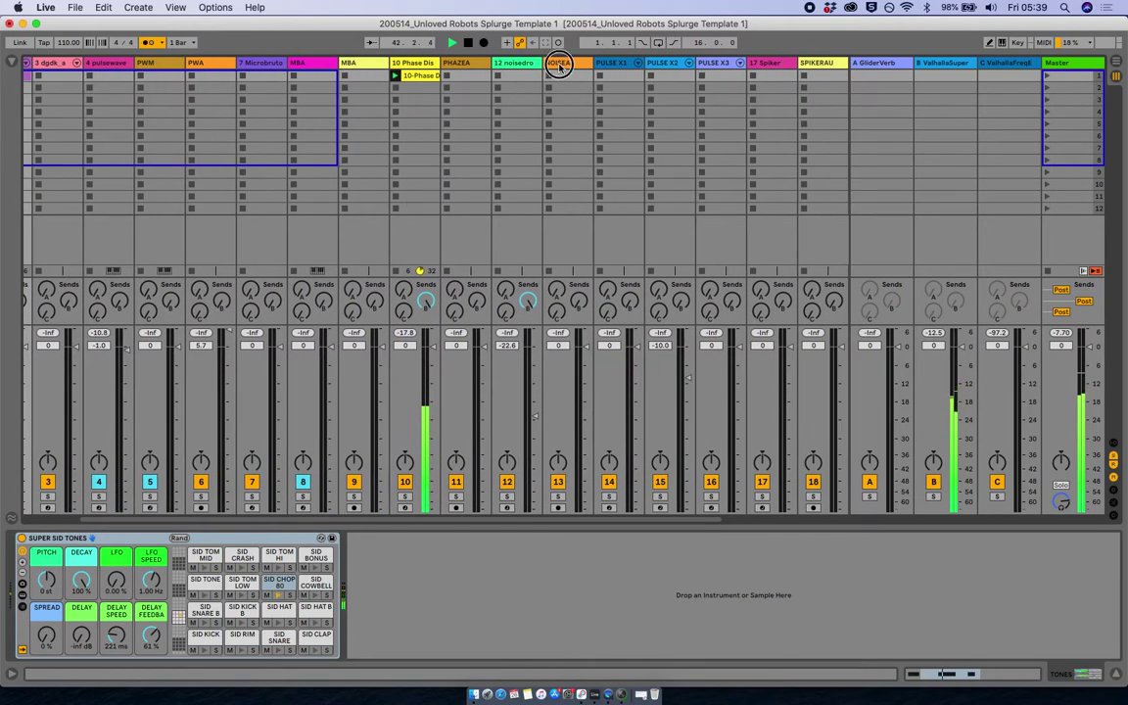
pyautogui.click(559, 64)
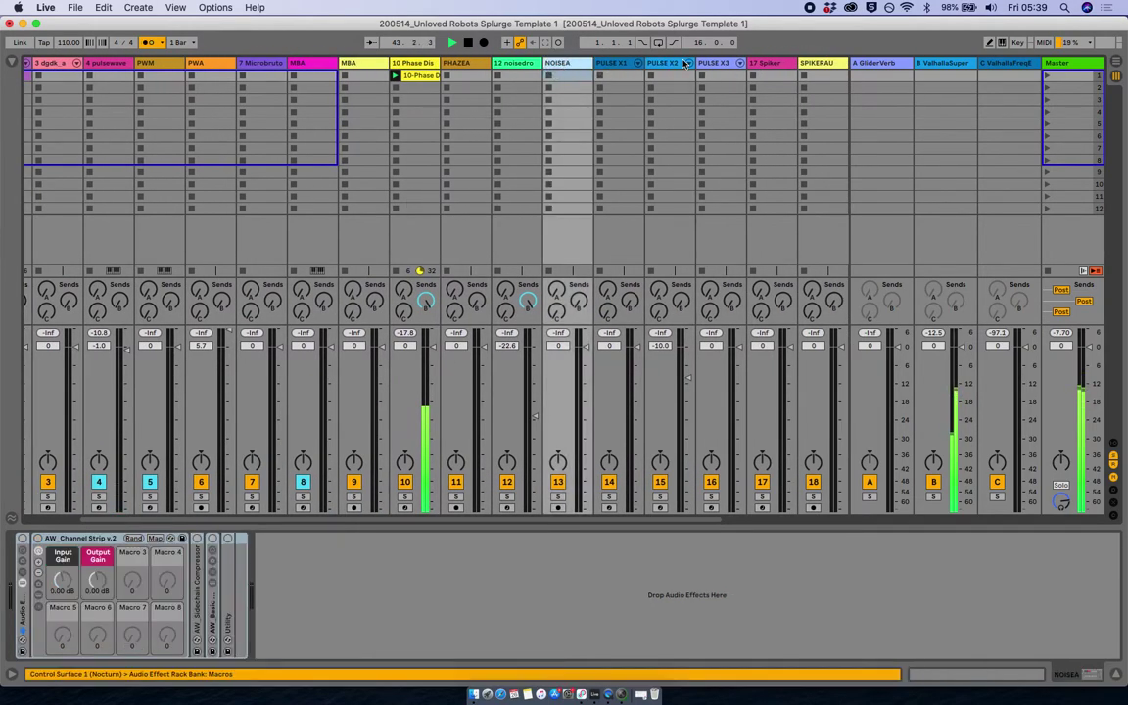
pyautogui.click(516, 65)
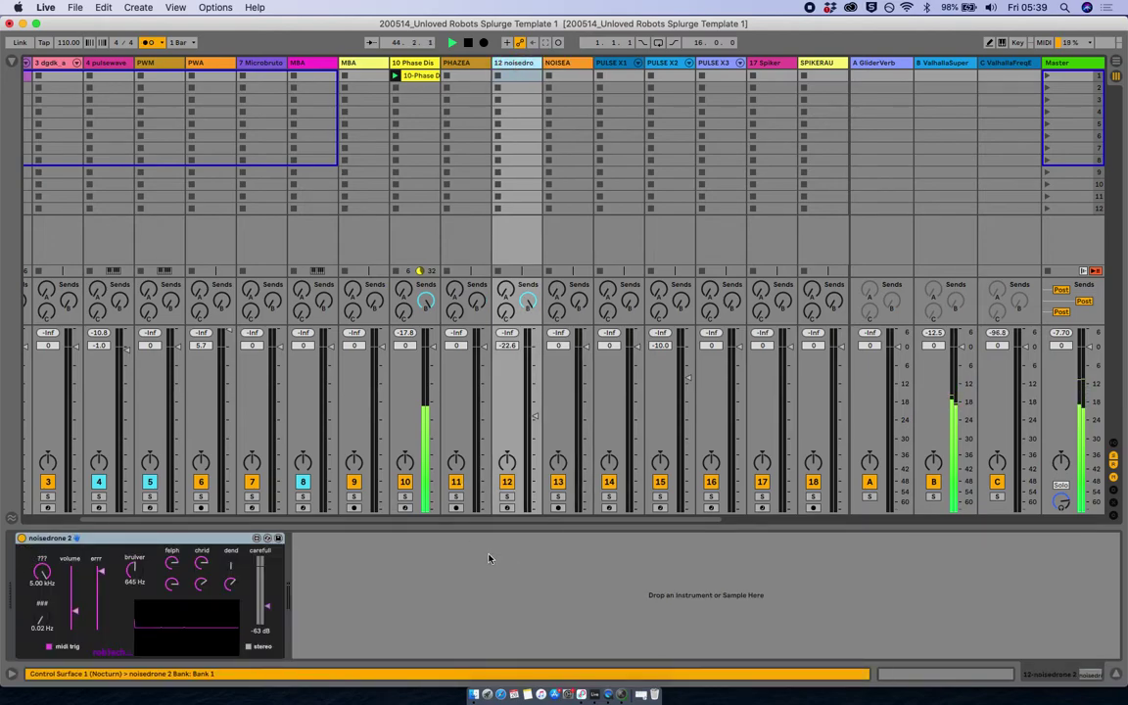
pyautogui.click(505, 509)
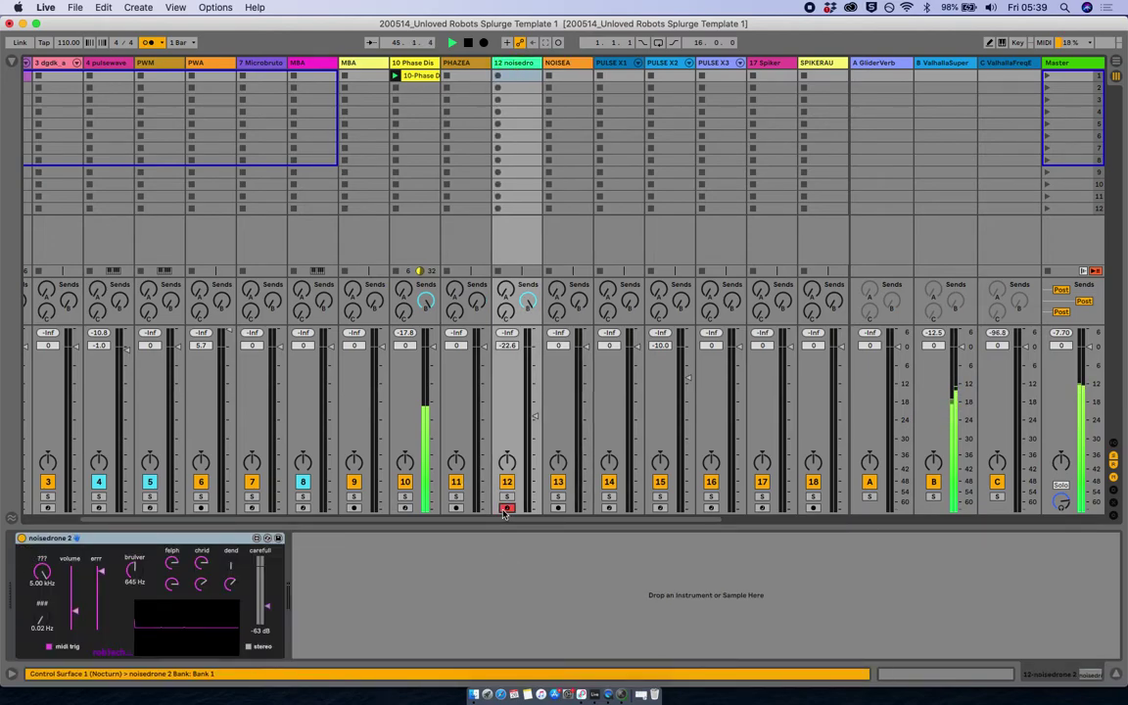
pyautogui.hscroll(-3, 503, 513)
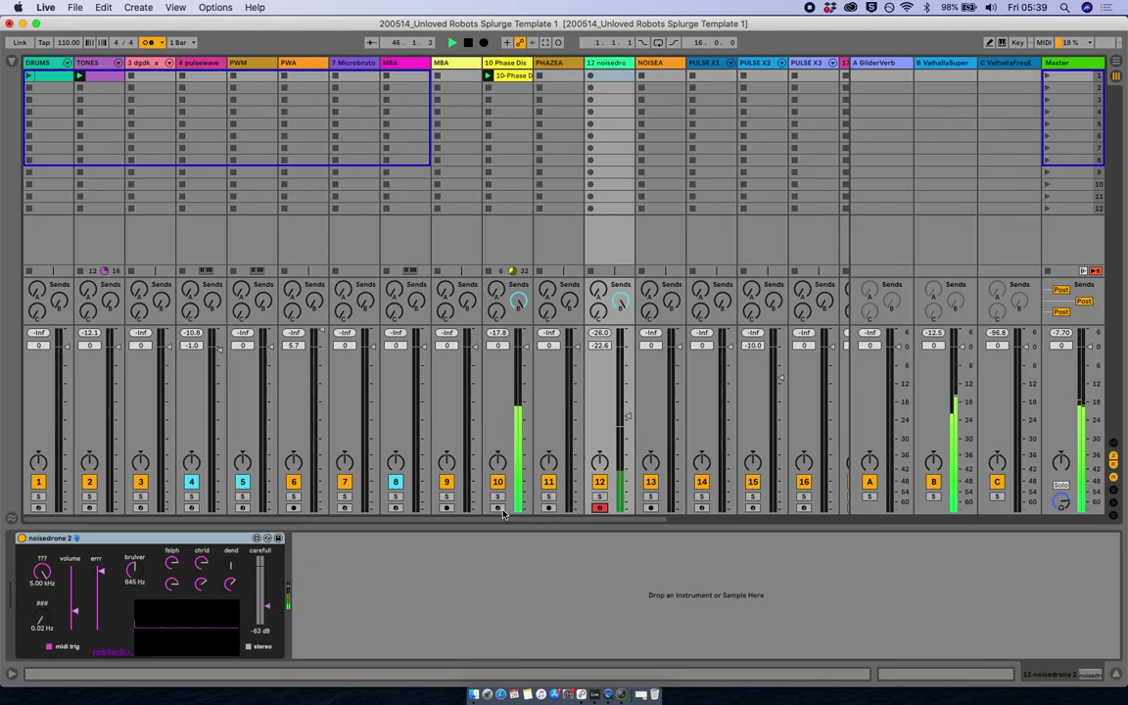
# - Record a four-bar clip with a sustained C3 in the noisedrone track's first slot and set the track volume to -24.0 dB
pyautogui.click(590, 76)
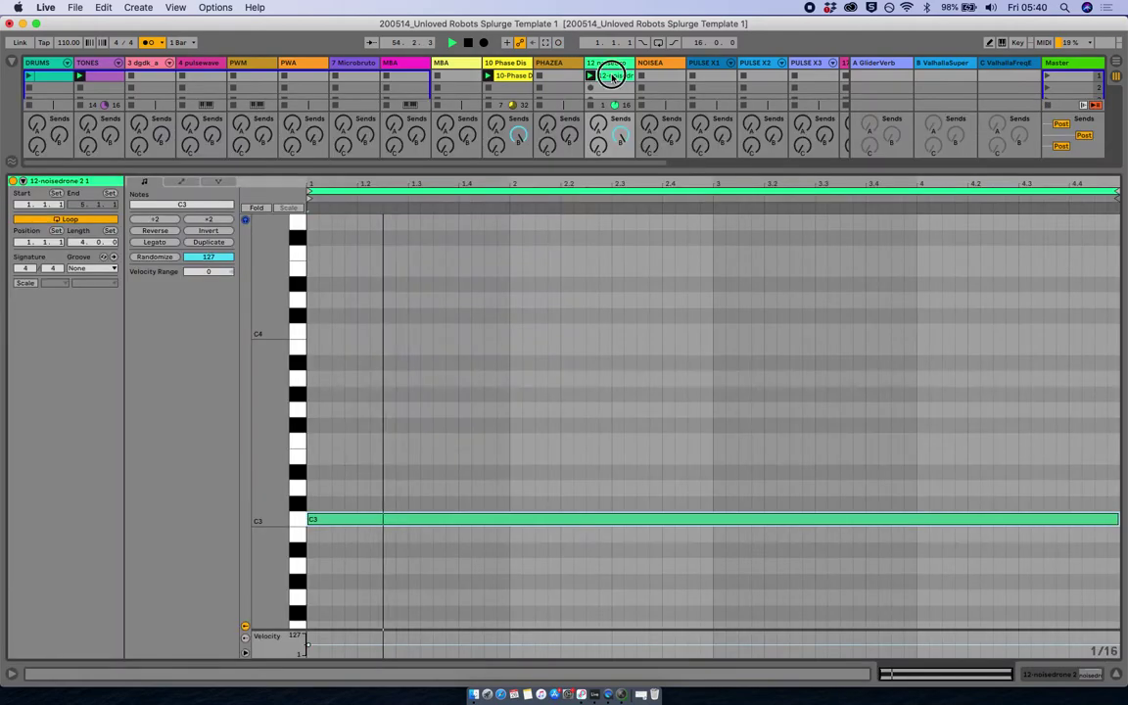
pyautogui.doubleClick(594, 75)
pyautogui.hotkey('shift', 'Tab')
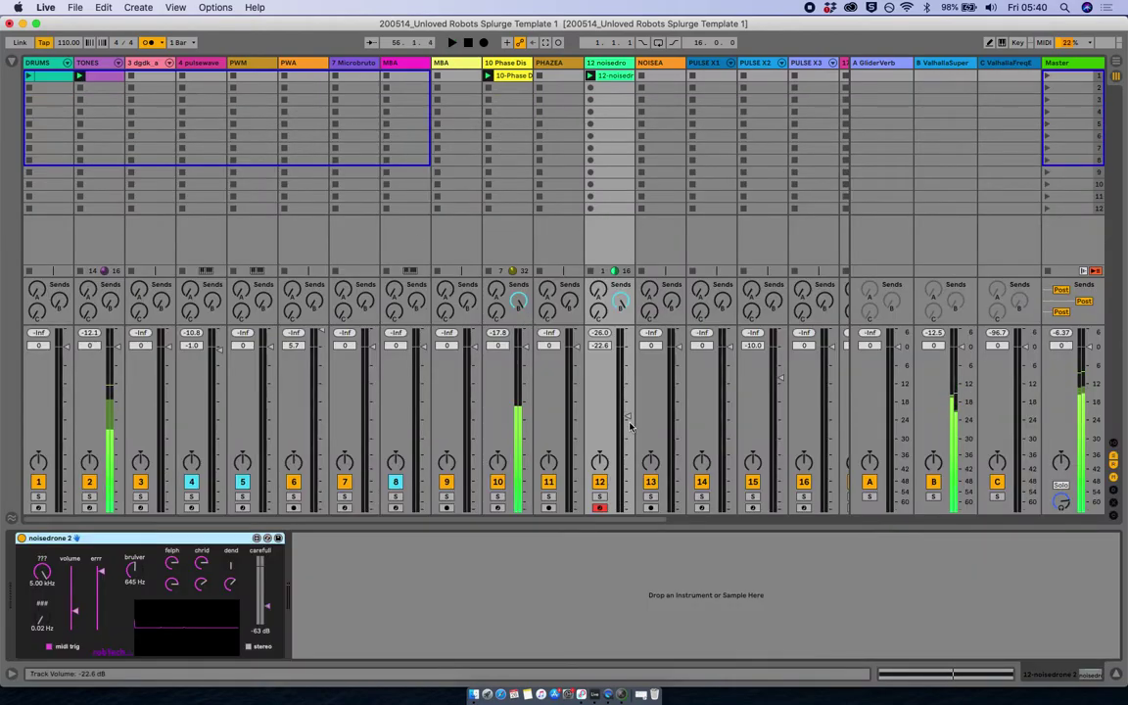
pyautogui.press('space')
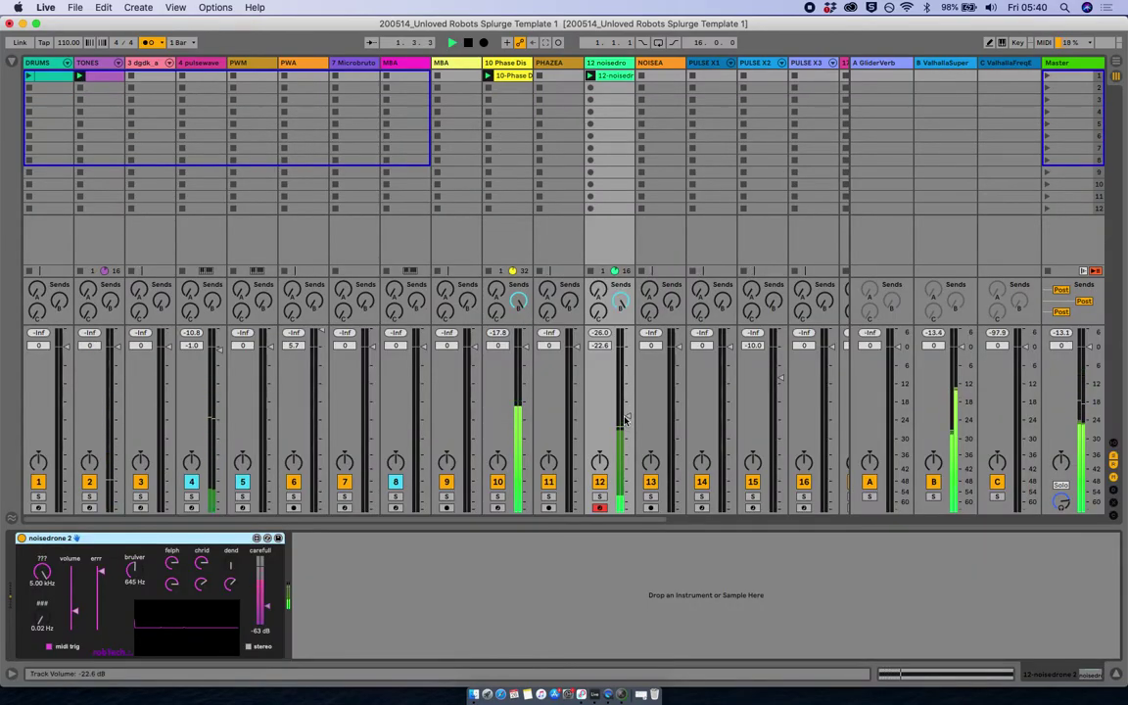
pyautogui.moveTo(628, 419); pyautogui.dragTo(627, 420)
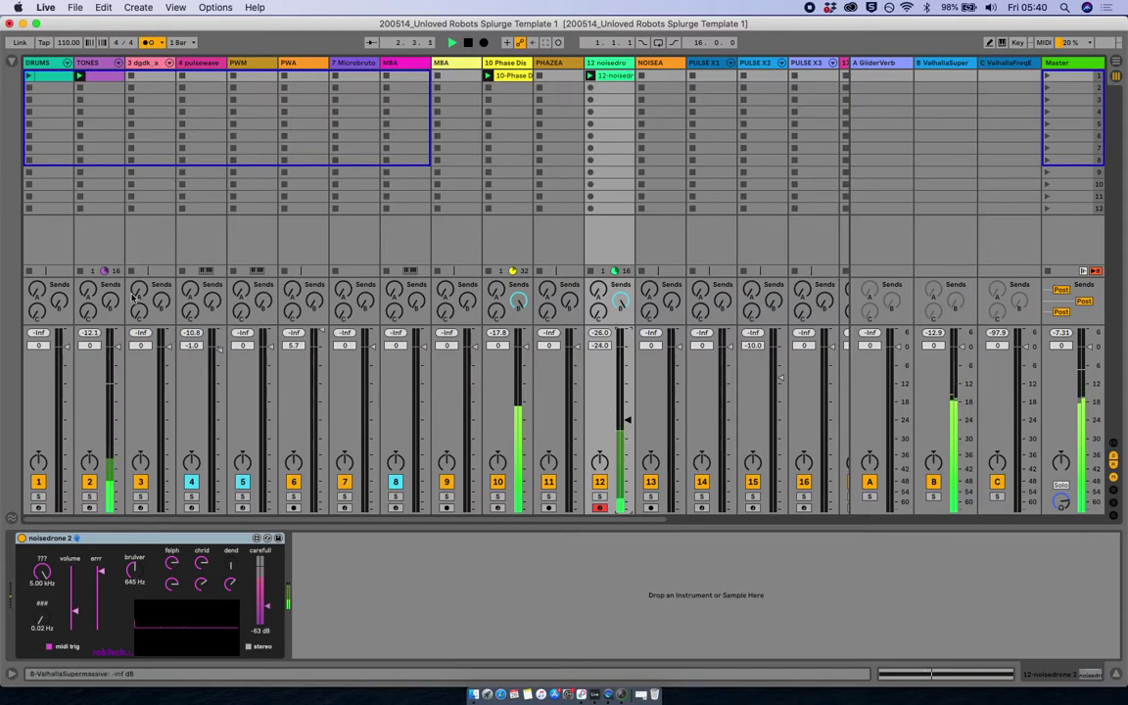
# - Select the TONES track, arm it for recording and slightly adjust the preview volume
pyautogui.click(96, 65)
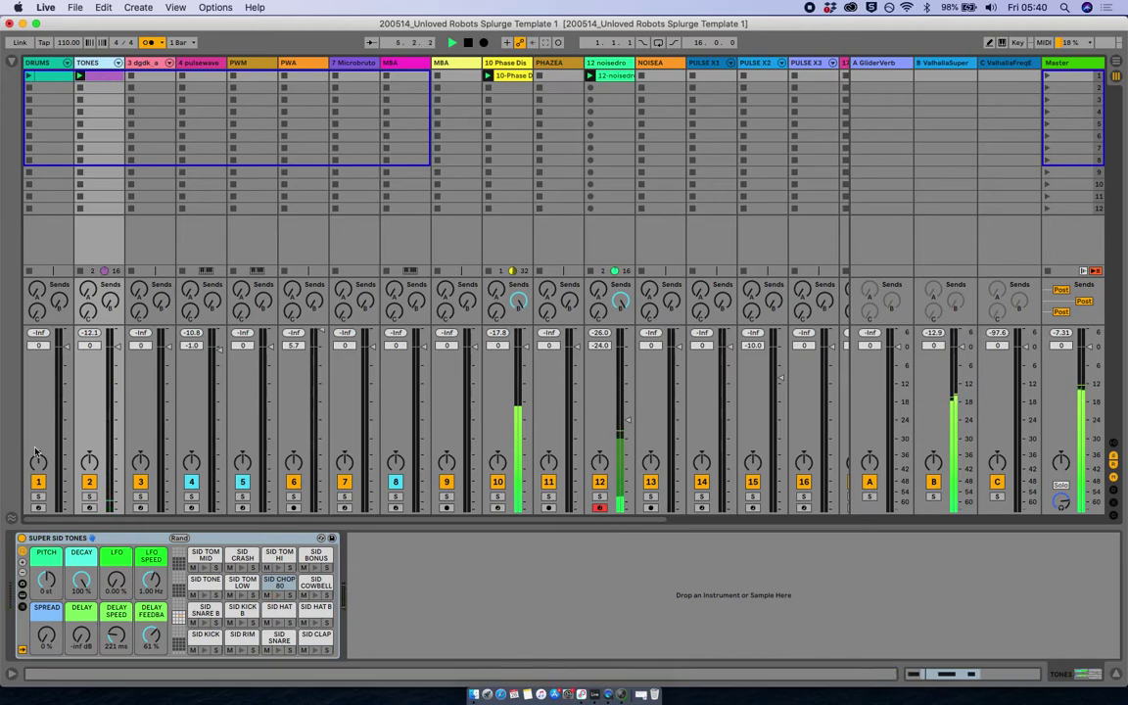
pyautogui.click(89, 508)
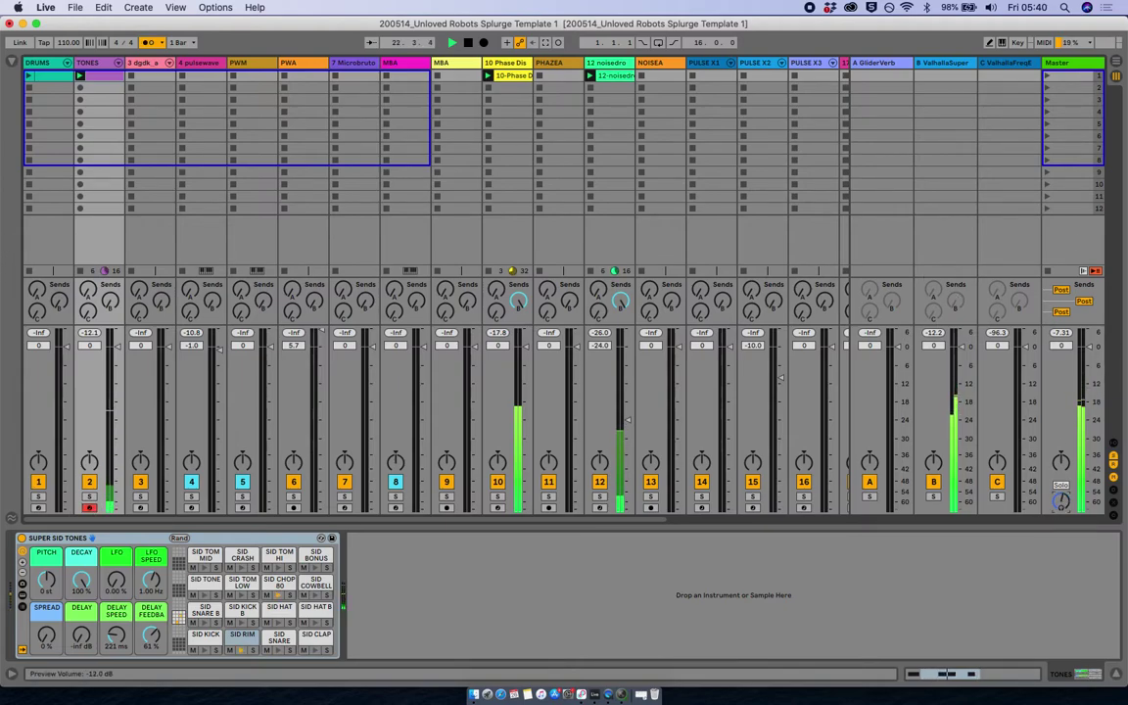
pyautogui.moveTo(1062, 502); pyautogui.dragTo(1063, 497)
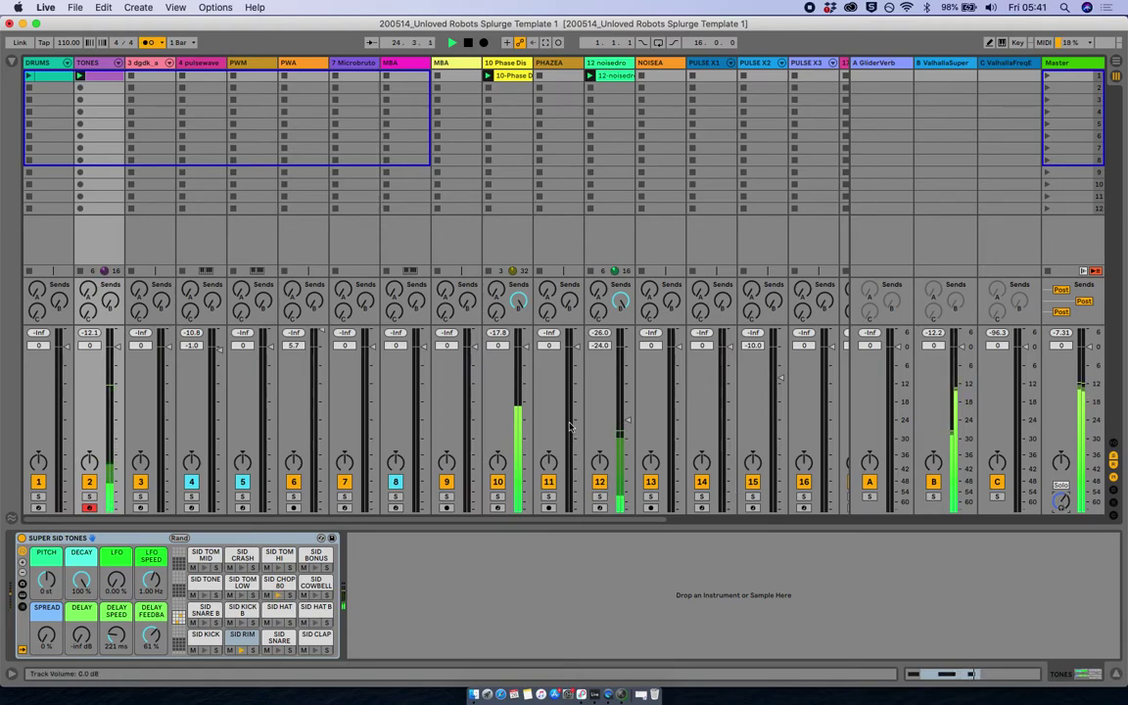
# - Copy the TONES clip to the second slot and capture the newly played SID RIM and drum notes into the first clip
pyautogui.click(111, 85)
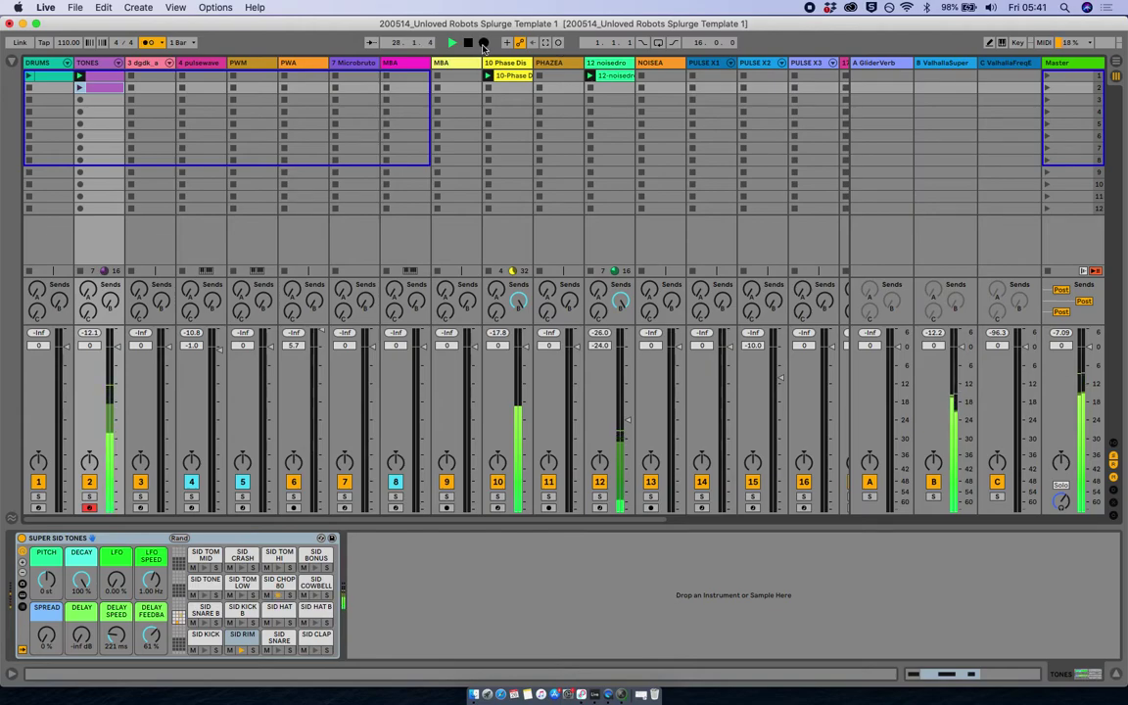
pyautogui.hotkey('shift', 'Tab')
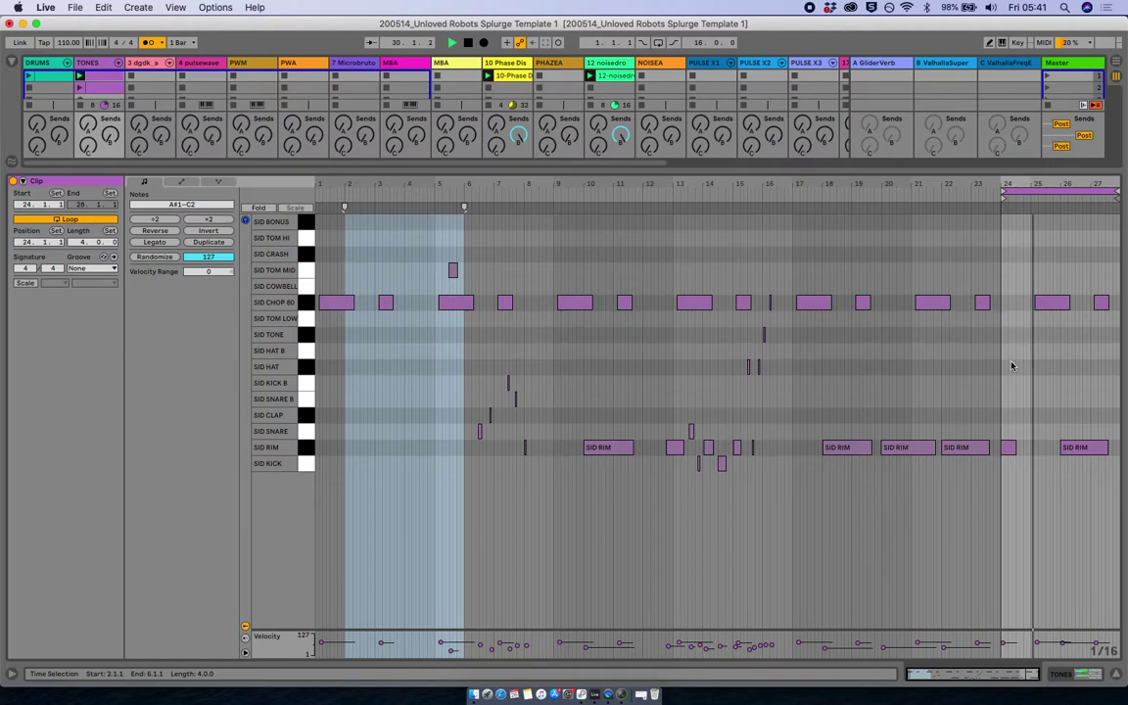
pyautogui.hotkey('shift', 'Tab')
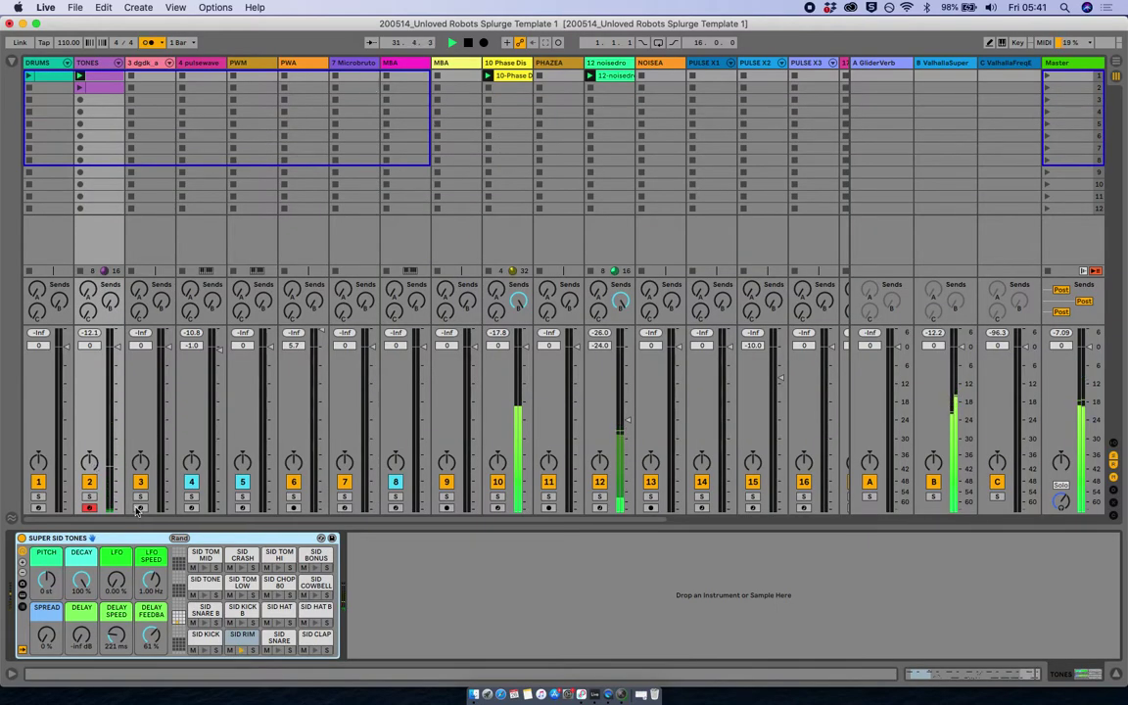
# - Try out the SUPER SID TONES rack's DELAY, LFO and PITCH macros, lowering the pitch to -13 st, and reset it to 0 st
pyautogui.moveTo(81, 634)
pyautogui.mouseDown()
pyautogui.moveTo(81, 620)
pyautogui.moveTo(79, 641)
pyautogui.mouseUp()
pyautogui.moveTo(115, 580); pyautogui.dragTo(115, 494)
pyautogui.moveTo(115, 581); pyautogui.dragTo(115, 670)
pyautogui.click(46, 581)
pyautogui.moveTo(46, 581); pyautogui.dragTo(46, 637)
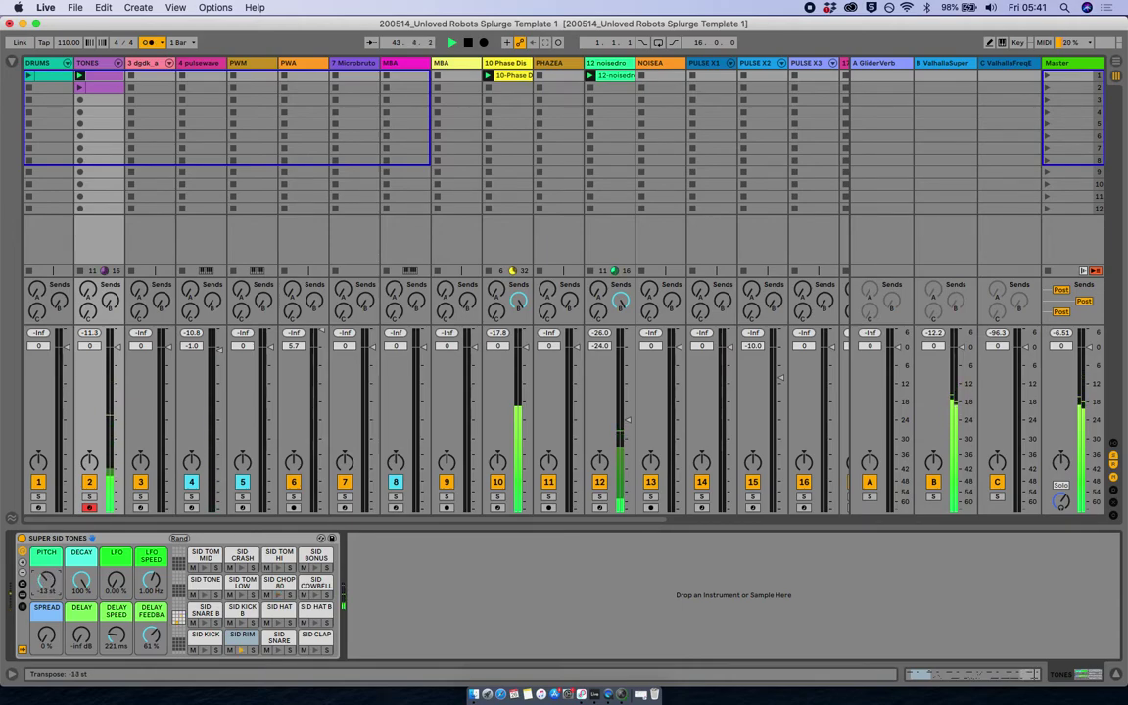
pyautogui.moveTo(46, 581); pyautogui.dragTo(46, 584)
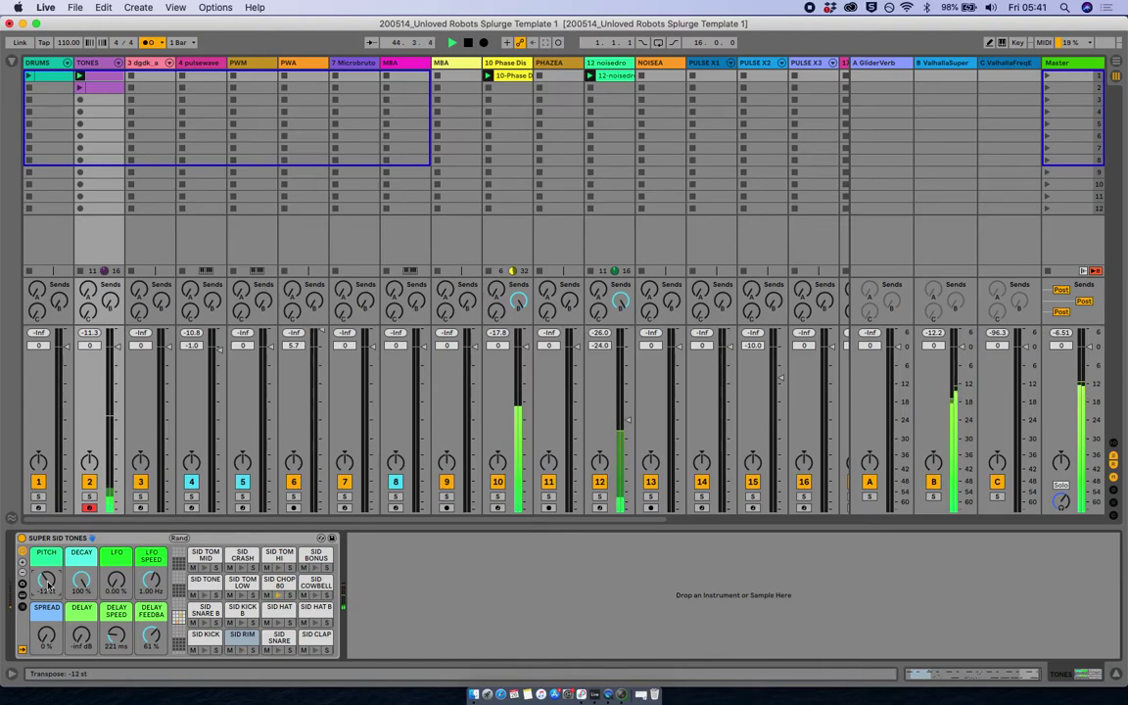
pyautogui.moveTo(48, 584); pyautogui.dragTo(48, 641)
pyautogui.press('Delete')
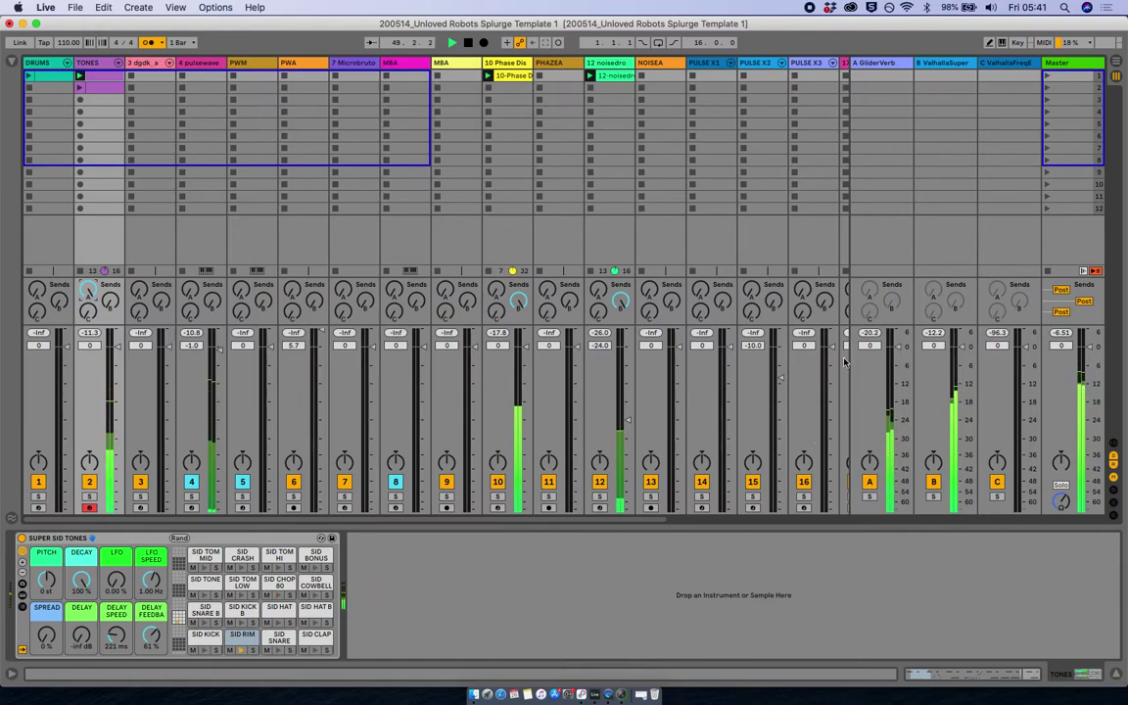
# - Check the second TONES clip, duplicate both TONES clips and move the copies to the fourth and fifth slots
pyautogui.doubleClick(93, 88)
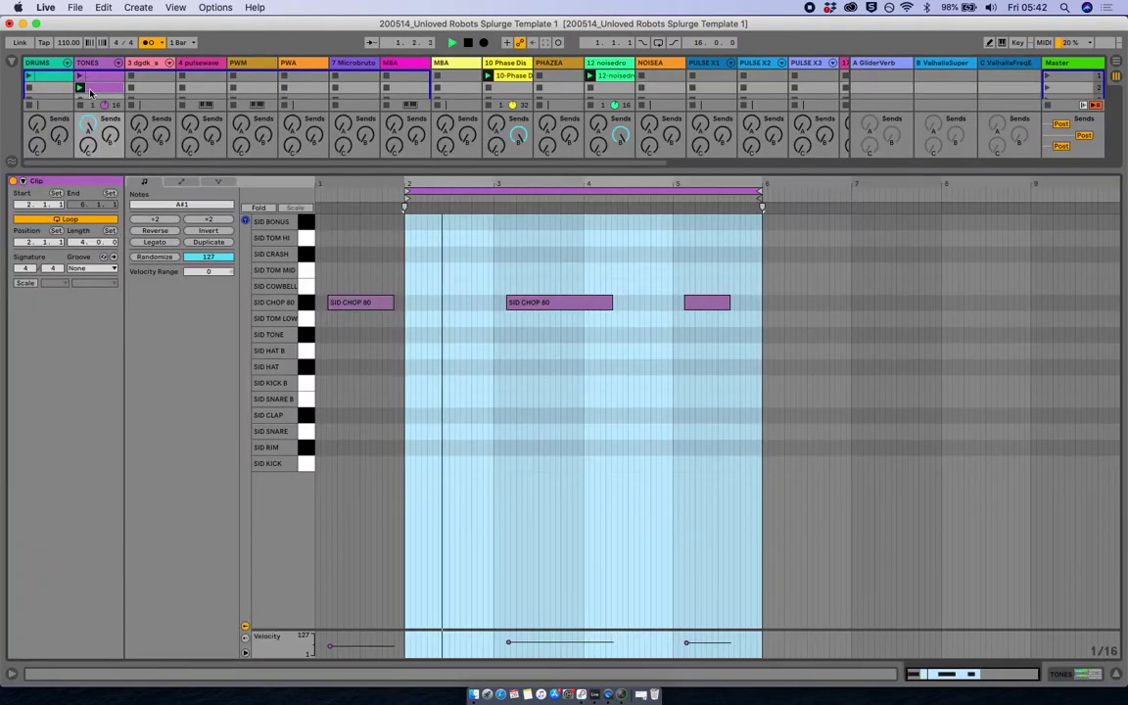
pyautogui.hotkey('shift', 'Tab')
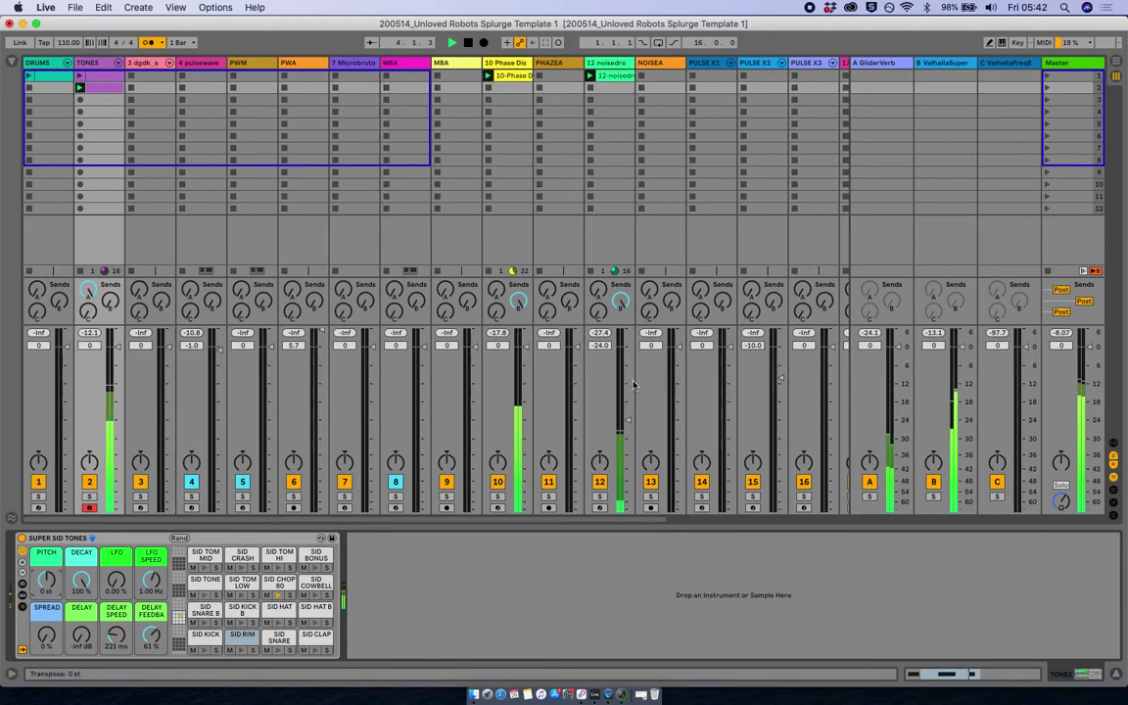
pyautogui.click(105, 79)
pyautogui.keyDown('shift'); pyautogui.click(103, 89); pyautogui.keyUp('shift')
pyautogui.press('super+d')
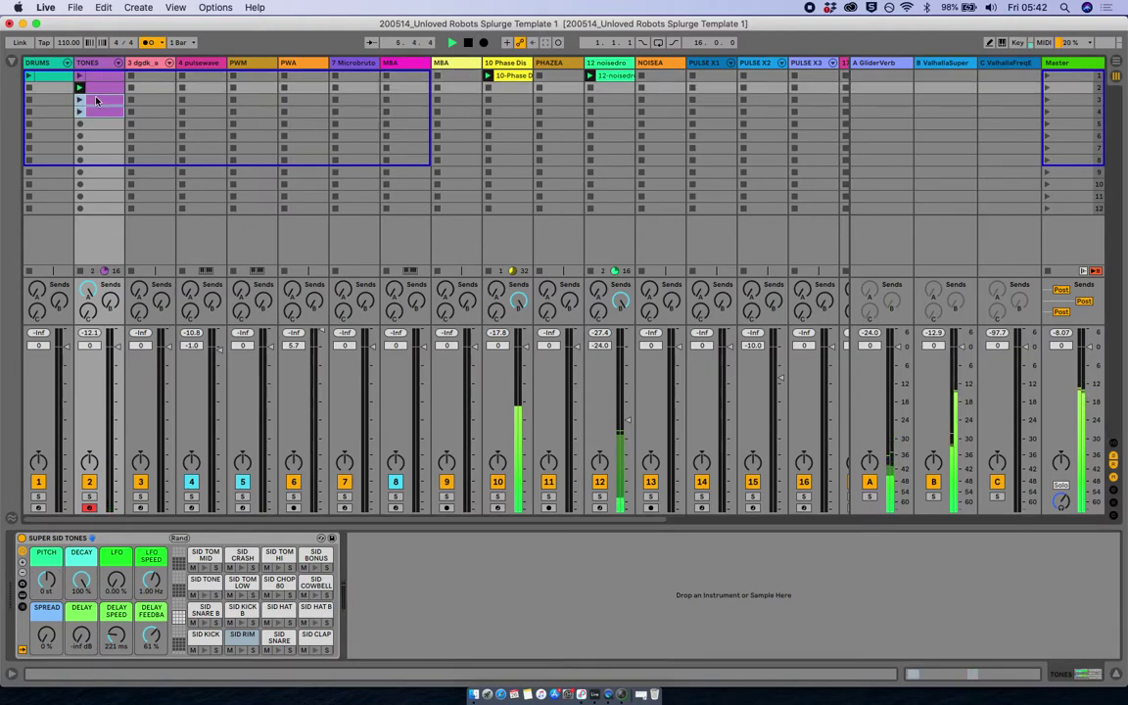
pyautogui.click(96, 101)
pyautogui.moveTo(96, 102); pyautogui.dragTo(96, 116)
pyautogui.click(80, 123)
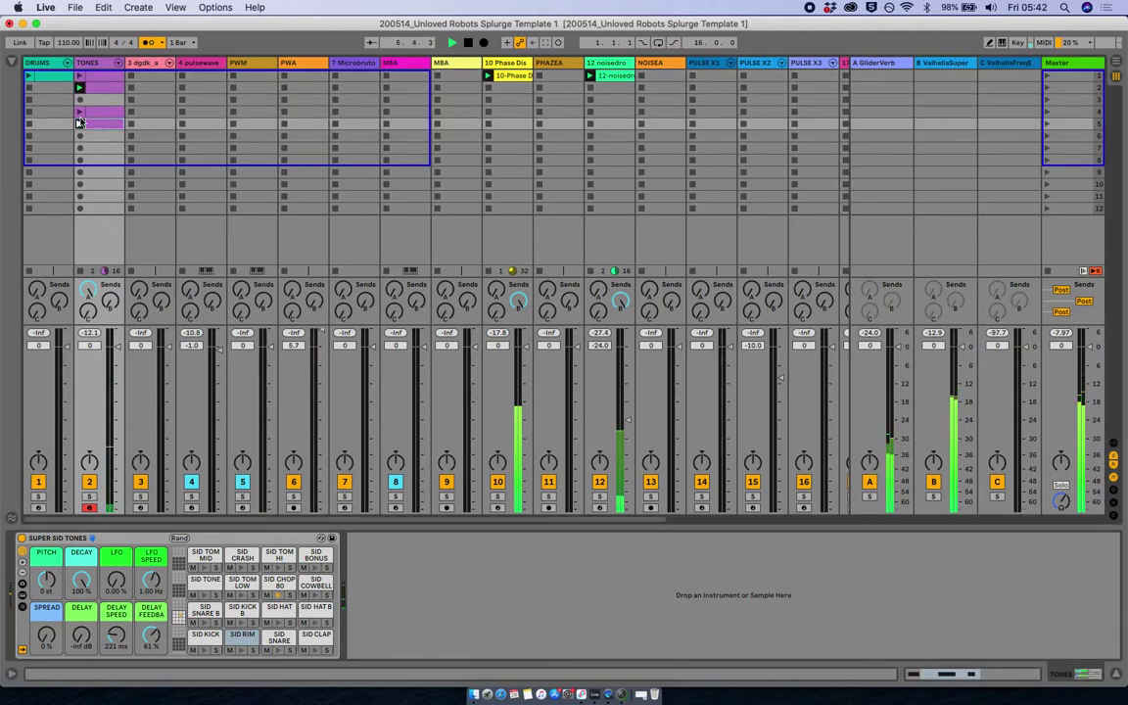
# - Launch and open the TONES clip in the fourth slot and crop it to its four-bar loop
pyautogui.click(81, 113)
pyautogui.doubleClick(96, 113)
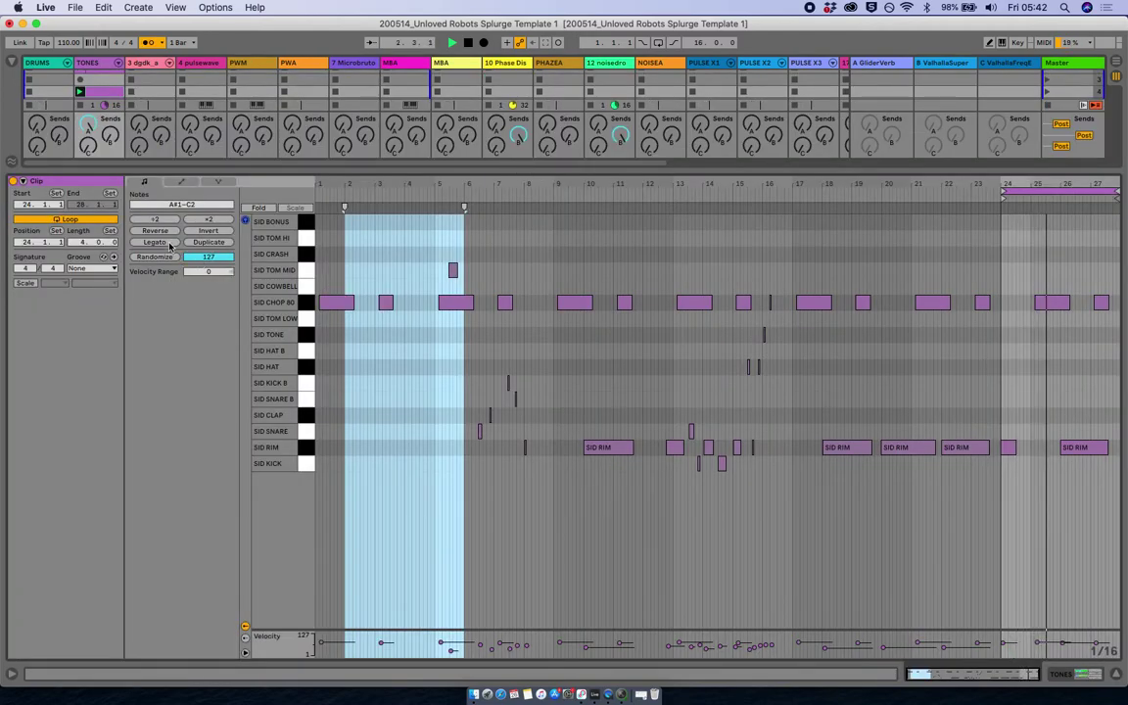
pyautogui.click(199, 245)
pyautogui.press('super+z')
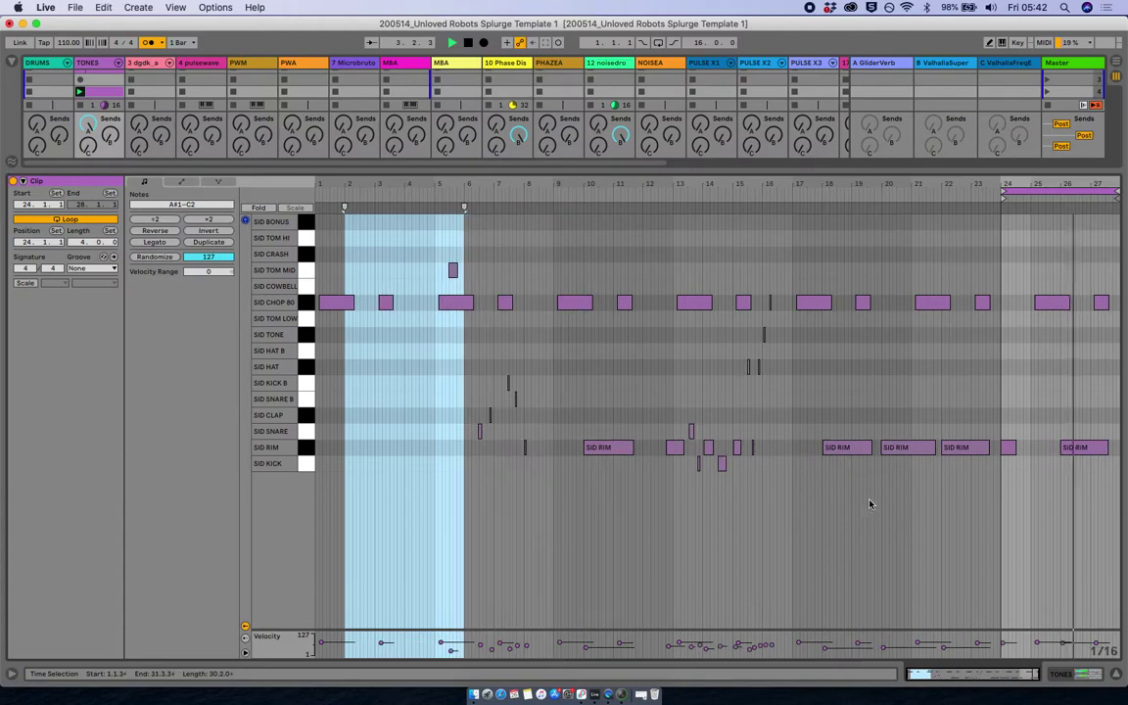
pyautogui.rightClick(1094, 370)
pyautogui.click(996, 436)
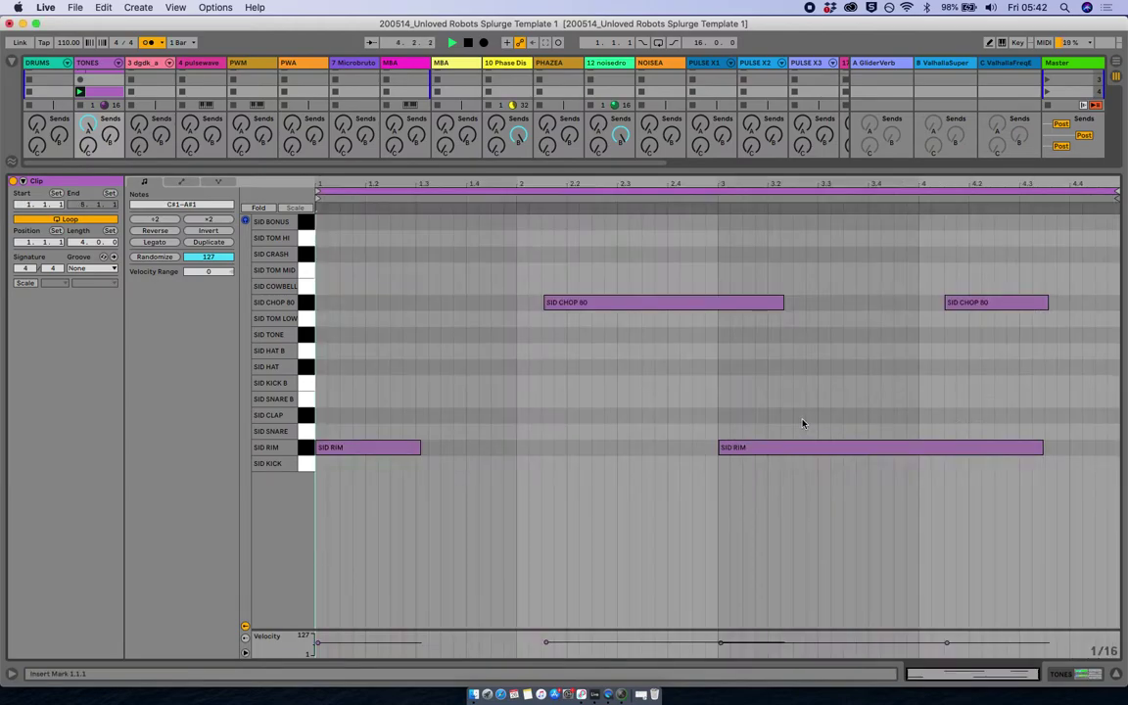
# - Try doubling the fourth-slot TONES clip's length, undo it, and deactivate the SID RIM note starting at bar 3
pyautogui.click(205, 220)
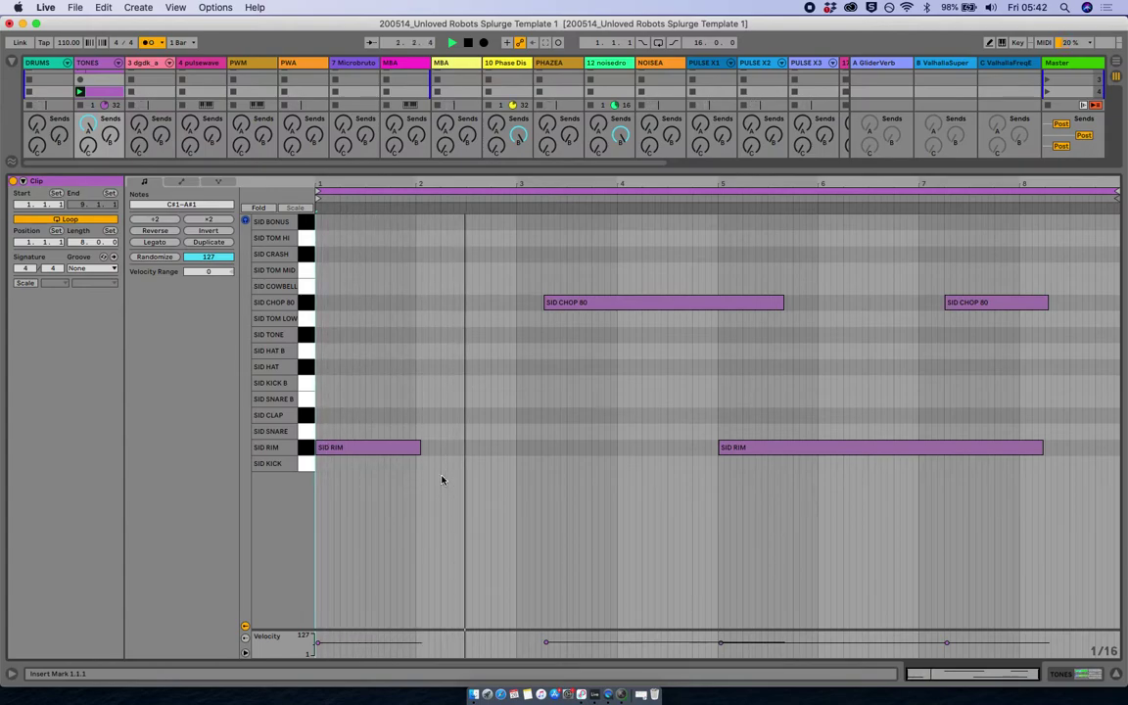
pyautogui.press('super+z')
pyautogui.click(543, 454)
pyautogui.press('0')
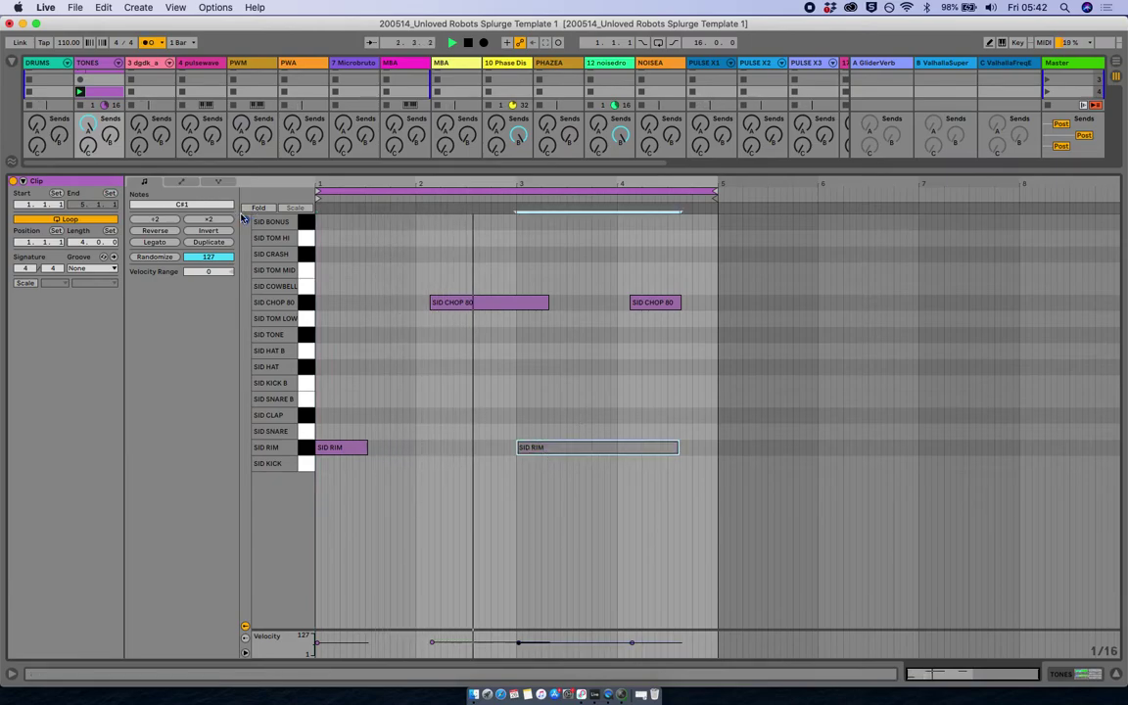
pyautogui.click(642, 306)
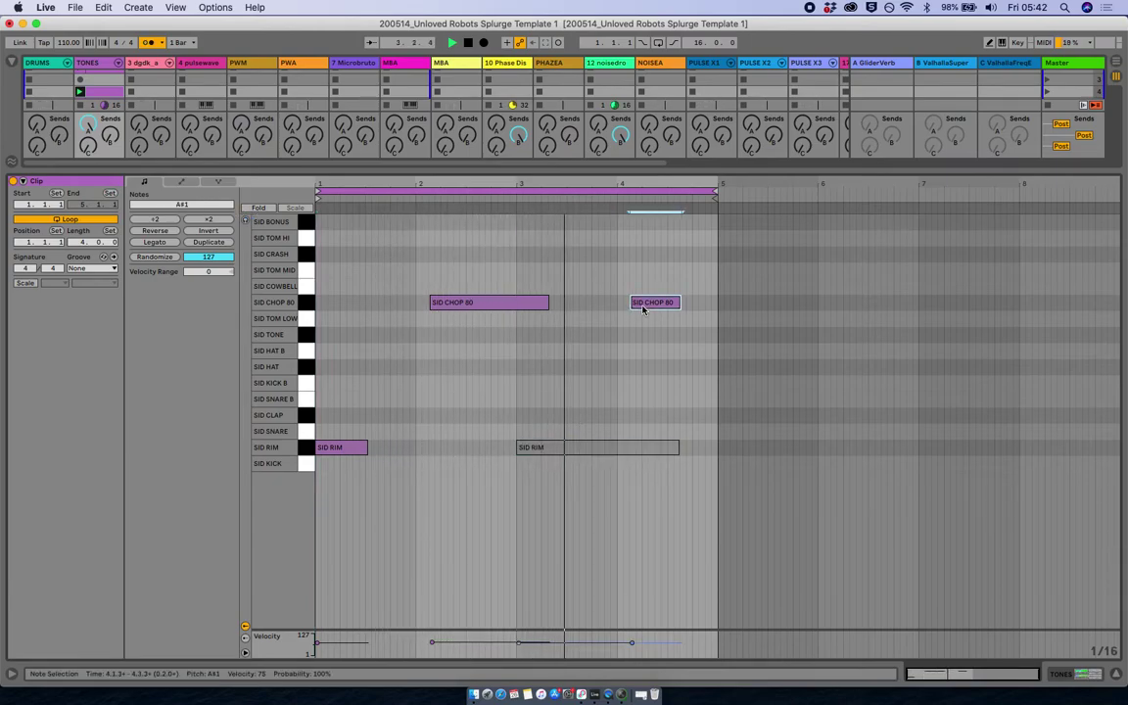
pyautogui.hotkey('shift', 'Tab')
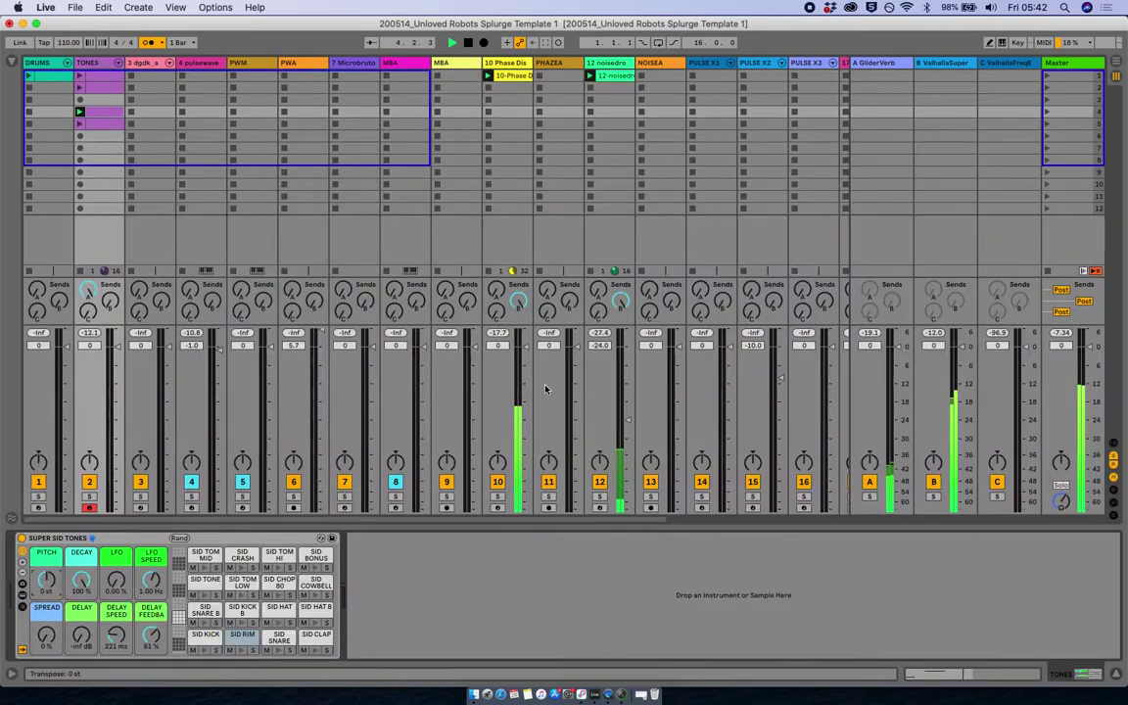
pyautogui.hotkey('shift', 'Tab')
pyautogui.hotkey('shift', 'Tab')
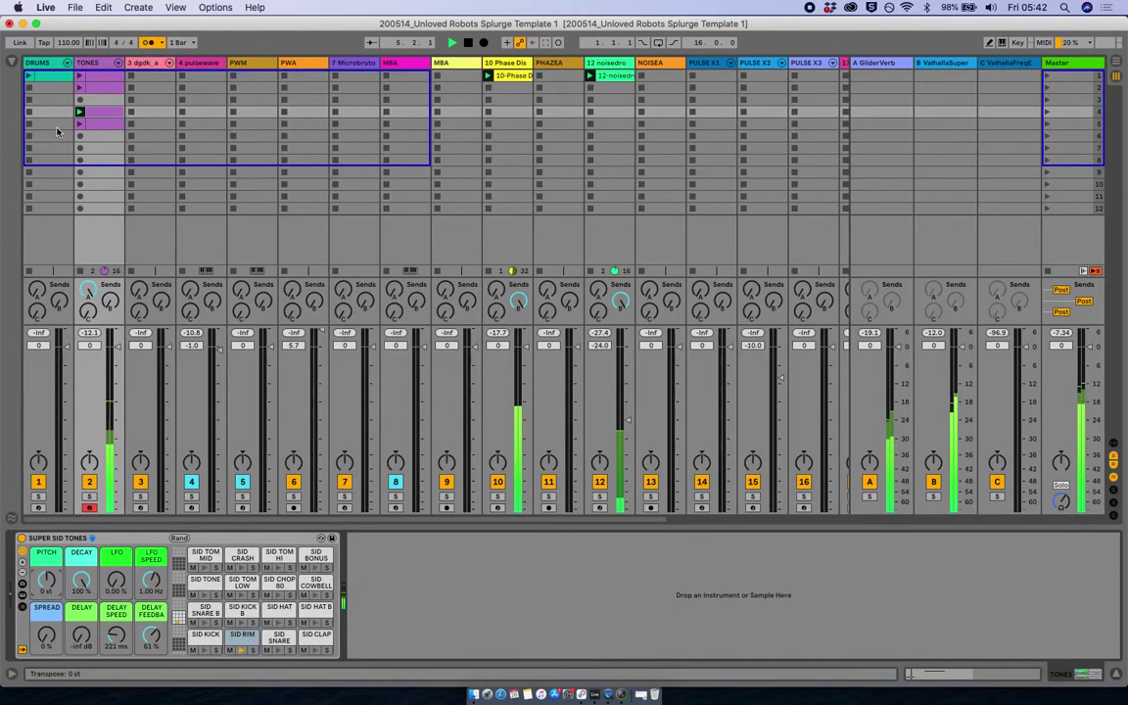
# - Launch the TONES clip in the fifth slot and open its notes
pyautogui.click(142, 62)
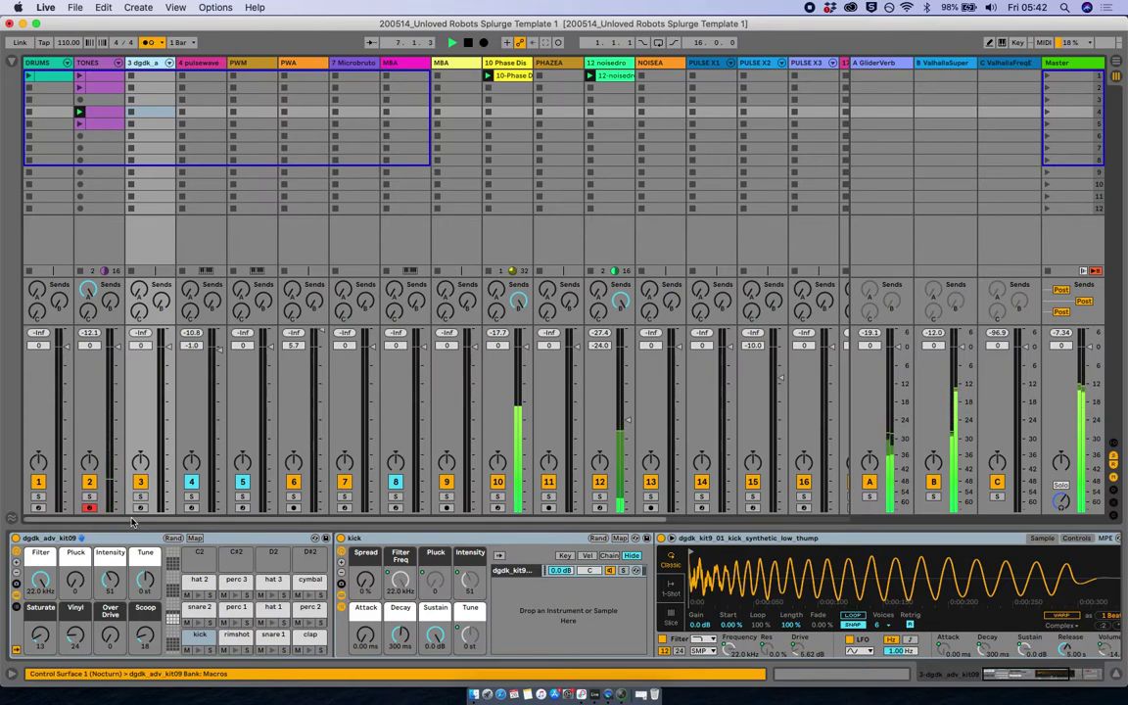
pyautogui.click(81, 124)
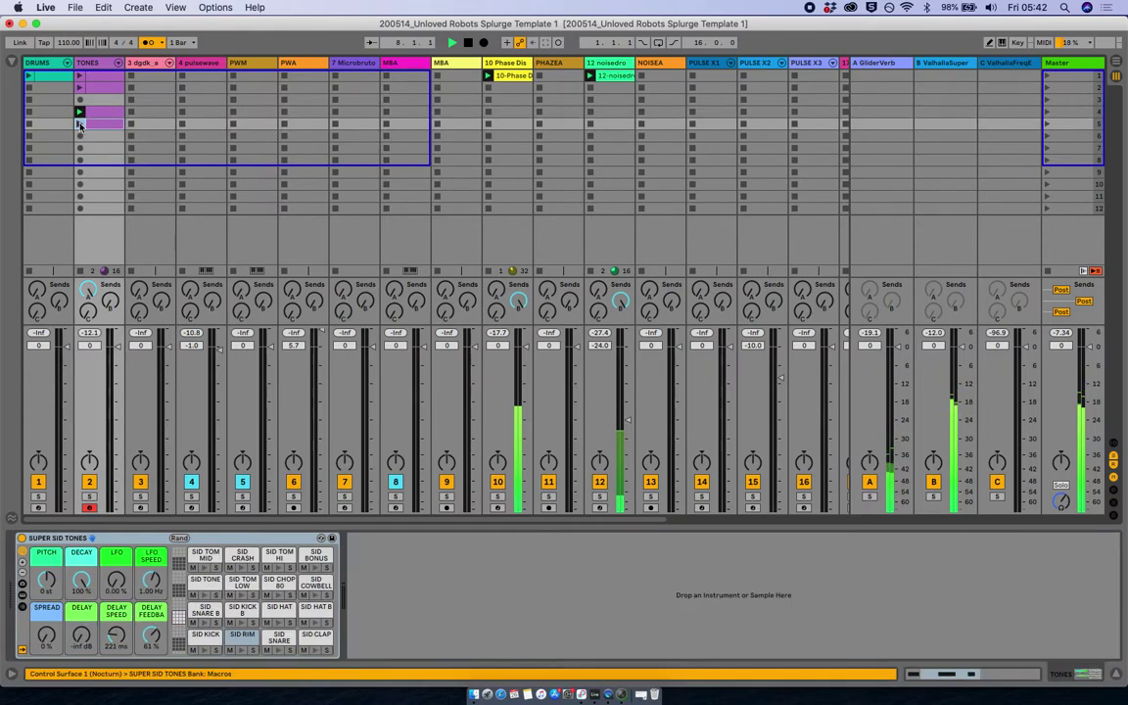
pyautogui.doubleClick(104, 124)
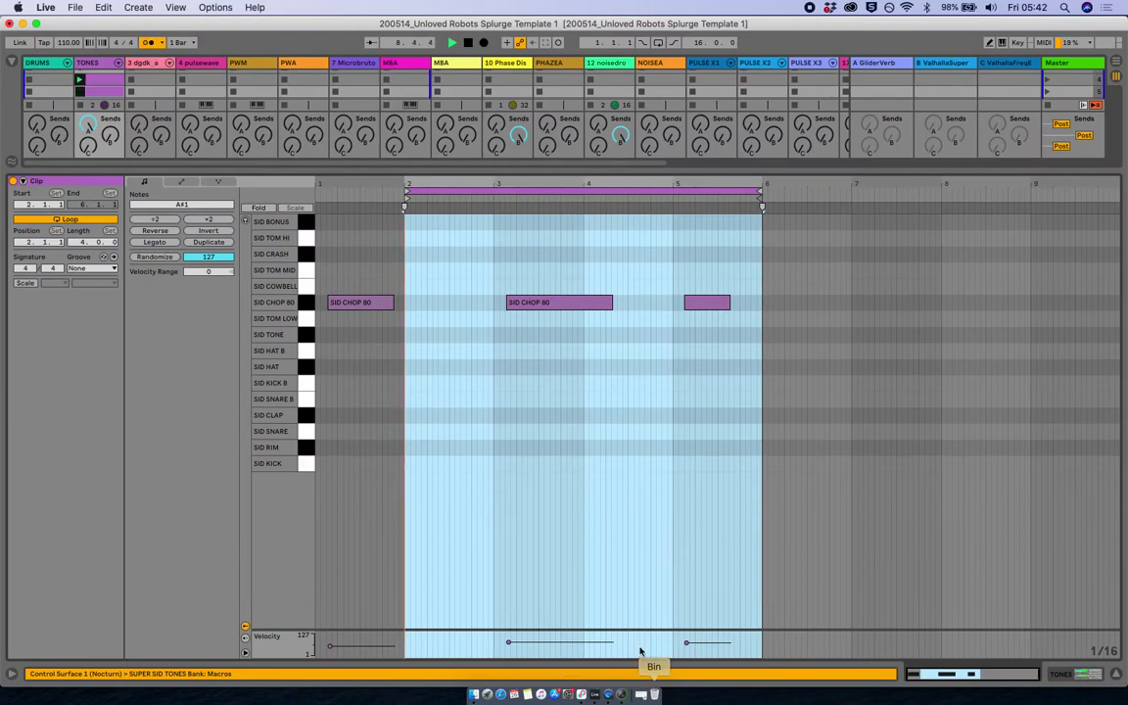
# - Try shortening the last SID CHOP 80 note in the fifth-slot TONES clip and undo the change
pyautogui.click(686, 642)
pyautogui.moveTo(686, 645); pyautogui.dragTo(687, 642)
pyautogui.moveTo(730, 302); pyautogui.dragTo(686, 303)
pyautogui.press('super+z')
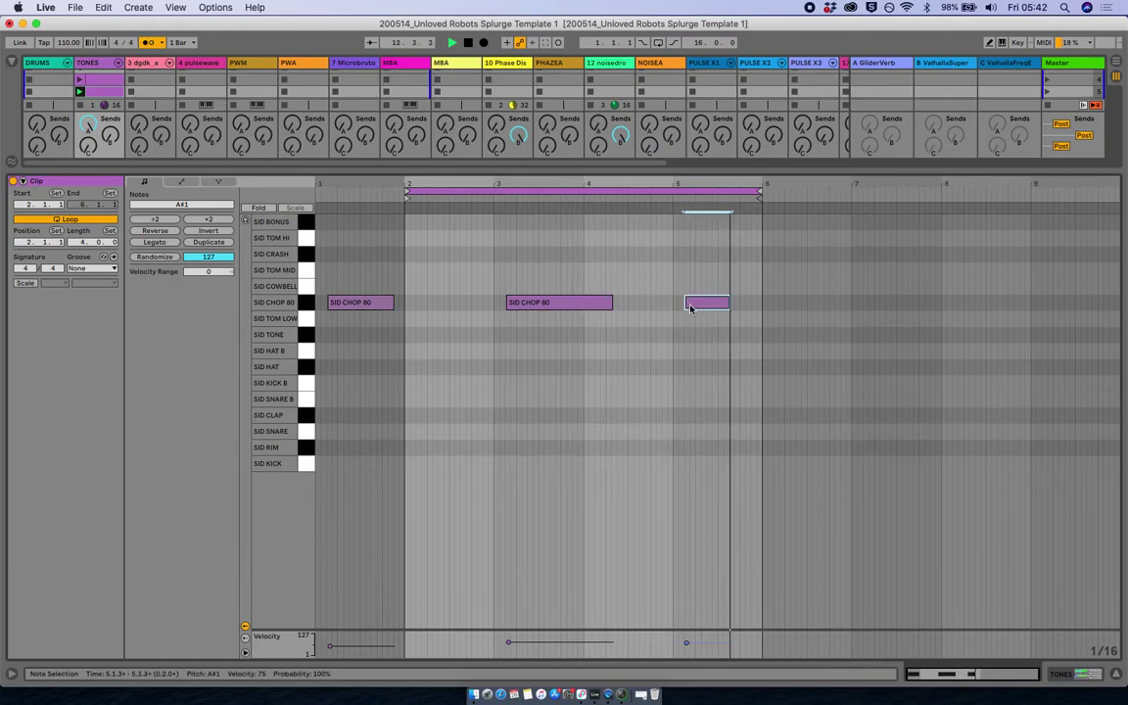
pyautogui.hotkey('shift', 'Tab')
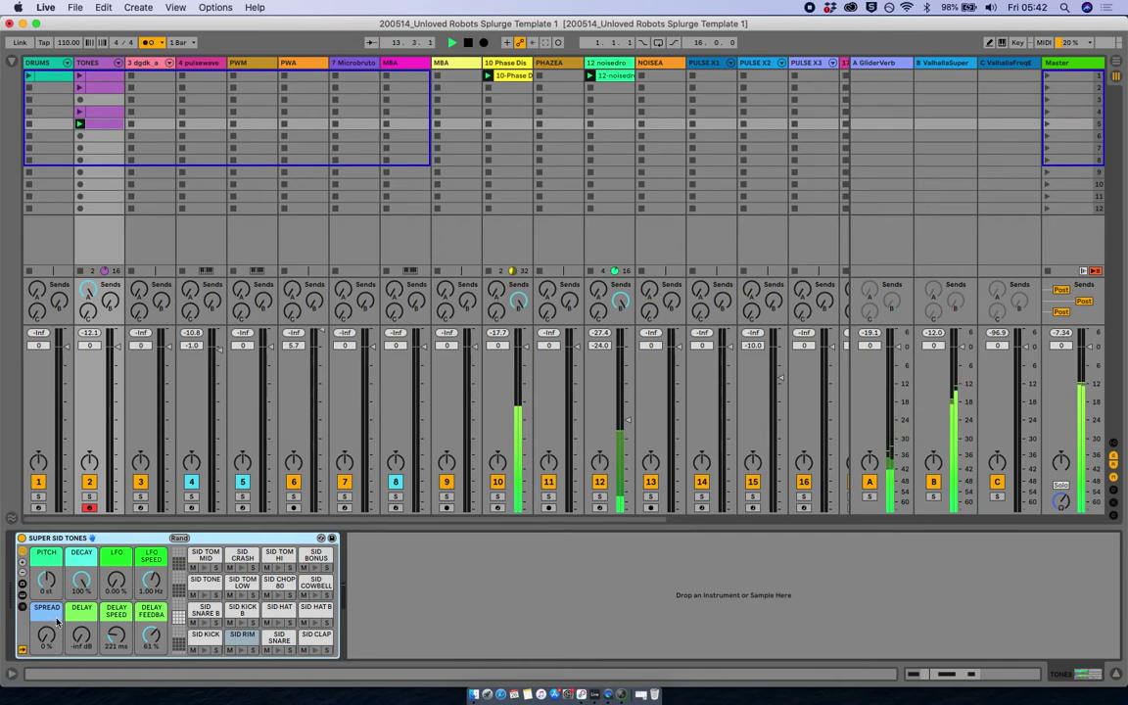
# - Try out the GlissFreq, VarDel and Wet settings of GliderVerb on return A, restoring VarDel to 40.0 ms
pyautogui.click(870, 76)
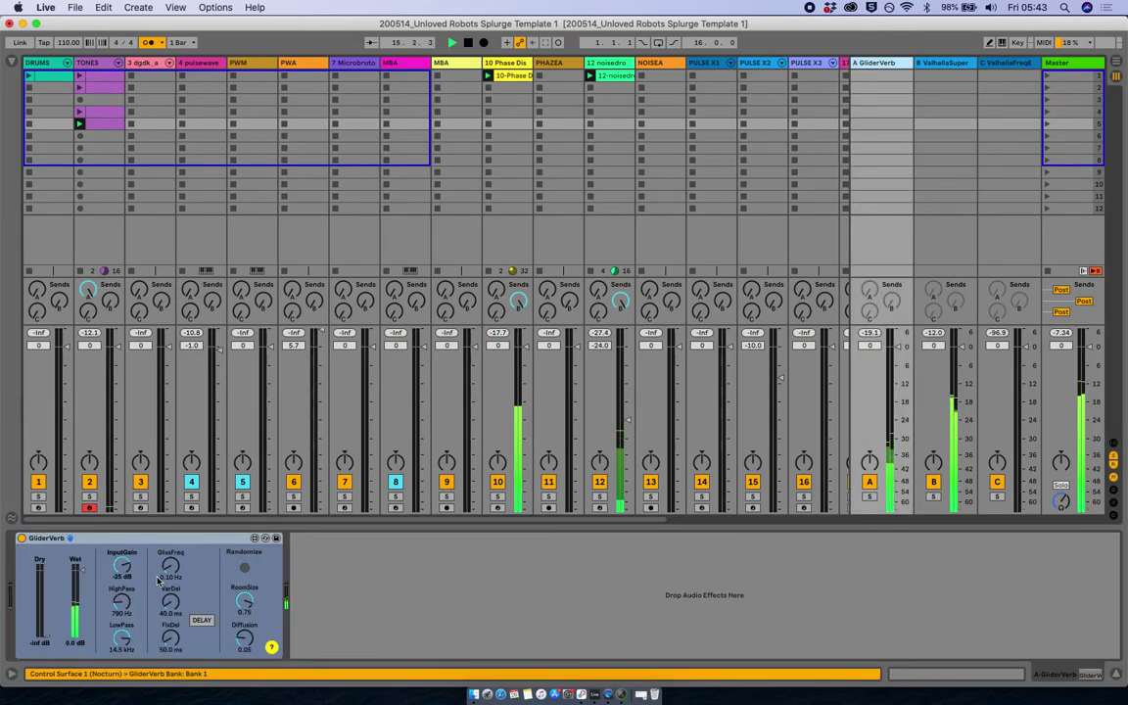
pyautogui.click(167, 563)
pyautogui.moveTo(161, 538); pyautogui.dragTo(161, 535)
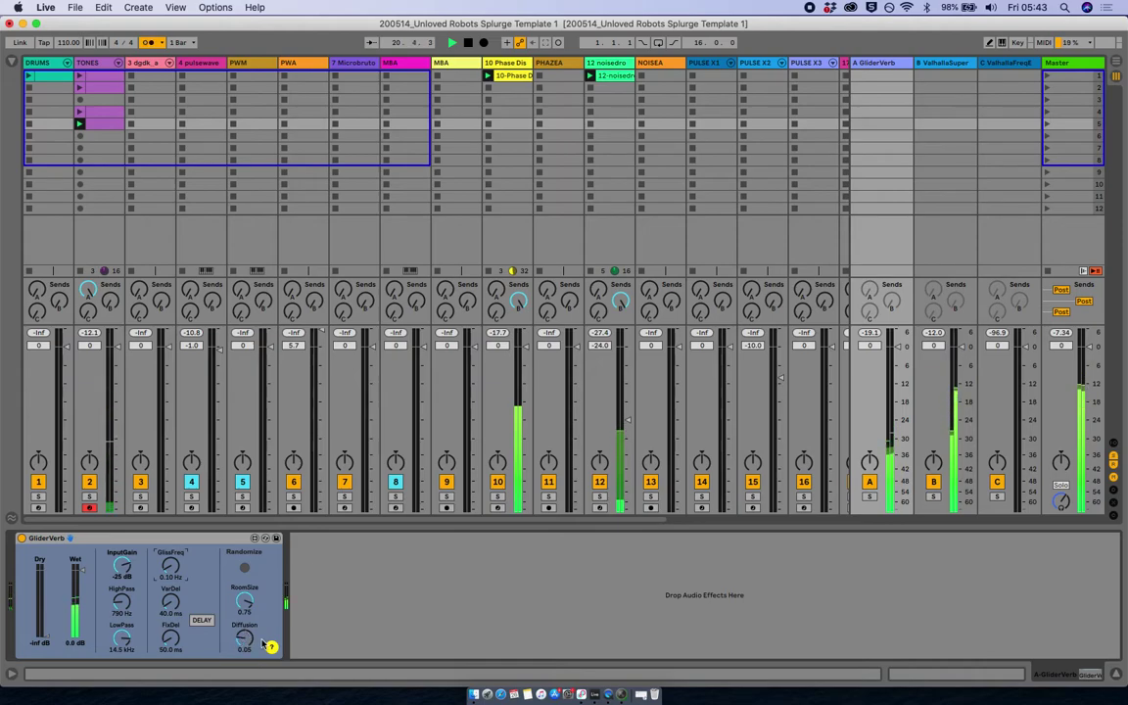
pyautogui.moveTo(177, 605); pyautogui.dragTo(176, 618)
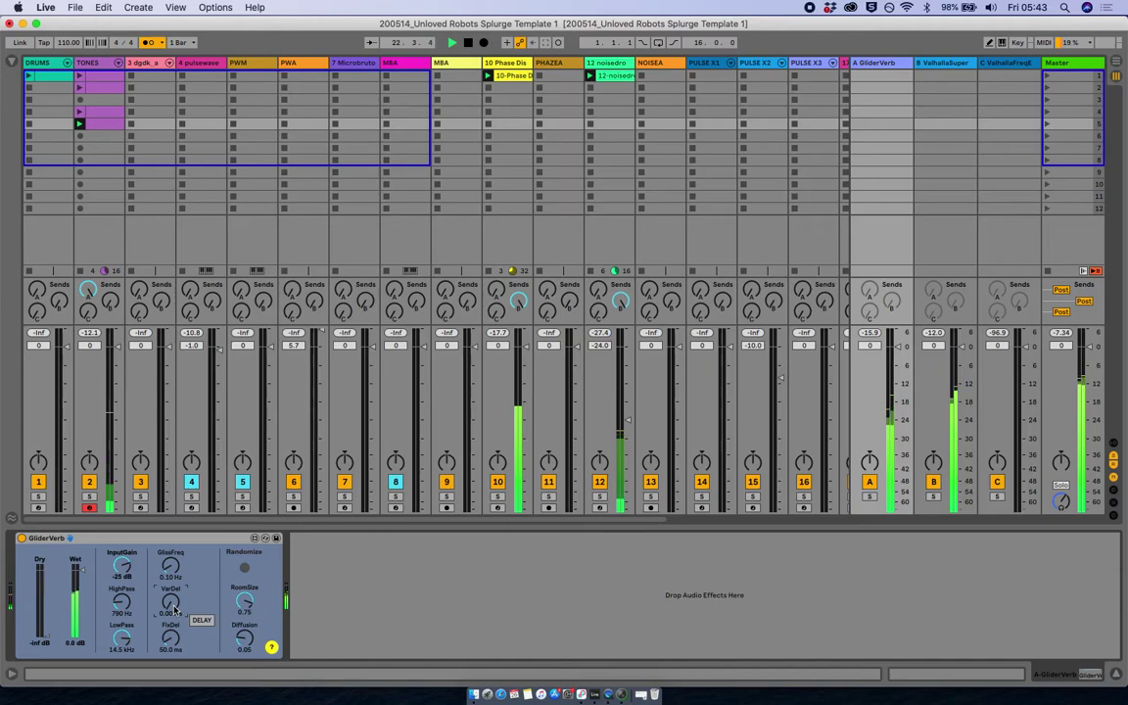
pyautogui.moveTo(170, 605)
pyautogui.mouseDown()
pyautogui.moveTo(158, 581)
pyautogui.moveTo(171, 607)
pyautogui.mouseUp()
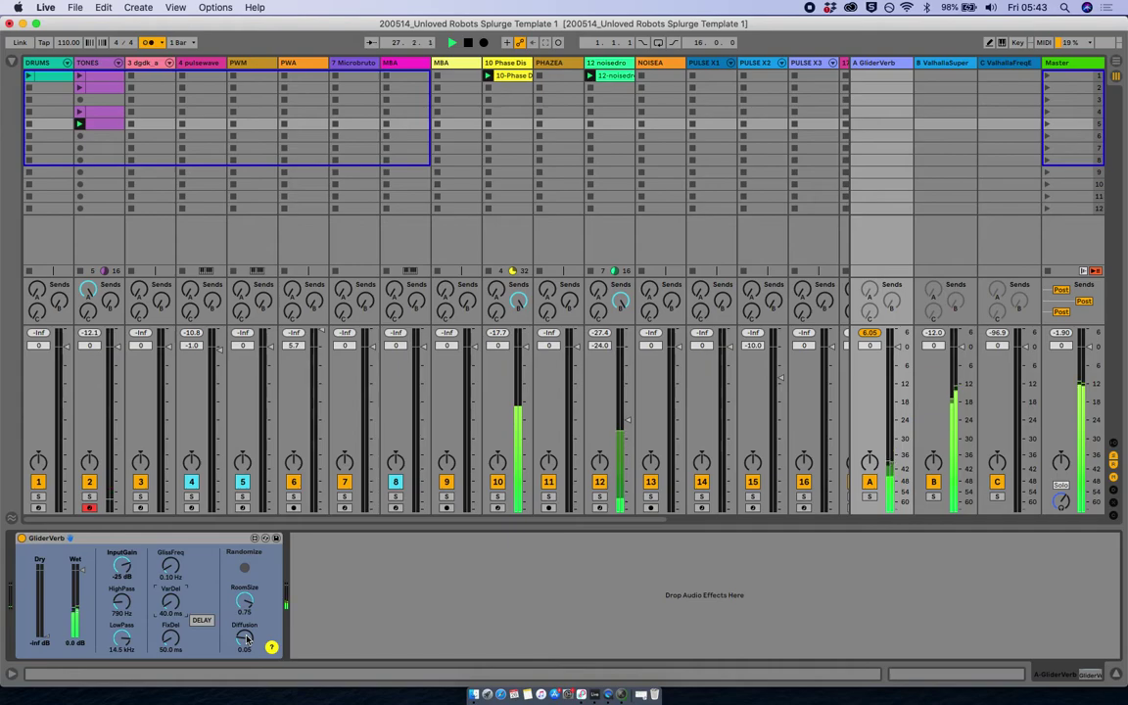
pyautogui.moveTo(82, 571); pyautogui.dragTo(82, 568)
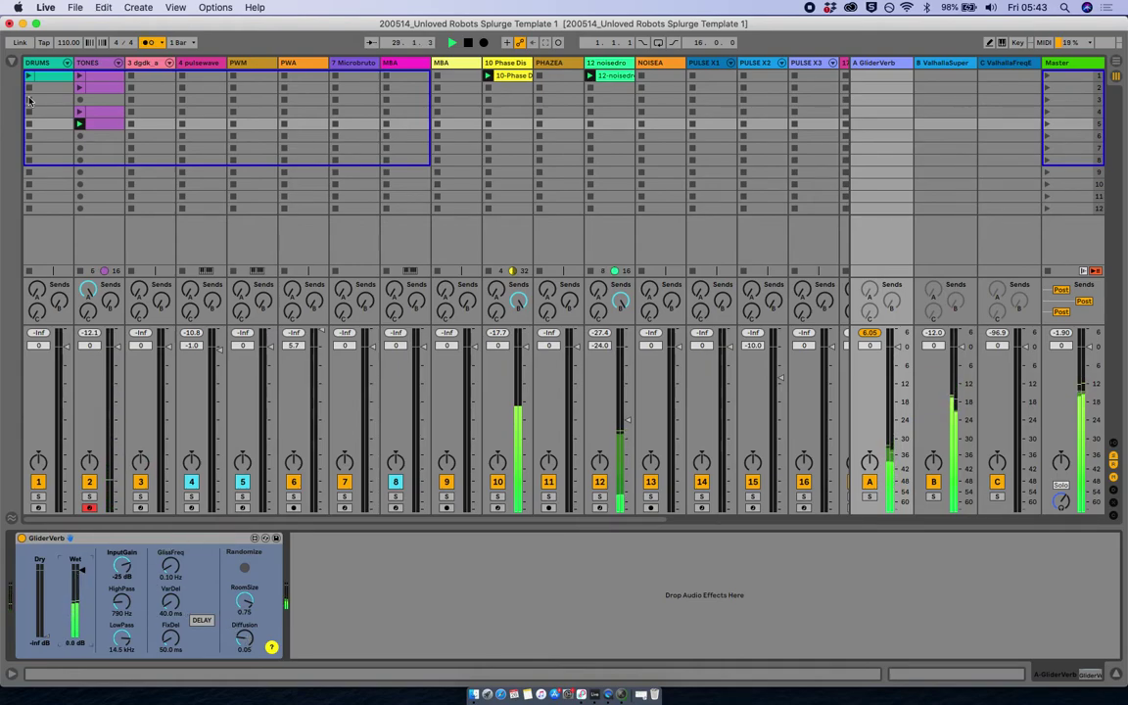
# - Switch the browser to the Audio Effects category and lower the A GliderVerb return's volume to -2.0 dB
pyautogui.click(12, 60)
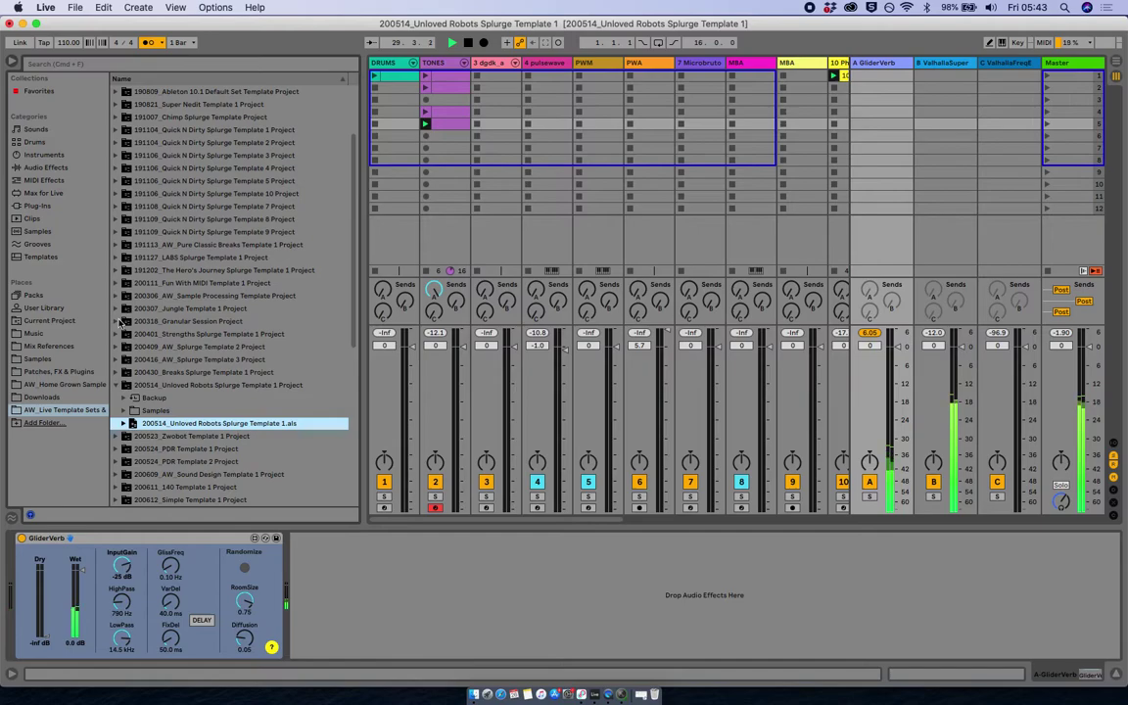
pyautogui.click(32, 168)
pyautogui.click(8, 60)
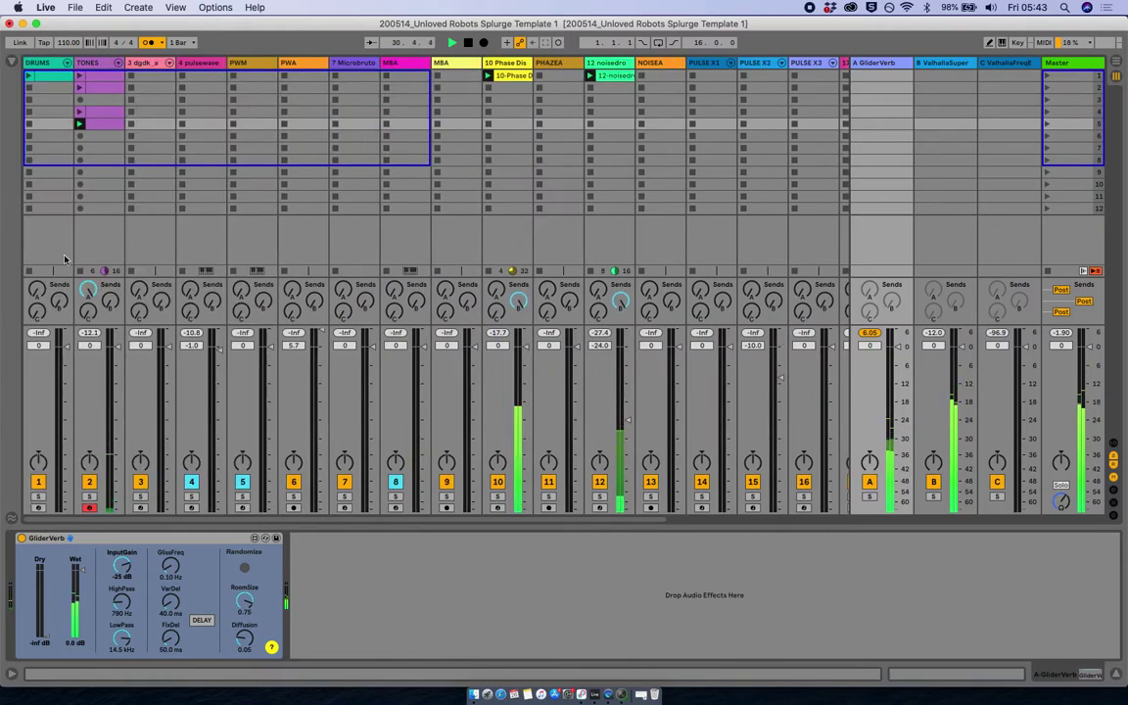
pyautogui.press('super+alt+i')
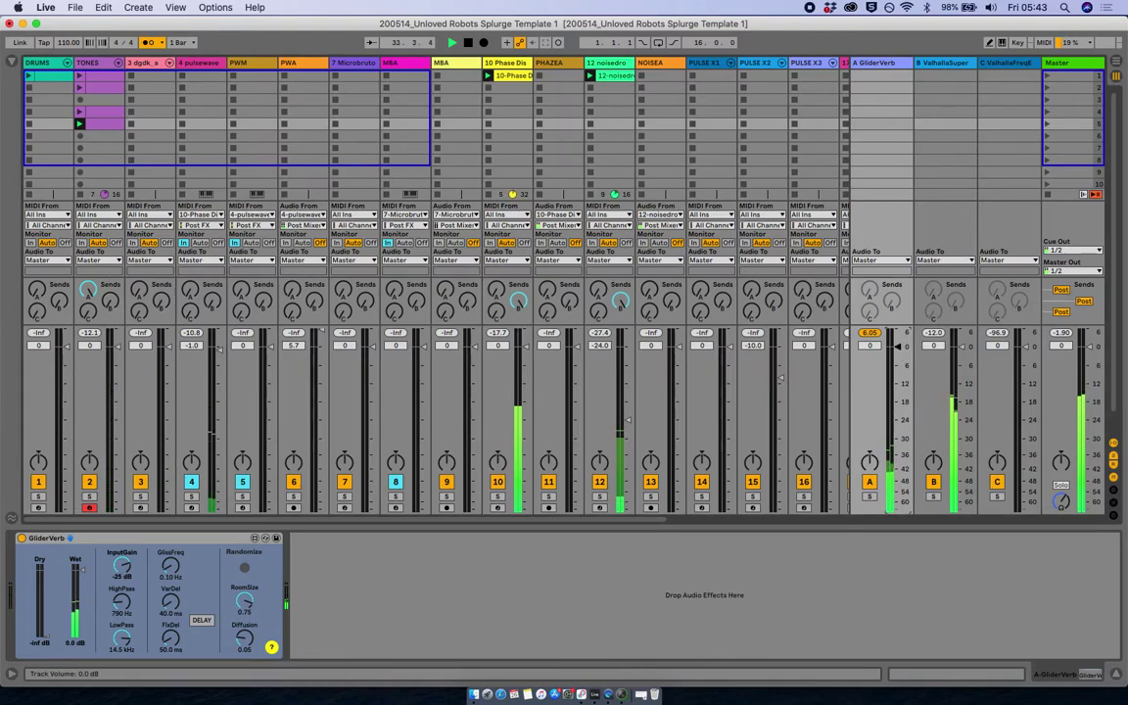
pyautogui.moveTo(898, 346); pyautogui.dragTo(897, 355)
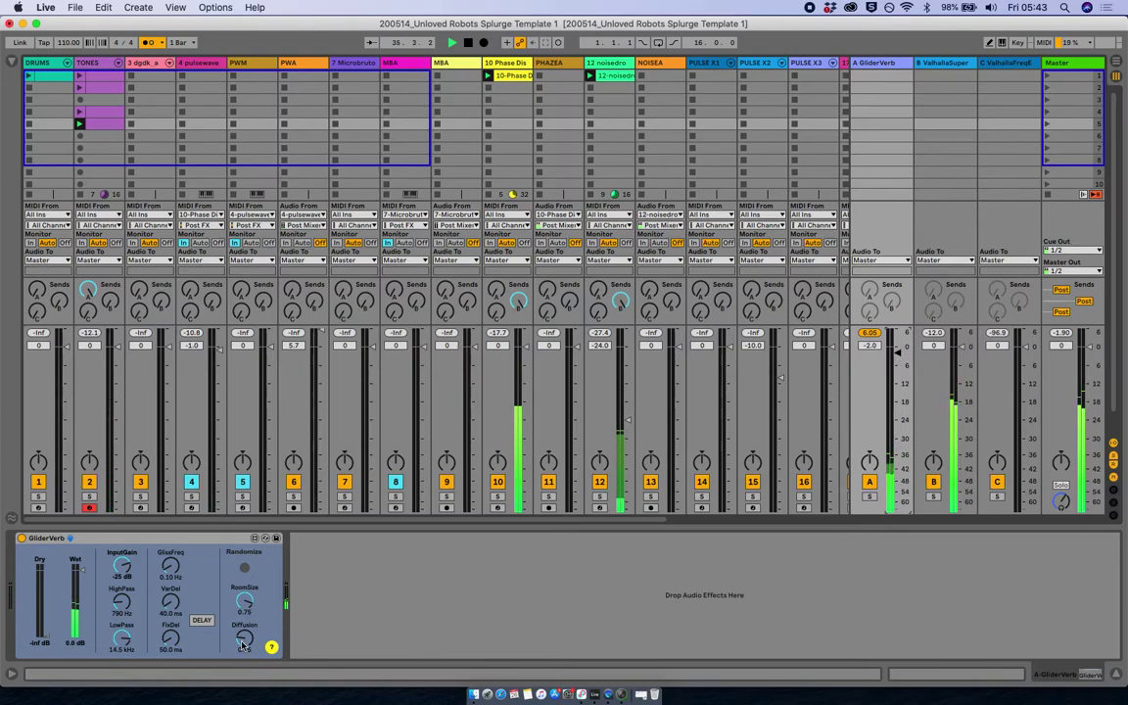
# - Try a different VarDel and a GlissFreq of 3.94 Hz in GliderVerb, undoing each change
pyautogui.moveTo(170, 603); pyautogui.dragTo(171, 582)
pyautogui.press('super+z')
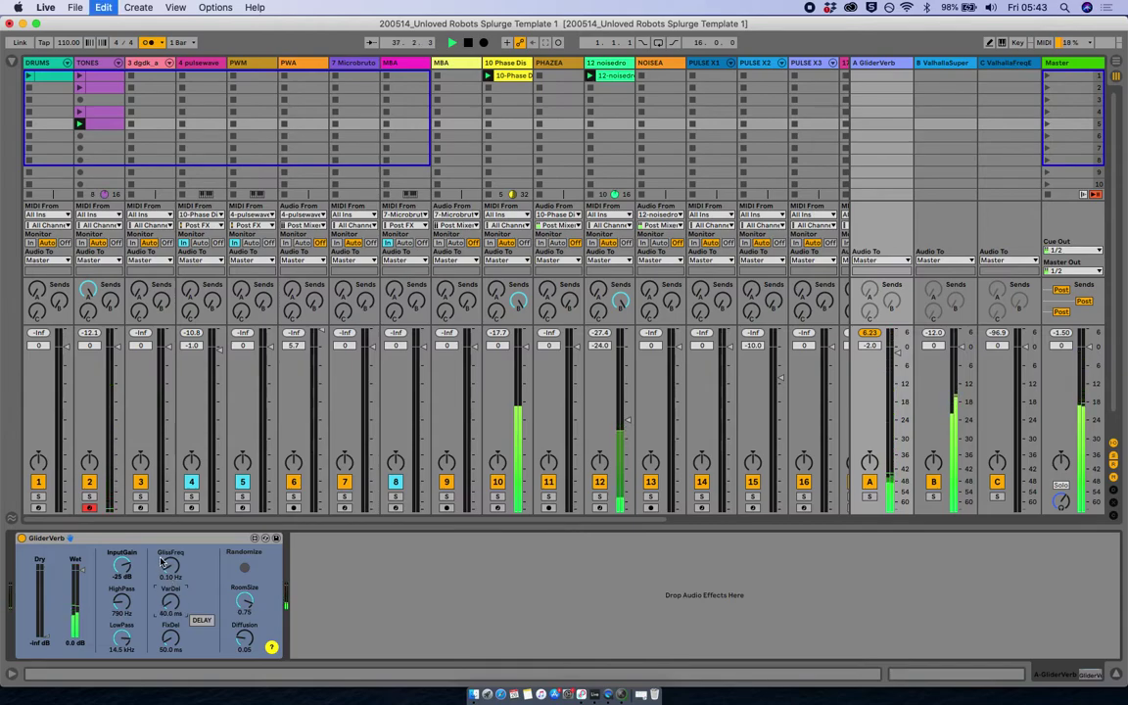
pyautogui.click(167, 567)
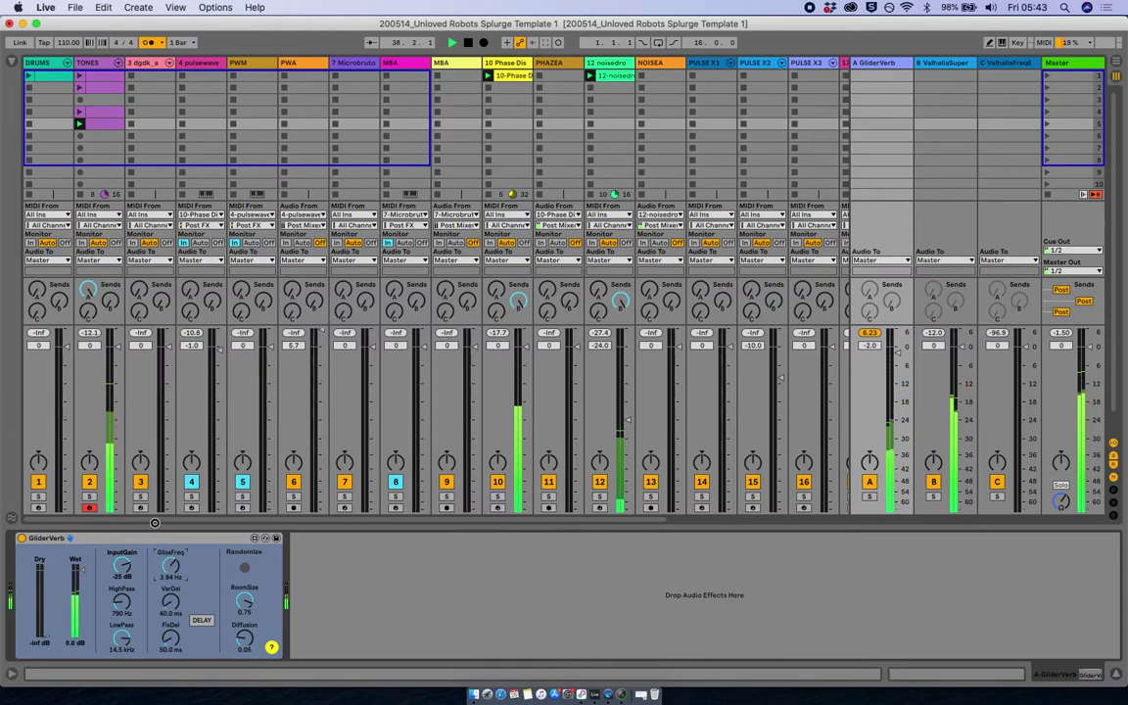
pyautogui.press('super+z')
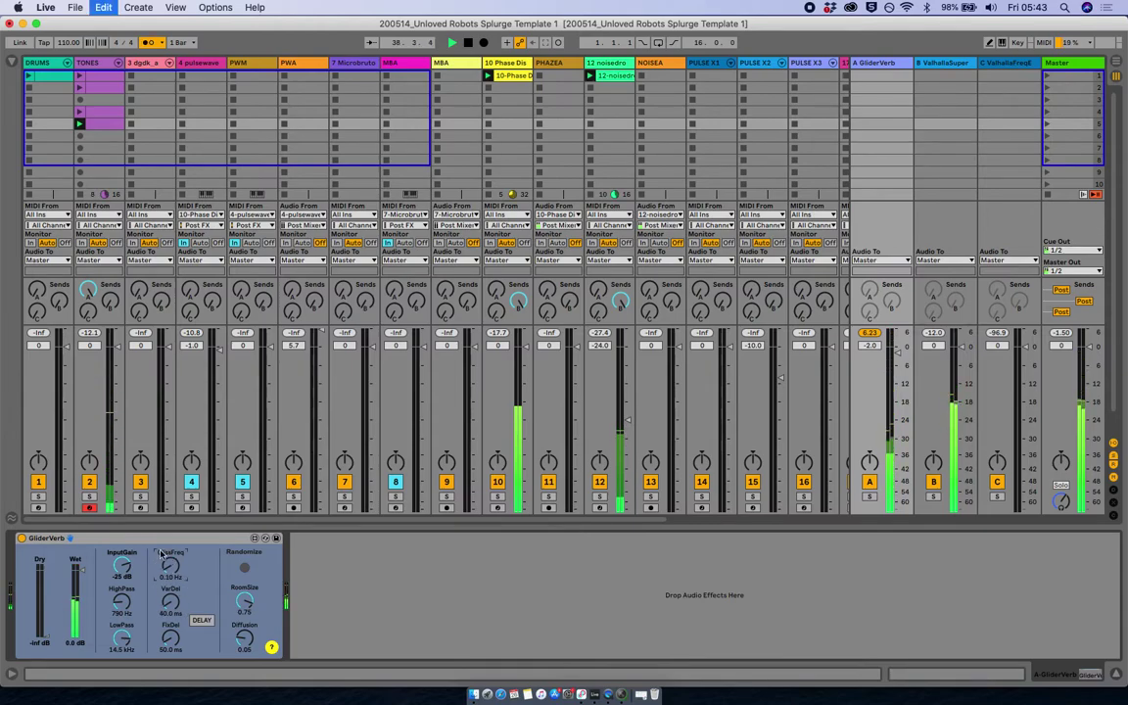
# - Add a Limiter from the Dynamics effects after GliderVerb on return A, and hide the browser and track routing section
pyautogui.click(11, 62)
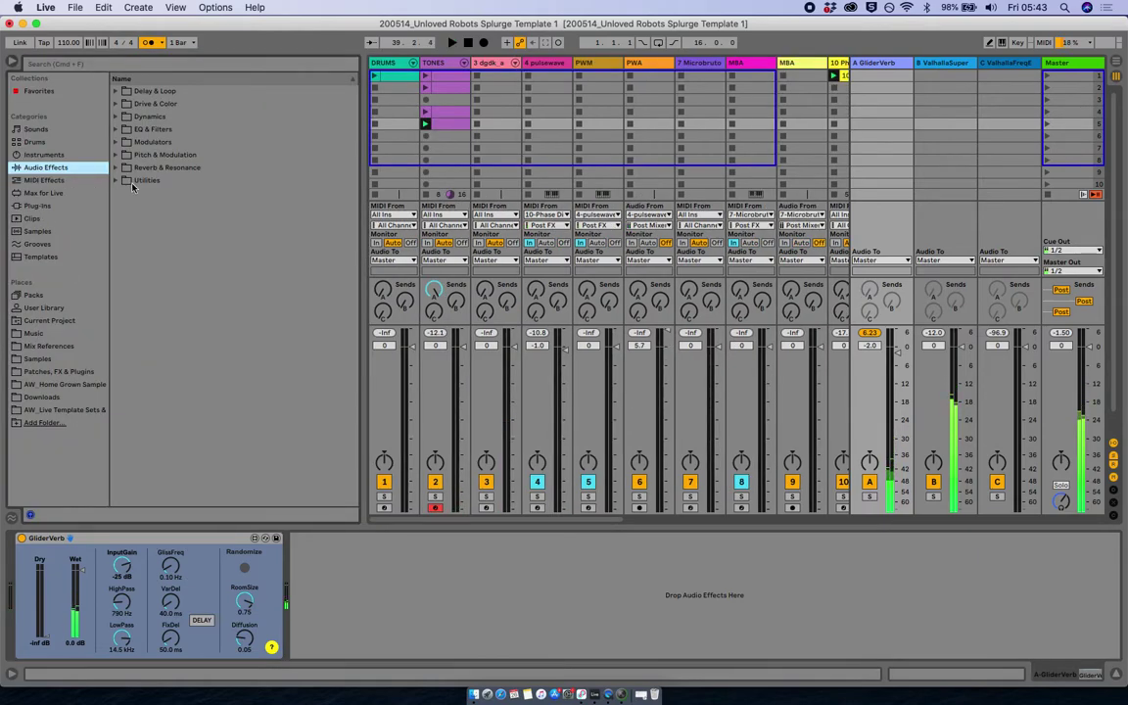
pyautogui.click(120, 117)
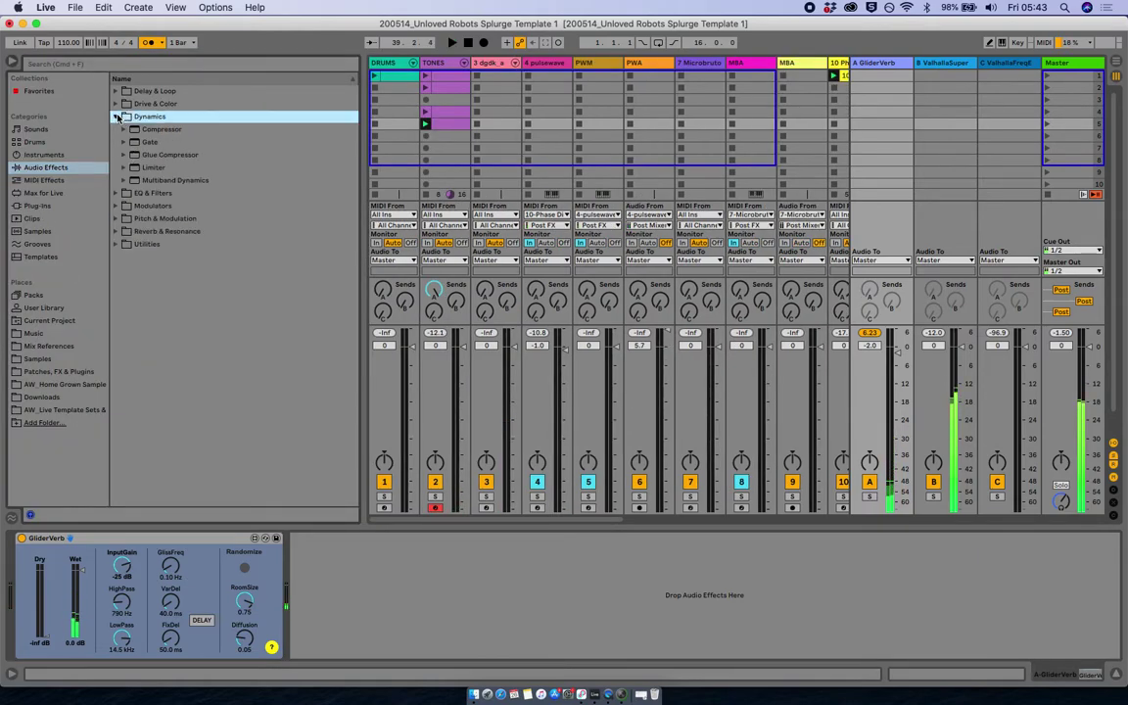
pyautogui.click(118, 116)
pyautogui.moveTo(146, 168); pyautogui.dragTo(338, 611)
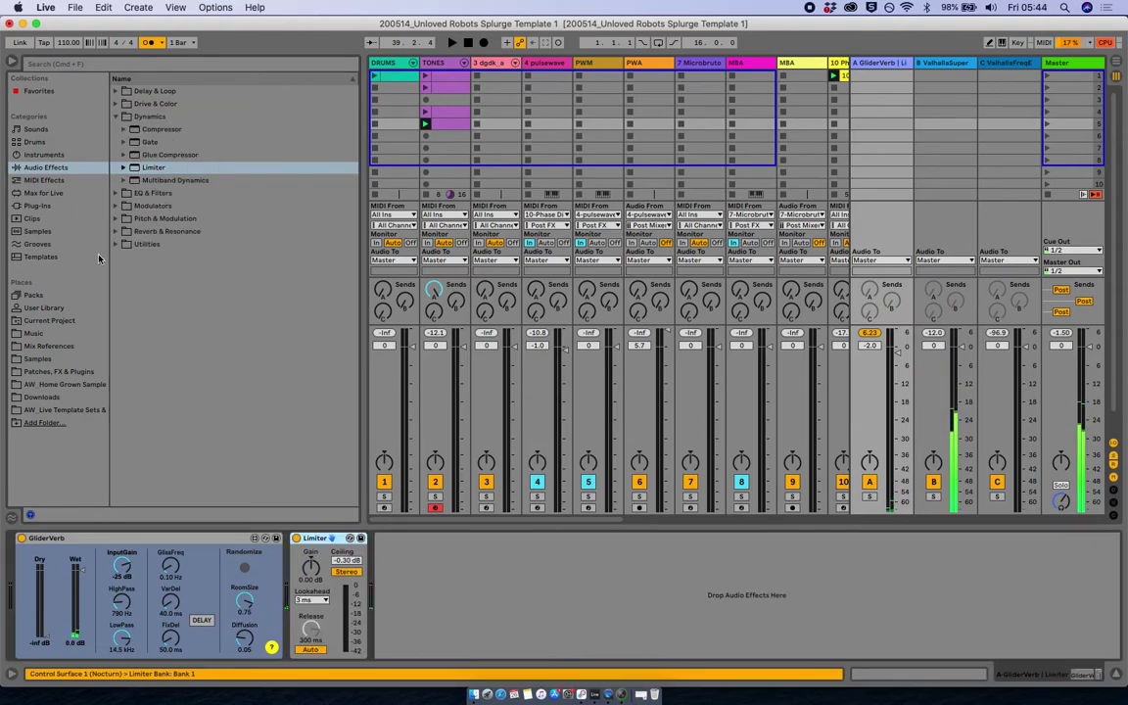
pyautogui.click(12, 60)
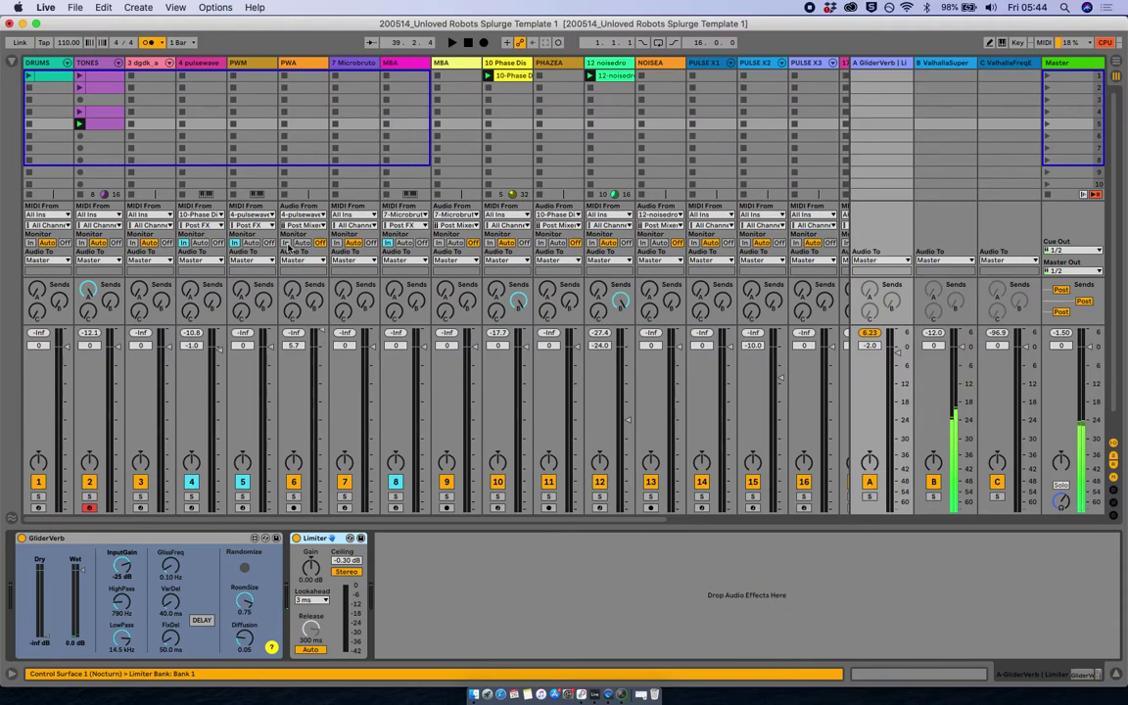
pyautogui.press('super+alt+i')
# - Restart playback and rebalance TONES: volume at -4.5 dB, sends moved from A to B and C, and return B's volume at -6.0 dB
pyautogui.click(355, 63)
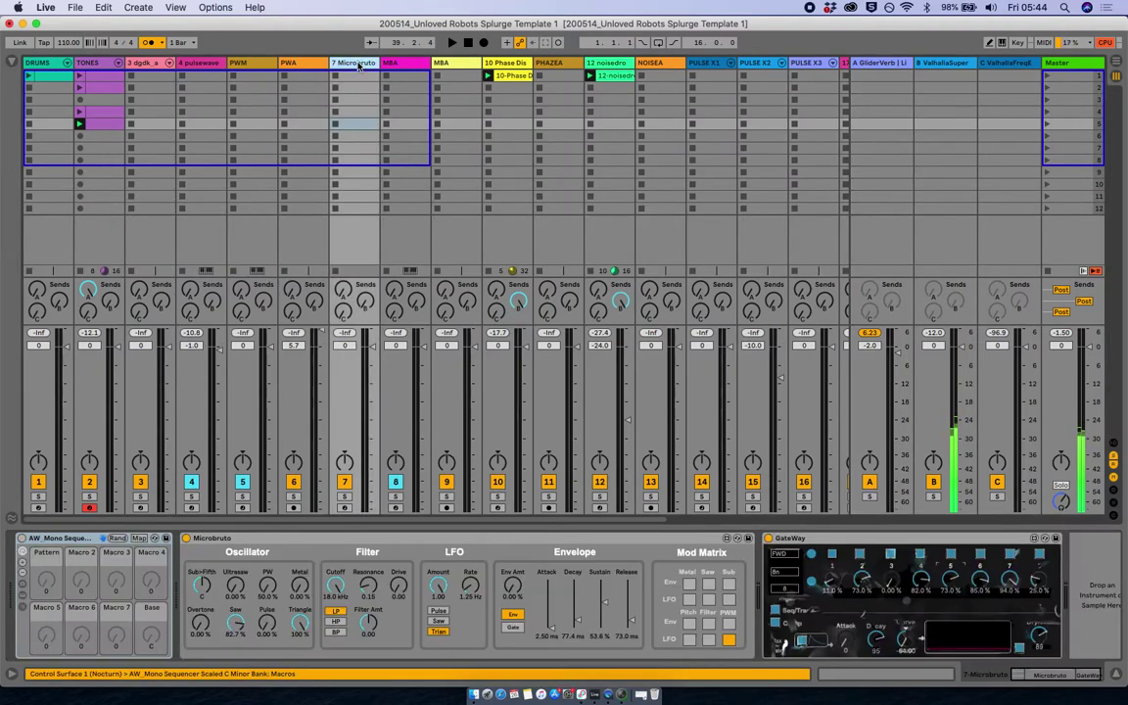
pyautogui.press('space')
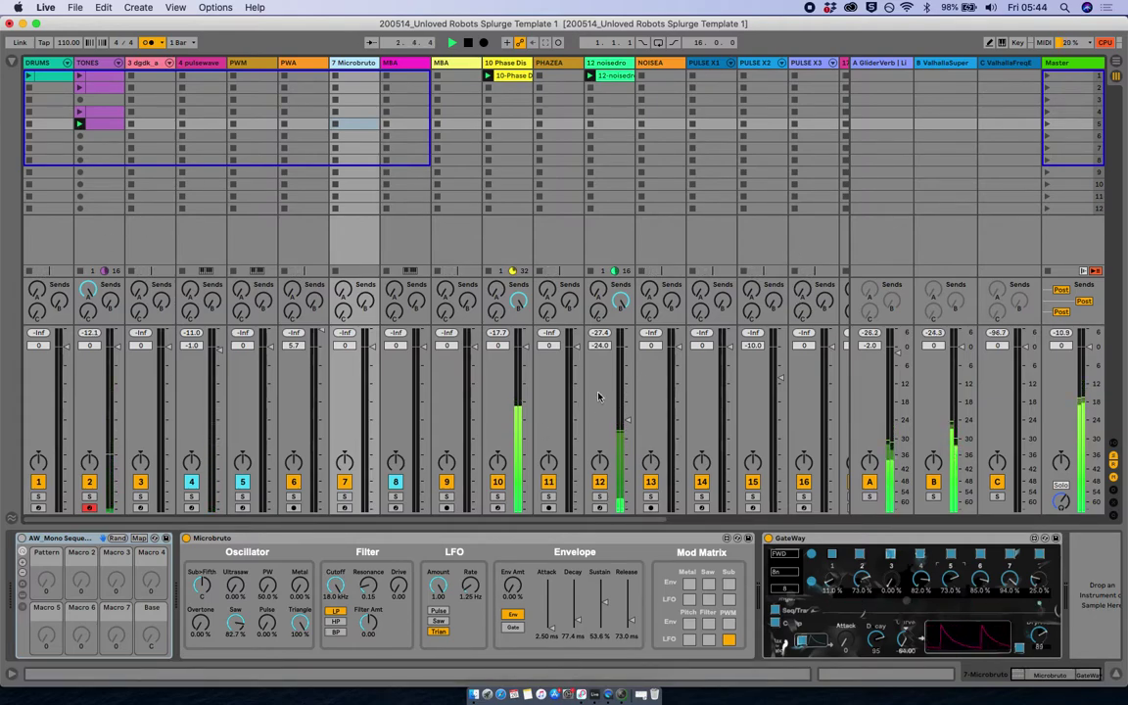
pyautogui.moveTo(115, 346); pyautogui.dragTo(116, 359)
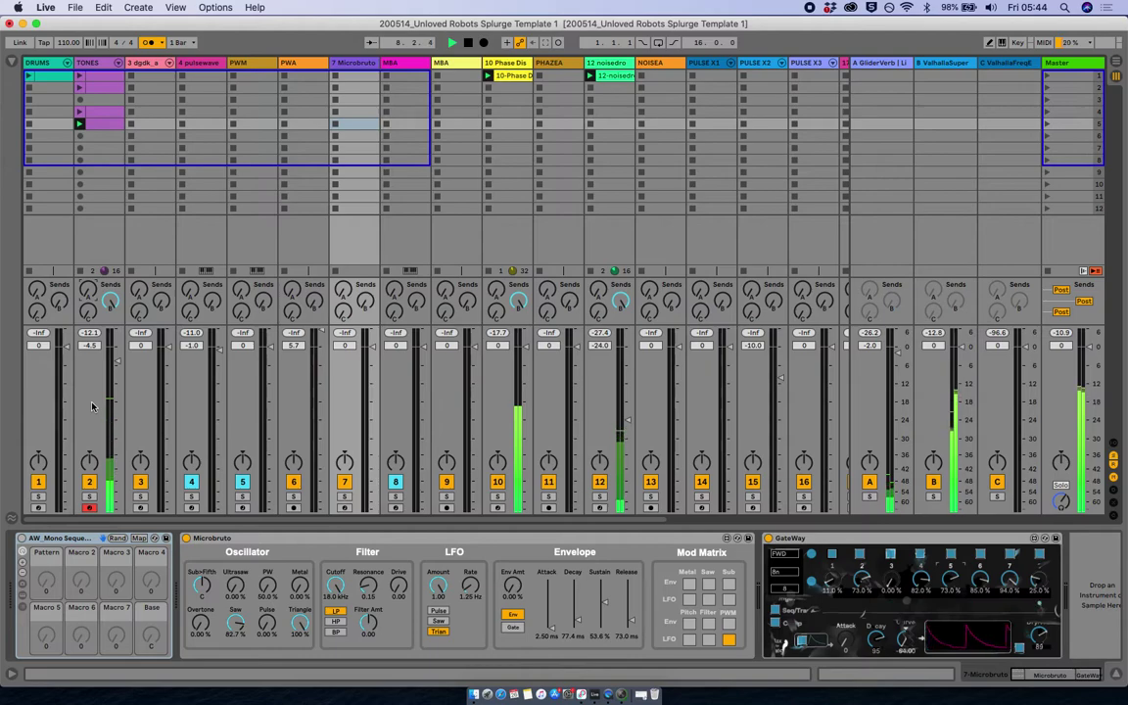
pyautogui.moveTo(961, 347); pyautogui.dragTo(961, 349)
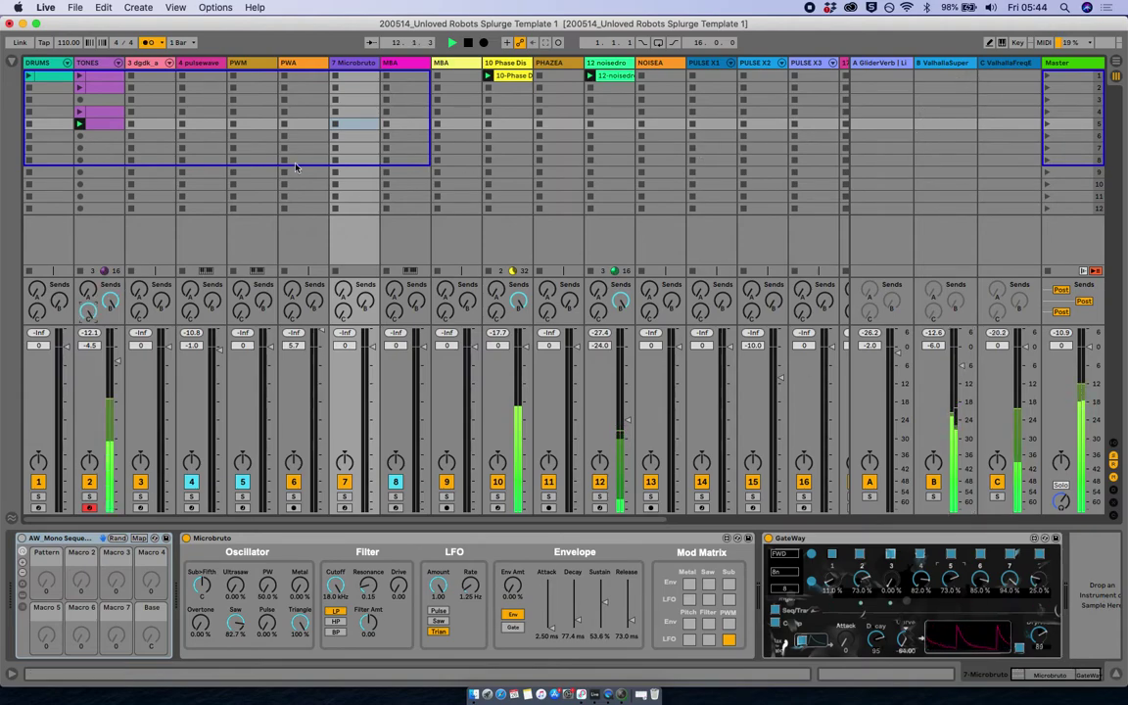
# - Open ValhallaFreqEcho on return C and set its Mix to 100% and its Delay Sync to dotted 1/4
pyautogui.click(989, 64)
pyautogui.click(44, 539)
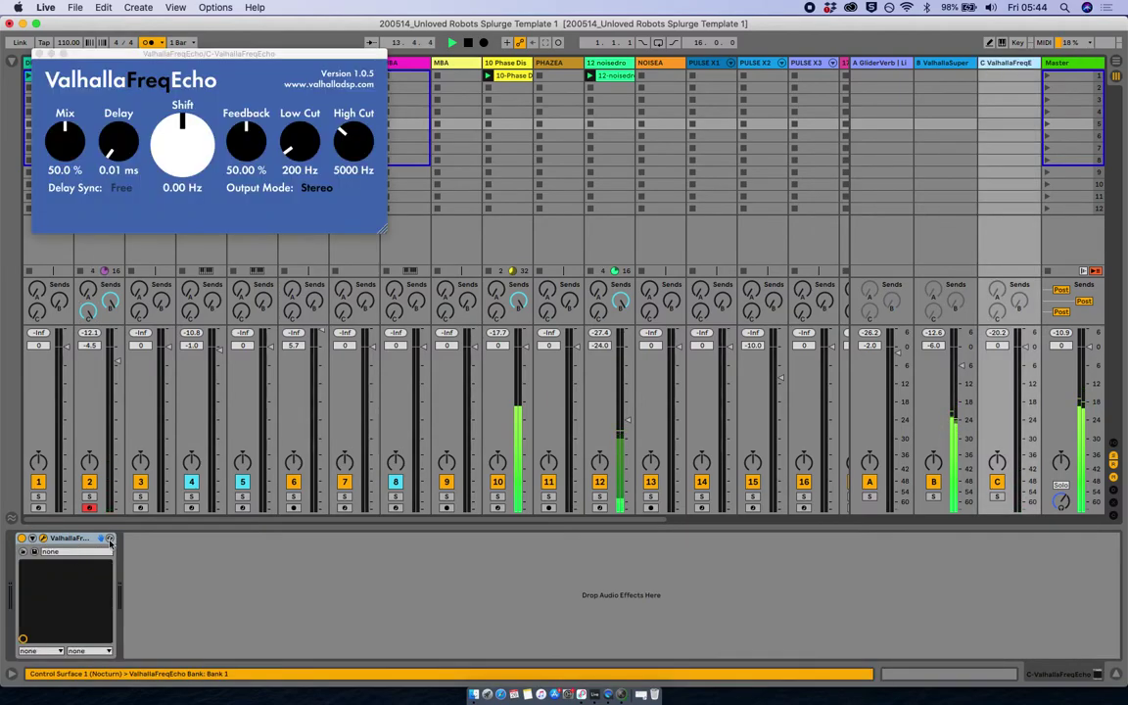
pyautogui.moveTo(75, 149); pyautogui.dragTo(61, 18)
pyautogui.click(121, 187)
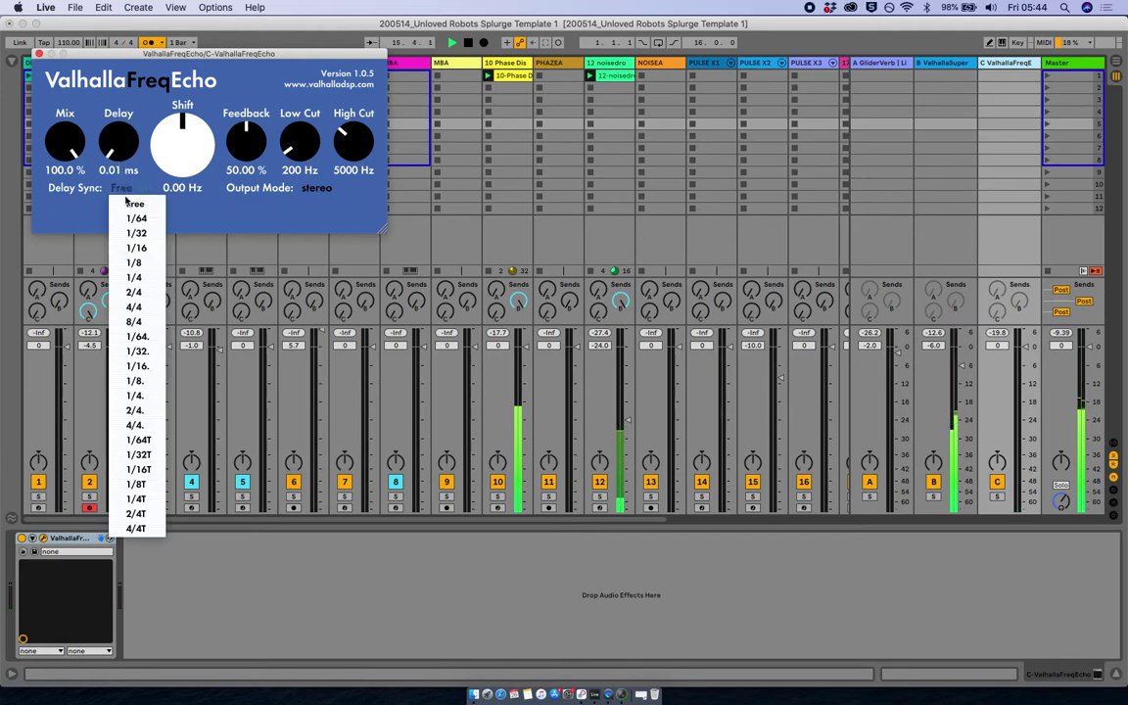
pyautogui.click(133, 381)
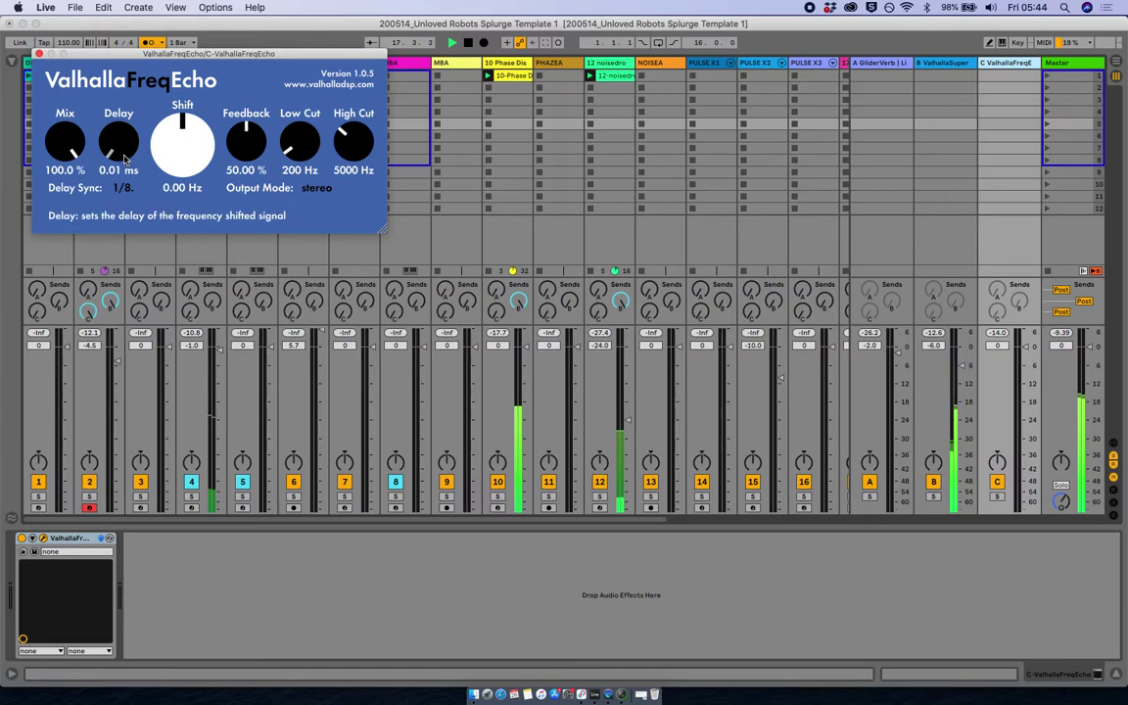
pyautogui.click(122, 187)
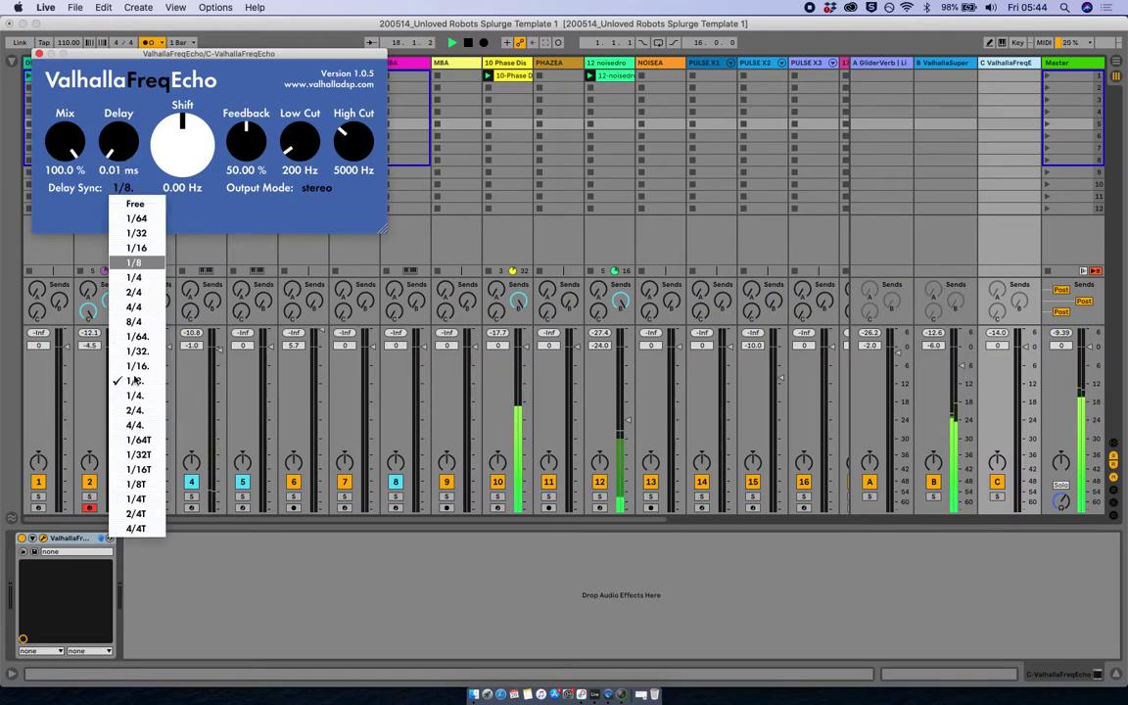
pyautogui.click(131, 395)
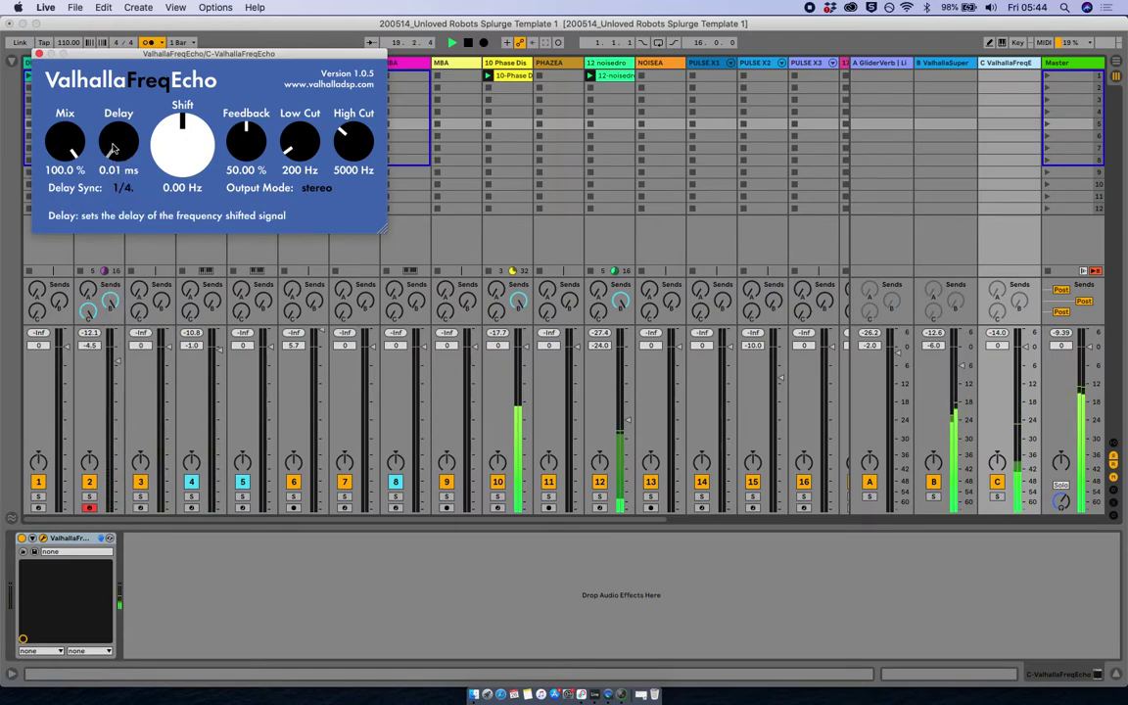
# - Set ValhallaFreqEcho's Delay Sync to dotted 1/8 and its Shift to -72.59 Hz, and close the plug-in window
pyautogui.click(121, 187)
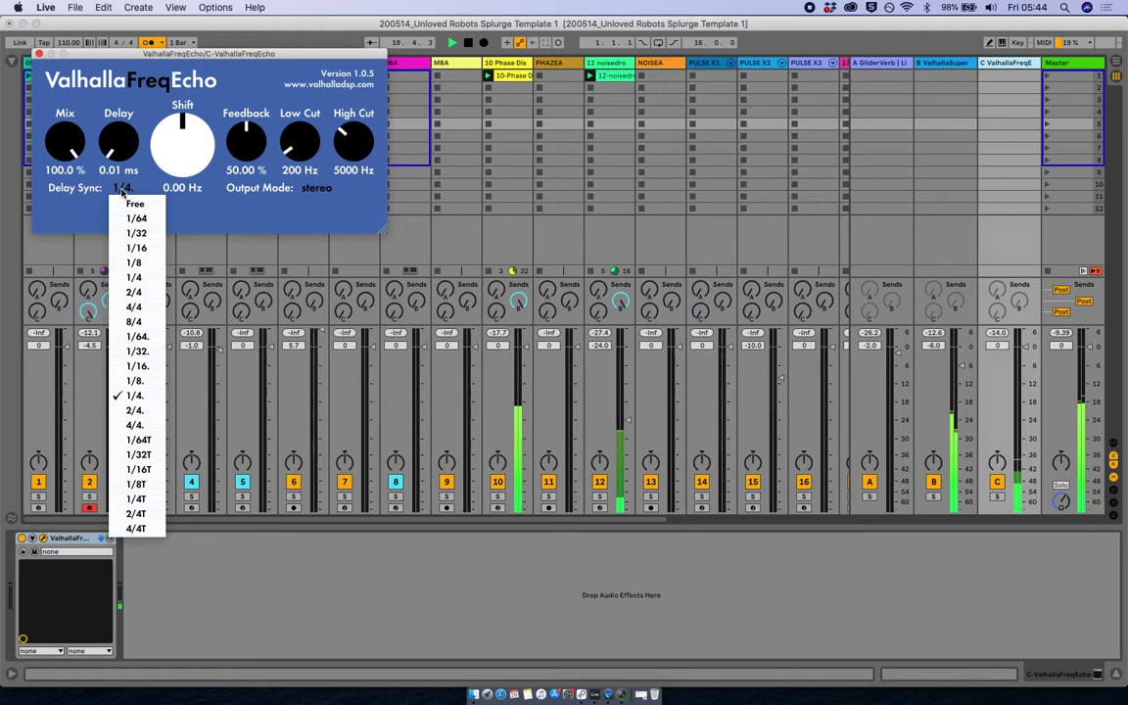
pyautogui.click(131, 381)
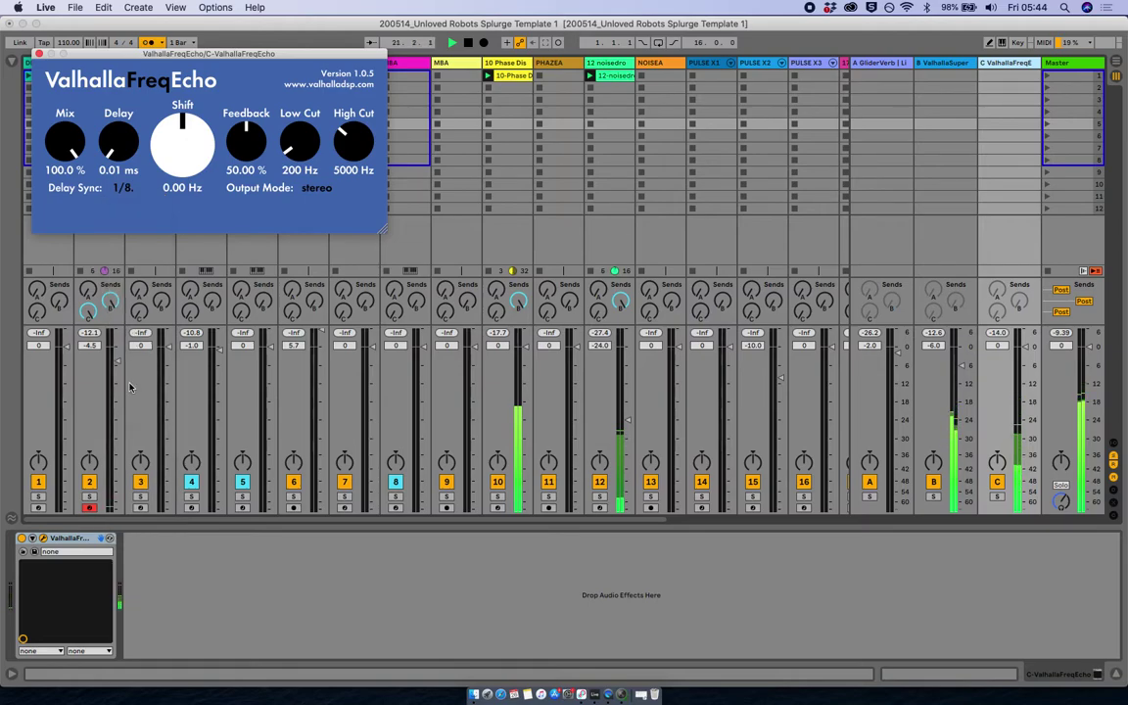
pyautogui.moveTo(179, 123)
pyautogui.mouseDown()
pyautogui.moveTo(176, 114)
pyautogui.moveTo(177, 147)
pyautogui.mouseUp()
pyautogui.click(123, 187)
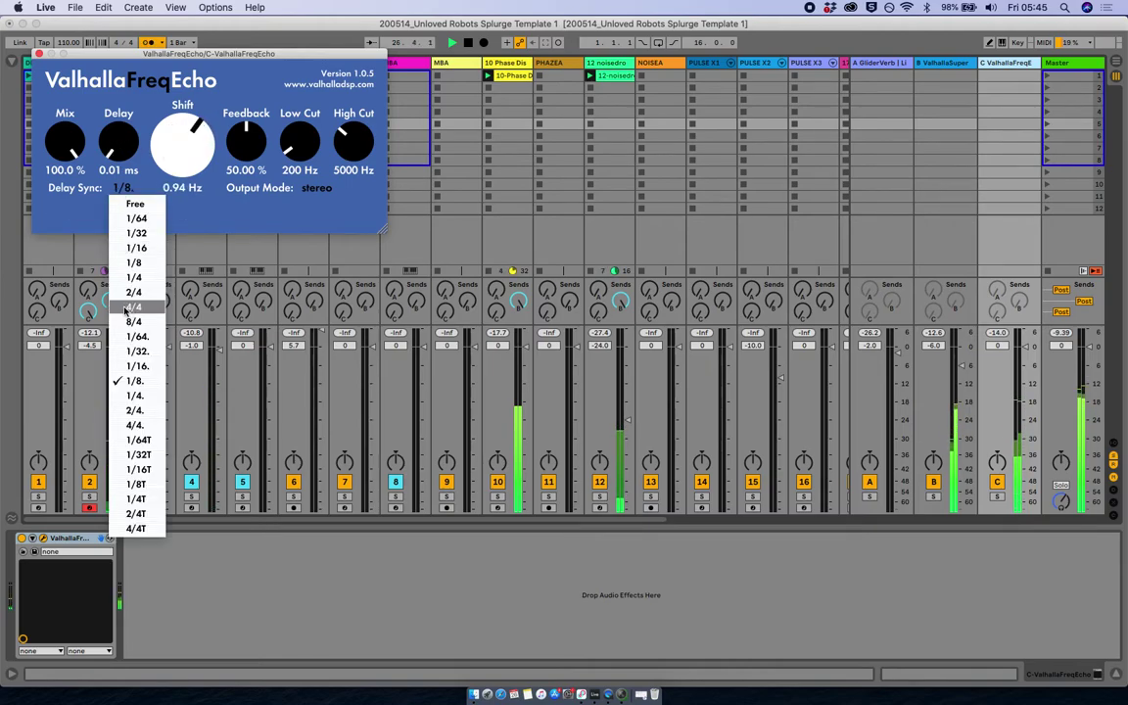
pyautogui.click(61, 232)
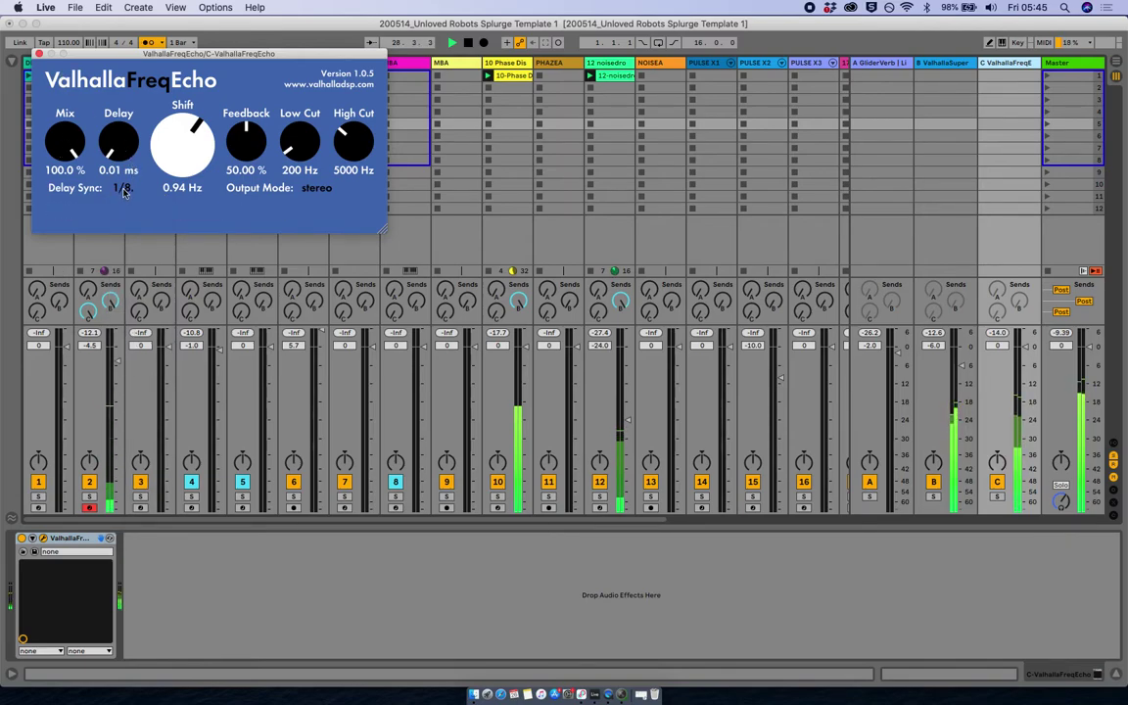
pyautogui.moveTo(119, 161)
pyautogui.mouseDown()
pyautogui.moveTo(111, 109)
pyautogui.moveTo(115, 158)
pyautogui.mouseUp()
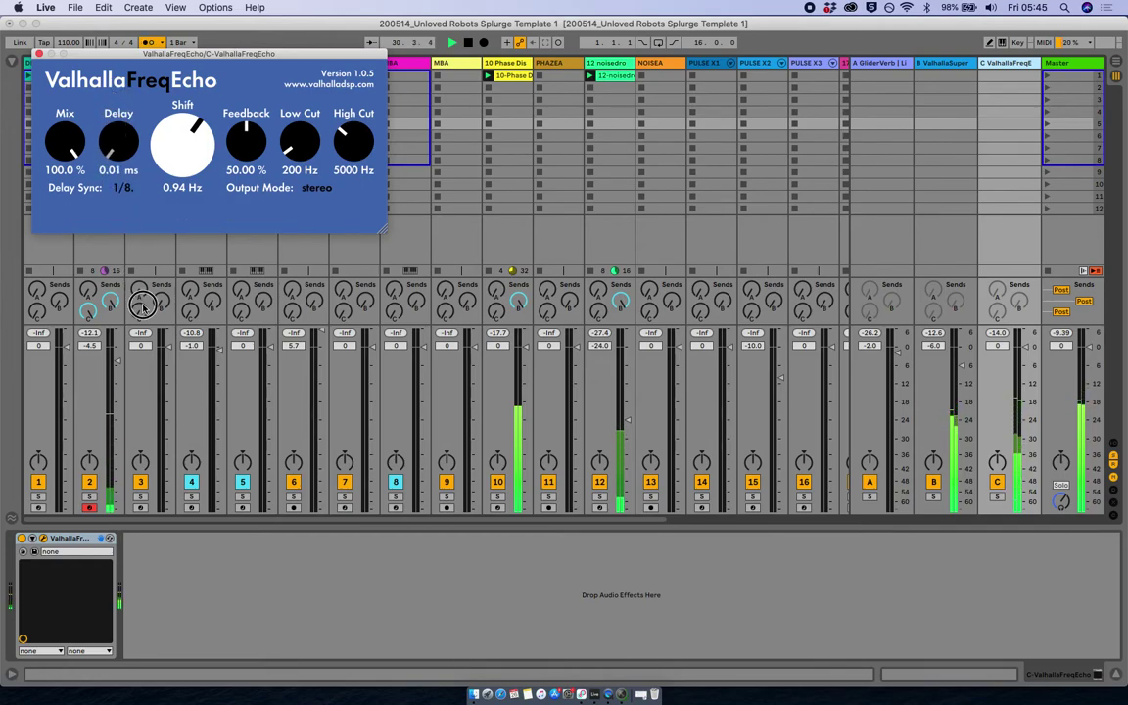
pyautogui.click(125, 189)
pyautogui.click(102, 377)
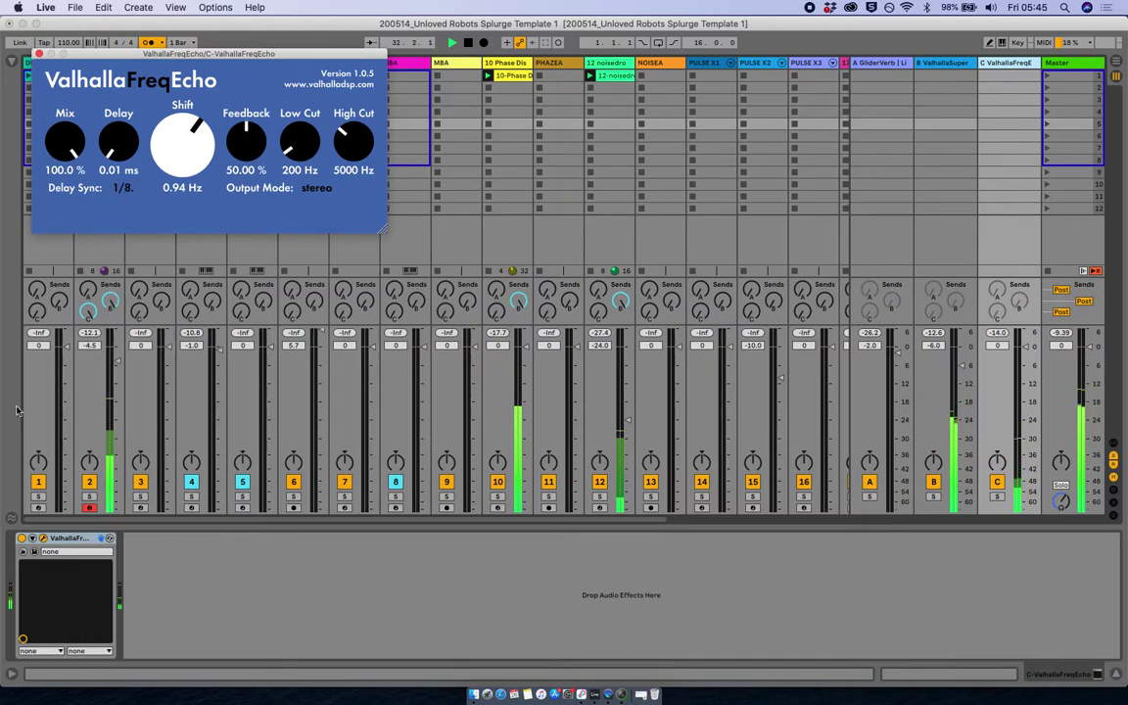
pyautogui.moveTo(182, 147); pyautogui.dragTo(180, 215)
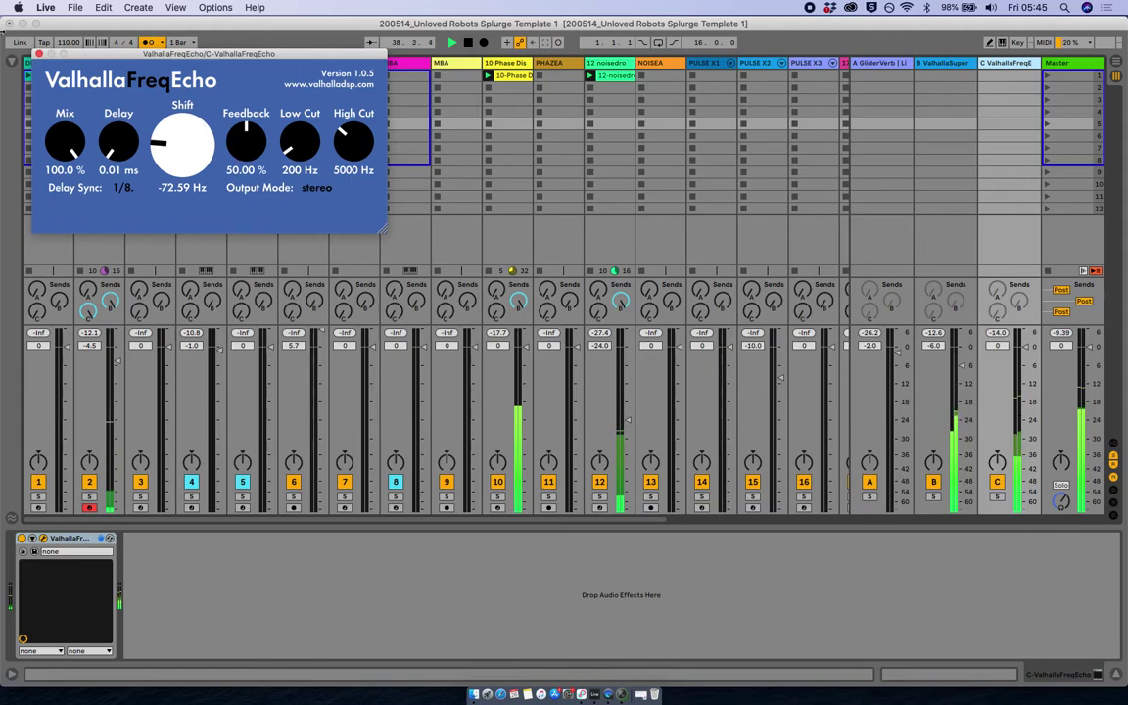
pyautogui.click(39, 53)
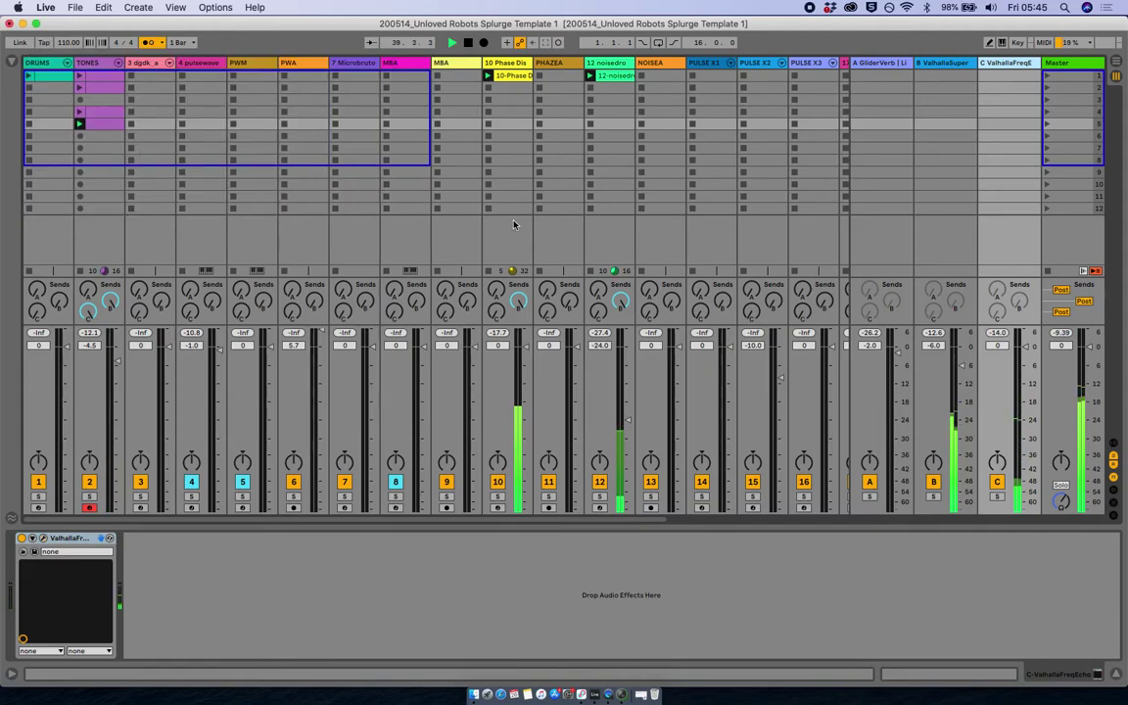
# - Arm PULSE X1, show the devices inside its rack, and switch its arpeggiator off and back on
pyautogui.click(702, 508)
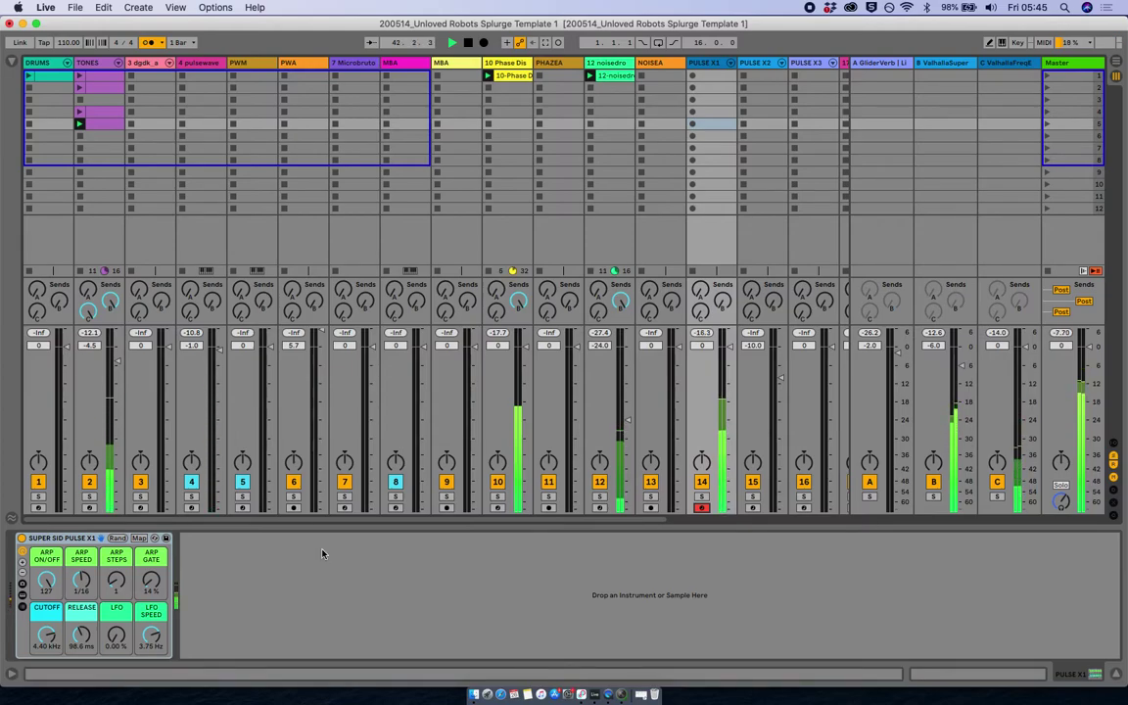
pyautogui.moveTo(46, 581); pyautogui.dragTo(46, 590)
pyautogui.click(23, 595)
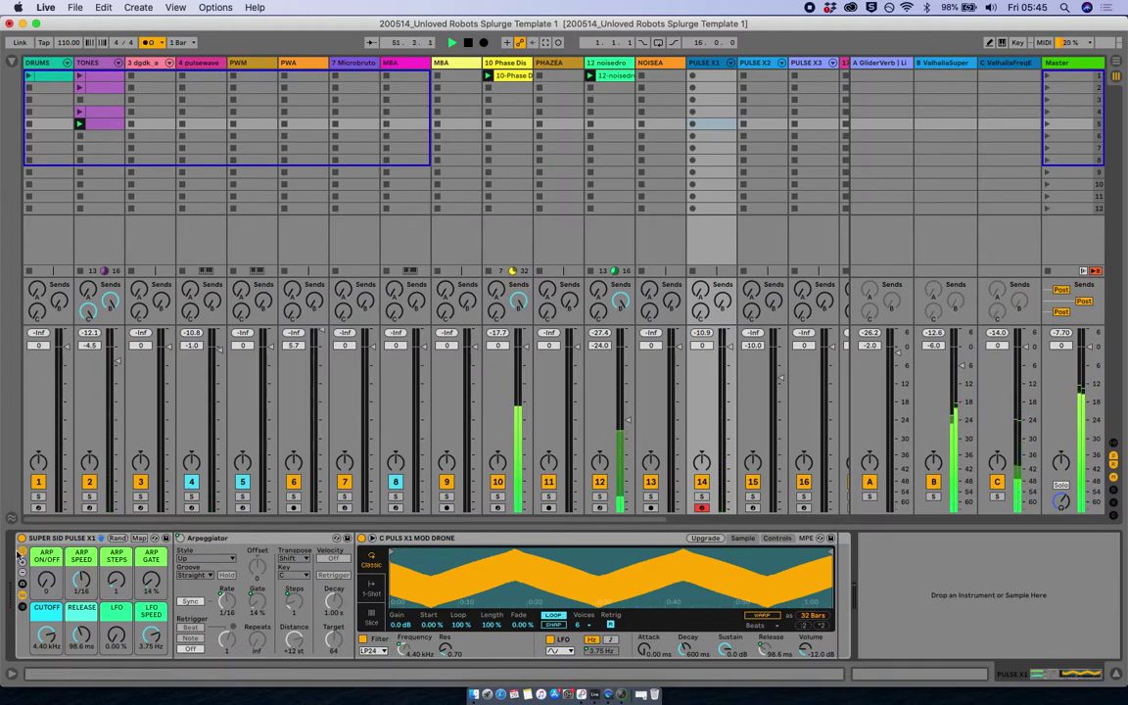
pyautogui.moveTo(46, 583); pyautogui.dragTo(45, 509)
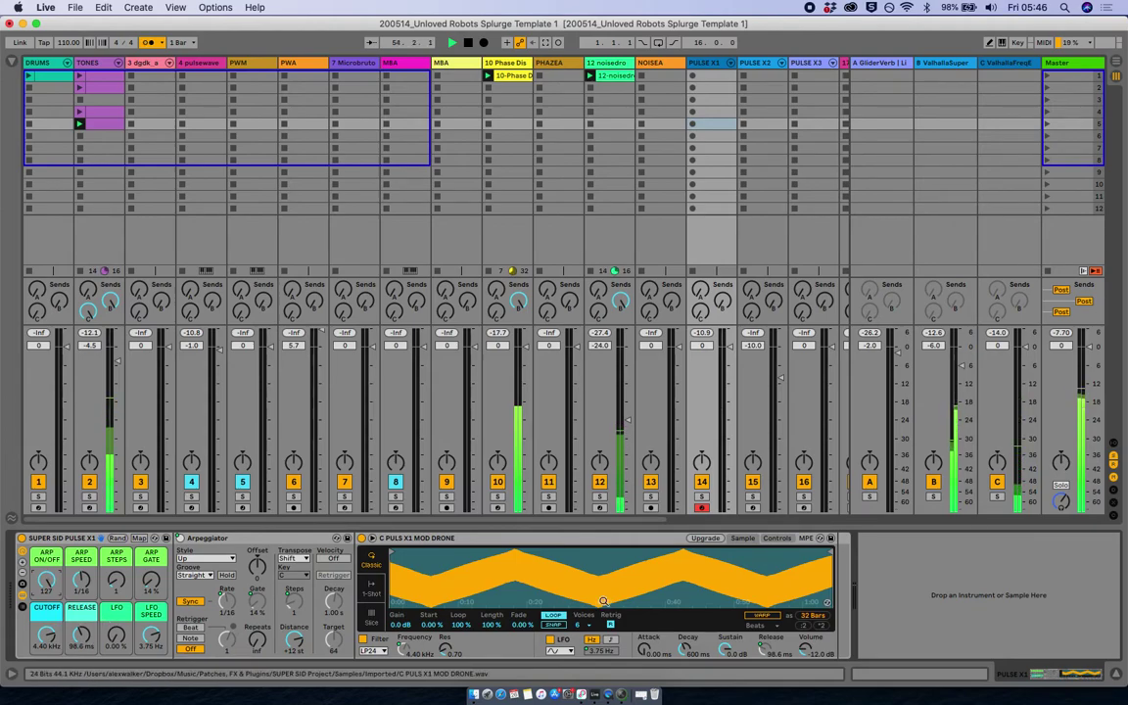
# - Shape PULSE X1 with transpose +24 st, cutoff 22.0 kHz, arp gate 31%, decay 145 ms, sustain -inf dB and 3 arp steps
pyautogui.click(777, 537)
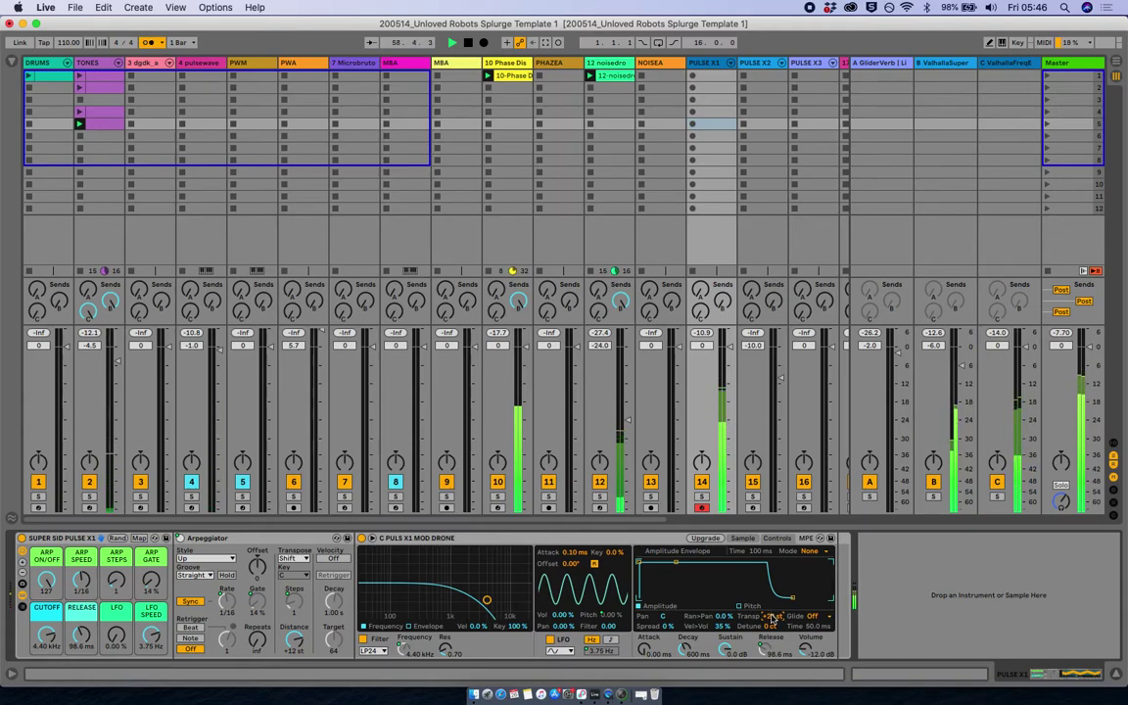
pyautogui.moveTo(46, 636); pyautogui.dragTo(46, 589)
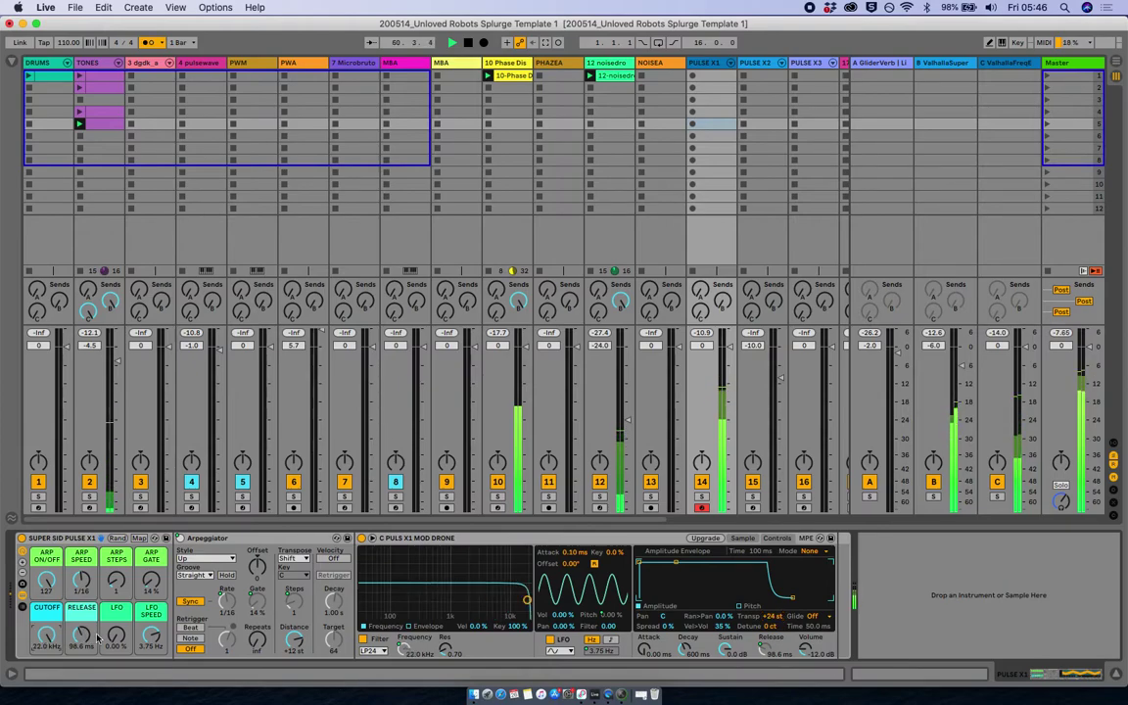
pyautogui.moveTo(151, 580)
pyautogui.mouseDown()
pyautogui.moveTo(151, 566)
pyautogui.moveTo(150, 582)
pyautogui.mouseUp()
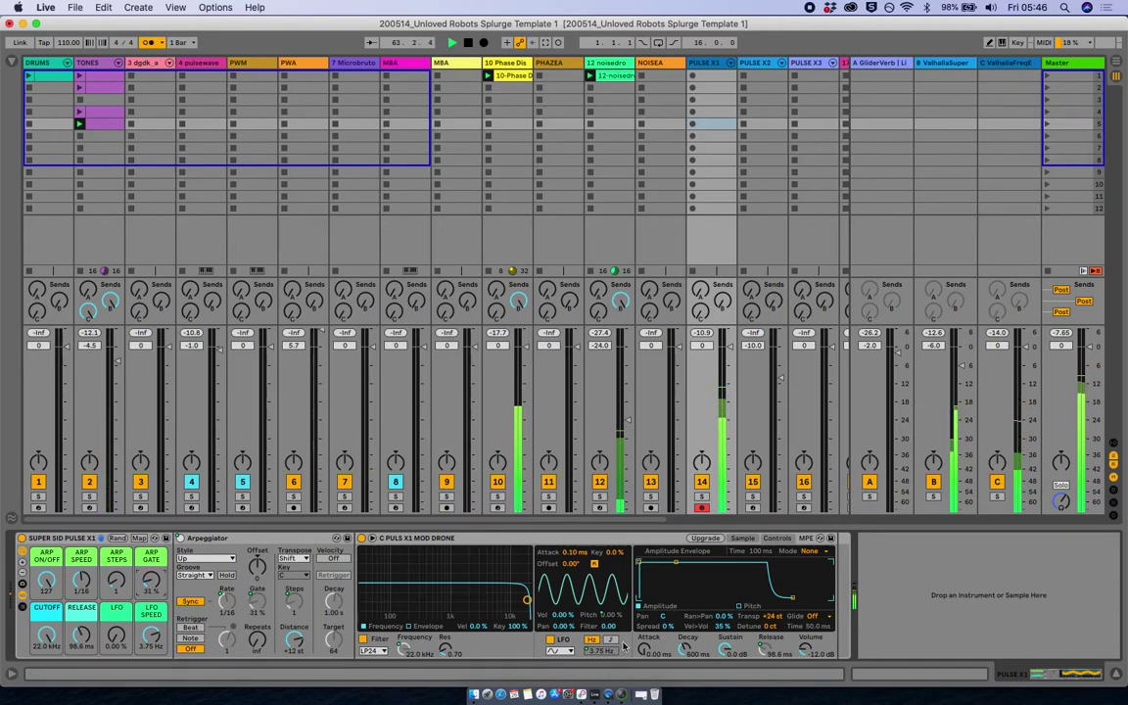
pyautogui.moveTo(731, 663); pyautogui.dragTo(730, 690)
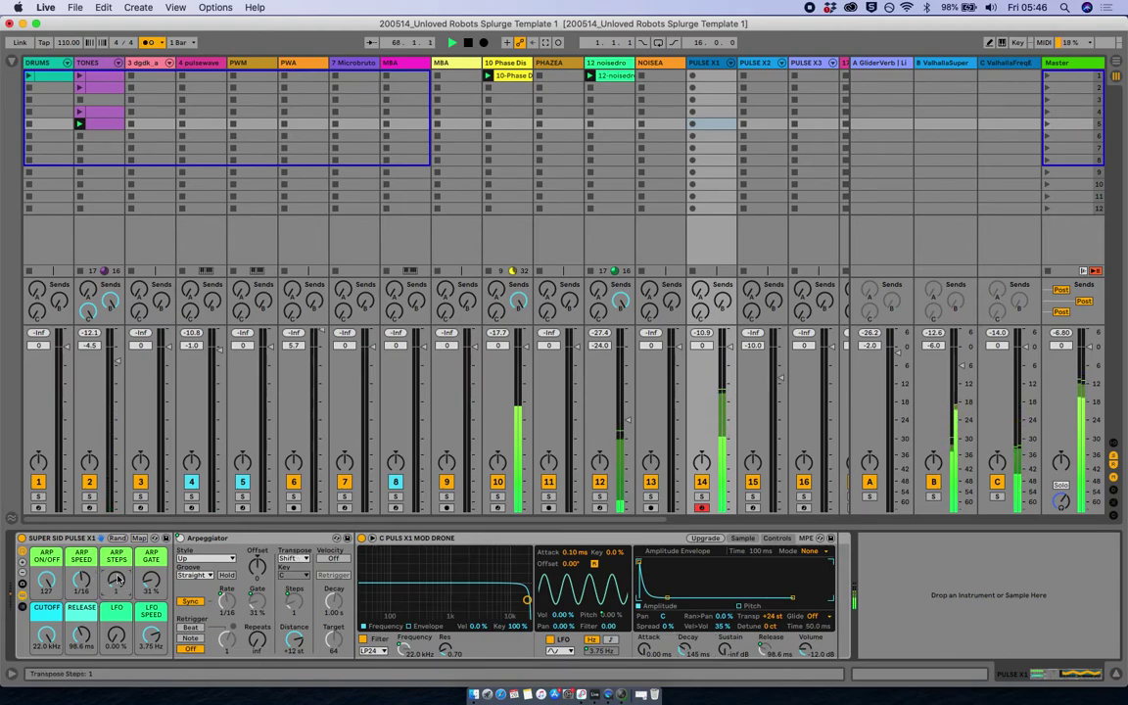
pyautogui.moveTo(118, 580); pyautogui.dragTo(118, 550)
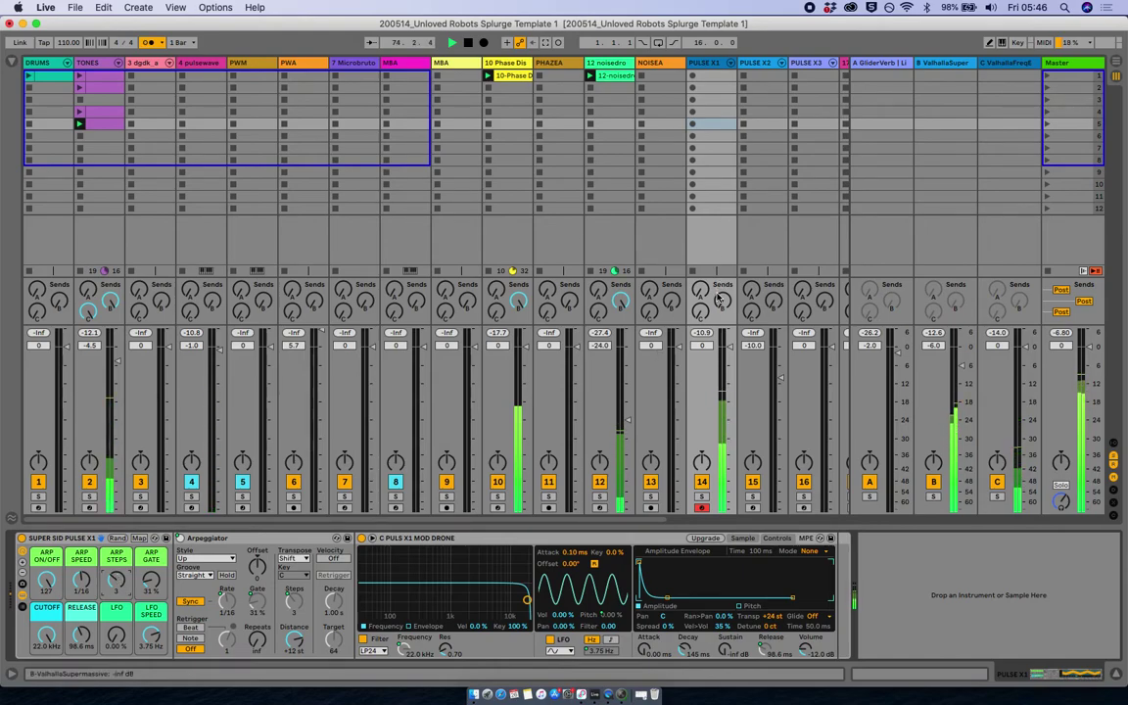
# - Raise PULSE X1's sends to returns C and A, keep the arp speed at 1/16, and switch its arpeggiator off
pyautogui.moveTo(700, 313); pyautogui.dragTo(701, 293)
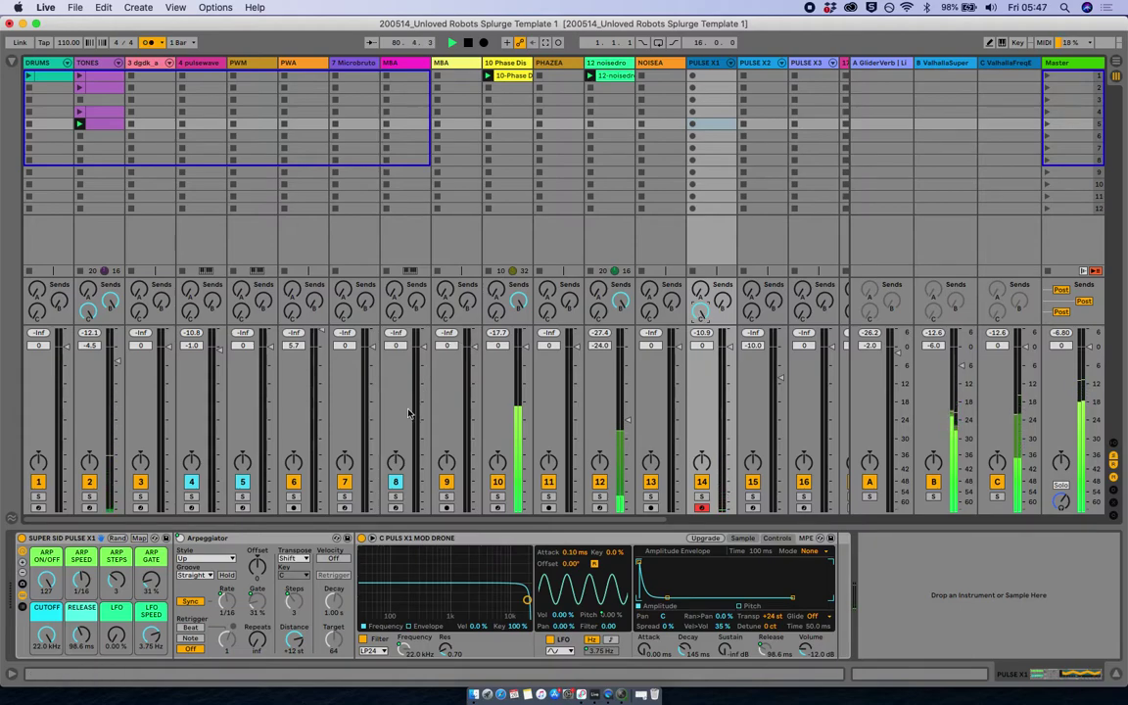
pyautogui.moveTo(85, 583)
pyautogui.mouseDown()
pyautogui.moveTo(84, 571)
pyautogui.moveTo(84, 587)
pyautogui.mouseUp()
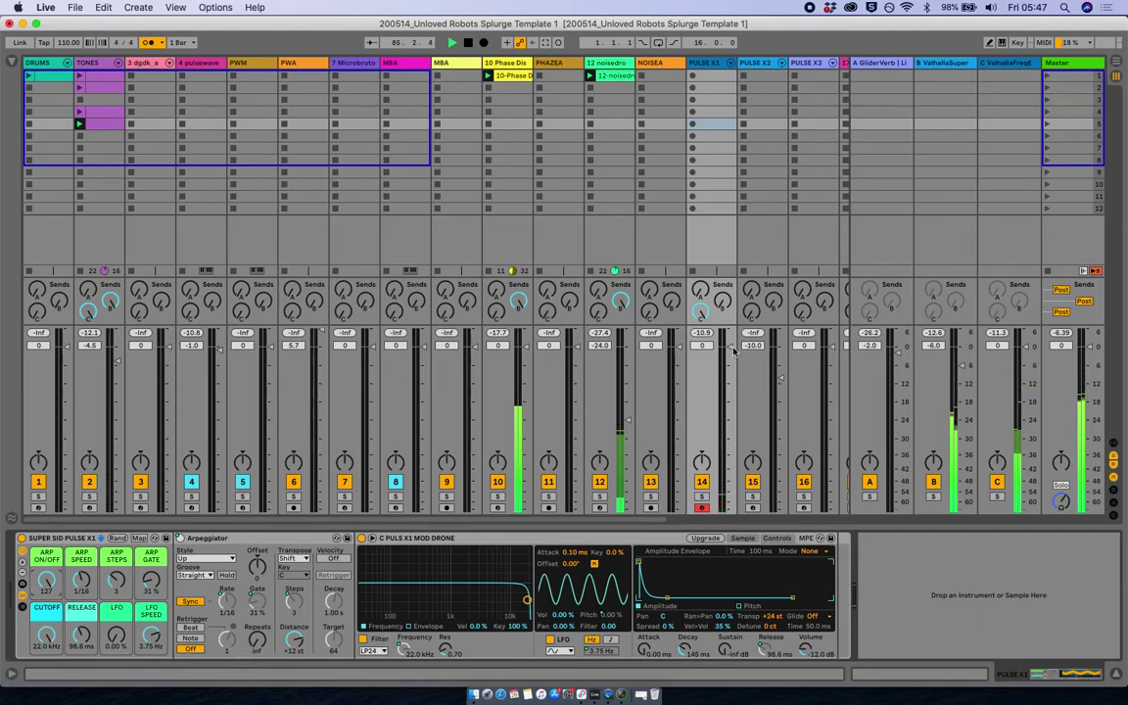
pyautogui.moveTo(700, 291); pyautogui.dragTo(700, 205)
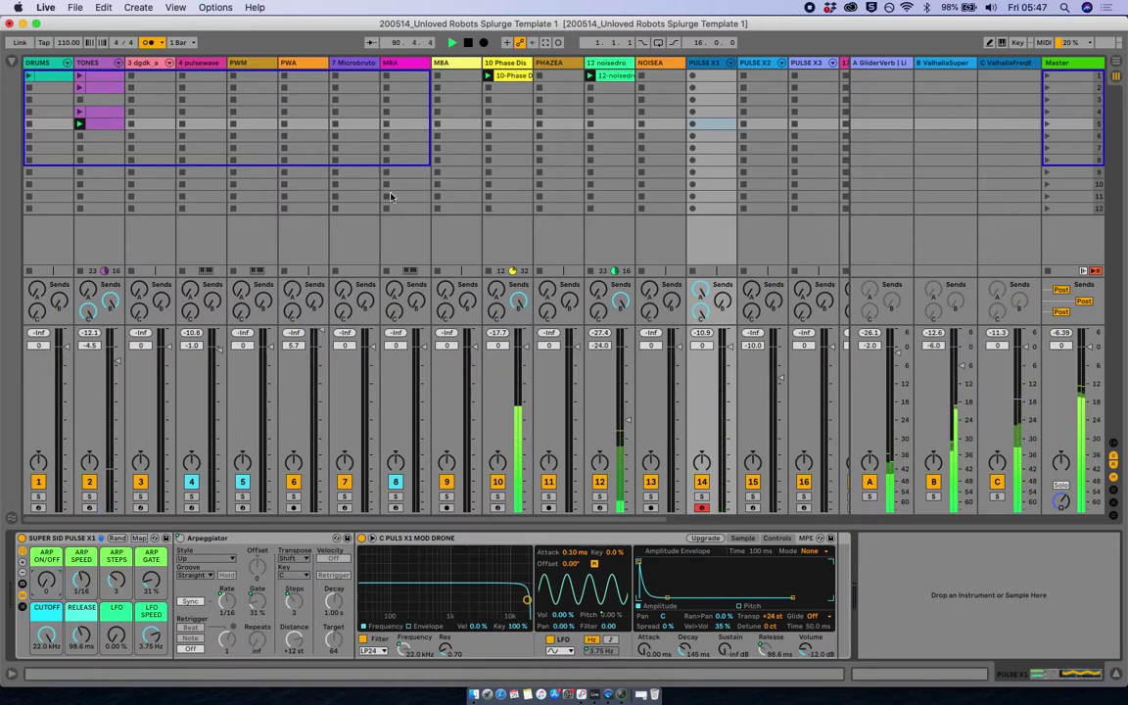
# - Arm PULSE X2, raise its send to return B, and enable its GateWay device
pyautogui.click(754, 508)
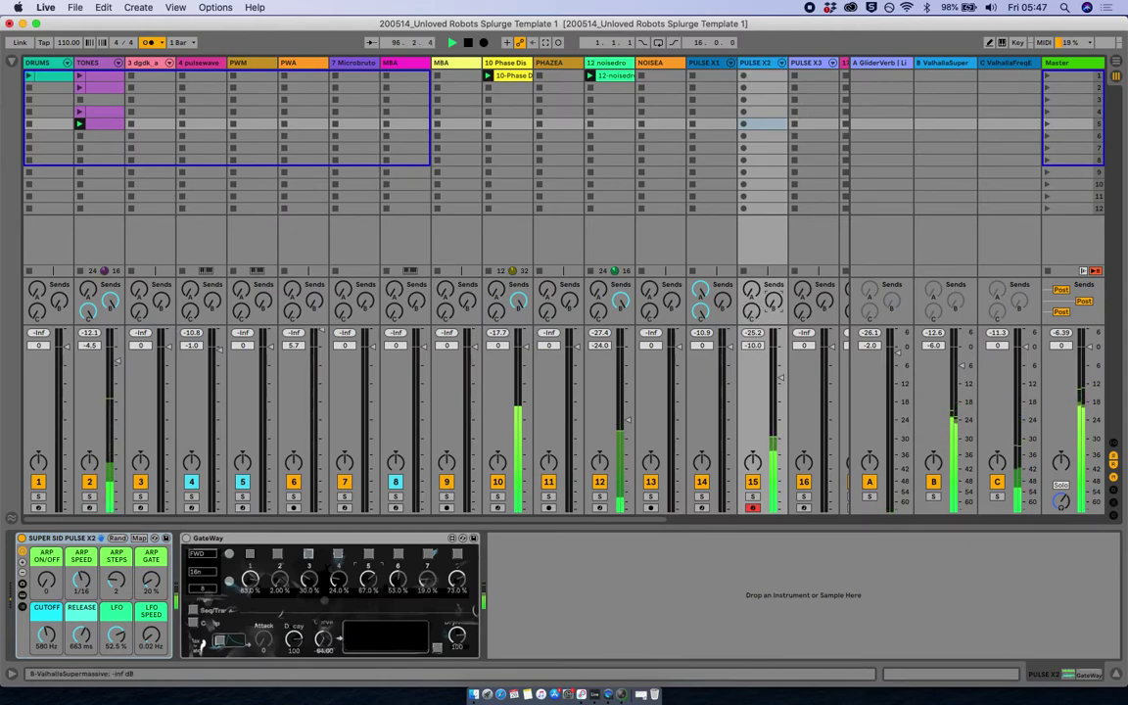
pyautogui.click(754, 76)
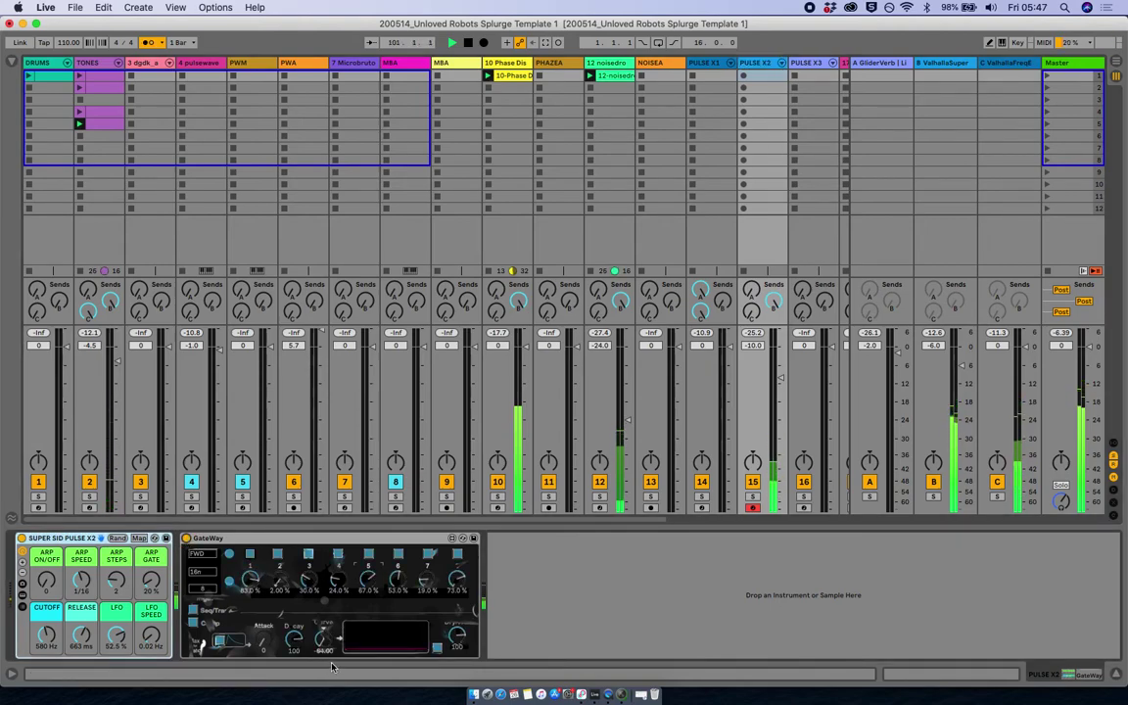
# - Try randomising GateWay's step values and resetting them all to 0%
pyautogui.click(227, 556)
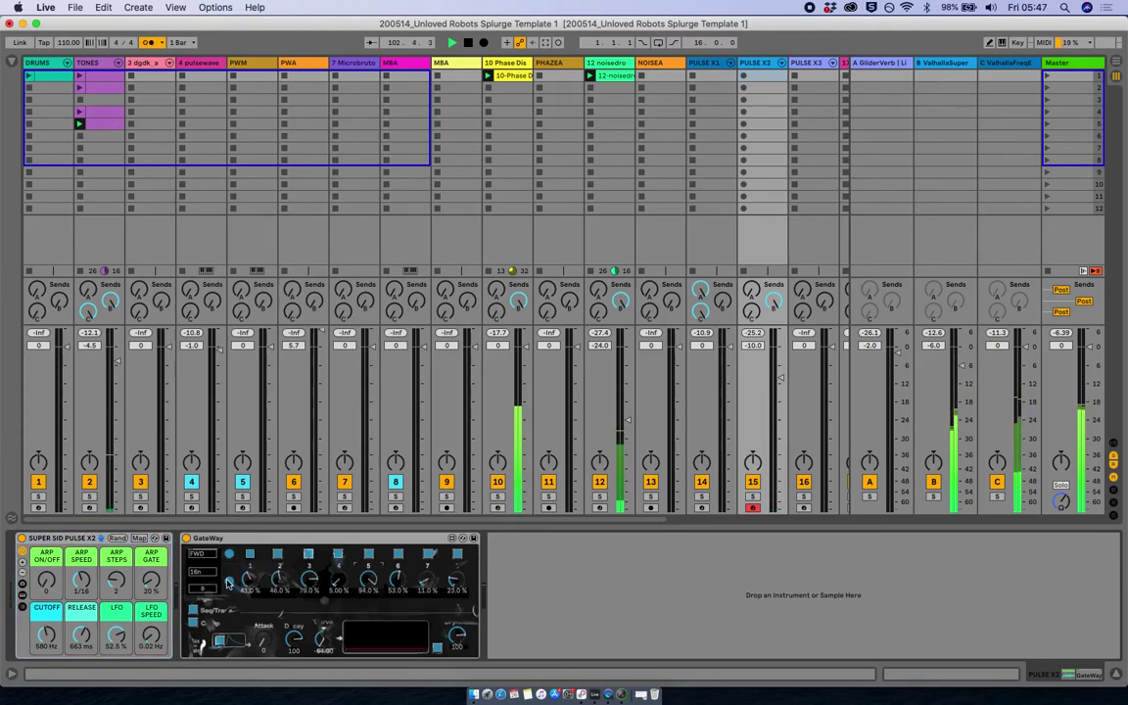
pyautogui.click(230, 581)
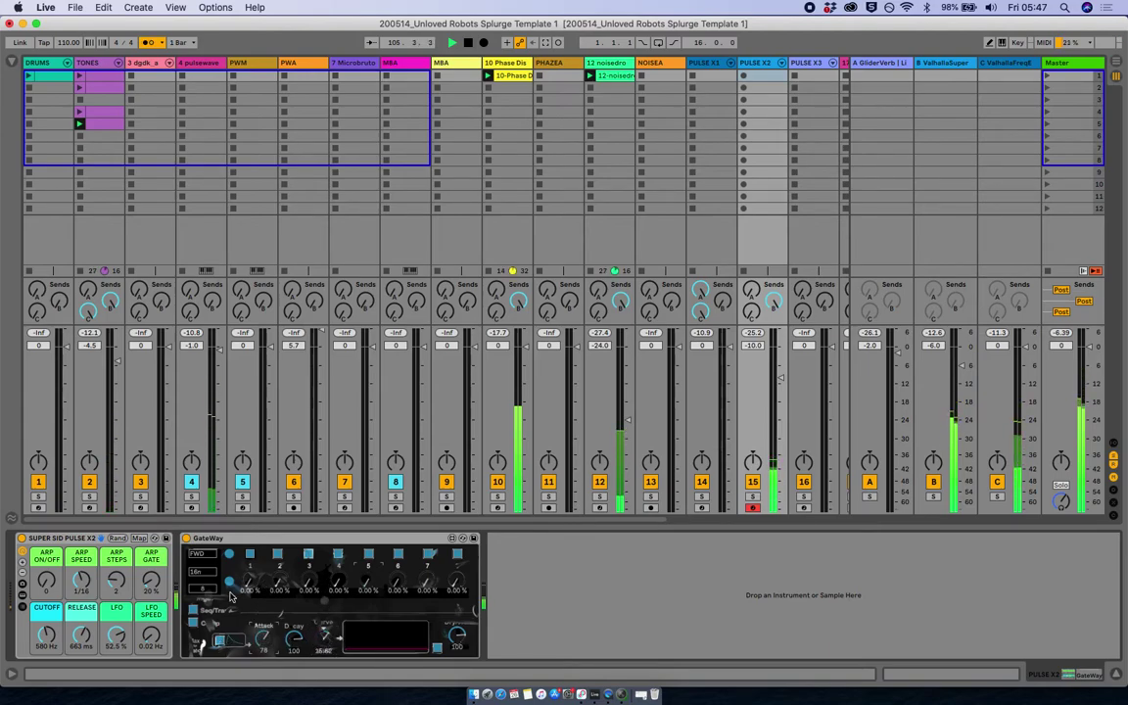
pyautogui.click(232, 538)
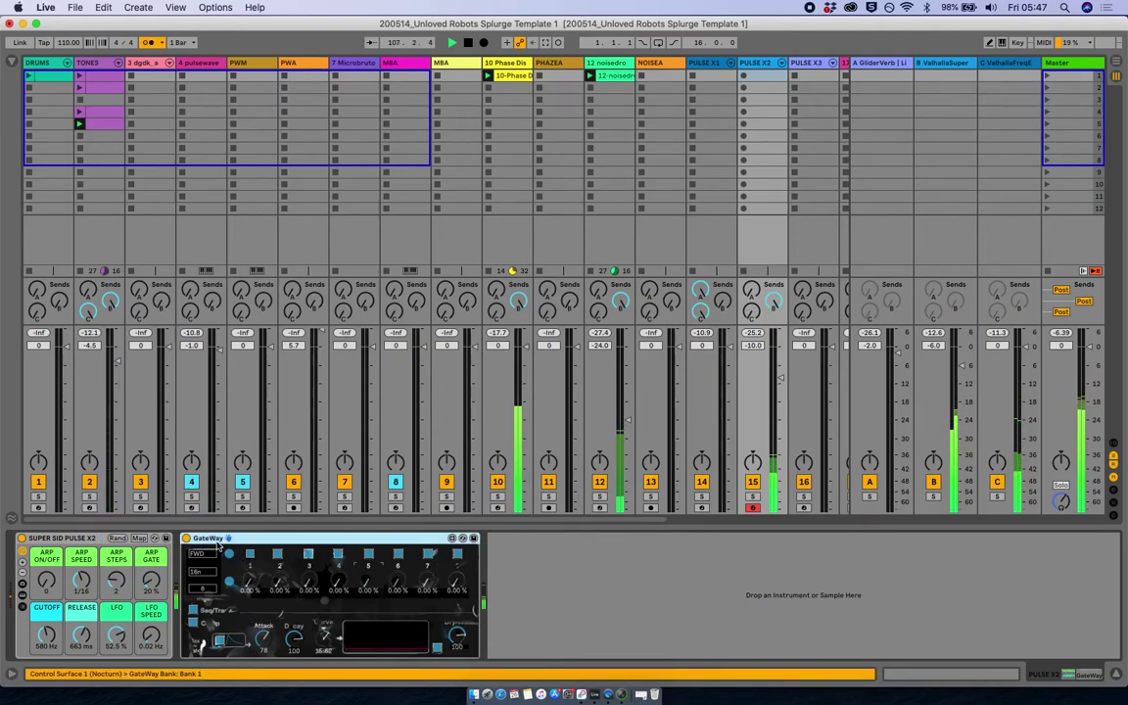
# - Stop playback, show the browser, and delete GateWay from PULSE X2
pyautogui.press('space')
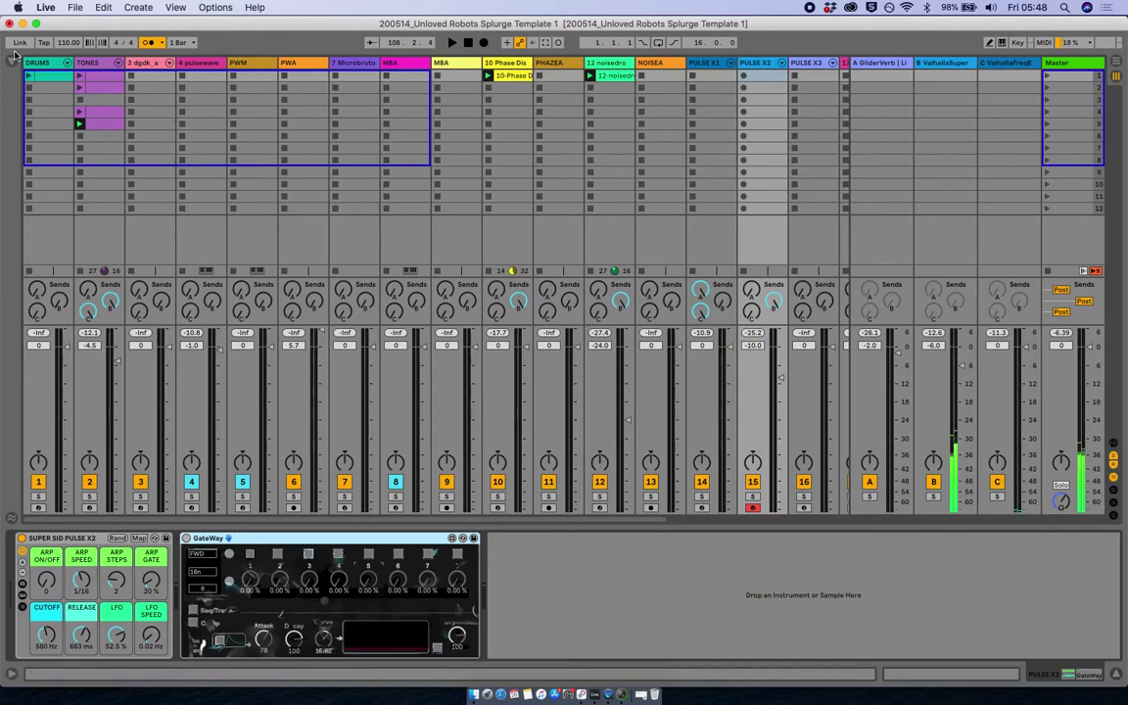
pyautogui.click(12, 61)
pyautogui.click(213, 539)
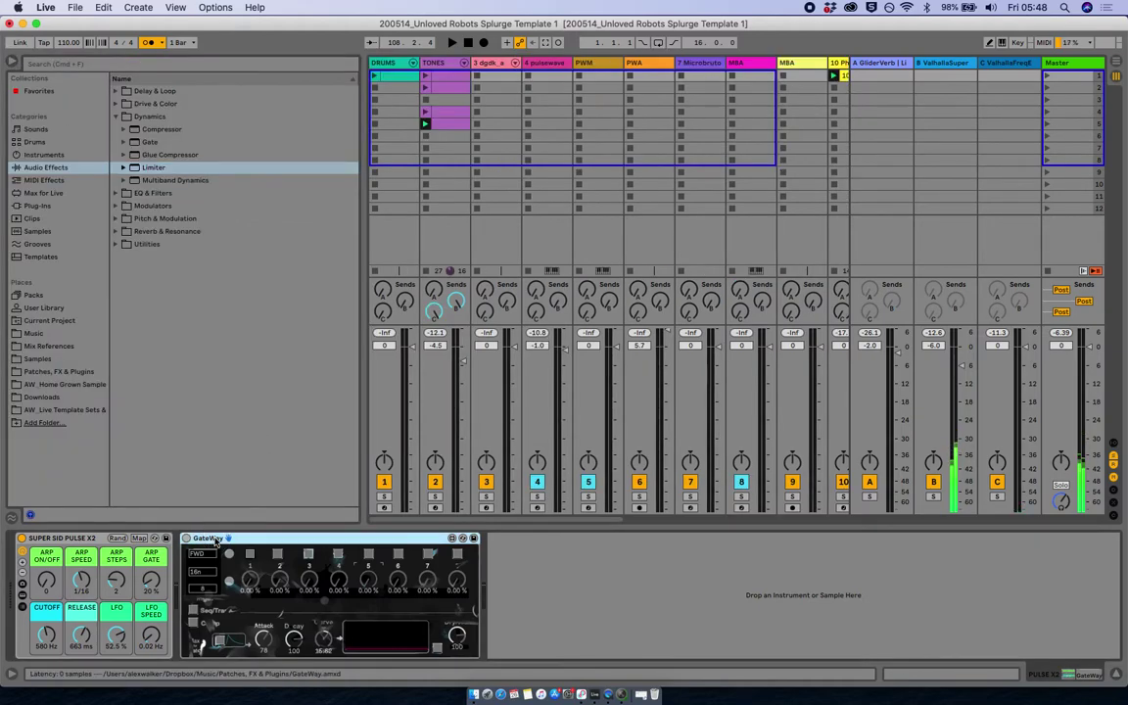
pyautogui.press('Delete')
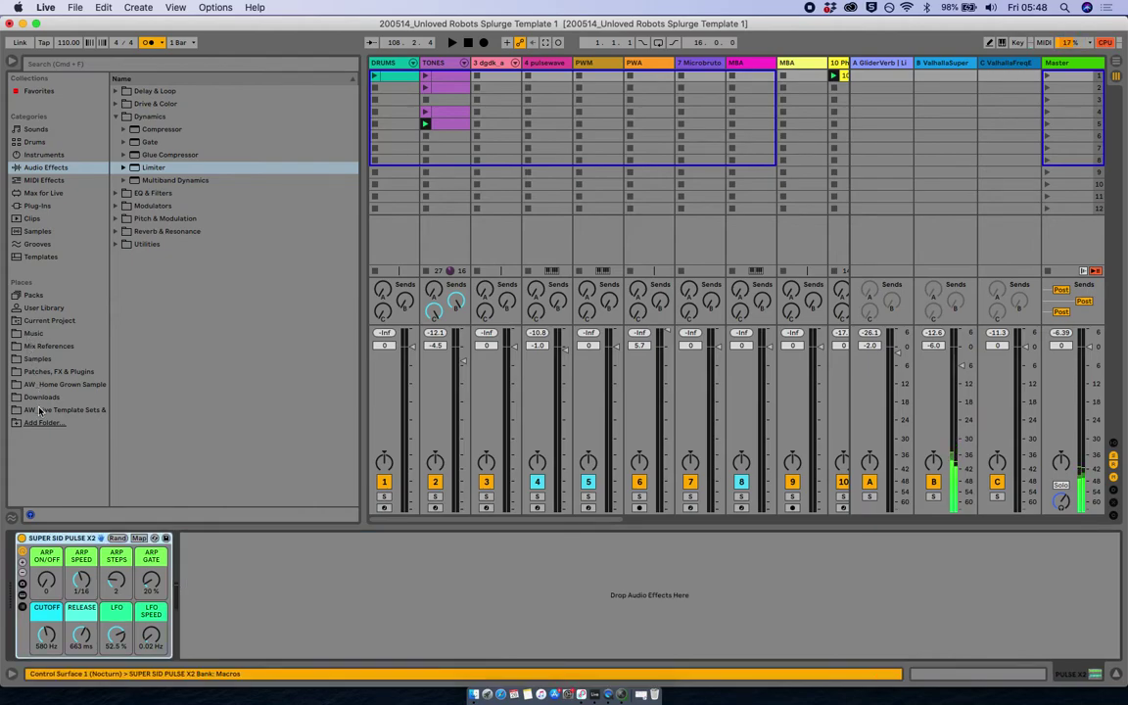
# - Search the Patches, FX & Plugins folder for "gate" and add GateWay.amxd after the SUPER SID PULSE X2 rack
pyautogui.click(39, 372)
pyautogui.scroll(-10, 158, 398)
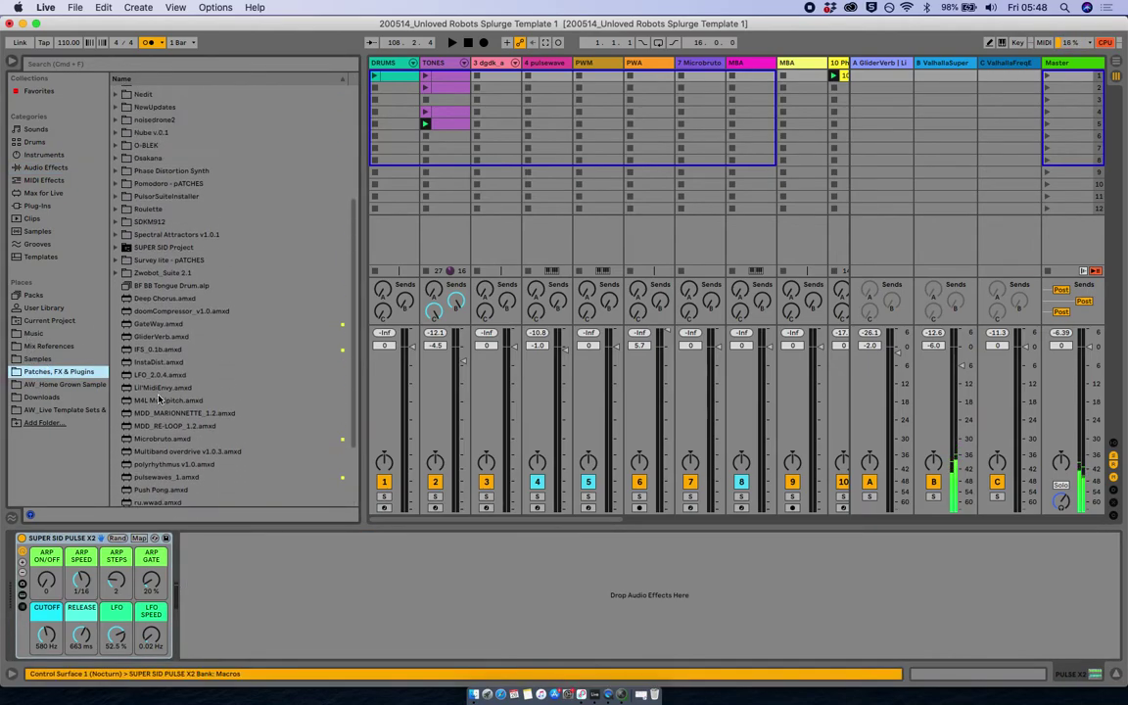
pyautogui.scroll(5, 159, 399)
pyautogui.scroll(-6, 158, 399)
pyautogui.scroll(-3, 158, 399)
pyautogui.scroll(7, 158, 399)
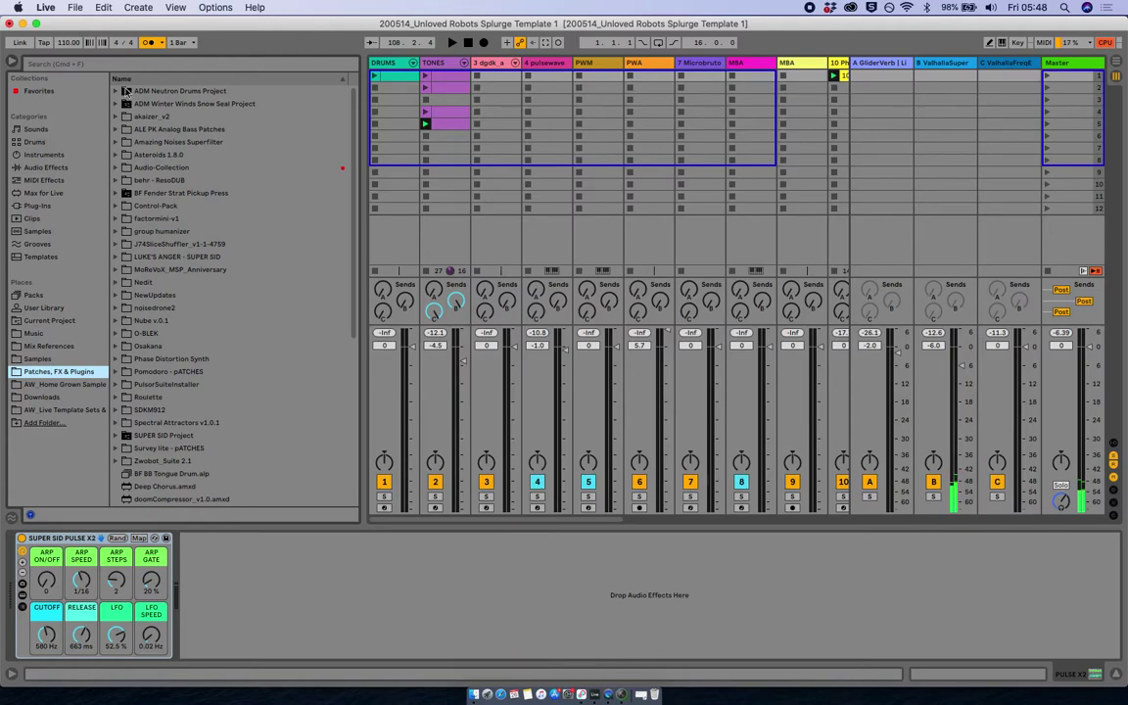
pyautogui.click(101, 63)
pyautogui.write('gate')
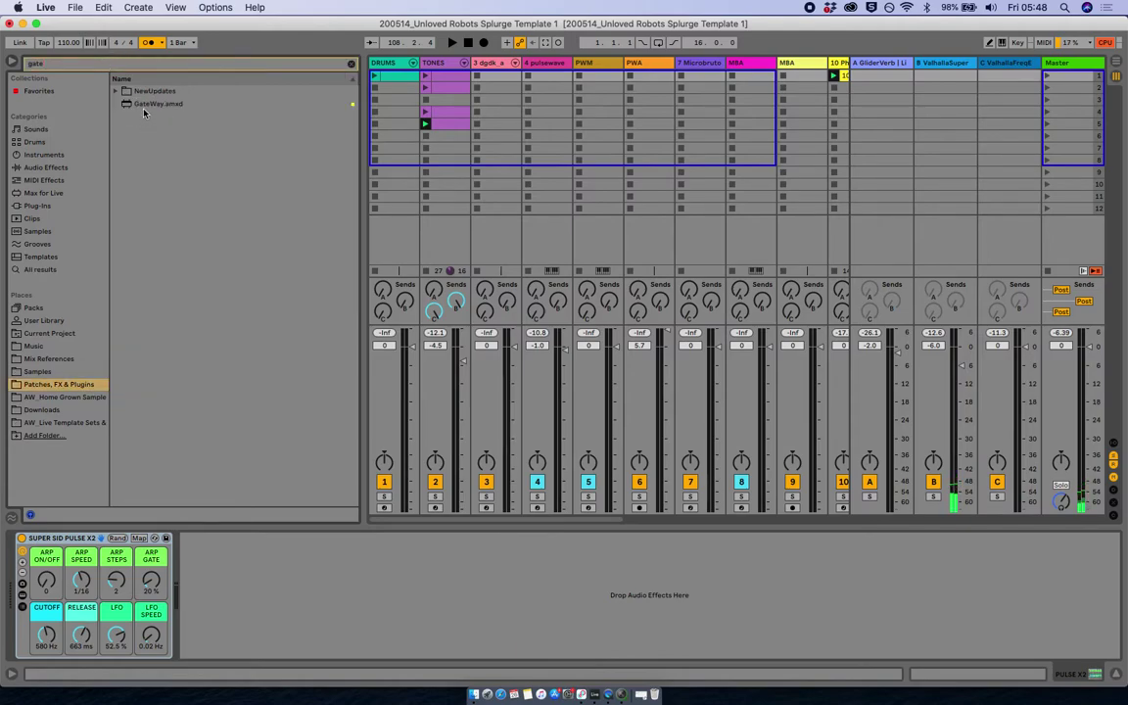
pyautogui.moveTo(143, 105); pyautogui.dragTo(246, 584)
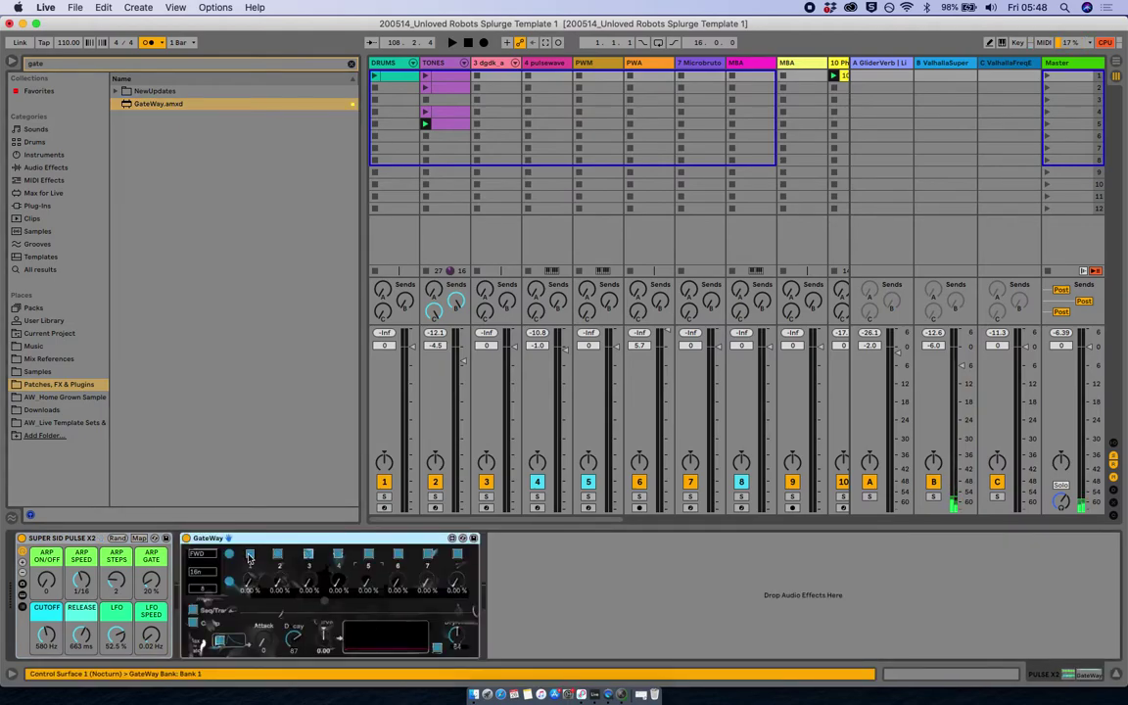
# - Try GateWay in transient mode instead of sequencer mode, randomising its step values and resetting them all to 0%
pyautogui.click(192, 611)
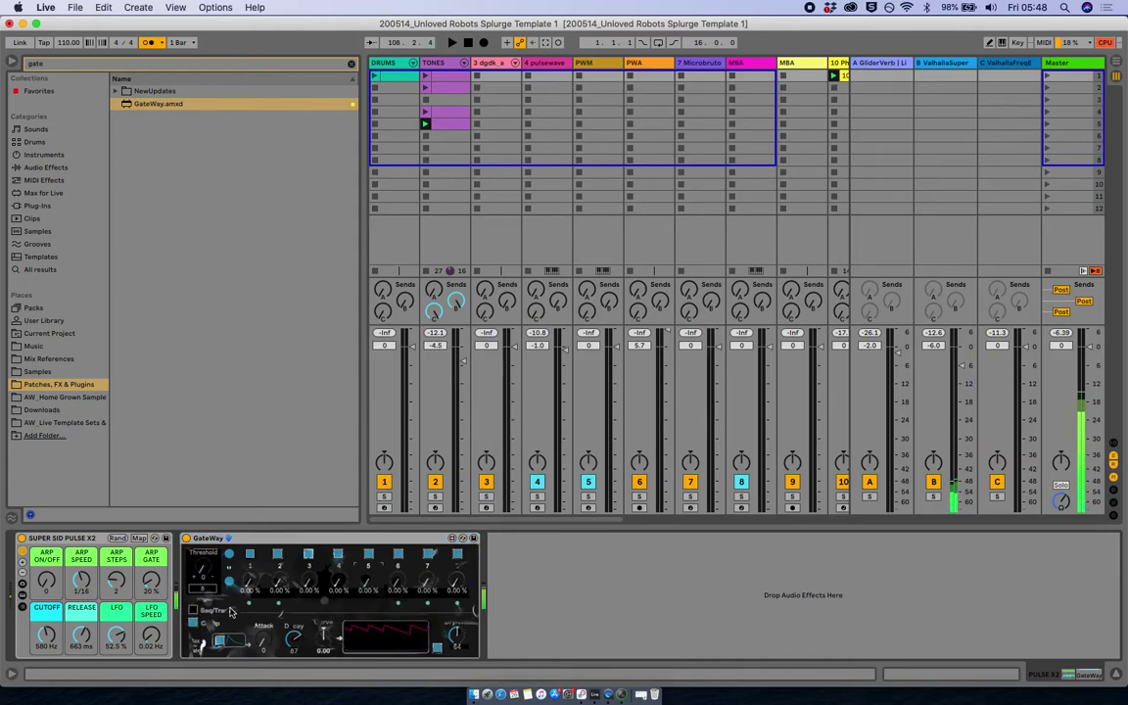
pyautogui.click(228, 555)
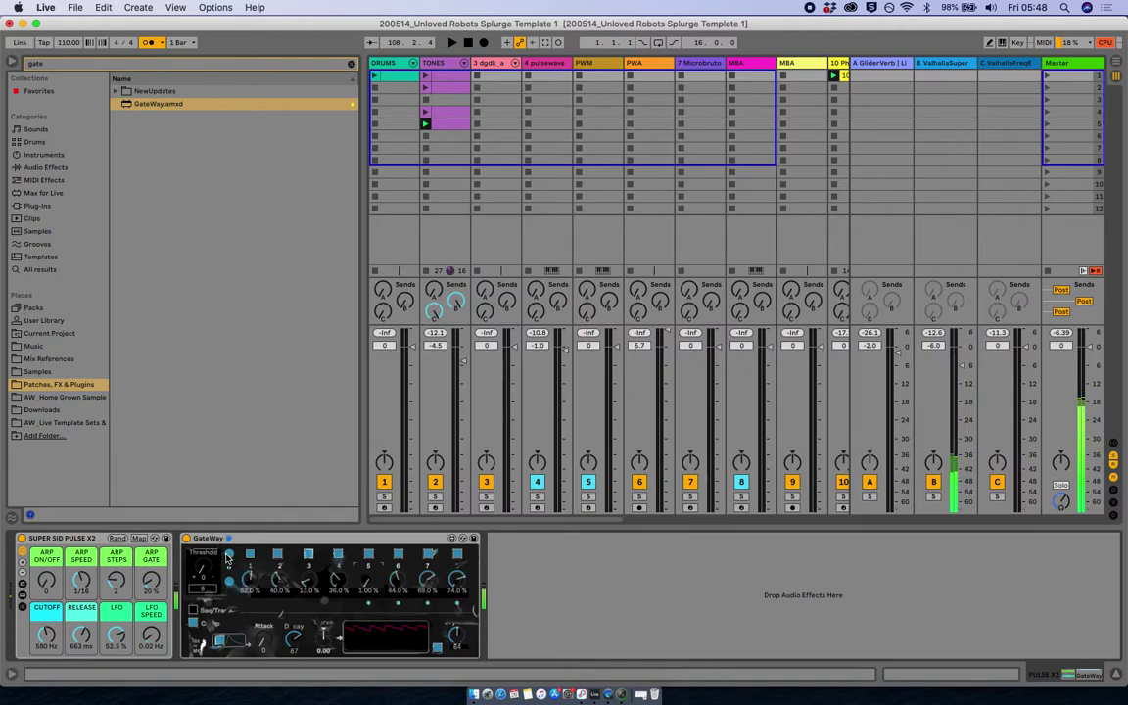
pyautogui.click(229, 584)
# - Sweep GateWay's dry/wet amount up to 127, down to its minimum and back up to 127
pyautogui.moveTo(453, 642); pyautogui.dragTo(456, 568)
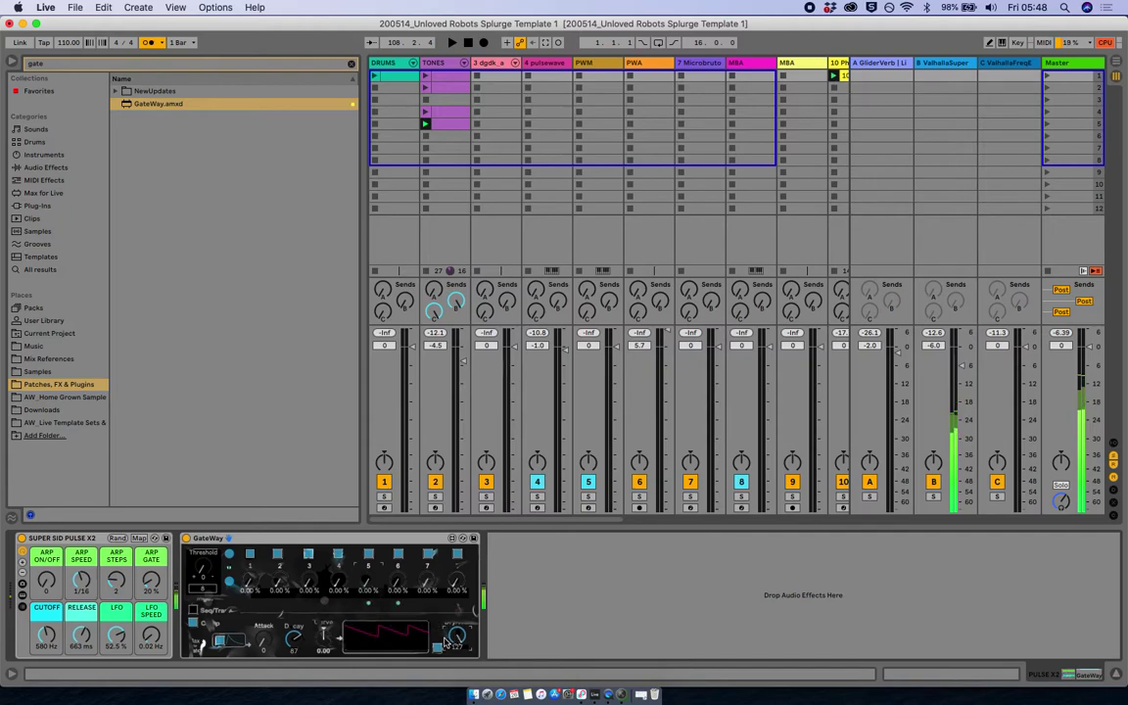
pyautogui.moveTo(455, 639); pyautogui.dragTo(458, 665)
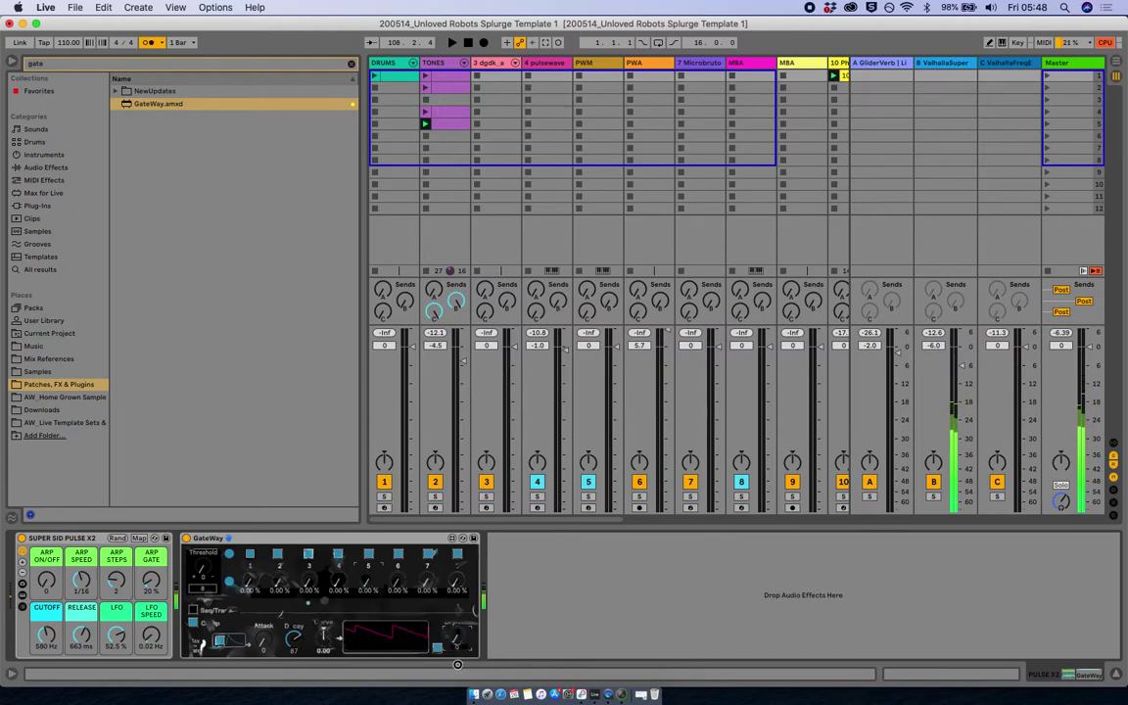
pyautogui.moveTo(458, 665); pyautogui.dragTo(458, 570)
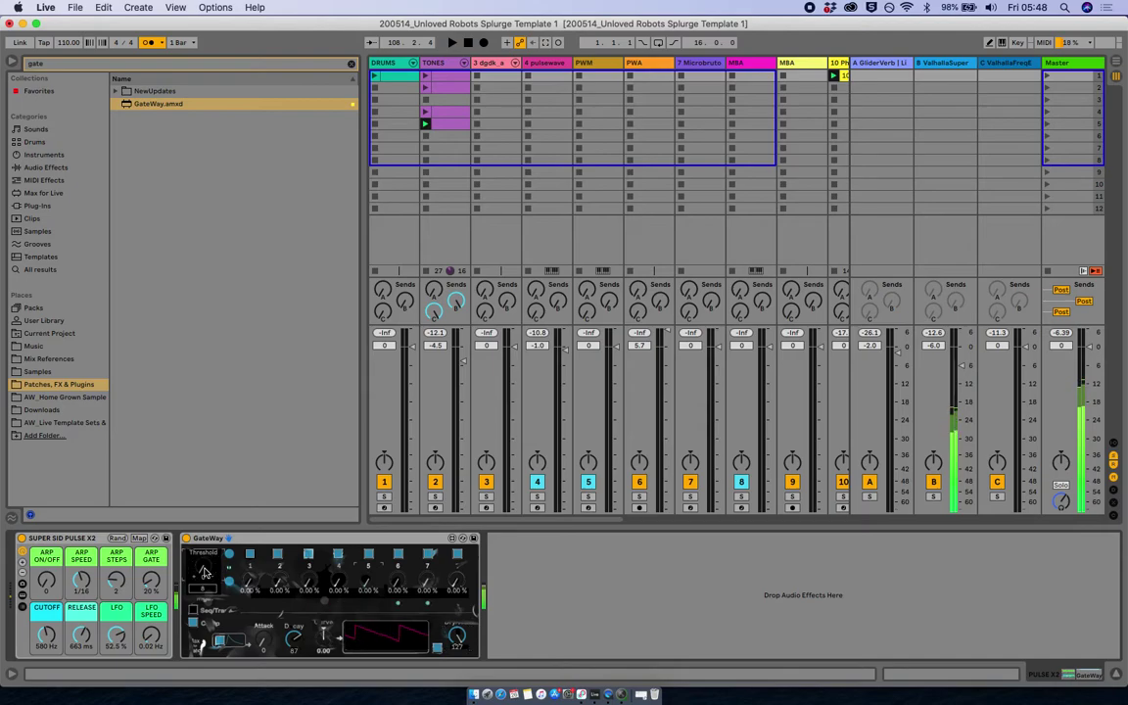
# - Try another randomisation of GateWay's step values, reset them to 0% and return the device to sequencer mode
pyautogui.click(230, 554)
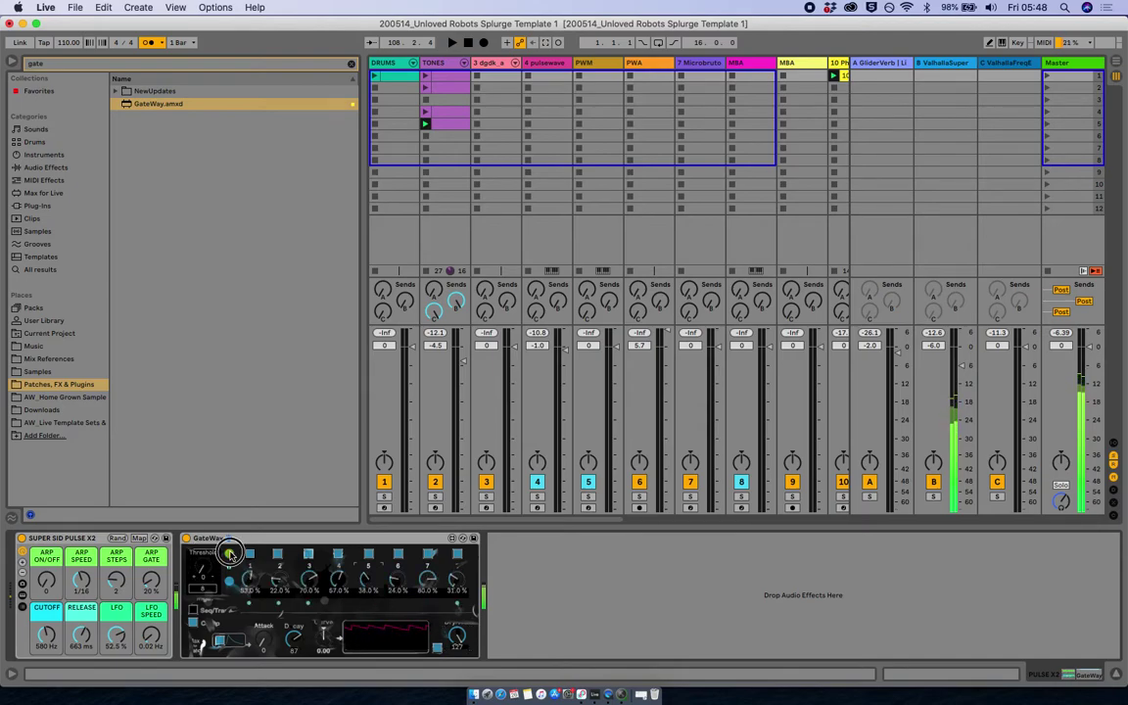
pyautogui.click(230, 583)
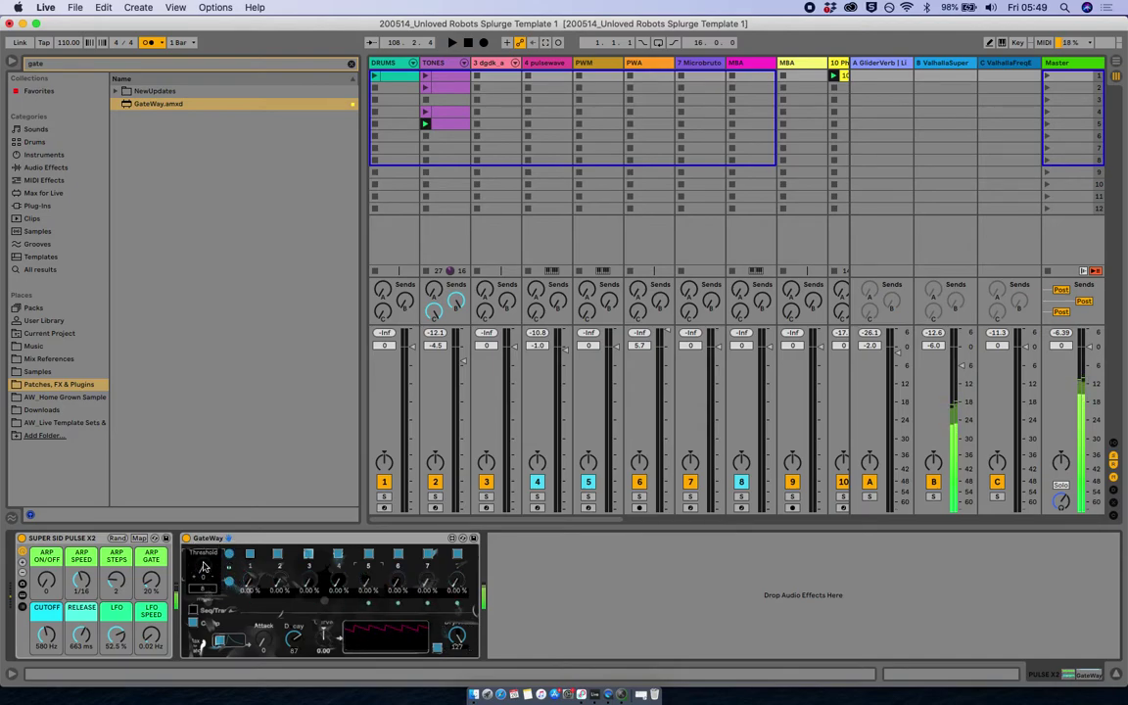
pyautogui.click(194, 611)
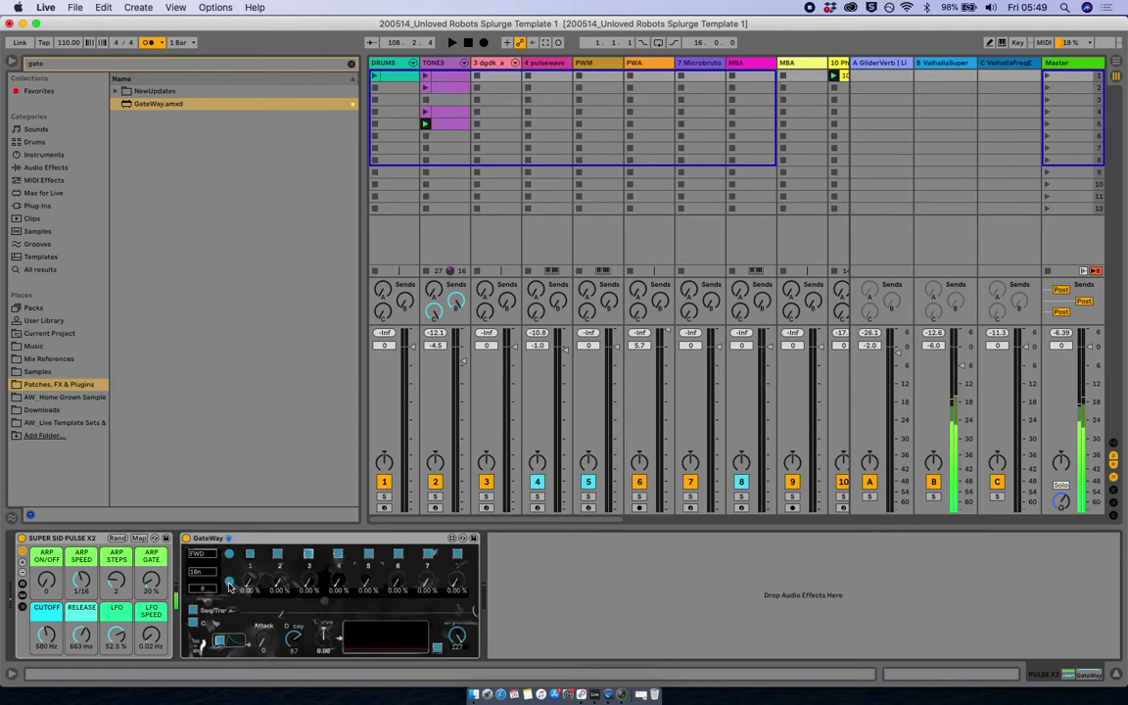
# - Randomise GateWay's step values again, lower its dry/wet amount to minimum and switch the device off
pyautogui.click(230, 556)
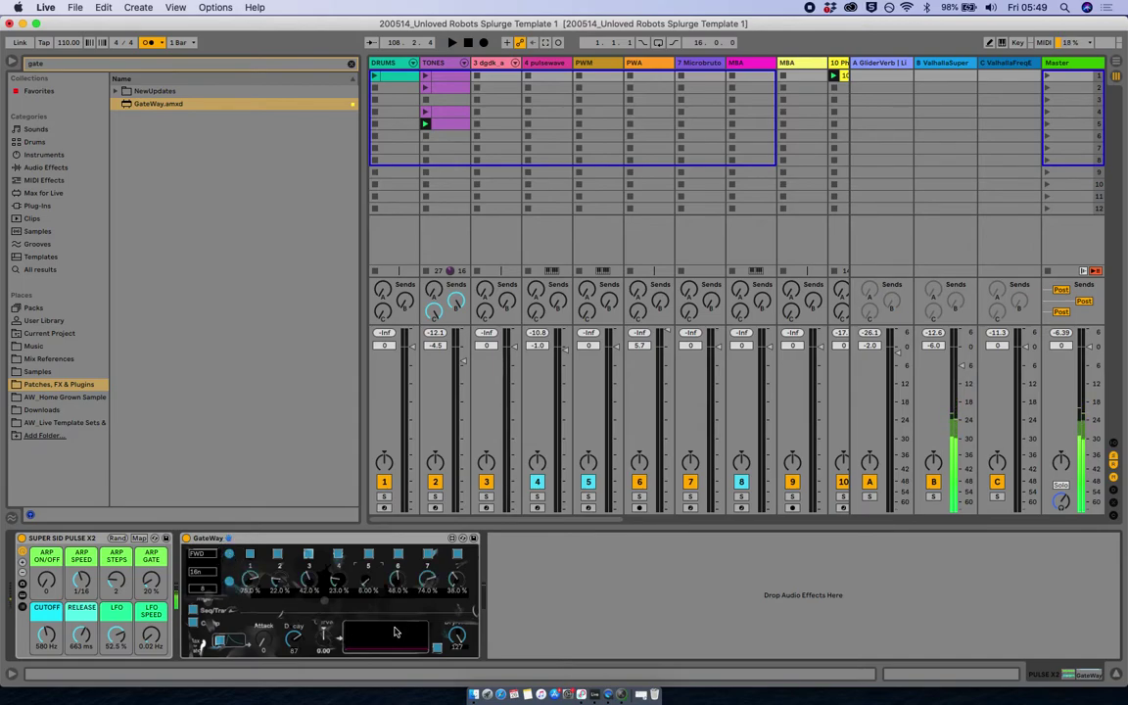
pyautogui.click(194, 623)
pyautogui.doubleClick(450, 637)
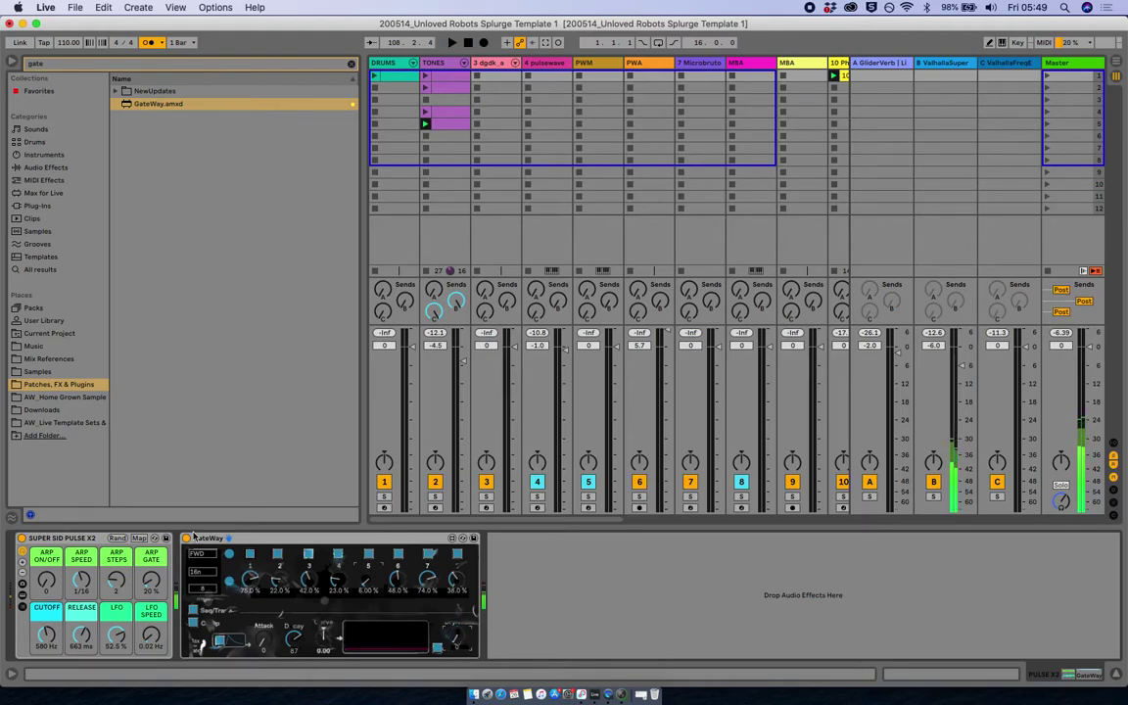
# - Show the mixer's input and output routing and set PULSE X2's audio output to Sends Only
pyautogui.hscroll(1, 581, 232)
pyautogui.hscroll(10, 581, 232)
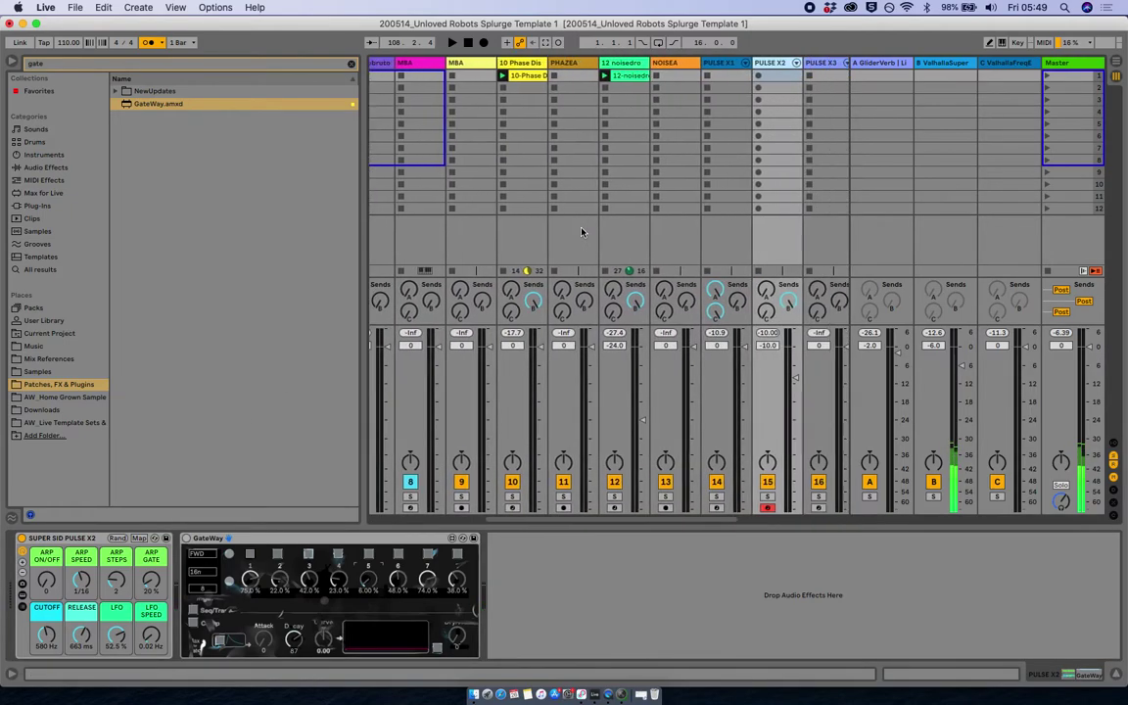
pyautogui.press('super+alt+i')
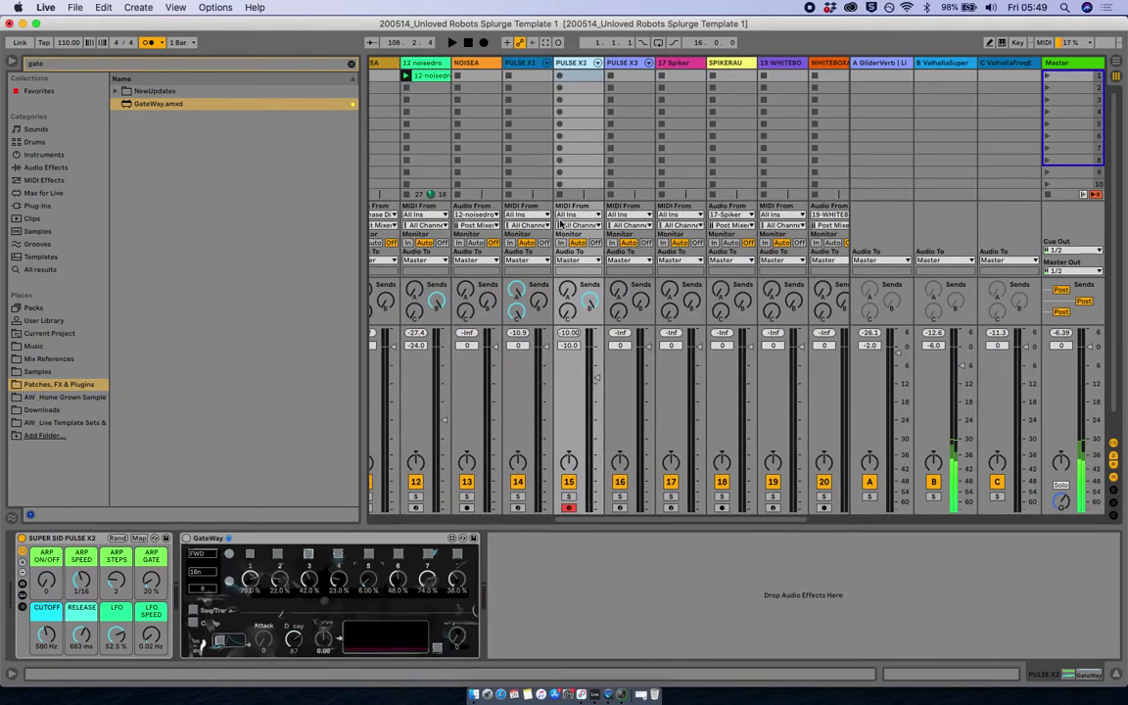
pyautogui.click(566, 214)
pyautogui.click(566, 217)
pyautogui.click(571, 260)
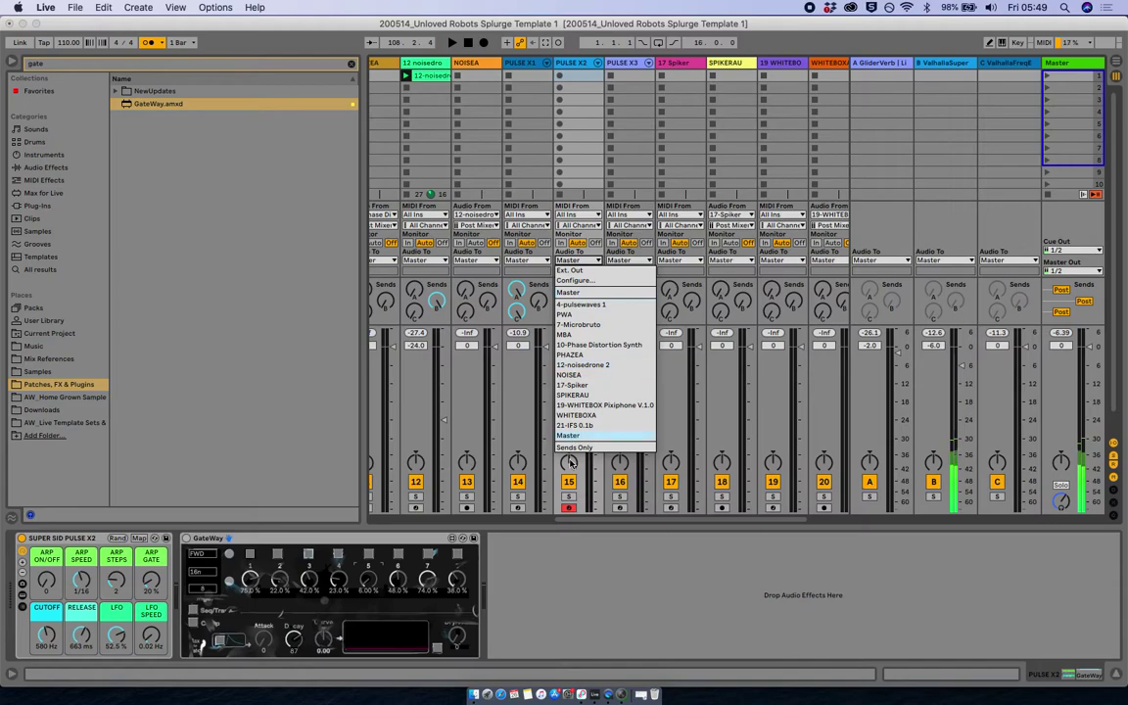
pyautogui.click(570, 272)
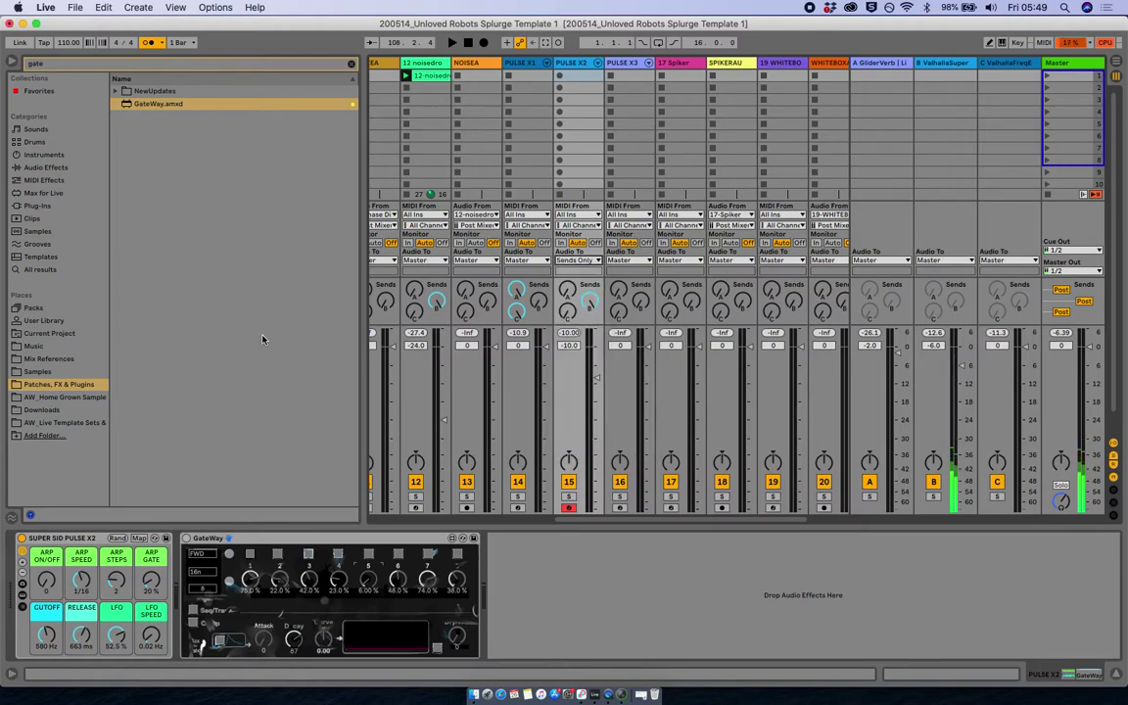
# - Start playback with the metronome off, hide the browser and select the PULSE X2 track
pyautogui.press('space')
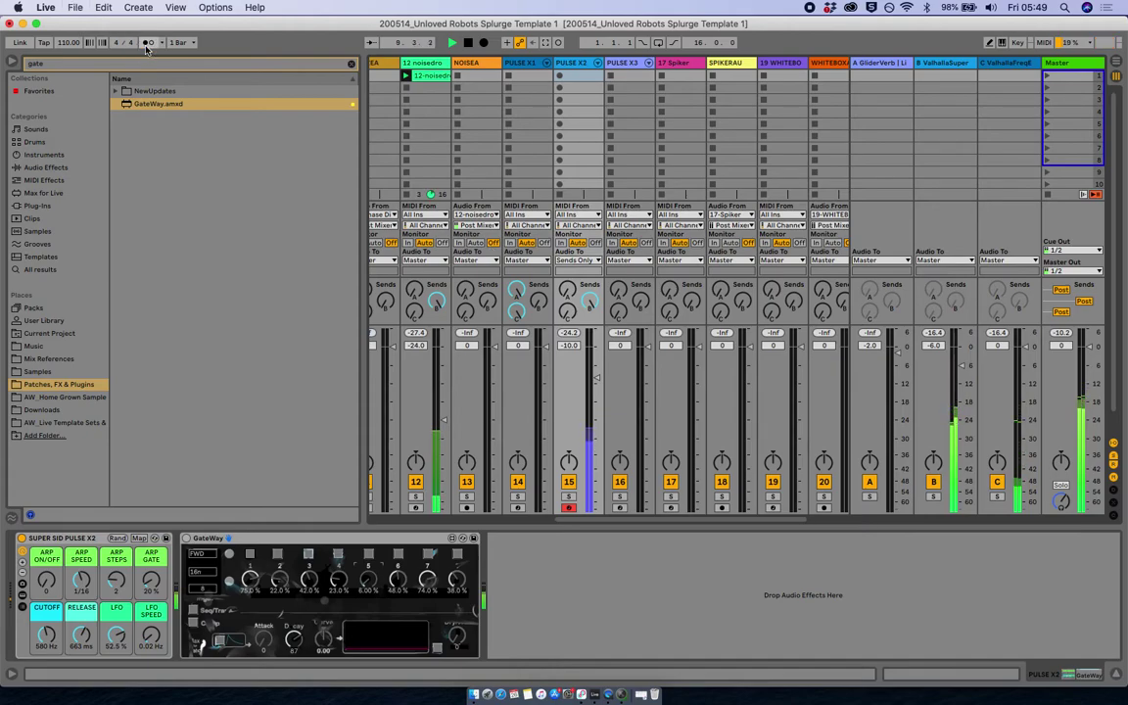
pyautogui.click(9, 64)
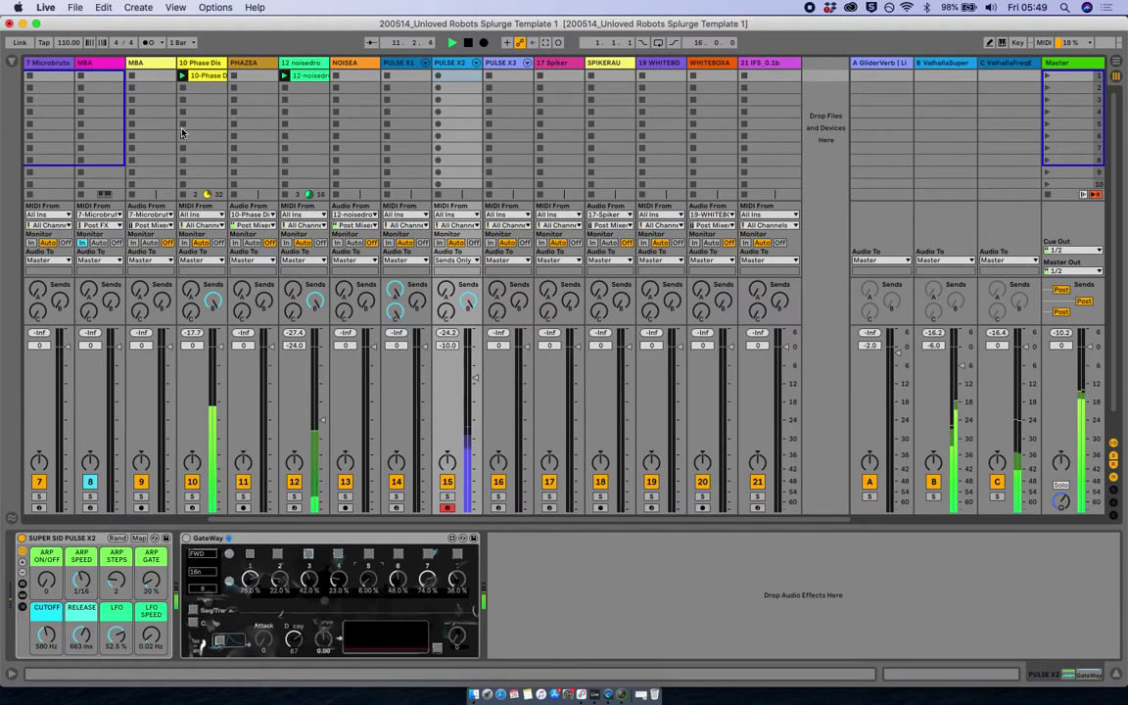
pyautogui.hscroll(-5, 147, 127)
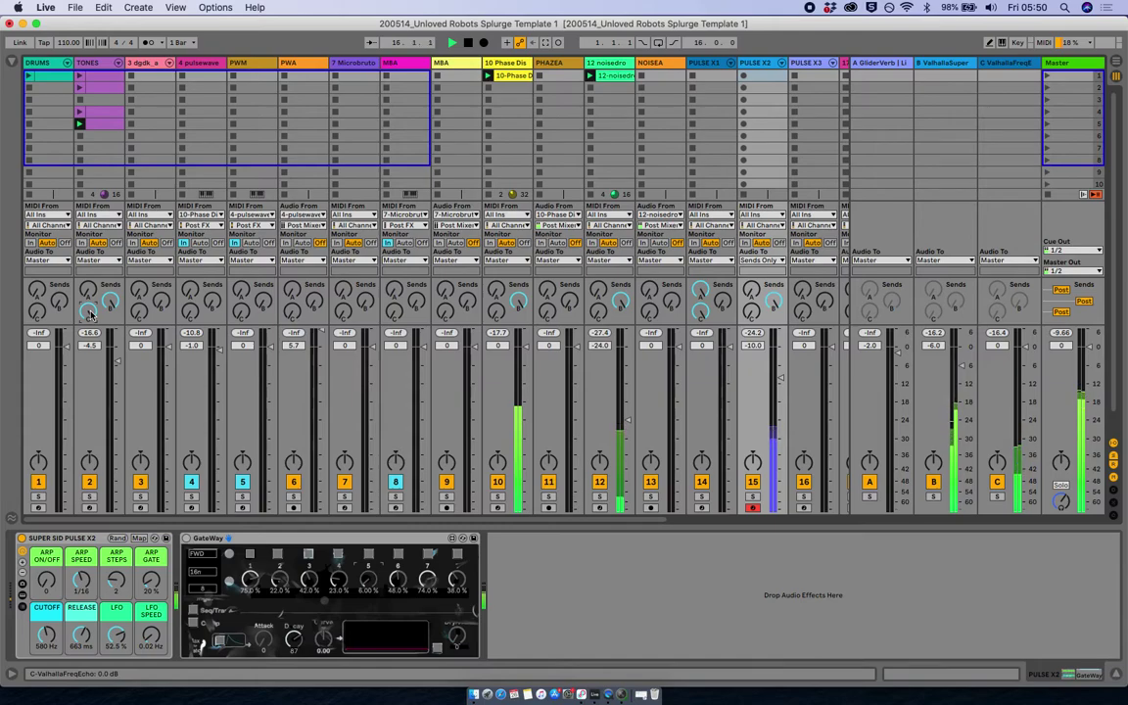
pyautogui.click(746, 66)
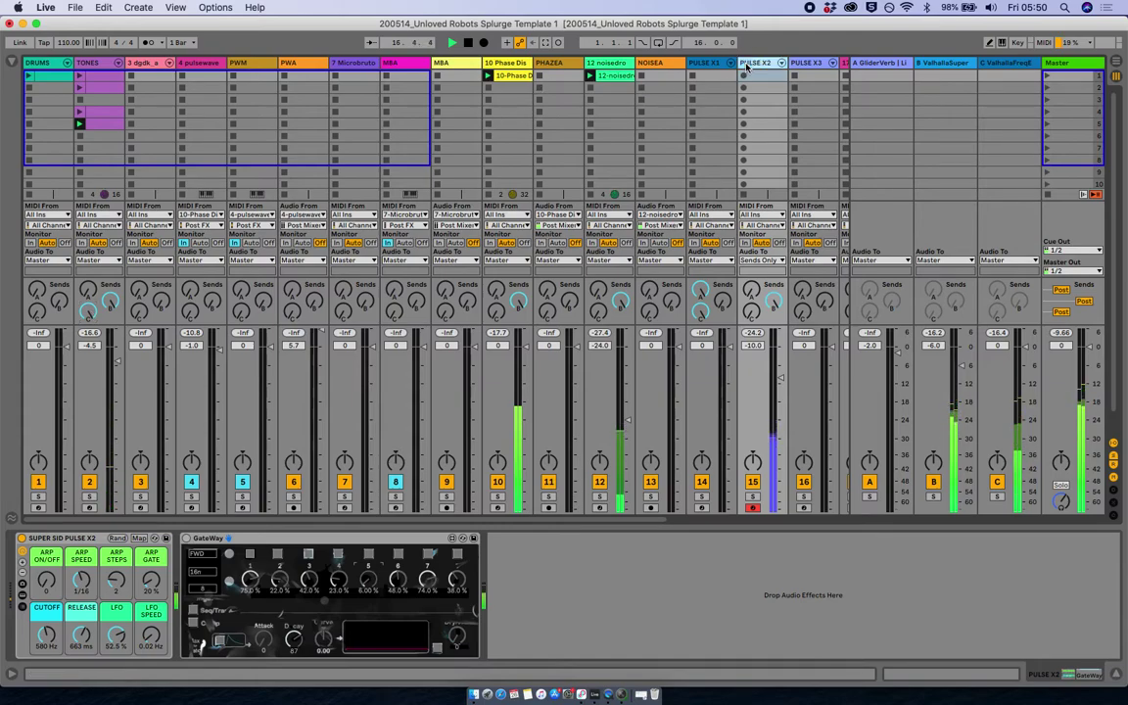
# - Show the devices inside the SUPER SID PULSE X2 rack and sweep its Cutoff to 7.39 kHz and back to 580 Hz
pyautogui.click(21, 594)
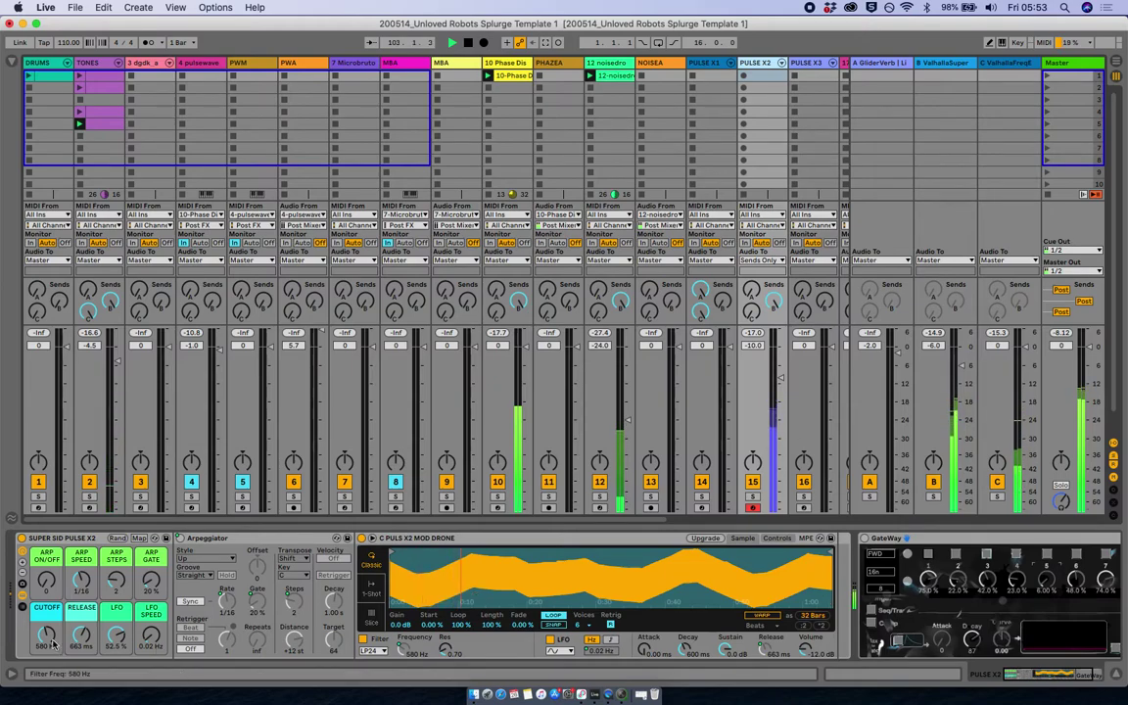
pyautogui.moveTo(45, 636); pyautogui.dragTo(45, 568)
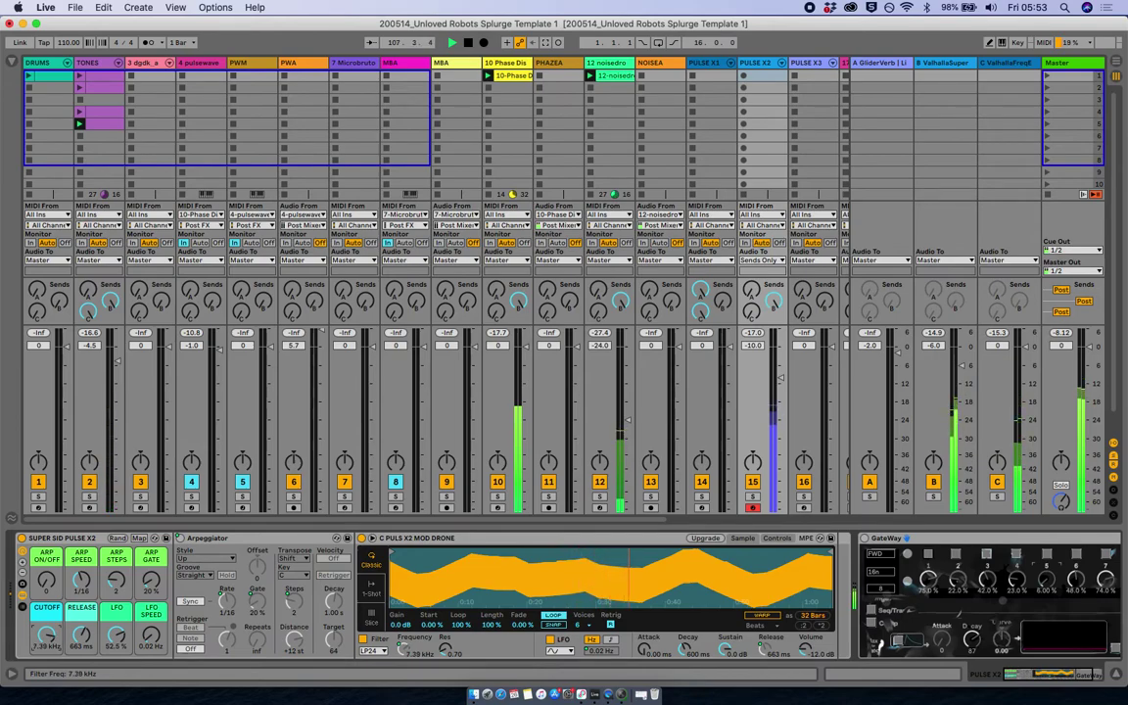
pyautogui.moveTo(46, 634); pyautogui.dragTo(45, 666)
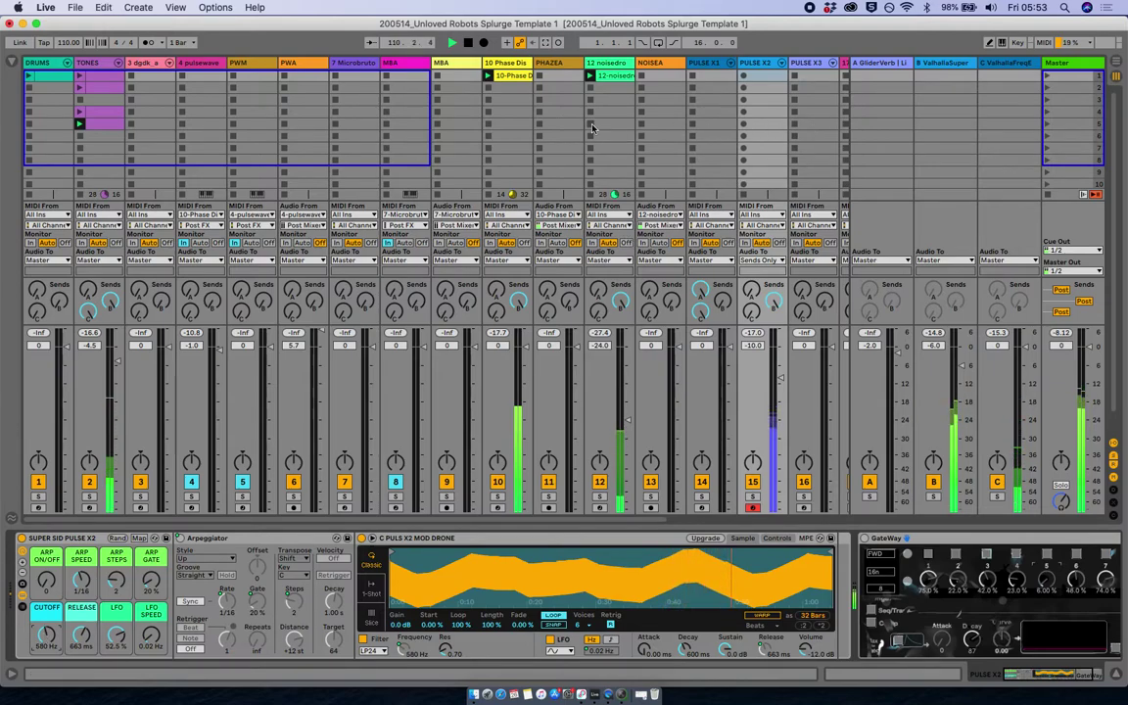
# - Capture the notes just played into a new PULSE X2 clip and loop the clip around all of its notes
pyautogui.click(547, 45)
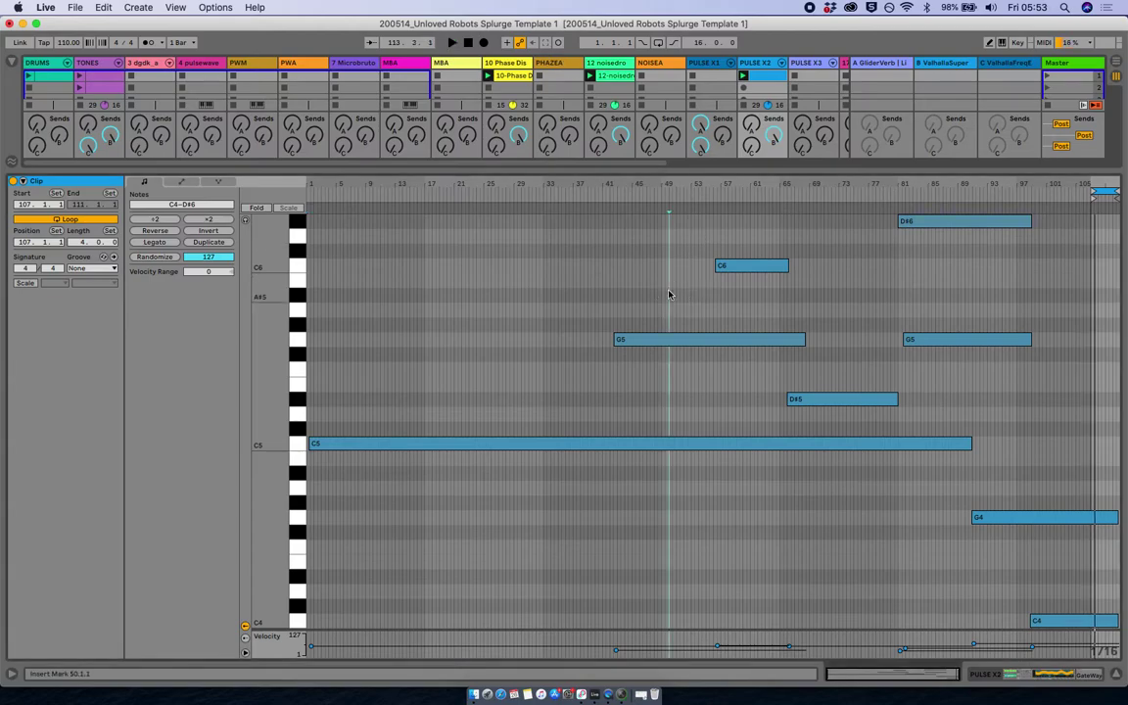
pyautogui.press('super+a')
pyautogui.press('super+l')
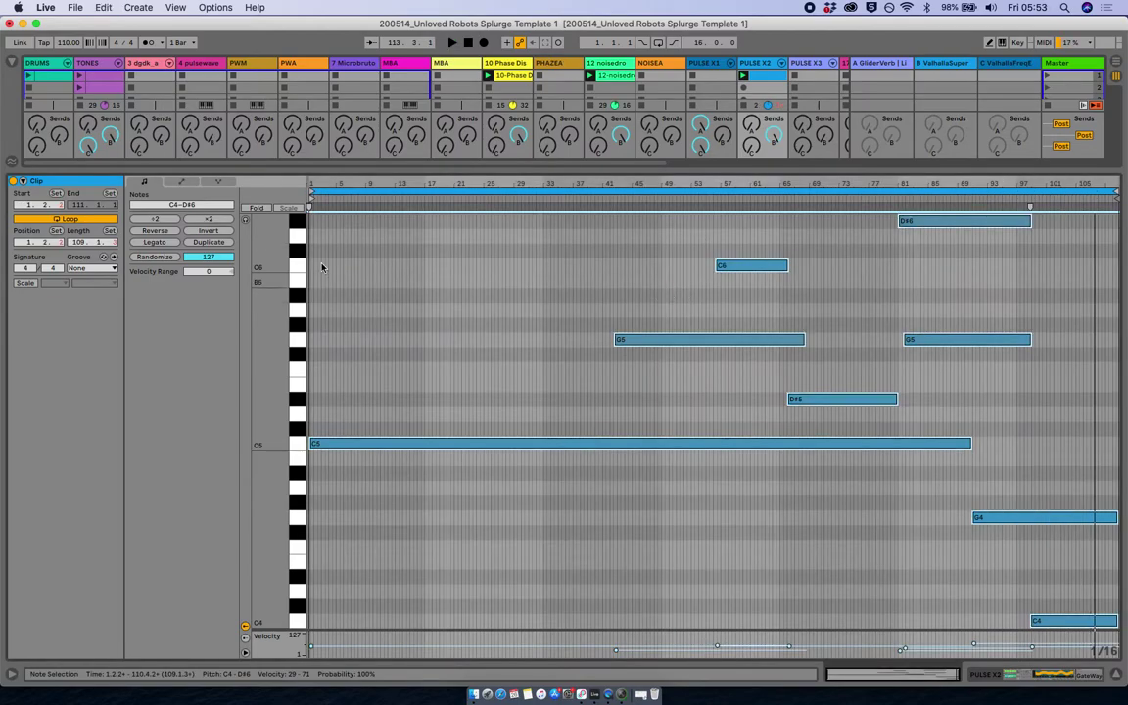
# - Start the captured clip's loop at 1.1.1, play it, extend the loop to 110 bars and return to the device view
pyautogui.moveTo(313, 192); pyautogui.dragTo(306, 192)
pyautogui.press('space')
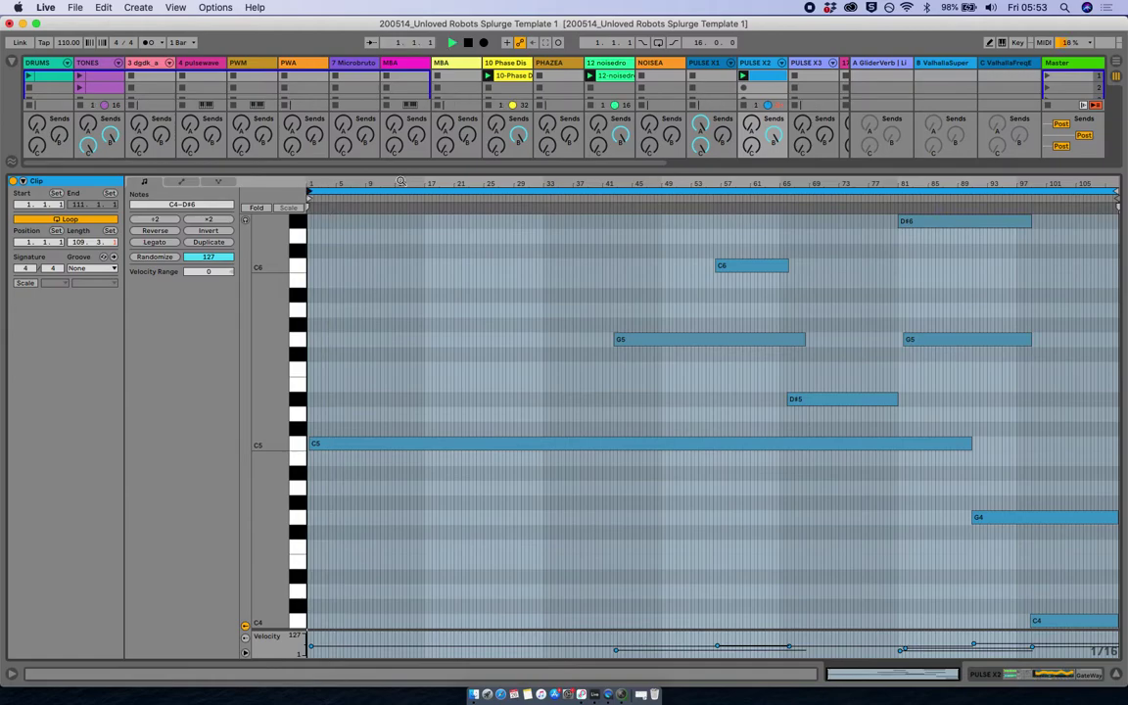
pyautogui.moveTo(1096, 183); pyautogui.dragTo(1051, 195)
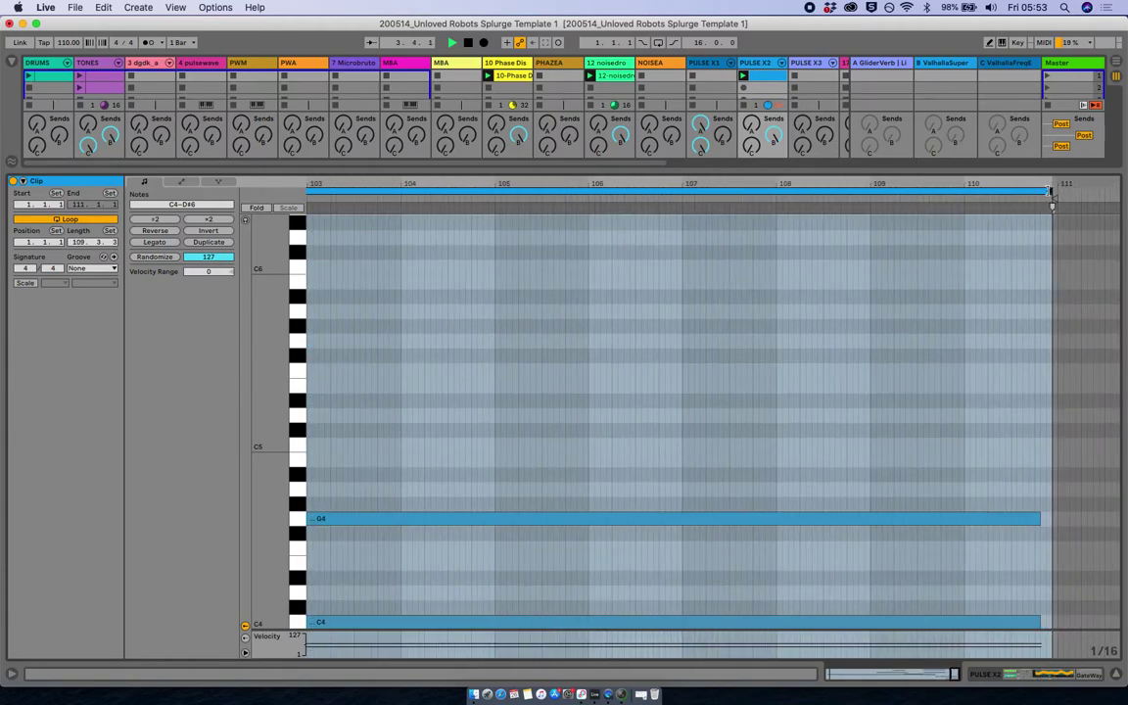
pyautogui.hotkey('shift', 'Tab')
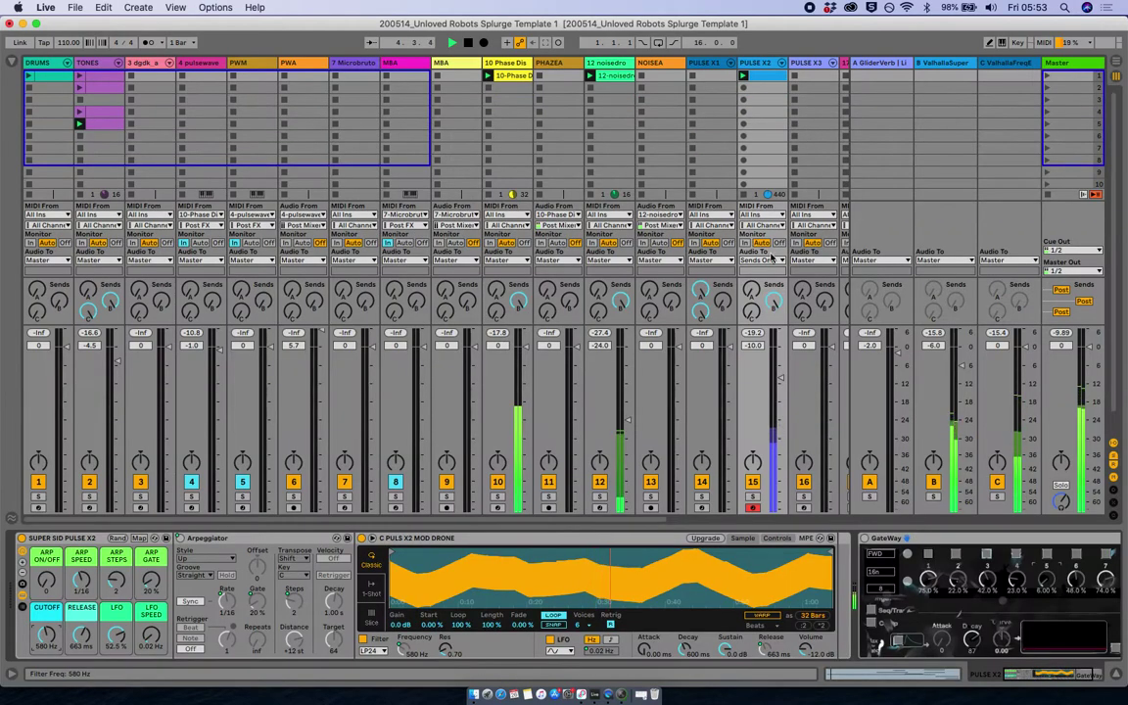
# - Hide the return tracks and set PULSE X2's volume to -18.0 dB, checking the mix with the track silenced
pyautogui.press('alt+super+r')
pyautogui.moveTo(780, 378); pyautogui.dragTo(780, 507)
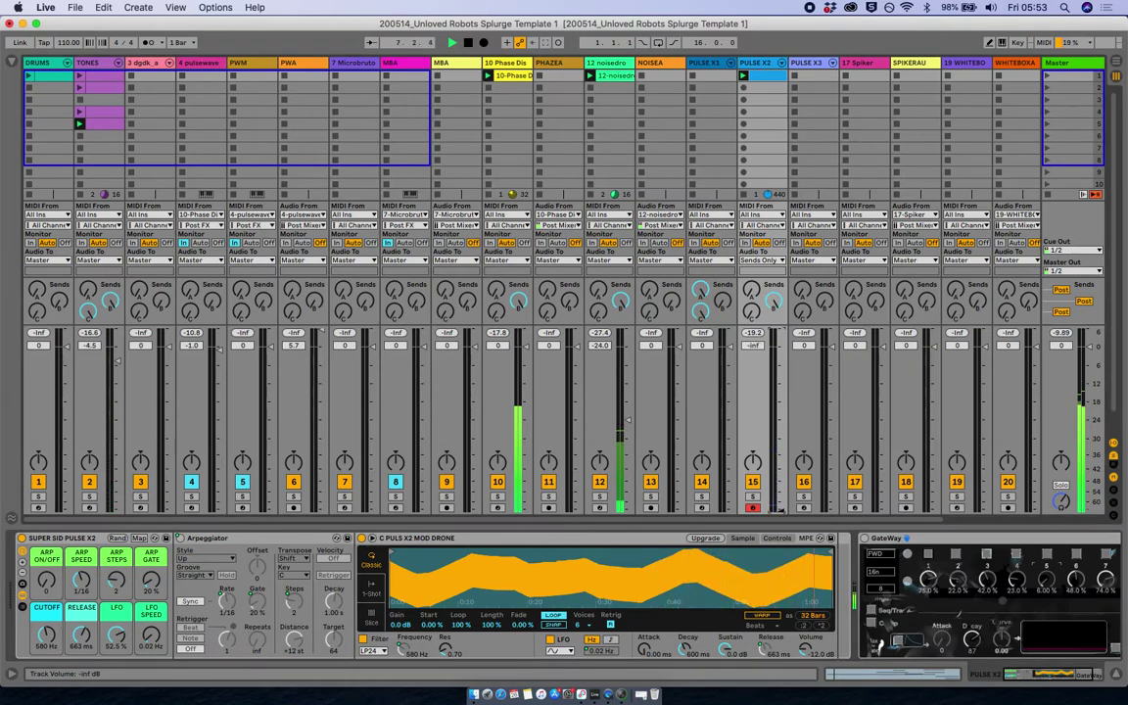
pyautogui.moveTo(780, 507); pyautogui.dragTo(780, 404)
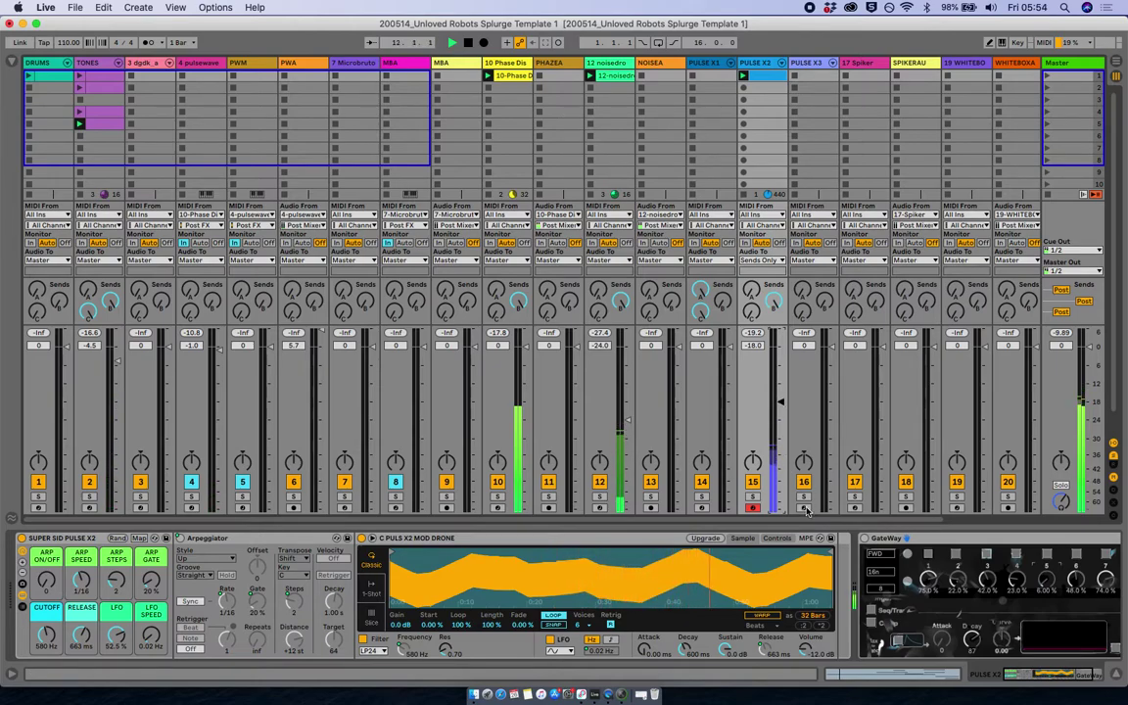
# - Duplicate the captured PULSE X2 clip into the slot below and launch the duplicate
pyautogui.click(767, 79)
pyautogui.press('super+d')
pyautogui.click(748, 87)
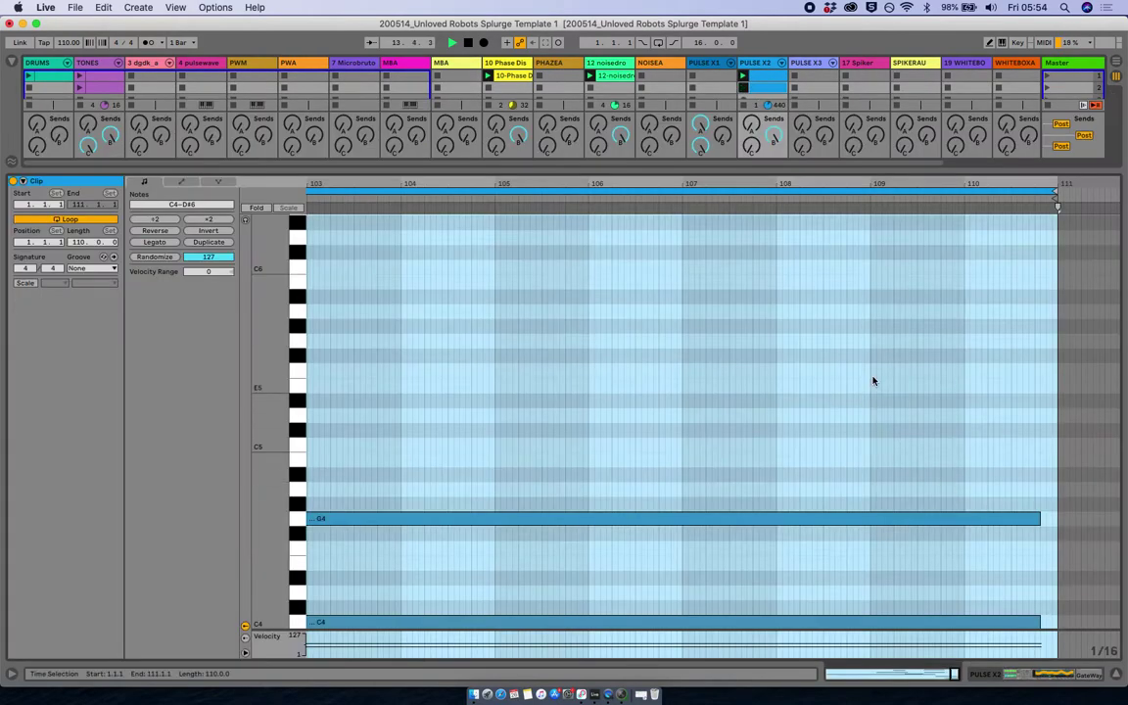
# - Shorten the duplicate clip's loop to 8 bars, then return to the device view and hide the input and output routing
pyautogui.moveTo(825, 180); pyautogui.dragTo(582, 117)
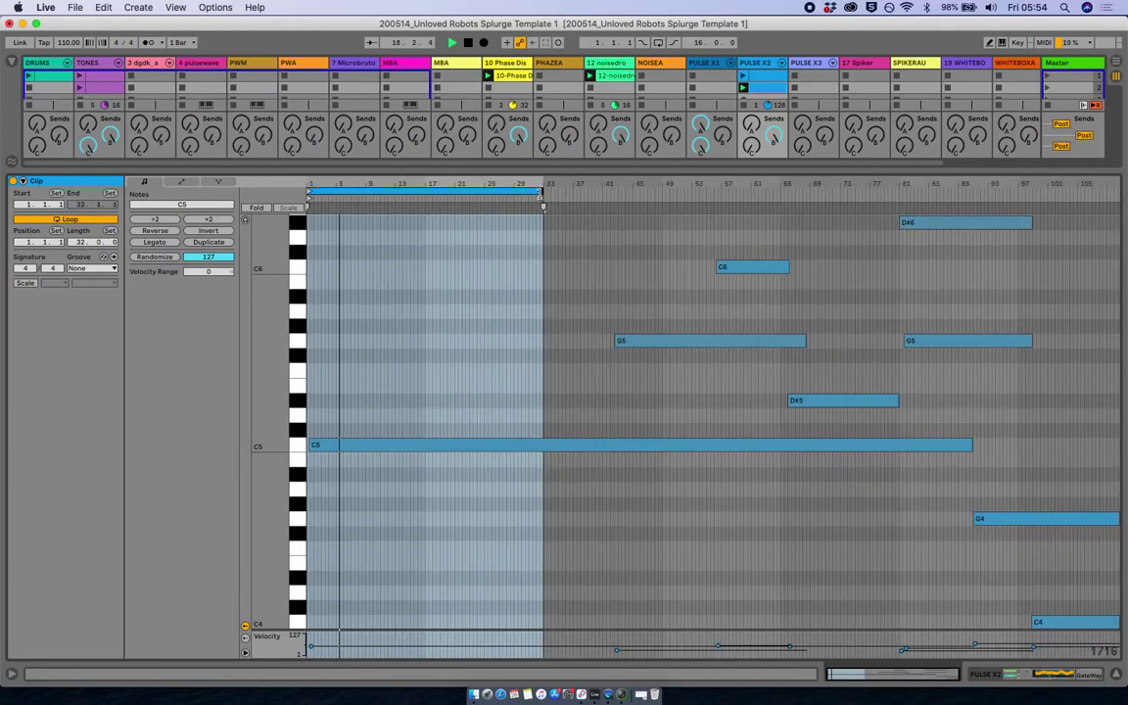
pyautogui.moveTo(542, 192); pyautogui.dragTo(482, 196)
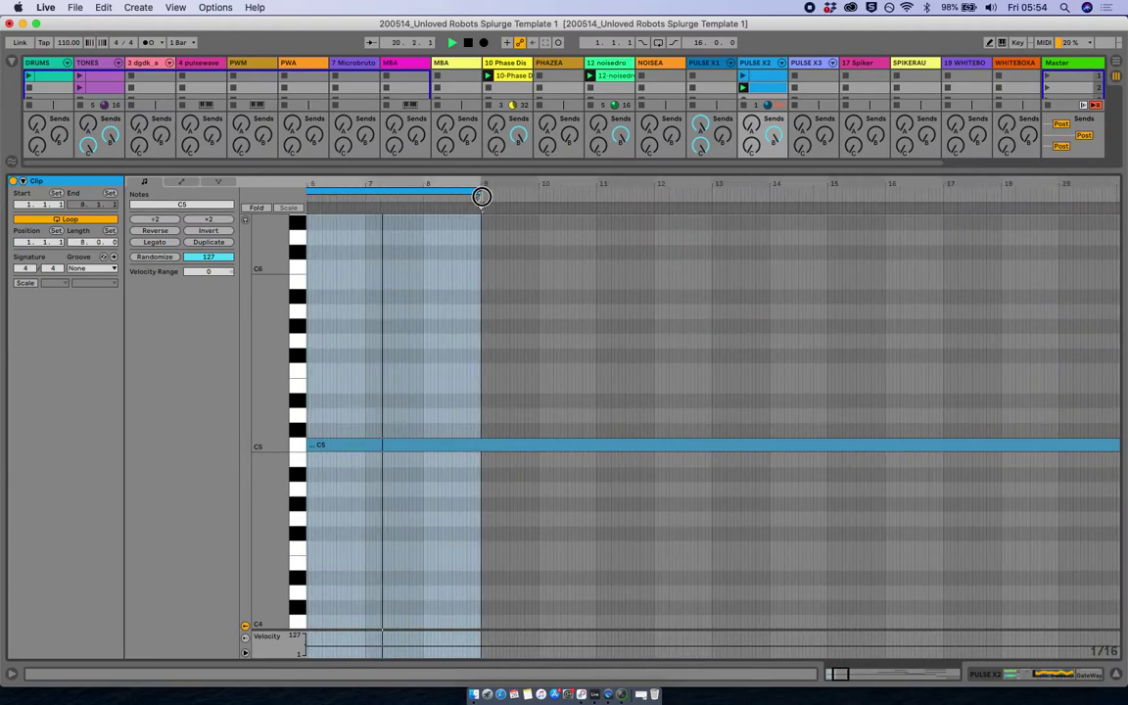
pyautogui.hotkey('shift', 'Tab')
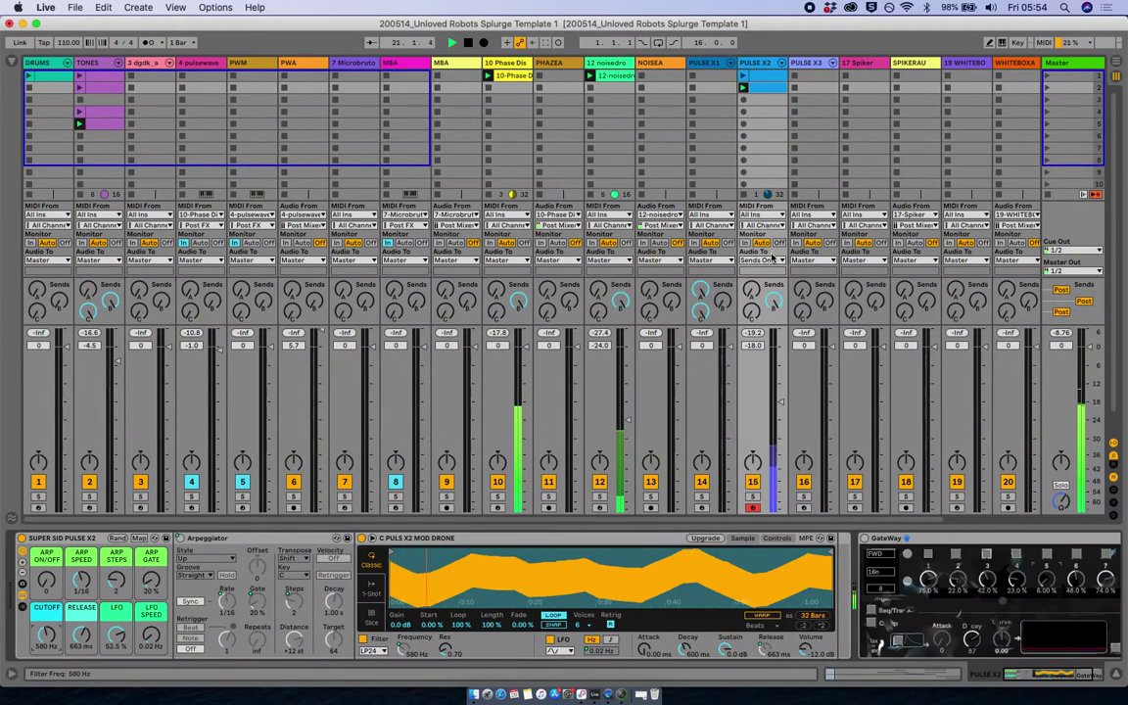
pyautogui.press('super+alt+i')
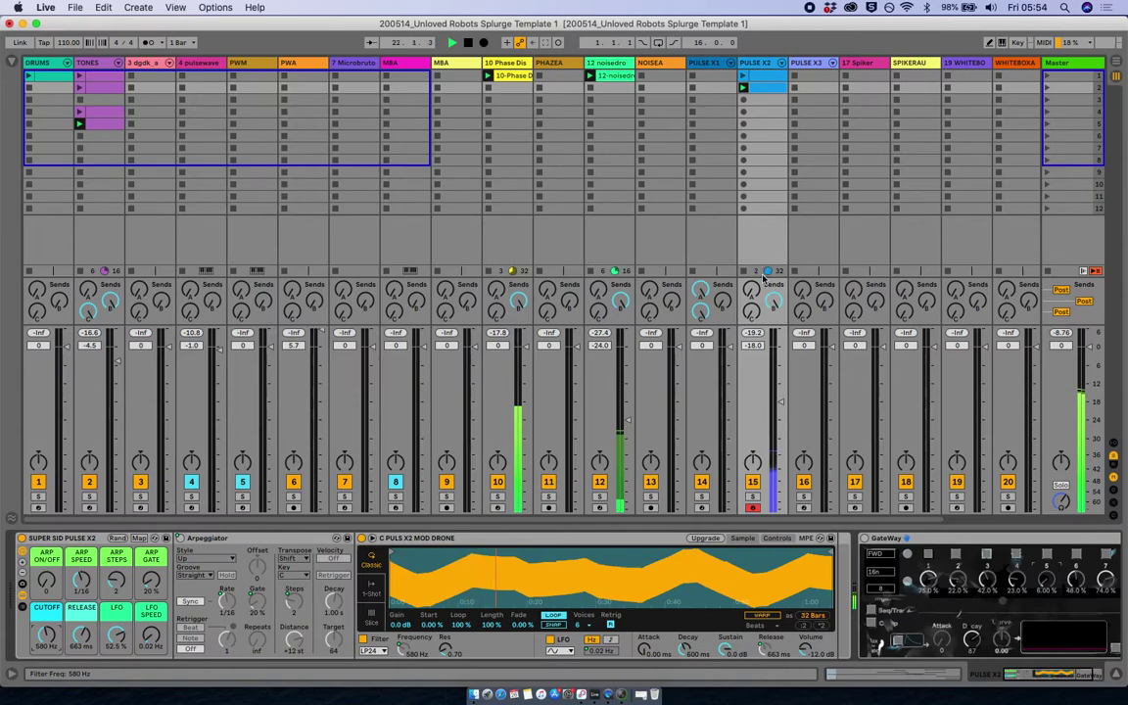
# - Arm PULSE X3 and switch its GateWay device from sequencer to transient mode
pyautogui.click(806, 509)
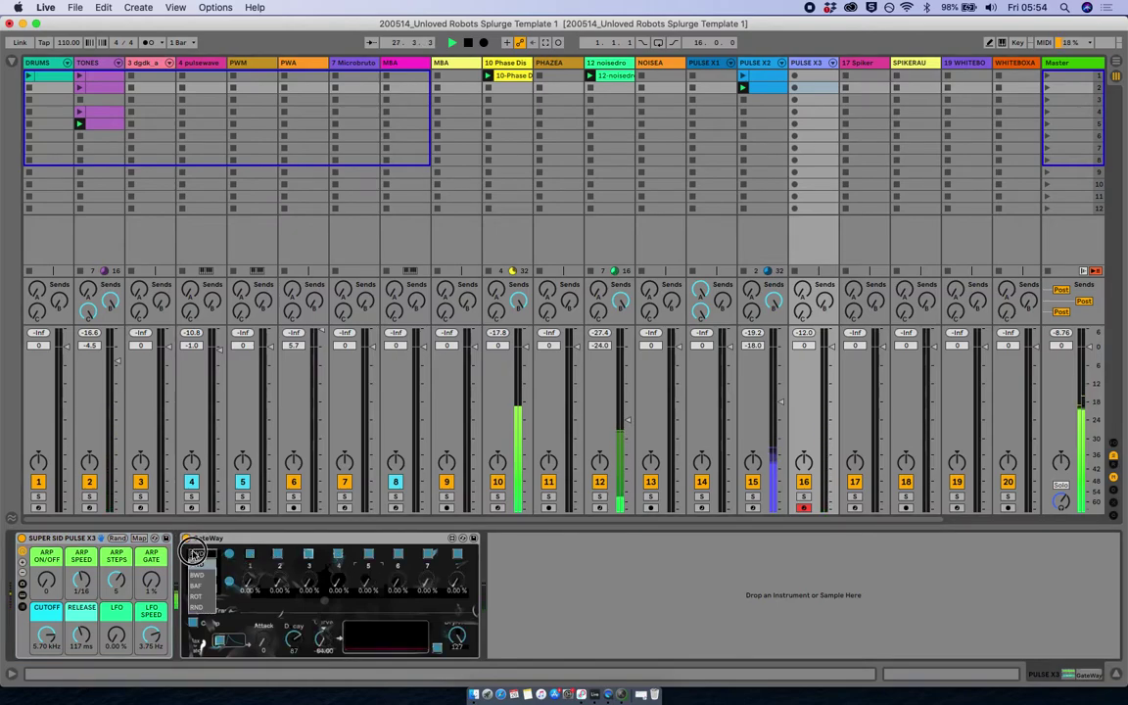
pyautogui.click(194, 610)
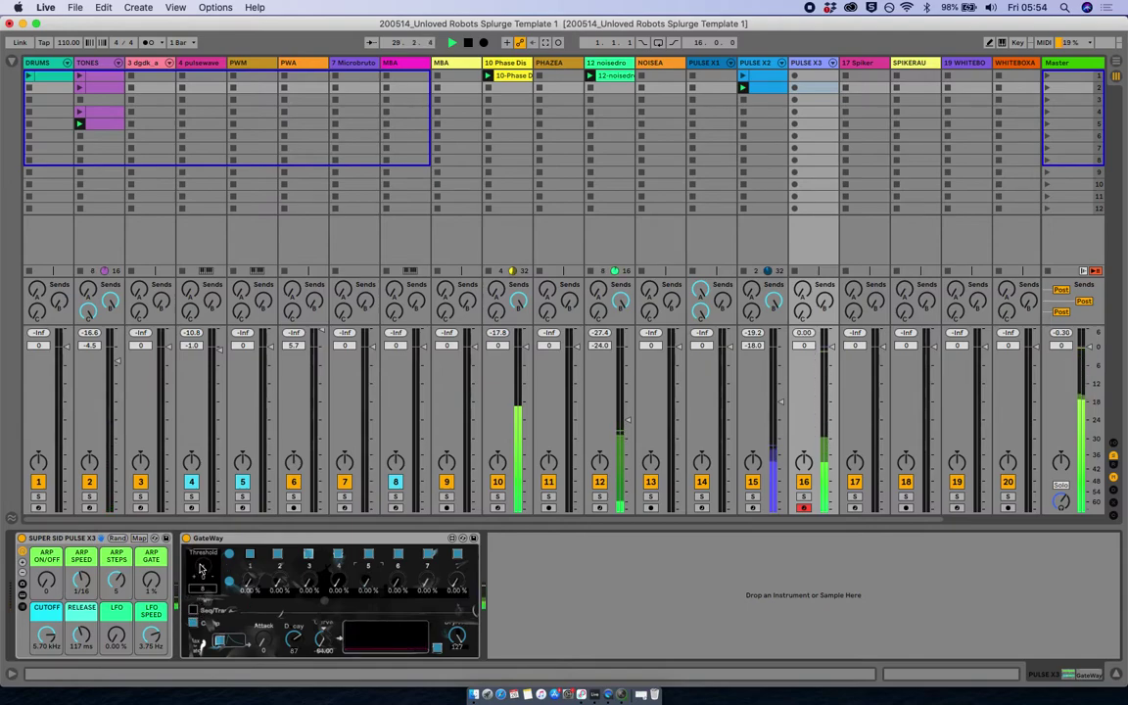
# - Return PULSE X3's GateWay device to sequencer mode and randomize the levels of its eight steps
pyautogui.click(193, 607)
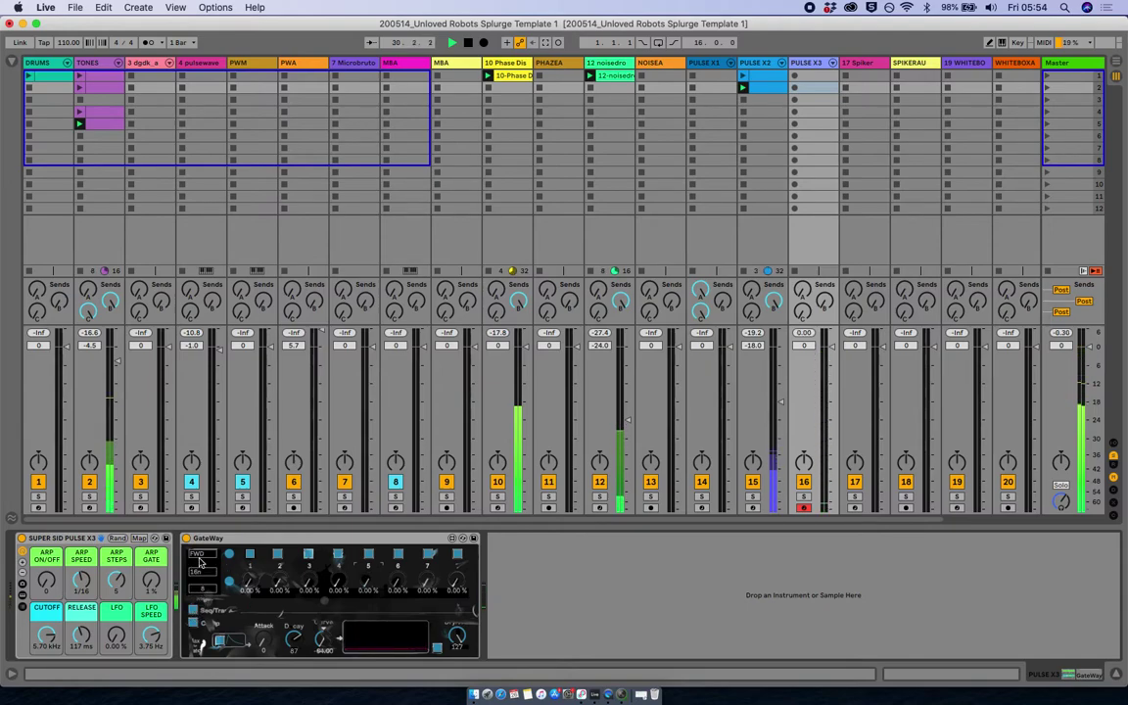
pyautogui.moveTo(251, 580); pyautogui.dragTo(250, 517)
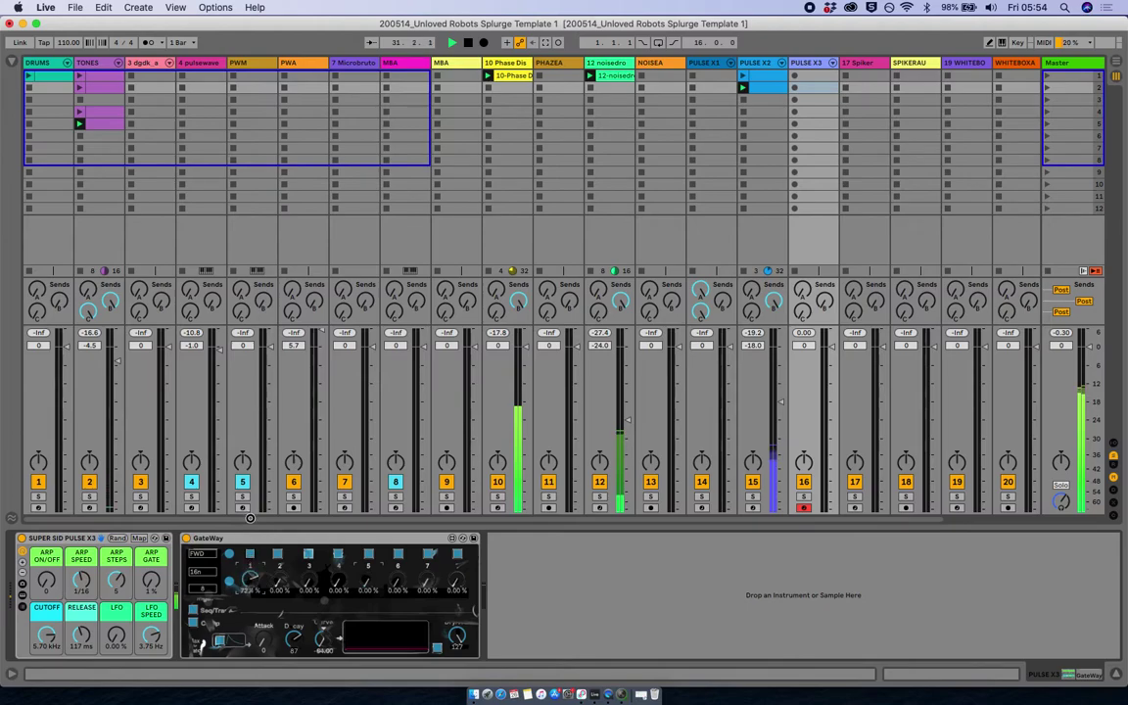
pyautogui.moveTo(242, 581); pyautogui.dragTo(232, 586)
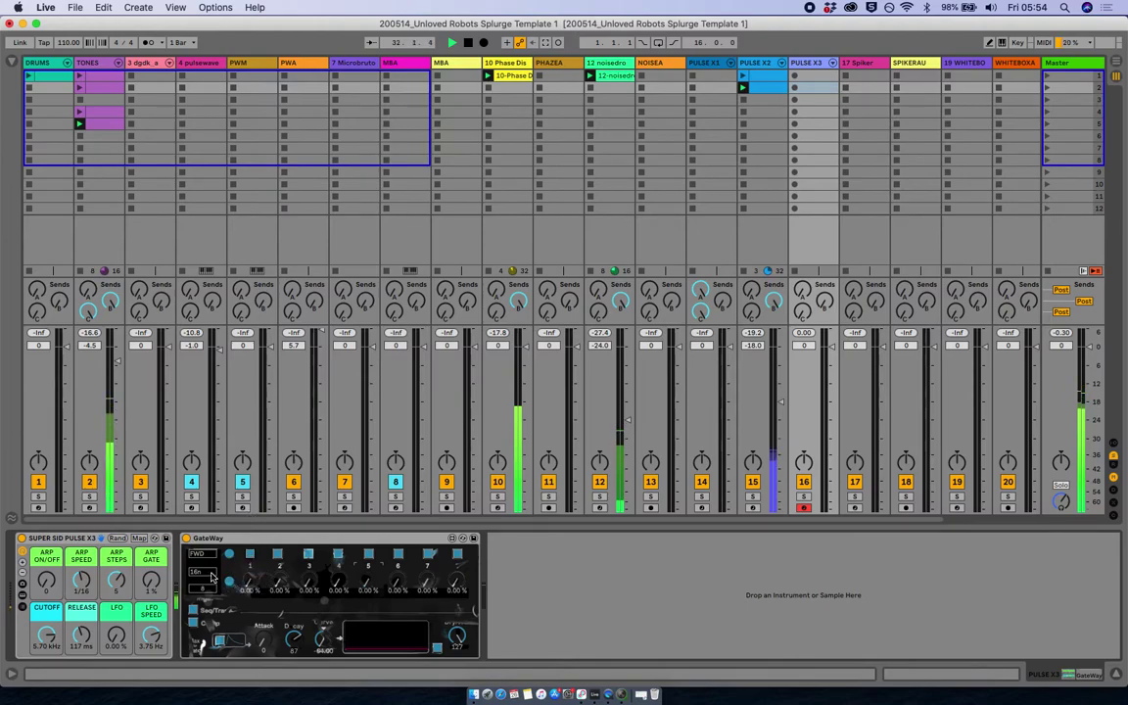
pyautogui.click(229, 555)
pyautogui.click(249, 554)
pyautogui.click(304, 555)
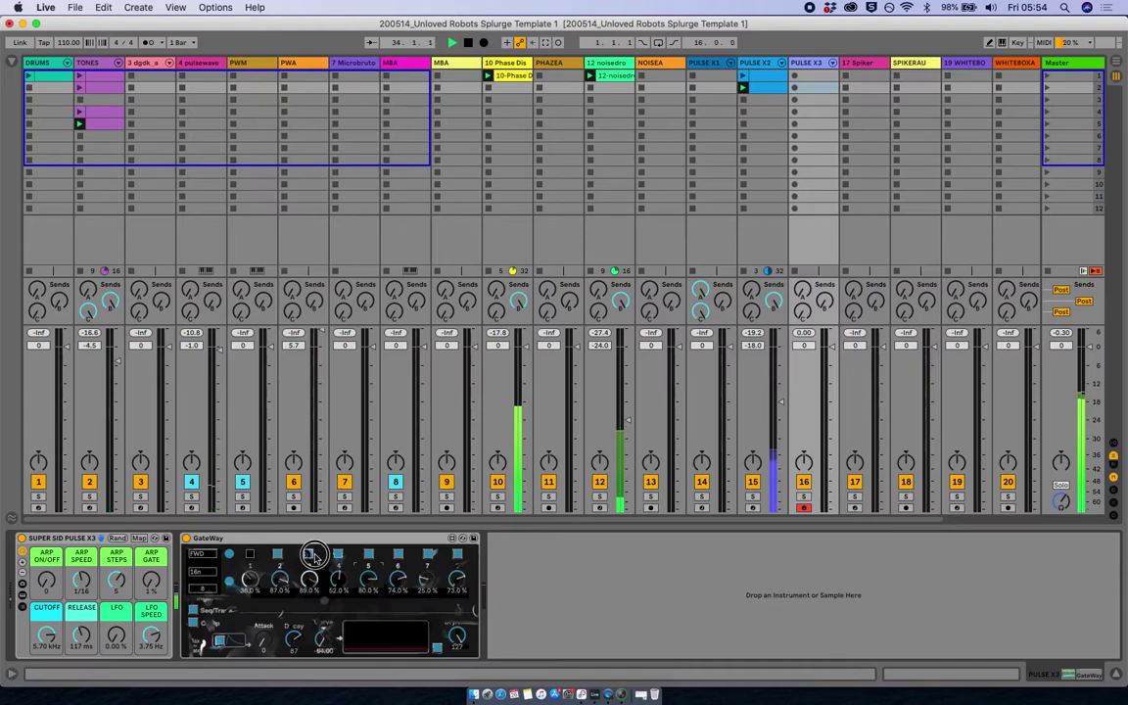
pyautogui.click(250, 554)
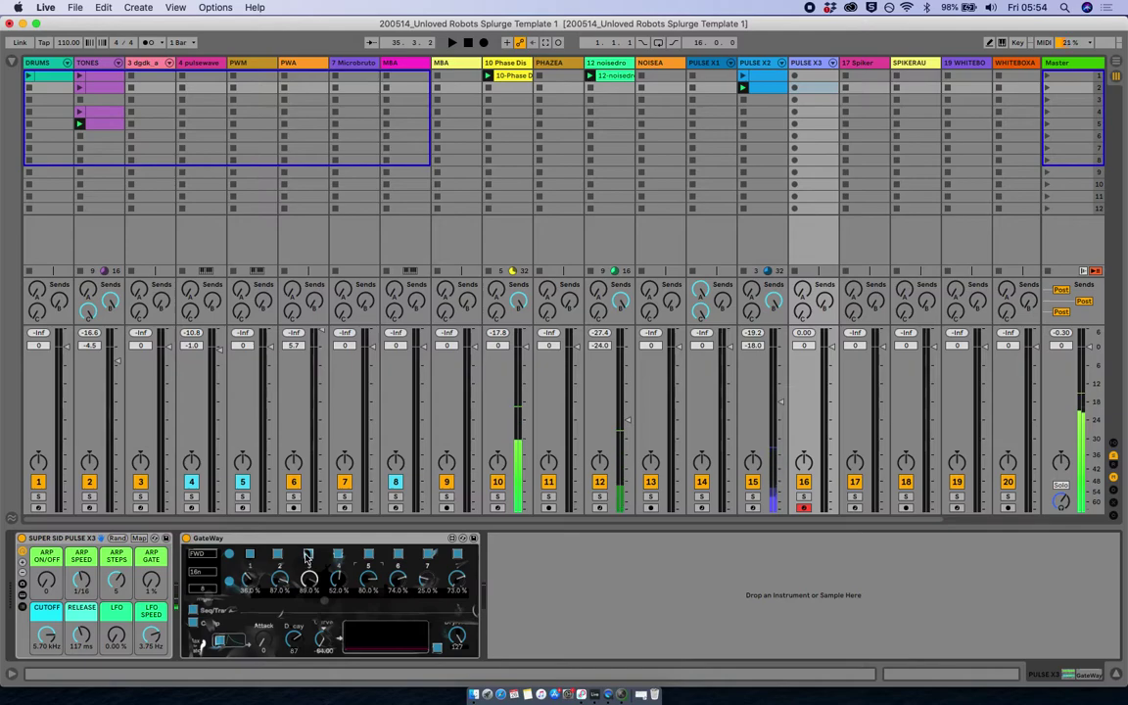
pyautogui.click(309, 555)
# - Restart playback and set PULSE X3's volume to -17.0 dB
pyautogui.press('space')
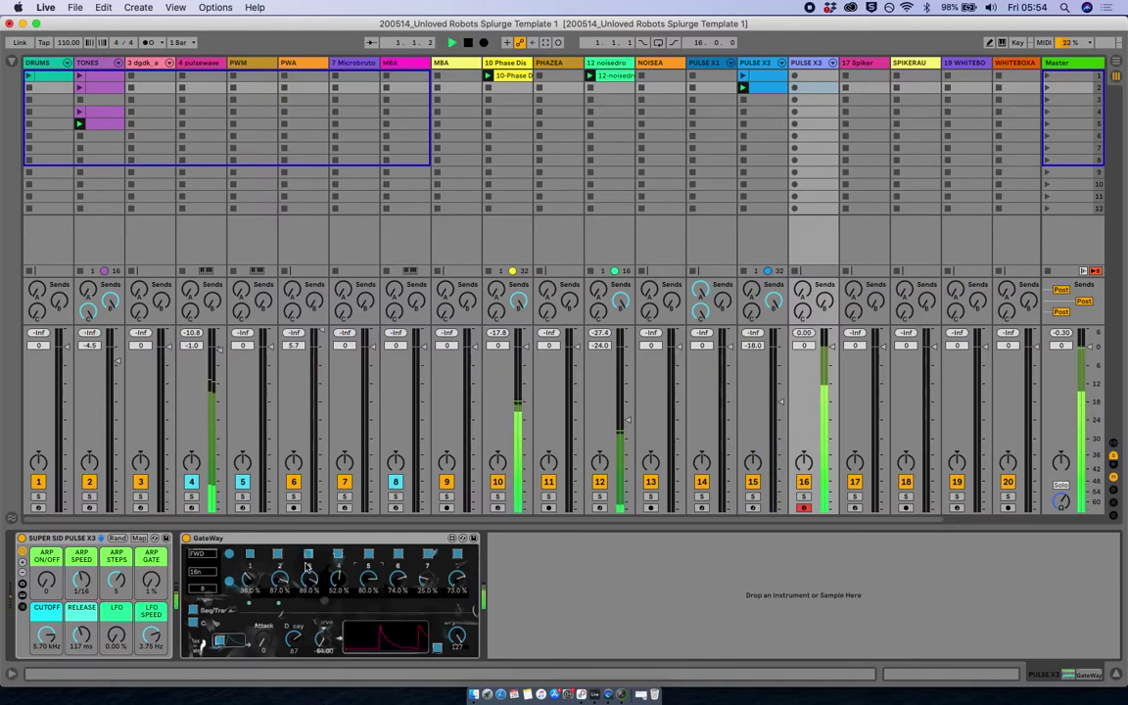
pyautogui.moveTo(831, 348); pyautogui.dragTo(831, 384)
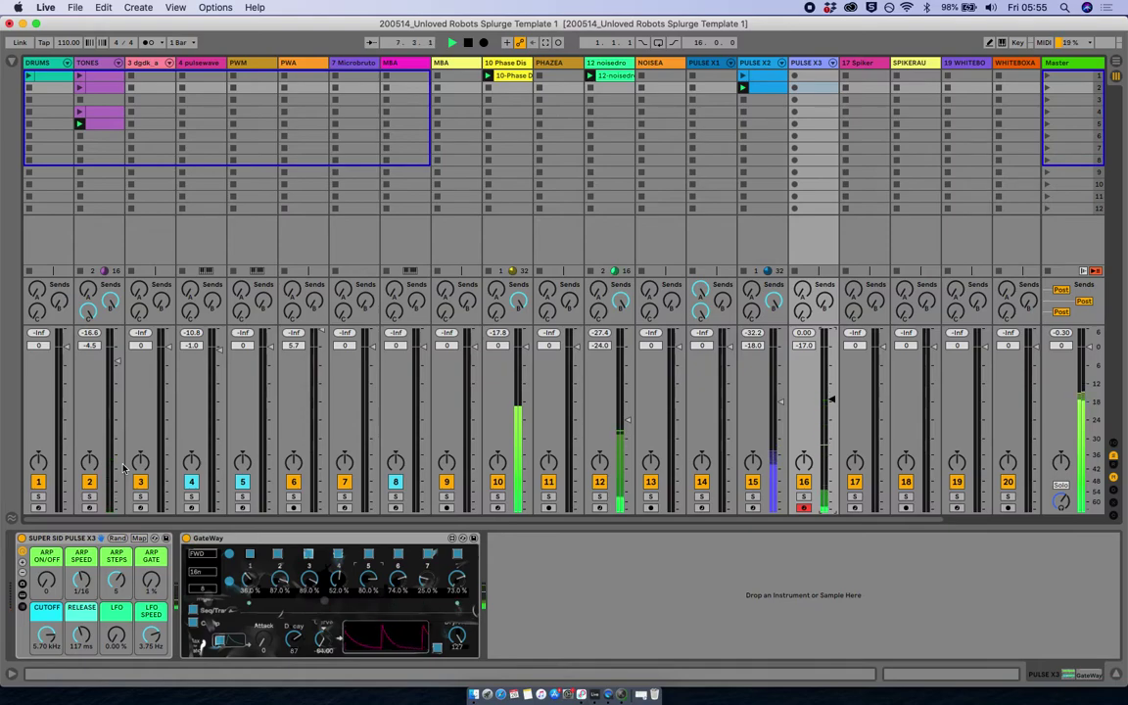
# - Switch on the SUPER SID PULSE X3 arpeggiator with gate 200 %, release 60.0 s and cutoff about 99 Hz
pyautogui.moveTo(46, 584); pyautogui.dragTo(46, 489)
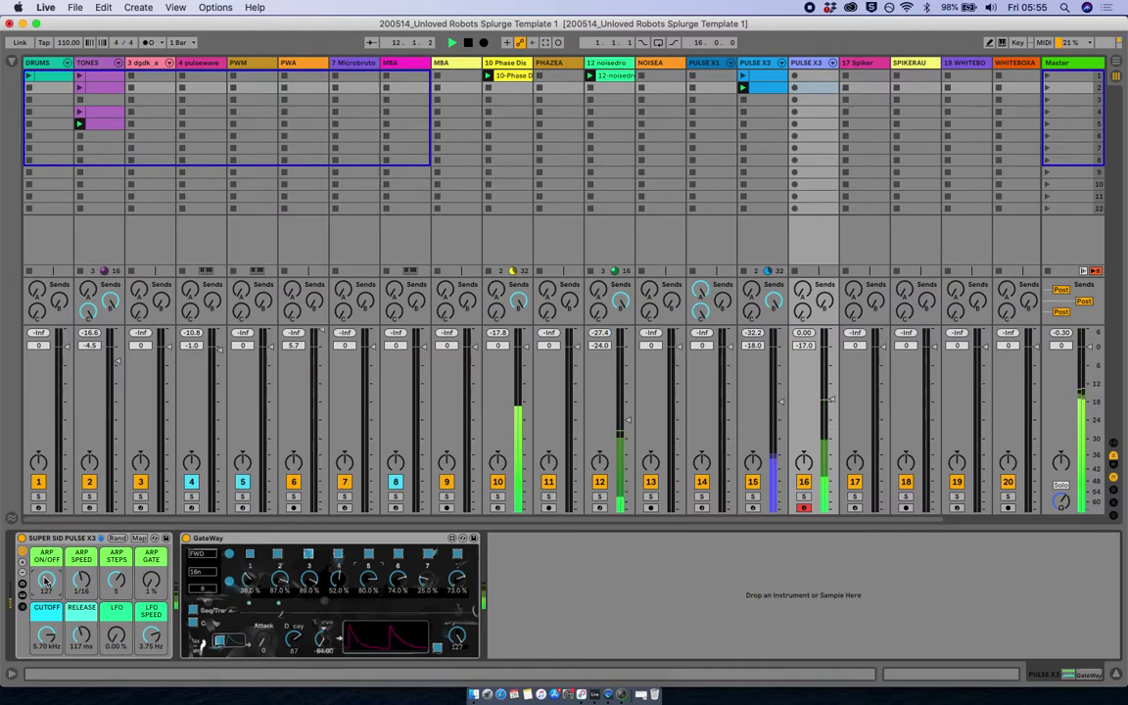
pyautogui.moveTo(151, 580); pyautogui.dragTo(145, 521)
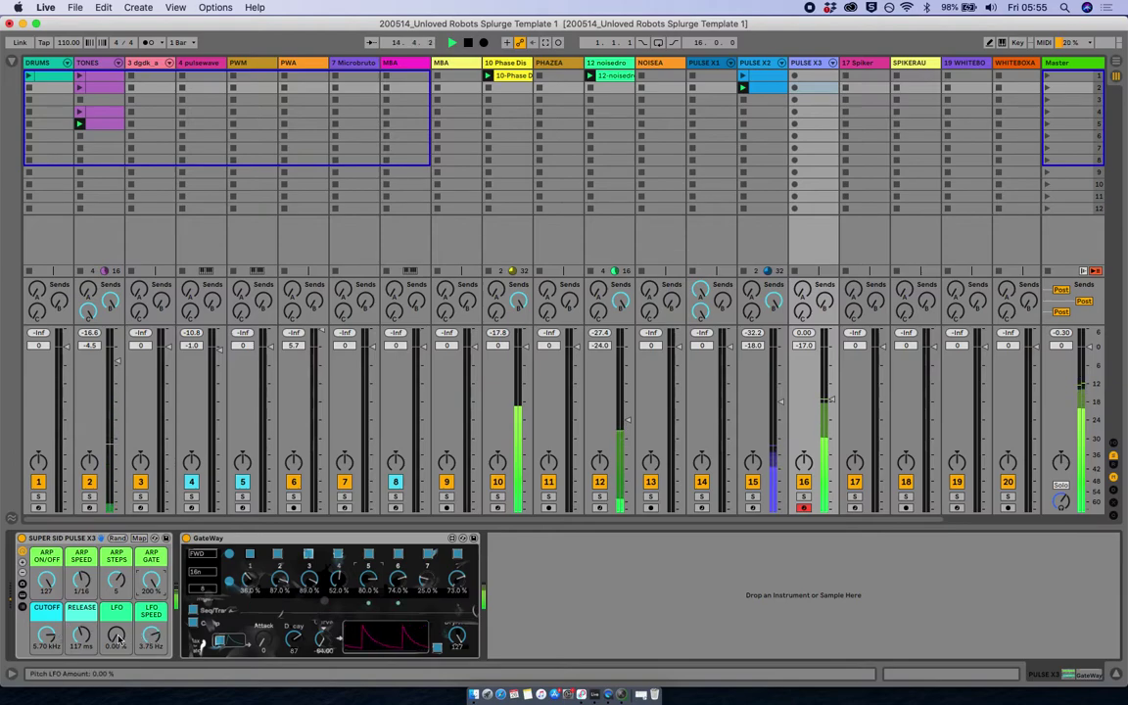
pyautogui.moveTo(81, 637); pyautogui.dragTo(78, 574)
pyautogui.moveTo(47, 636); pyautogui.dragTo(47, 692)
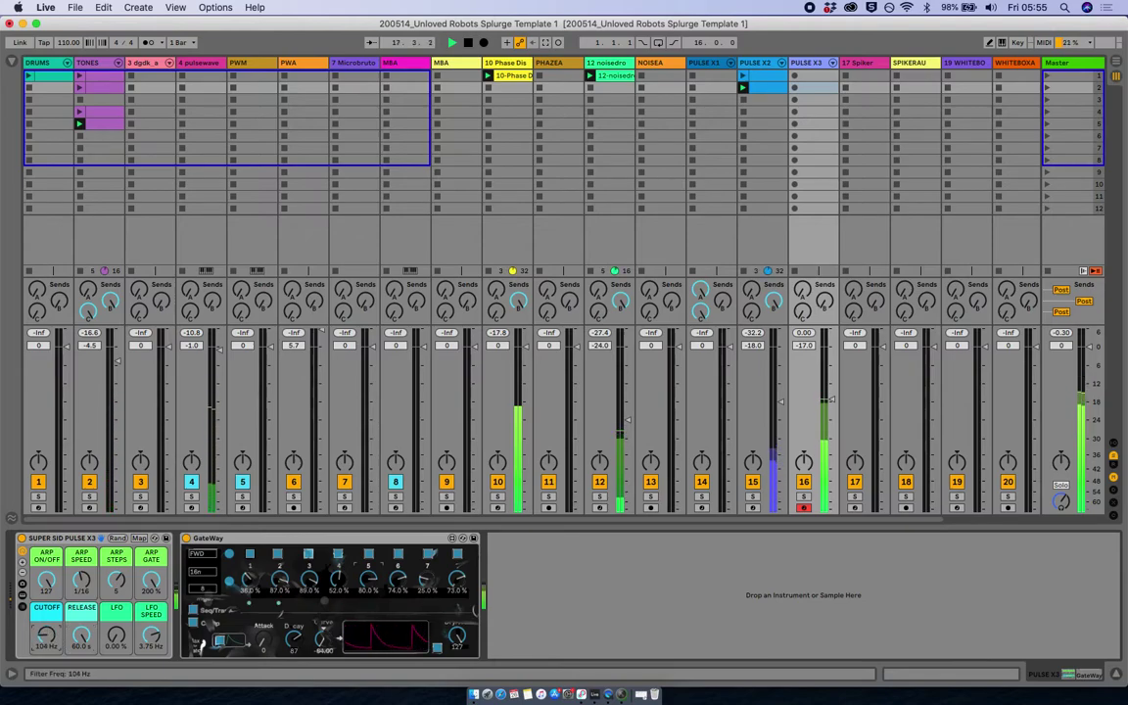
pyautogui.moveTo(47, 692); pyautogui.dragTo(47, 697)
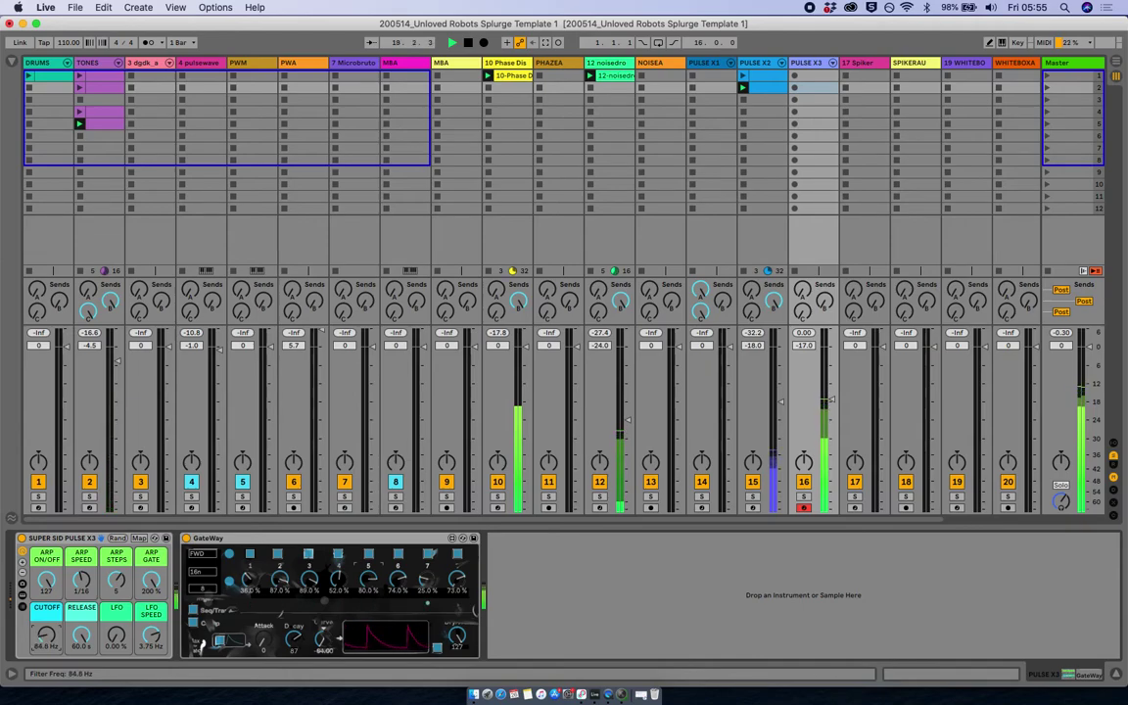
pyautogui.moveTo(117, 637); pyautogui.dragTo(117, 613)
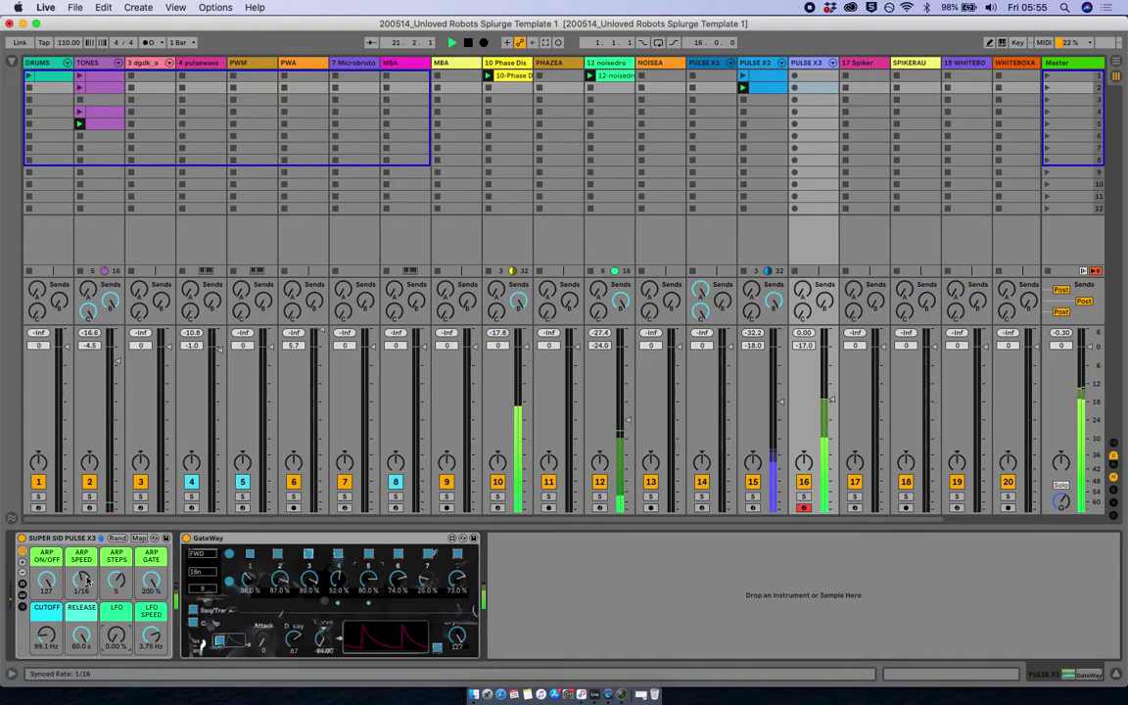
# - Solo PULSE X3, restart playback and set the rack's cutoff to 30.0 Hz
pyautogui.click(805, 497)
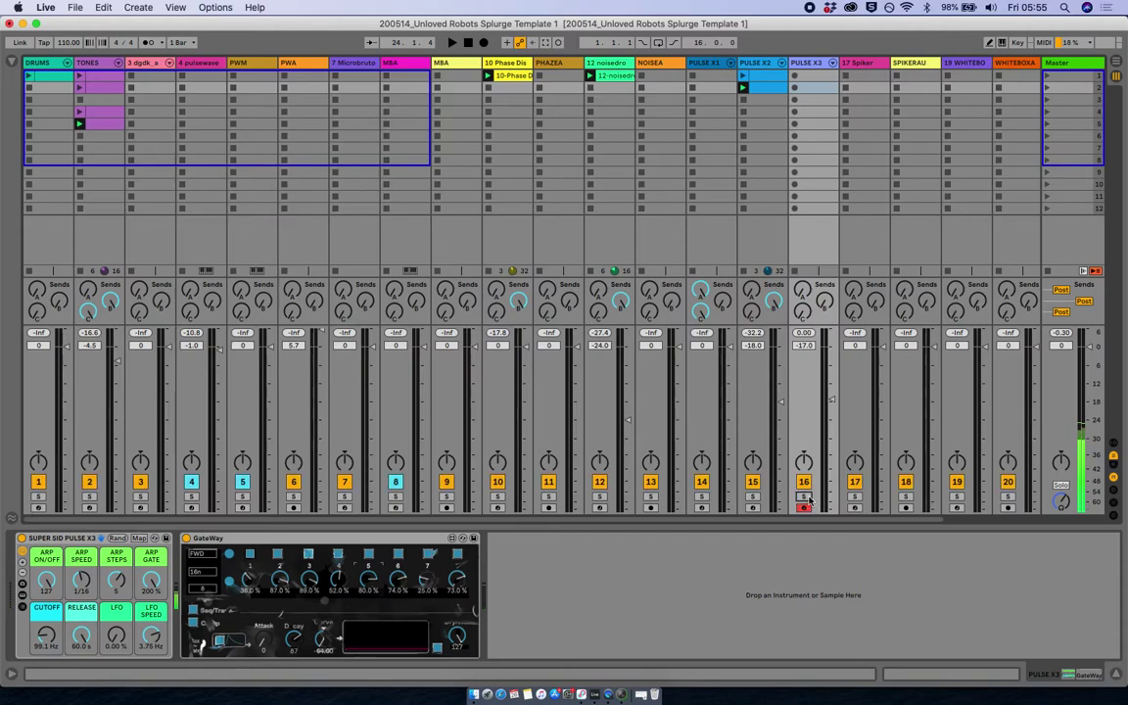
pyautogui.press('space')
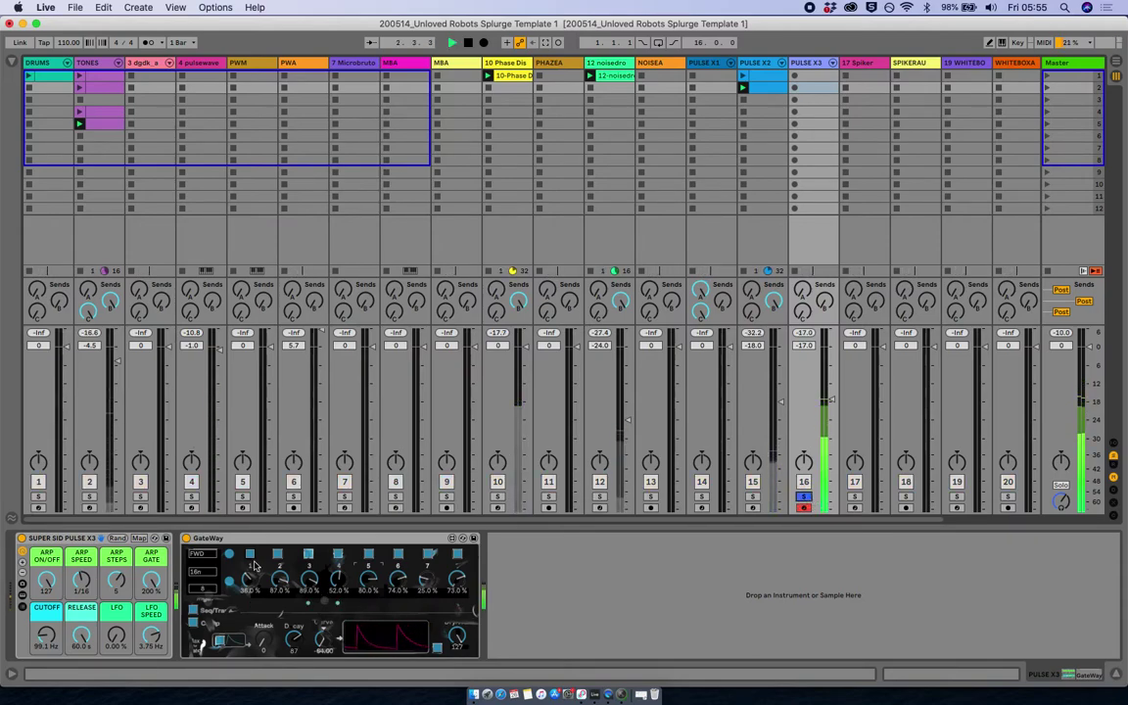
pyautogui.moveTo(95, 643); pyautogui.dragTo(95, 543)
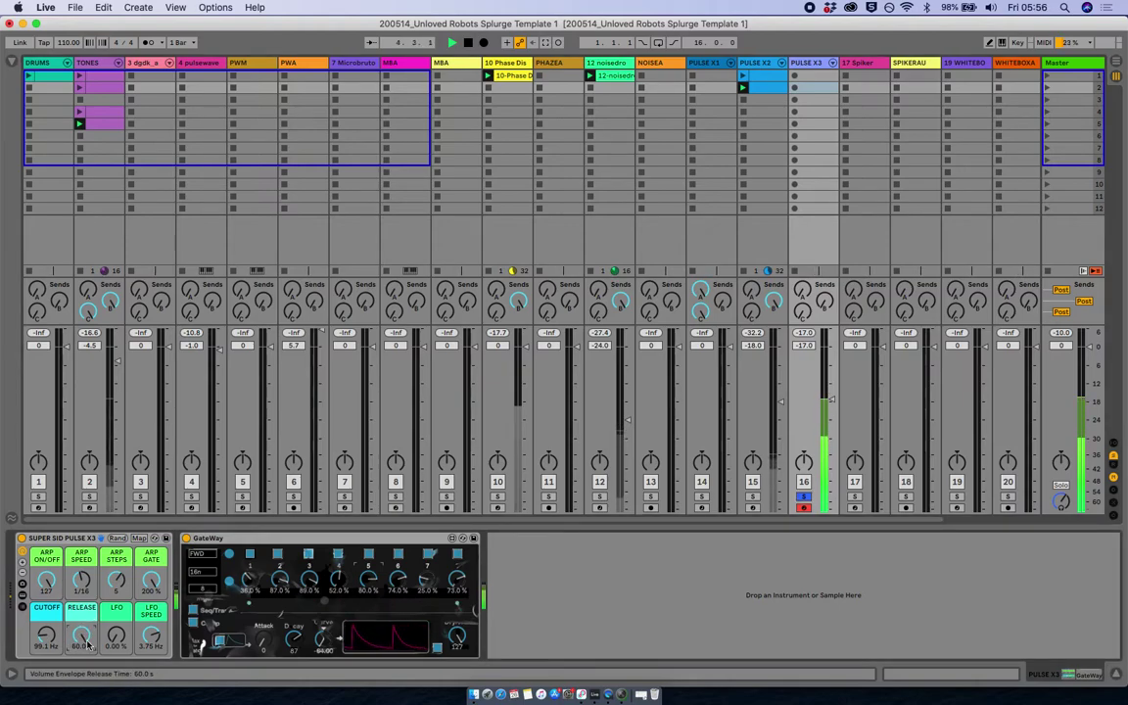
pyautogui.moveTo(44, 646); pyautogui.dragTo(44, 675)
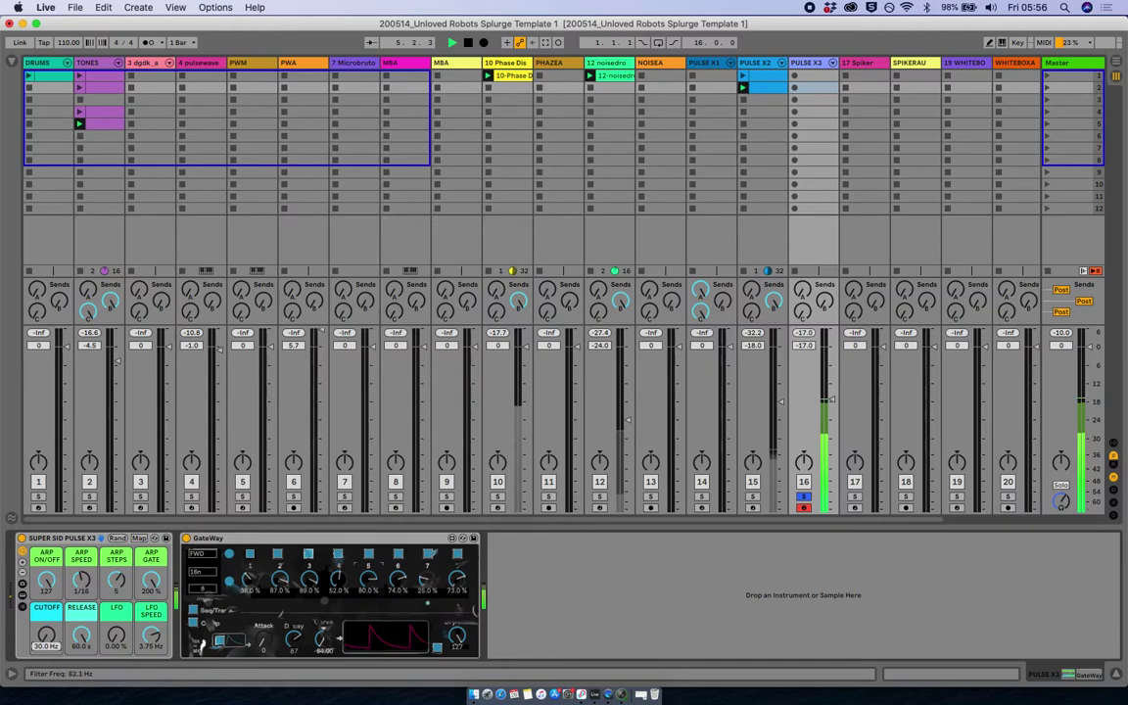
# - Show the rack's devices and shape a short drone sound with sustain -inf dB, decay about 55 ms and cutoff 22.0 kHz
pyautogui.click(23, 595)
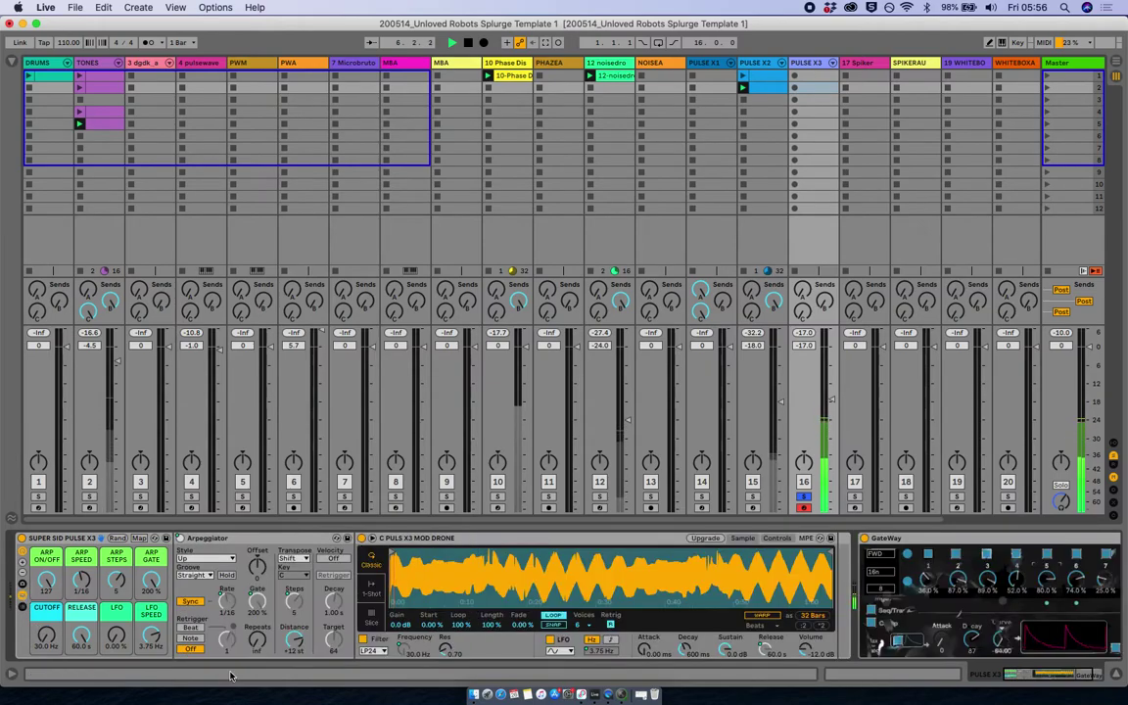
pyautogui.moveTo(725, 649); pyautogui.dragTo(725, 695)
pyautogui.moveTo(684, 649); pyautogui.dragTo(685, 674)
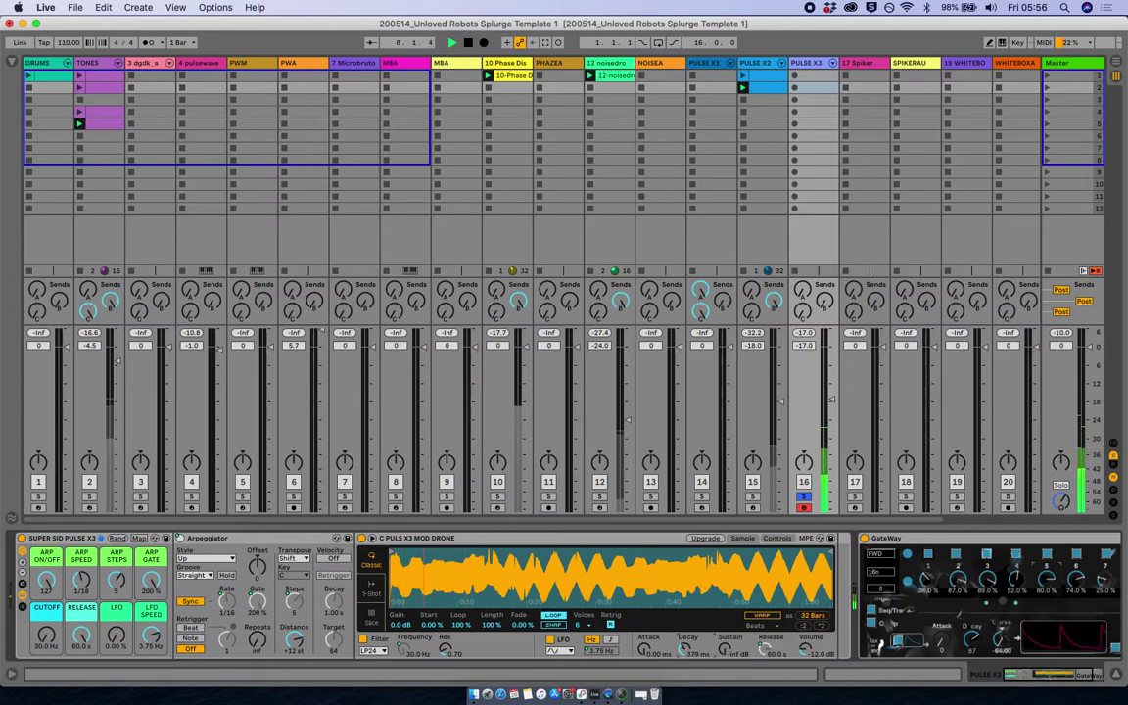
pyautogui.moveTo(42, 644); pyautogui.dragTo(42, 568)
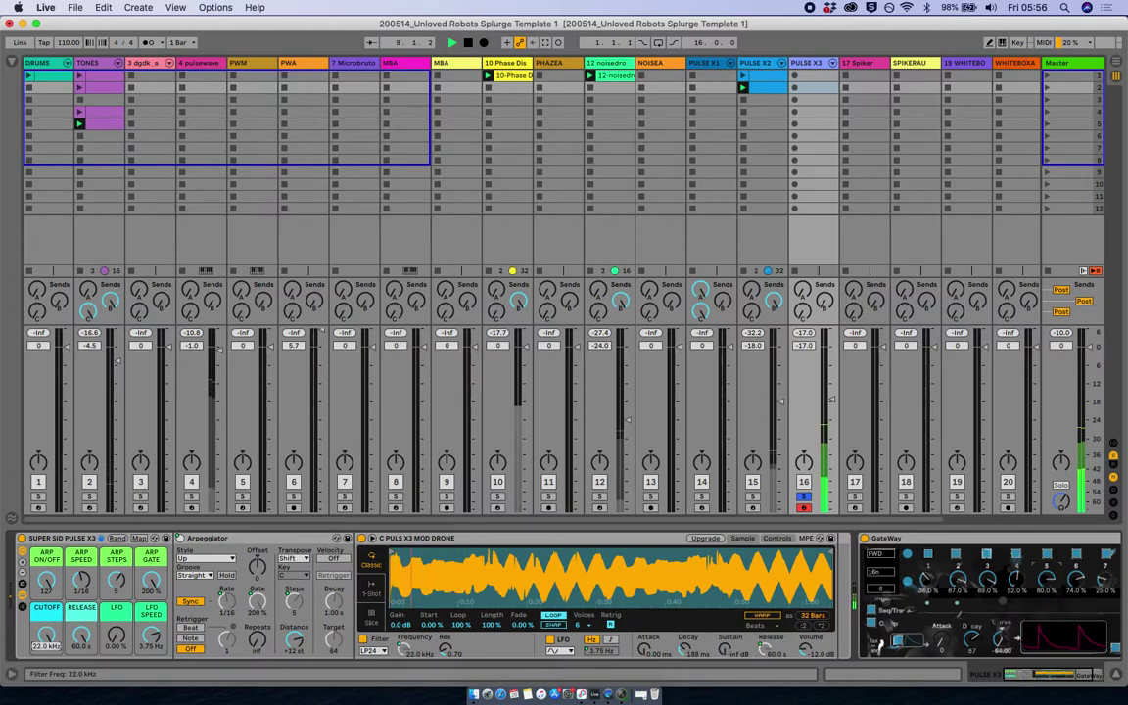
pyautogui.moveTo(686, 648); pyautogui.dragTo(685, 666)
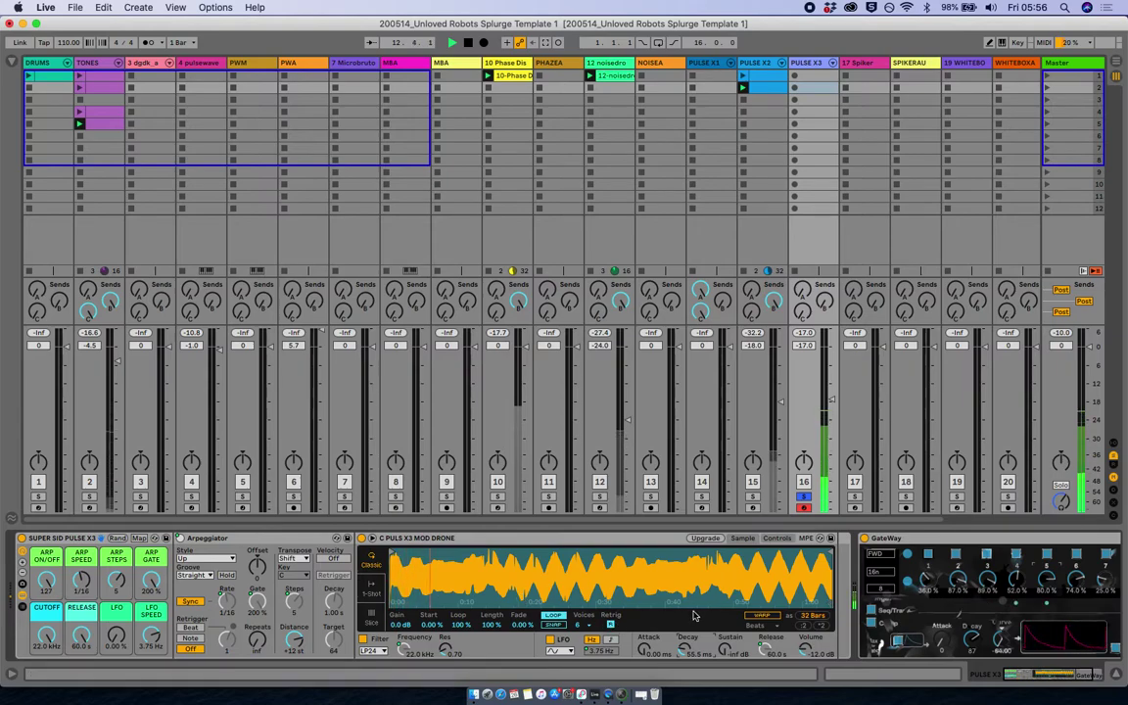
# - Warp the PULSE X3 drone sample in Texture mode and set its decay to about 224 ms
pyautogui.click(760, 616)
pyautogui.click(755, 625)
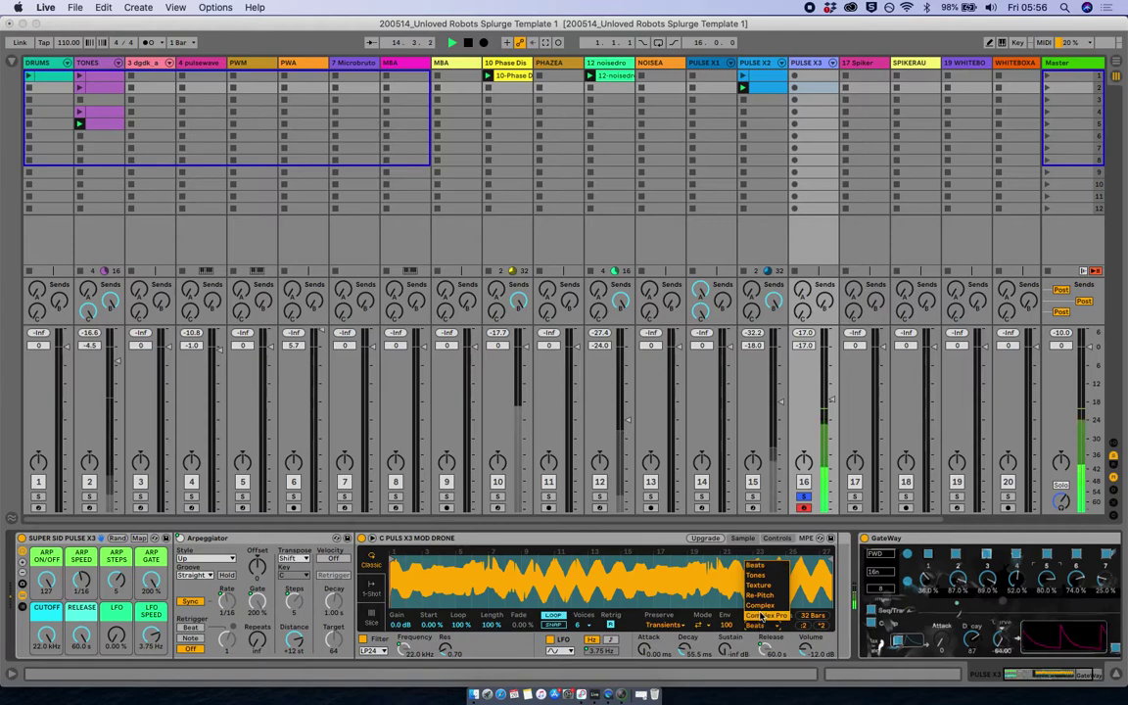
pyautogui.click(755, 586)
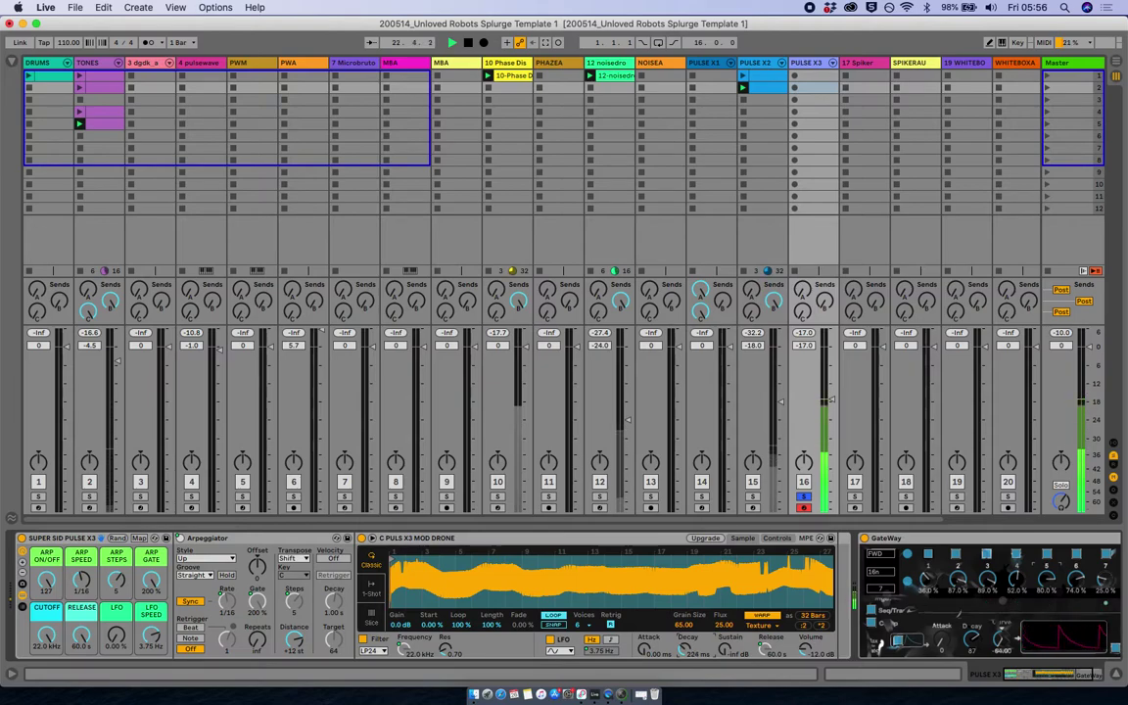
pyautogui.press('space')
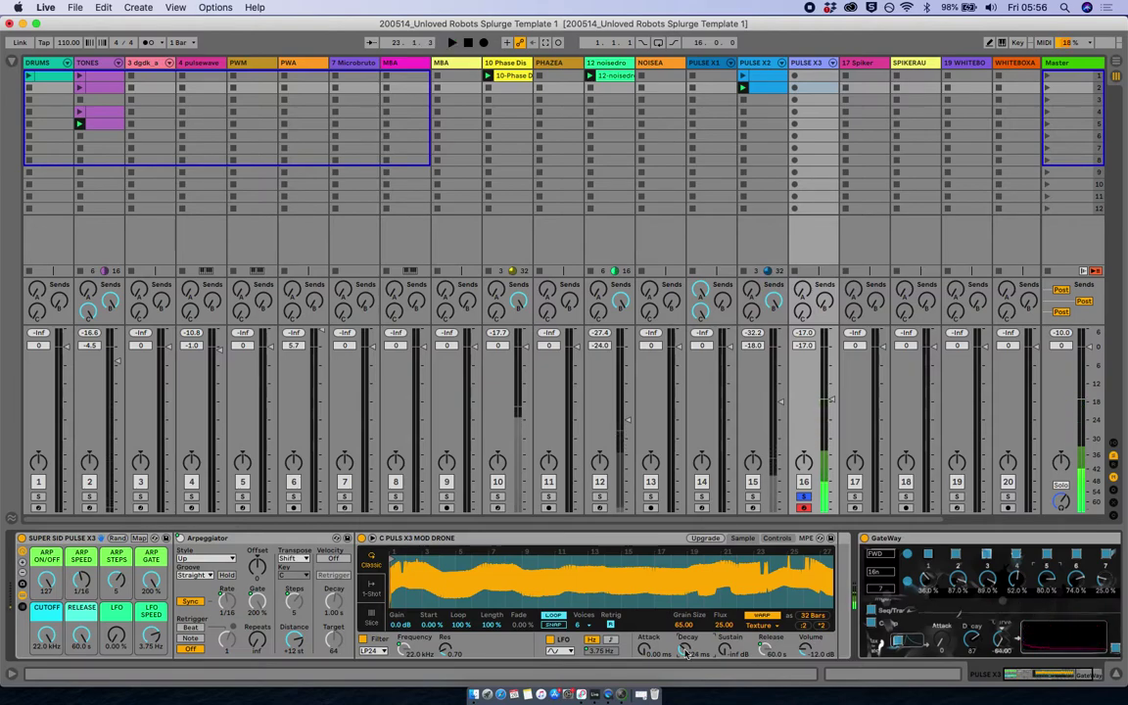
# - Unsolo PULSE X3, restart playback and stop the noisedrone and TONES clips
pyautogui.click(803, 497)
pyautogui.press('space')
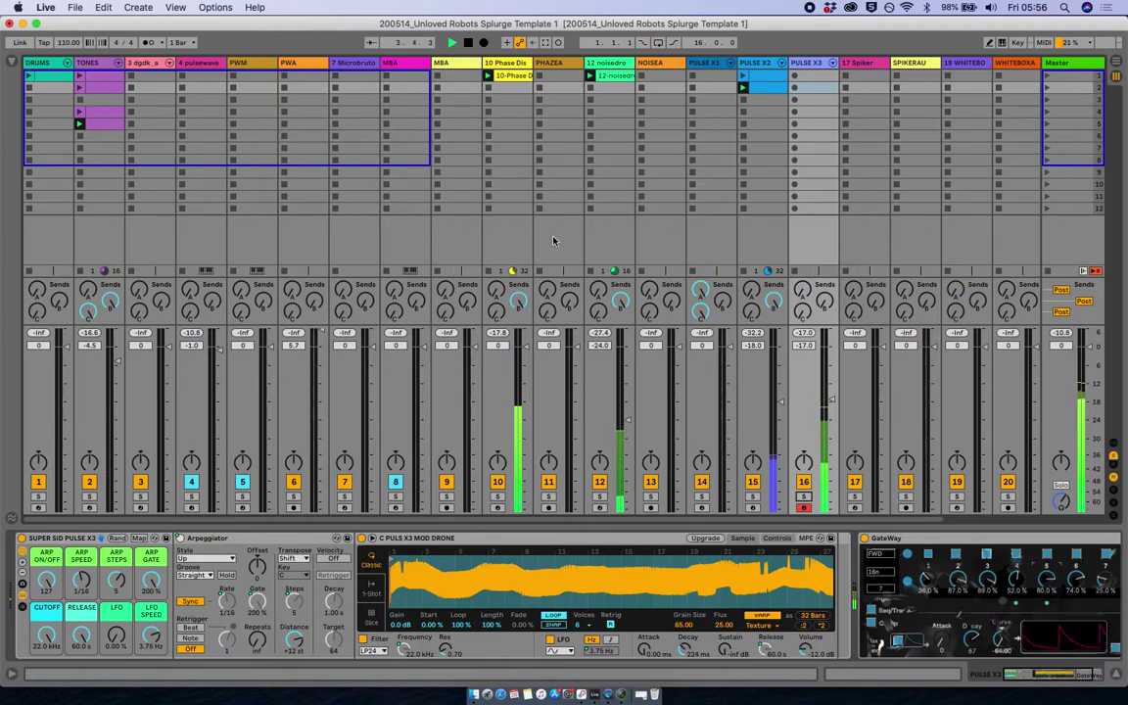
pyautogui.click(590, 88)
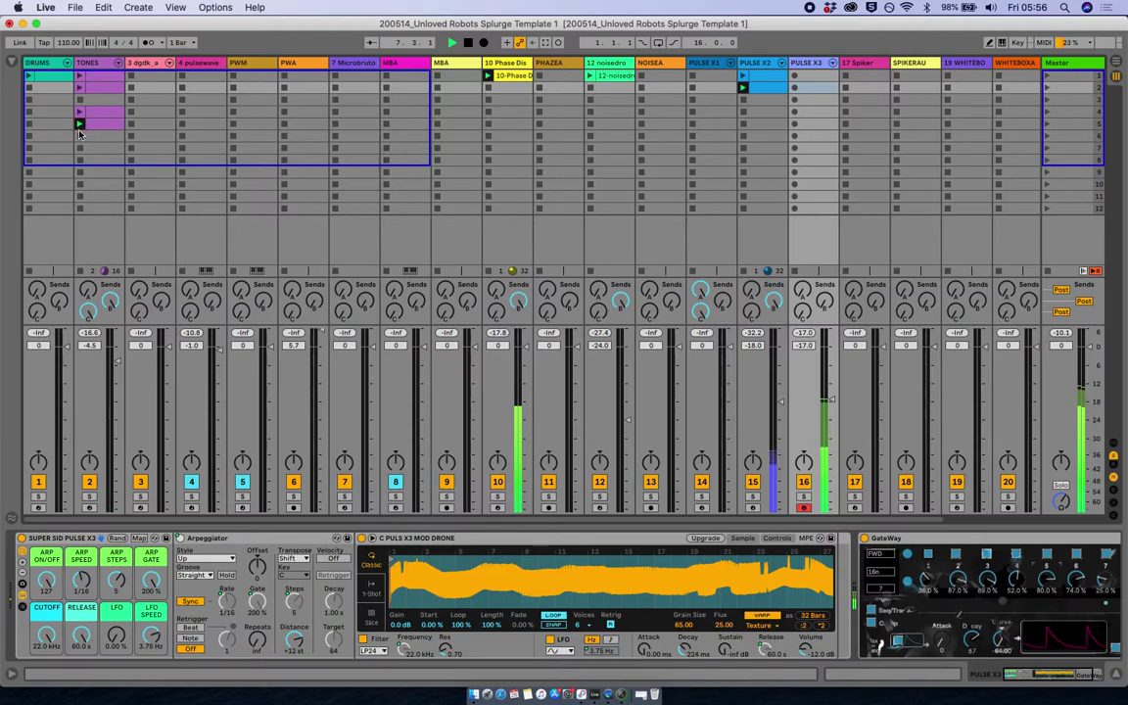
# - Set the PULSE X3 rack's cutoff to 30.0 Hz and undo the last resonance change
pyautogui.moveTo(45, 619); pyautogui.dragTo(45, 672)
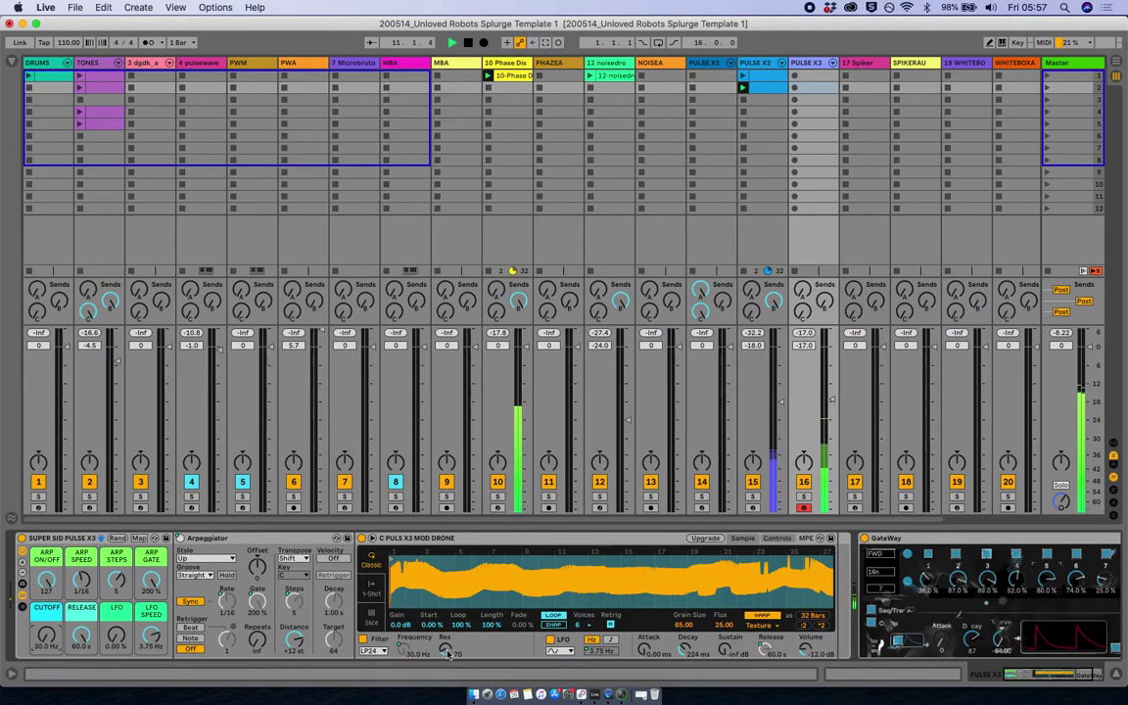
pyautogui.press('super+z')
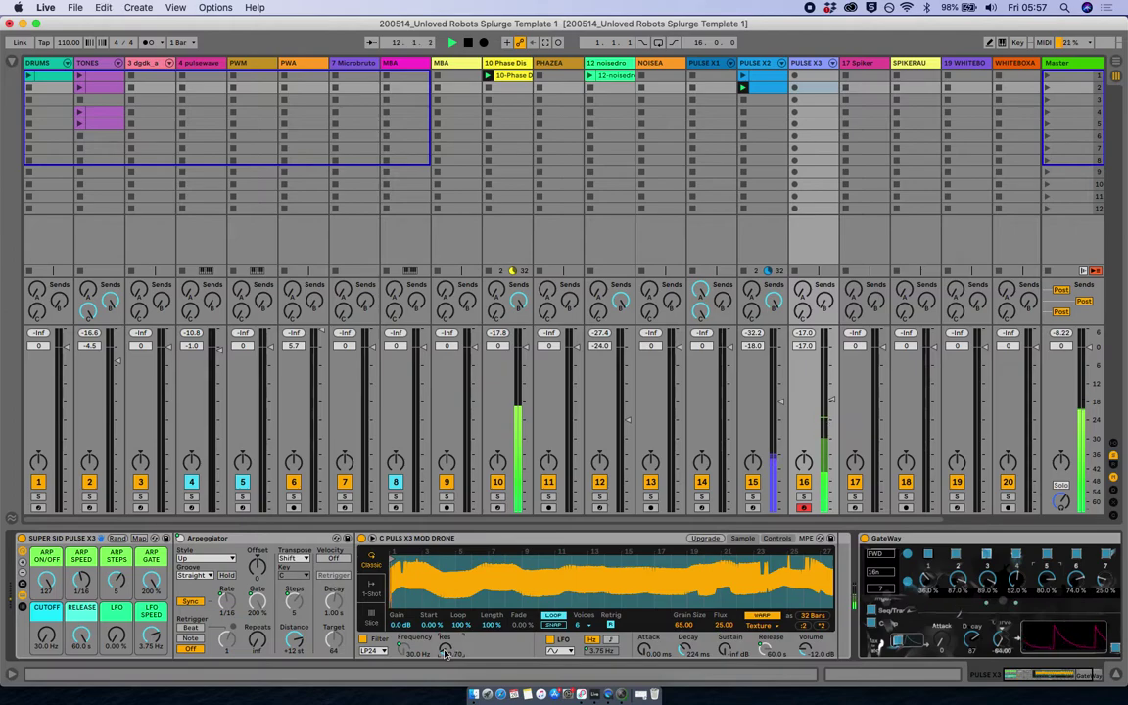
pyautogui.hscroll(12, 567, 591)
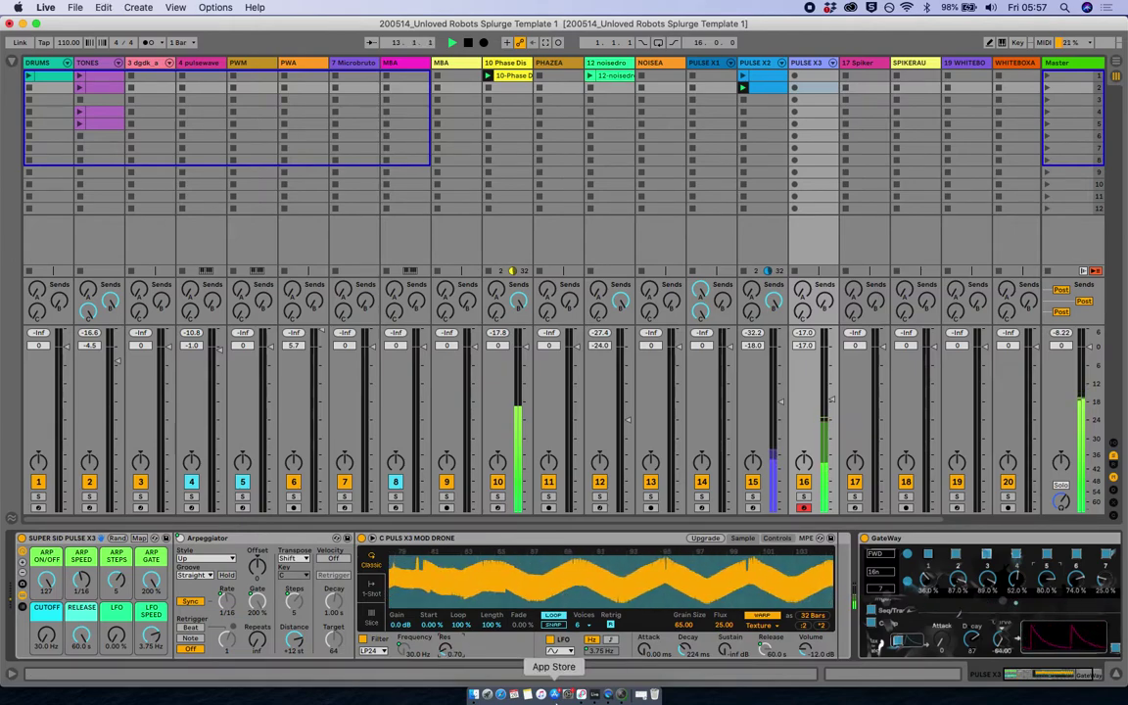
pyautogui.hscroll(5, 544, 649)
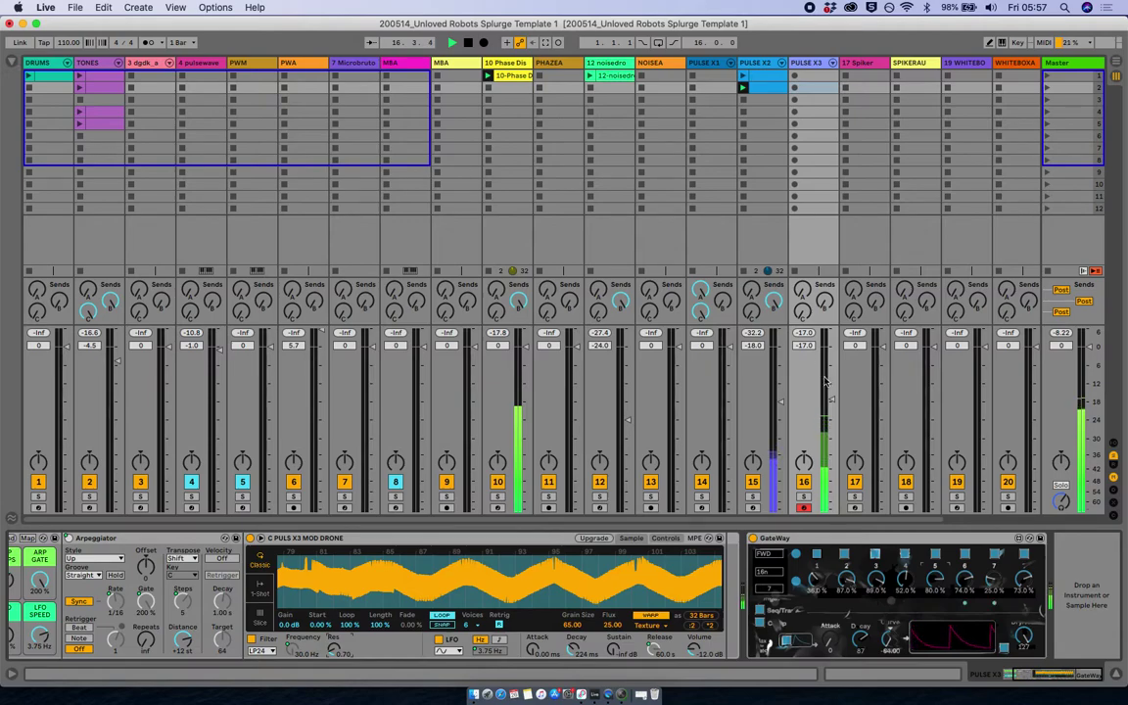
# - Raise PULSE X3's volume to -9.2 dB and relaunch the noisedrone clip
pyautogui.moveTo(831, 399); pyautogui.dragTo(831, 374)
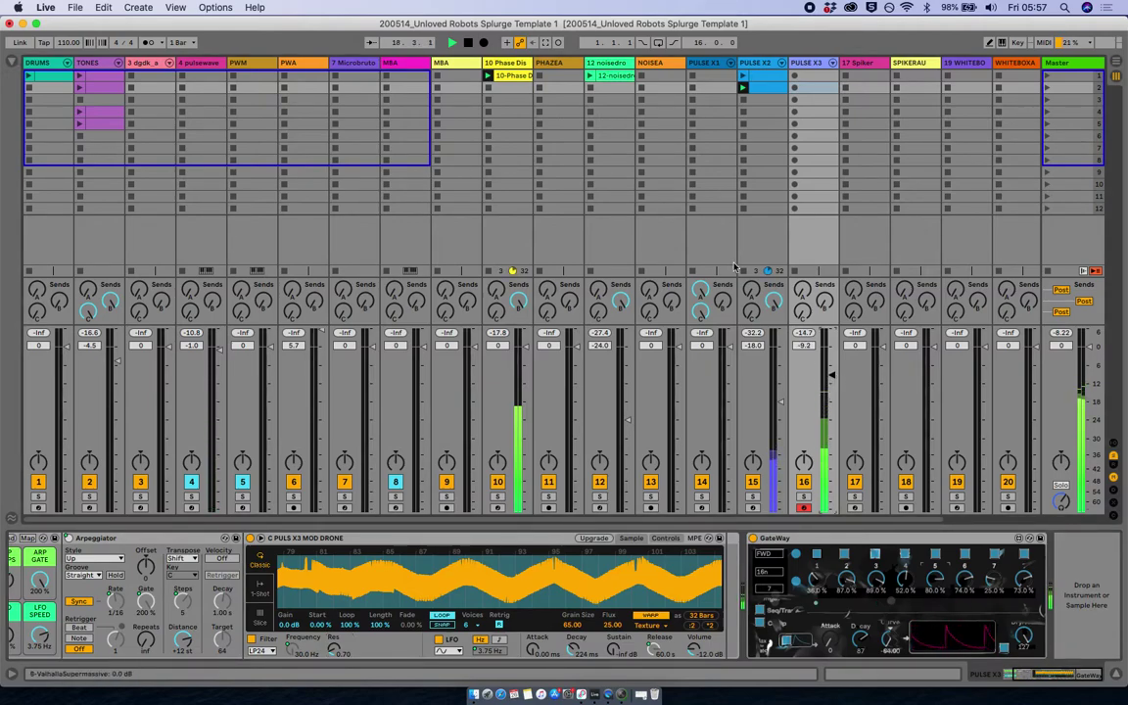
pyautogui.click(589, 81)
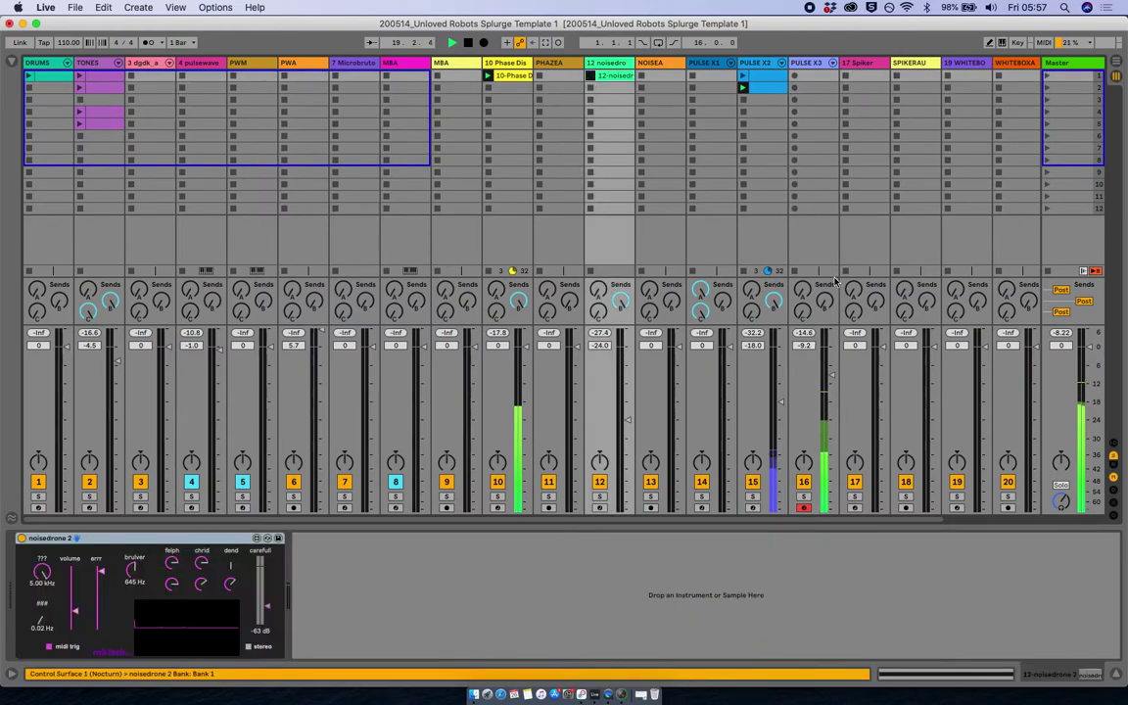
# - Try sending PULSE X3 to the ValhallaFreqEcho return, turn the send back down and set the track's volume to -6.3 dB
pyautogui.moveTo(803, 313); pyautogui.dragTo(803, 239)
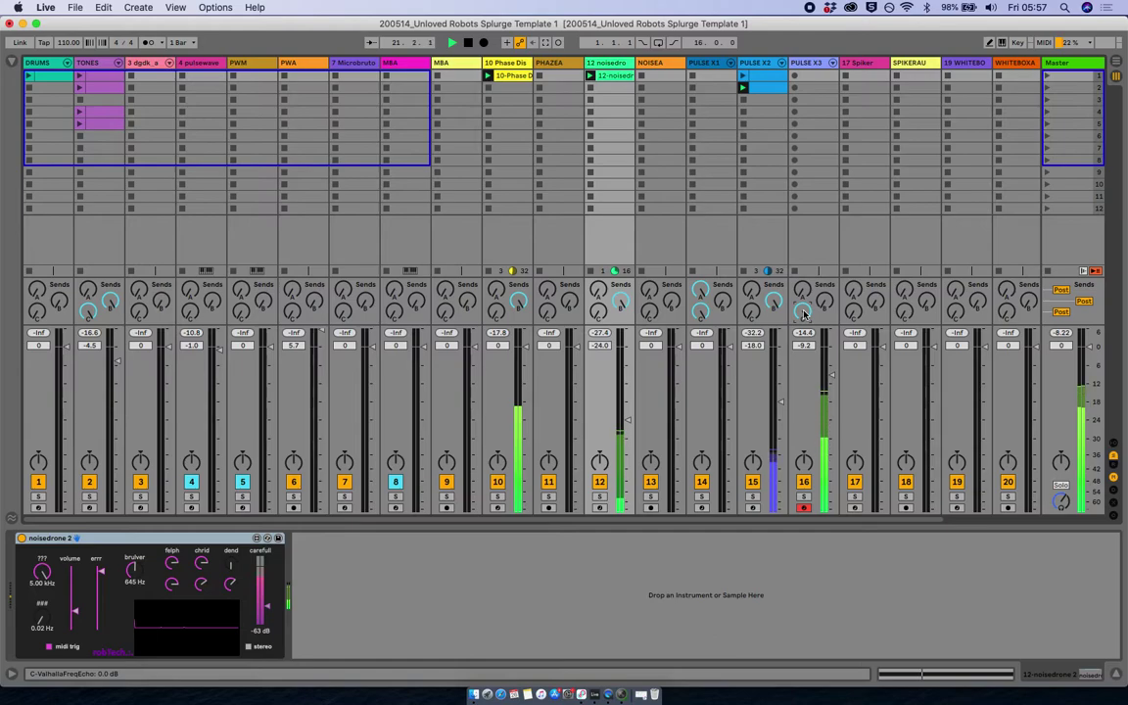
pyautogui.moveTo(802, 312); pyautogui.dragTo(803, 338)
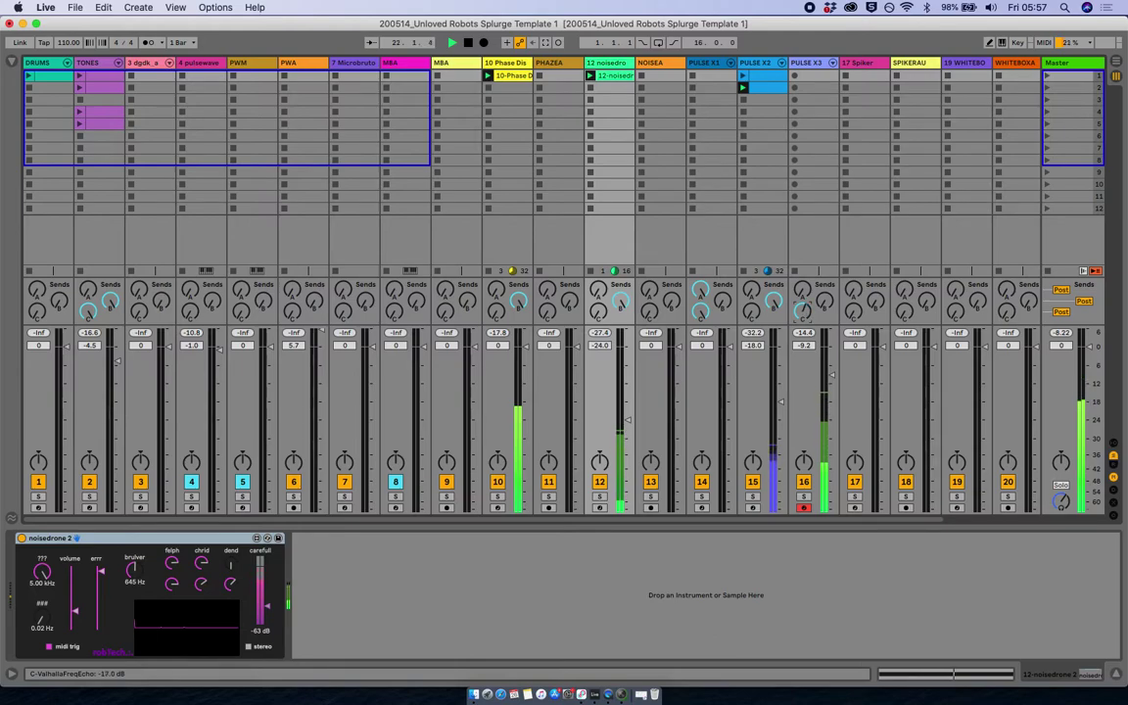
pyautogui.moveTo(802, 338); pyautogui.dragTo(803, 362)
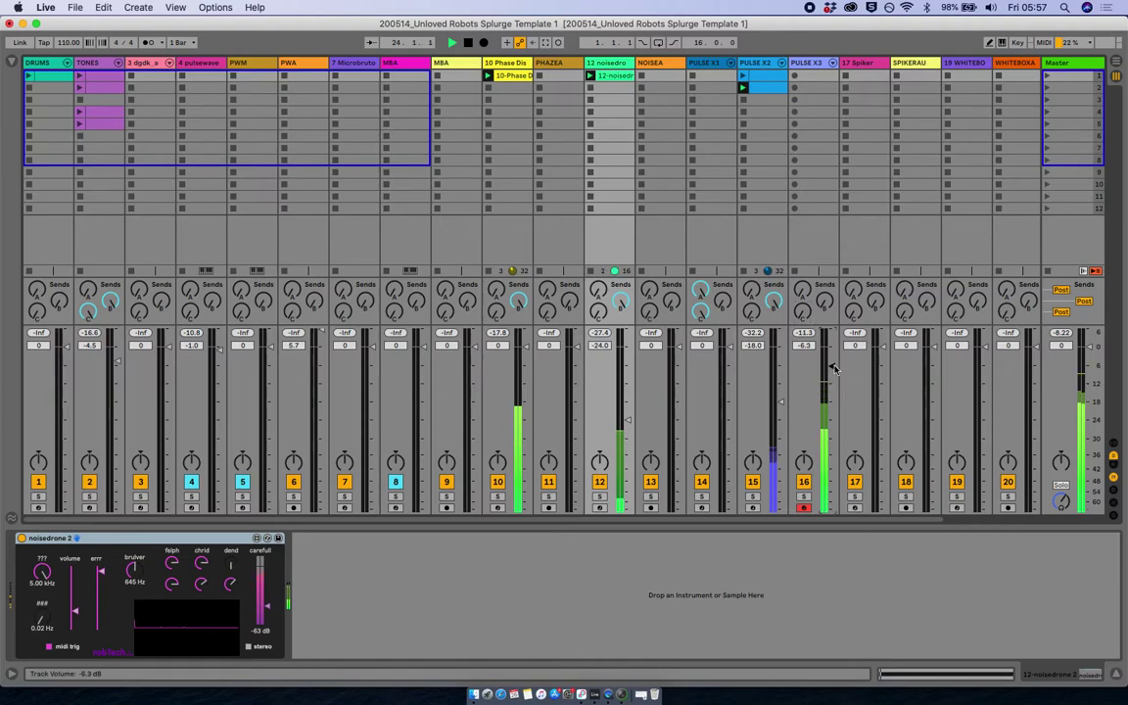
# - Record an 11-bar clip of a held E4 into PULSE X3's first slot, turn on the metronome and review the clip's notes
pyautogui.click(795, 78)
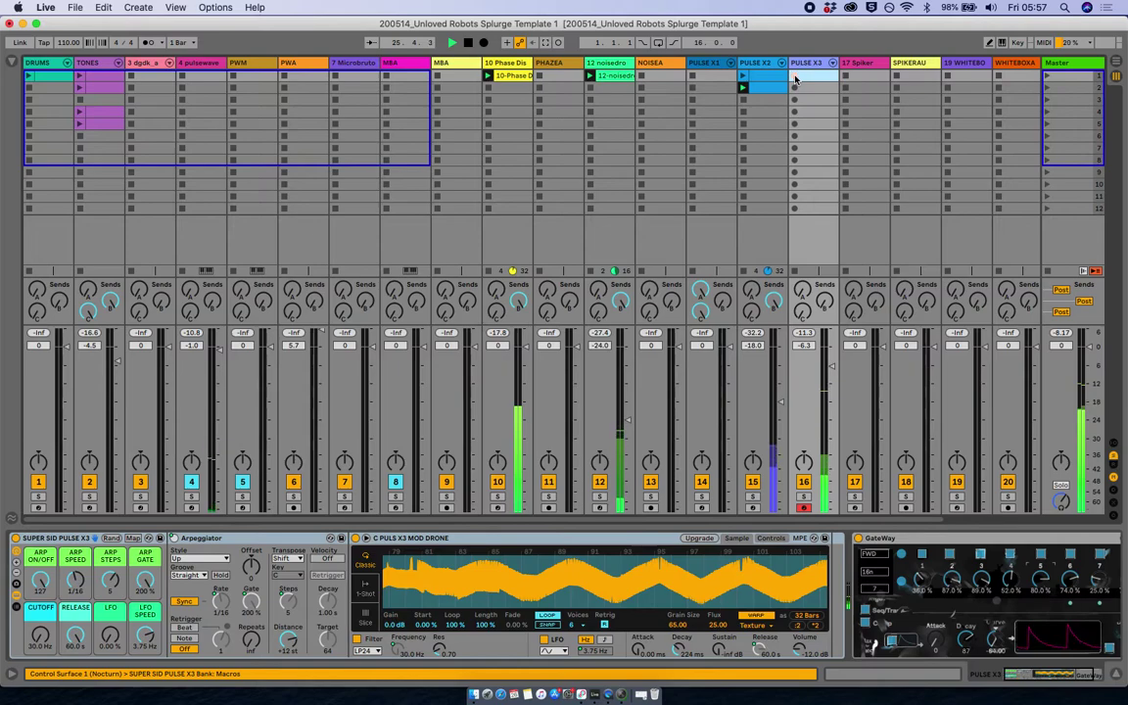
pyautogui.click(147, 44)
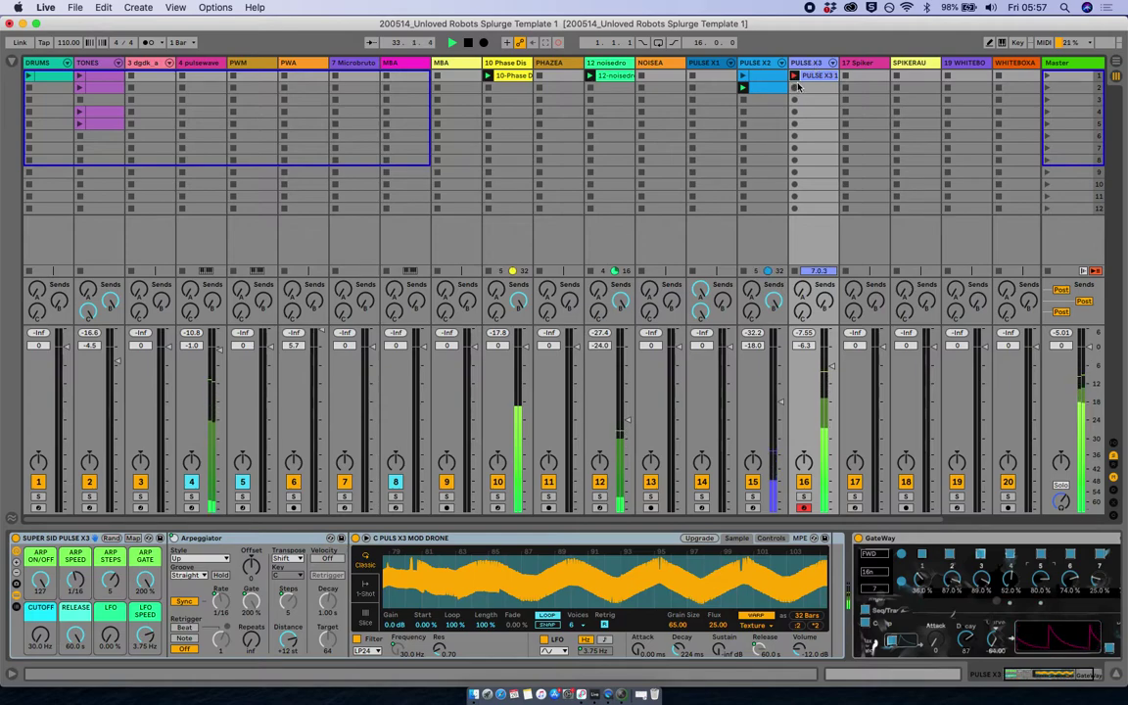
pyautogui.click(148, 43)
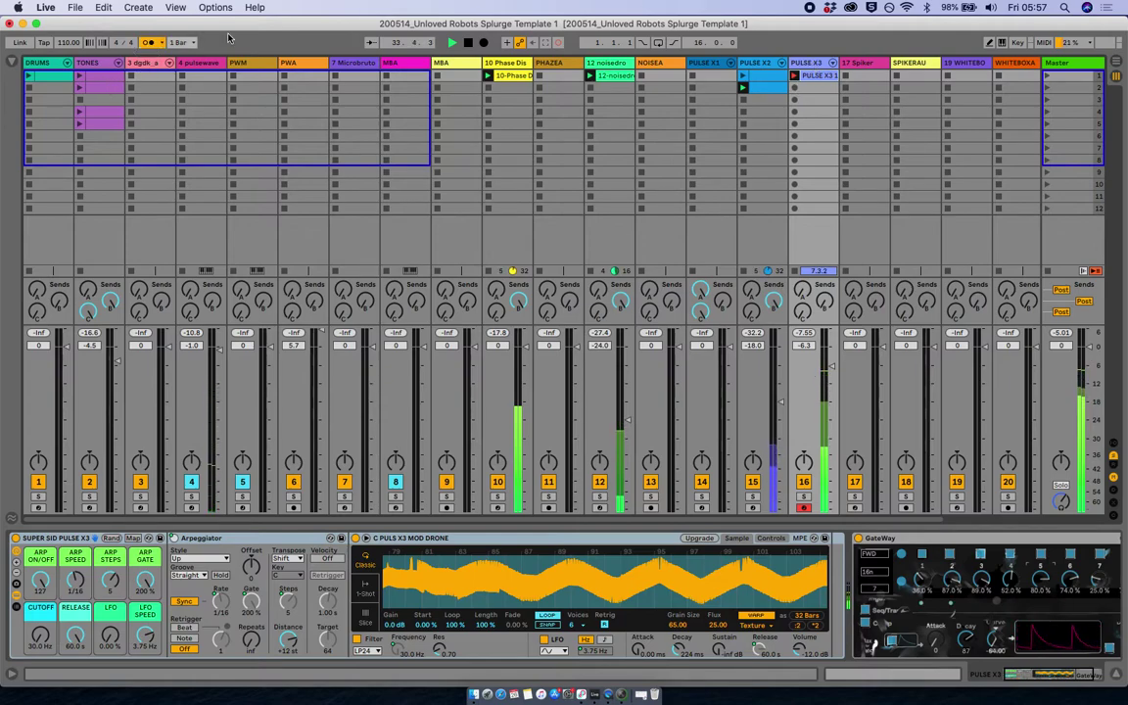
pyautogui.doubleClick(821, 76)
pyautogui.press('super+a')
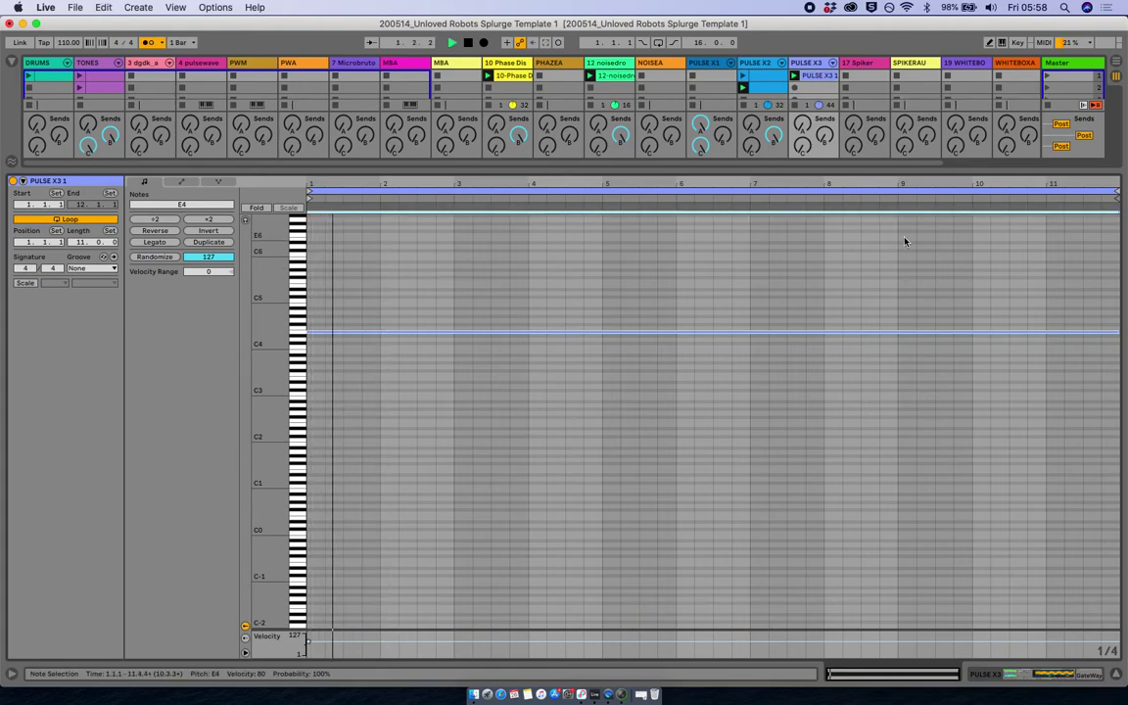
pyautogui.hotkey('shift', 'Tab')
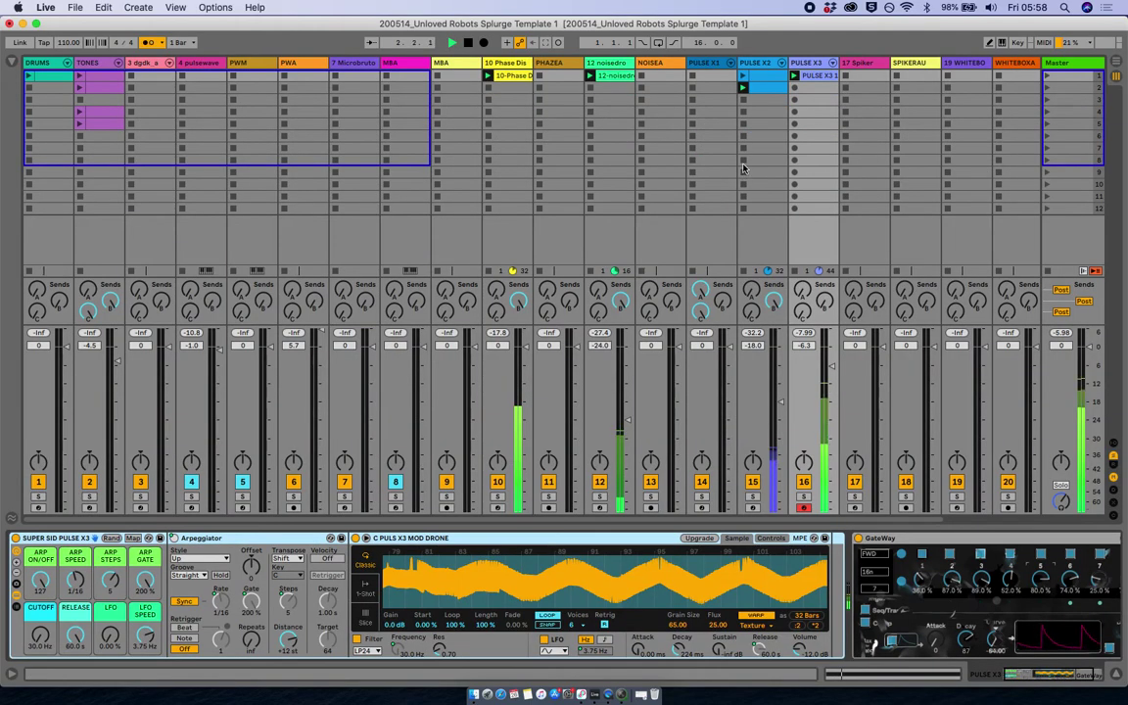
# - Stop the first PULSE X3 clip and record a looping two-bar clip into the track's second slot
pyautogui.click(794, 271)
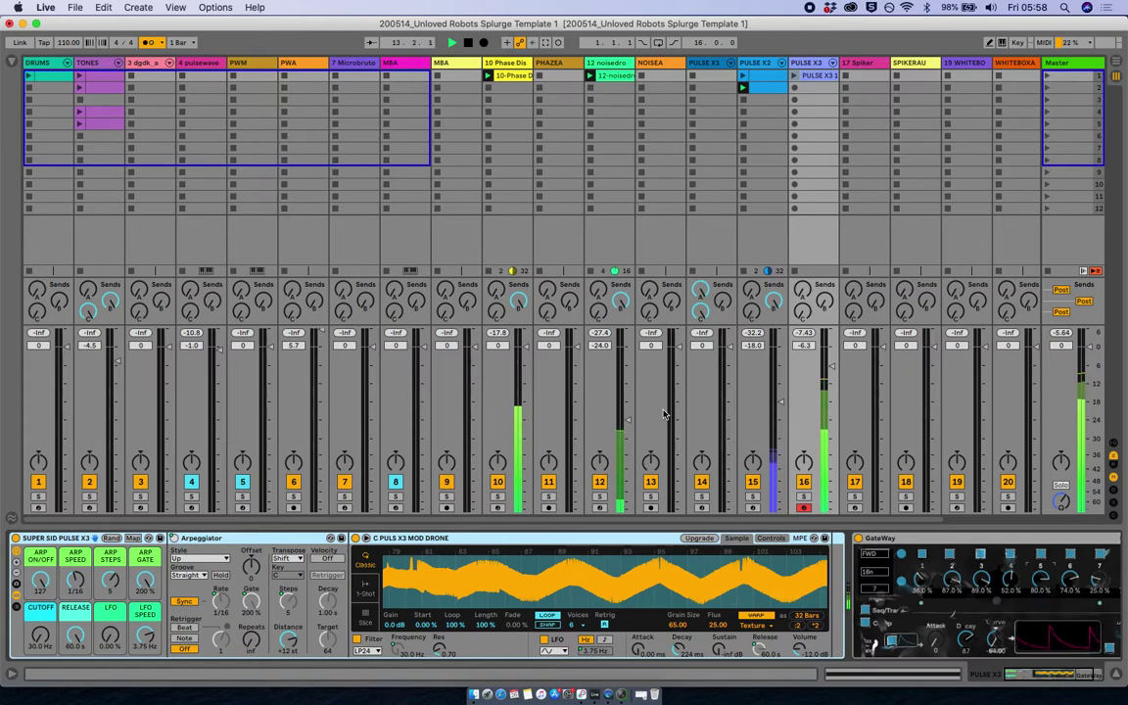
pyautogui.click(795, 89)
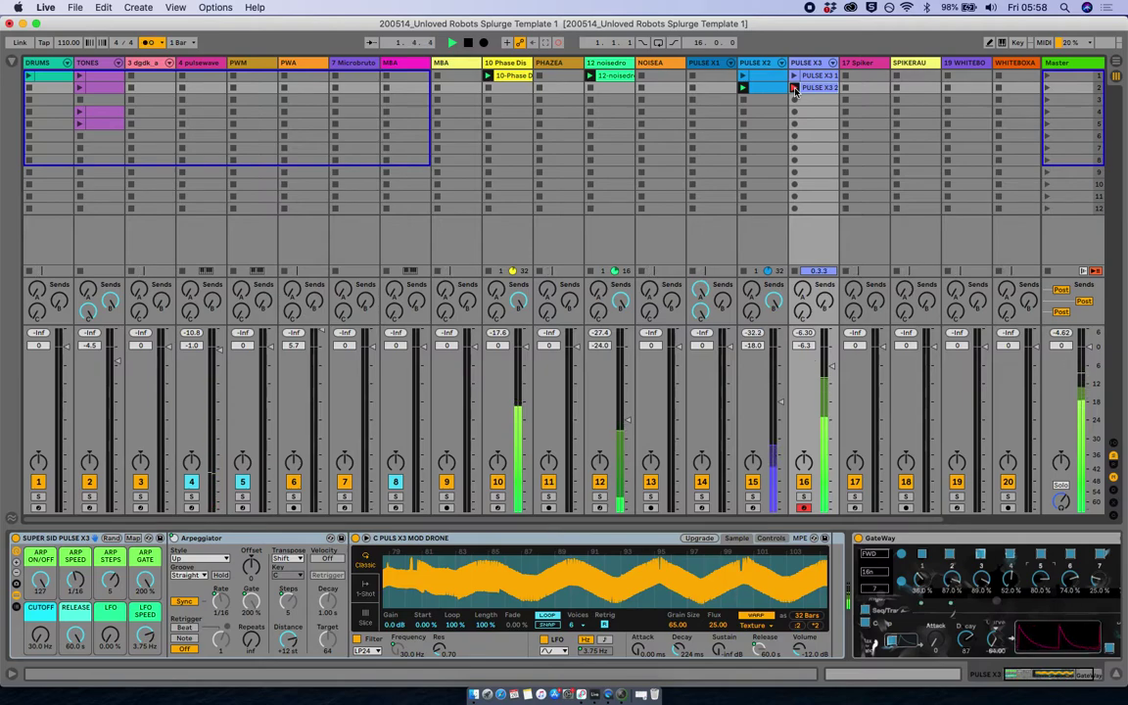
pyautogui.click(795, 89)
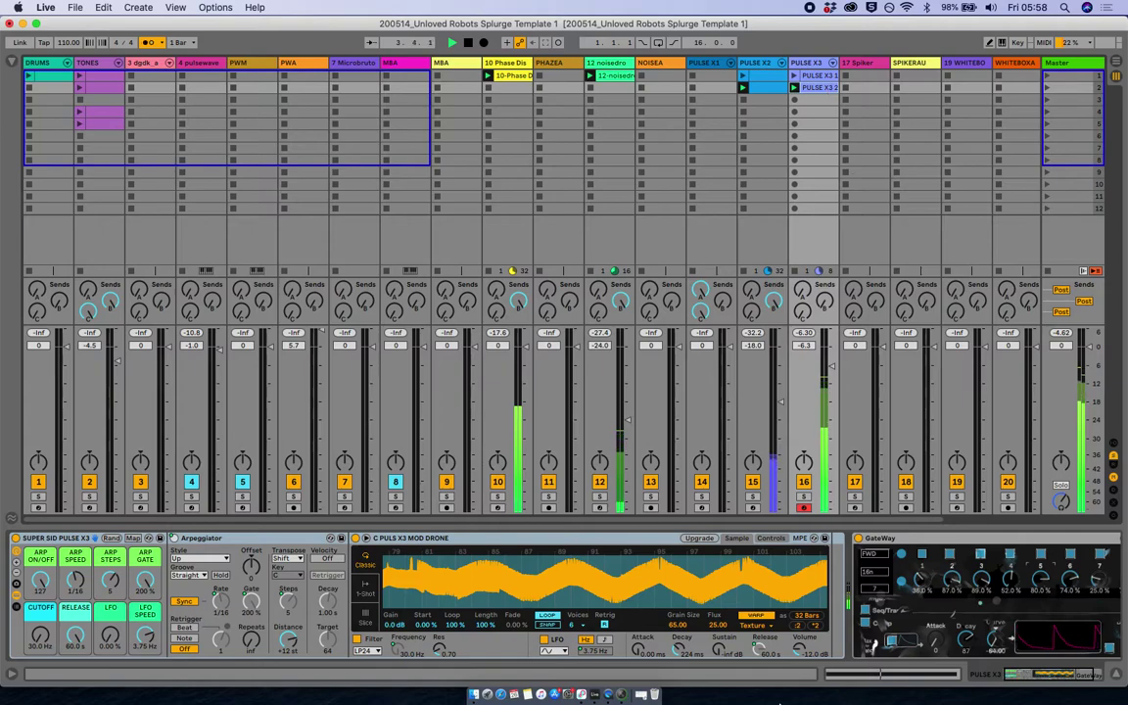
# - Try varying the PULSE X3 rack's cutoff and LFO amount, bringing them back to 30.0 Hz and 0.00%
pyautogui.hscroll(3, 849, 633)
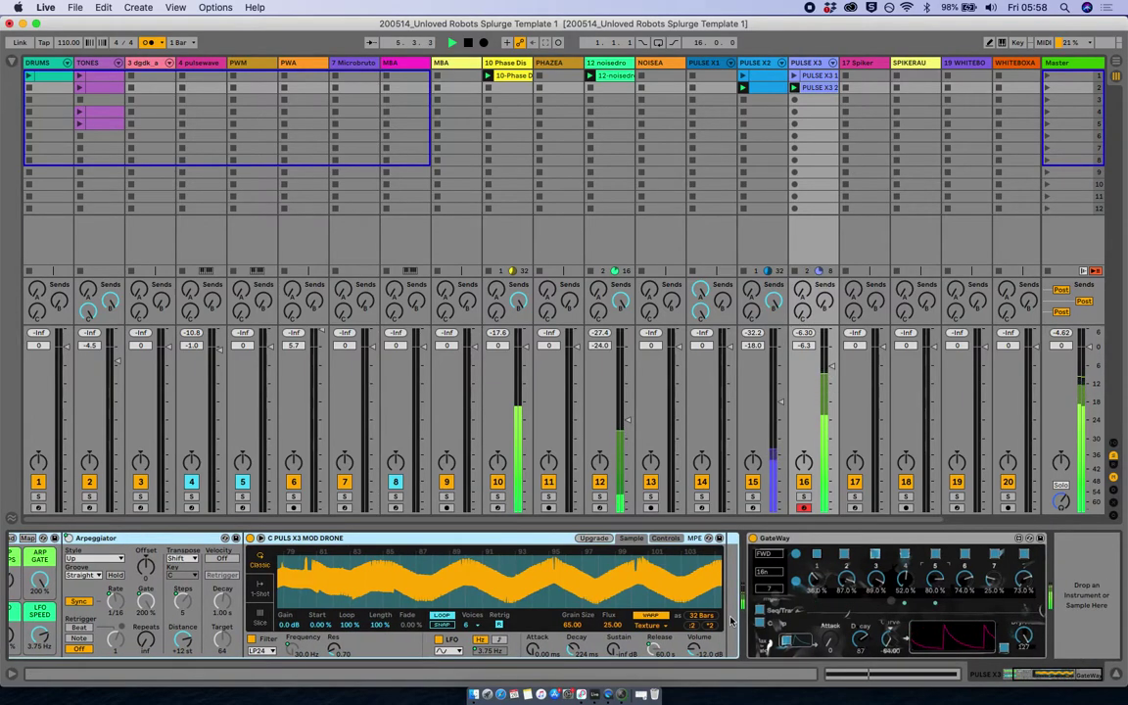
pyautogui.hscroll(-3, 268, 641)
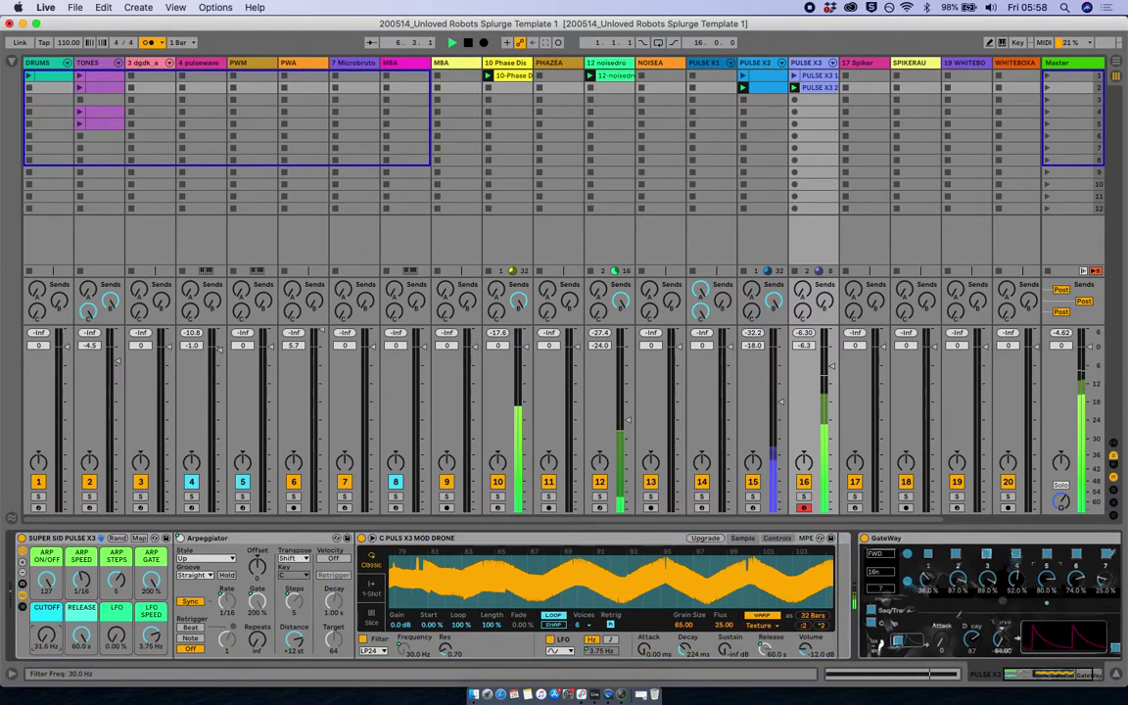
pyautogui.moveTo(46, 636); pyautogui.dragTo(46, 665)
pyautogui.moveTo(116, 636)
pyautogui.mouseDown()
pyautogui.moveTo(116, 514)
pyautogui.moveTo(116, 641)
pyautogui.mouseUp()
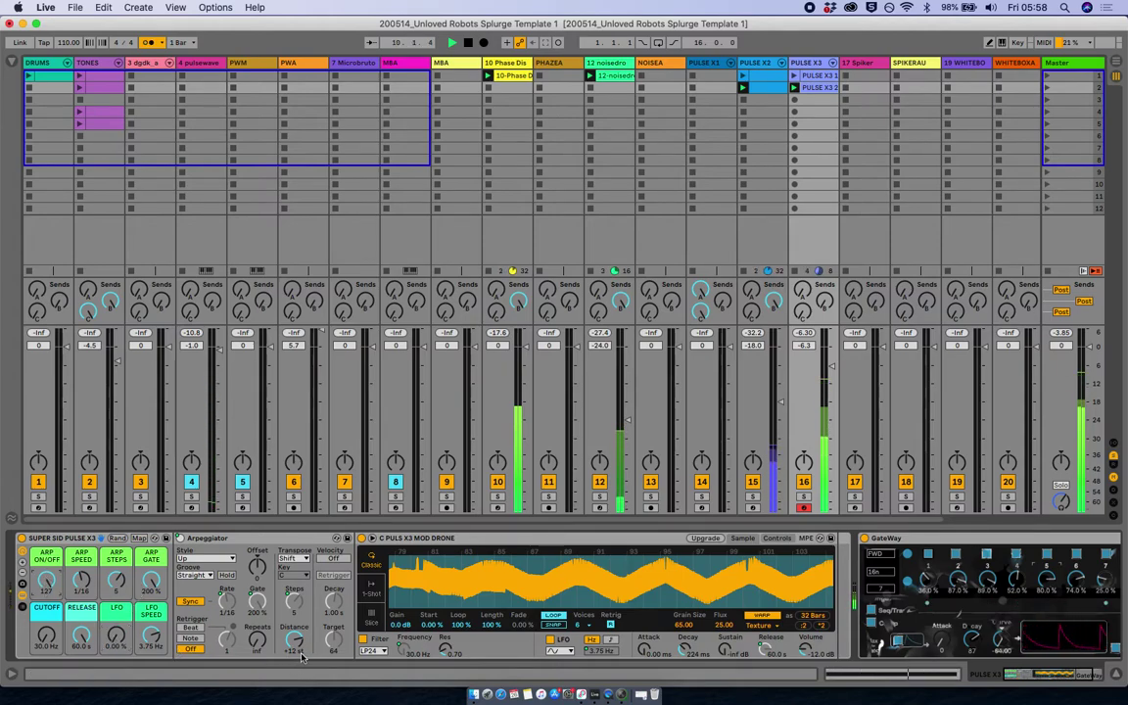
# - Clear the browser's gate search and list the Drive & Color audio effects
pyautogui.hscroll(3, 308, 646)
pyautogui.click(12, 59)
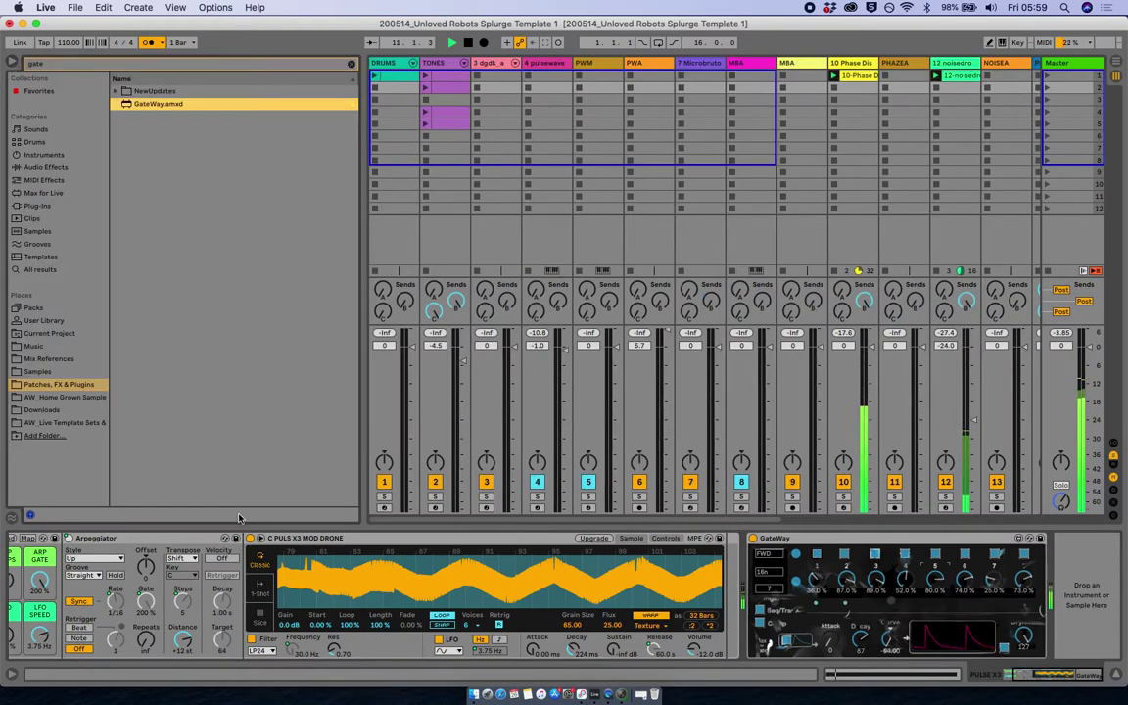
pyautogui.click(352, 63)
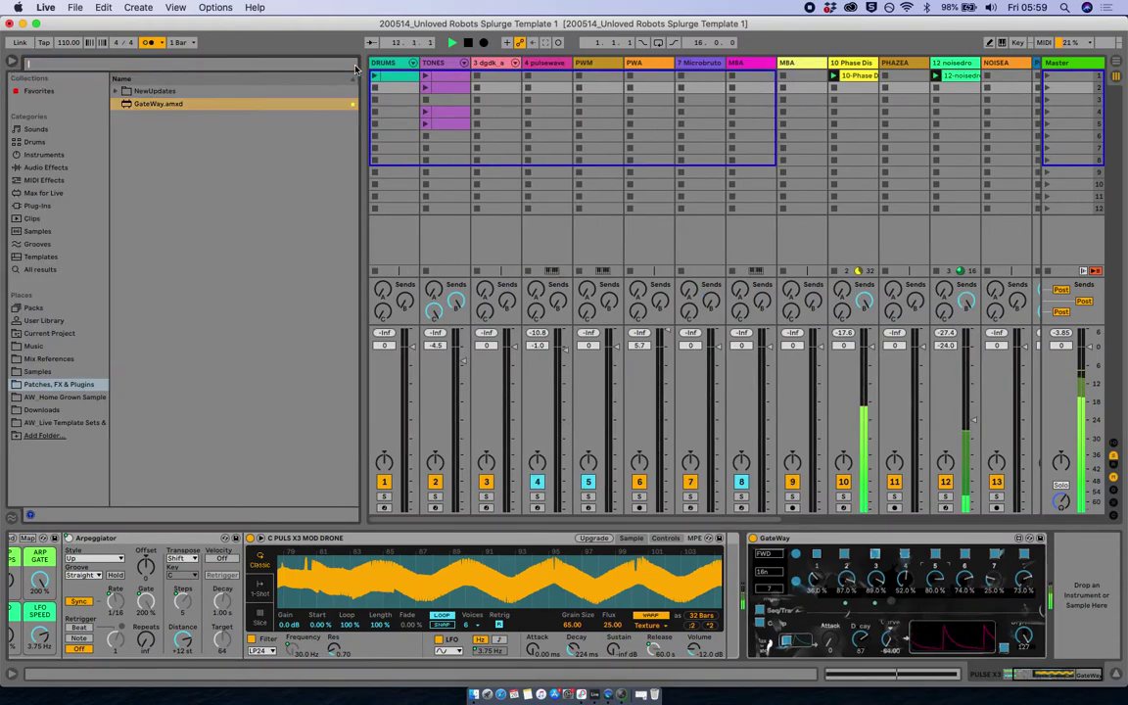
pyautogui.click(34, 168)
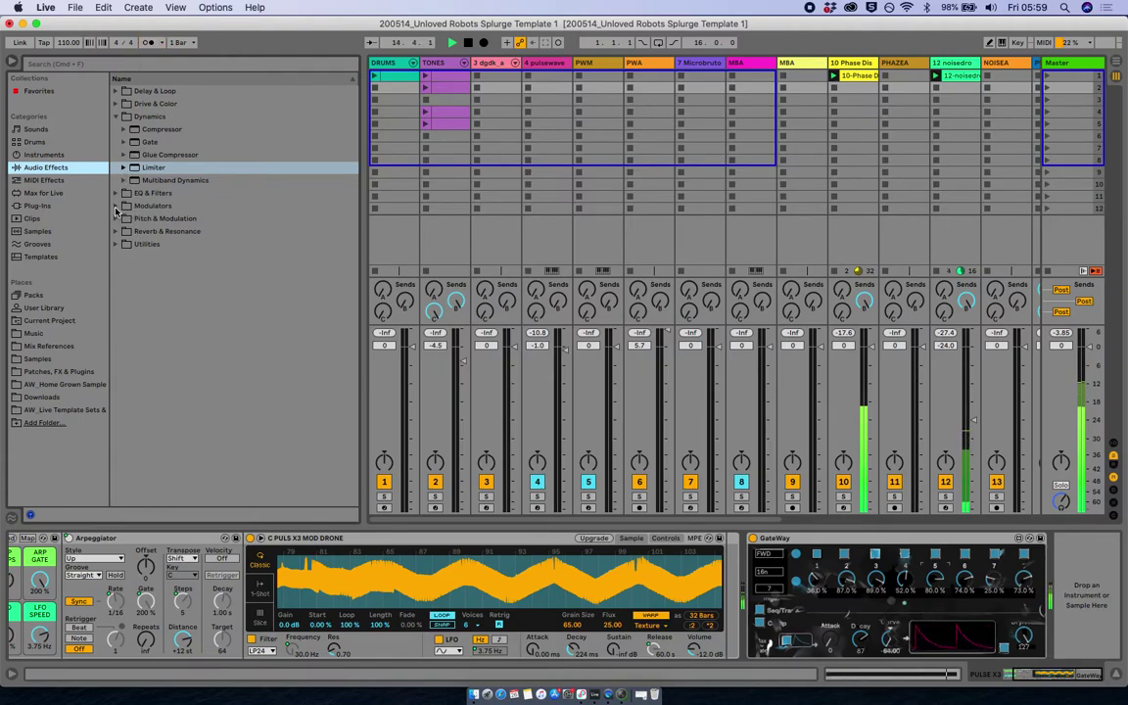
pyautogui.click(117, 103)
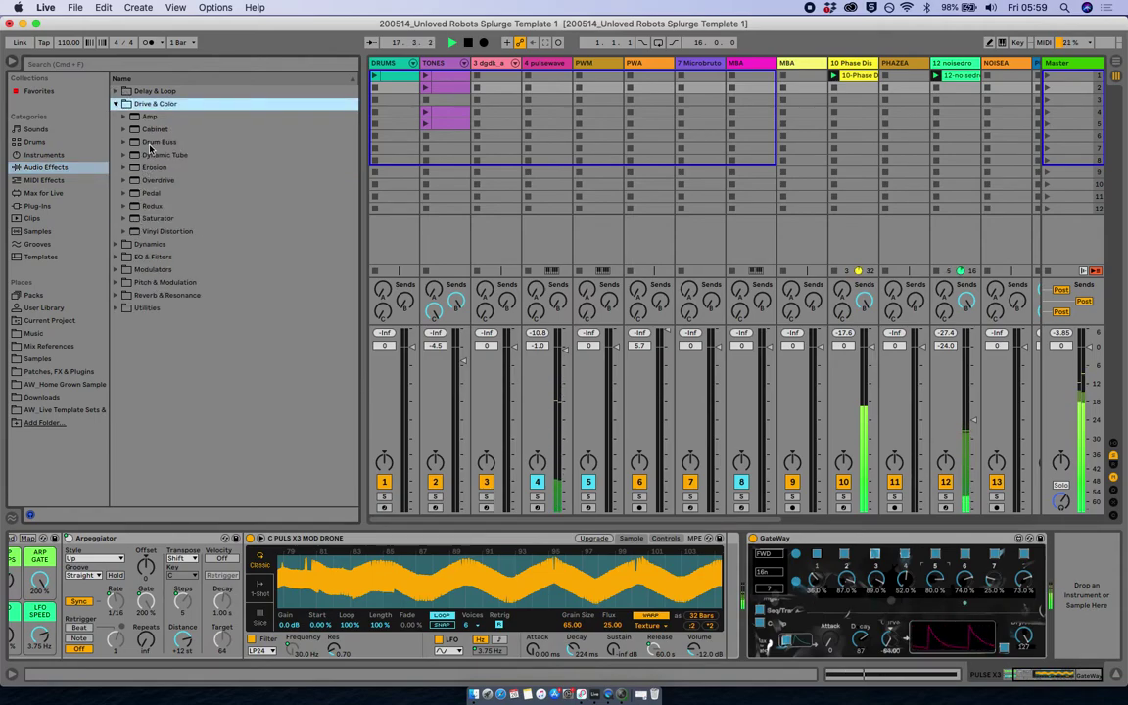
# - Try a Drum Buss ahead of GateWay on PULSE X3 with Crunch at 71%, and delete the device
pyautogui.click(149, 143)
pyautogui.moveTo(198, 156)
pyautogui.mouseDown()
pyautogui.moveTo(749, 578)
pyautogui.moveTo(746, 588)
pyautogui.mouseUp()
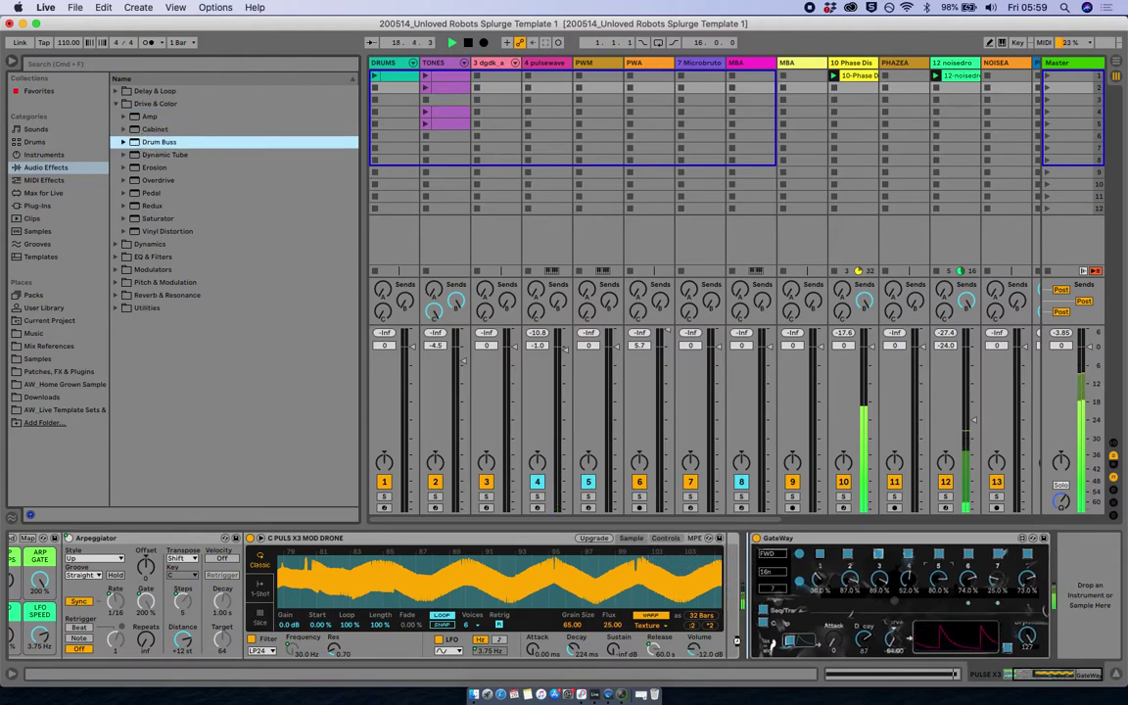
pyautogui.moveTo(734, 637); pyautogui.dragTo(739, 627)
pyautogui.moveTo(807, 637); pyautogui.dragTo(806, 492)
pyautogui.doubleClick(806, 637)
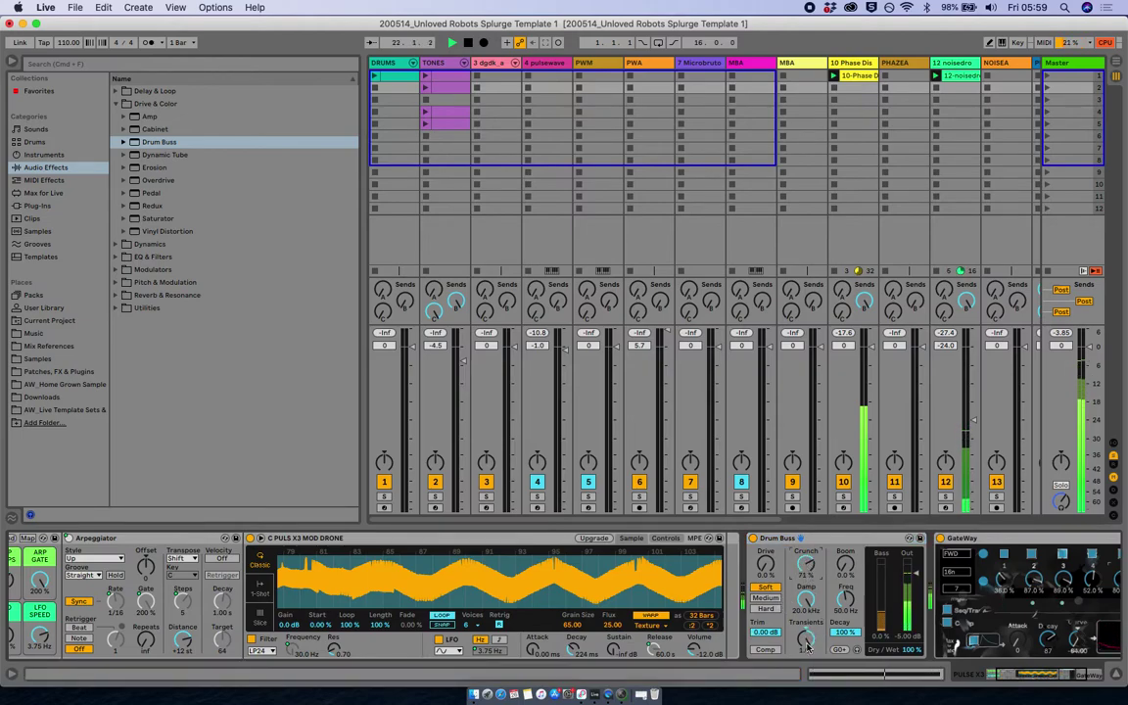
pyautogui.click(756, 544)
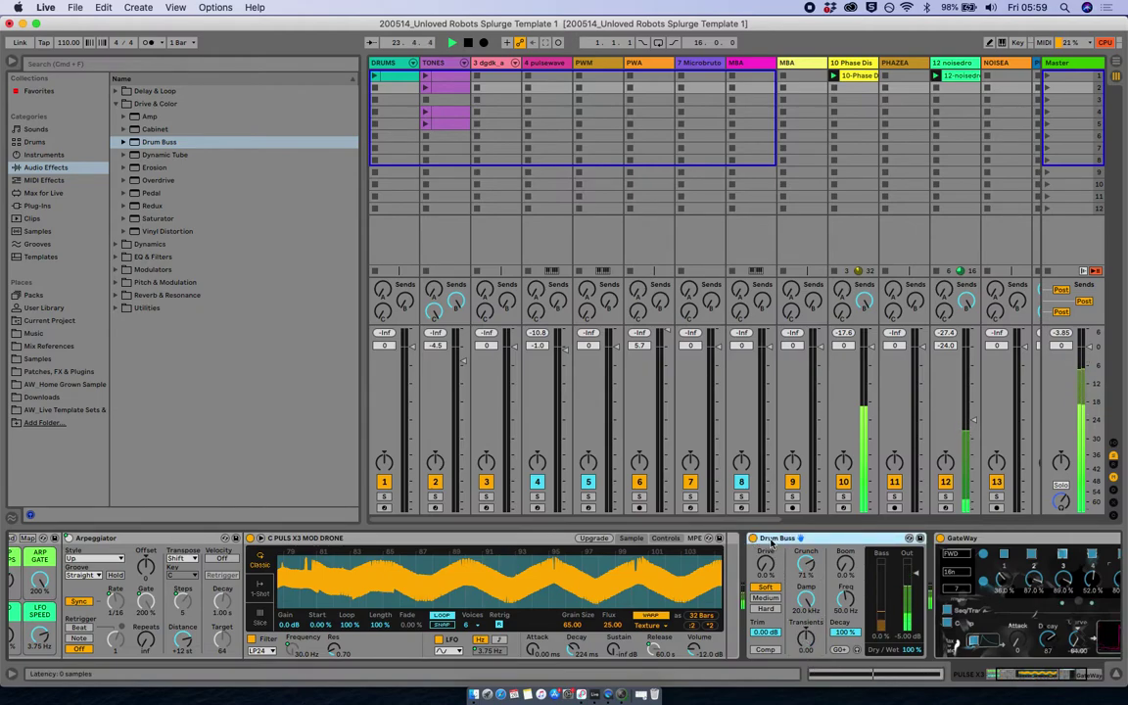
pyautogui.press('Delete')
# - Insert Redux ahead of GateWay on PULSE X3 and set its rate to 29.5 kHz and jitter to 6.9%
pyautogui.moveTo(149, 206); pyautogui.dragTo(739, 579)
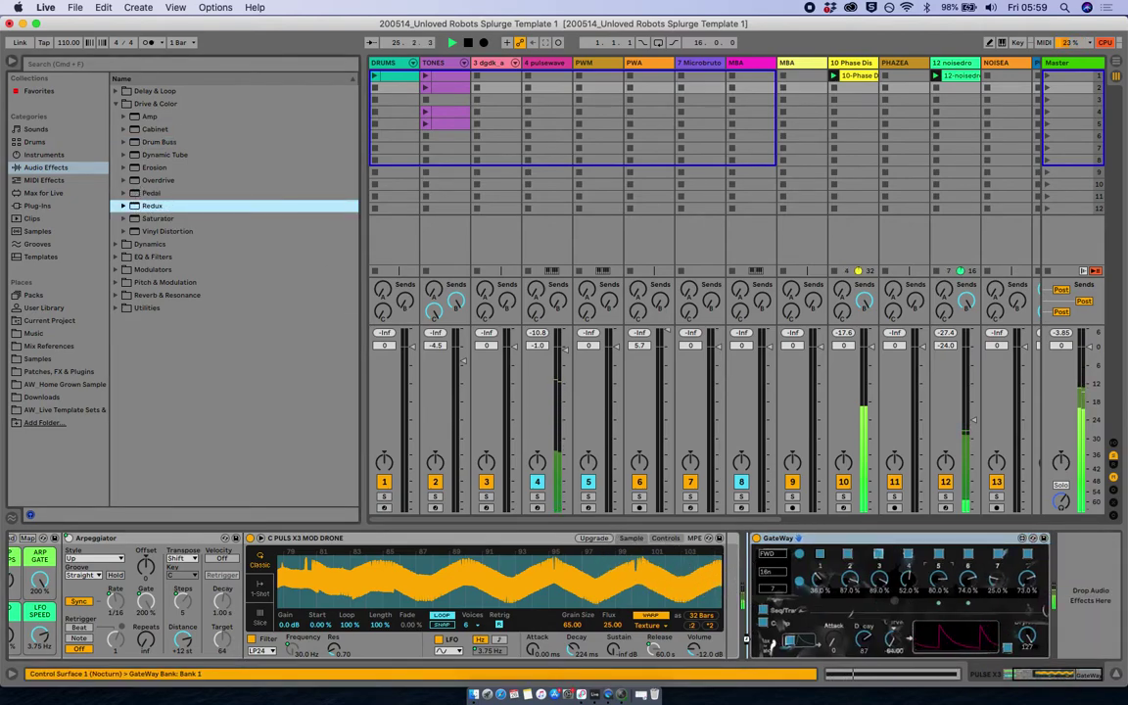
pyautogui.moveTo(748, 651); pyautogui.dragTo(749, 651)
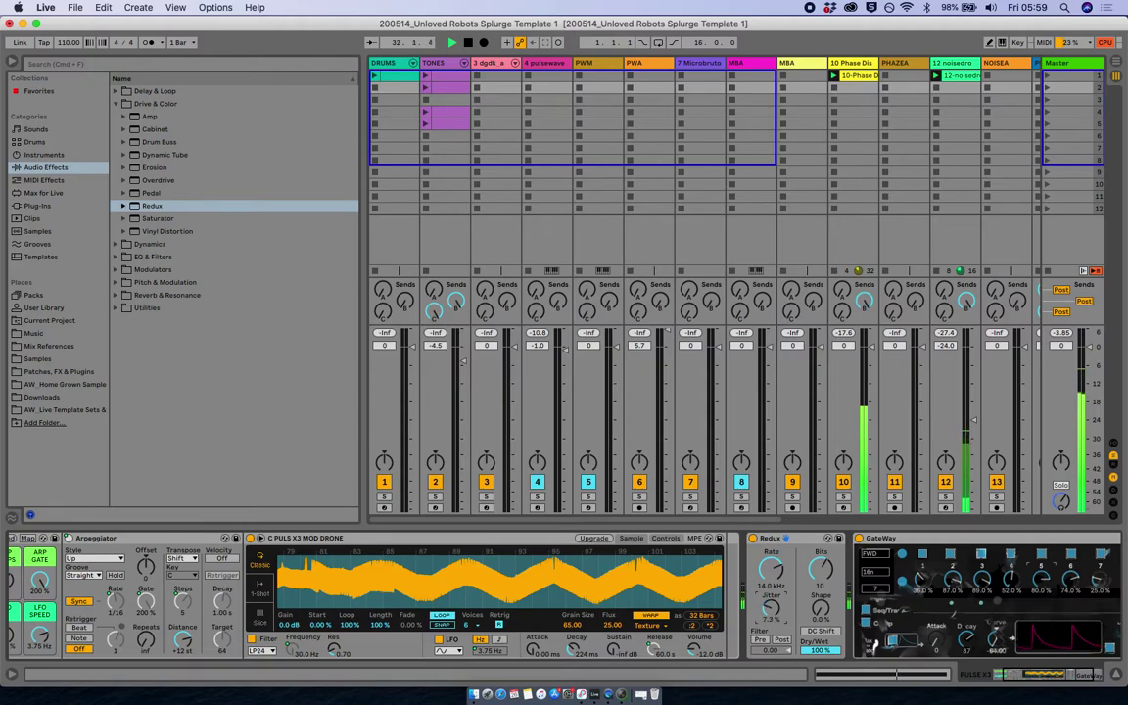
pyautogui.moveTo(772, 570); pyautogui.dragTo(772, 566)
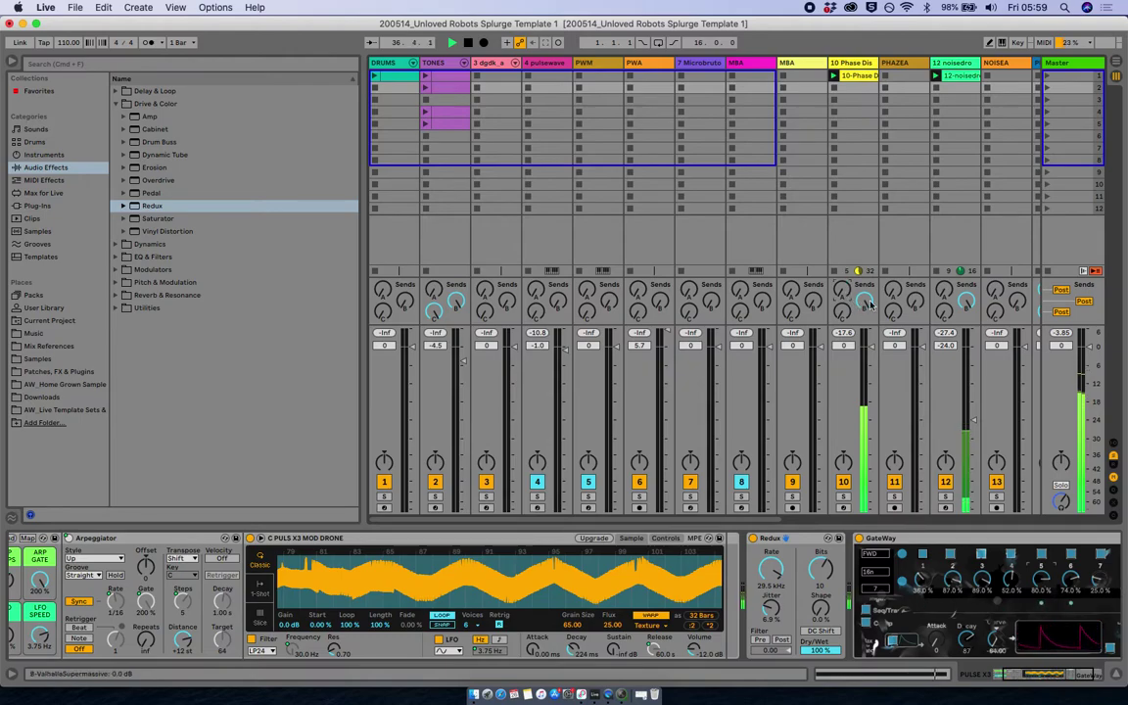
# - Lower PULSE X3's volume to -11.8 dB and reset its ValhallaSupermassive send to minimum
pyautogui.hscroll(3, 852, 313)
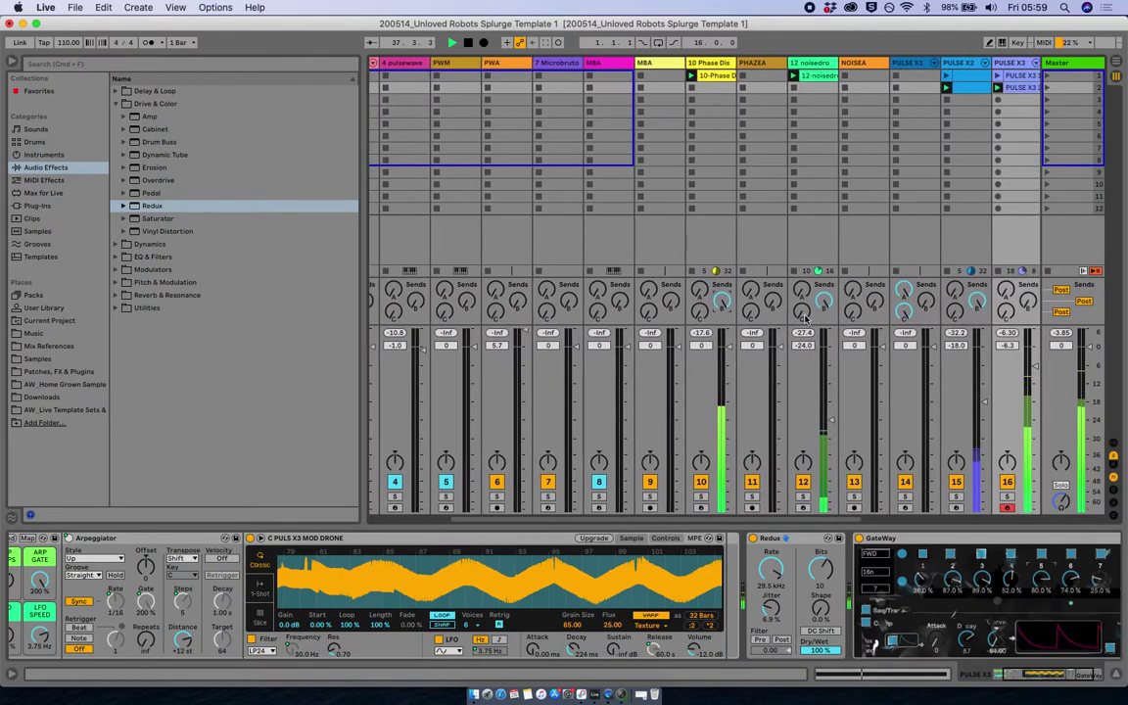
pyautogui.hscroll(3, 842, 322)
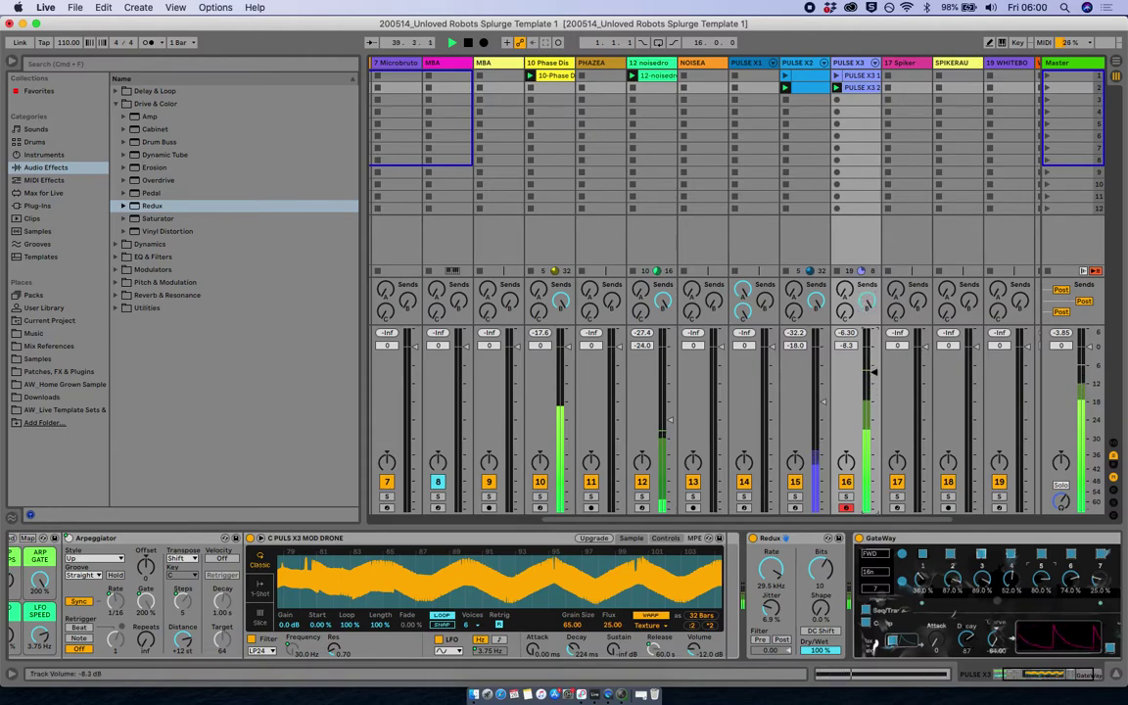
pyautogui.moveTo(874, 373); pyautogui.dragTo(873, 384)
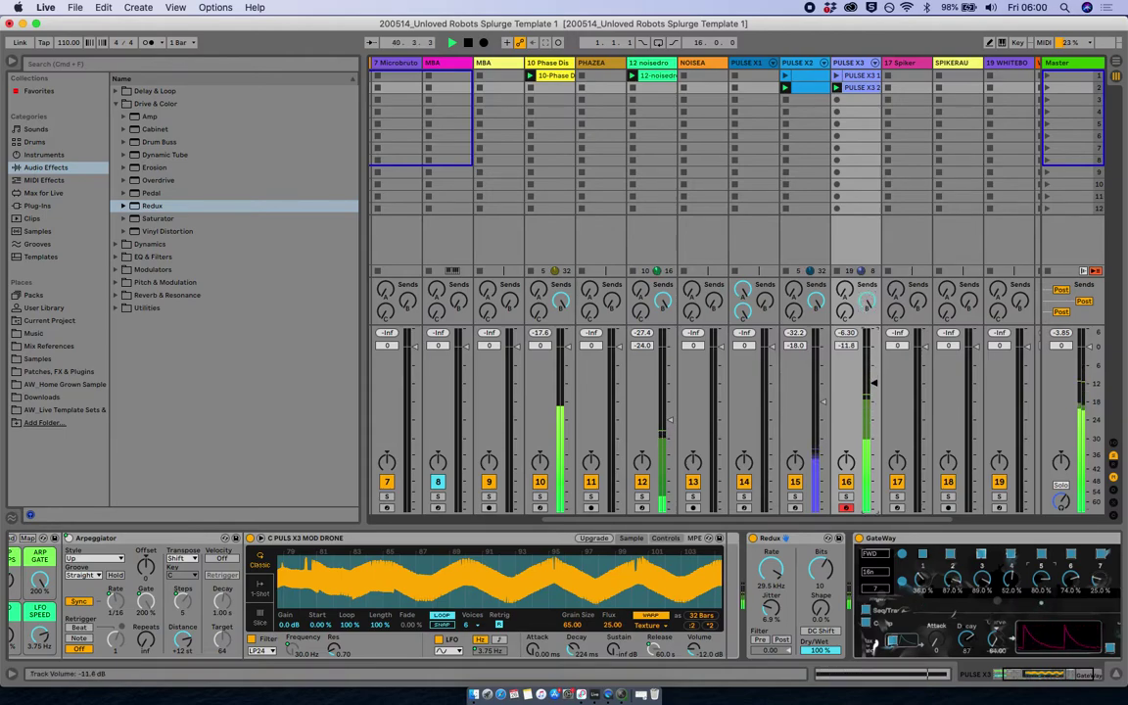
pyautogui.moveTo(873, 381); pyautogui.dragTo(873, 383)
pyautogui.doubleClick(868, 305)
# - Add a fourth return track D with the returns shown, and hide the browser
pyautogui.press('super+alt+r')
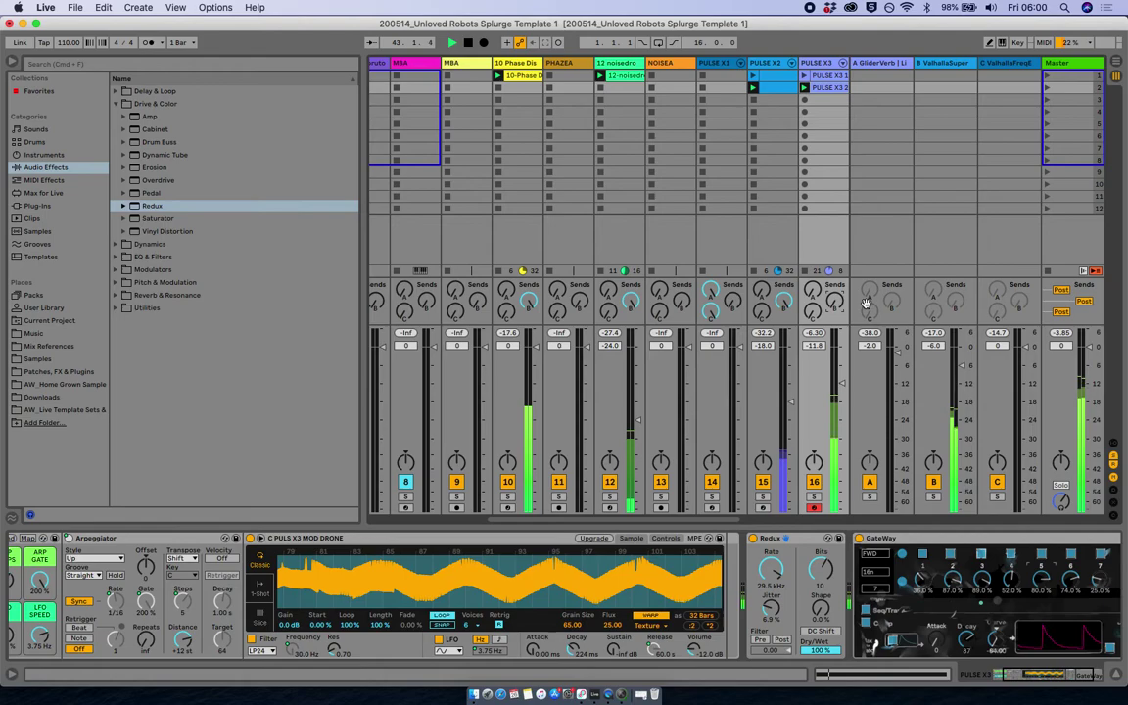
pyautogui.press('super+alt+t')
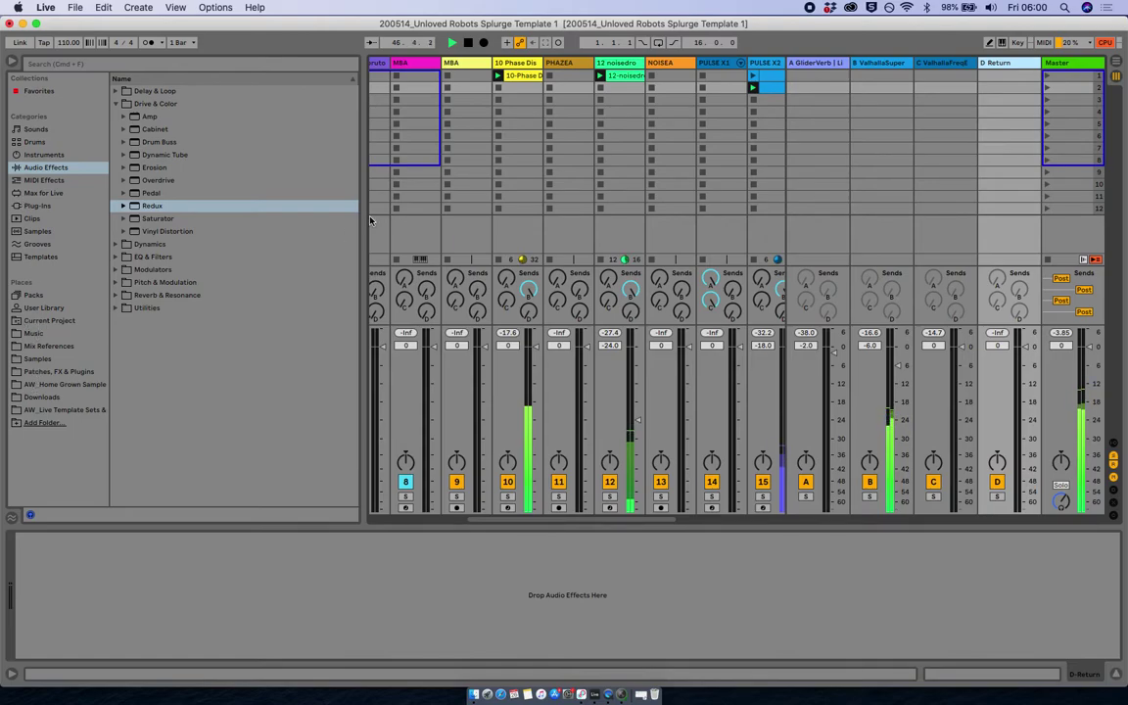
pyautogui.click(12, 62)
pyautogui.hscroll(-5, 154, 210)
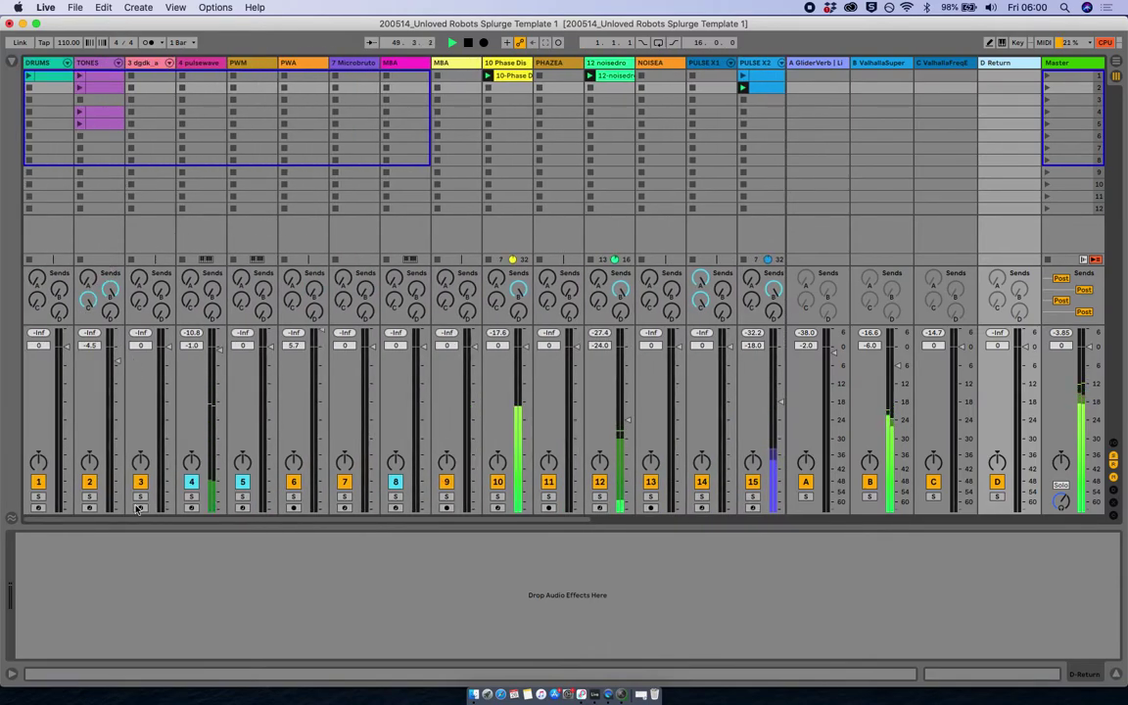
# - Arm the dgdk drum track, turn on the metronome and capture the played rimshot hits as a clip
pyautogui.click(139, 508)
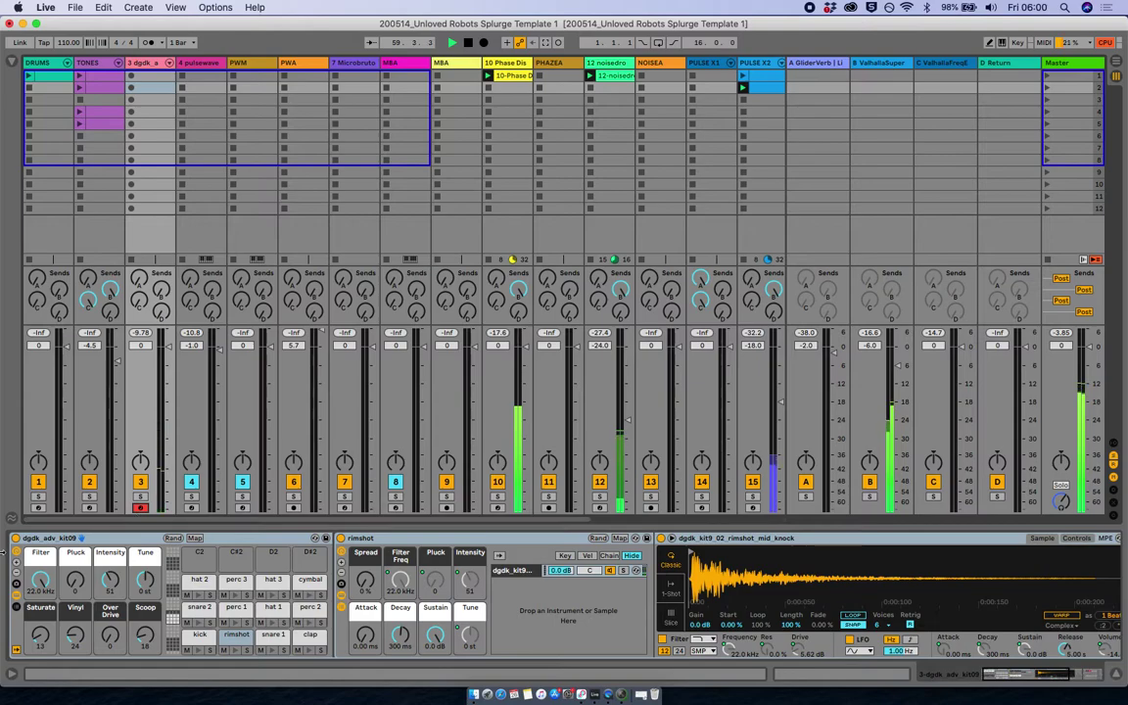
pyautogui.click(147, 42)
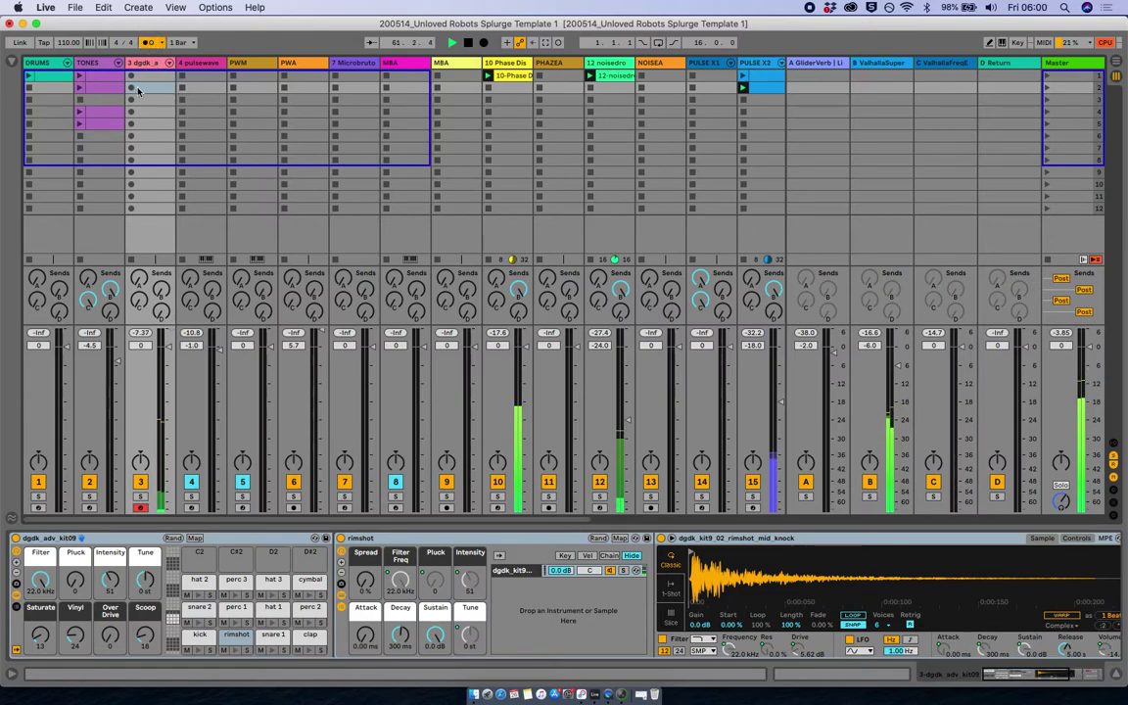
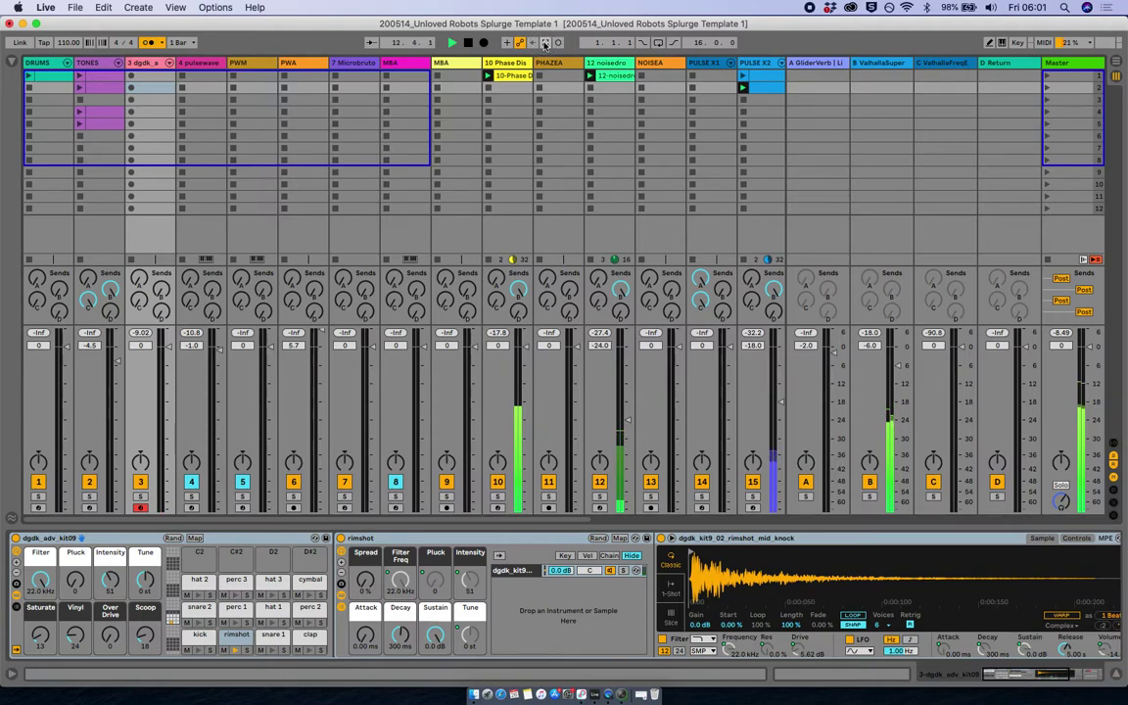
pyautogui.click(545, 43)
# - Loop all the captured rimshot notes, extend the loop start back to 1.1.1 and restart playback
pyautogui.press('space')
pyautogui.click(818, 309)
pyautogui.press('super+a')
pyautogui.press('super+l')
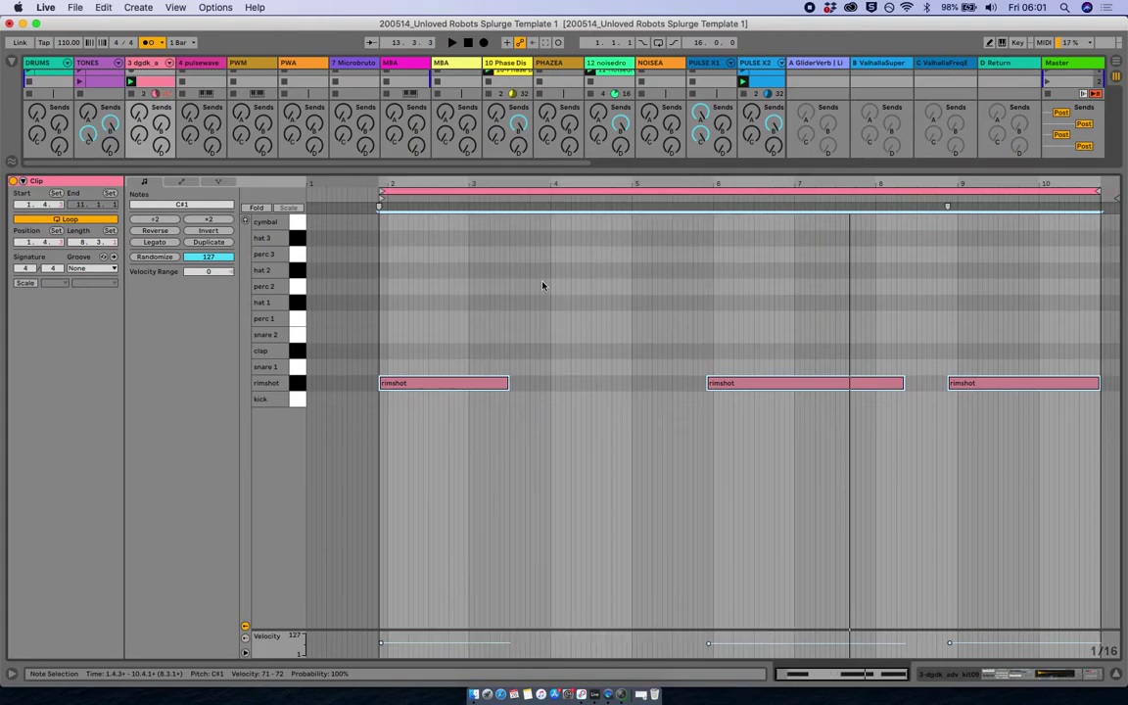
pyautogui.moveTo(381, 204); pyautogui.dragTo(310, 203)
pyautogui.press('space')
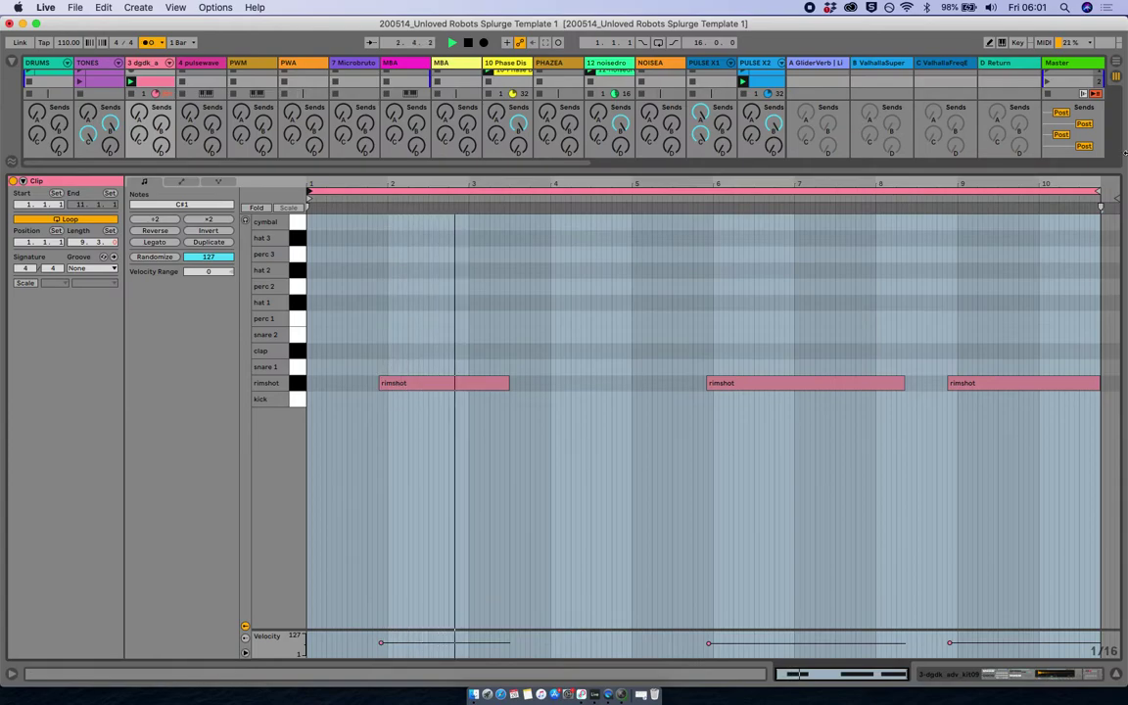
# - Set the dgdk drum track's volume to -6.3 dB and audition the kit's snare 2 and kick pads
pyautogui.hotkey('shift', 'Tab')
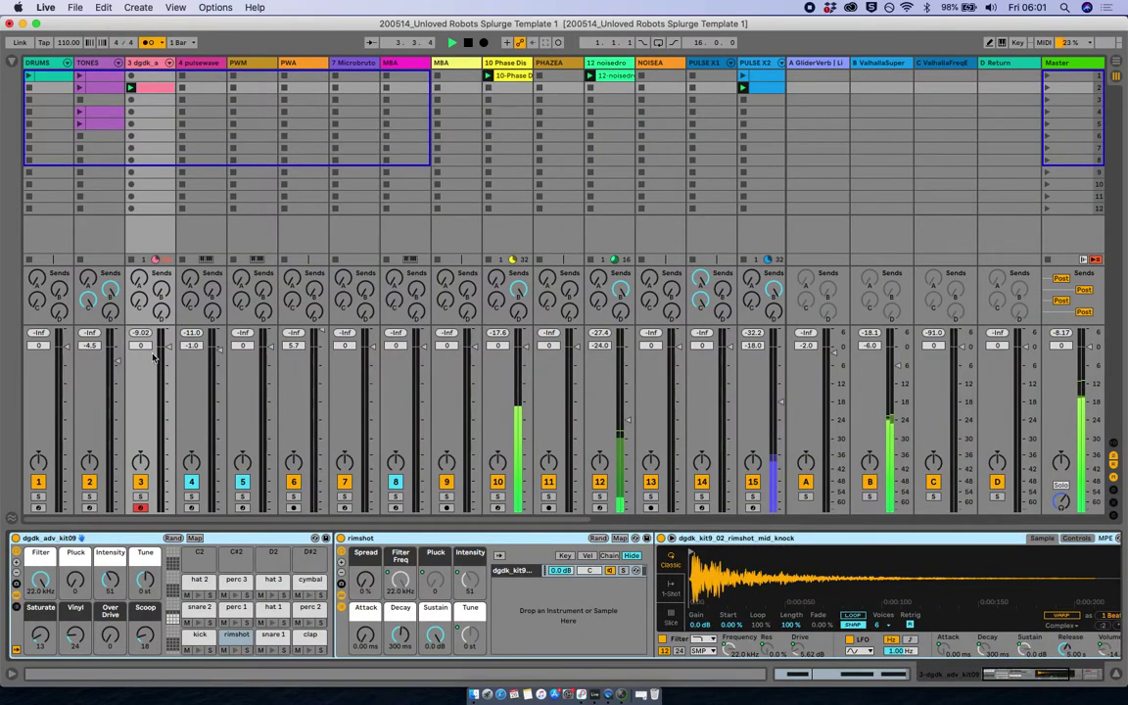
pyautogui.moveTo(168, 347); pyautogui.dragTo(167, 367)
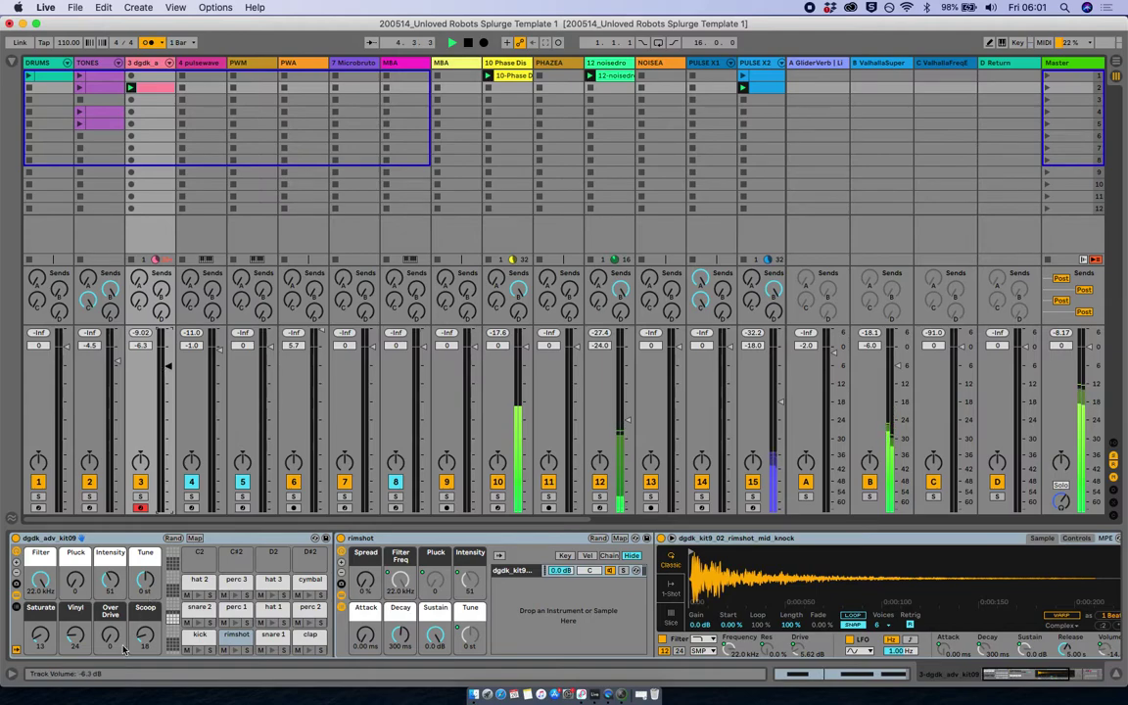
pyautogui.click(198, 624)
pyautogui.click(198, 652)
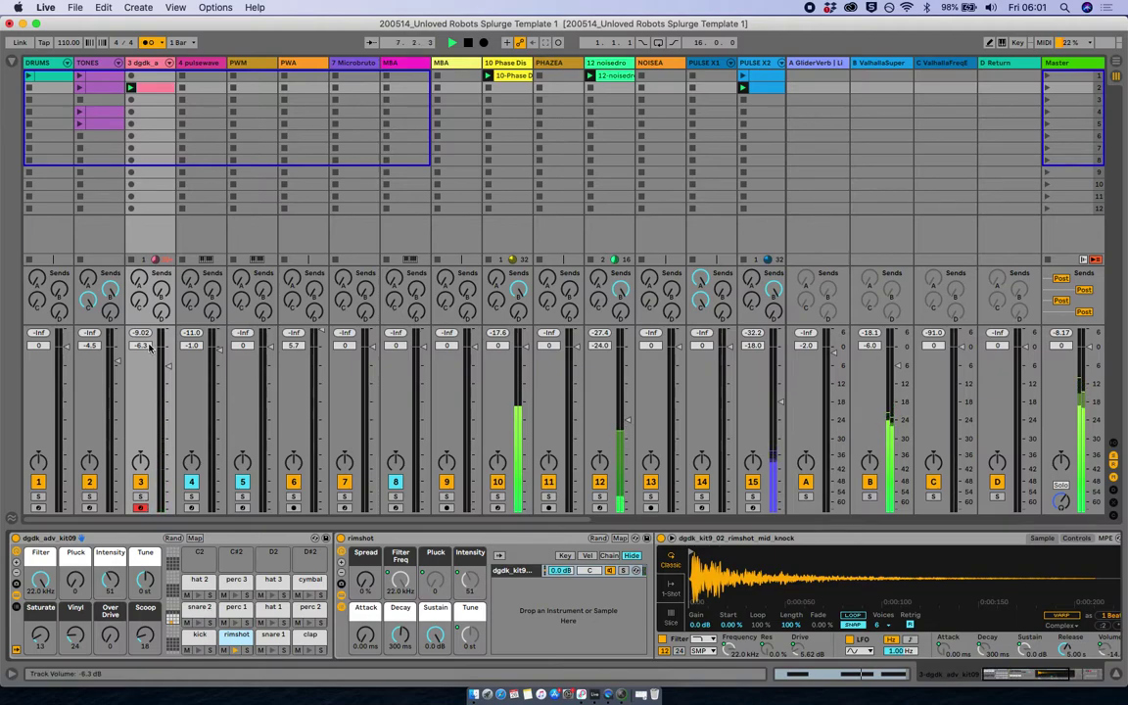
# - Open the dgdk drum track's clip and examine its looped rimshot notes, with the browser shown
pyautogui.click(1014, 63)
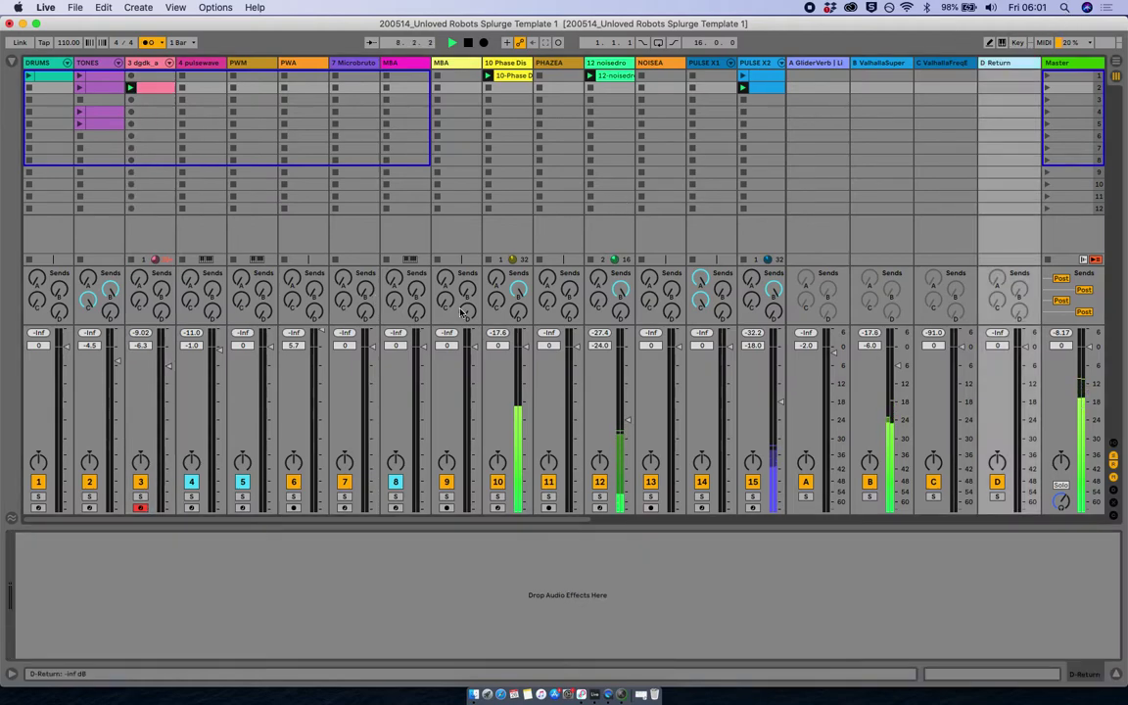
pyautogui.click(12, 61)
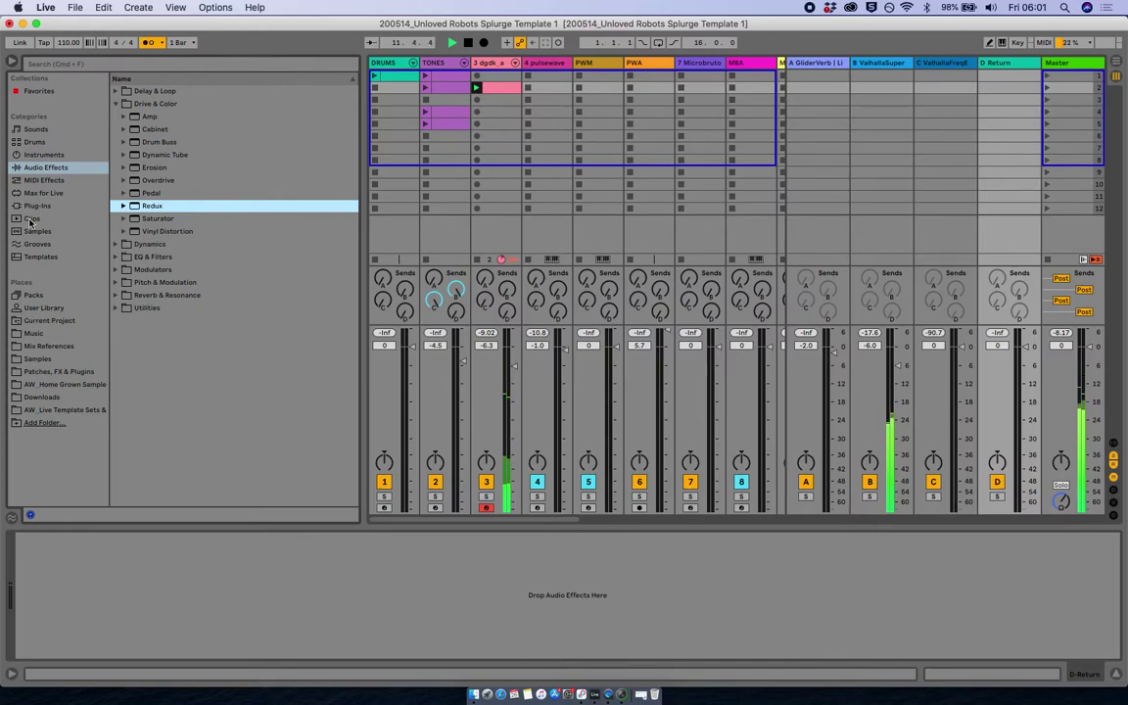
pyautogui.click(501, 77)
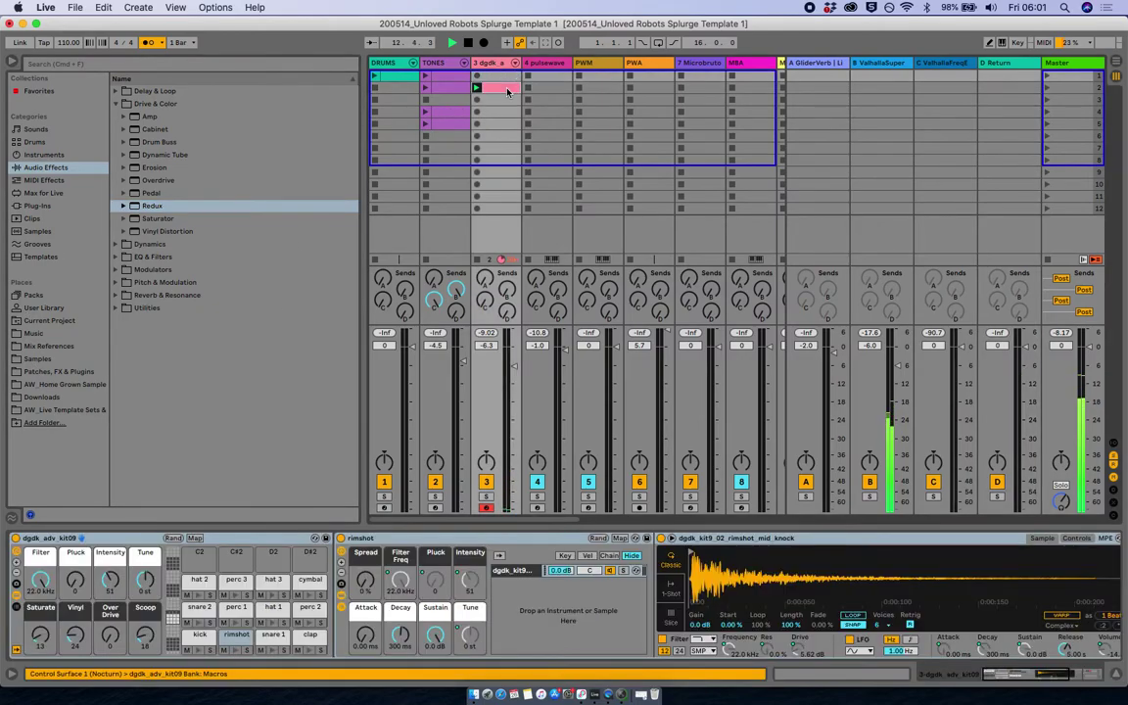
pyautogui.doubleClick(507, 89)
pyautogui.click(969, 382)
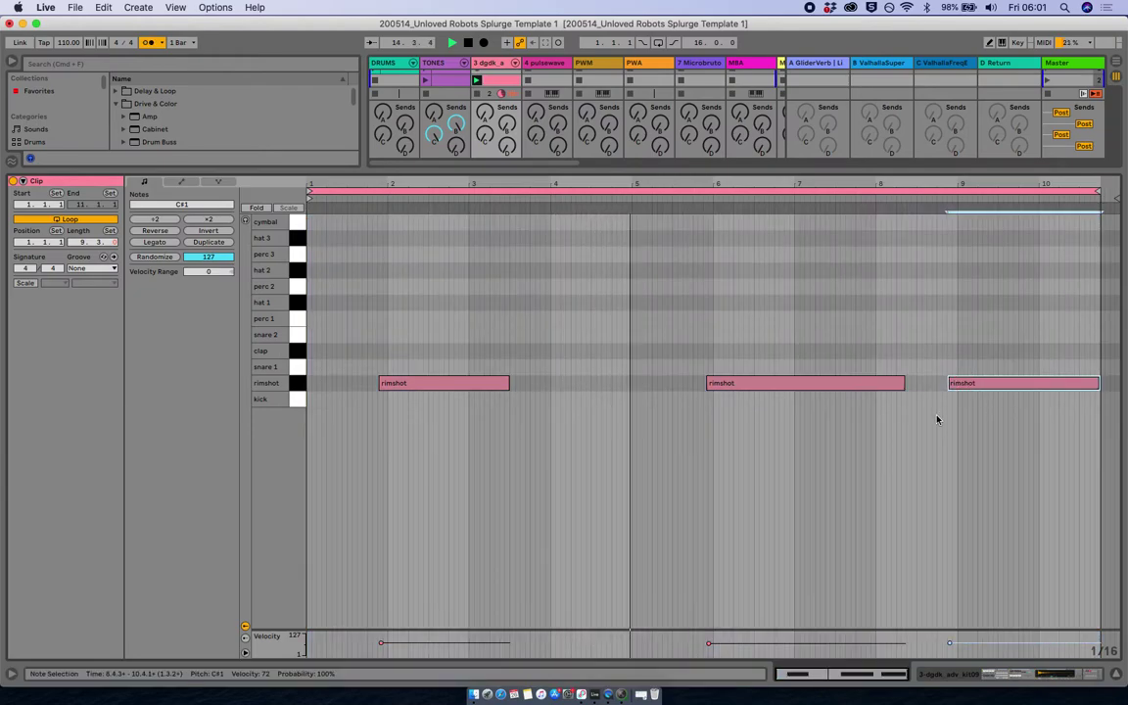
pyautogui.hotkey('shift', 'Tab')
# - Set the dgdk drum track's volume to -6.0 dB, raise its send B and relaunch the rimshot clip
pyautogui.moveTo(507, 370); pyautogui.dragTo(508, 363)
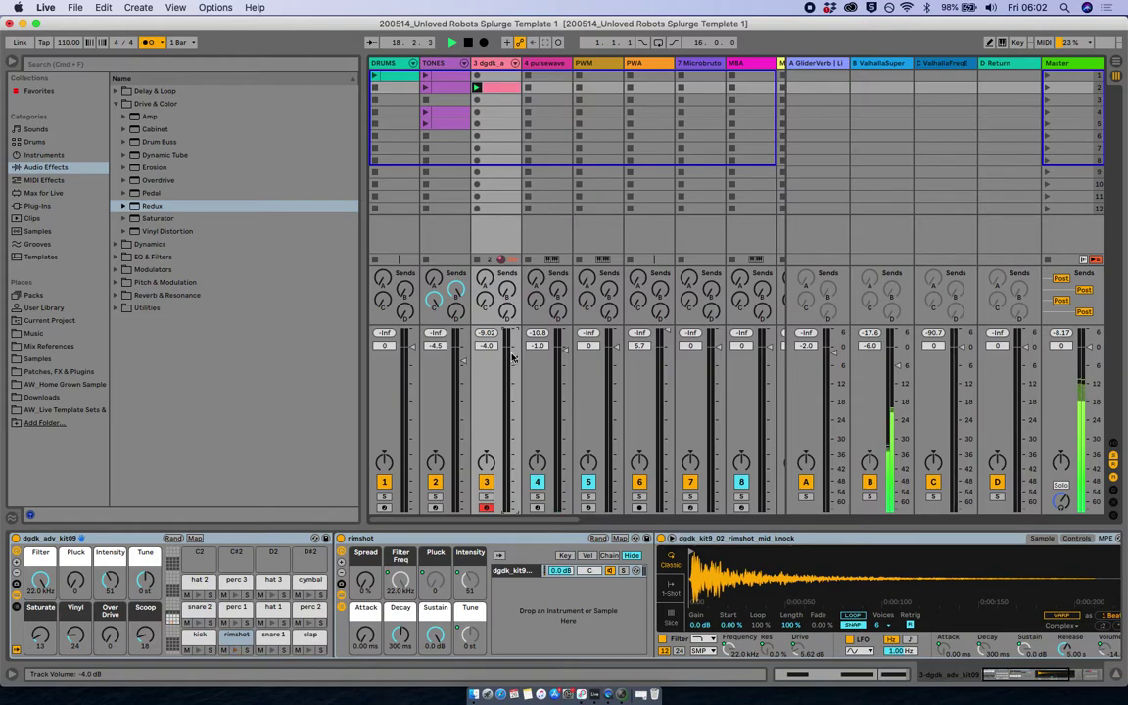
pyautogui.moveTo(514, 377); pyautogui.dragTo(514, 365)
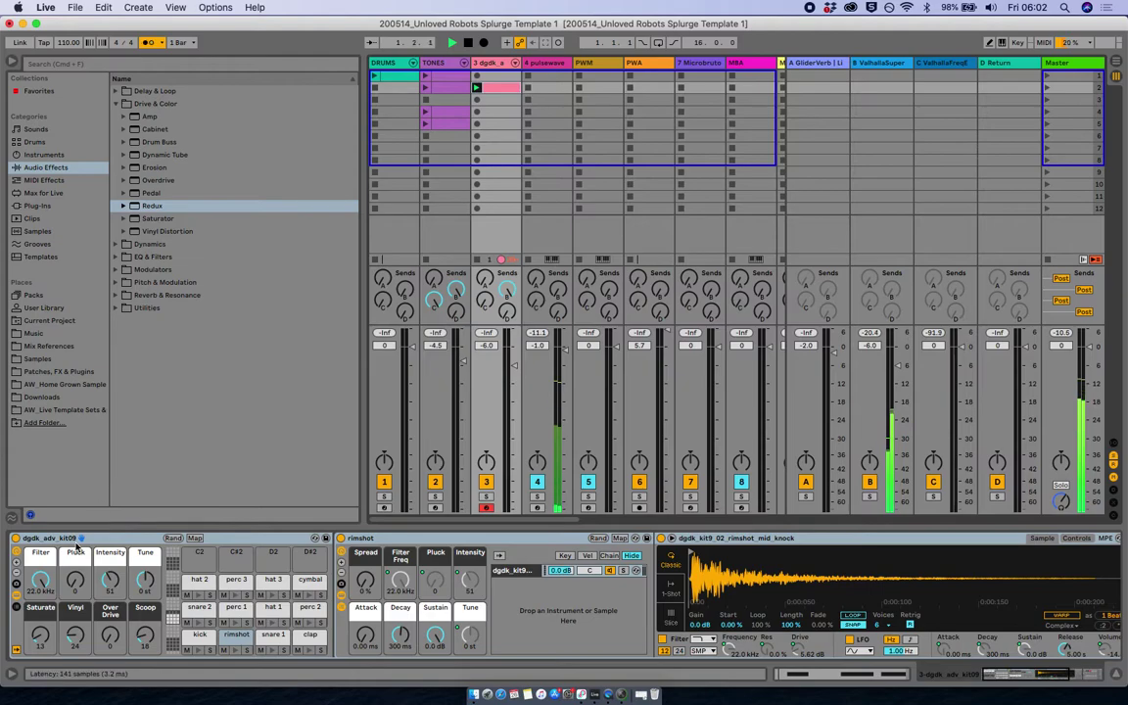
pyautogui.click(476, 86)
# - Set the dgdk kit's Filter macro to 610 Hz, Pluck to 127 and Intensity to 125
pyautogui.moveTo(41, 580); pyautogui.dragTo(41, 686)
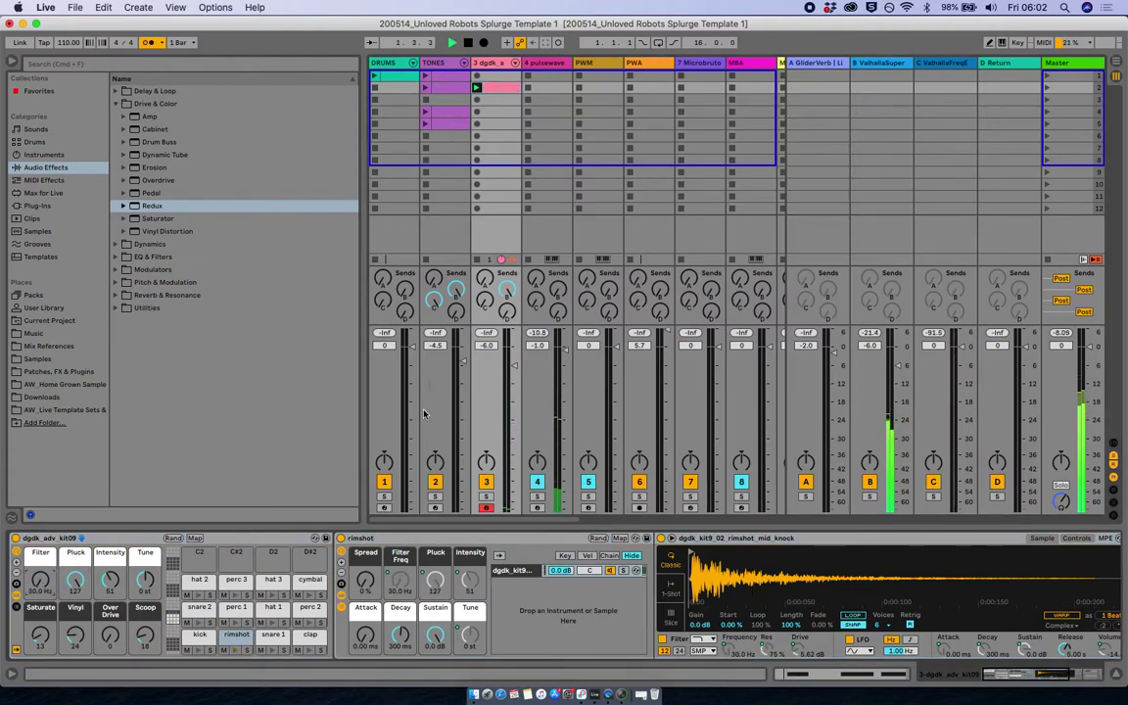
pyautogui.moveTo(40, 579); pyautogui.dragTo(40, 534)
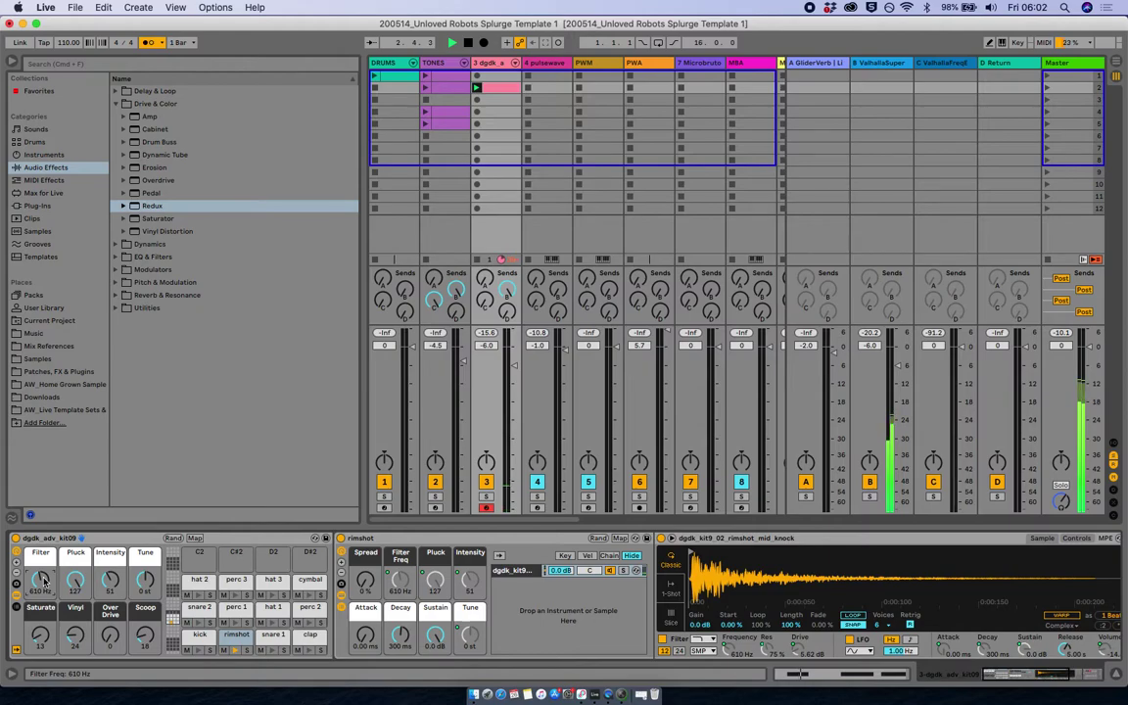
pyautogui.moveTo(111, 581); pyautogui.dragTo(111, 533)
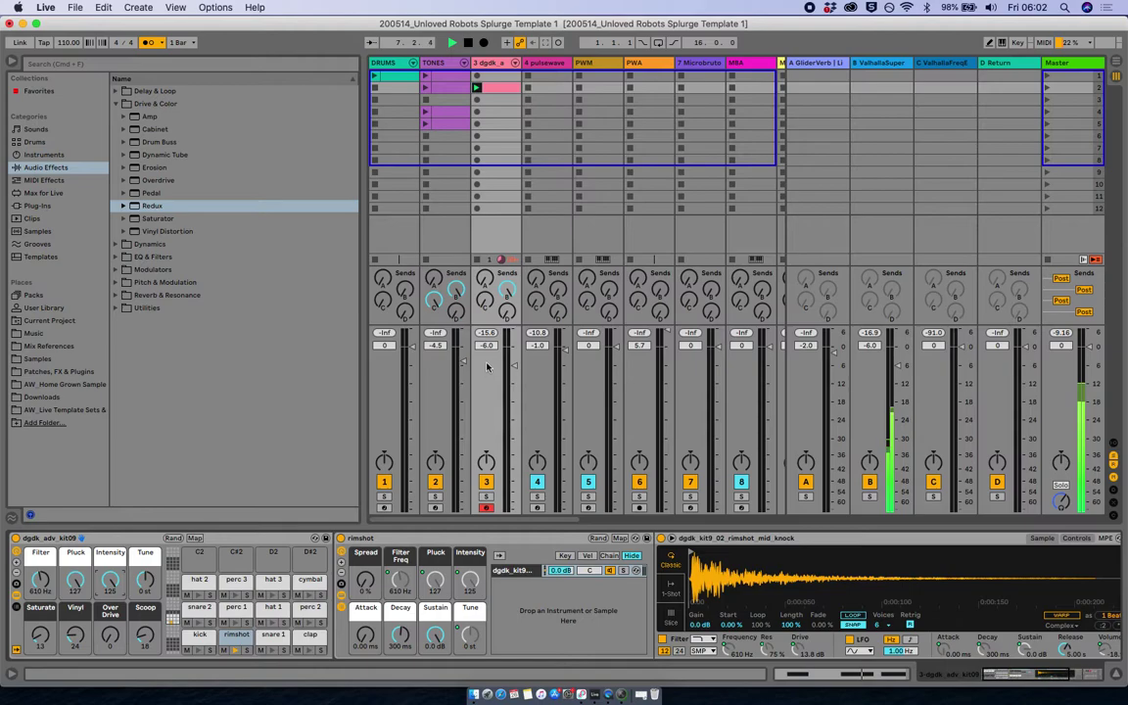
# - Set the dgdk drum track's volume to -2.0 dB and lower the noisedro track's volume to -30.5 dB
pyautogui.moveTo(492, 364); pyautogui.dragTo(491, 357)
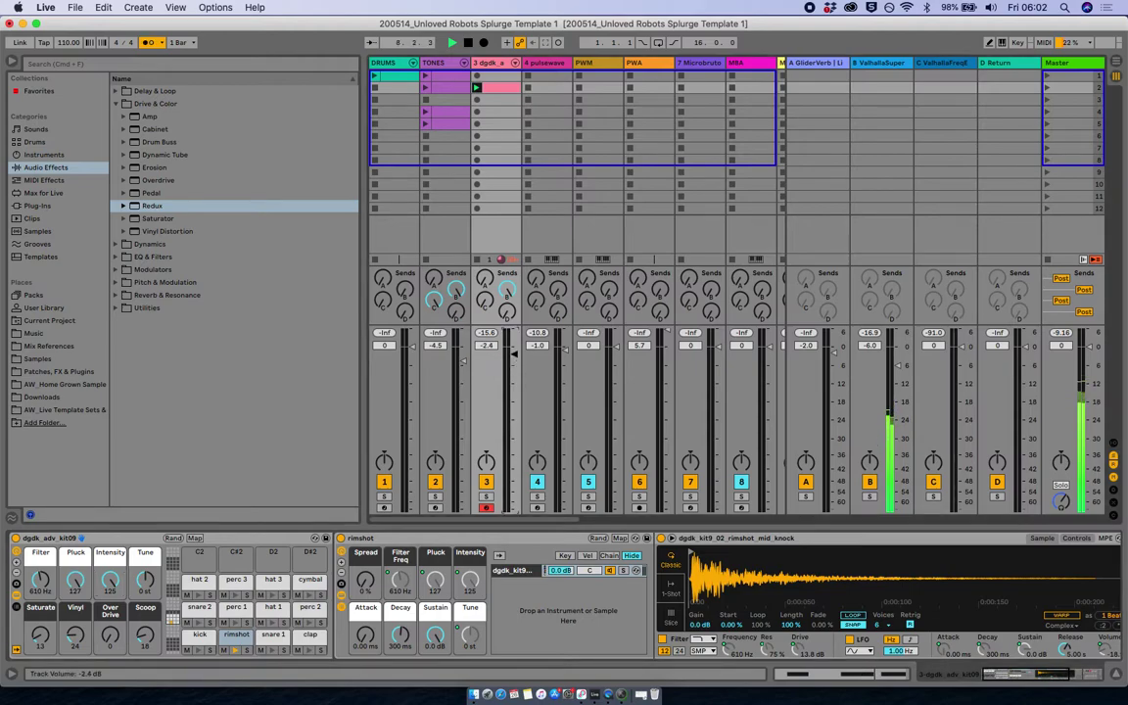
pyautogui.moveTo(514, 352); pyautogui.dragTo(514, 353)
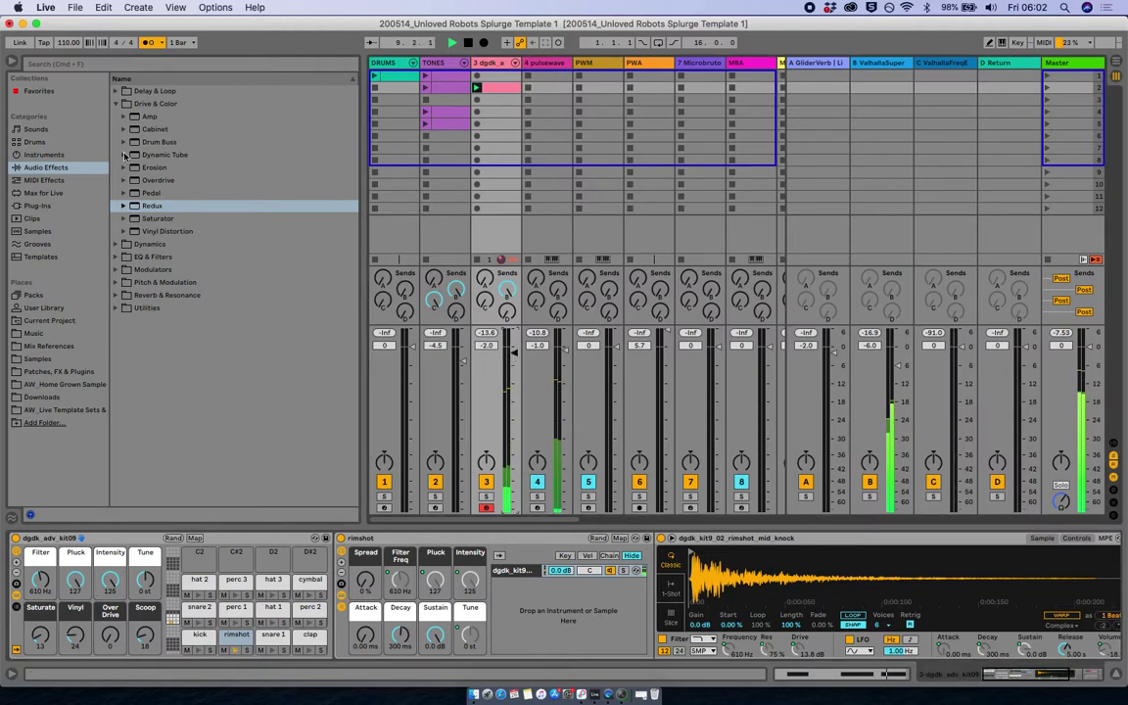
pyautogui.click(12, 63)
pyautogui.hscroll(5, 558, 382)
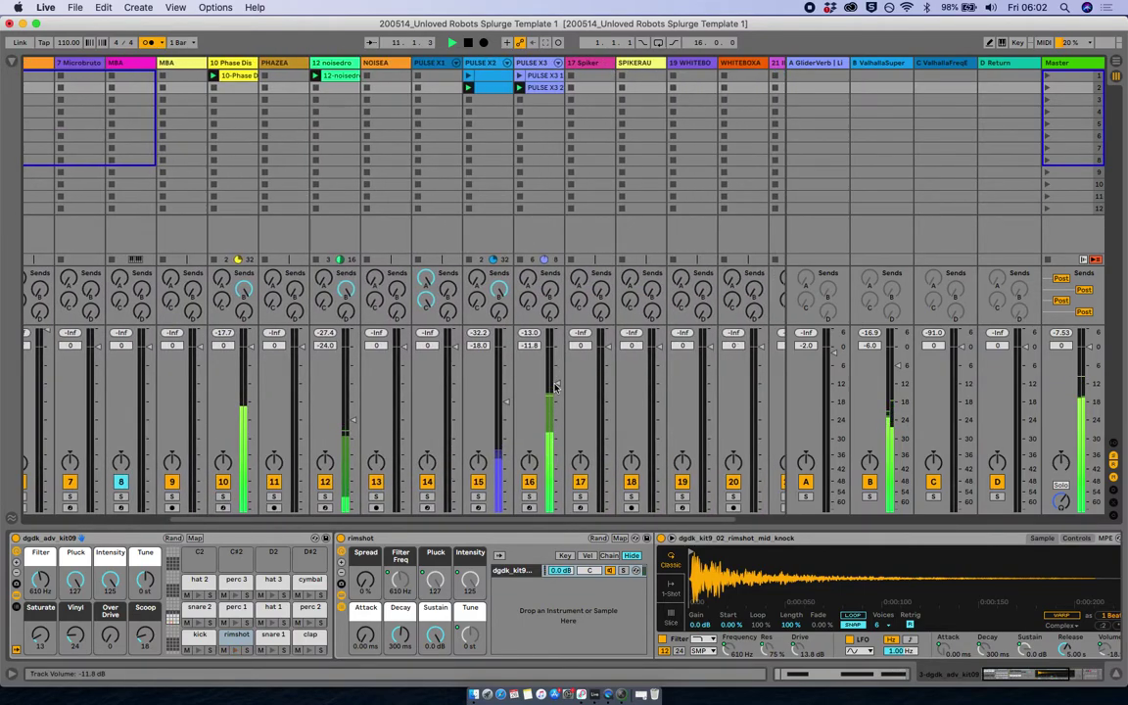
pyautogui.hscroll(2, 556, 389)
pyautogui.hscroll(-2, 305, 393)
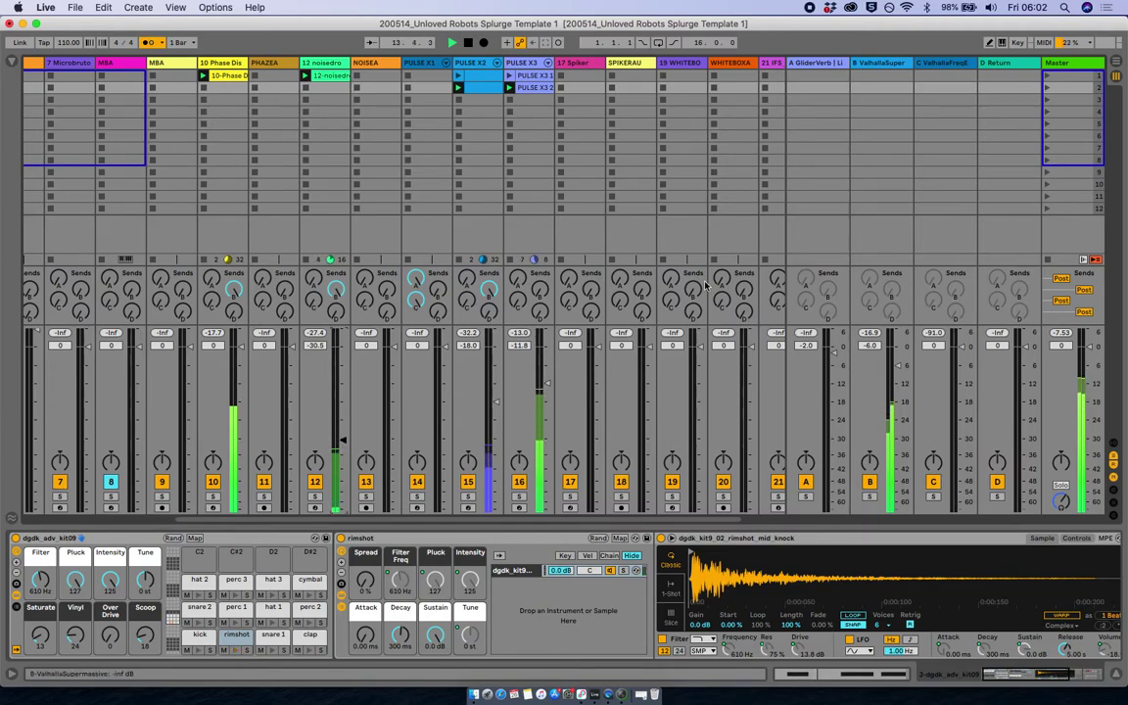
# - Load the ValhallaVintageVerb Audio Unit from the Valhalla DSP plug-ins onto return track D
pyautogui.click(620, 479)
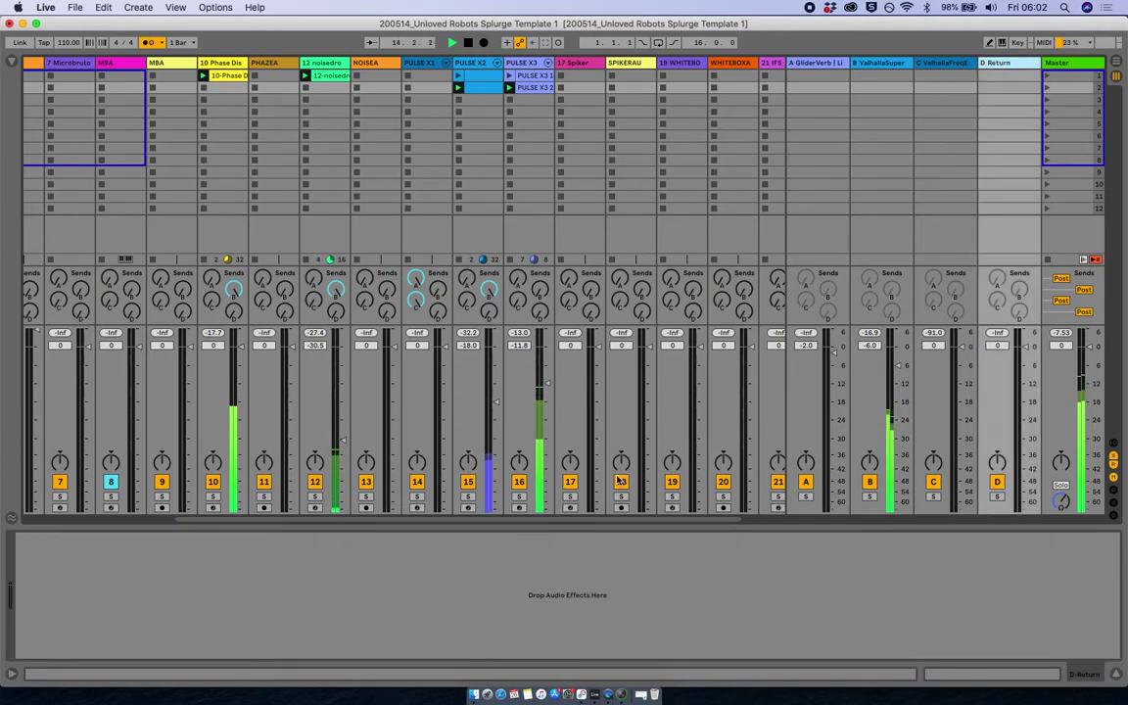
pyautogui.click(10, 63)
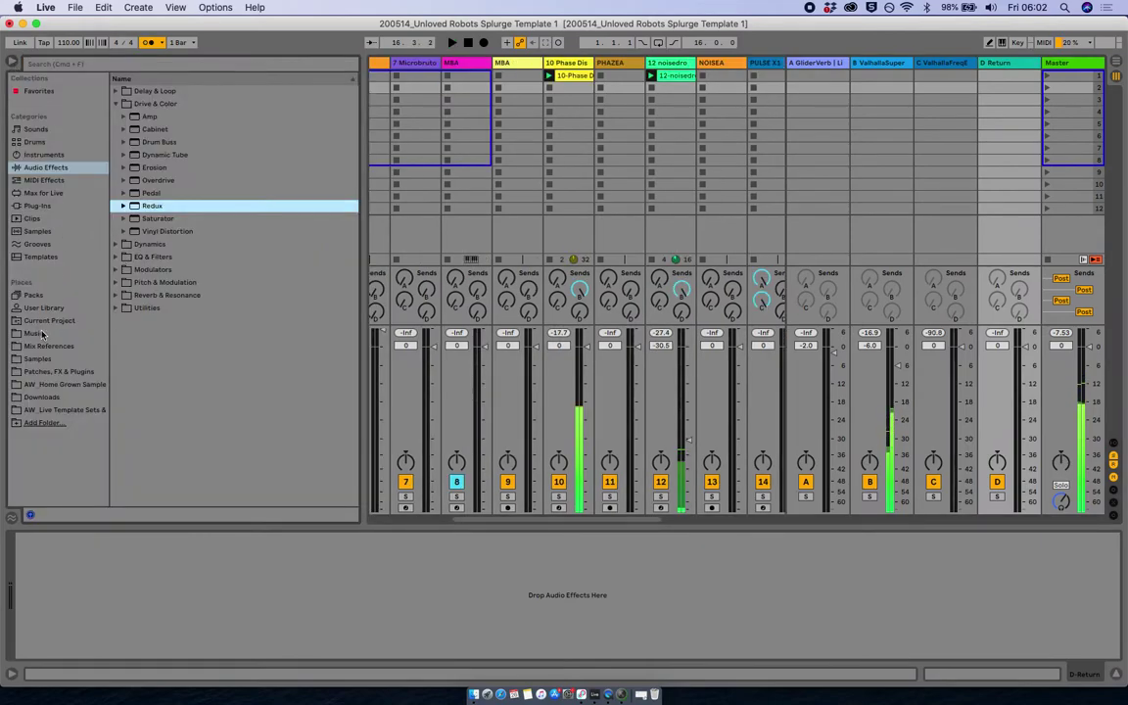
pyautogui.click(35, 206)
pyautogui.click(120, 91)
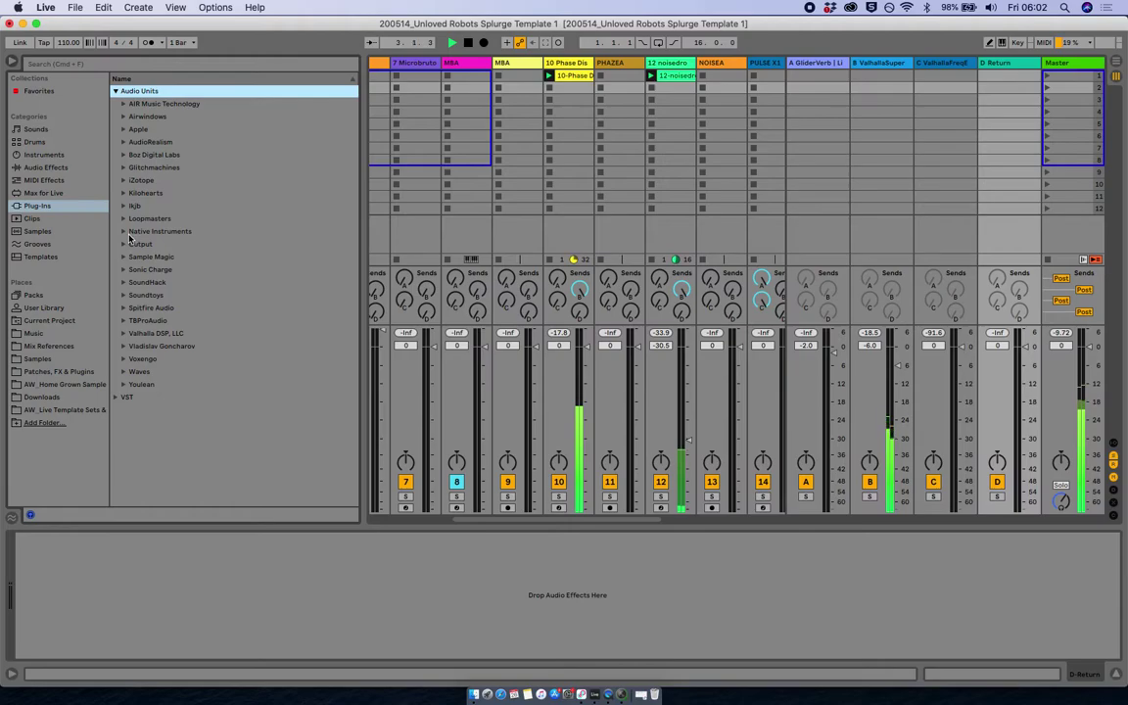
pyautogui.click(123, 333)
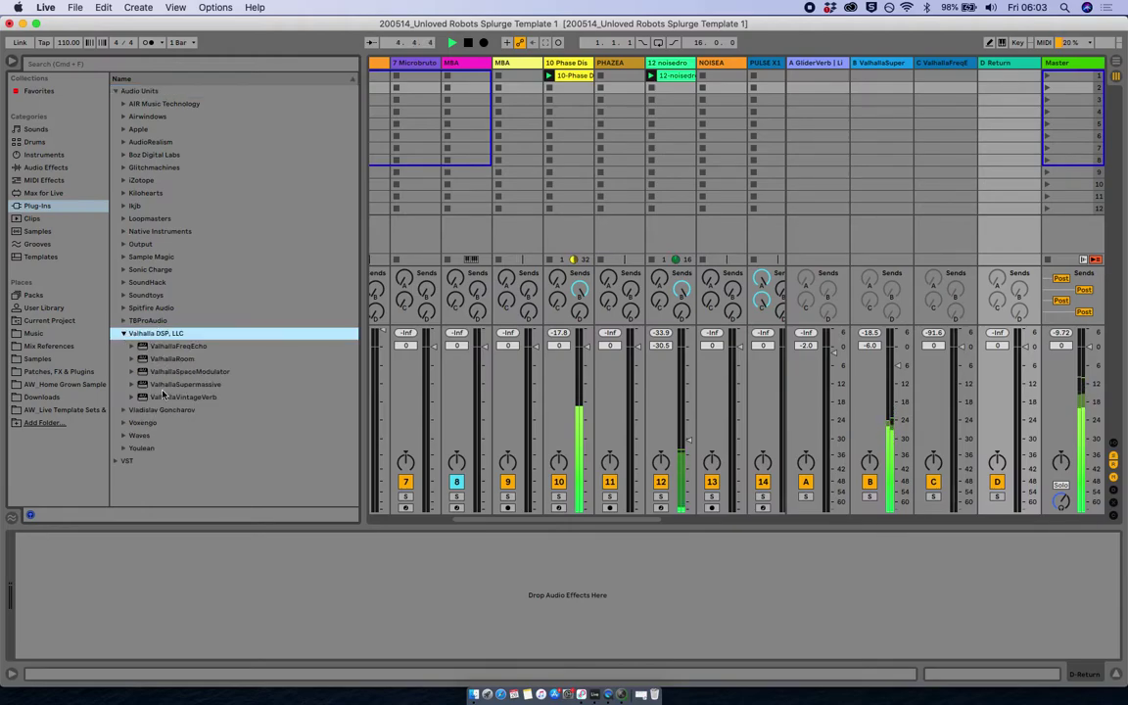
pyautogui.moveTo(161, 396); pyautogui.dragTo(190, 584)
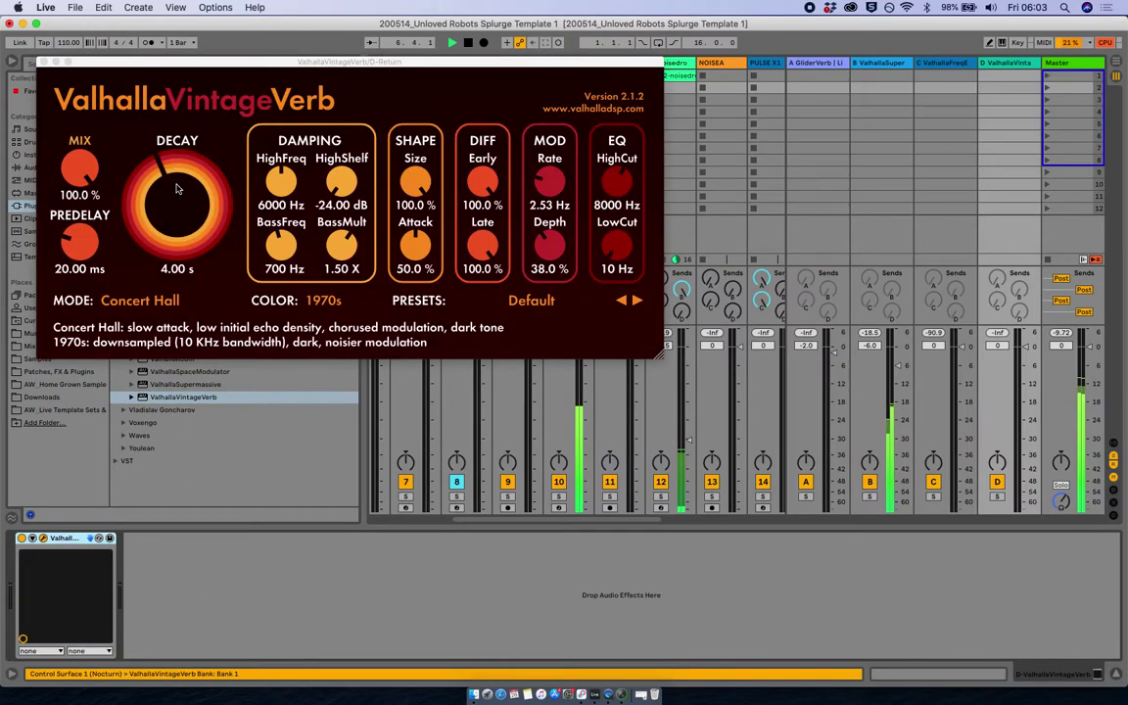
# - Choose the Aerial Hall preset from the Halls in ValhallaVintageVerb, then close the plug-in window and the browser
pyautogui.click(530, 301)
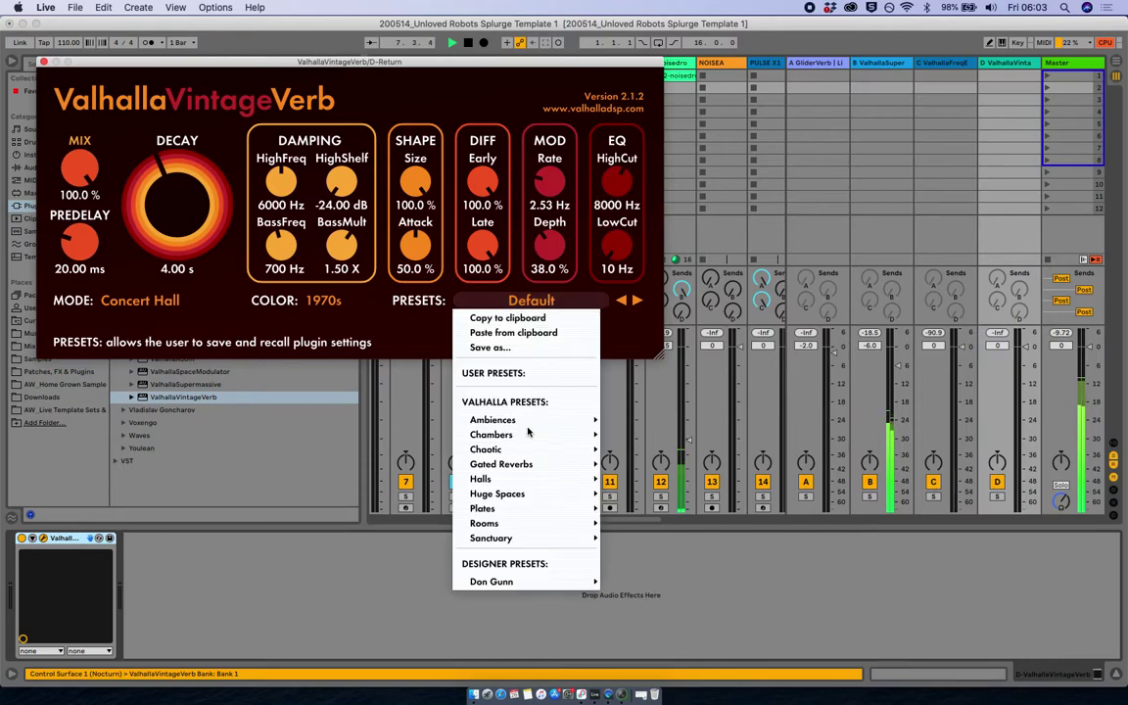
pyautogui.moveTo(506, 477)
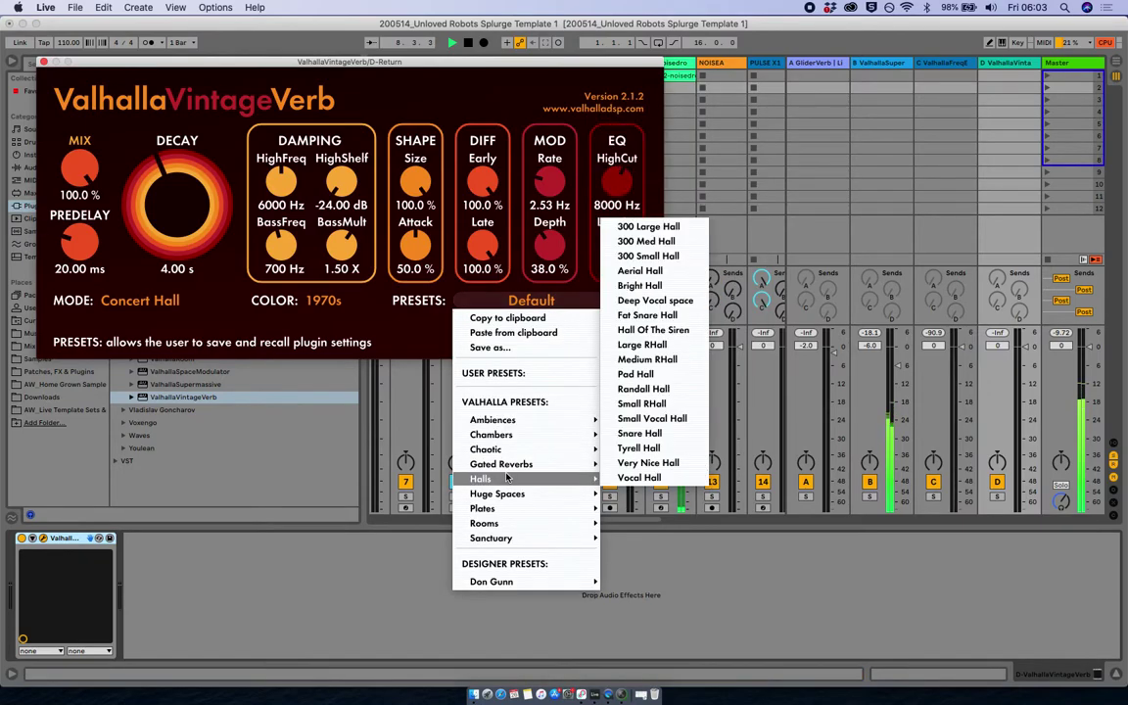
pyautogui.click(637, 272)
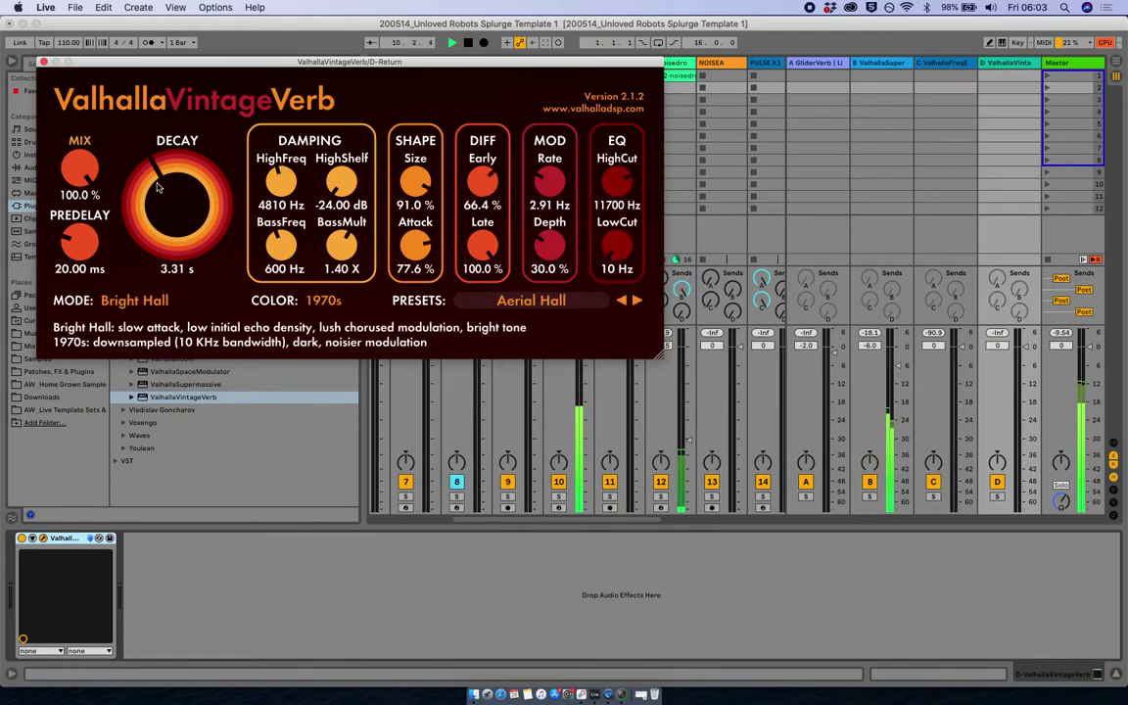
pyautogui.click(42, 61)
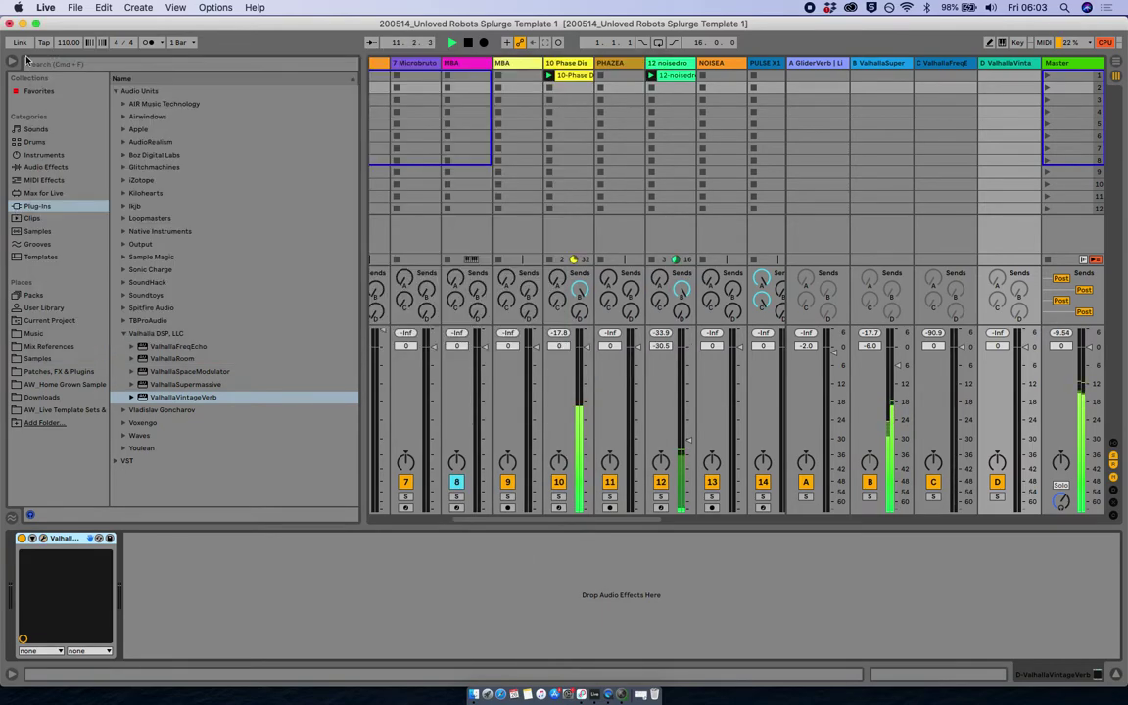
pyautogui.click(10, 63)
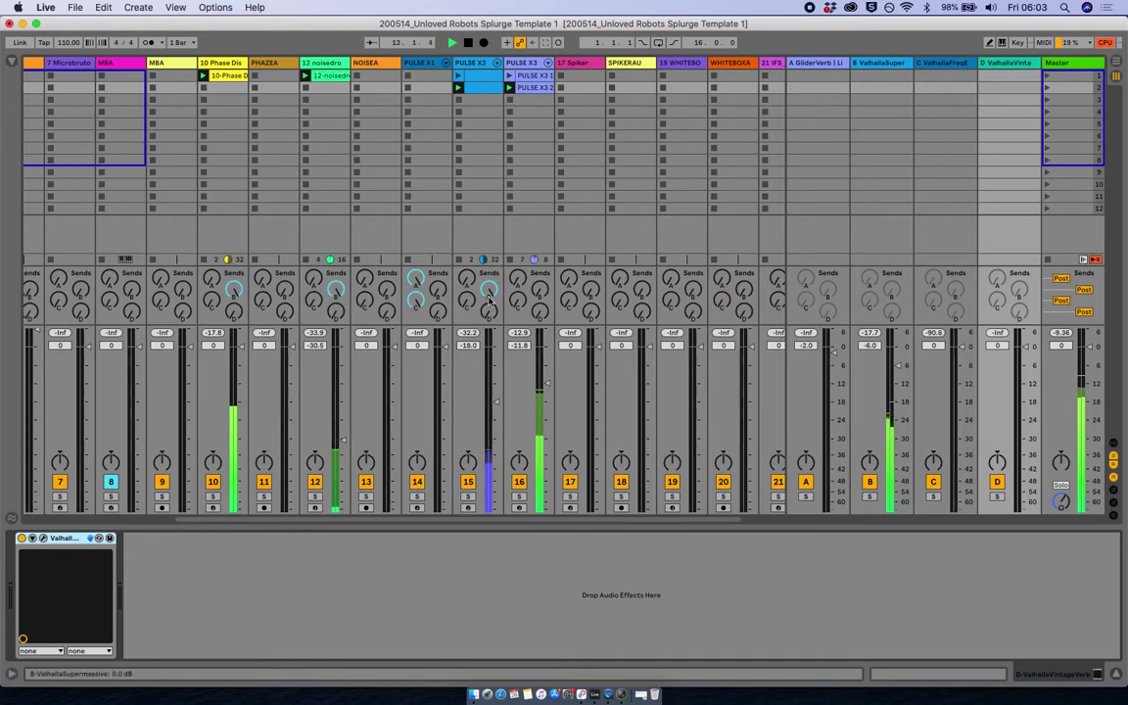
# - Activate the Mono Sequencer rack on the armed Microbruto track, reveal its devices and set the track volume to -18.6 dB
pyautogui.hscroll(-10, 206, 333)
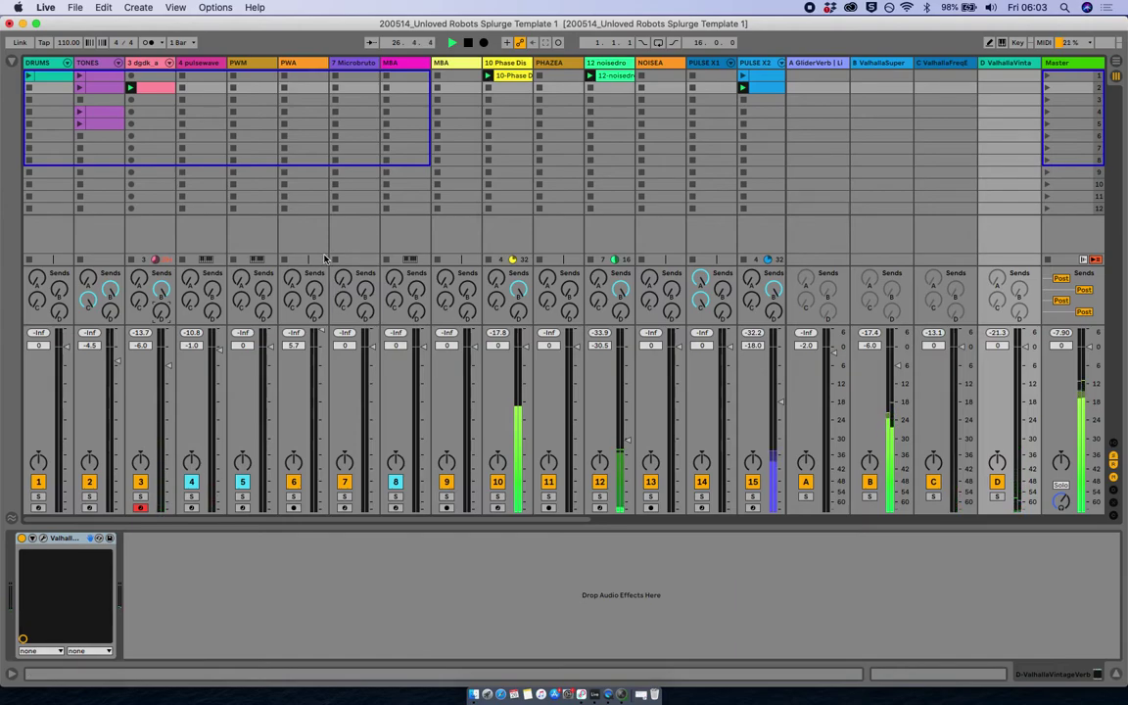
pyautogui.click(342, 66)
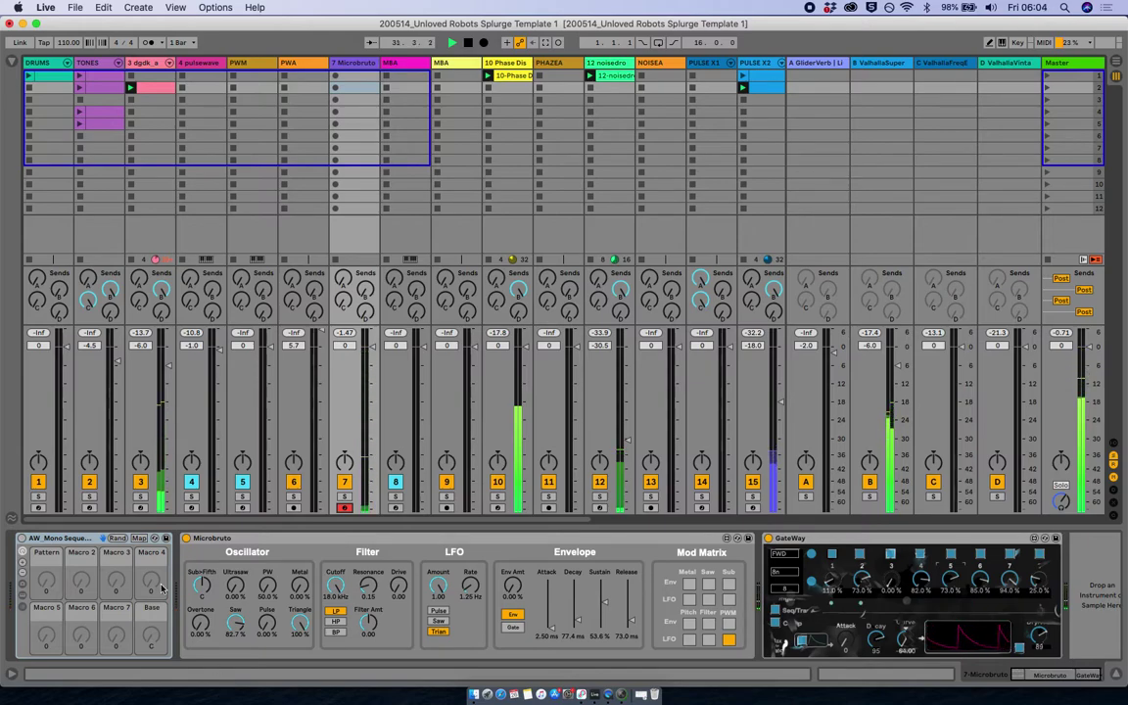
pyautogui.click(22, 538)
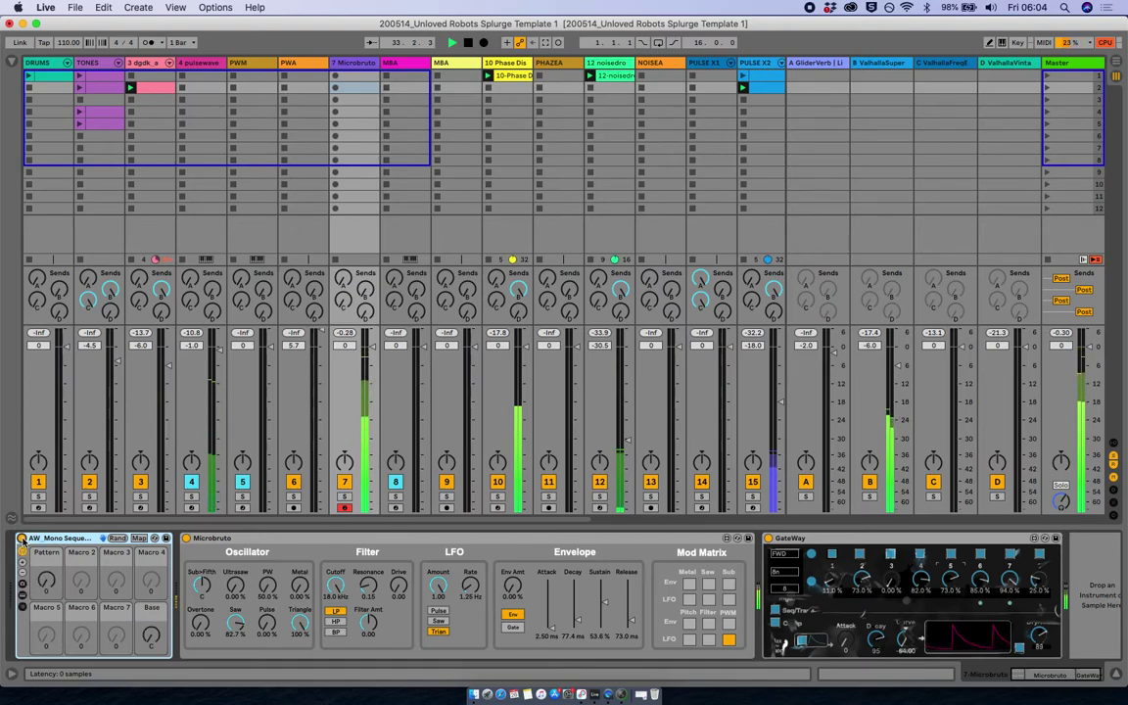
pyautogui.click(21, 596)
pyautogui.click(22, 596)
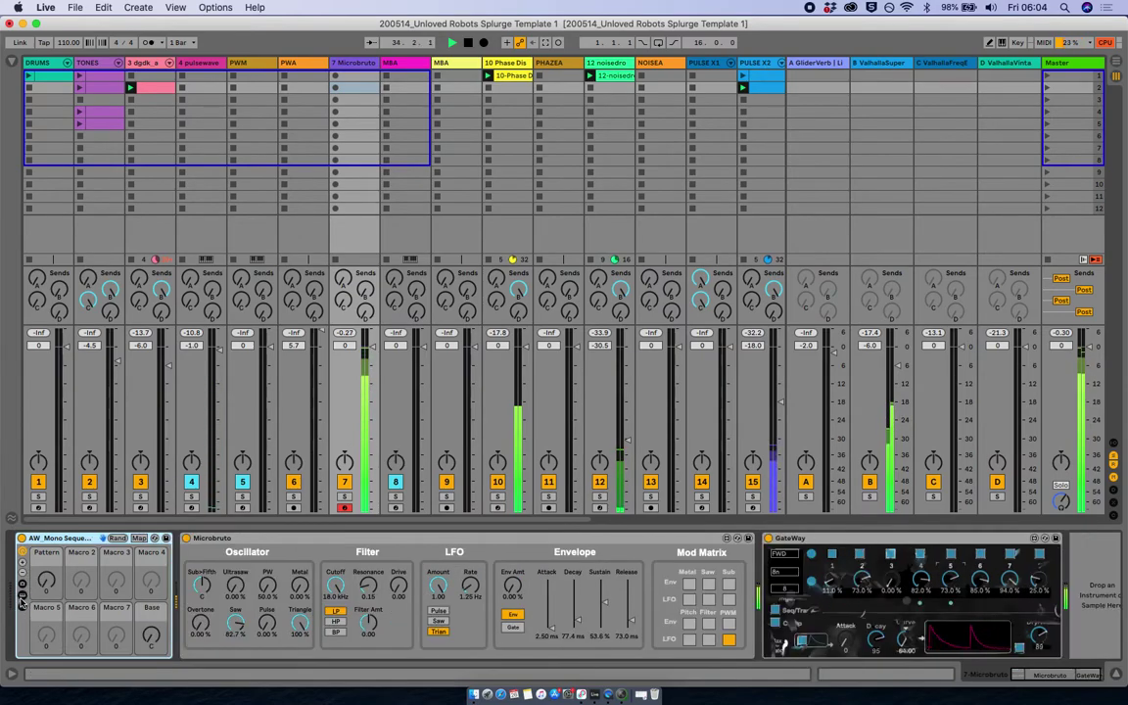
pyautogui.click(21, 597)
pyautogui.moveTo(372, 387); pyautogui.dragTo(372, 403)
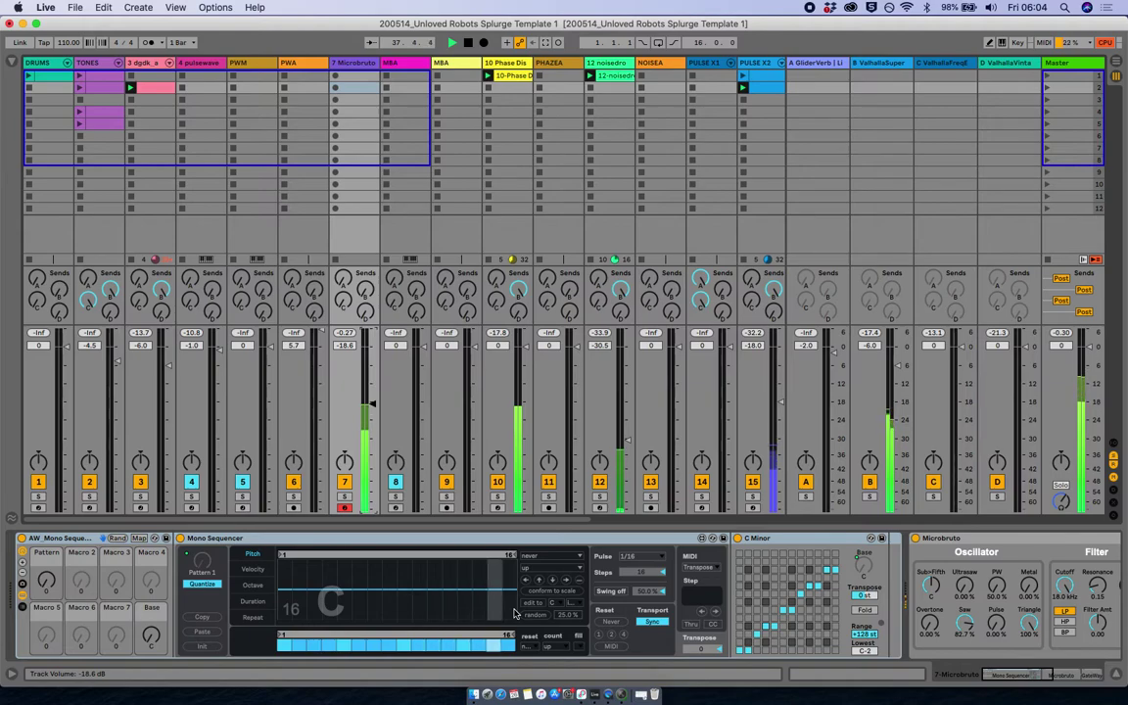
# - Shorten the Mono Sequencer's pattern loop to 15 steps and switch off steps 2, 6, 10 and 13
pyautogui.moveTo(507, 635); pyautogui.dragTo(494, 636)
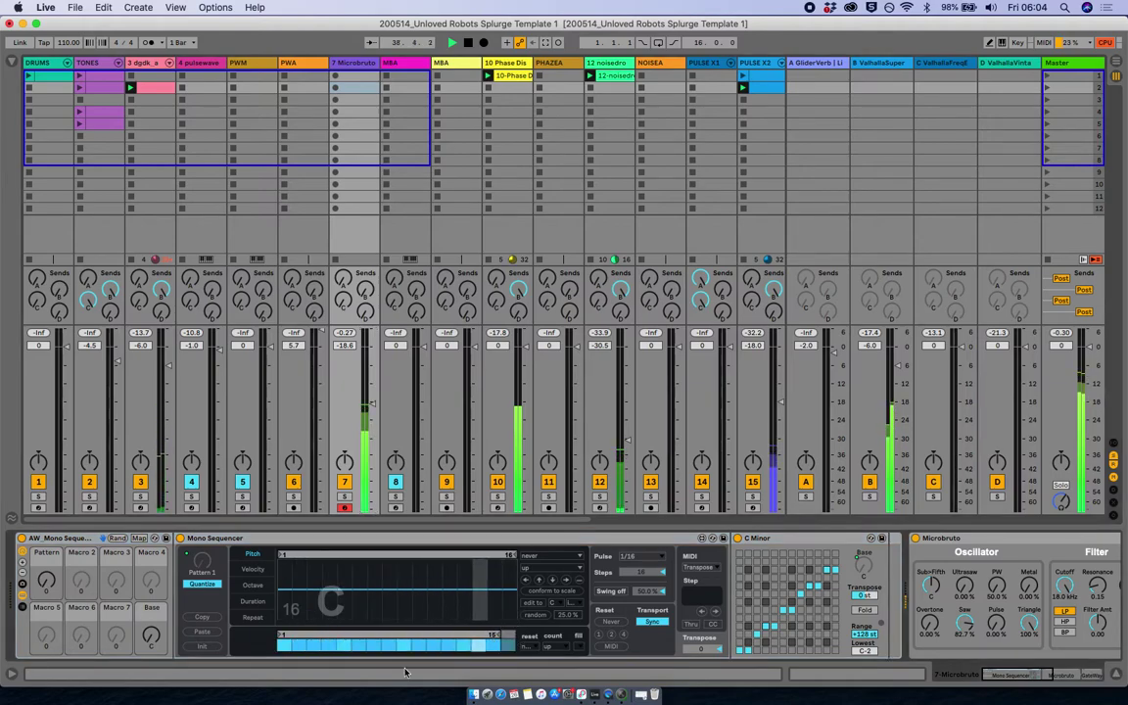
pyautogui.click(299, 646)
pyautogui.click(356, 648)
pyautogui.click(416, 647)
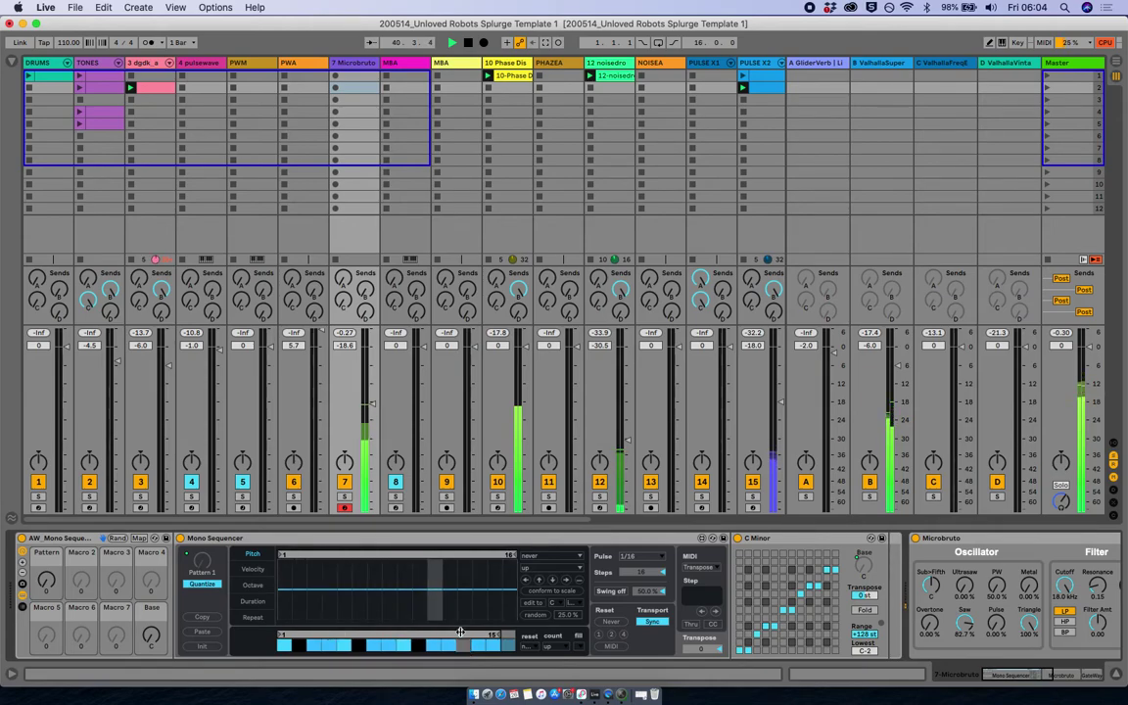
# - Shape the Microbruto oscillator by setting Overtone to 100 %, PW to 50 %, and Ultrasaw and Saw to 0 %
pyautogui.moveTo(996, 585); pyautogui.dragTo(933, 450)
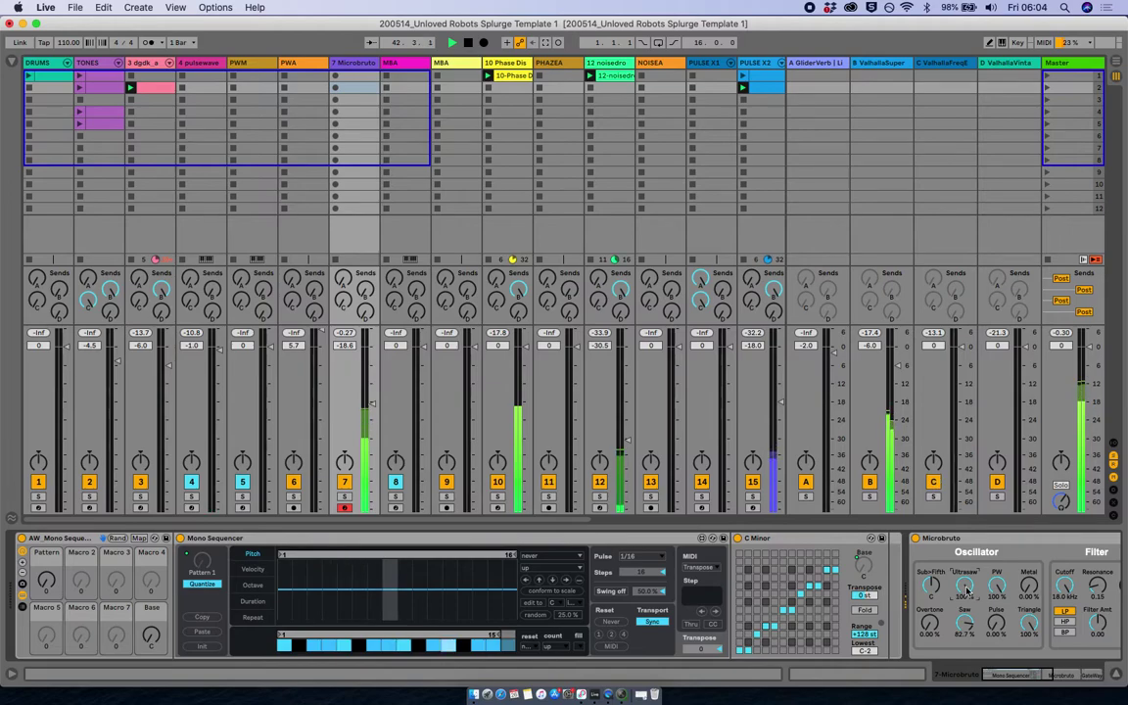
pyautogui.moveTo(932, 587); pyautogui.dragTo(928, 470)
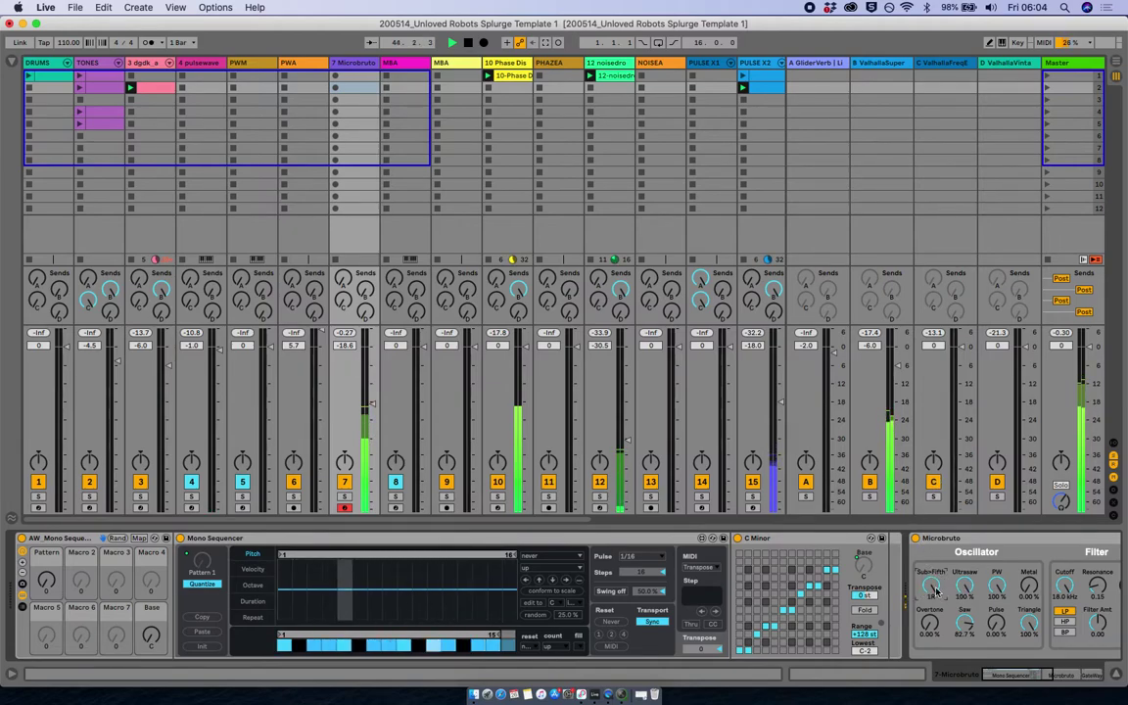
pyautogui.moveTo(911, 528); pyautogui.dragTo(910, 556)
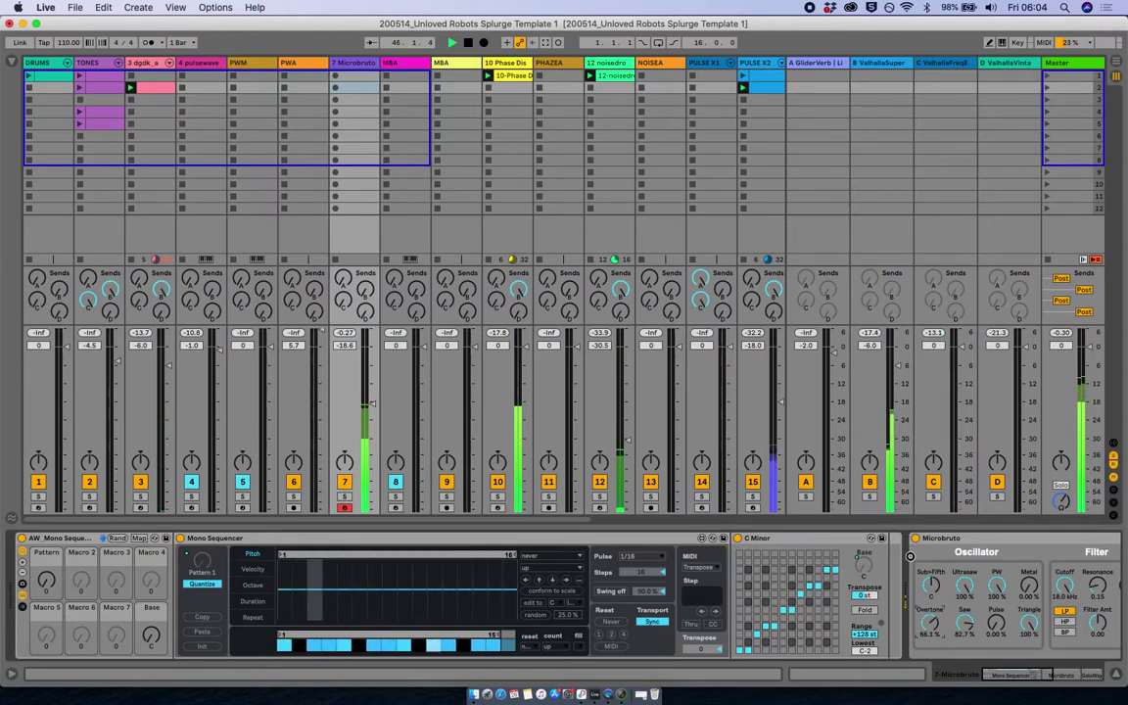
pyautogui.moveTo(996, 586); pyautogui.dragTo(996, 670)
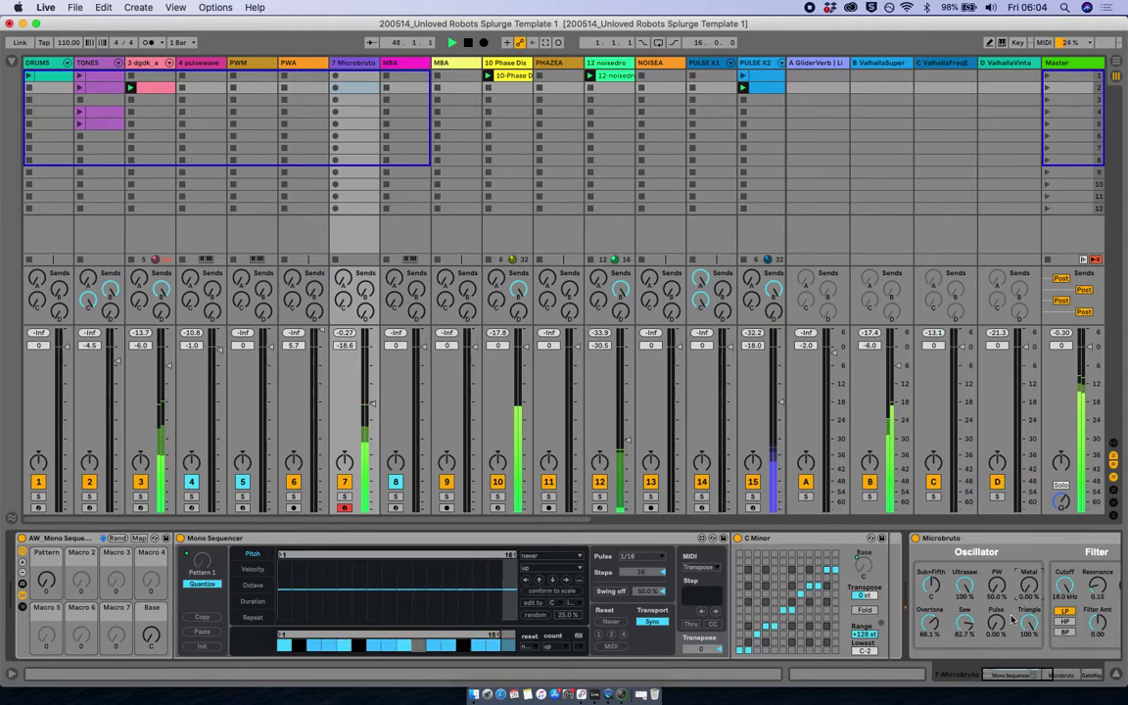
pyautogui.moveTo(965, 585); pyautogui.dragTo(963, 682)
pyautogui.moveTo(931, 624); pyautogui.dragTo(932, 529)
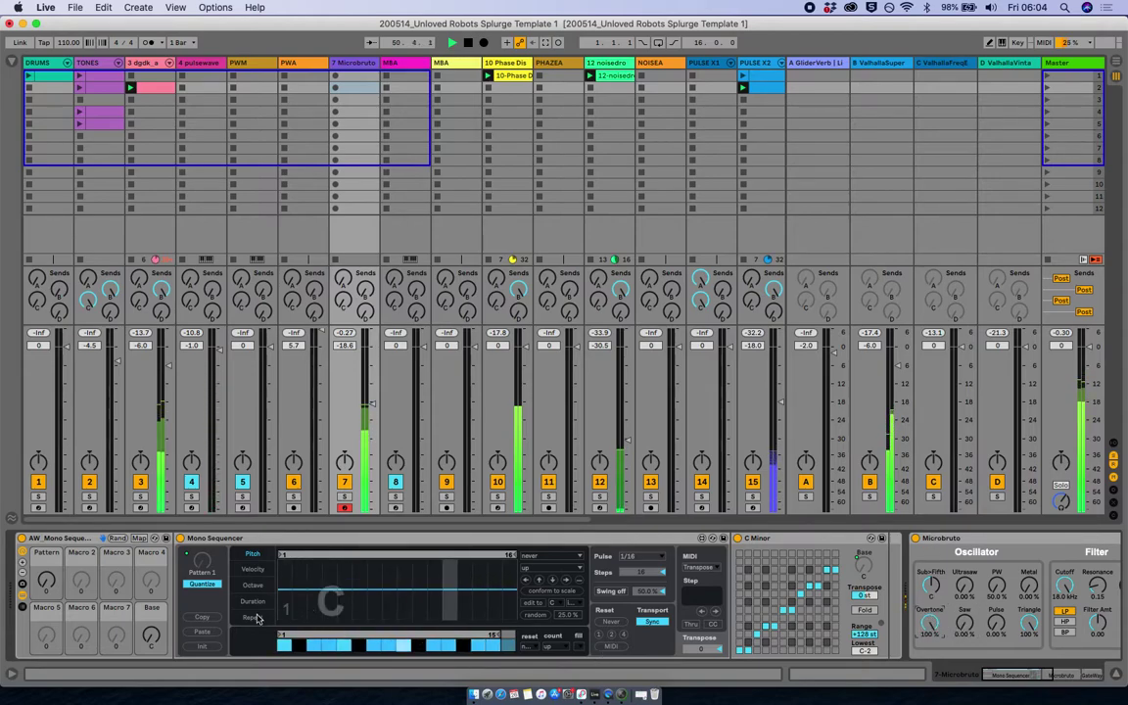
# - Solo the Microbruto track and randomise the Mono Sequencer's pitches, raising the random amount to 65.2 %
pyautogui.click(542, 613)
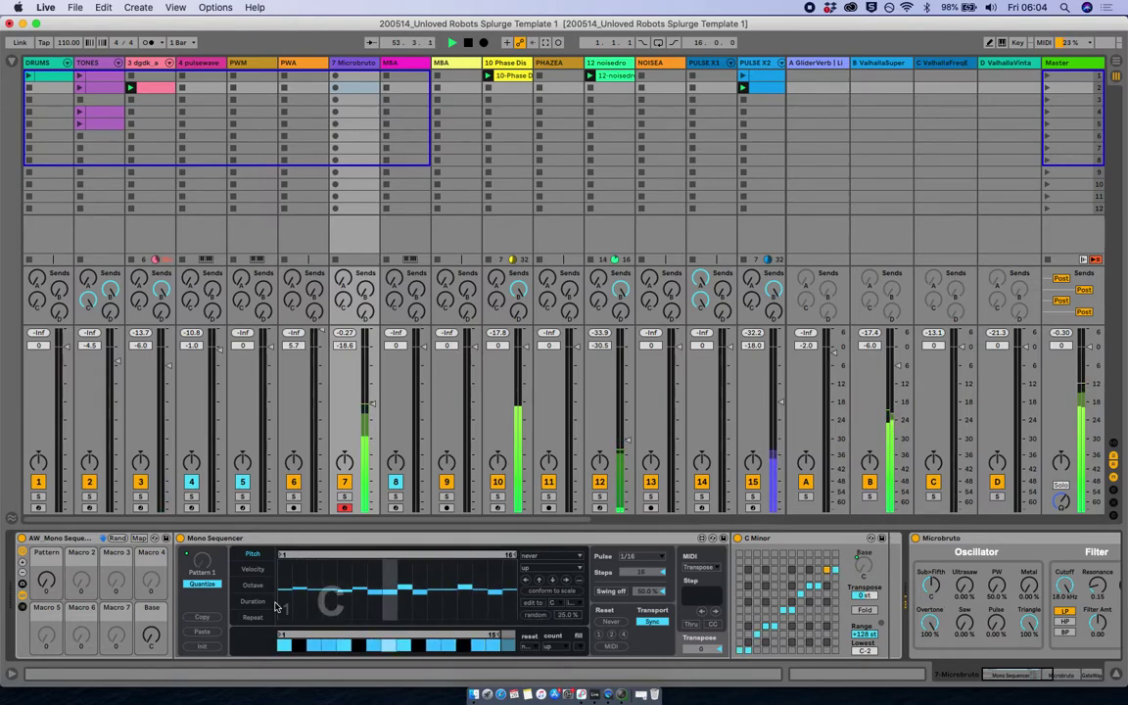
pyautogui.click(344, 496)
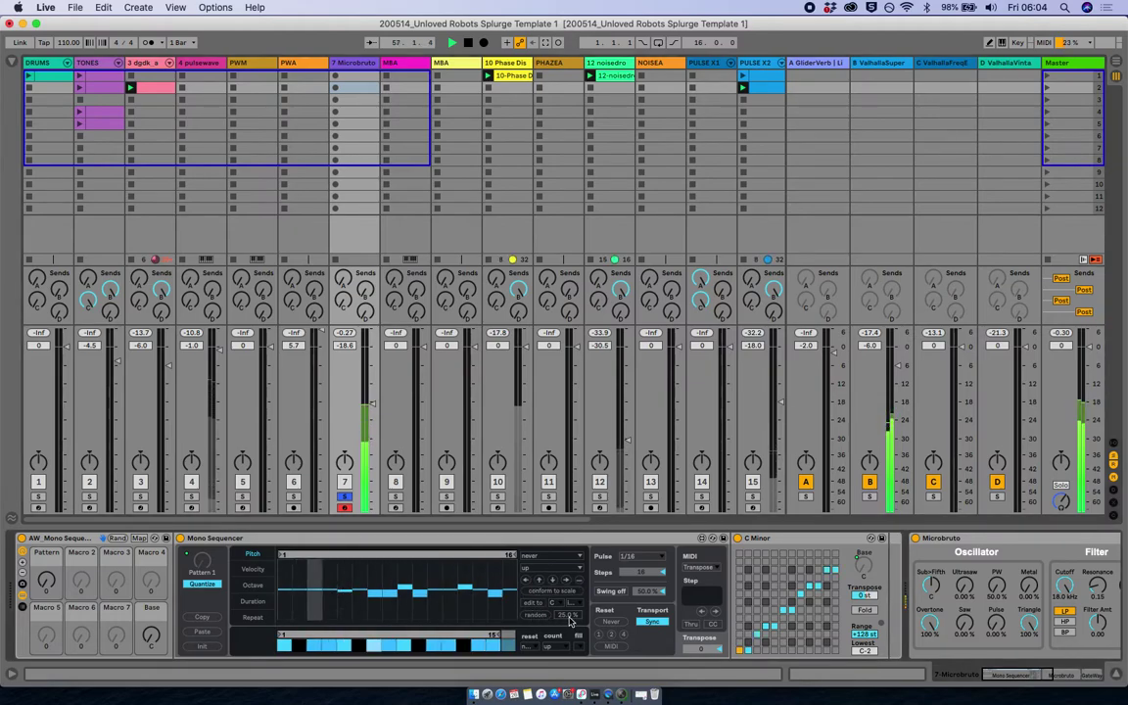
pyautogui.moveTo(570, 620); pyautogui.dragTo(570, 587)
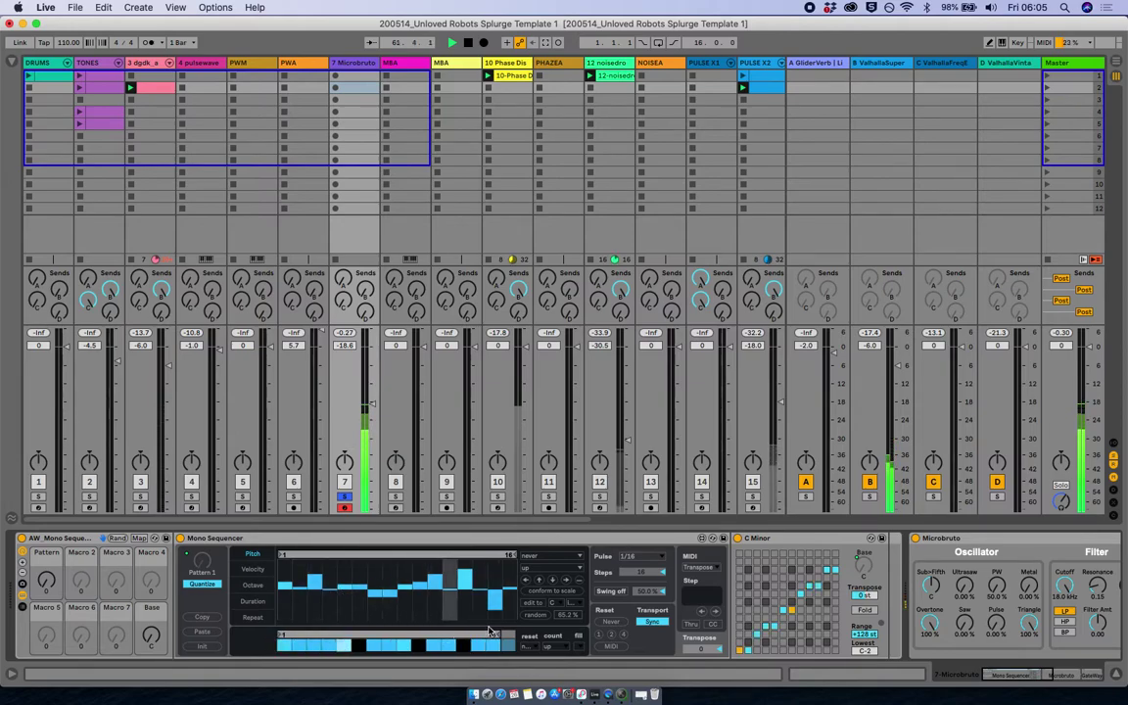
# - Shorten the sequencer's pattern loop to 3 steps, set octave step 16 to 3 and loop the octave lane over 1 step
pyautogui.moveTo(490, 632); pyautogui.dragTo(319, 633)
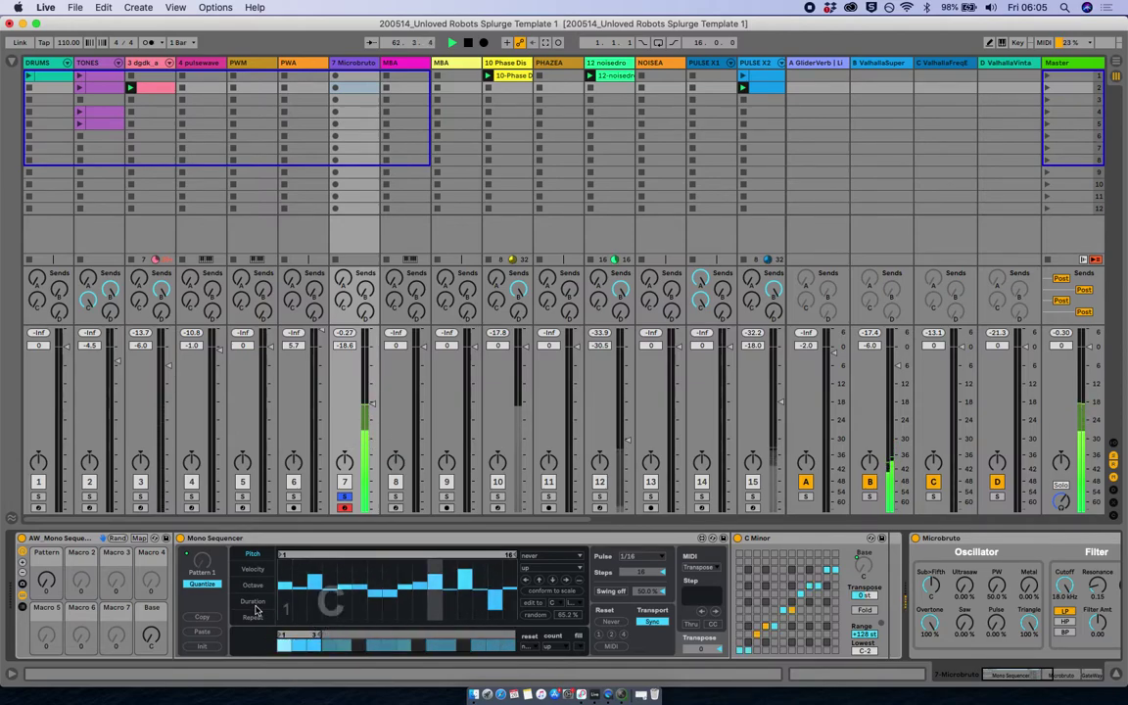
pyautogui.click(253, 585)
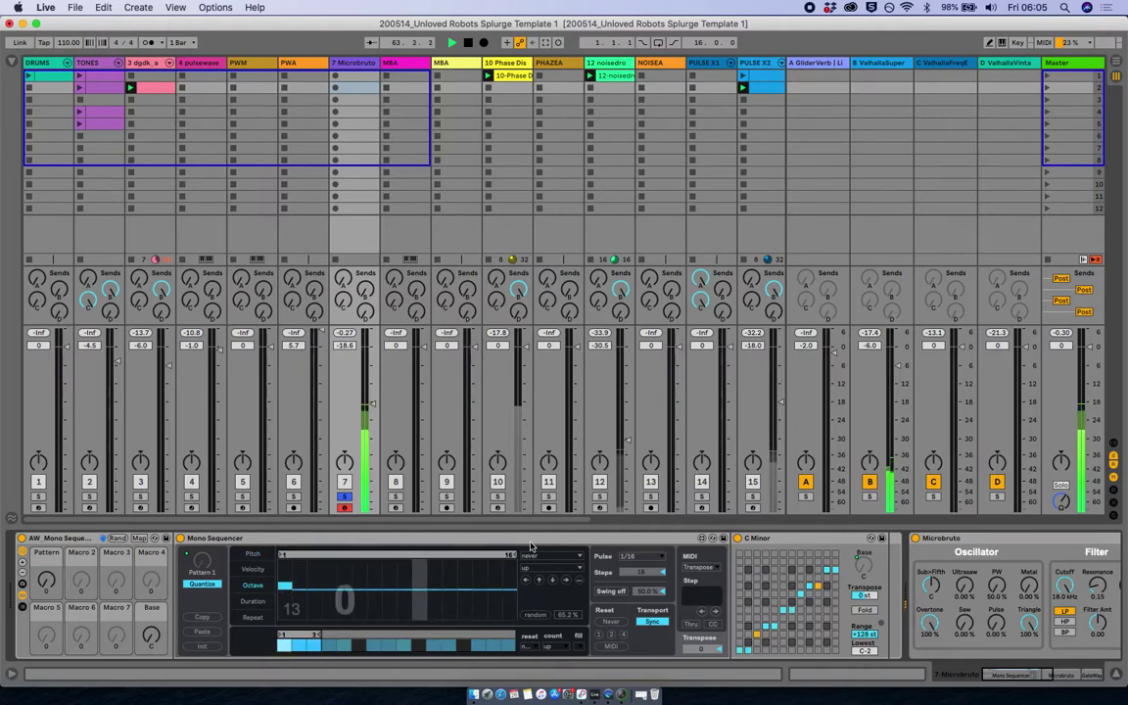
pyautogui.click(509, 567)
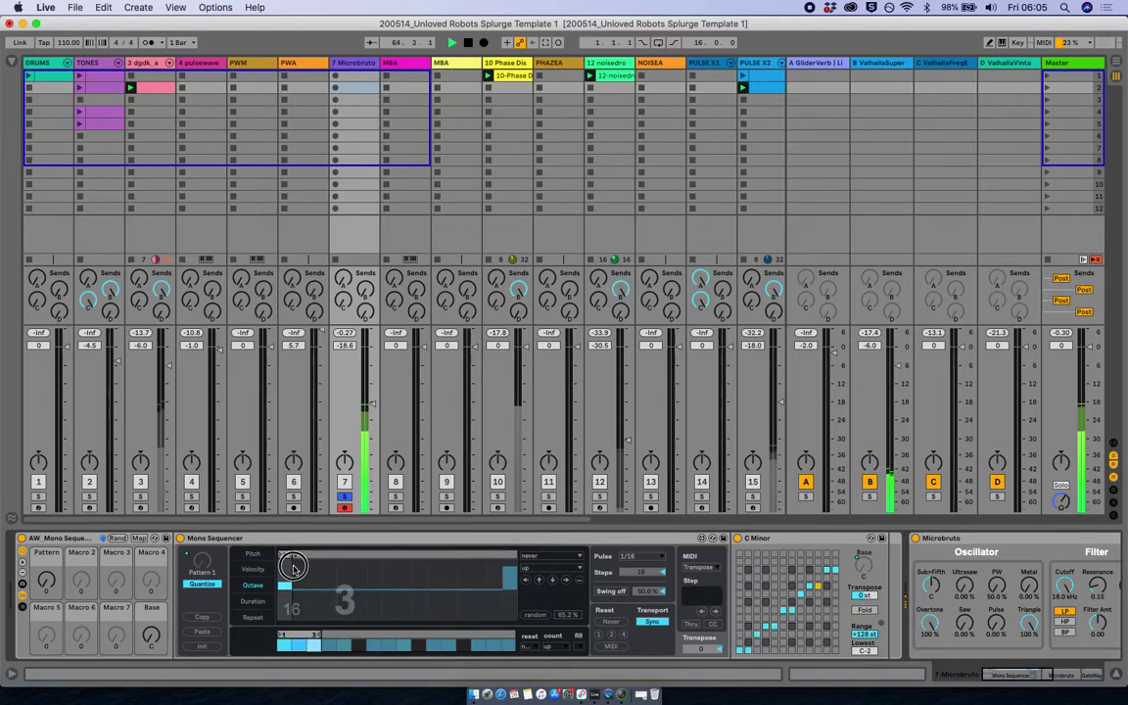
# - Set the Microbruto's Overtone to 0 % and take the track out of solo
pyautogui.hscroll(3, 795, 605)
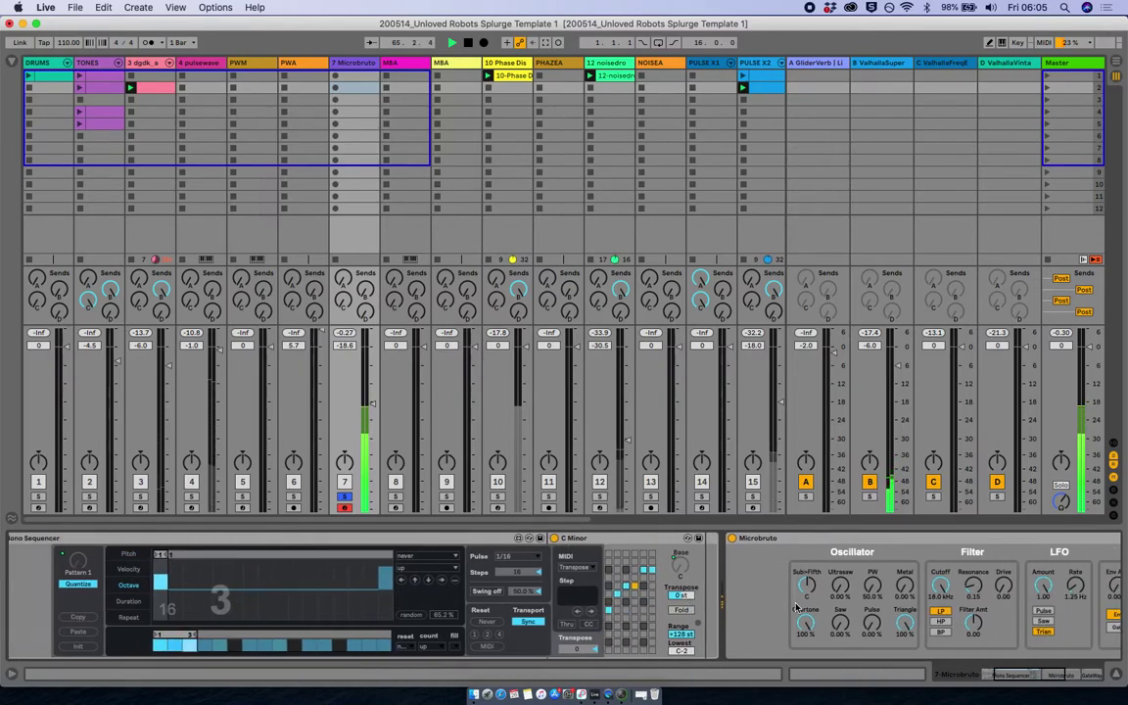
pyautogui.hscroll(5, 795, 605)
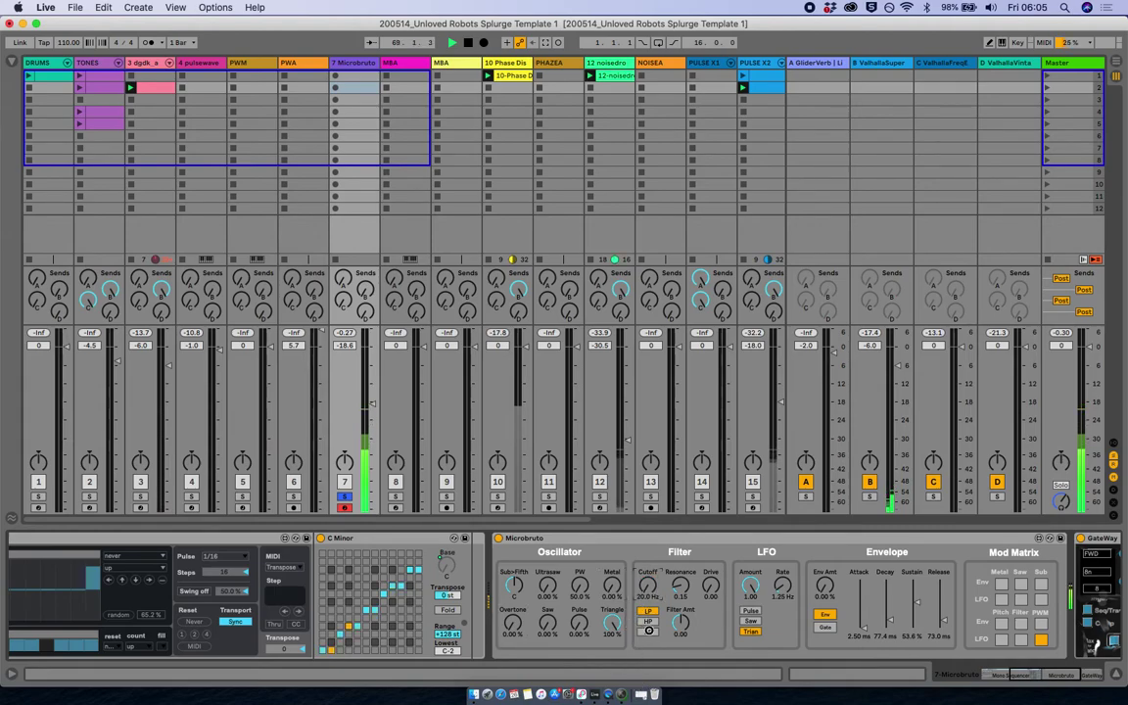
pyautogui.click(344, 497)
pyautogui.hscroll(-5, 453, 590)
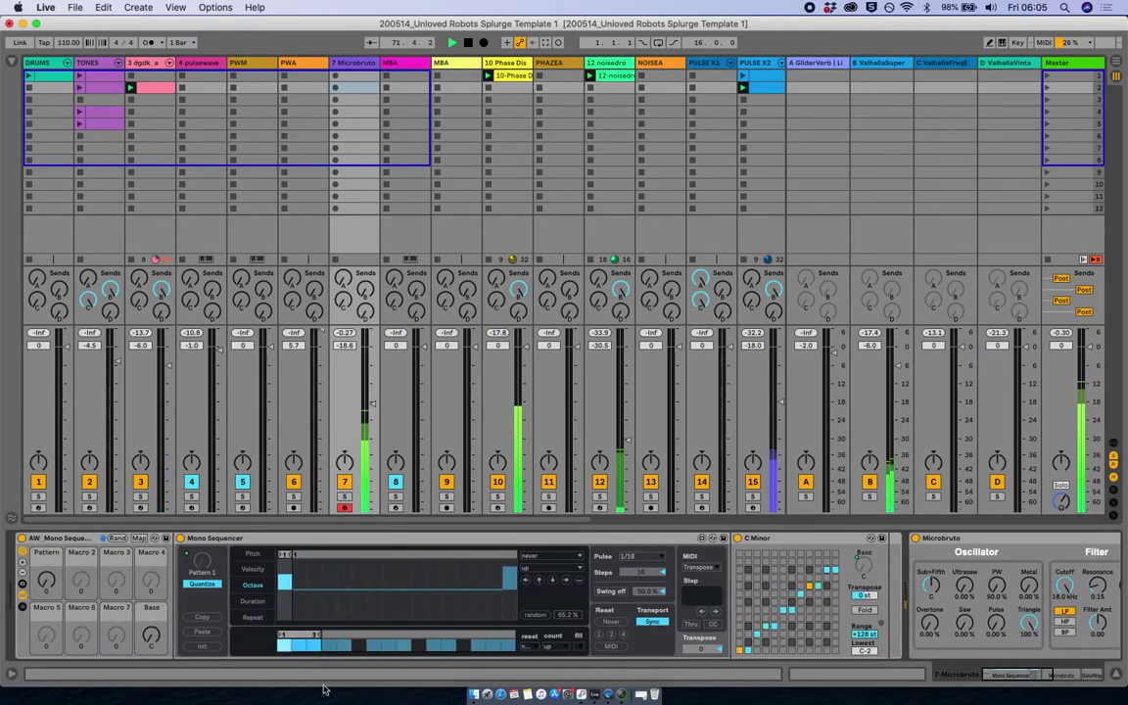
# - Randomise the Mono Sequencer's pitch lane several more times, raising the random amount to 100 %
pyautogui.click(253, 554)
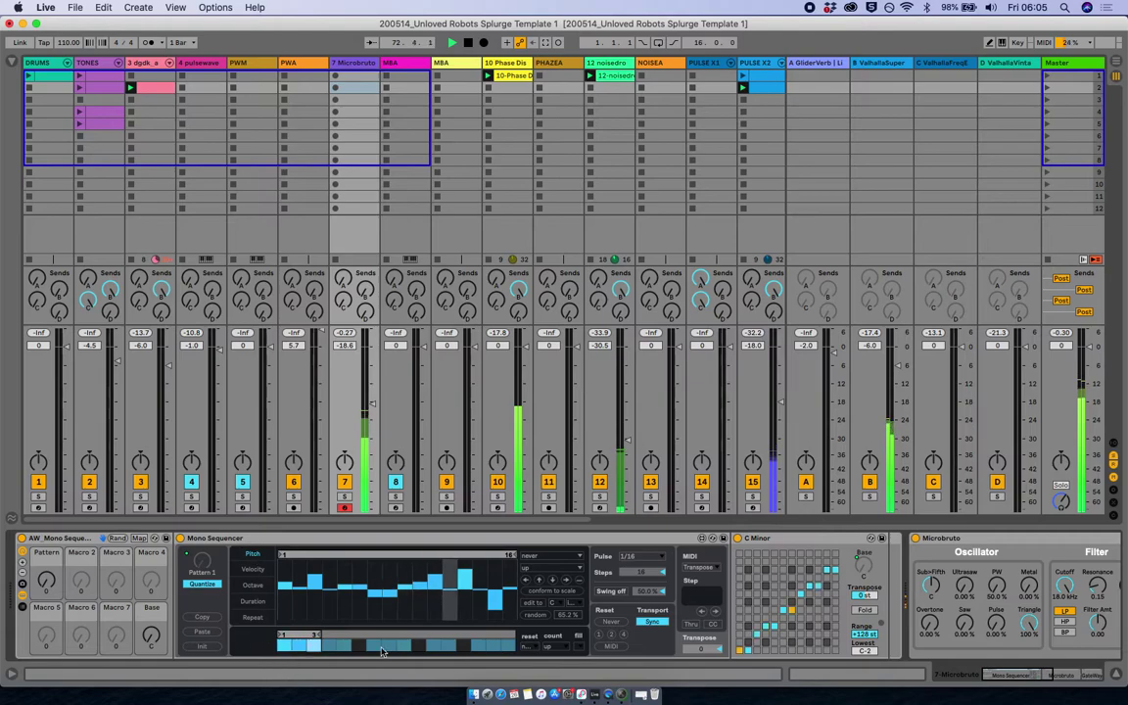
pyautogui.click(536, 617)
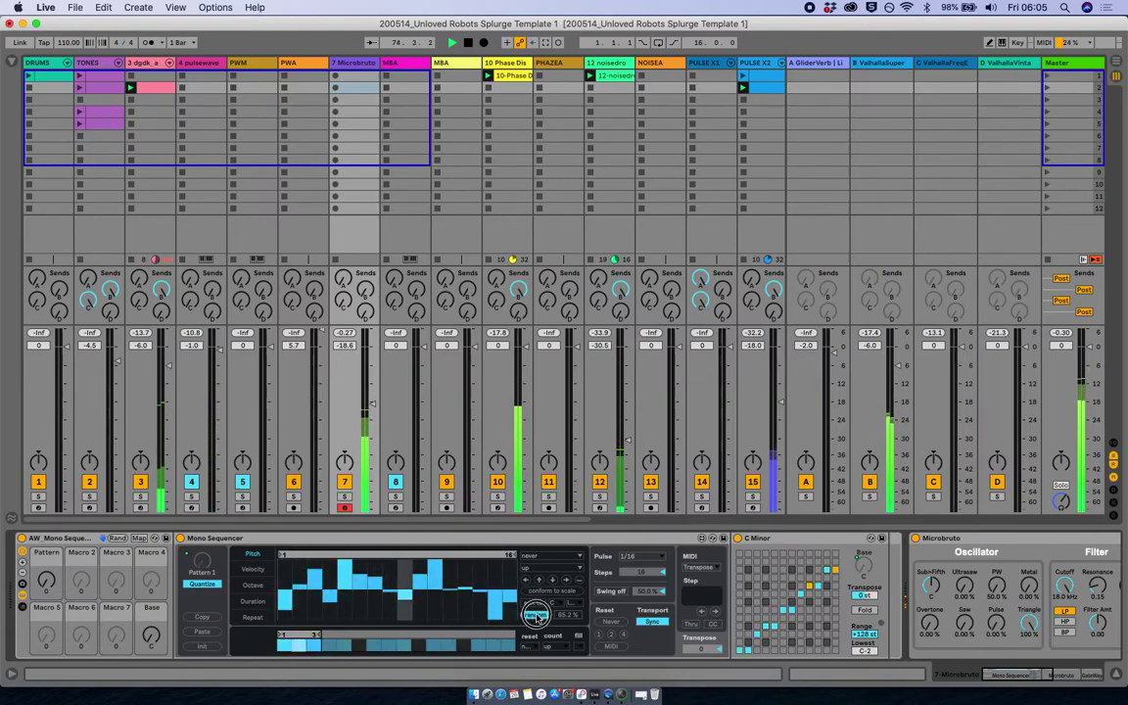
pyautogui.click(536, 617)
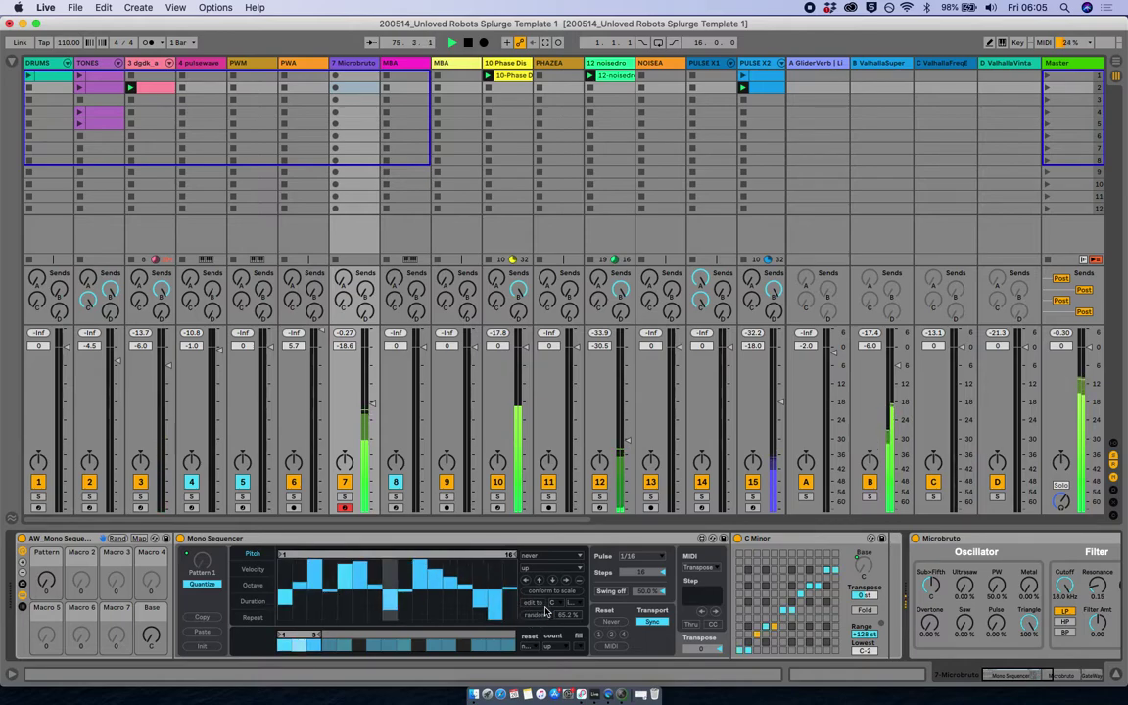
pyautogui.moveTo(568, 615); pyautogui.dragTo(511, 447)
pyautogui.click(541, 617)
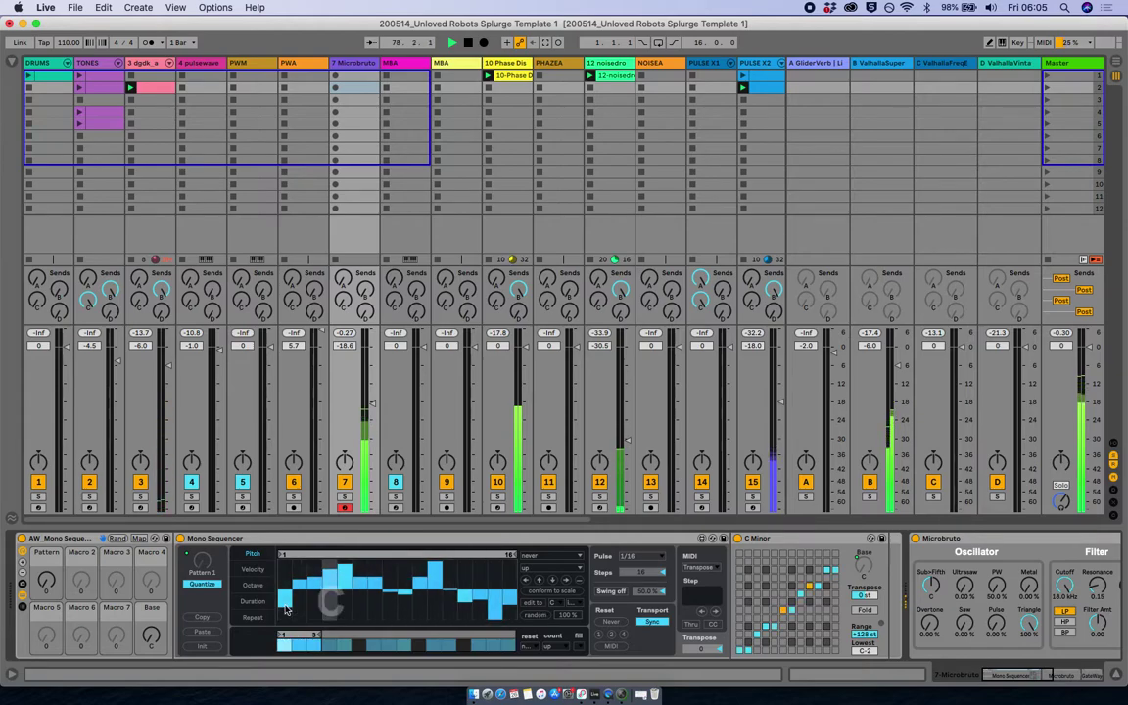
# - Shorten the Mono Sequencer's pitch loop to 6 steps and flatten those six pitches to C
pyautogui.click(255, 585)
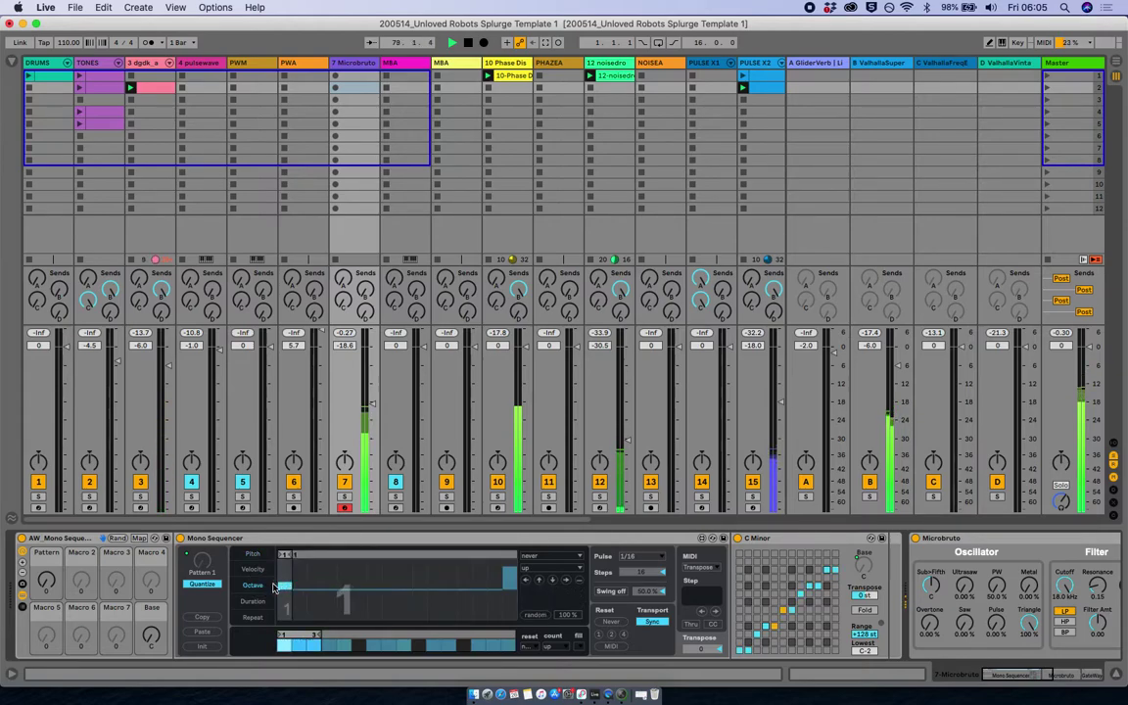
pyautogui.click(255, 557)
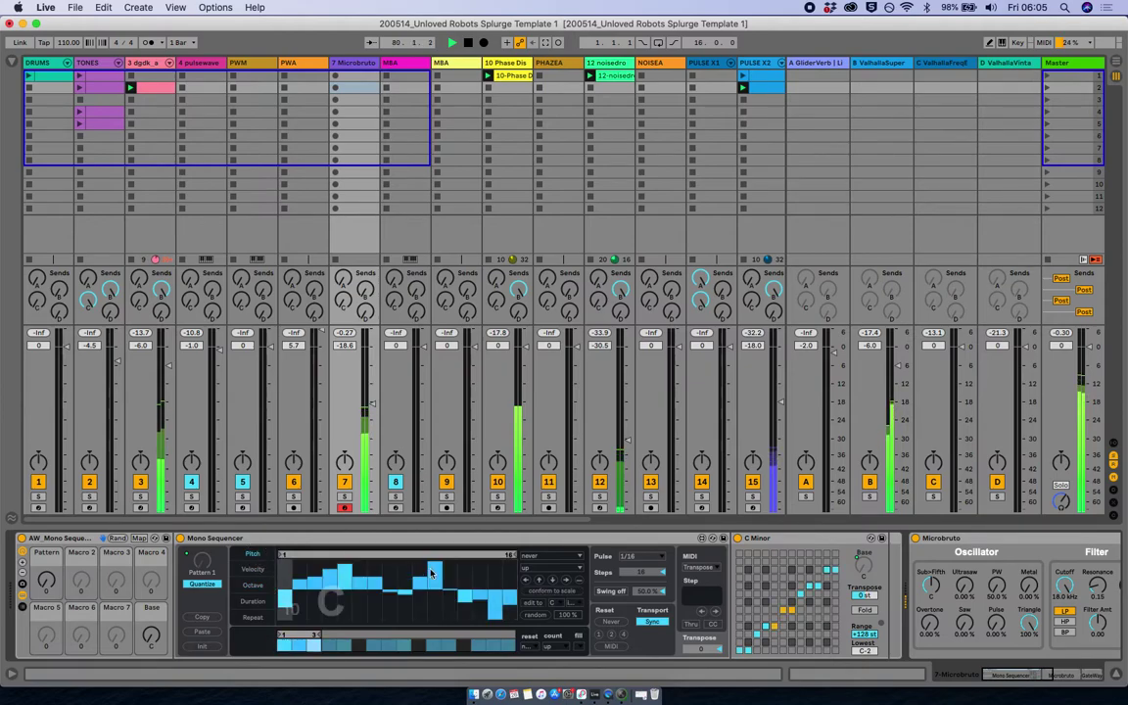
pyautogui.moveTo(521, 559)
pyautogui.mouseDown()
pyautogui.moveTo(372, 548)
pyautogui.moveTo(370, 563)
pyautogui.mouseUp()
pyautogui.click(361, 554)
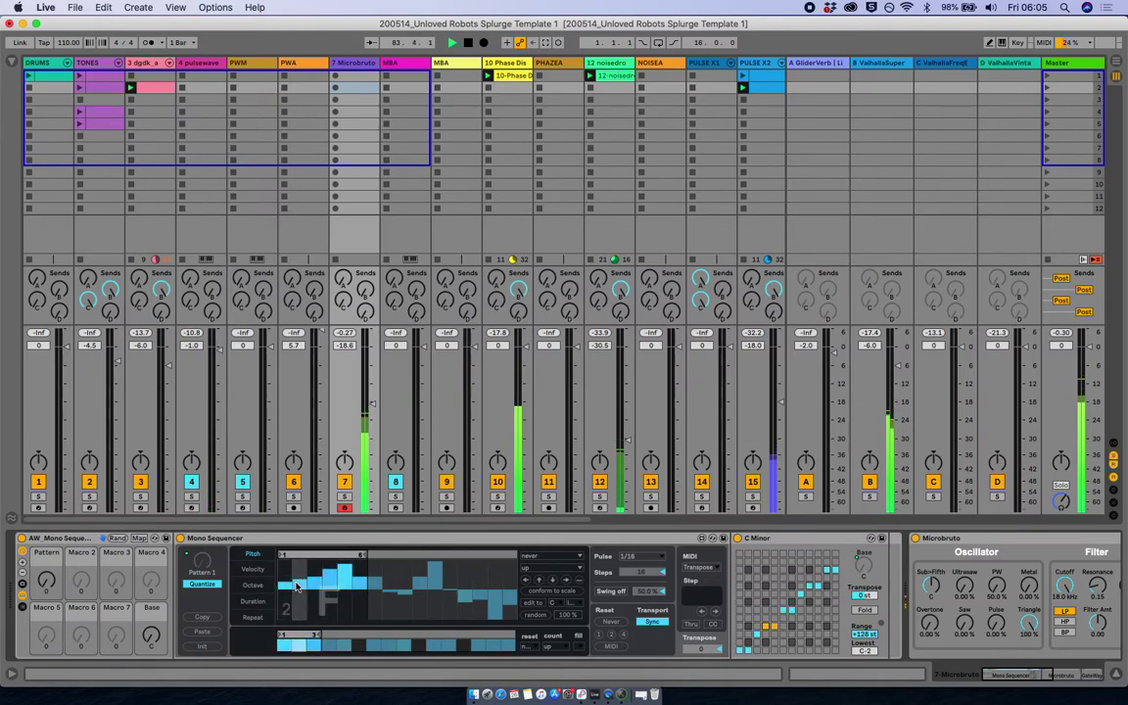
pyautogui.moveTo(326, 587); pyautogui.dragTo(360, 592)
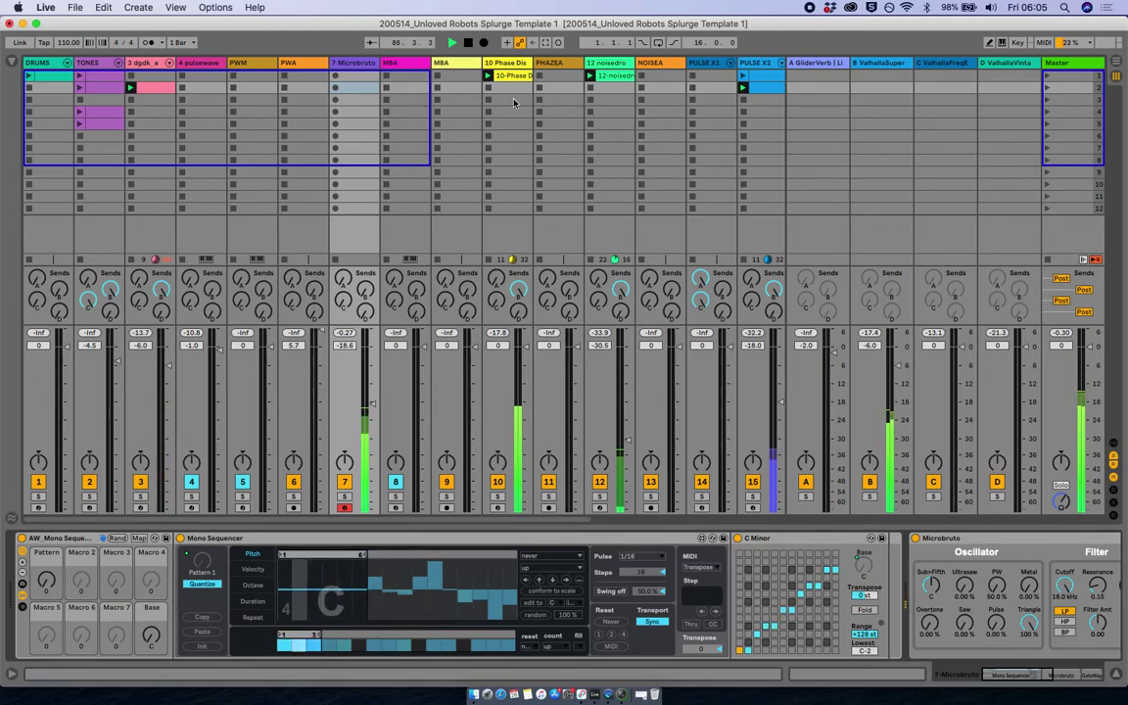
# - Check the drone note in the Phase Distortion clip and that track's devices, then return to the Microbruto track
pyautogui.doubleClick(509, 78)
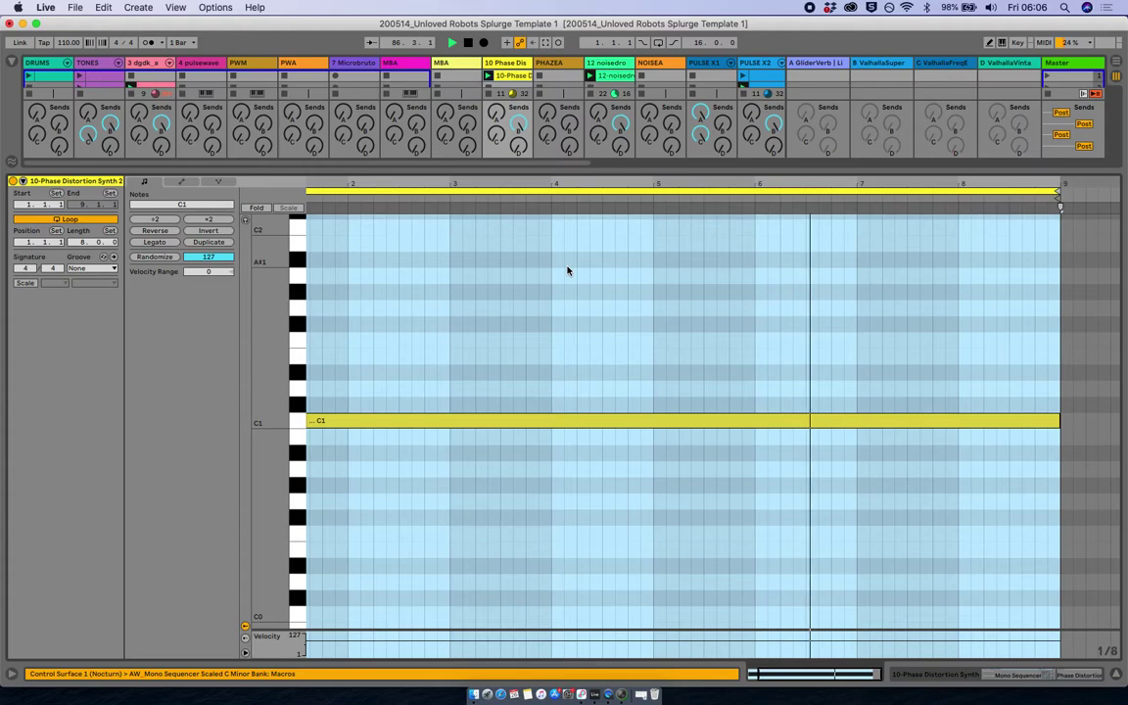
pyautogui.hotkey('shift', 'Tab')
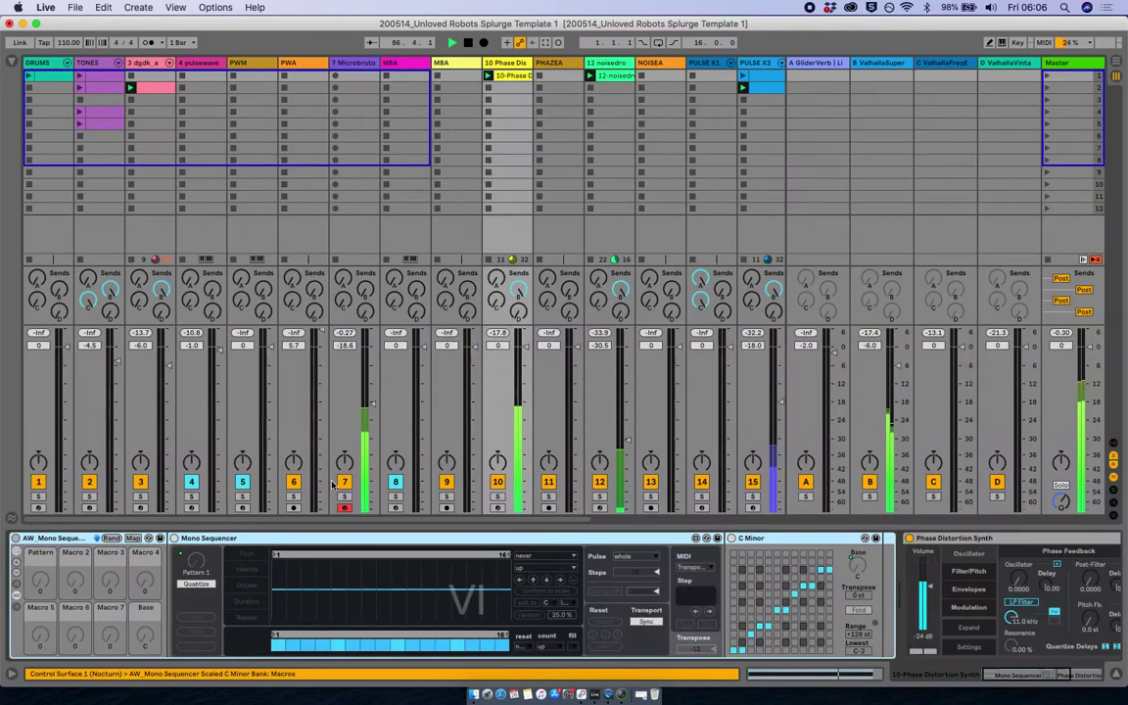
pyautogui.click(507, 556)
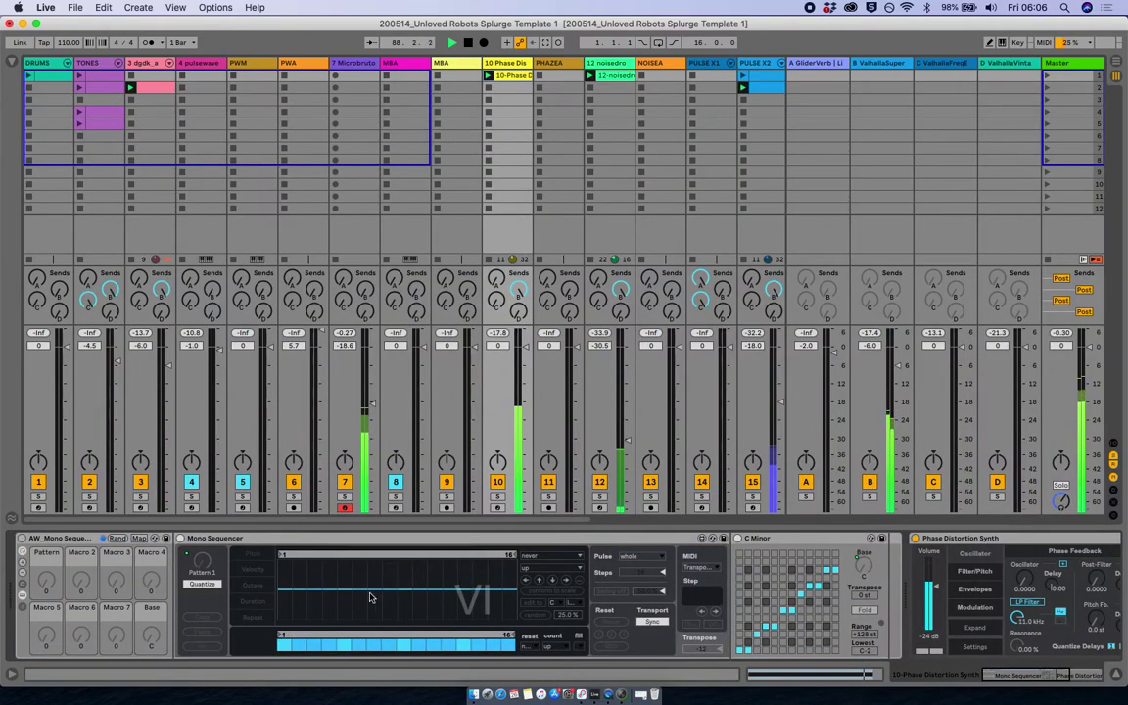
pyautogui.click(343, 62)
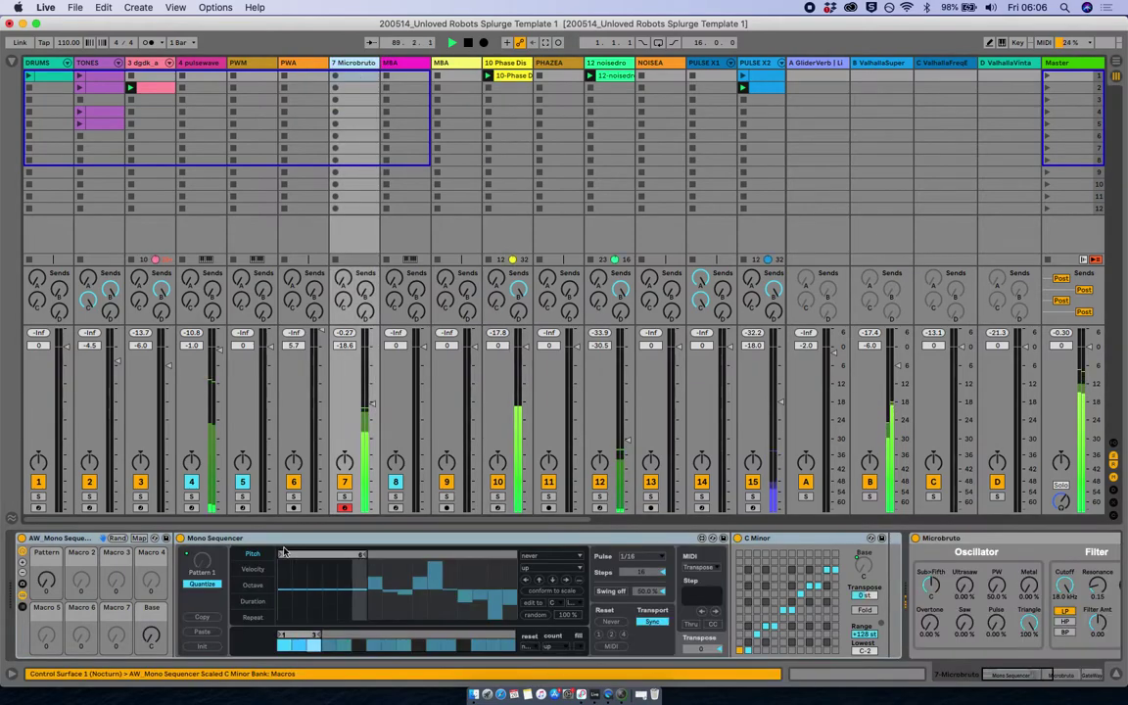
# - Redraw the looped pitches with steps 4 and 5 lowered, extend the pitch loop to 7 steps and drop step 7 low
pyautogui.moveTo(284, 603); pyautogui.dragTo(315, 588)
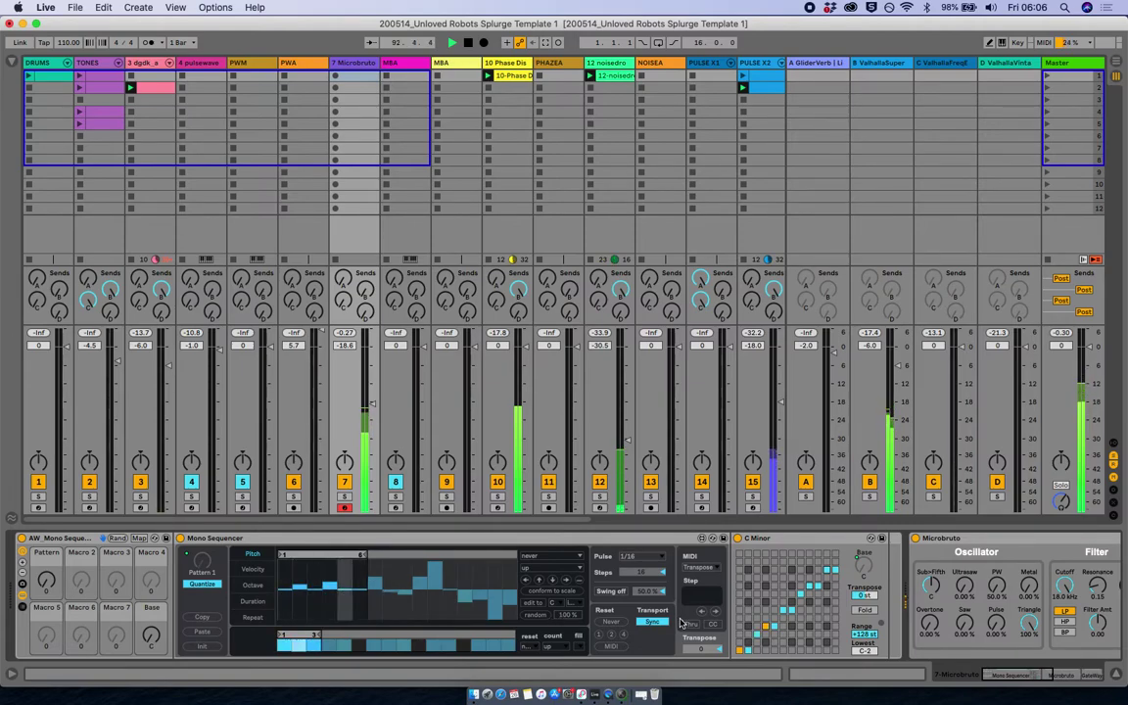
pyautogui.moveTo(298, 590); pyautogui.dragTo(297, 584)
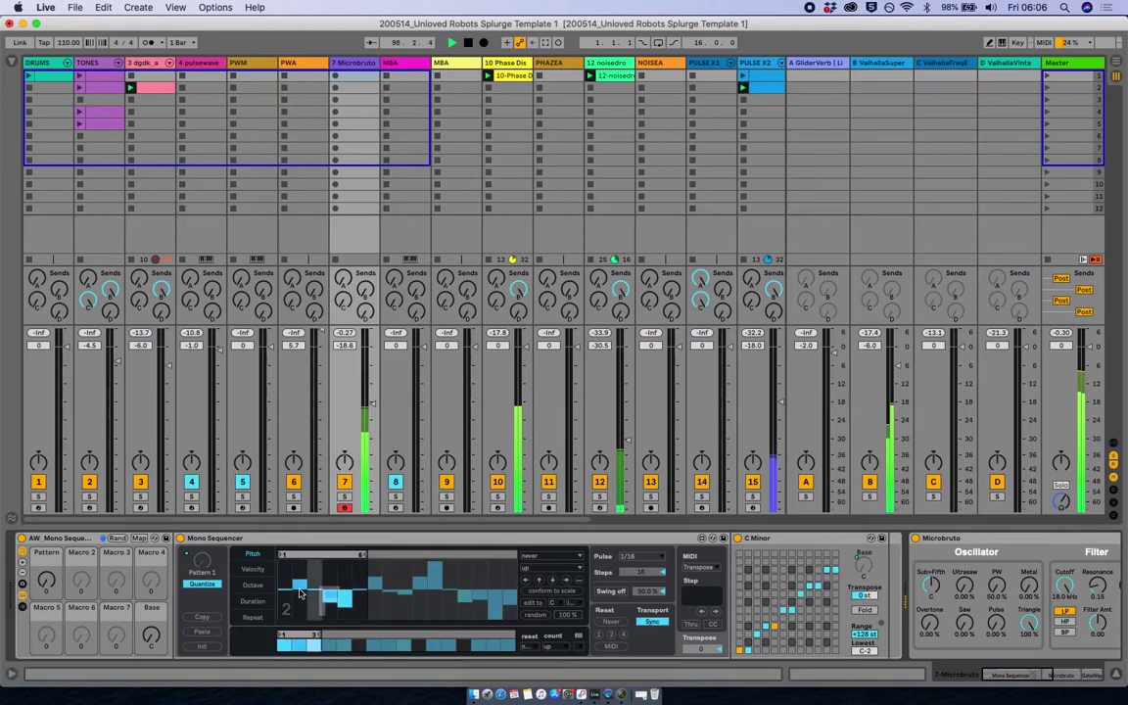
pyautogui.moveTo(298, 588); pyautogui.dragTo(299, 590)
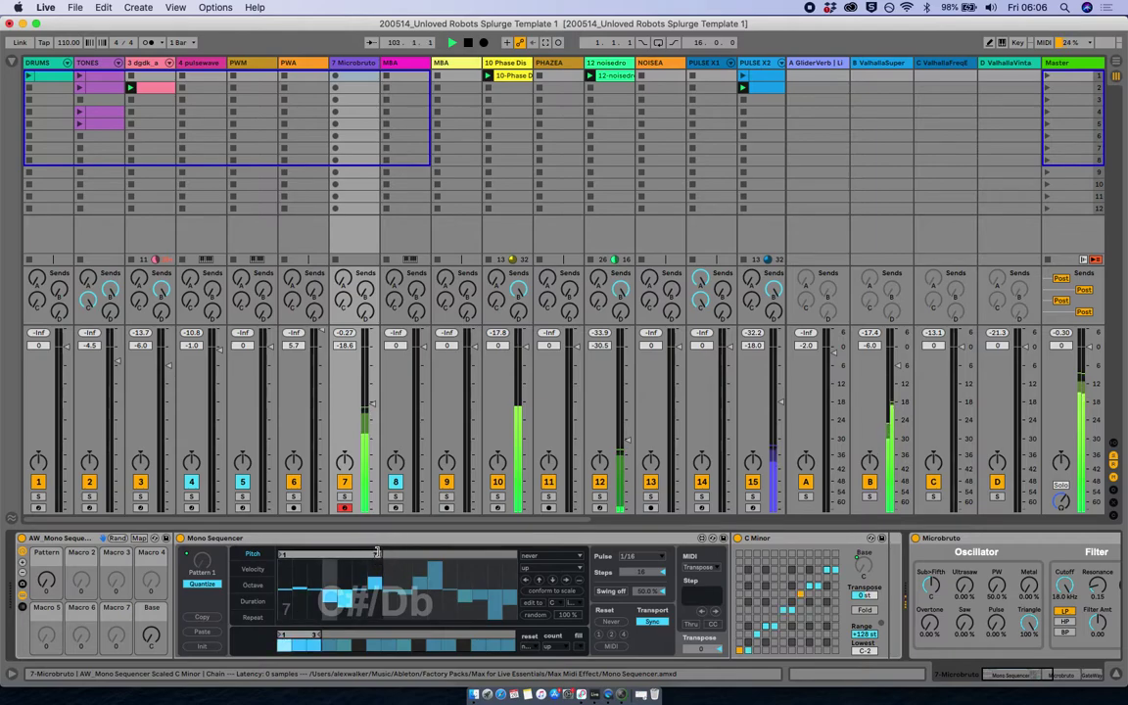
pyautogui.moveTo(375, 585); pyautogui.dragTo(373, 619)
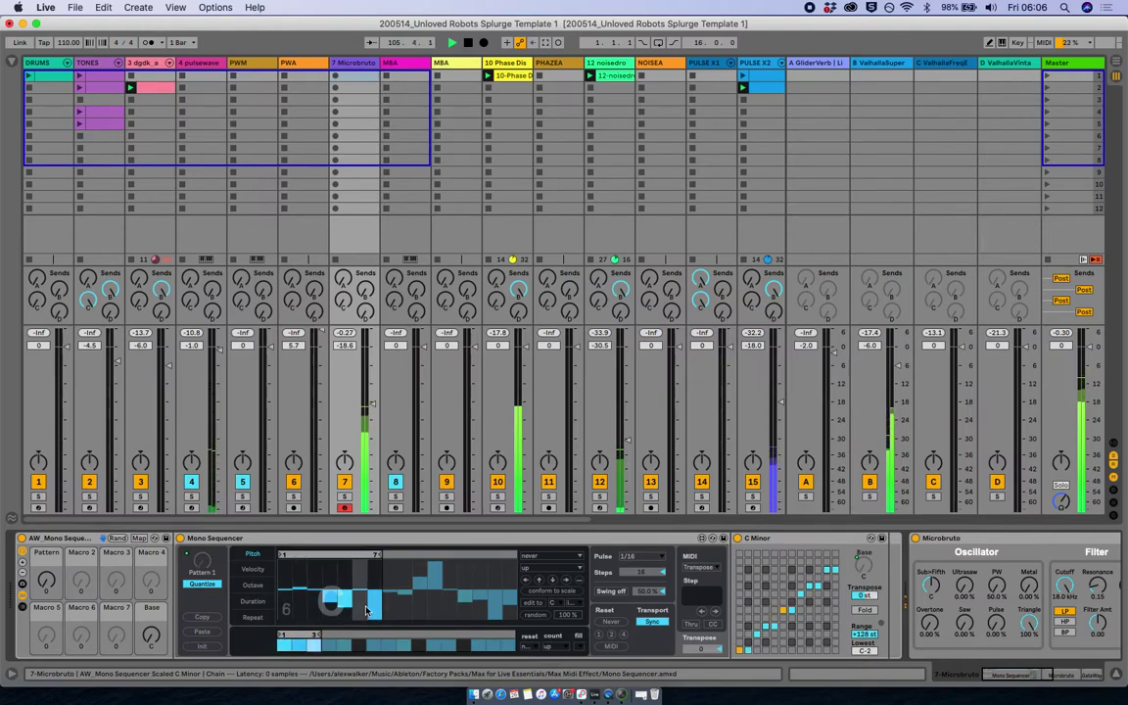
# - Try out different Saw and Pulse levels in the Microbruto's oscillator section
pyautogui.hscroll(1, 810, 605)
pyautogui.hscroll(5, 810, 605)
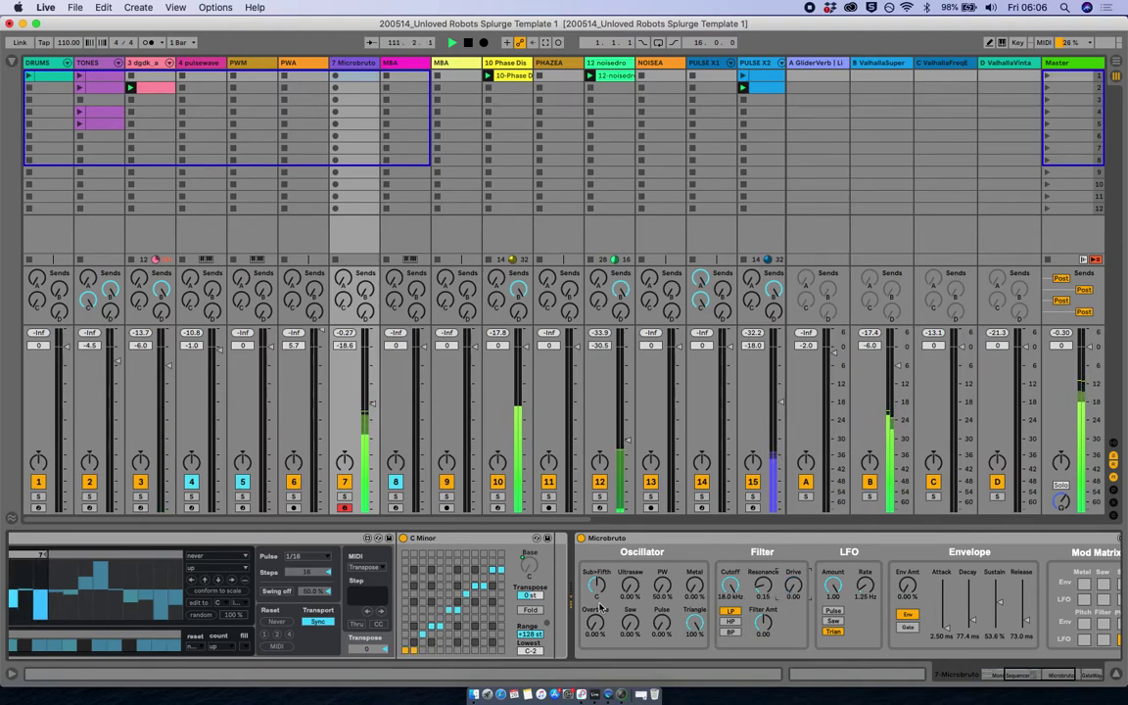
pyautogui.moveTo(628, 623); pyautogui.dragTo(629, 690)
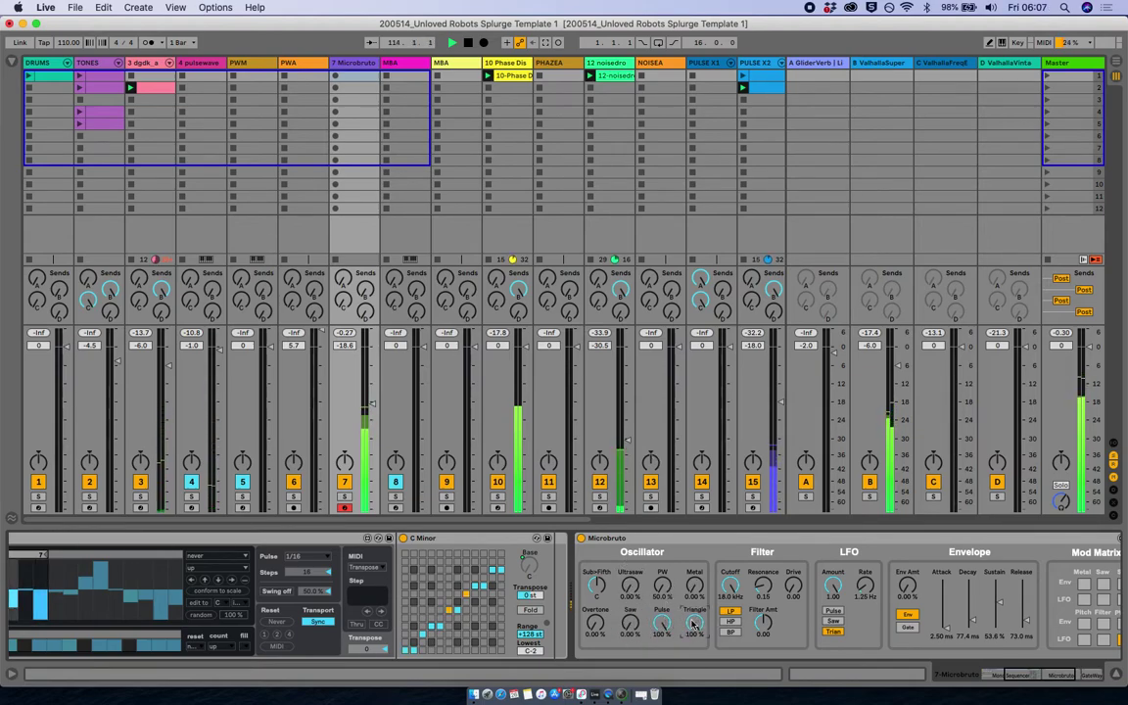
pyautogui.hscroll(5, 643, 615)
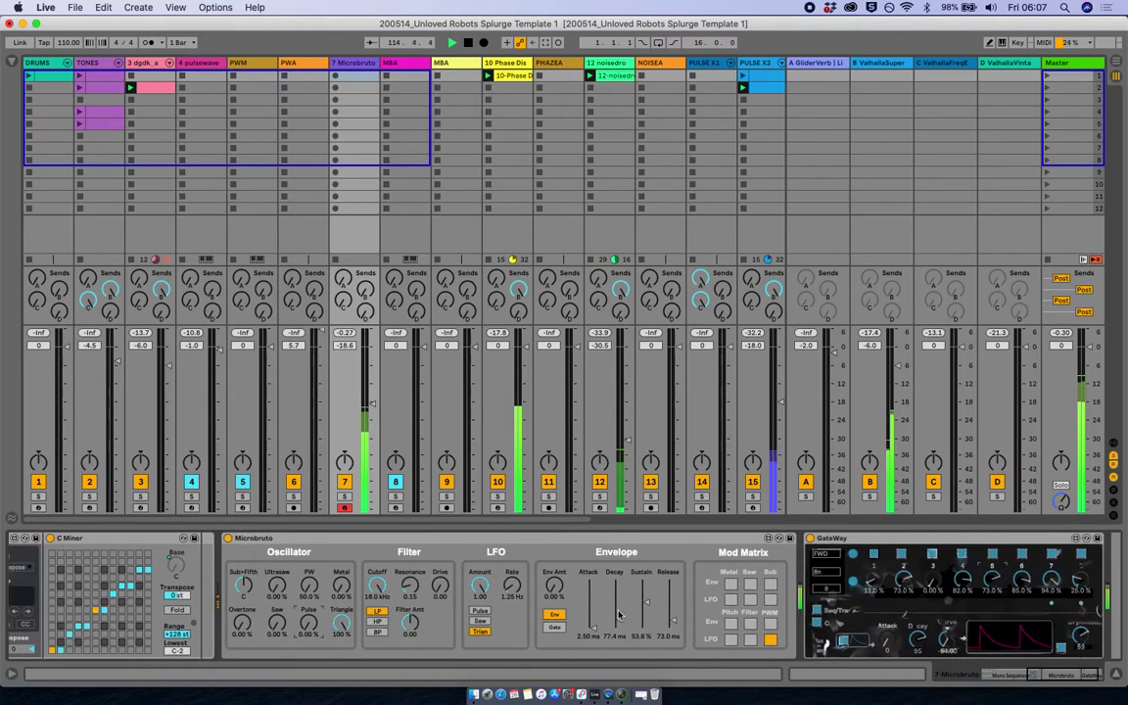
# - Rebalance the mix by setting the Microbruto track to -19.5 dB and the PULSE X3 track to -8.5 dB
pyautogui.moveTo(369, 402)
pyautogui.mouseDown()
pyautogui.moveTo(371, 392)
pyautogui.moveTo(371, 403)
pyautogui.mouseUp()
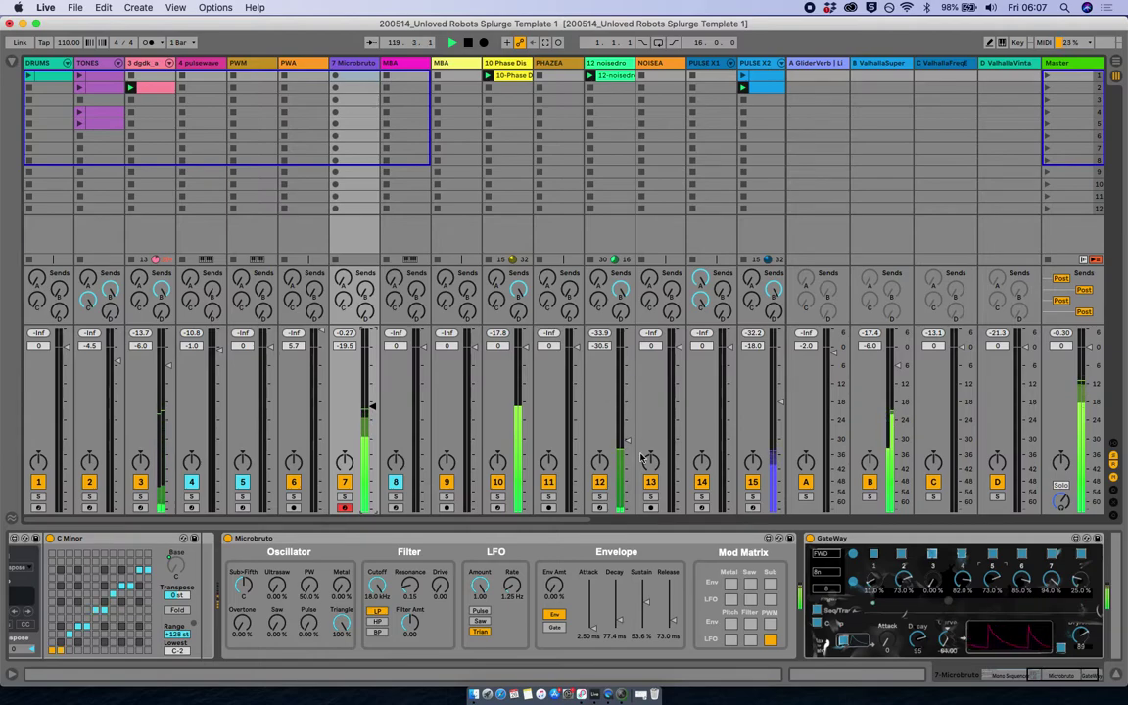
pyautogui.hscroll(5, 637, 466)
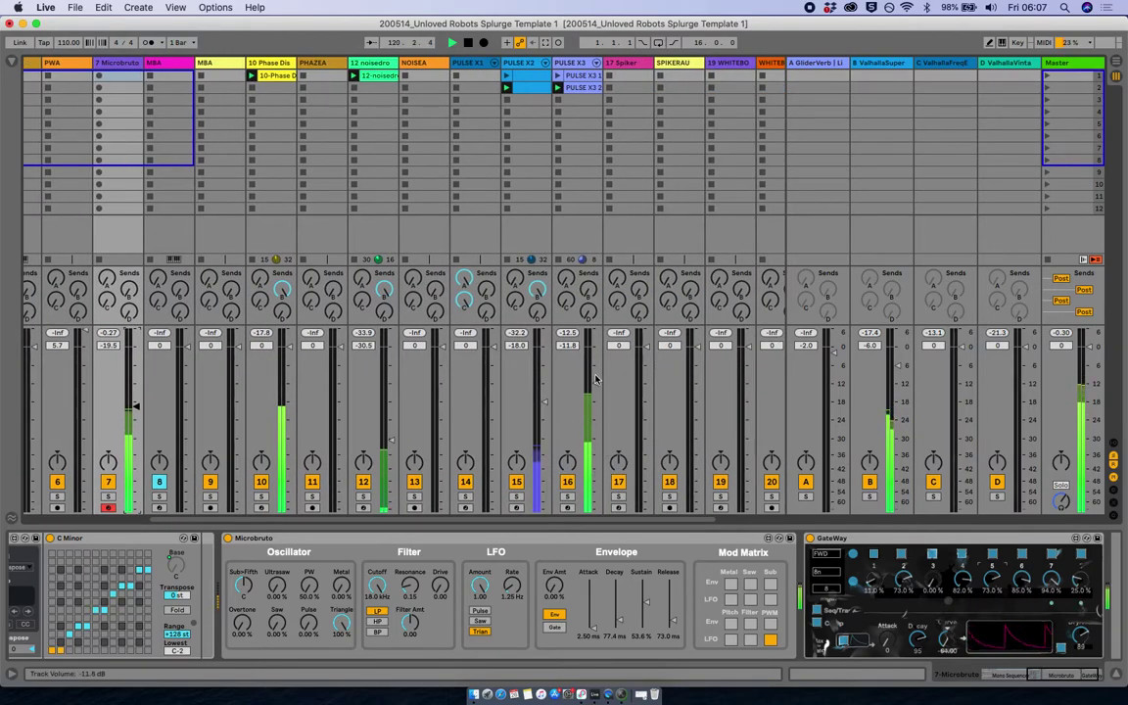
pyautogui.moveTo(595, 376); pyautogui.dragTo(596, 372)
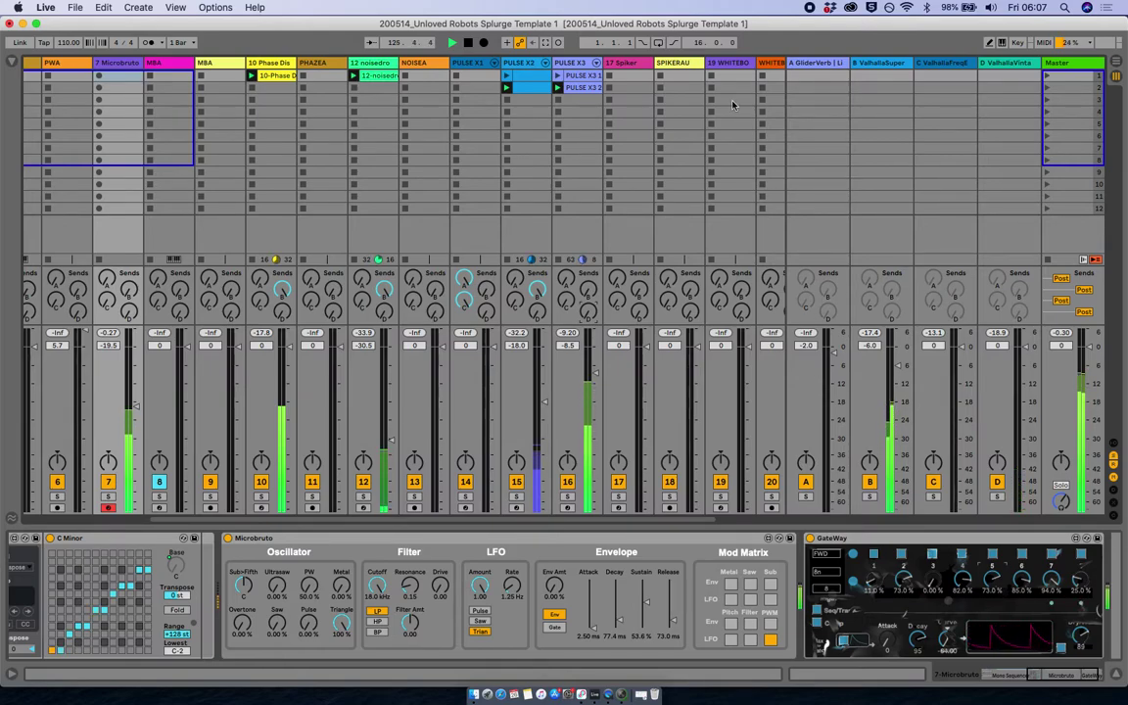
# - Fold the Microbruto and GateWay devices, then select the pulsewave track to show its devices
pyautogui.hscroll(-5, 463, 194)
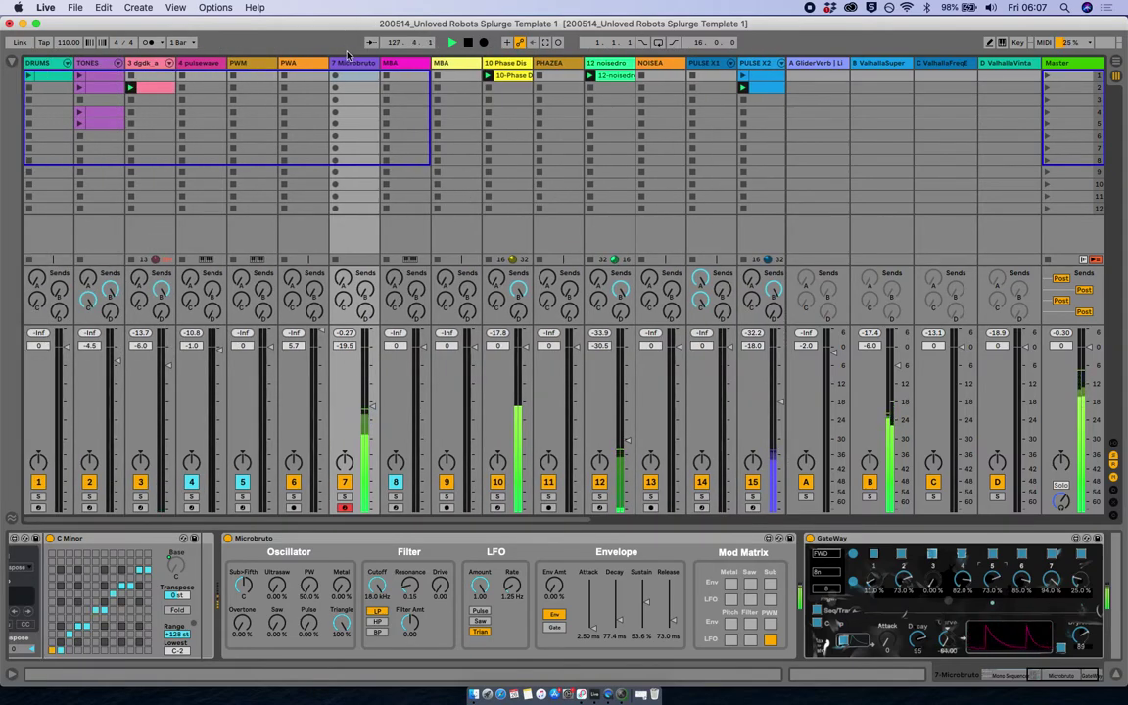
pyautogui.doubleClick(244, 541)
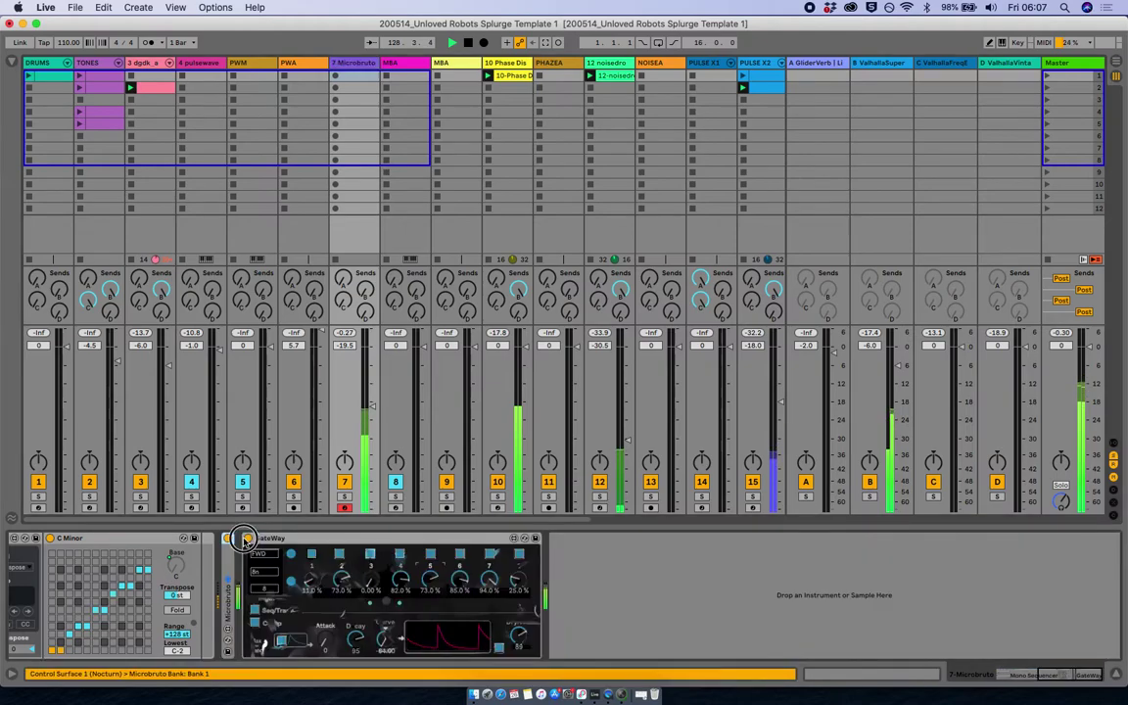
pyautogui.doubleClick(257, 538)
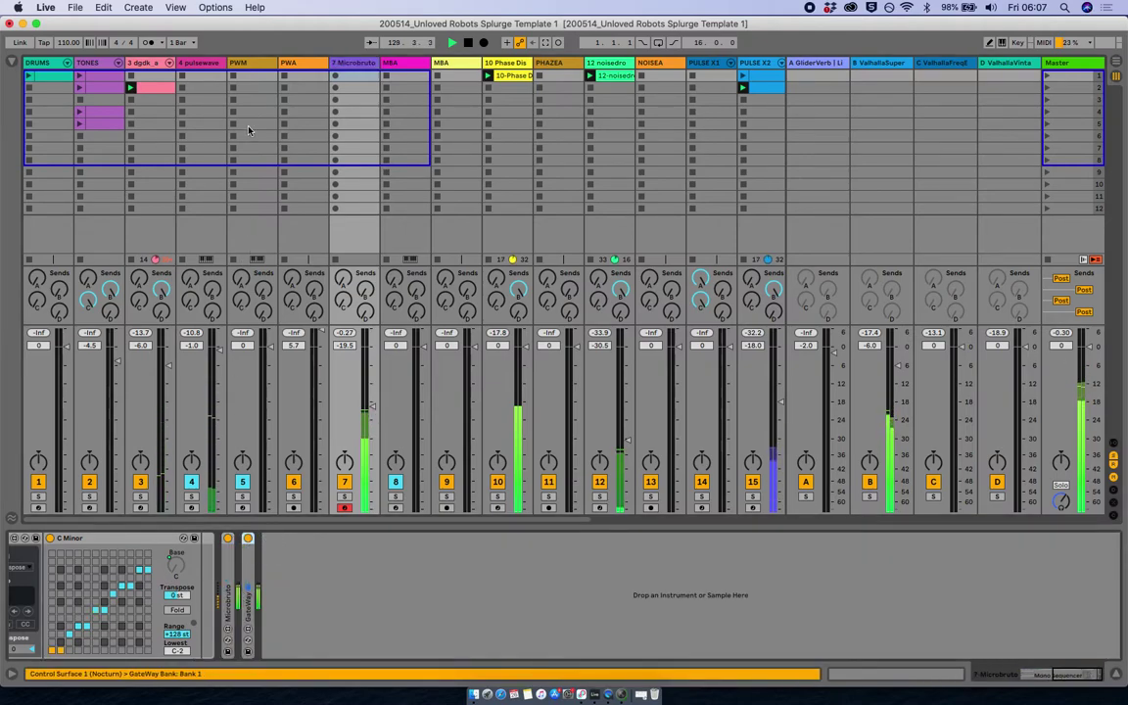
pyautogui.click(193, 66)
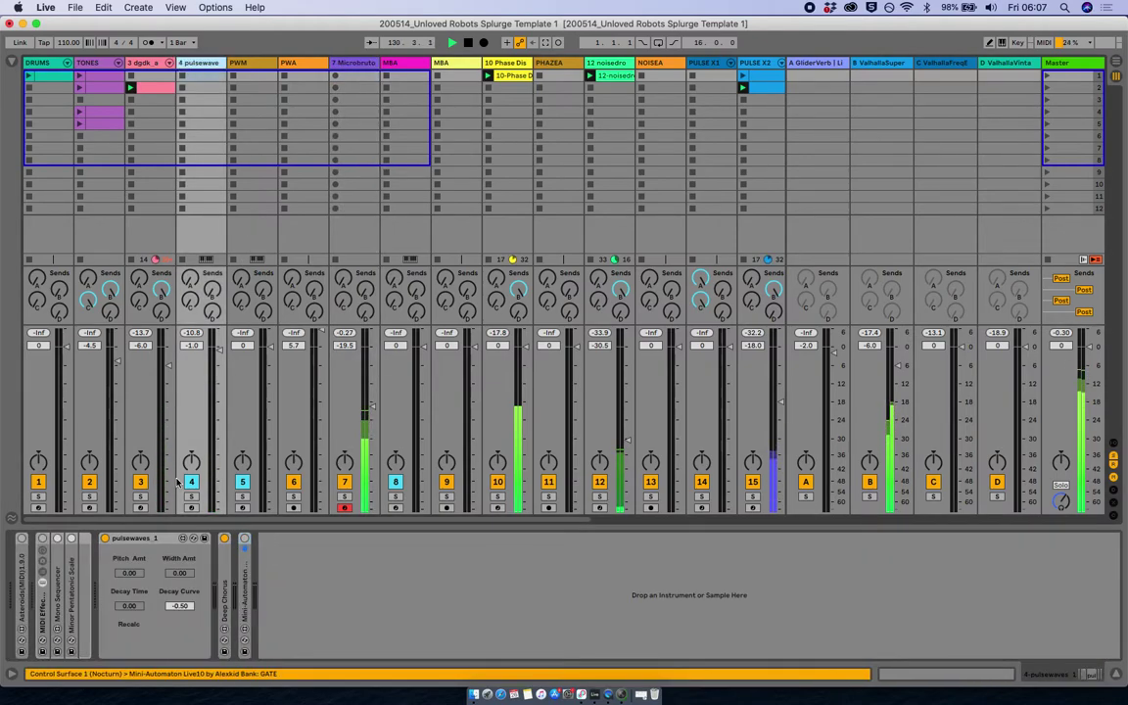
# - With the track input and output routing shown, launch the TONES clip in scene 5 and lower that track to -12.2 dB
pyautogui.press('super+alt+i')
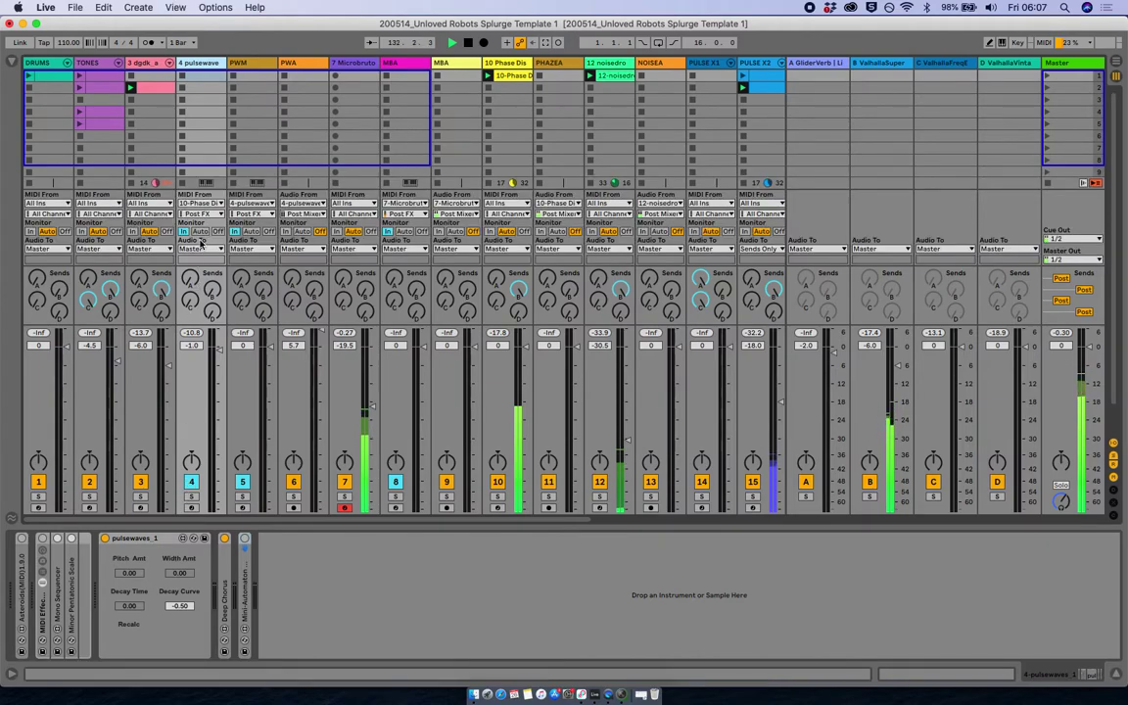
pyautogui.click(81, 123)
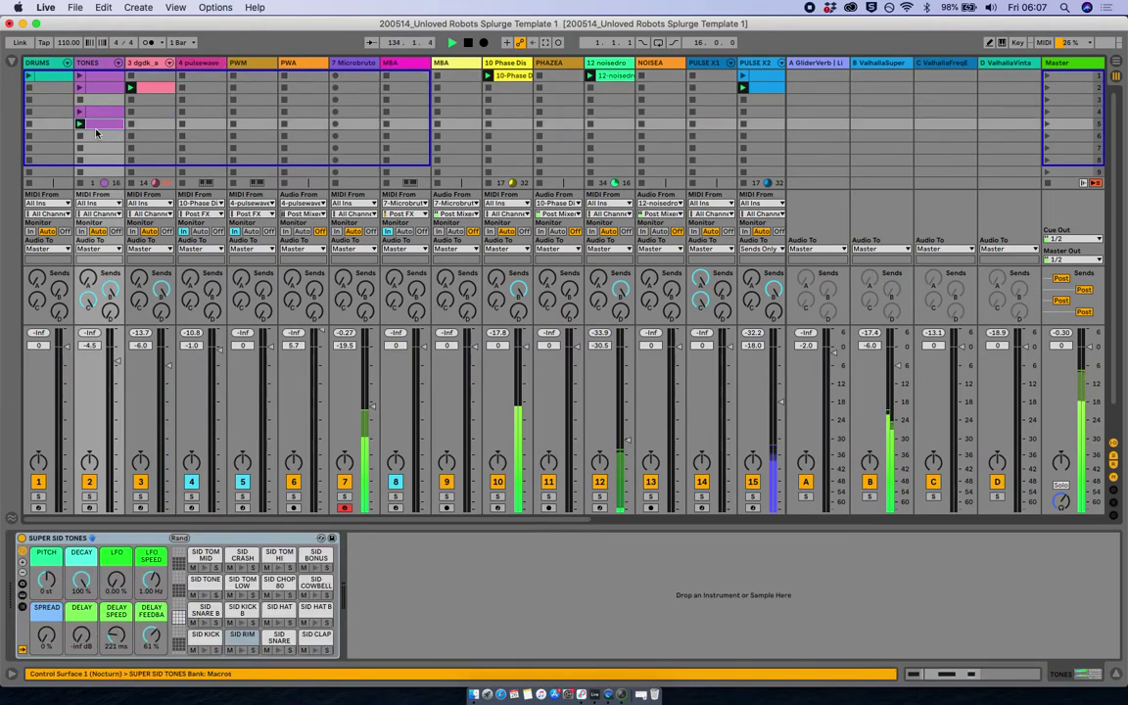
pyautogui.moveTo(116, 360); pyautogui.dragTo(116, 384)
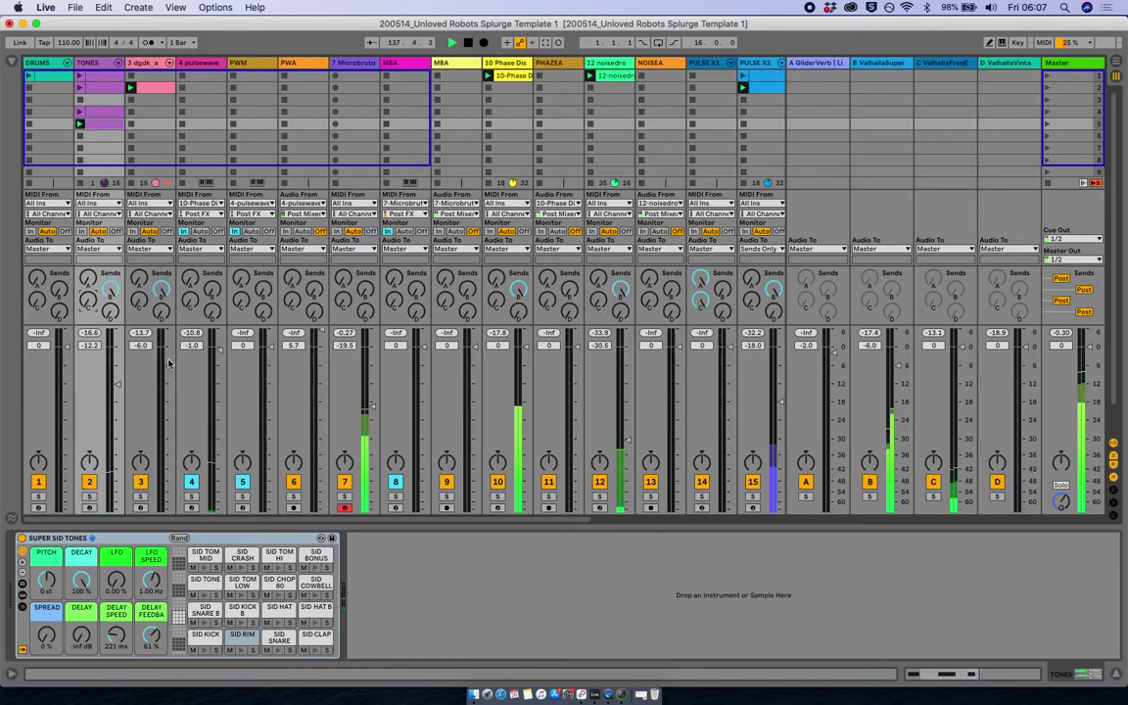
# - Open the ValhallaFreqEcho plug-in on return track C and set its Shift to 0.00 Hz
pyautogui.click(942, 64)
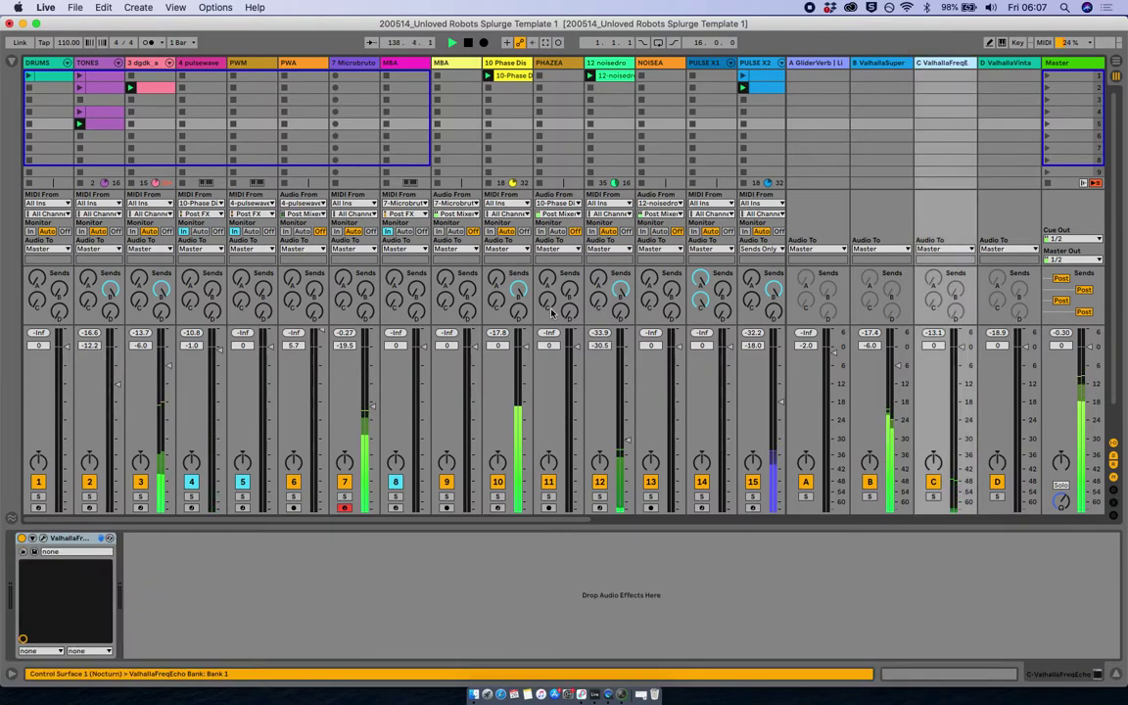
pyautogui.click(43, 538)
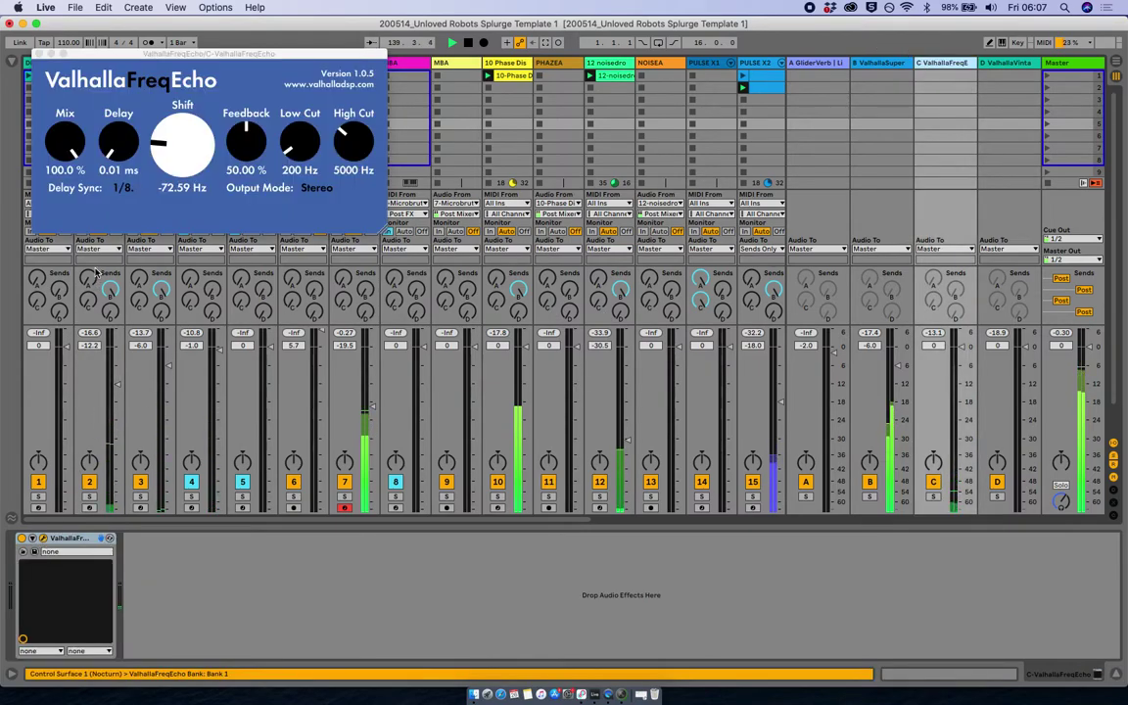
pyautogui.click(171, 144)
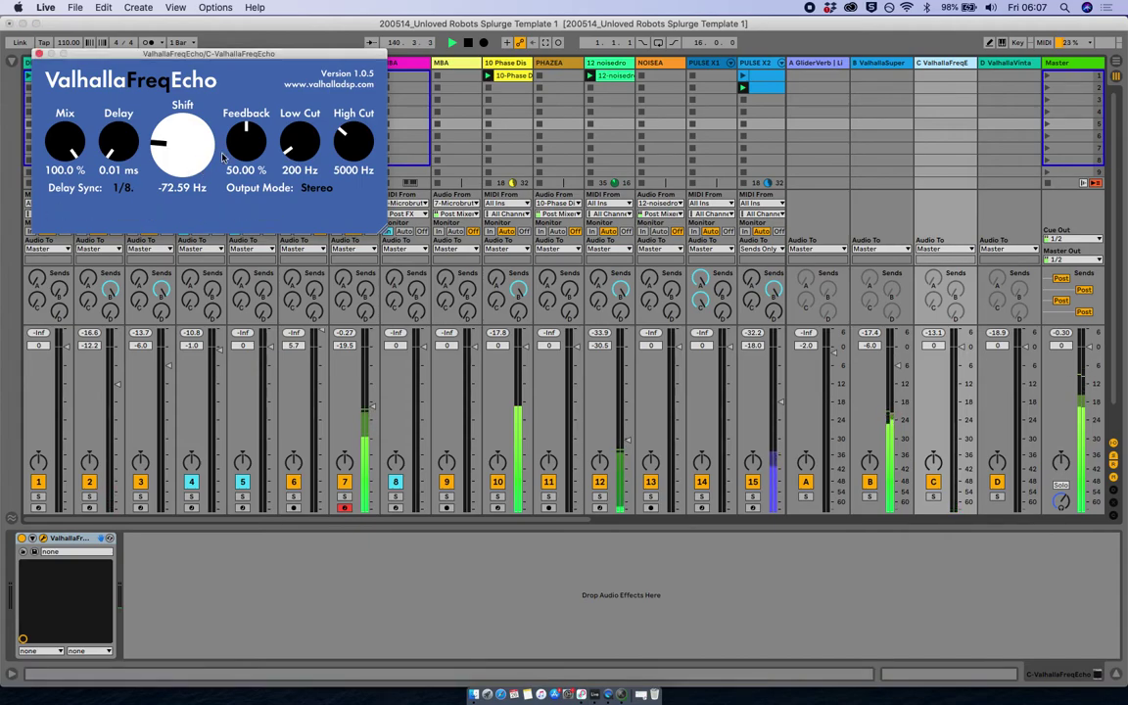
pyautogui.doubleClick(173, 125)
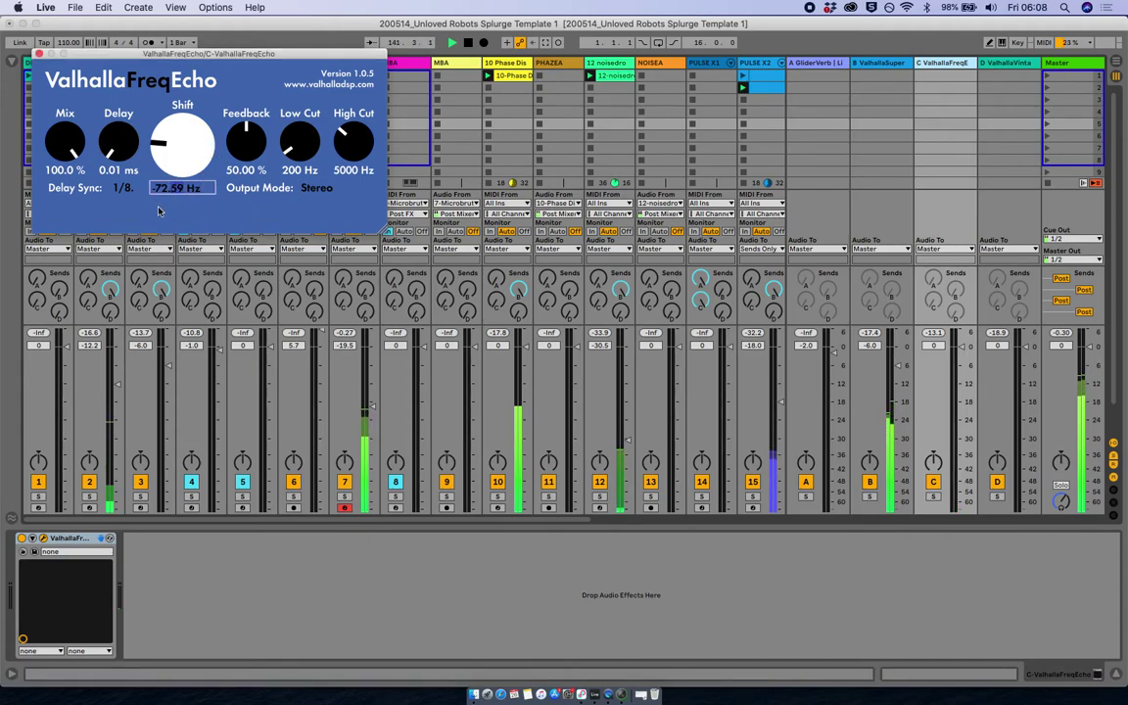
pyautogui.moveTo(173, 125); pyautogui.dragTo(178, 80)
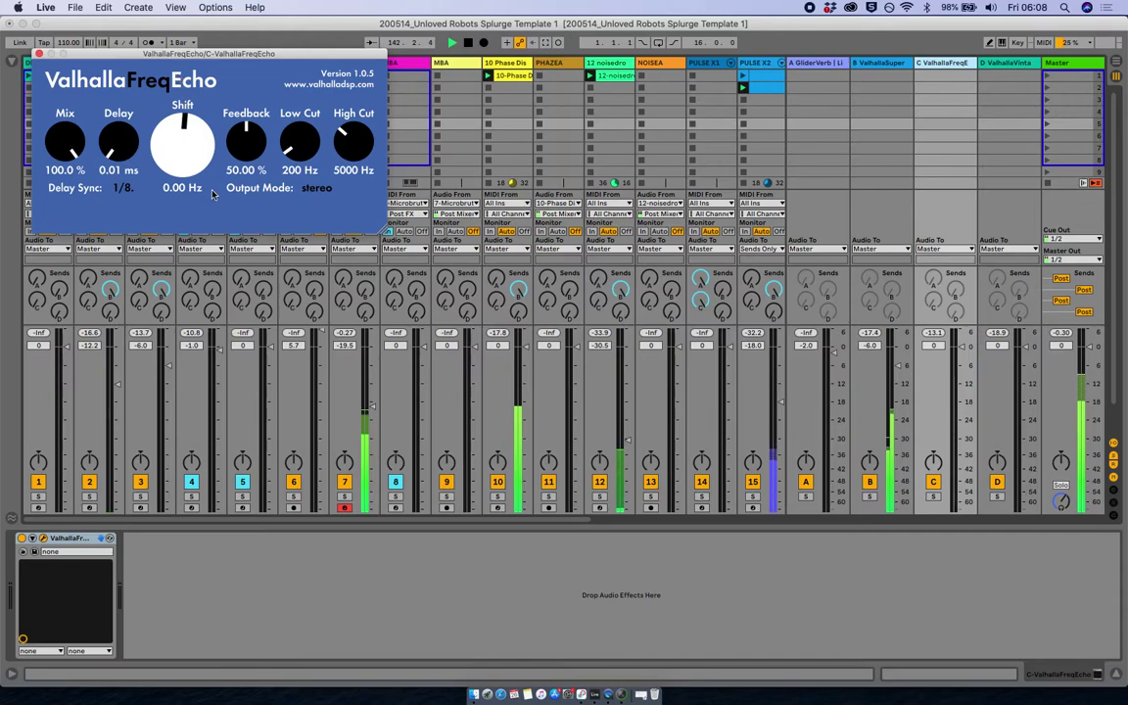
# - Raise the Low Cut of ValhallaFreqEcho on return C to about 1280 Hz and close the plug-in window
pyautogui.moveTo(298, 146); pyautogui.dragTo(286, 82)
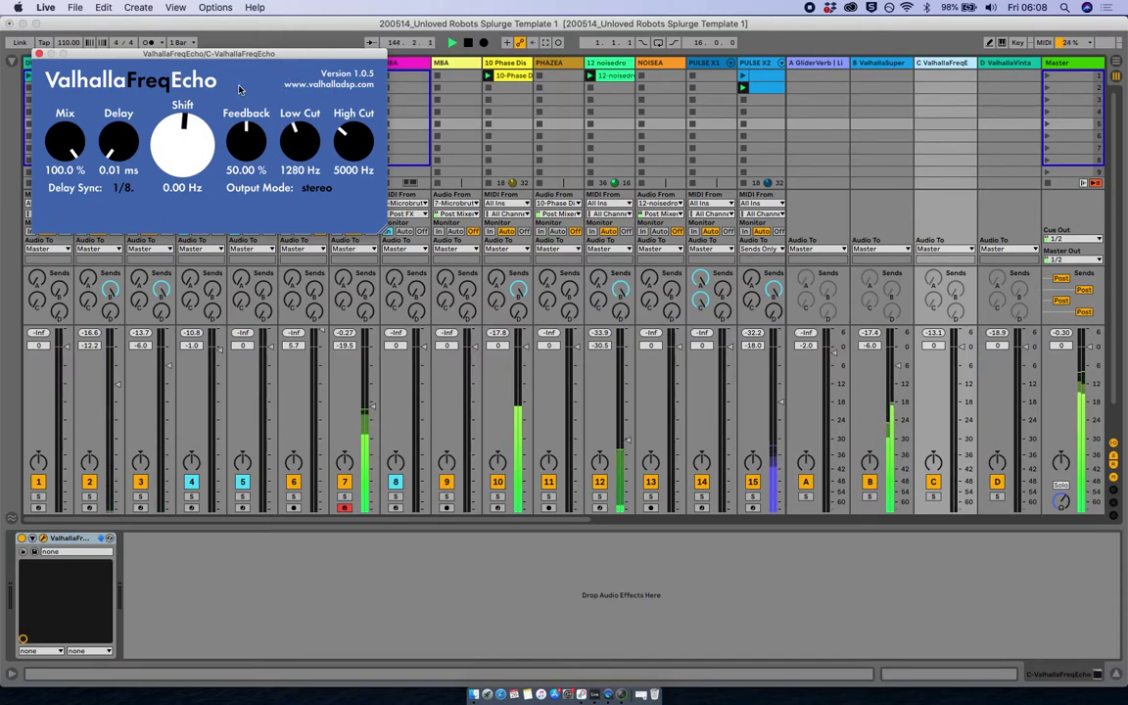
pyautogui.click(37, 54)
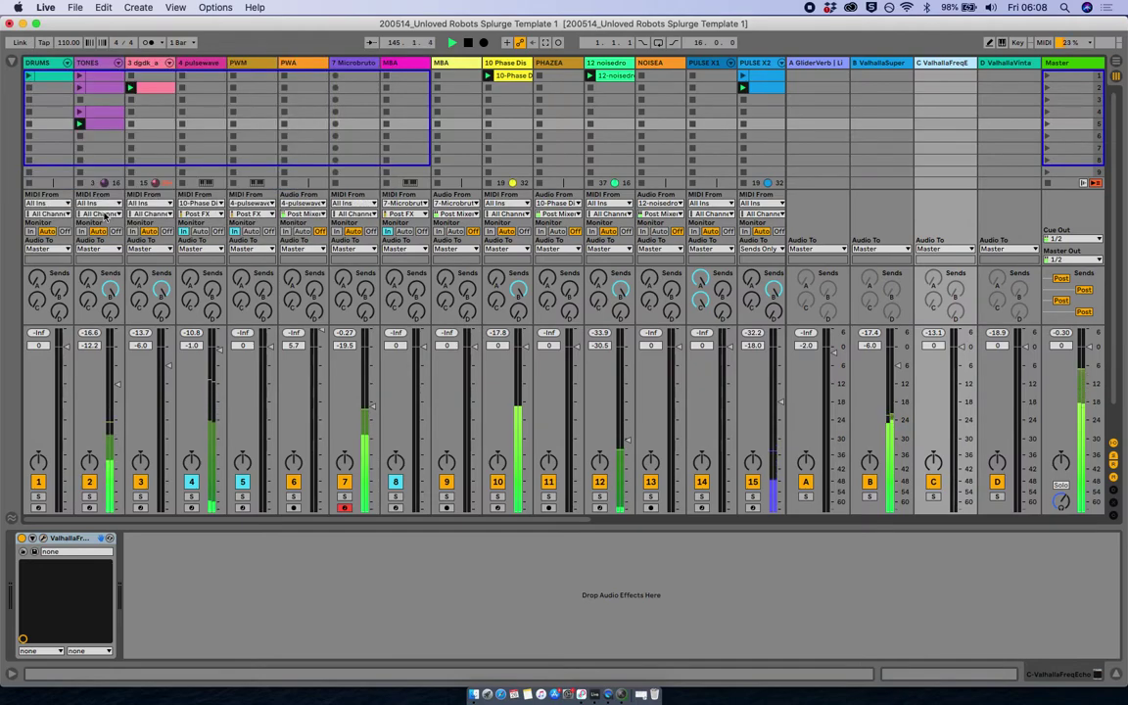
# - In the TONES track's drum rack, lengthen the decay of the SID CHOP 80 sample to about 245 ms
pyautogui.click(91, 125)
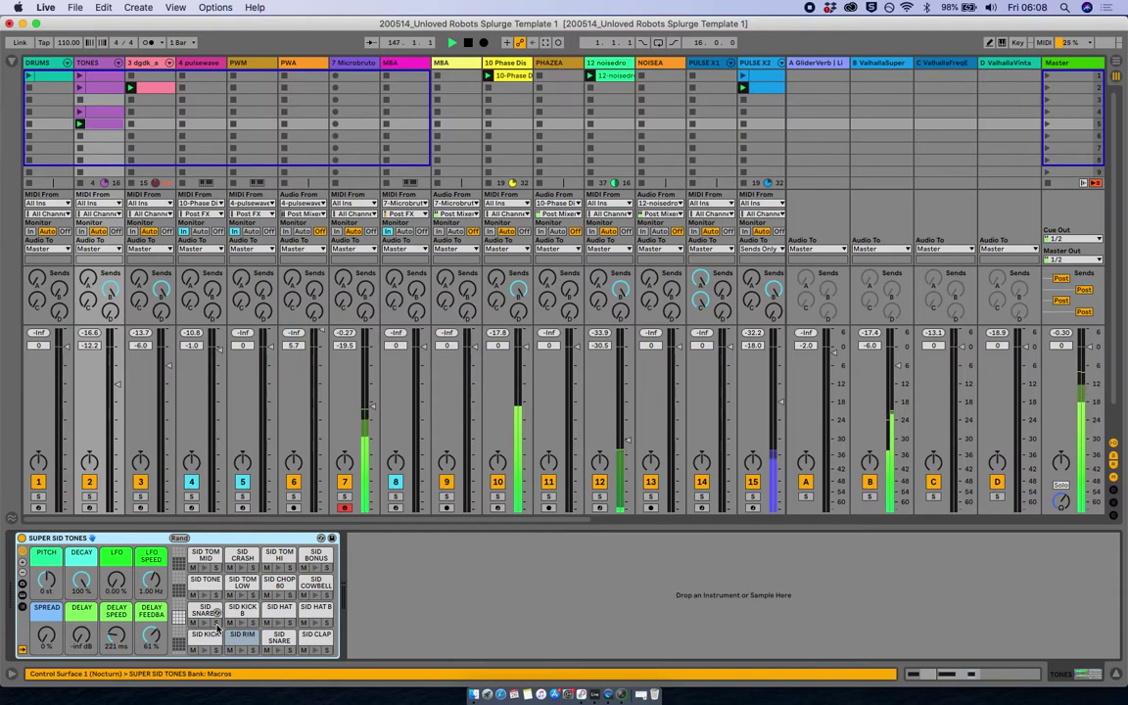
pyautogui.click(279, 581)
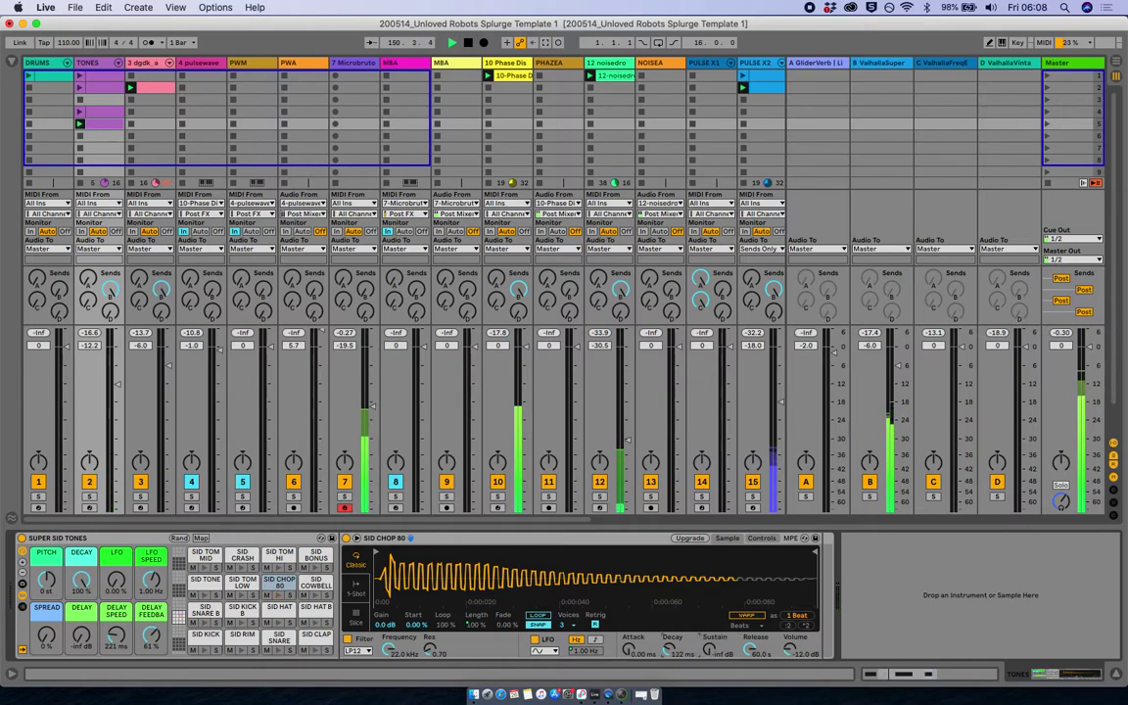
pyautogui.moveTo(670, 649); pyautogui.dragTo(670, 645)
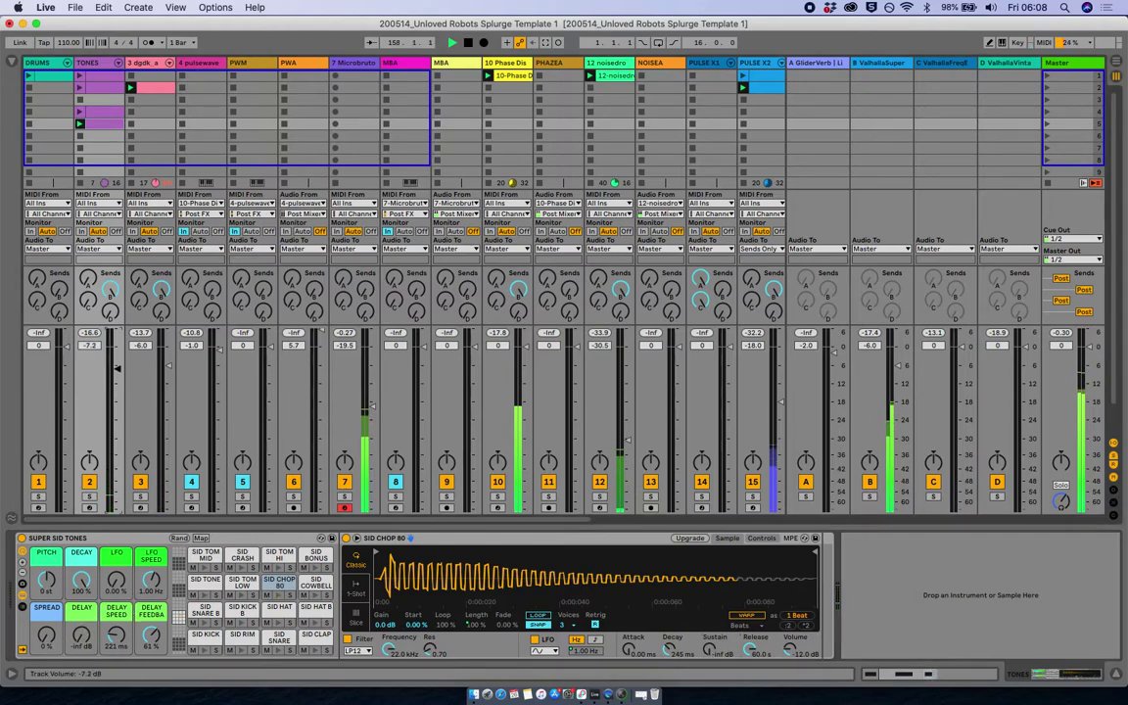
# - Raise the TONES track's volume to -6.5 dB and its send D to 0.0 dB
pyautogui.moveTo(117, 368); pyautogui.dragTo(115, 360)
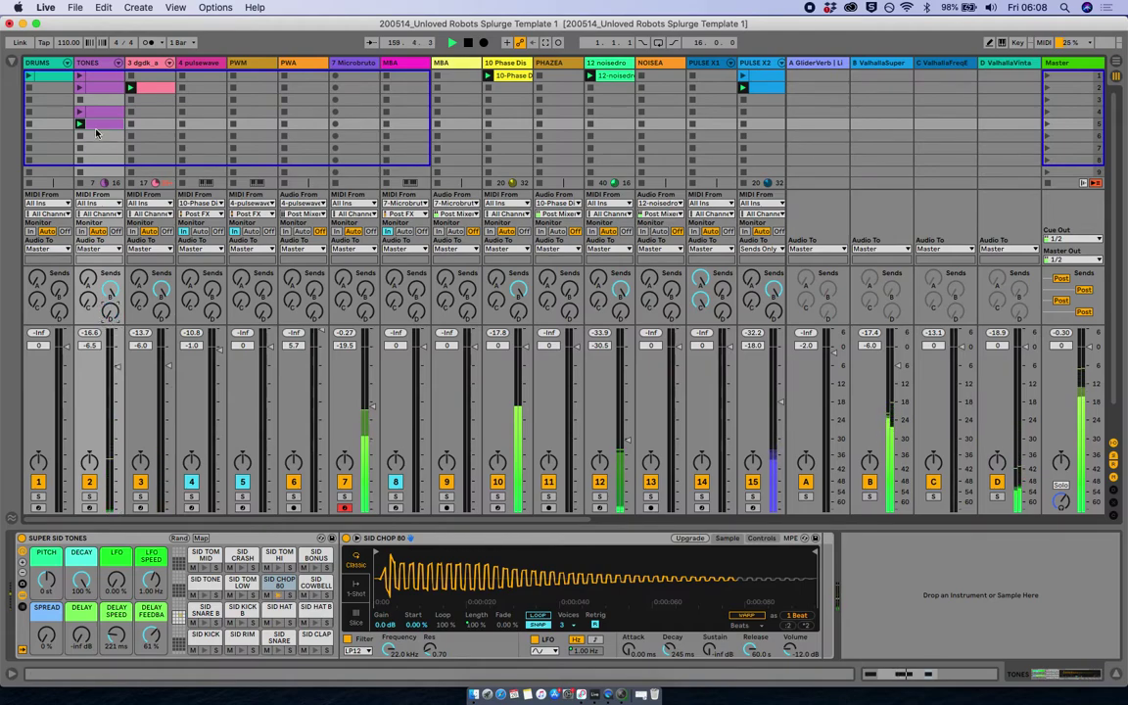
pyautogui.moveTo(111, 313); pyautogui.dragTo(111, 279)
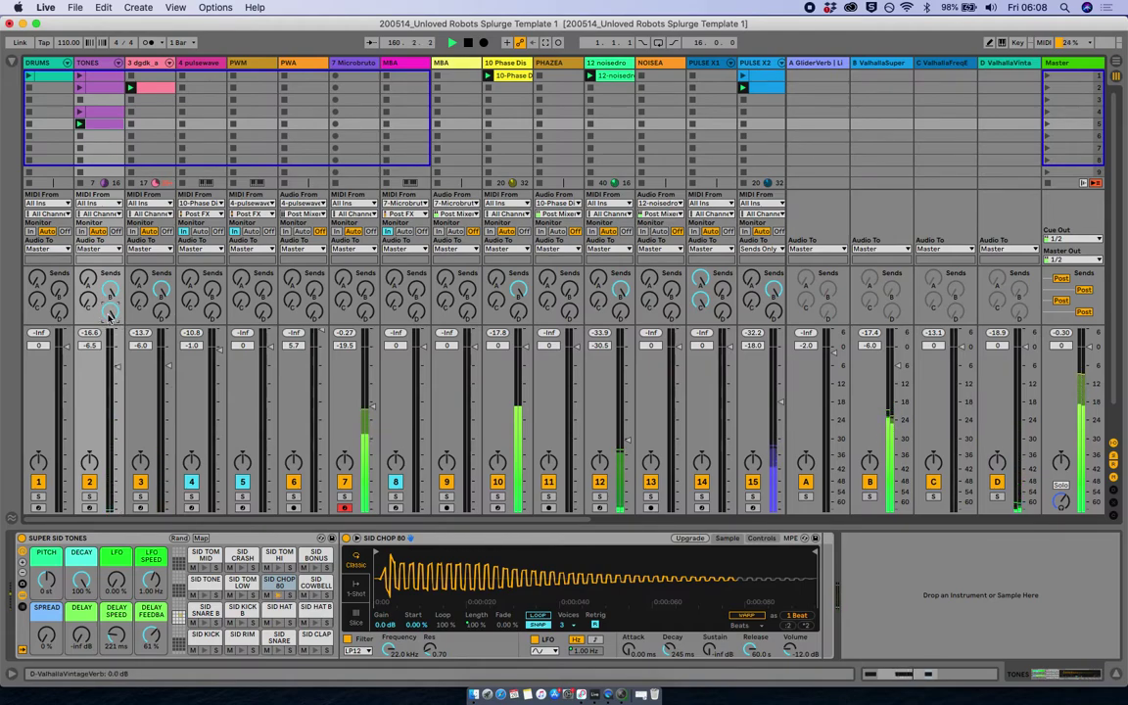
# - Open ValhallaVintageVerb on return D and set its color mode to 1980s
pyautogui.click(1001, 64)
pyautogui.click(43, 539)
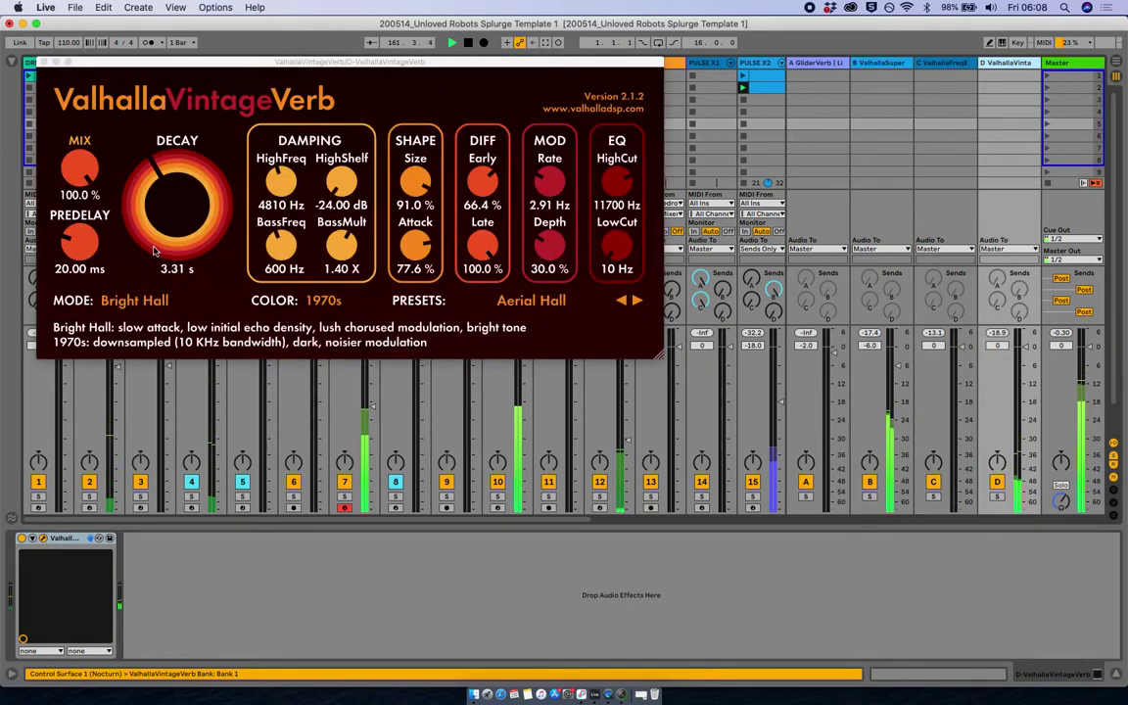
pyautogui.click(323, 301)
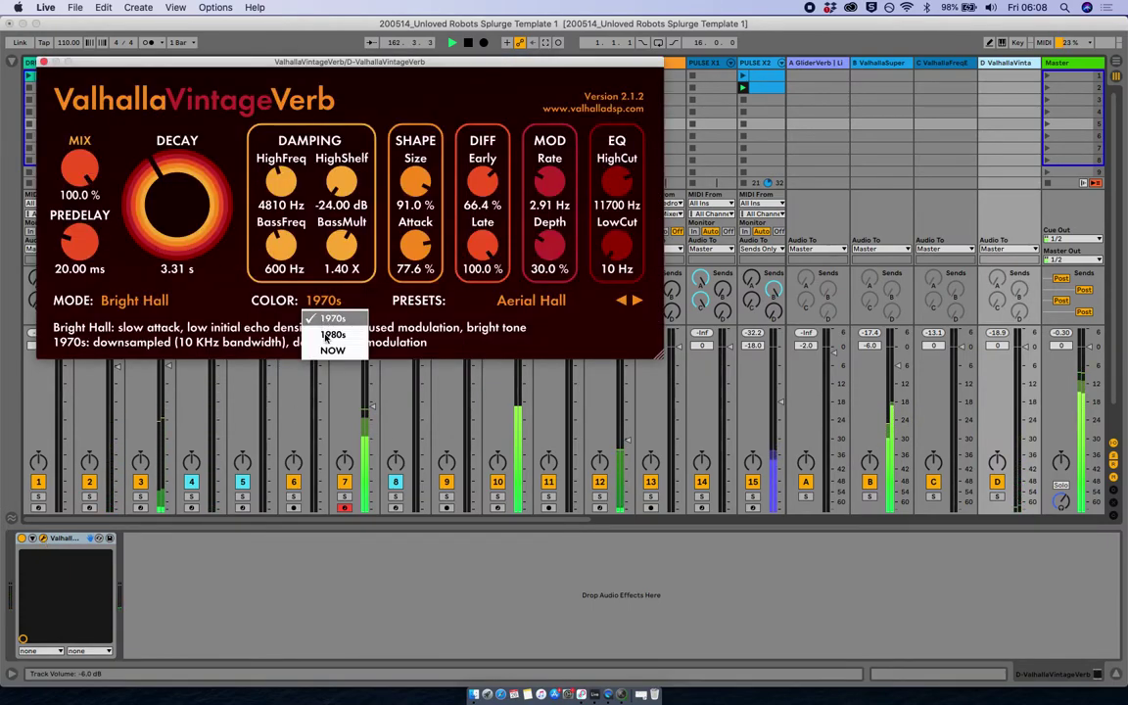
pyautogui.click(327, 337)
# - Set the vintage reverb's decay to about 17.66 s and its EQ LowCut to about 840 Hz, then close its window
pyautogui.moveTo(176, 206); pyautogui.dragTo(177, 193)
pyautogui.moveTo(603, 247); pyautogui.dragTo(531, 168)
pyautogui.moveTo(181, 193); pyautogui.dragTo(183, 188)
pyautogui.click(627, 245)
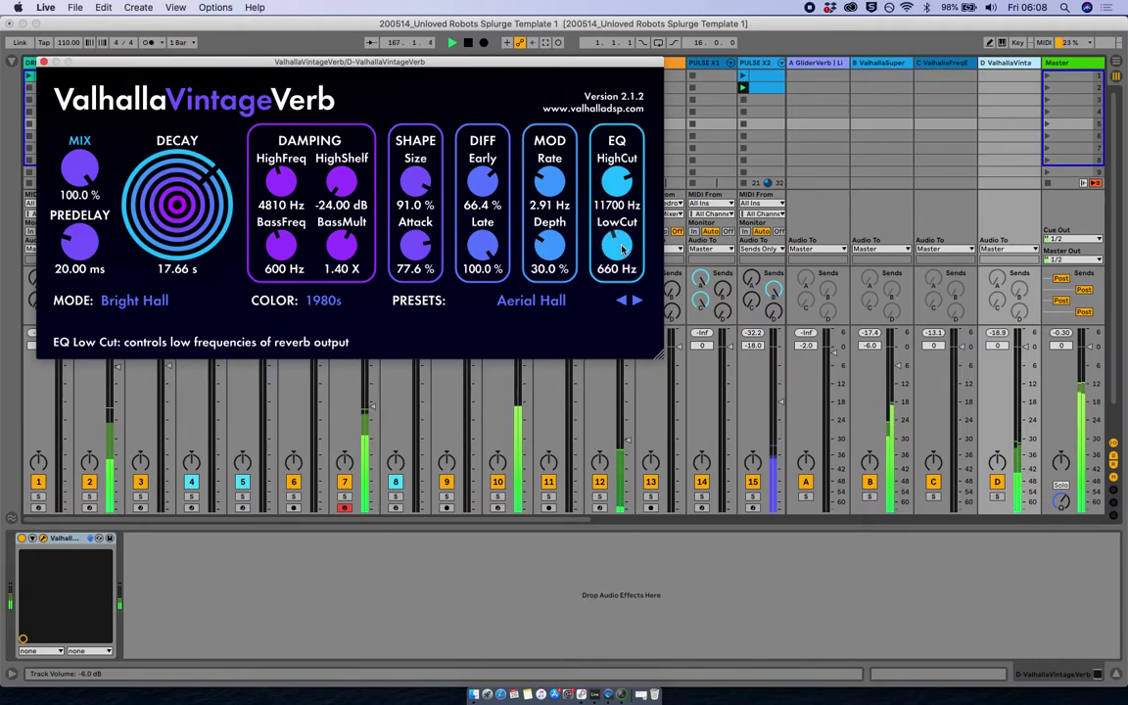
pyautogui.moveTo(621, 249); pyautogui.dragTo(615, 223)
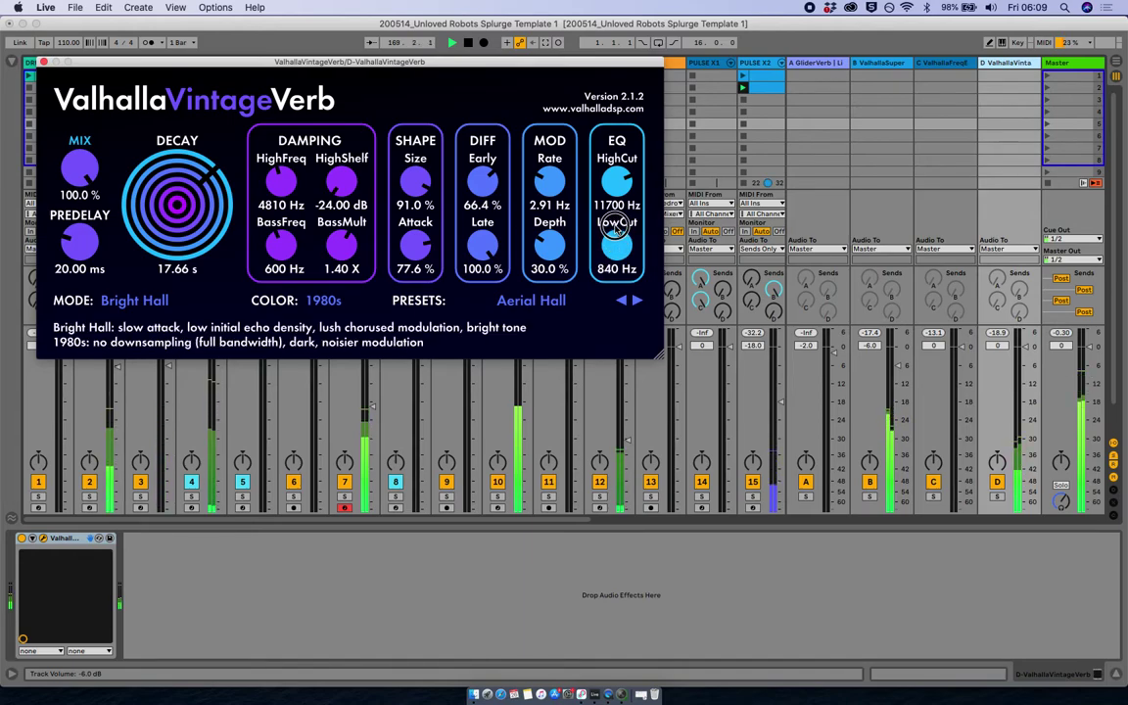
pyautogui.click(31, 62)
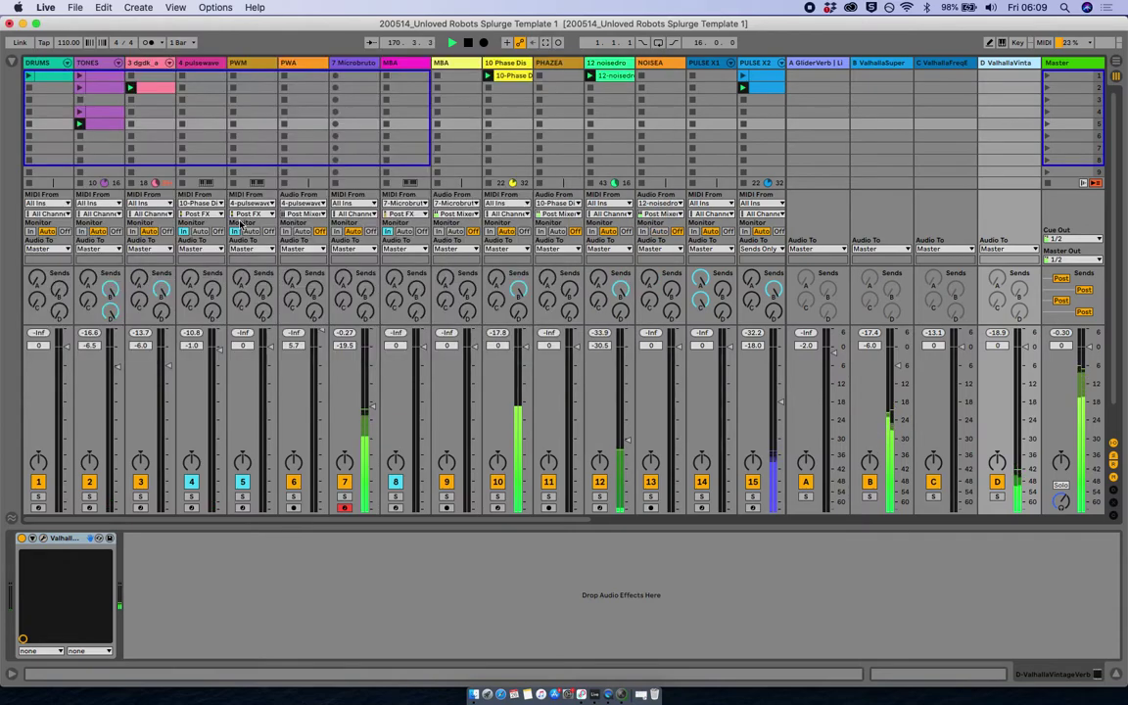
# - Stop the playing TONES clip and extend the Microbrute track's pitch sequence loop to end at step 8
pyautogui.click(77, 137)
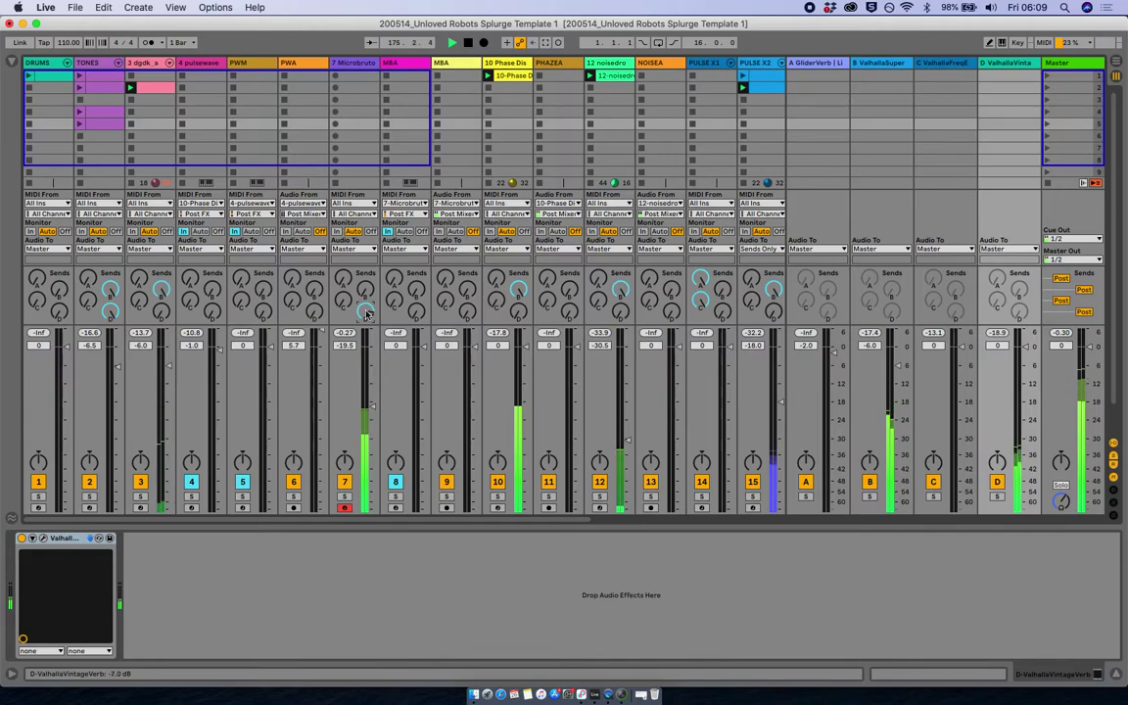
pyautogui.click(353, 65)
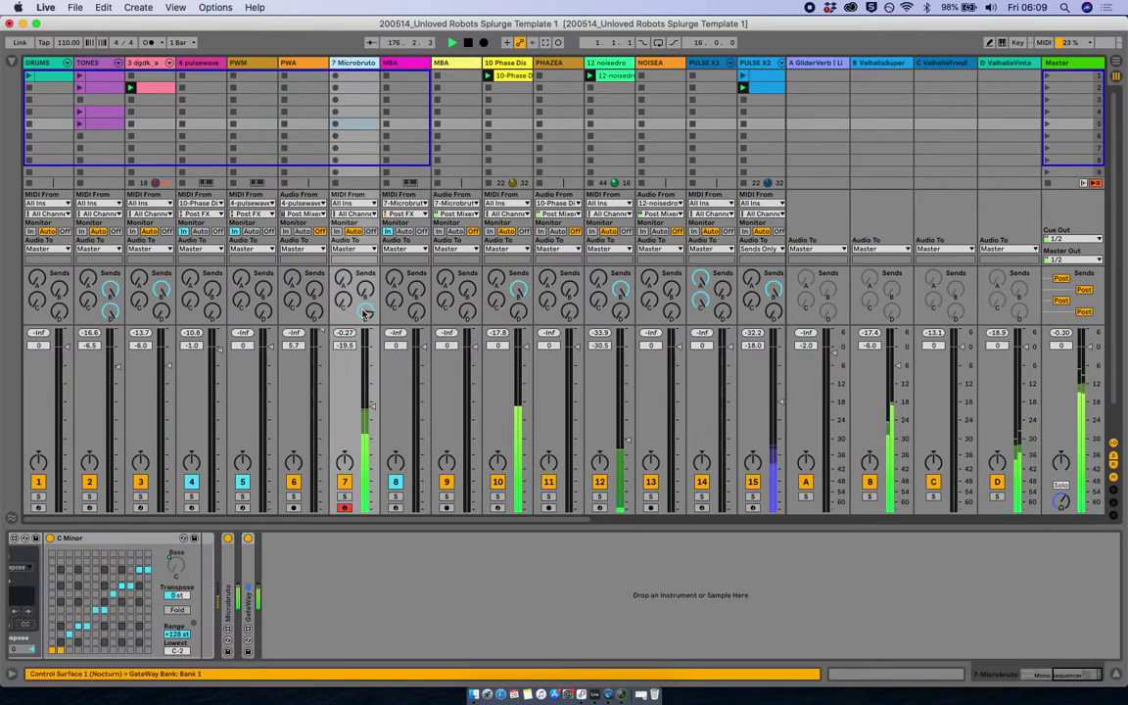
pyautogui.hscroll(-10, 333, 579)
pyautogui.moveTo(381, 561)
pyautogui.mouseDown()
pyautogui.moveTo(394, 555)
pyautogui.moveTo(374, 554)
pyautogui.moveTo(391, 555)
pyautogui.mouseUp()
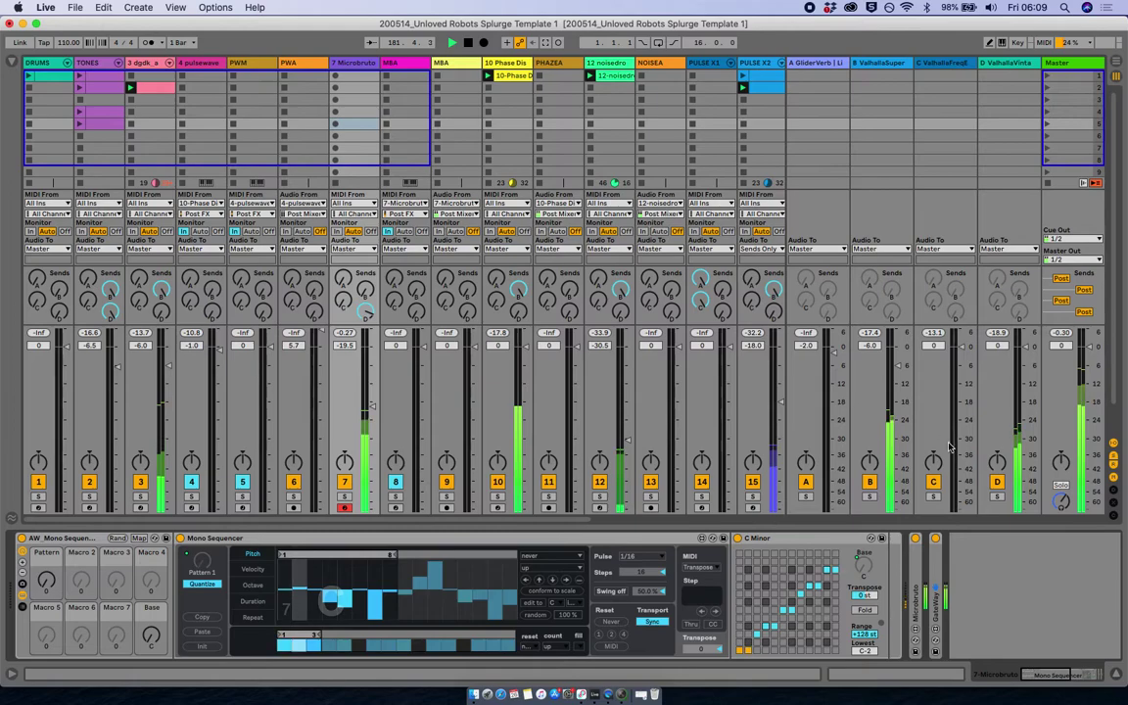
# - Add an EQ Eight from the EQ & Filters audio effects after the vintage reverb on return D
pyautogui.click(994, 62)
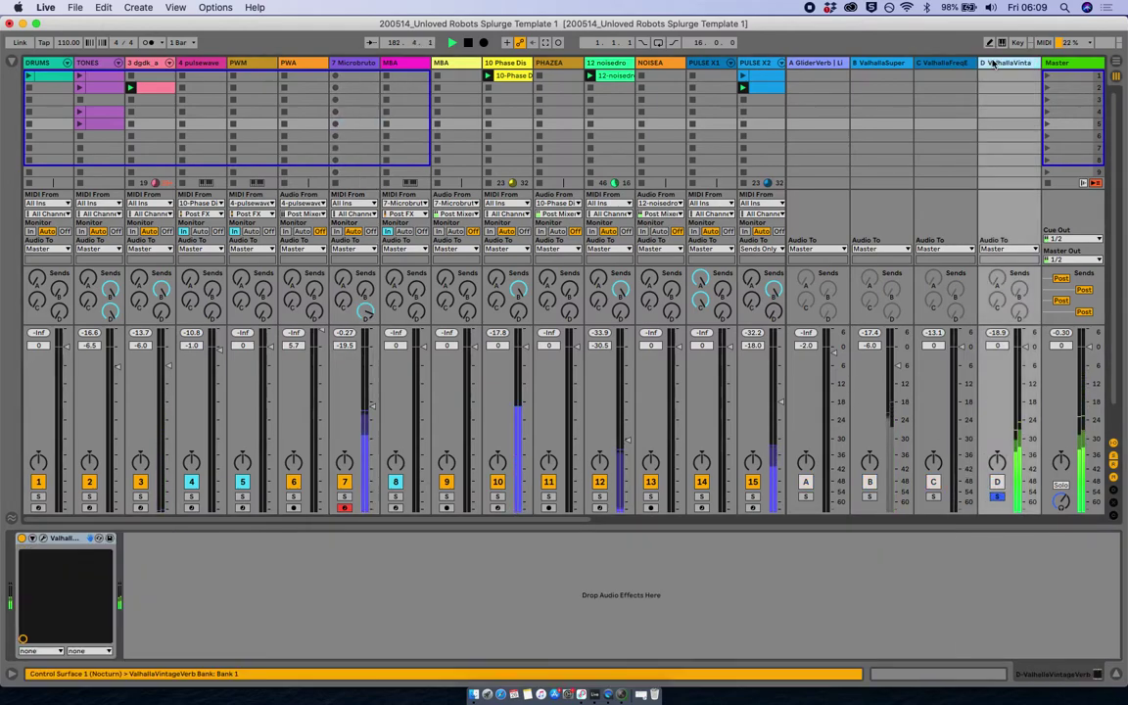
pyautogui.click(13, 62)
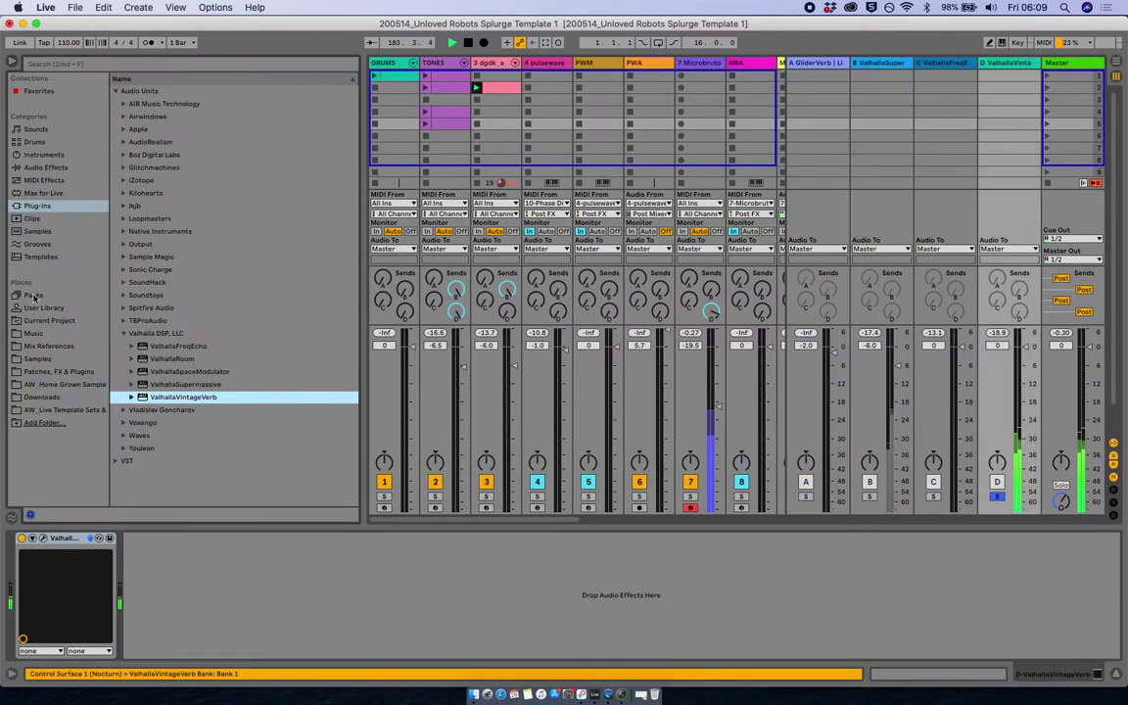
pyautogui.click(44, 167)
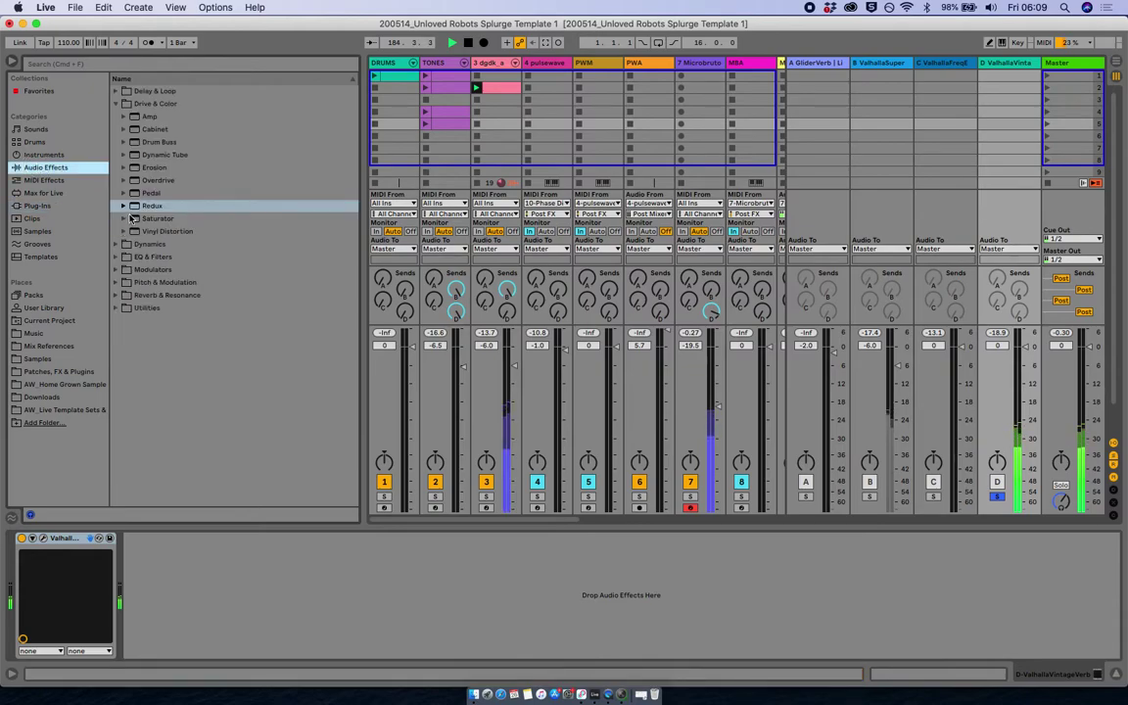
pyautogui.click(115, 103)
pyautogui.click(114, 129)
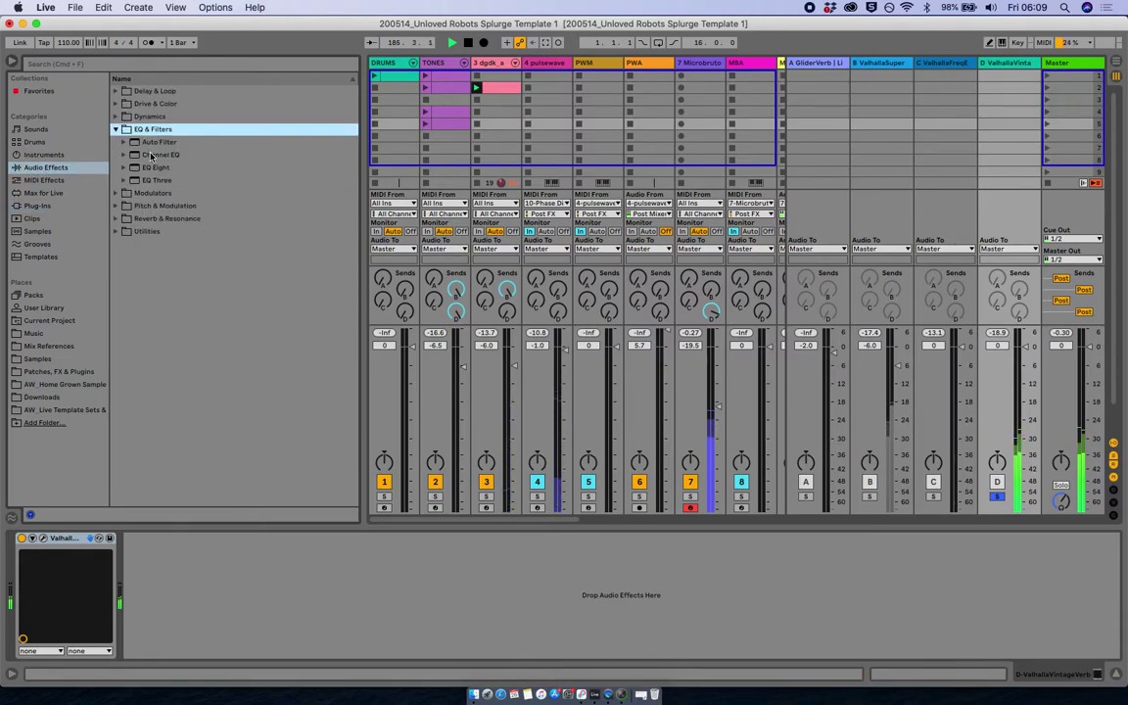
pyautogui.moveTo(153, 174); pyautogui.dragTo(207, 556)
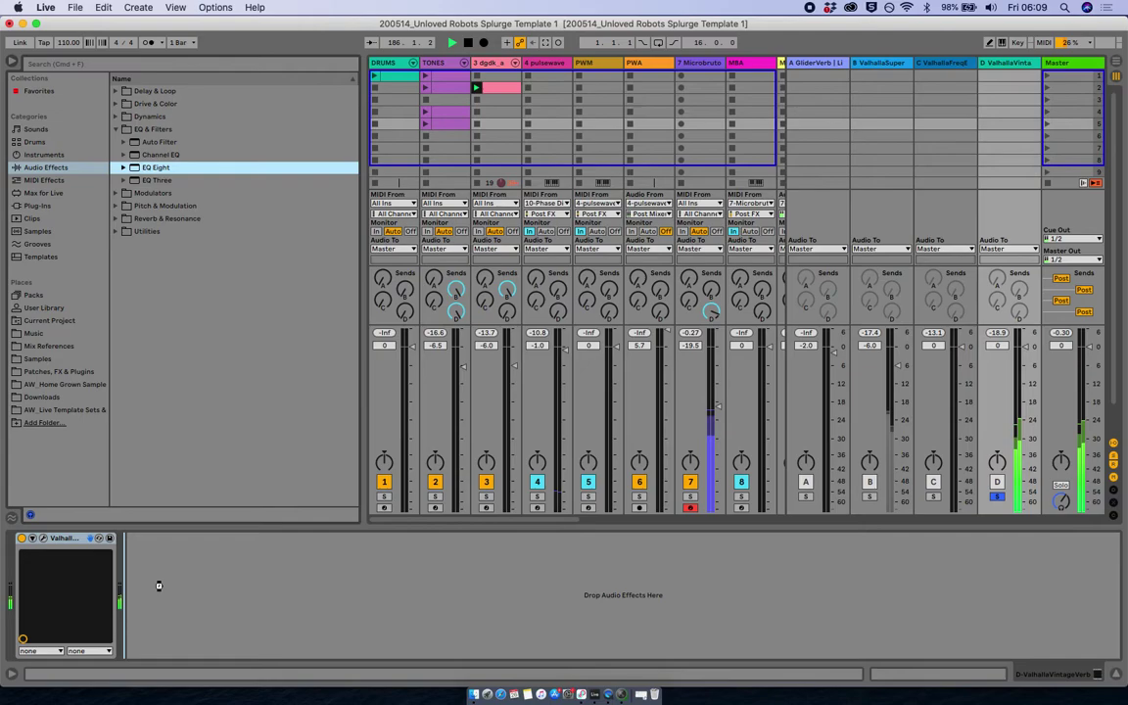
pyautogui.moveTo(159, 586); pyautogui.dragTo(161, 587)
# - Set the frequency of the first, low-cutting band of EQ Eight on return D to about 441 Hz
pyautogui.click(168, 572)
pyautogui.moveTo(141, 562); pyautogui.dragTo(141, 514)
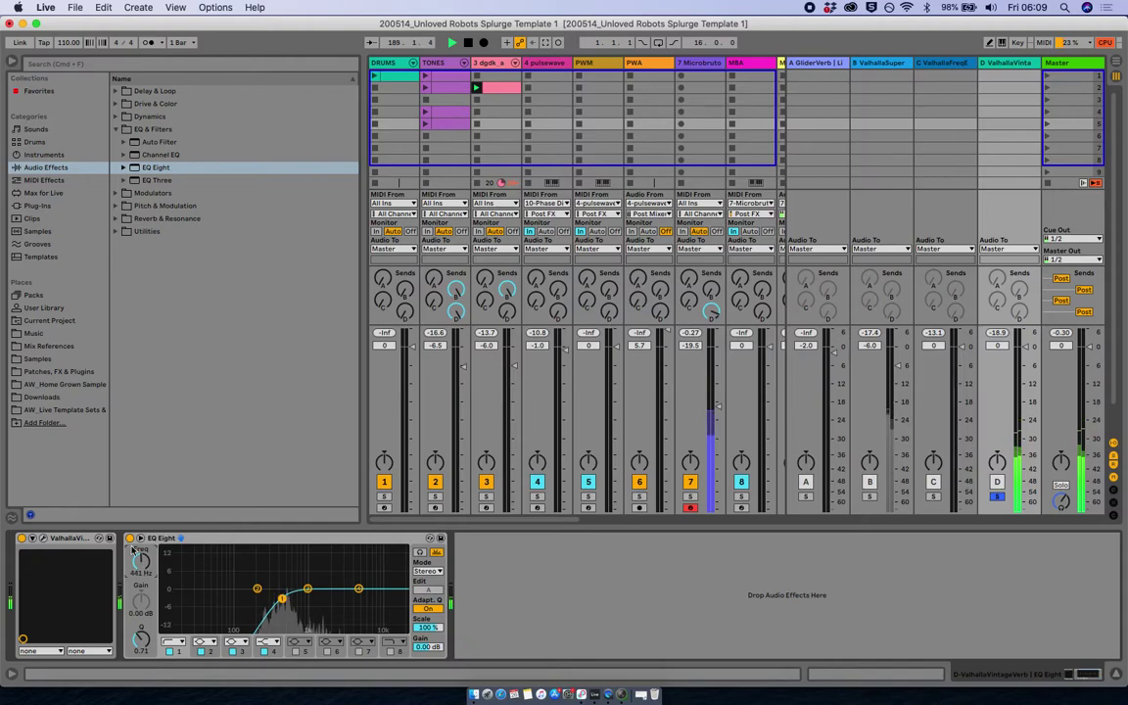
# - Lower return D's volume to -6.3 dB, take it out of solo and hide the browser
pyautogui.hscroll(4, 685, 431)
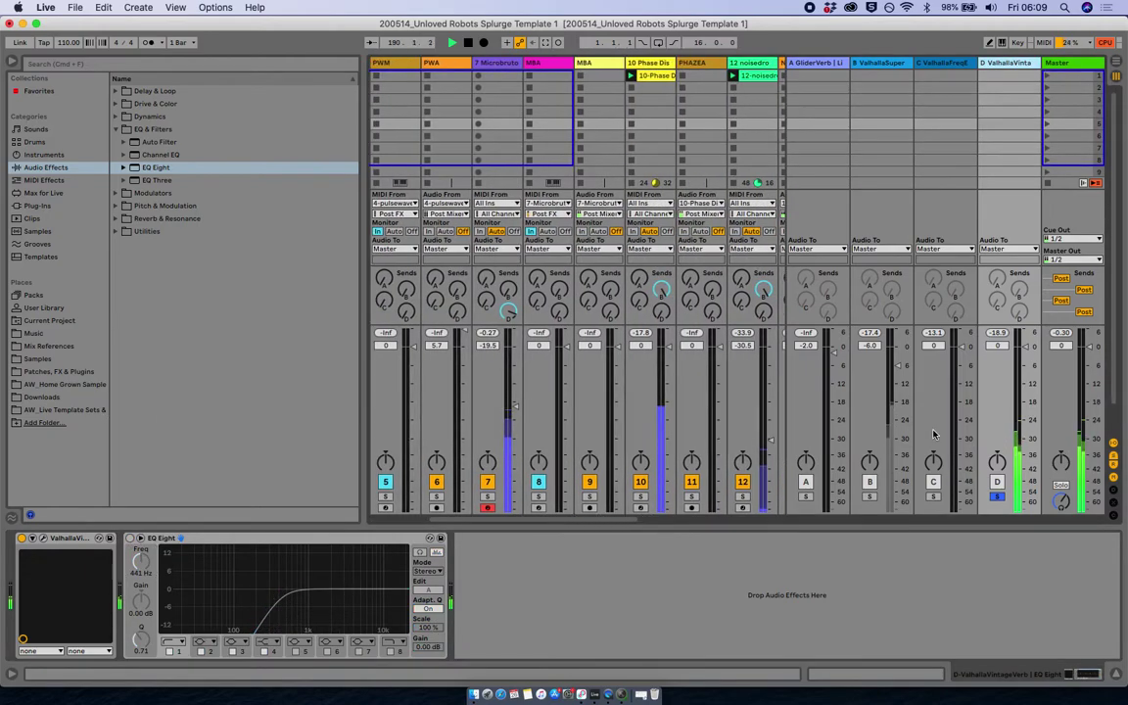
pyautogui.moveTo(1025, 345); pyautogui.dragTo(1025, 359)
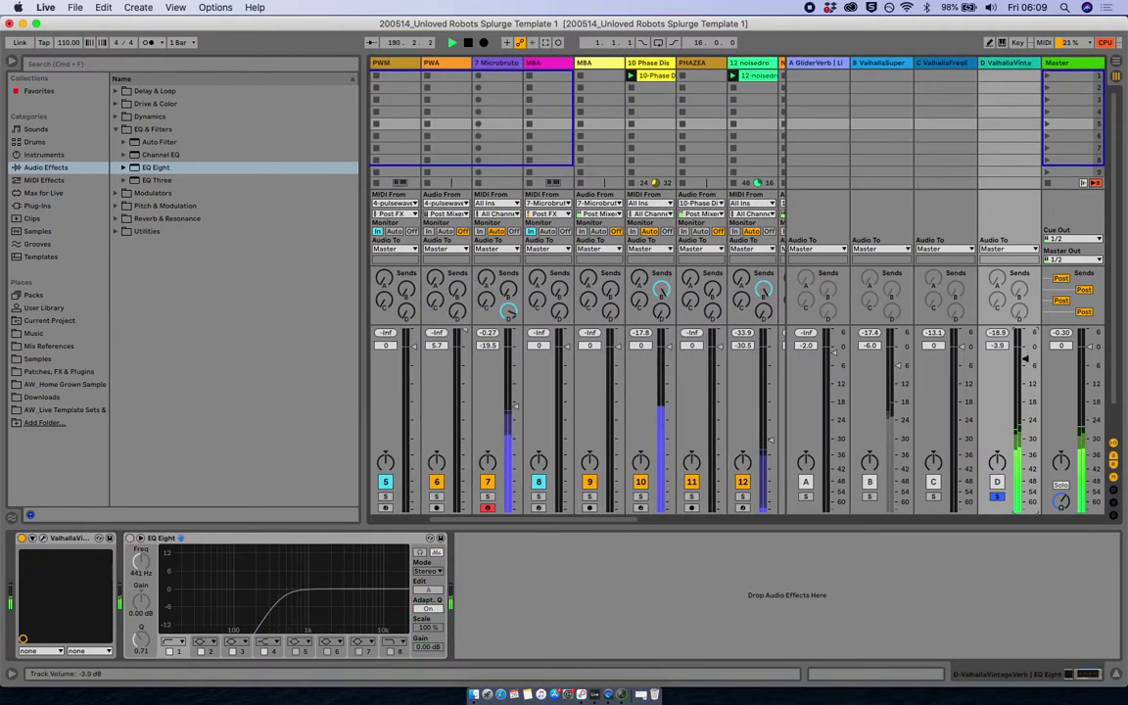
pyautogui.click(996, 498)
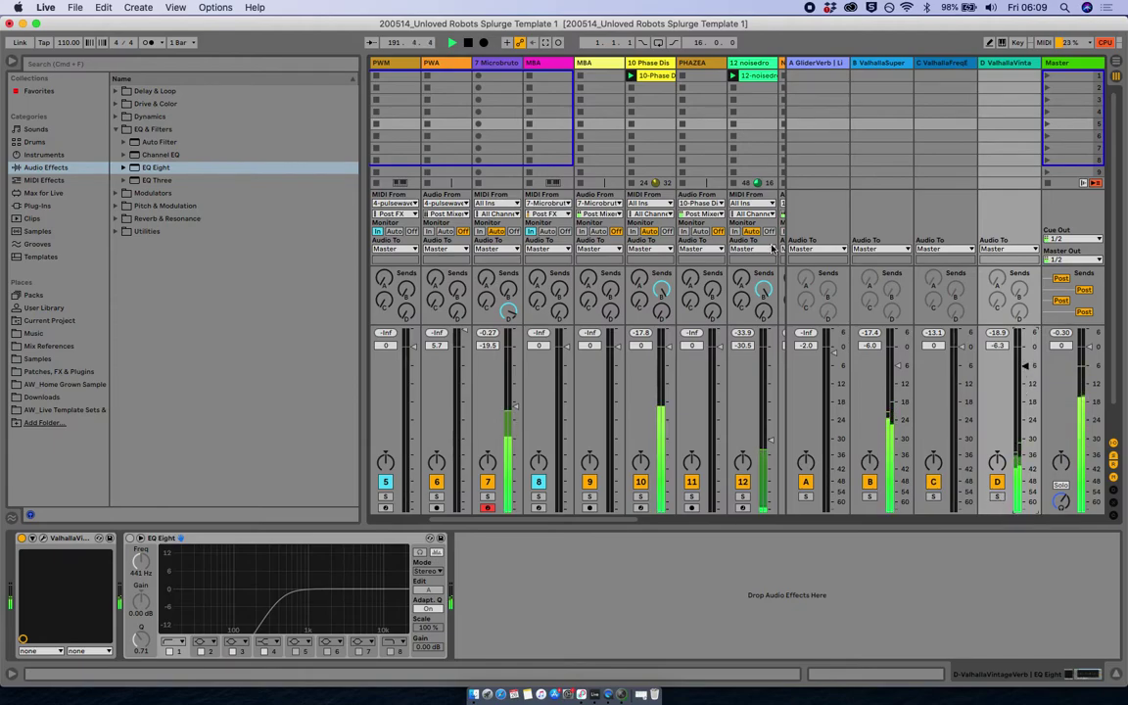
pyautogui.click(12, 63)
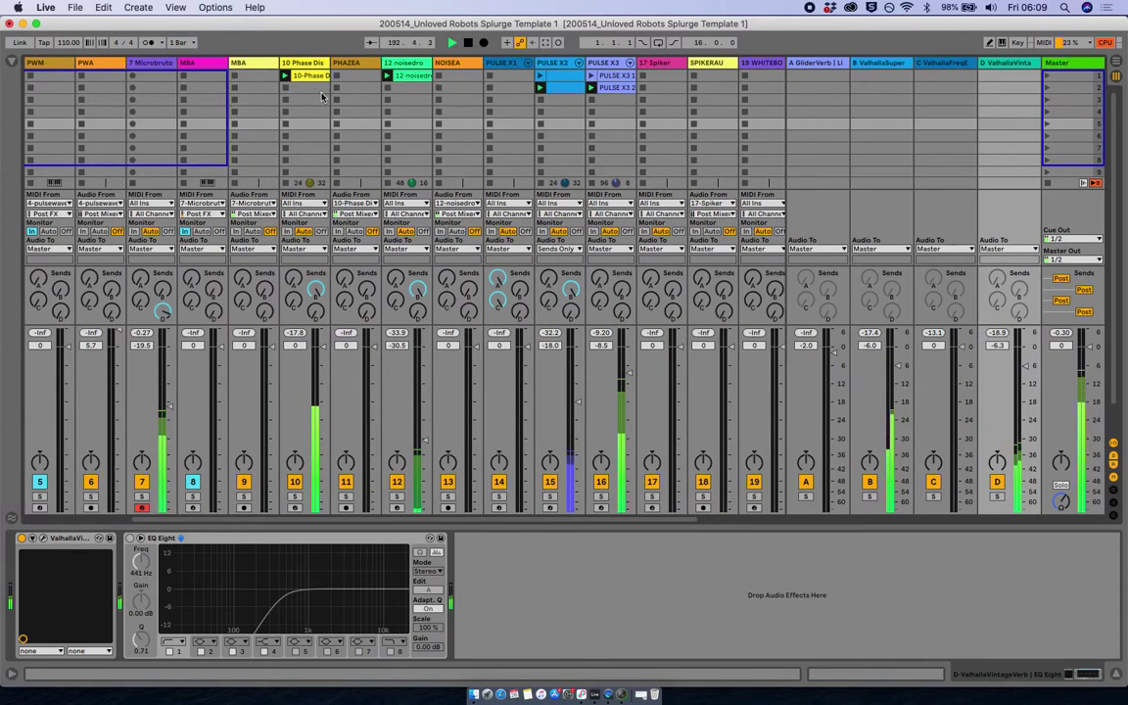
# - Shorten the Microbrute track's pitch sequence loop to end at step 7
pyautogui.click(305, 68)
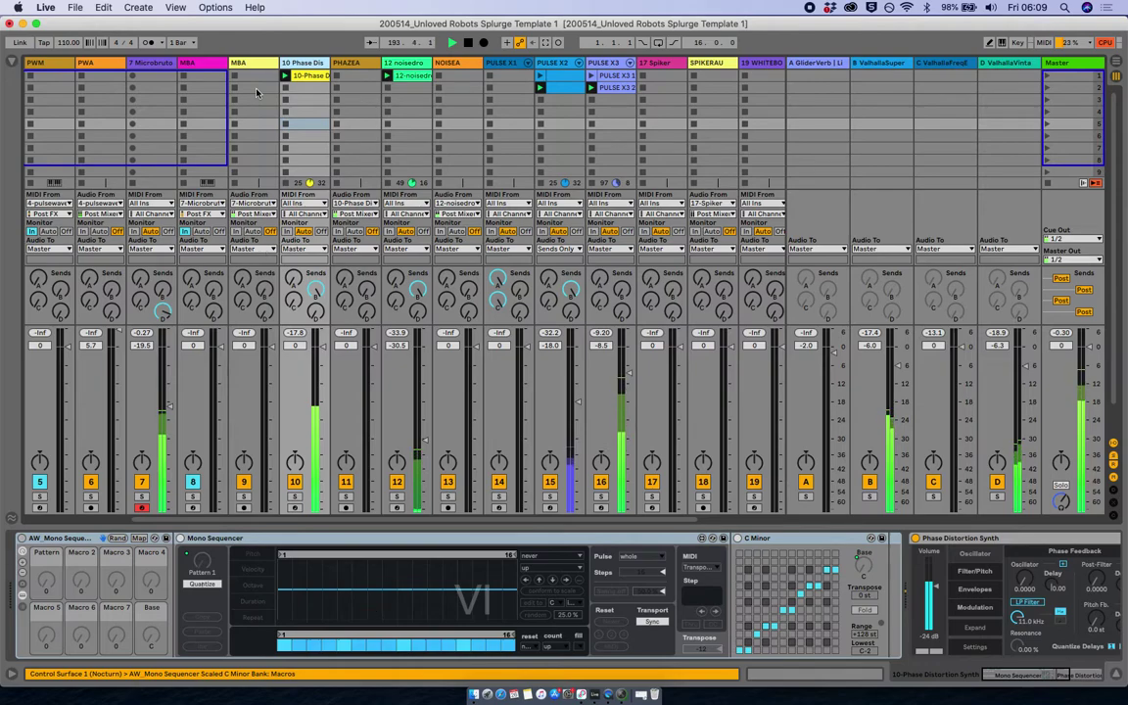
pyautogui.hscroll(-4, 256, 92)
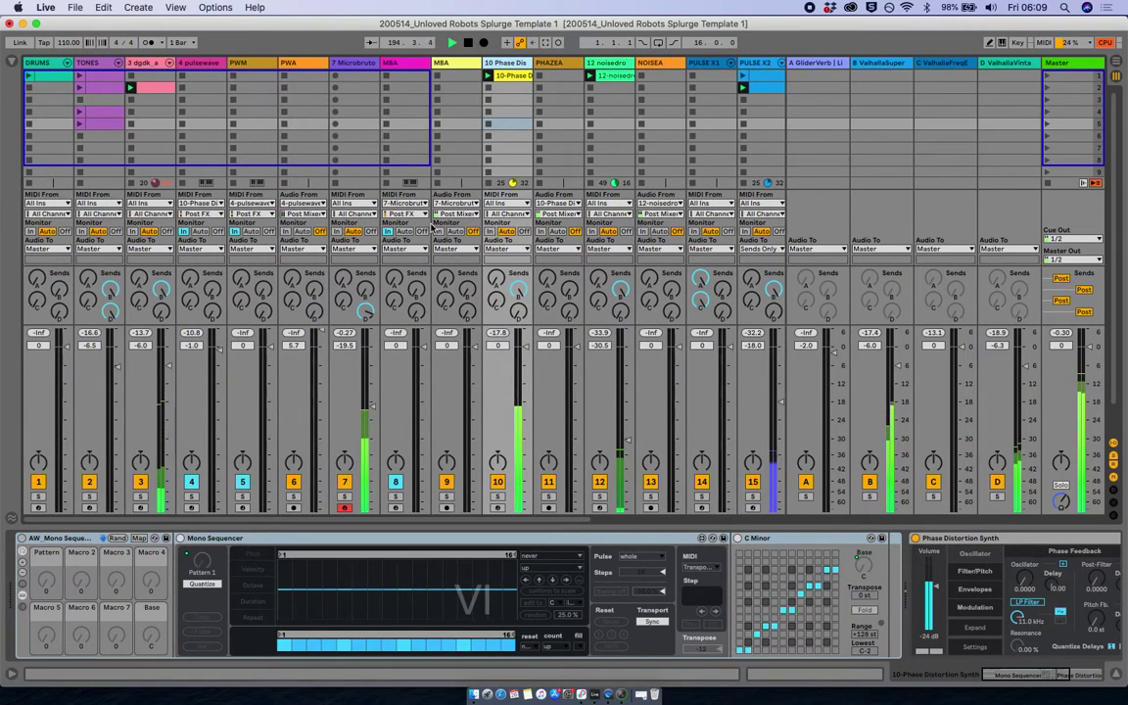
pyautogui.click(338, 67)
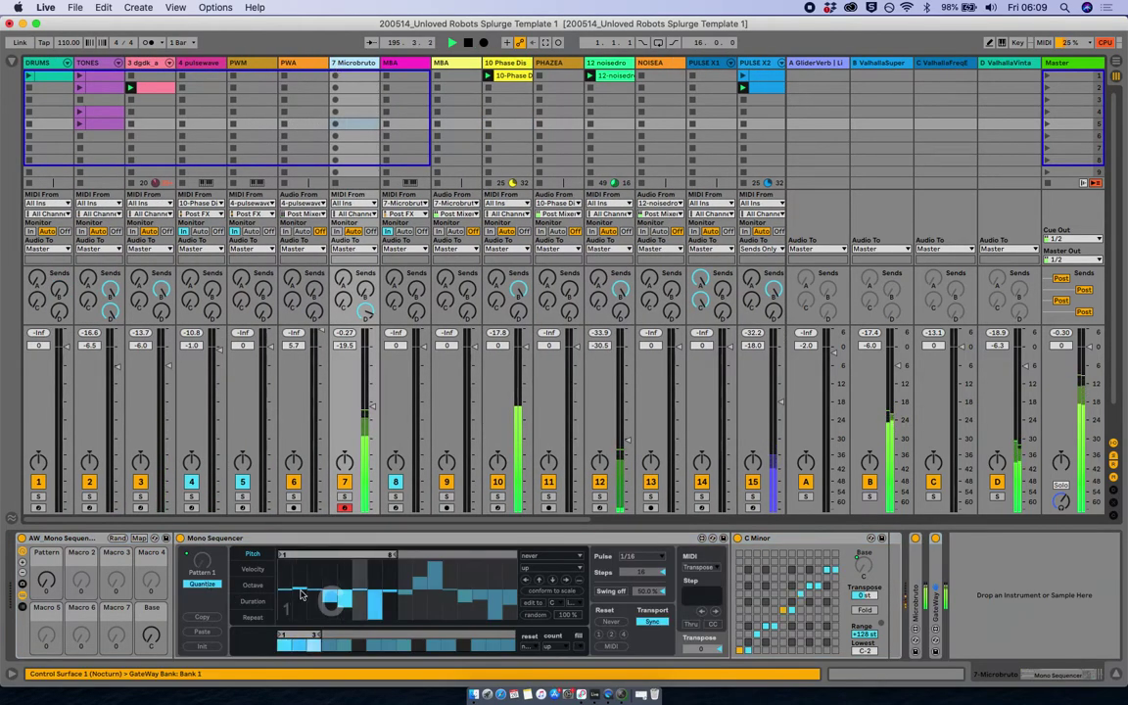
pyautogui.moveTo(396, 555); pyautogui.dragTo(384, 555)
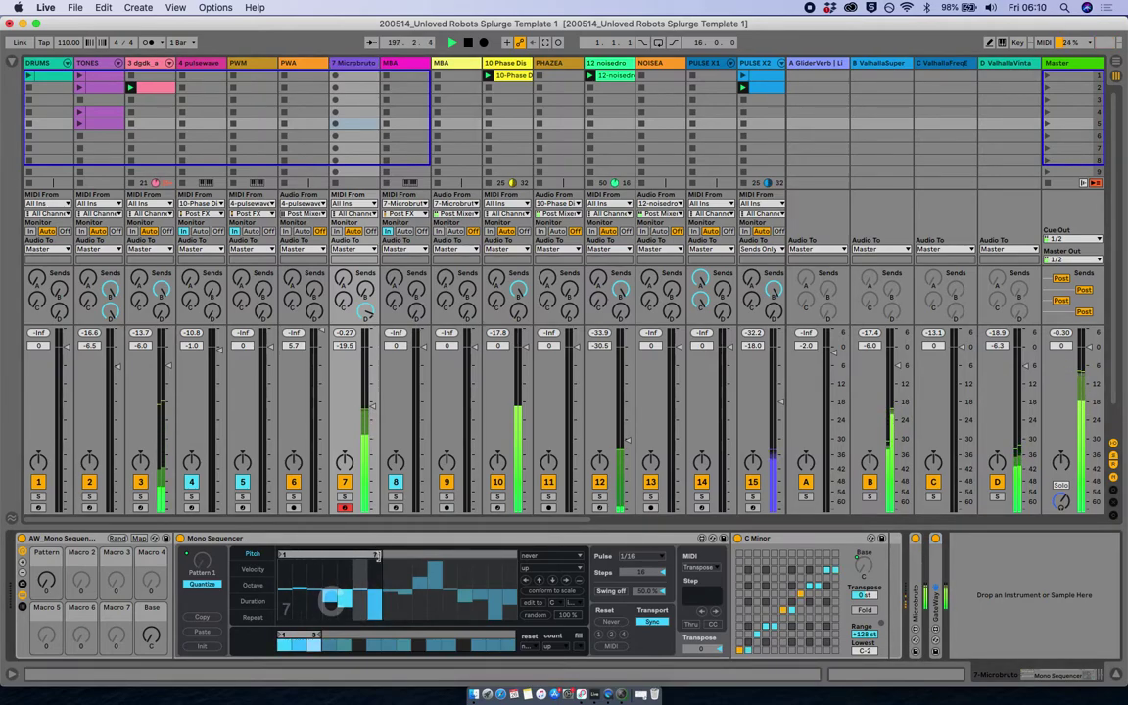
# - Stop playback, bring up the webcam view with Quick Camera, and return to Ableton Live
pyautogui.press('space')
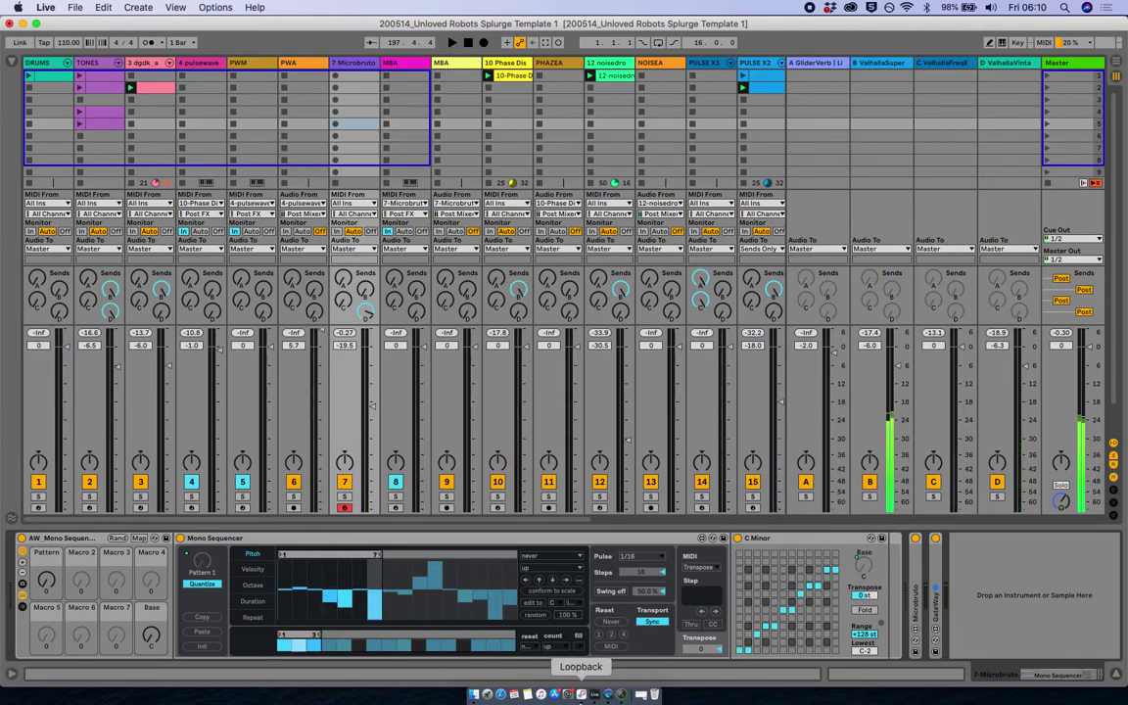
pyautogui.click(621, 694)
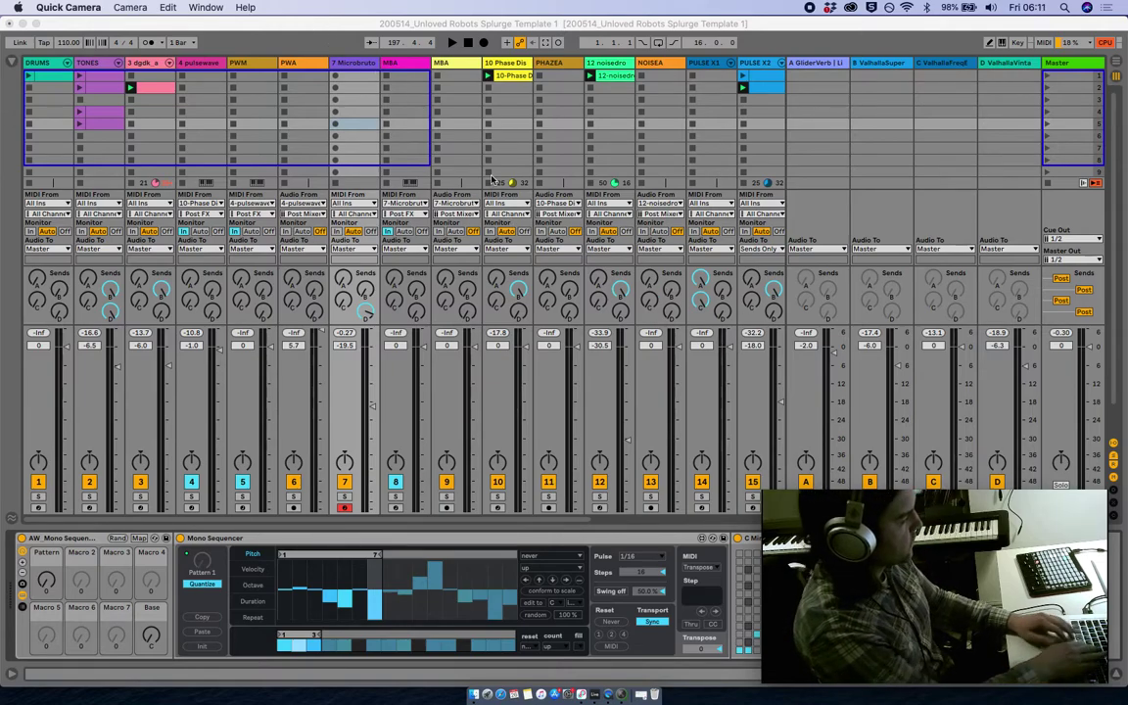
pyautogui.click(473, 27)
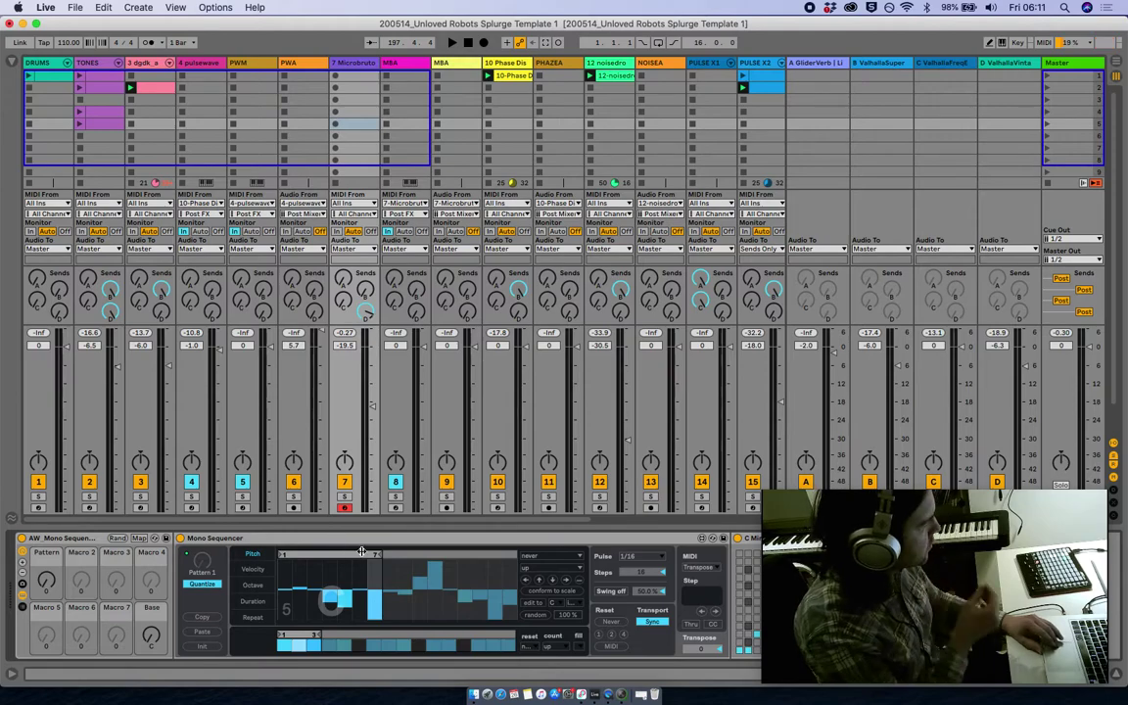
# - With the Pattern macro at 12, briefly play the Microbrute sequencer's Pattern 2 and paste the copied pattern into it
pyautogui.press('super+m')
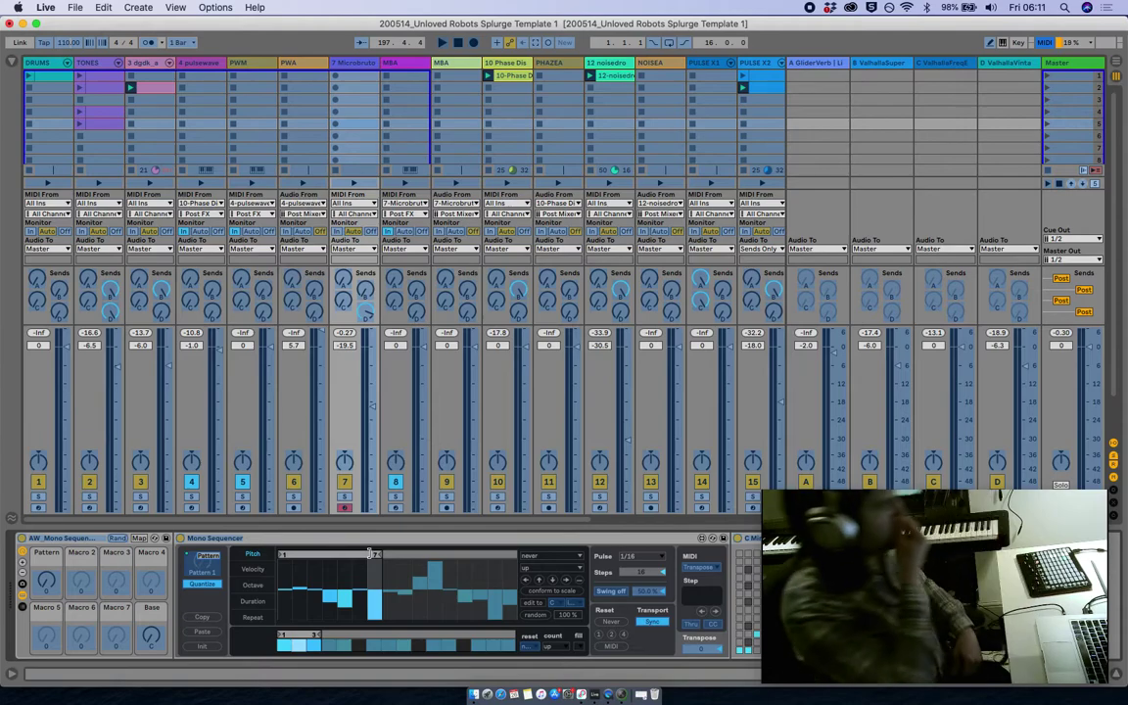
pyautogui.press('super+m')
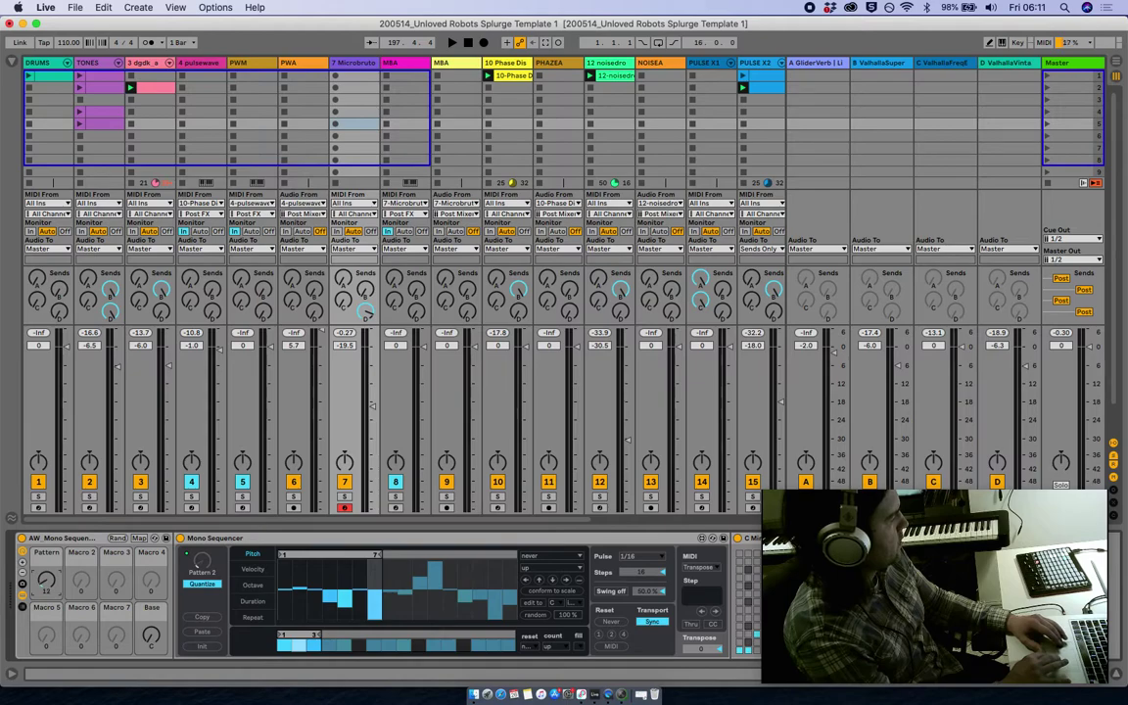
pyautogui.press('space')
pyautogui.press('space')
pyautogui.click(213, 631)
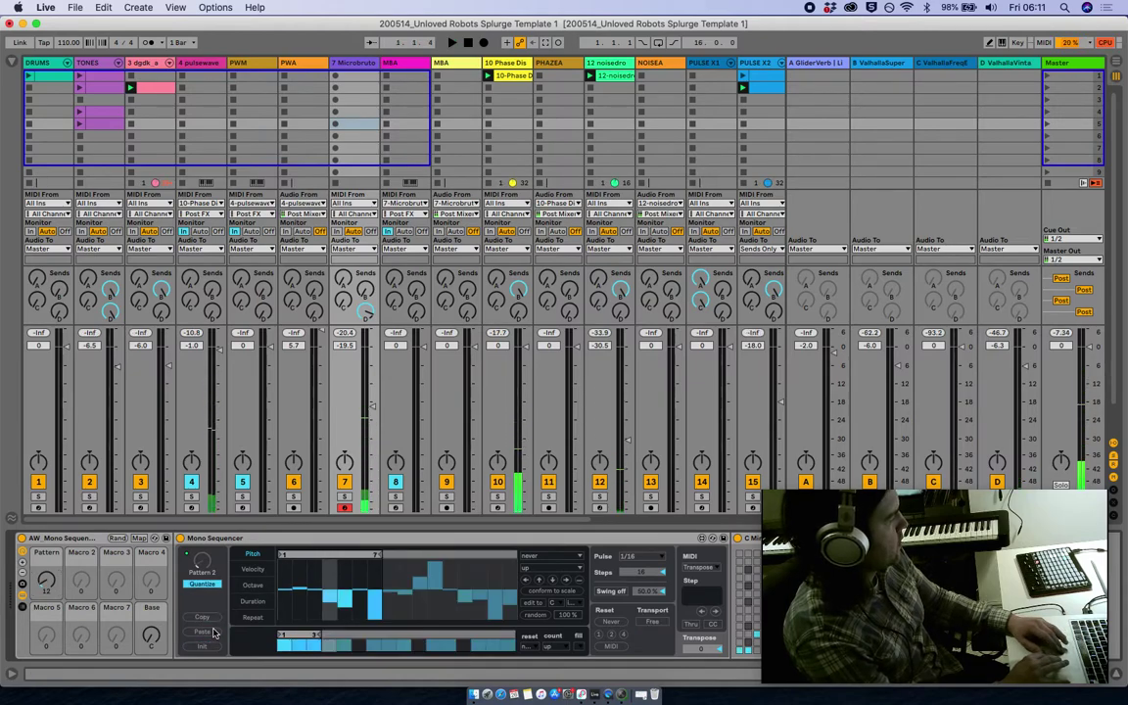
# - Extend Pattern 2's pitch loop to end at step 8 and paste the copied pattern into Pattern 3
pyautogui.moveTo(381, 555); pyautogui.dragTo(401, 555)
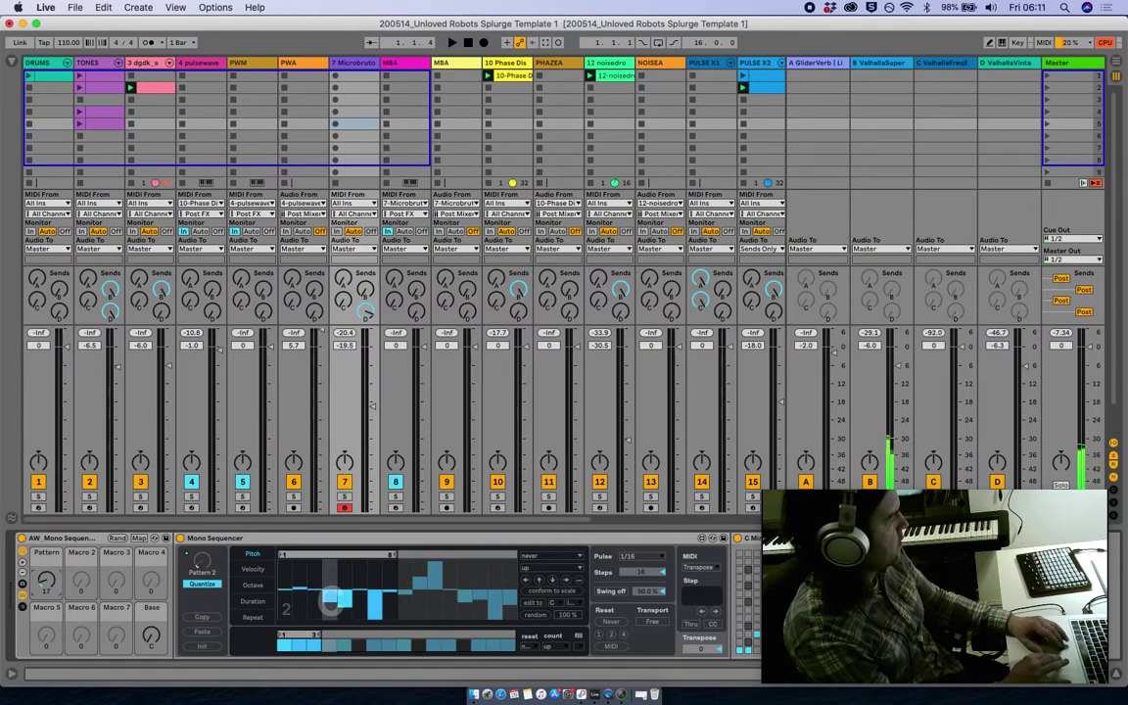
pyautogui.moveTo(46, 580); pyautogui.dragTo(46, 593)
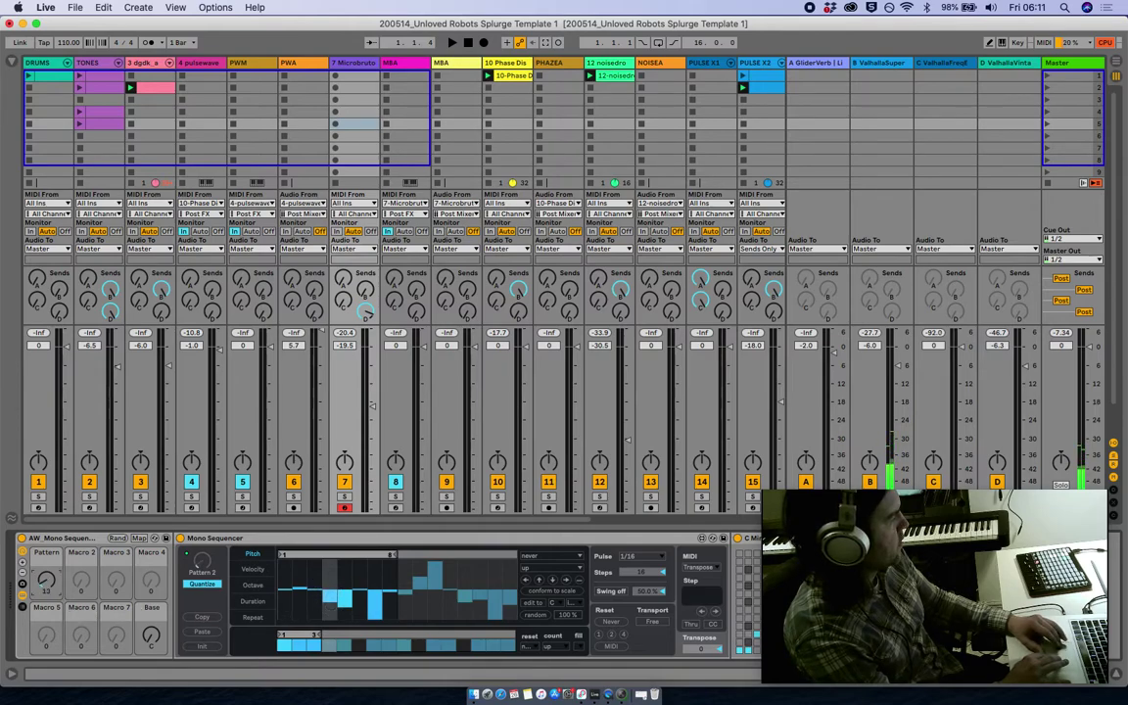
pyautogui.click(196, 635)
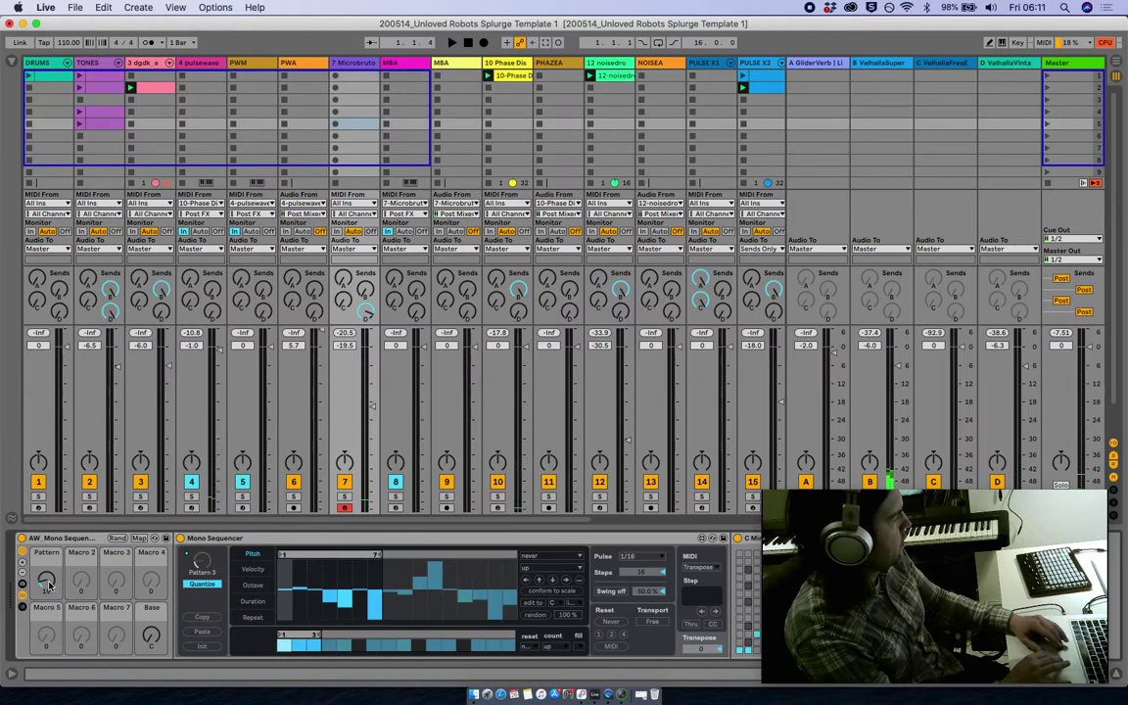
# - Start playback, set the Pattern macro to 12 and lengthen the playing pattern's pitch loop to end at step 8
pyautogui.press('space')
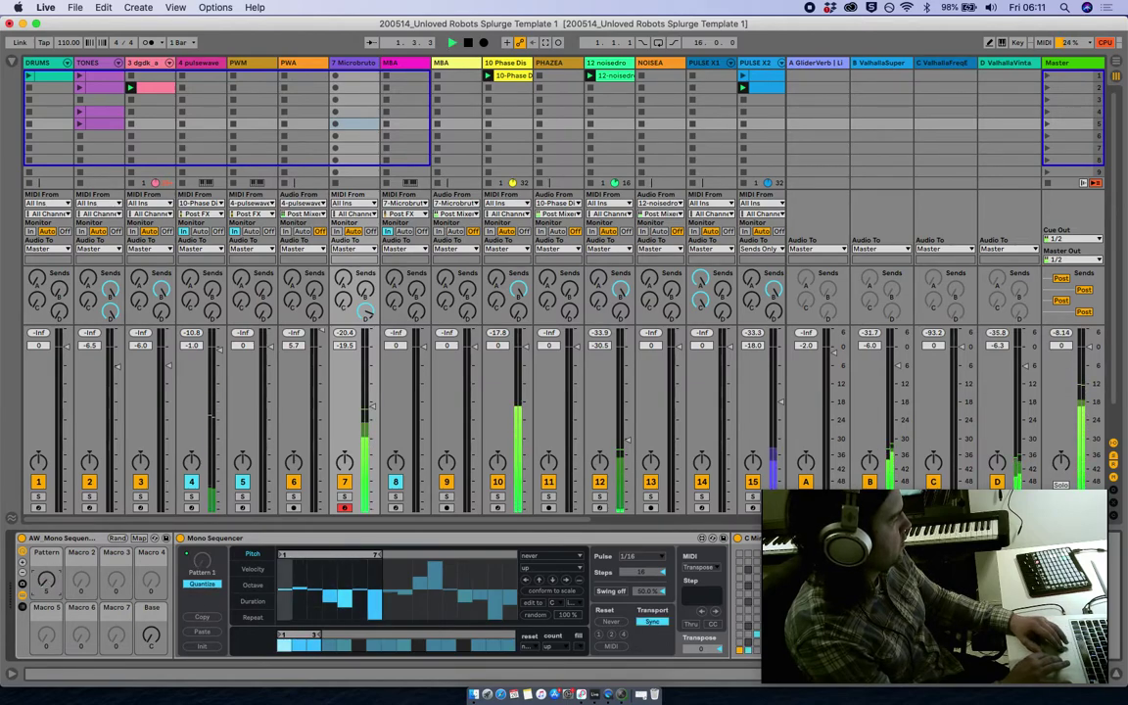
pyautogui.moveTo(46, 581); pyautogui.dragTo(46, 572)
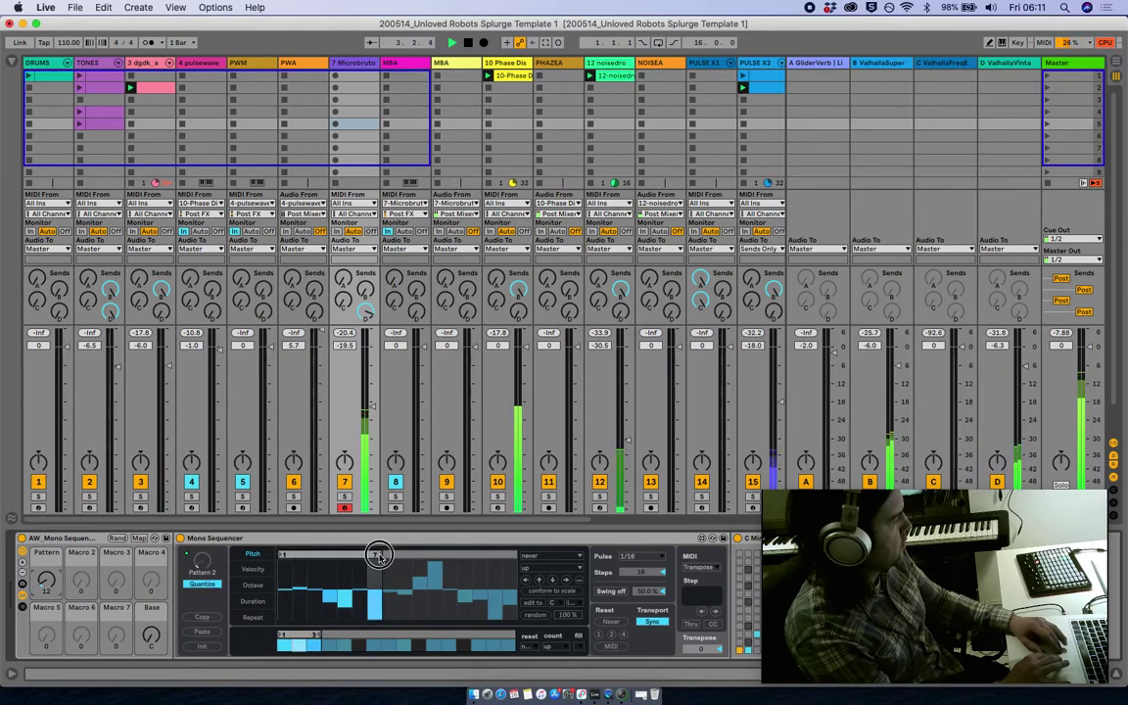
pyautogui.moveTo(384, 556); pyautogui.dragTo(396, 557)
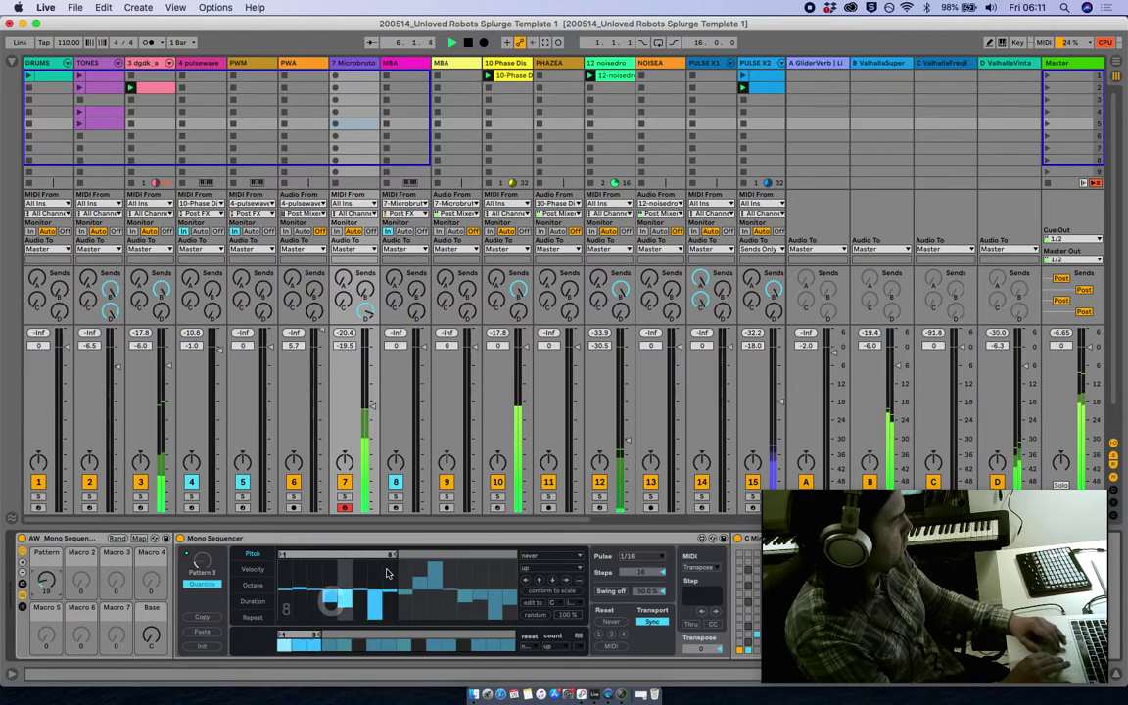
# - Undo the last Pattern 3 edits, then extend its pitch loop to end at step 9 and raise that step's pitch
pyautogui.press('super+z')
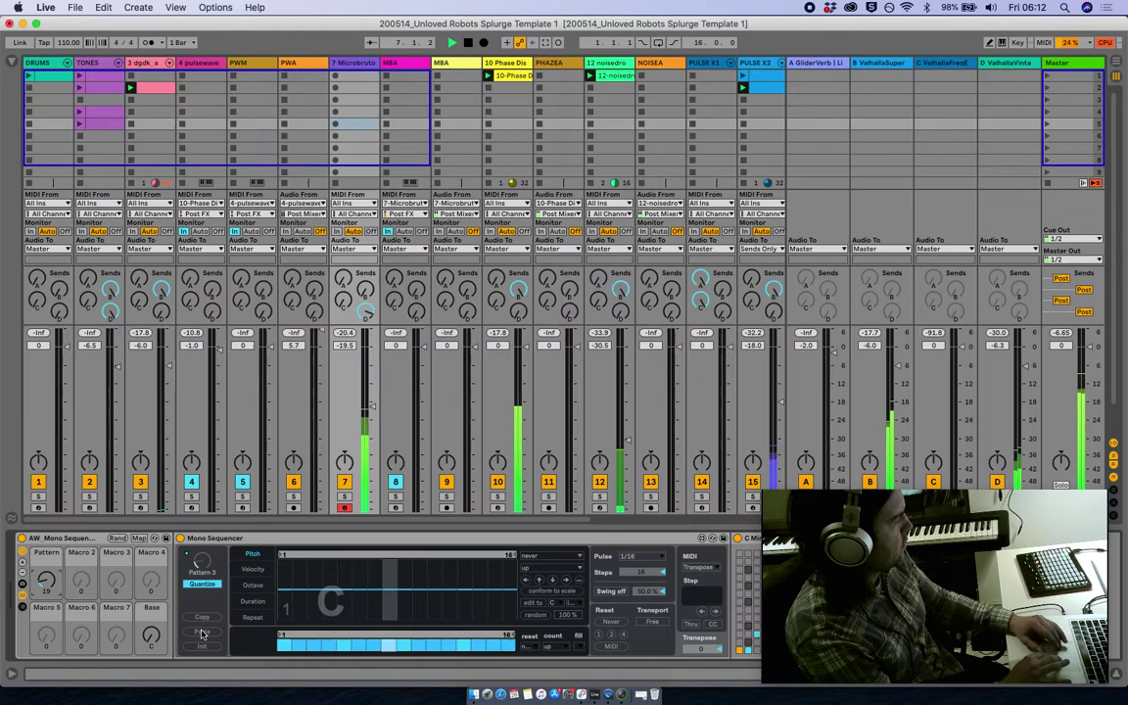
pyautogui.press('super+z')
pyautogui.moveTo(381, 555); pyautogui.dragTo(411, 555)
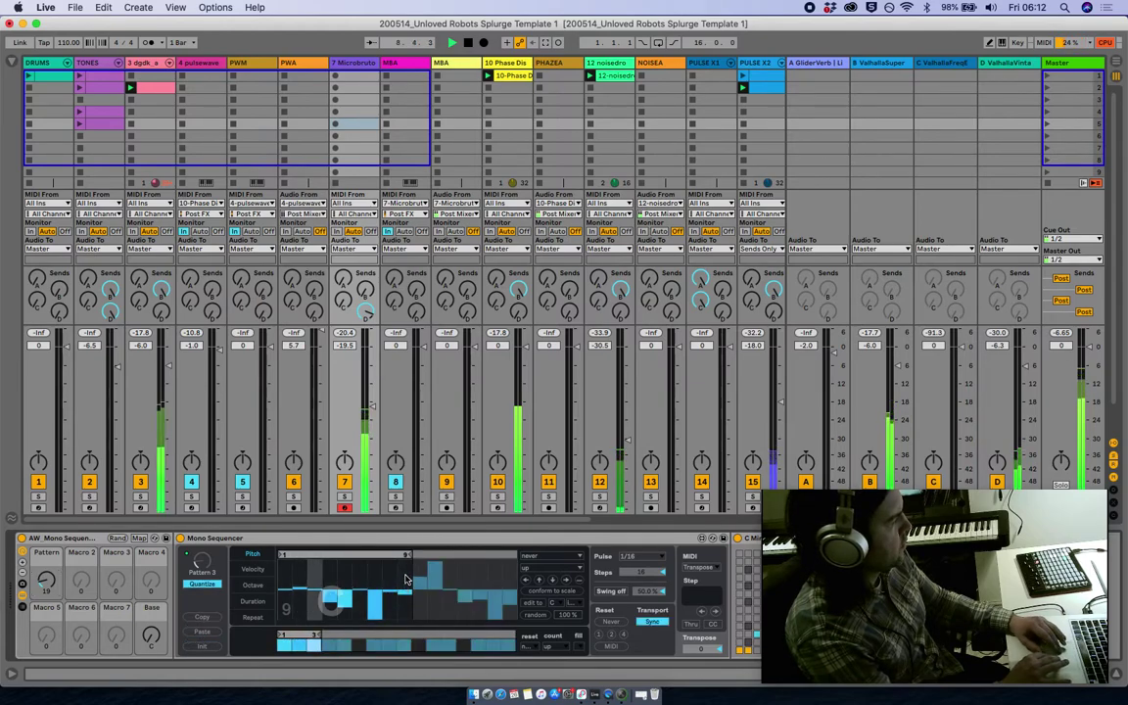
pyautogui.click(406, 577)
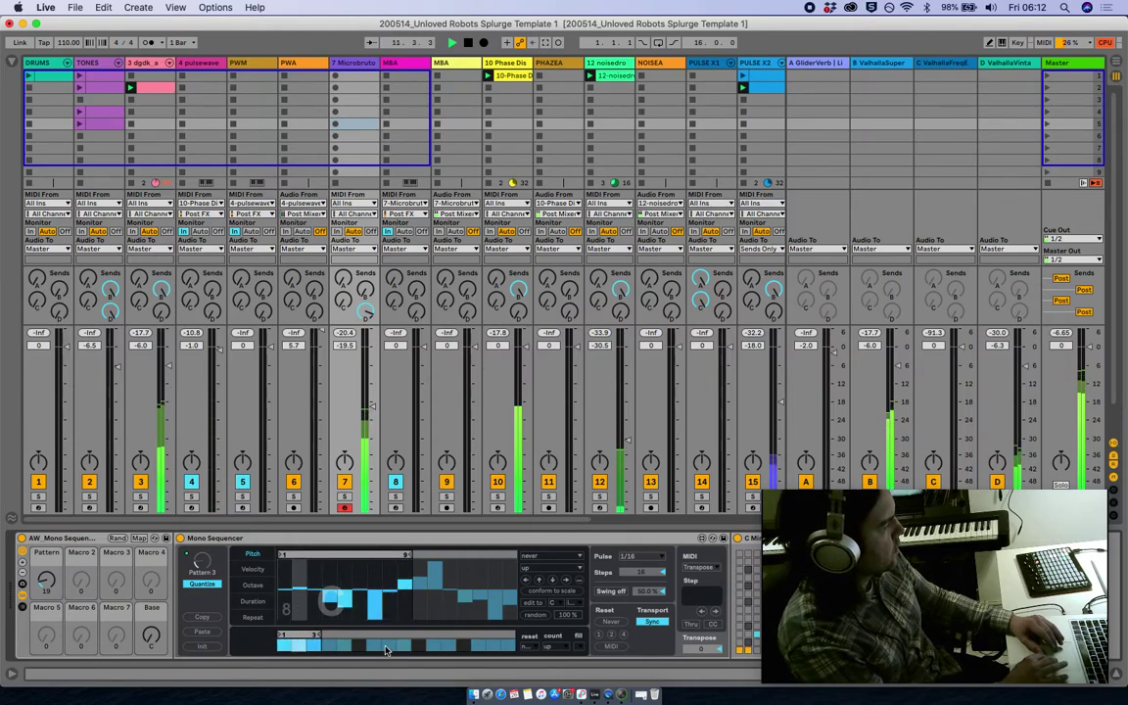
# - Extend the loop of Pattern 3's step on/off lane to end at step 7 and switch step 4 on
pyautogui.click(311, 642)
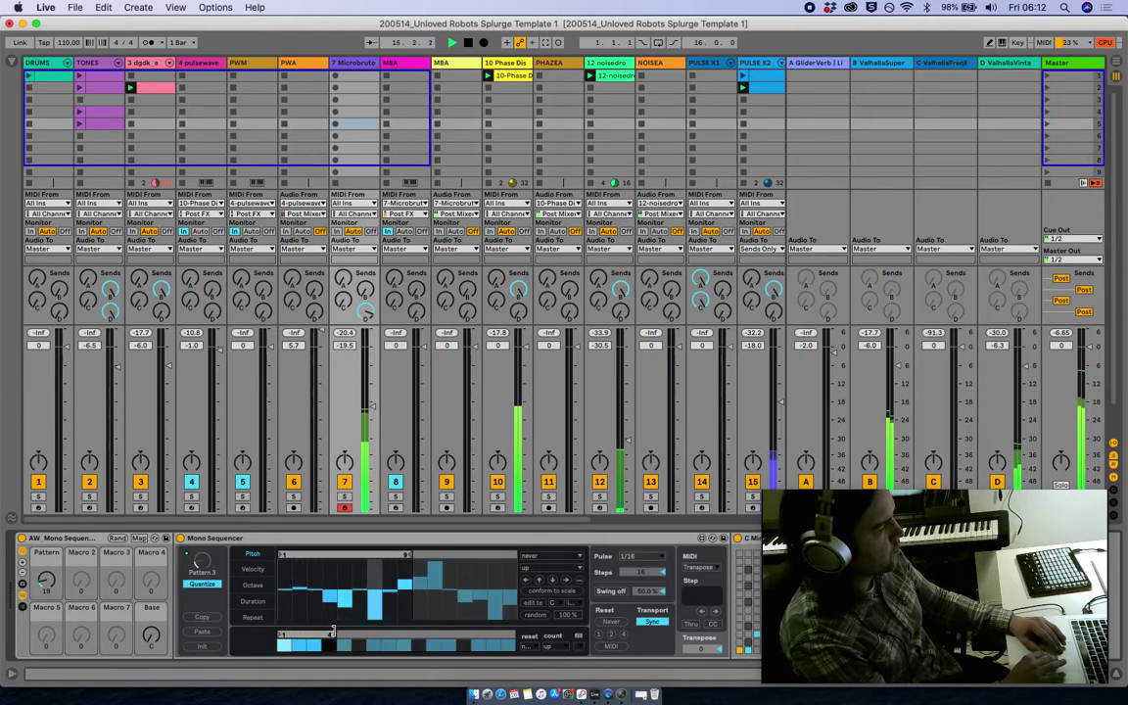
pyautogui.click(333, 632)
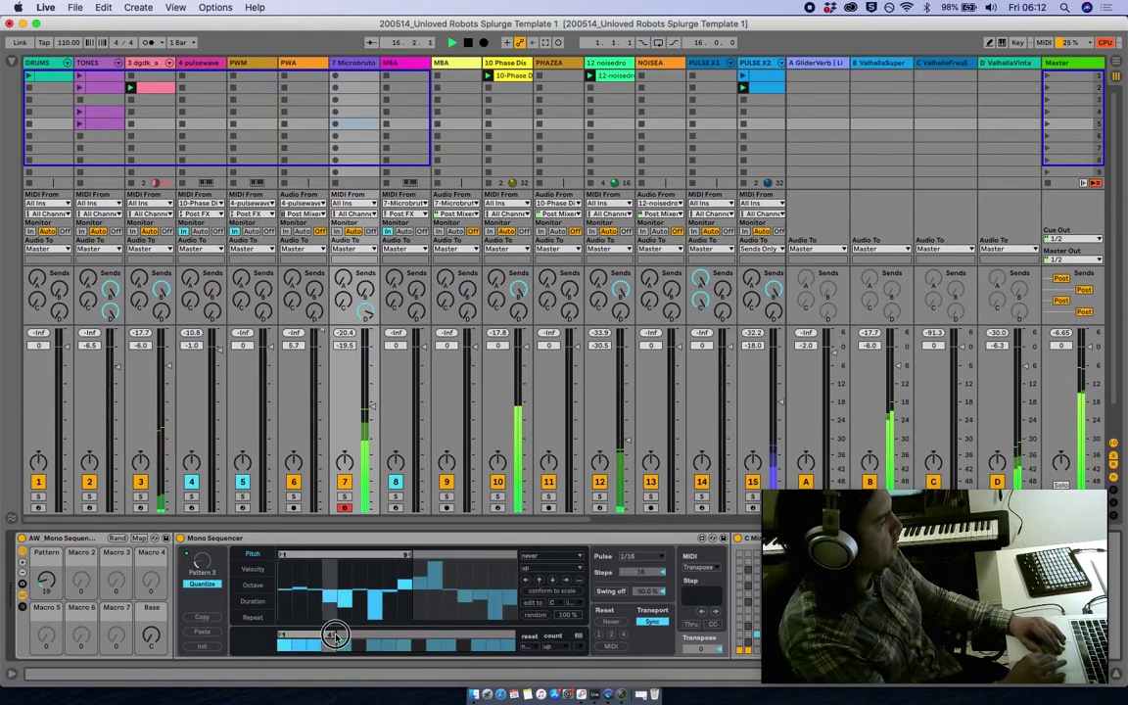
pyautogui.moveTo(333, 638); pyautogui.dragTo(346, 646)
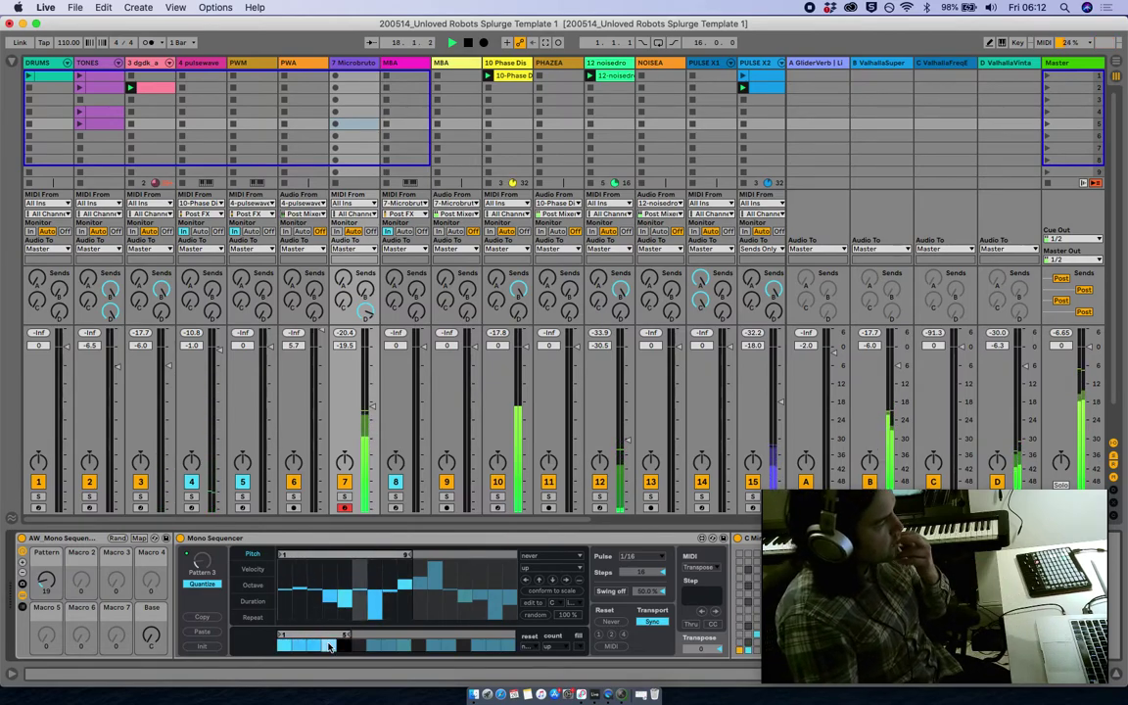
pyautogui.moveTo(350, 636); pyautogui.dragTo(361, 637)
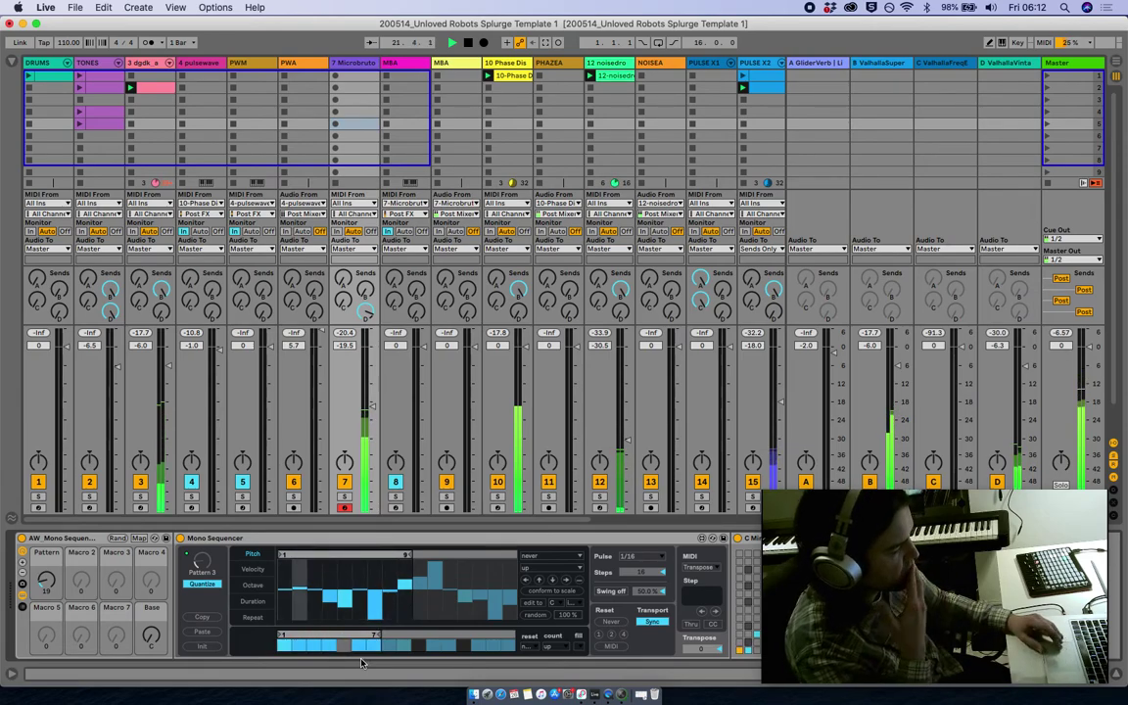
# - Examine the Mono Sequencer rack's macro mappings, trying E as the Base maximum and returning it to B
pyautogui.click(139, 537)
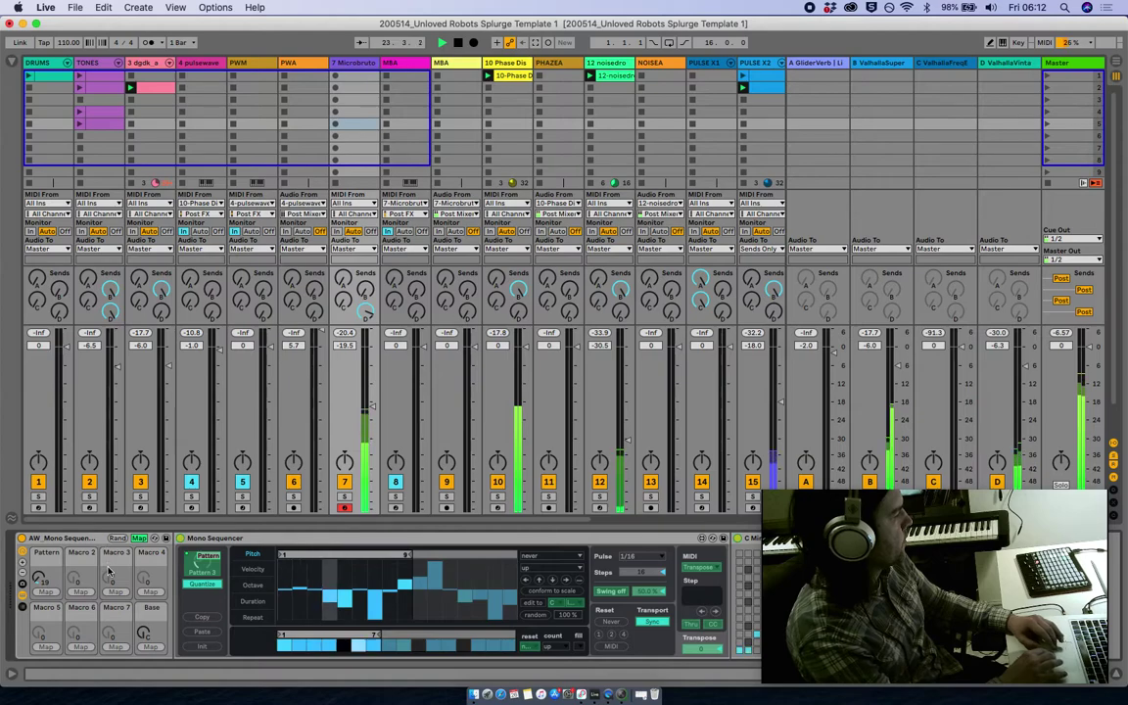
pyautogui.click(12, 62)
pyautogui.click(280, 91)
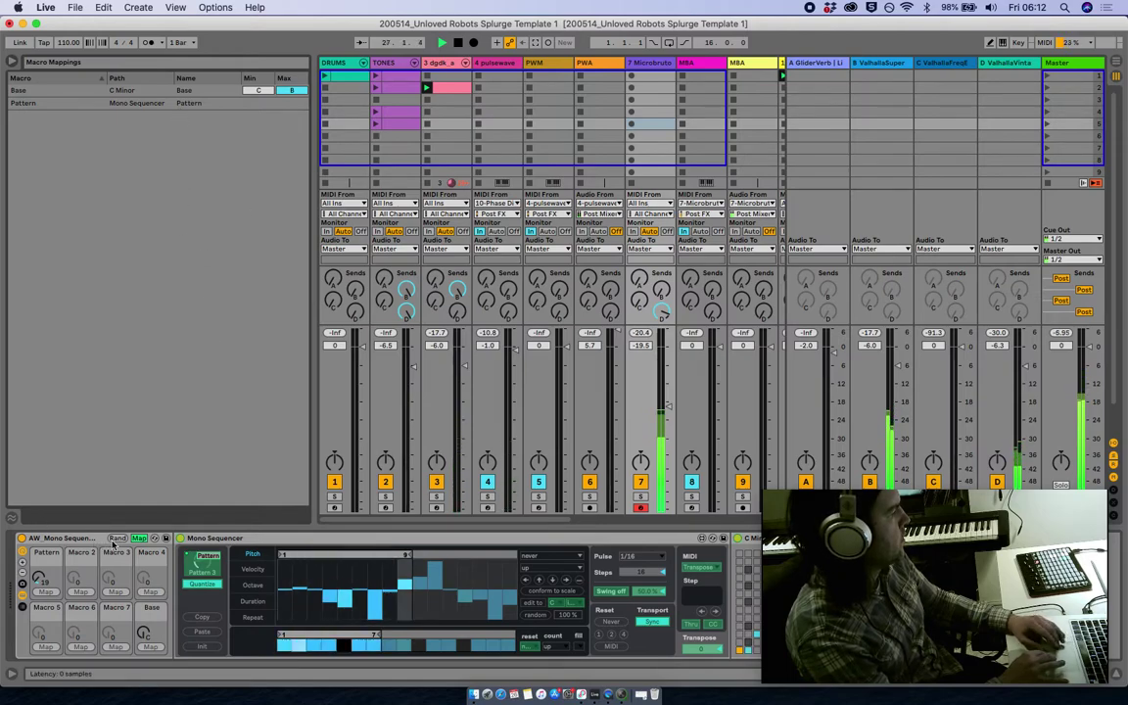
pyautogui.click(140, 539)
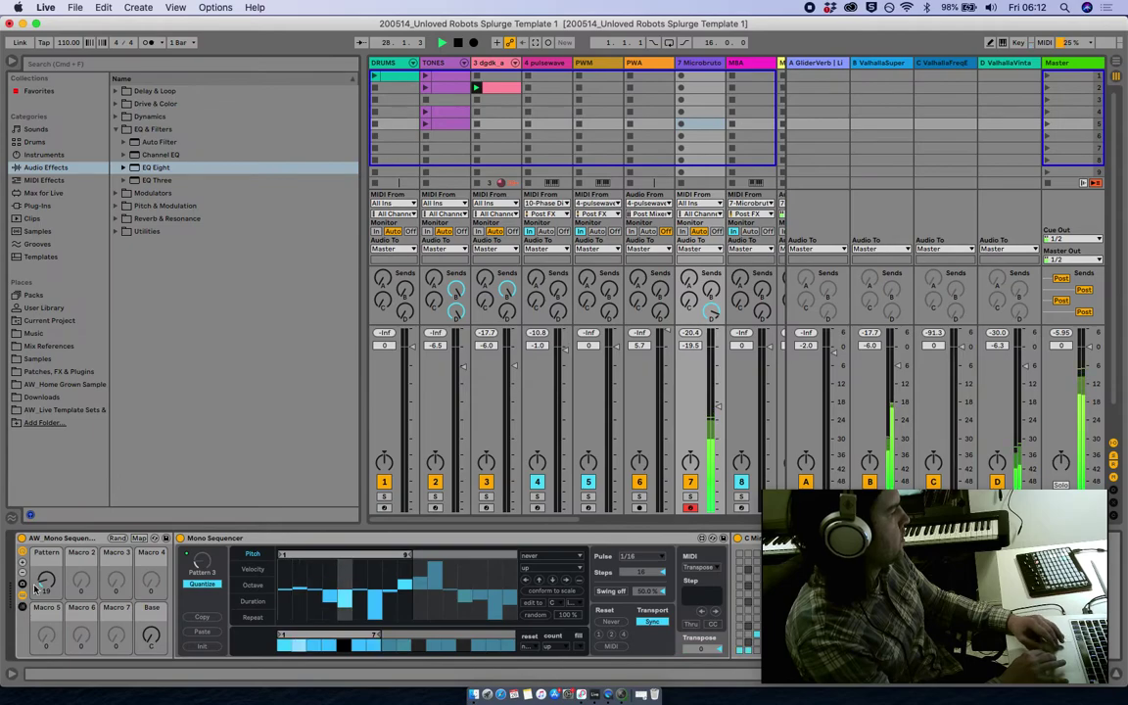
pyautogui.click(140, 540)
pyautogui.click(291, 90)
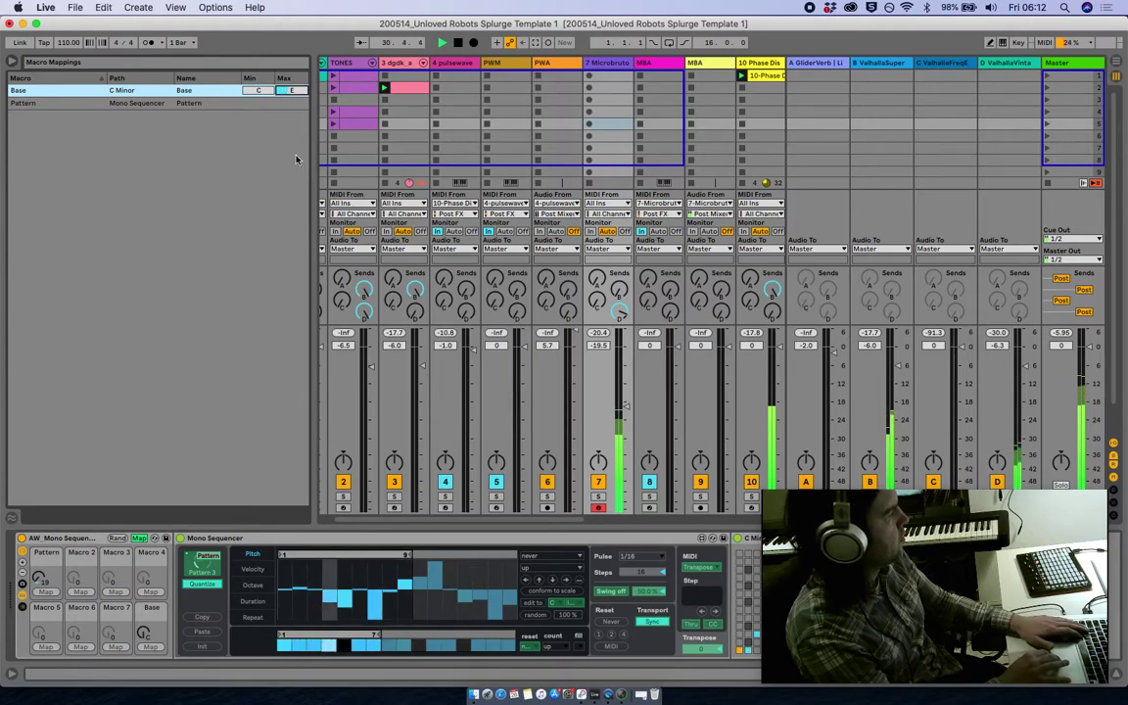
pyautogui.moveTo(291, 91); pyautogui.dragTo(292, 61)
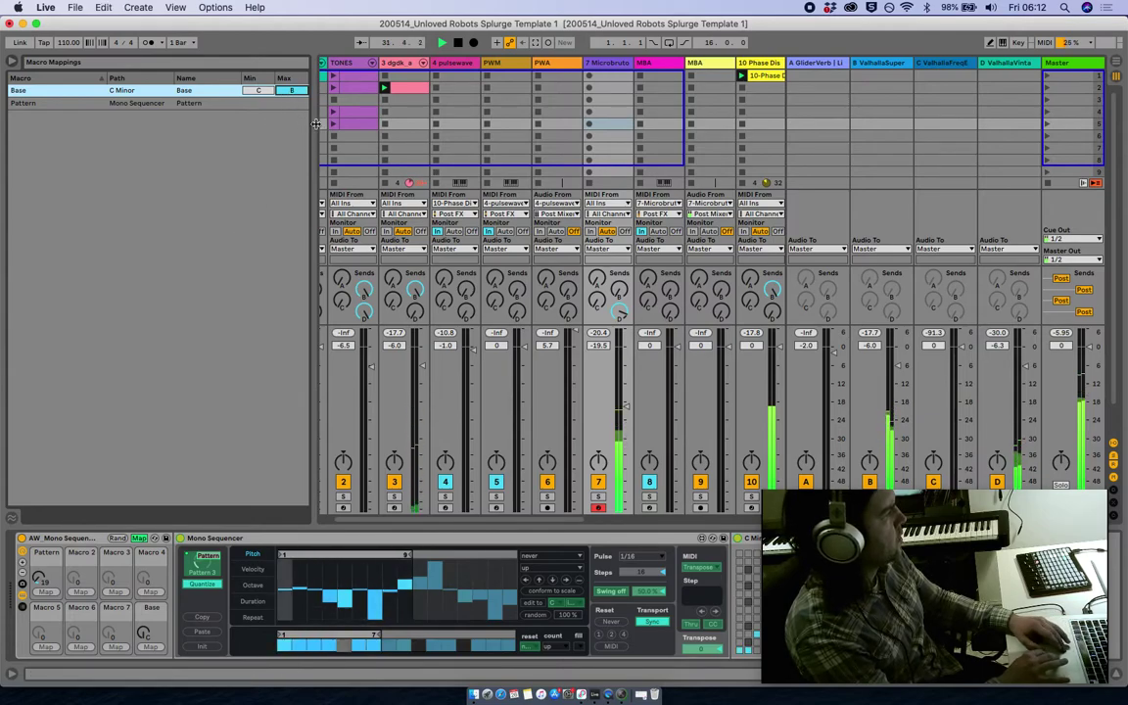
pyautogui.moveTo(320, 120); pyautogui.dragTo(354, 119)
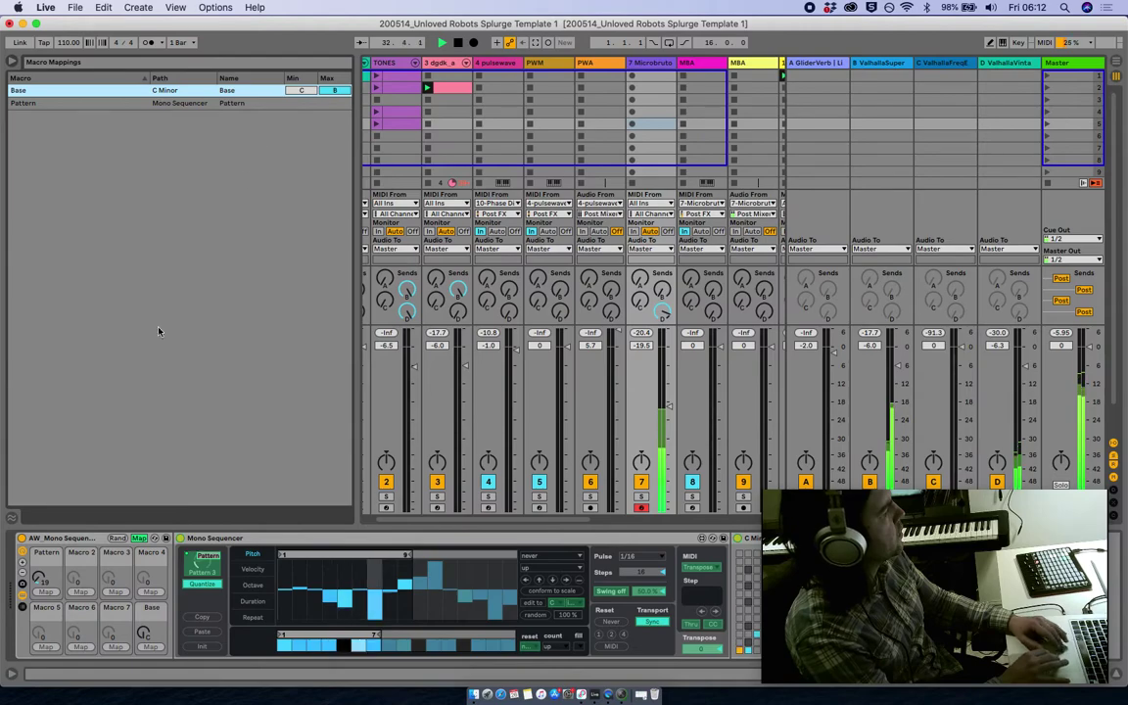
pyautogui.click(138, 537)
# - Switch the Microbrute sequencer back to Pattern 1 with the Pattern macro
pyautogui.moveTo(44, 586)
pyautogui.mouseDown()
pyautogui.moveTo(44, 607)
pyautogui.moveTo(46, 568)
pyautogui.moveTo(46, 578)
pyautogui.mouseUp()
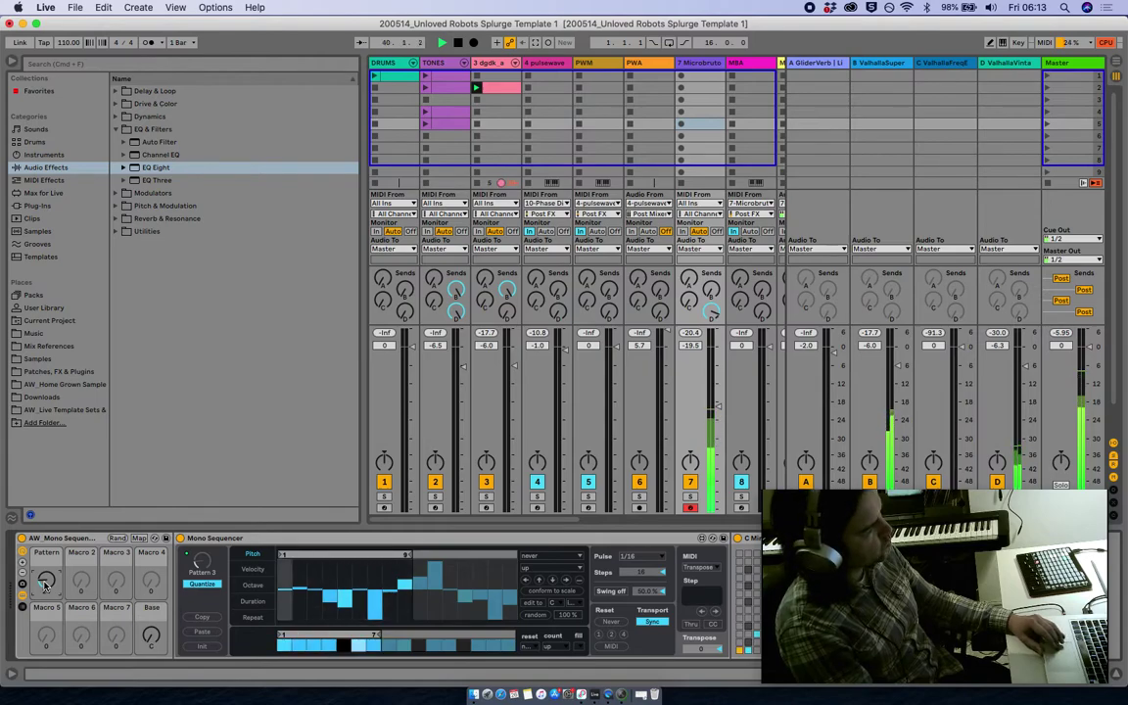
pyautogui.moveTo(44, 585); pyautogui.dragTo(44, 617)
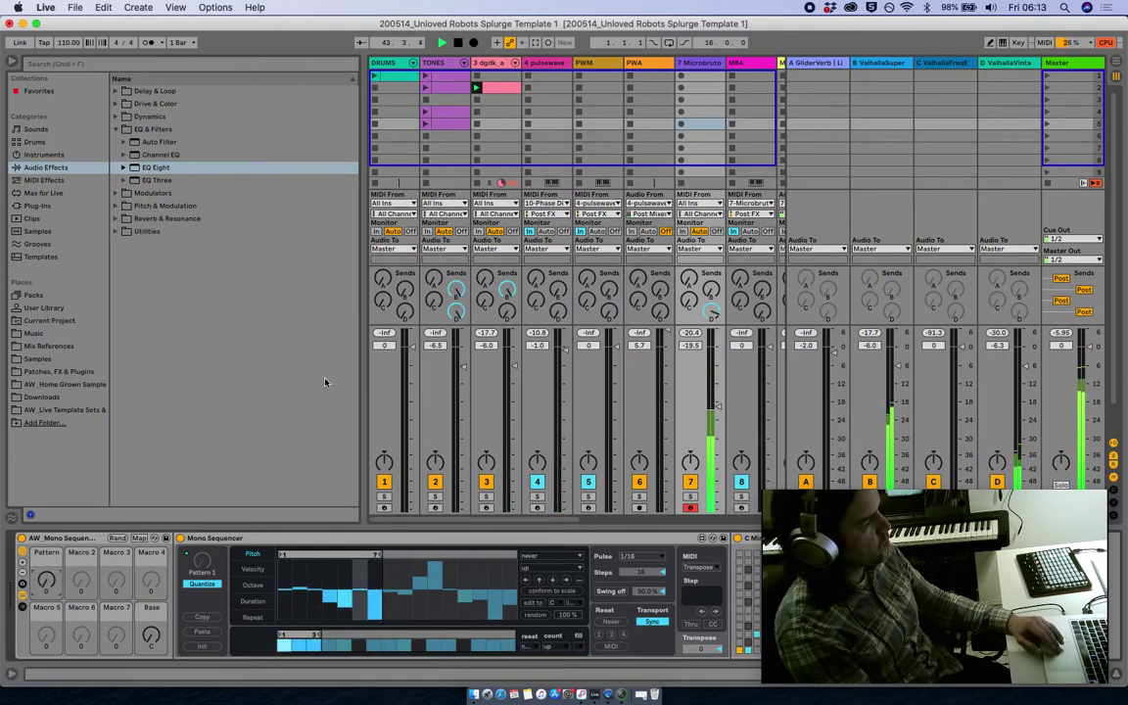
pyautogui.moveTo(381, 555)
pyautogui.mouseDown()
pyautogui.moveTo(396, 554)
pyautogui.moveTo(380, 554)
pyautogui.mouseUp()
# - Try to MIDI-map the end marker of the Mono Sequencer's pitch loop
pyautogui.press('super+m')
pyautogui.click(380, 555)
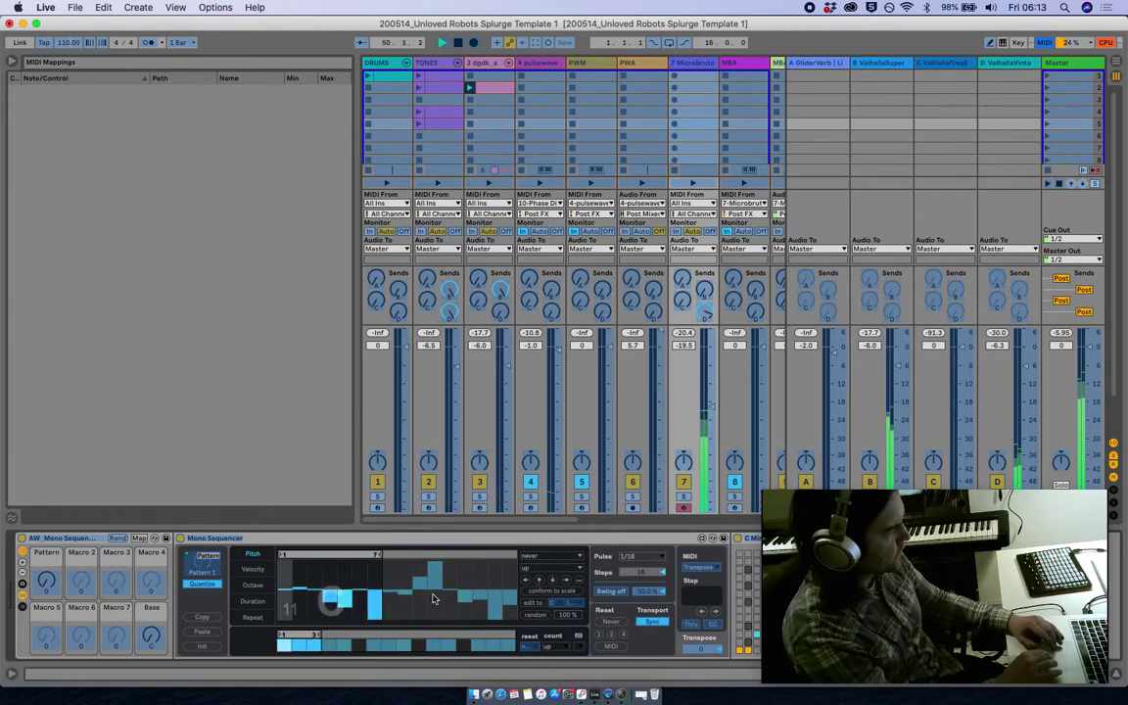
pyautogui.press('super+m')
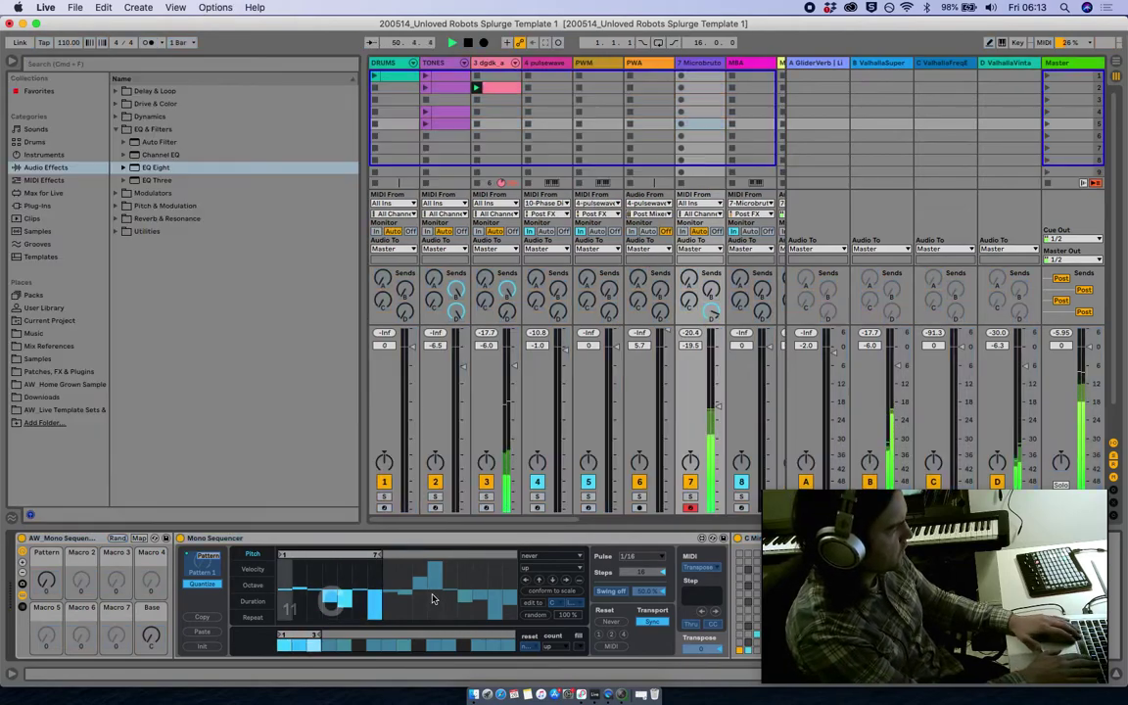
# - Hide the browser and return tracks, and delete tracks 17 Spiker through 21 IFS_0.1b
pyautogui.click(12, 63)
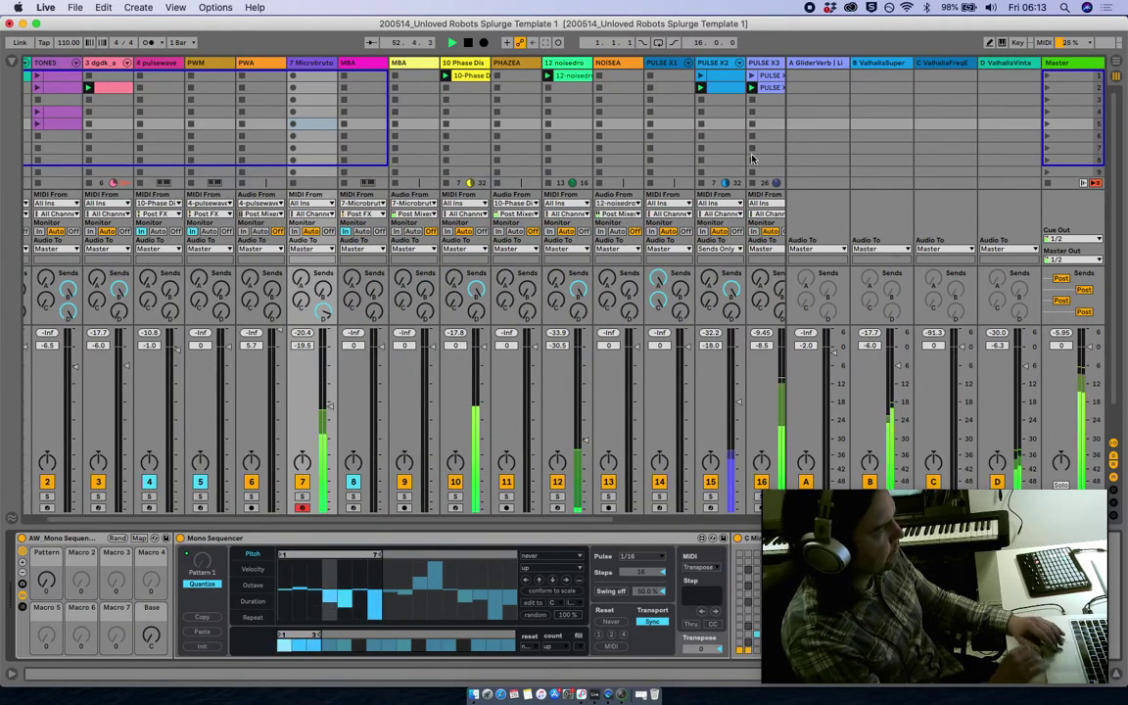
pyautogui.press('super+alt+r')
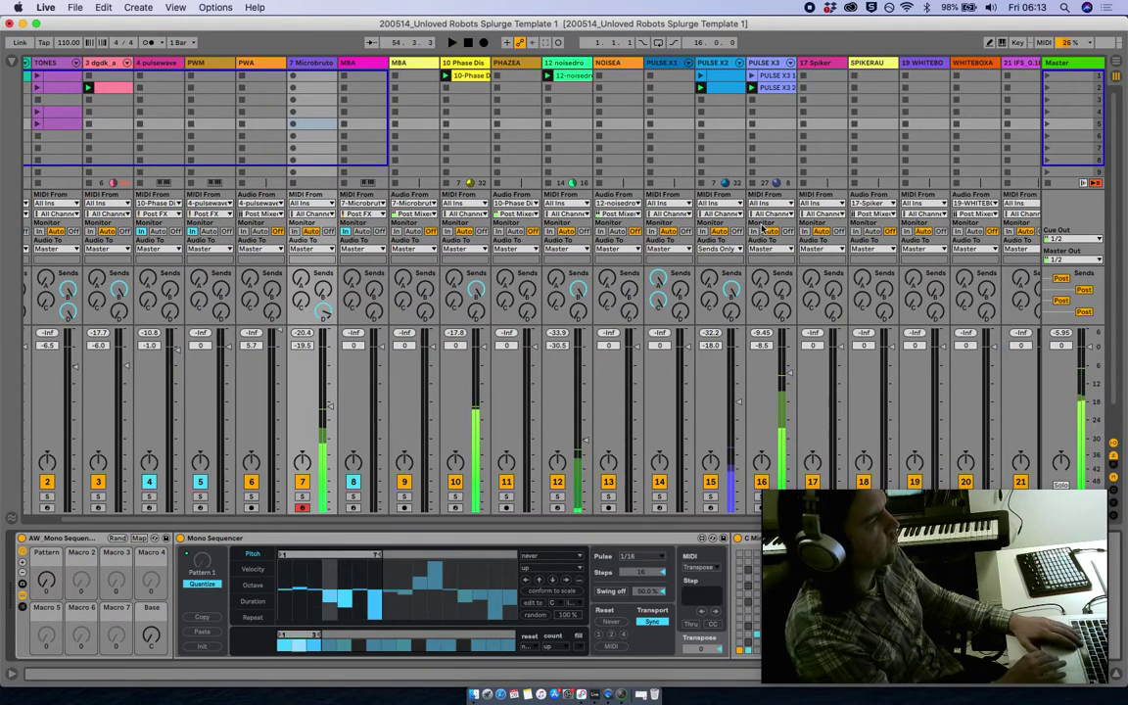
pyautogui.hscroll(3, 758, 222)
pyautogui.click(746, 64)
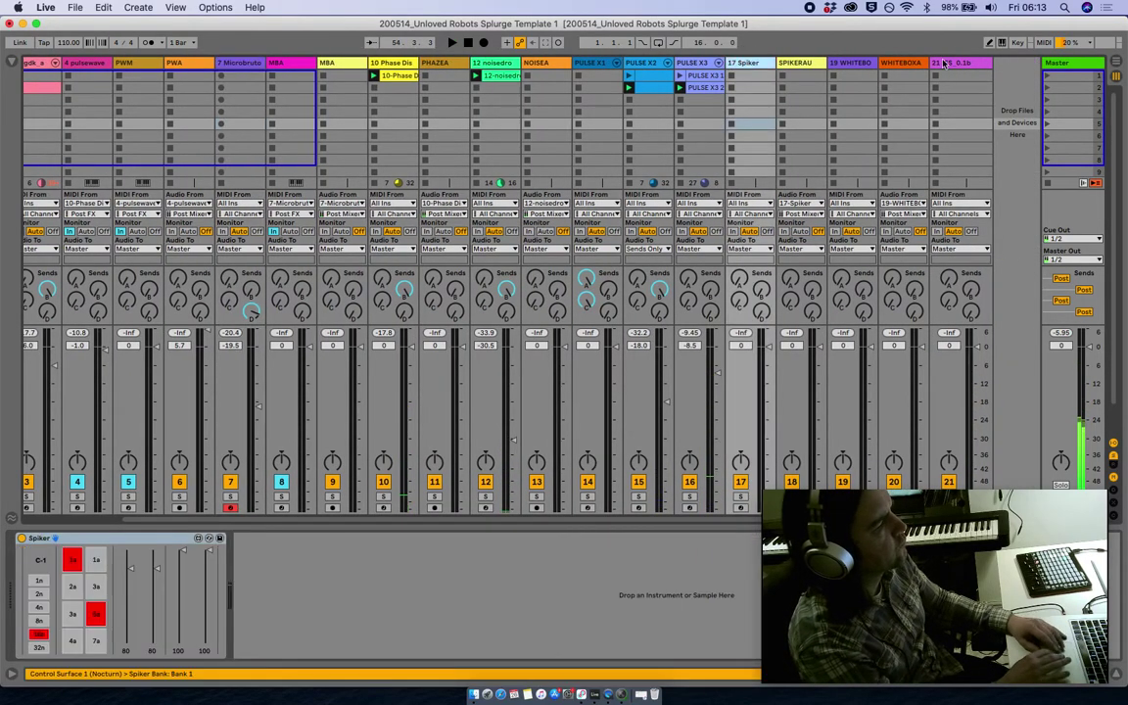
pyautogui.keyDown('shift'); pyautogui.click(974, 65); pyautogui.keyUp('shift')
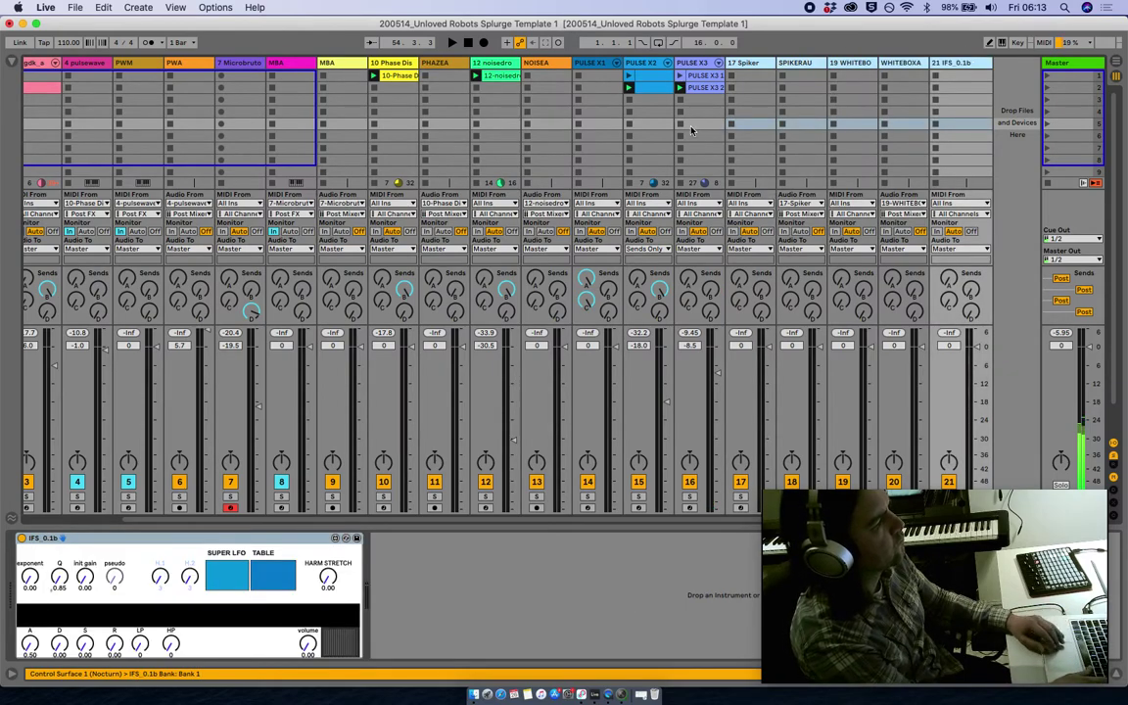
pyautogui.press('Delete')
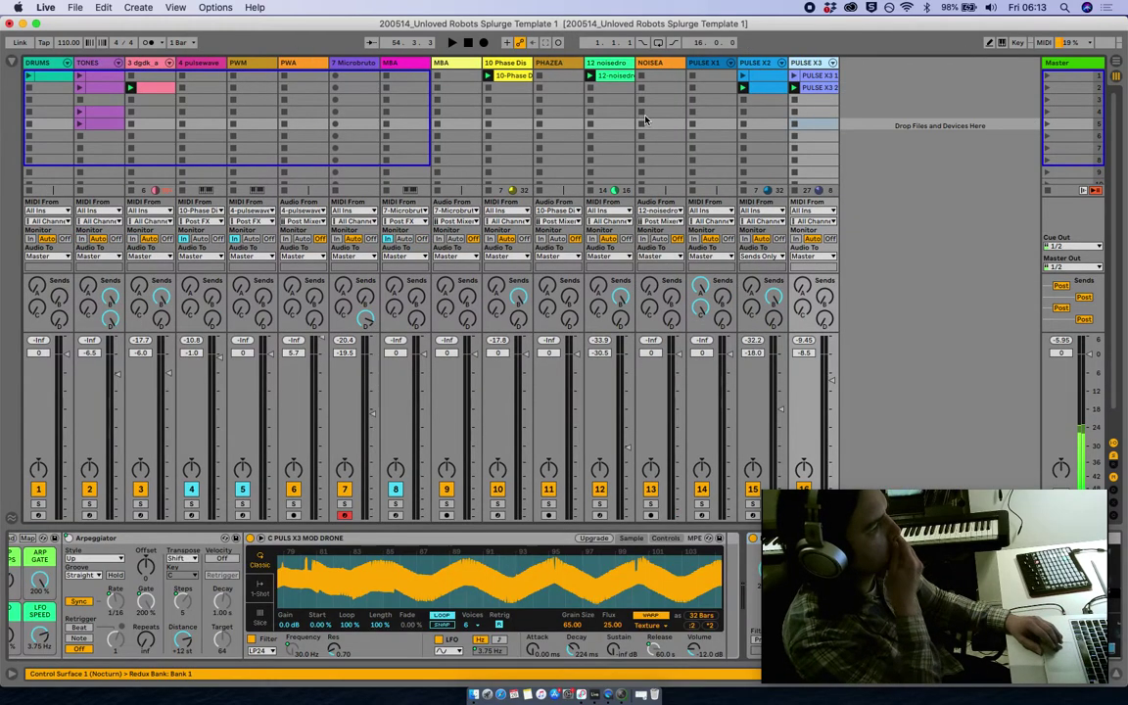
# - Play the session briefly, stop it and delete the PULSE X1 track
pyautogui.click(651, 63)
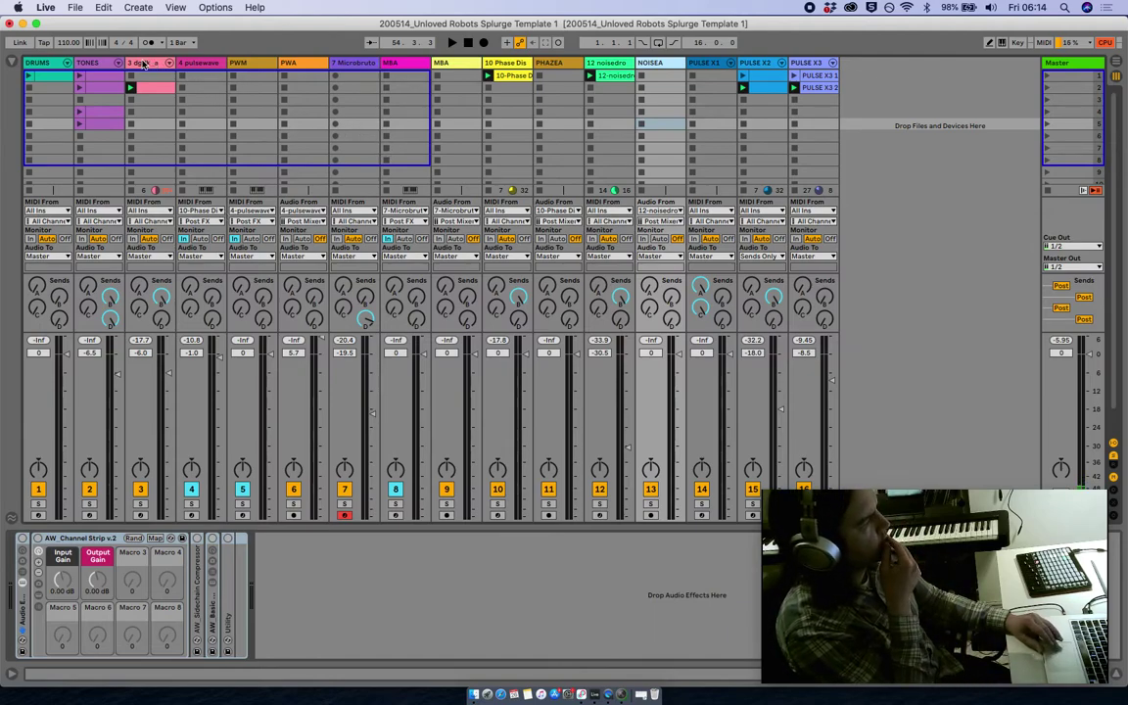
pyautogui.press('space')
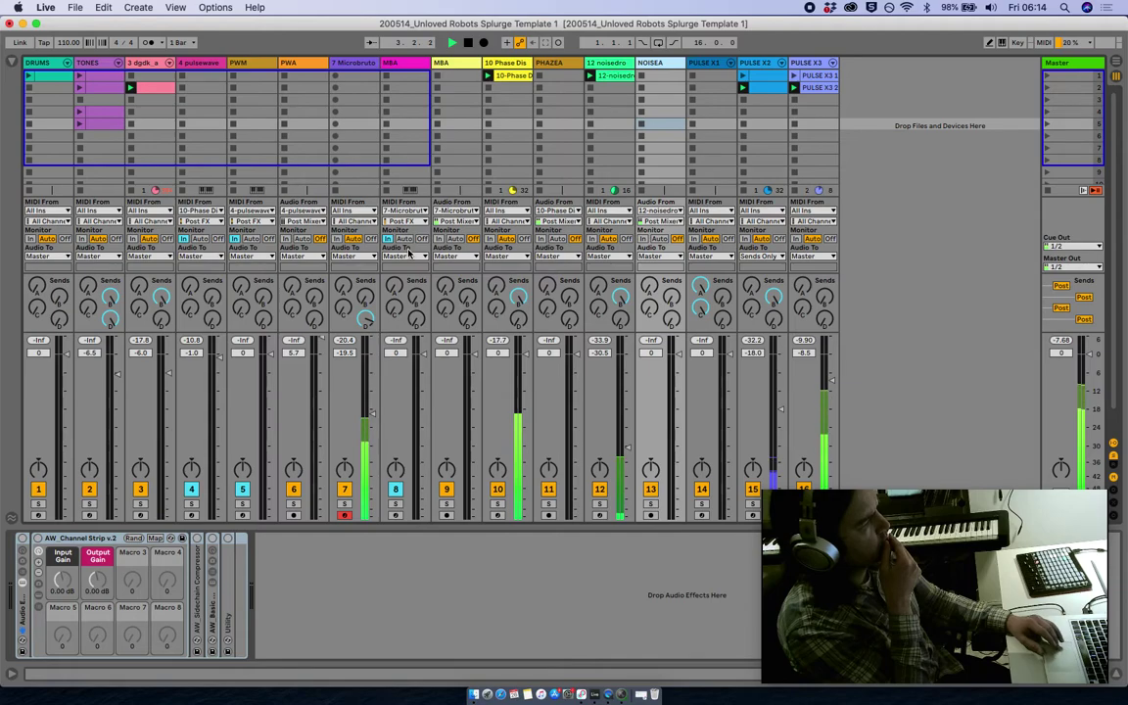
pyautogui.press('space')
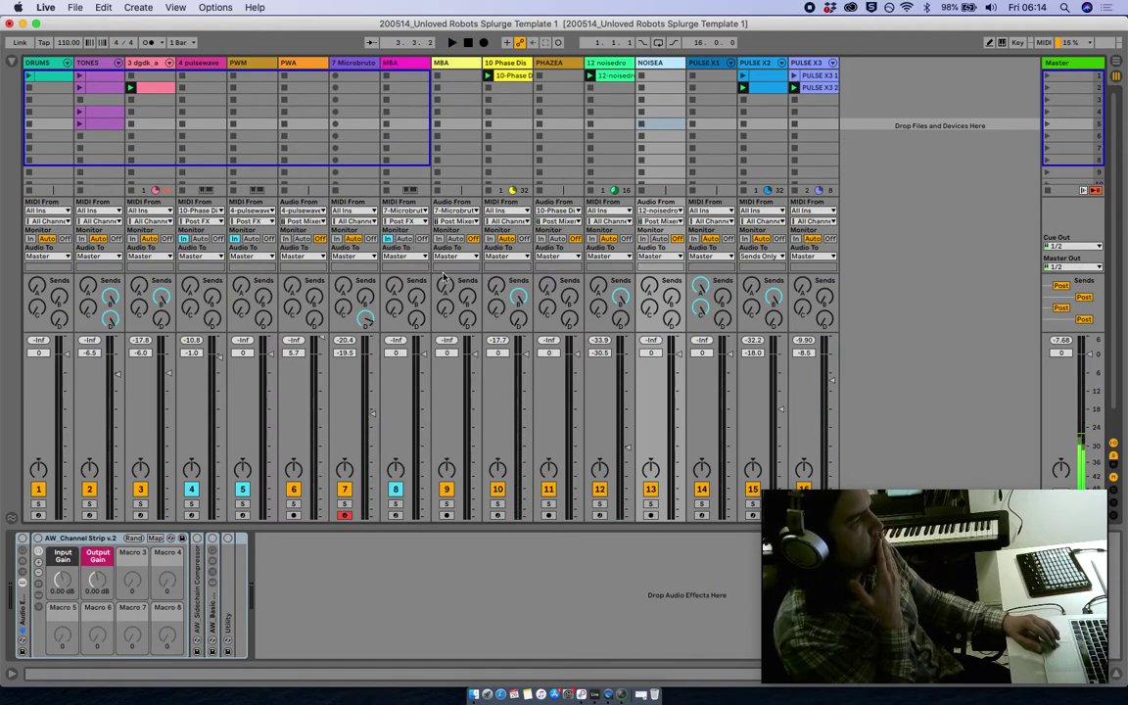
pyautogui.click(692, 67)
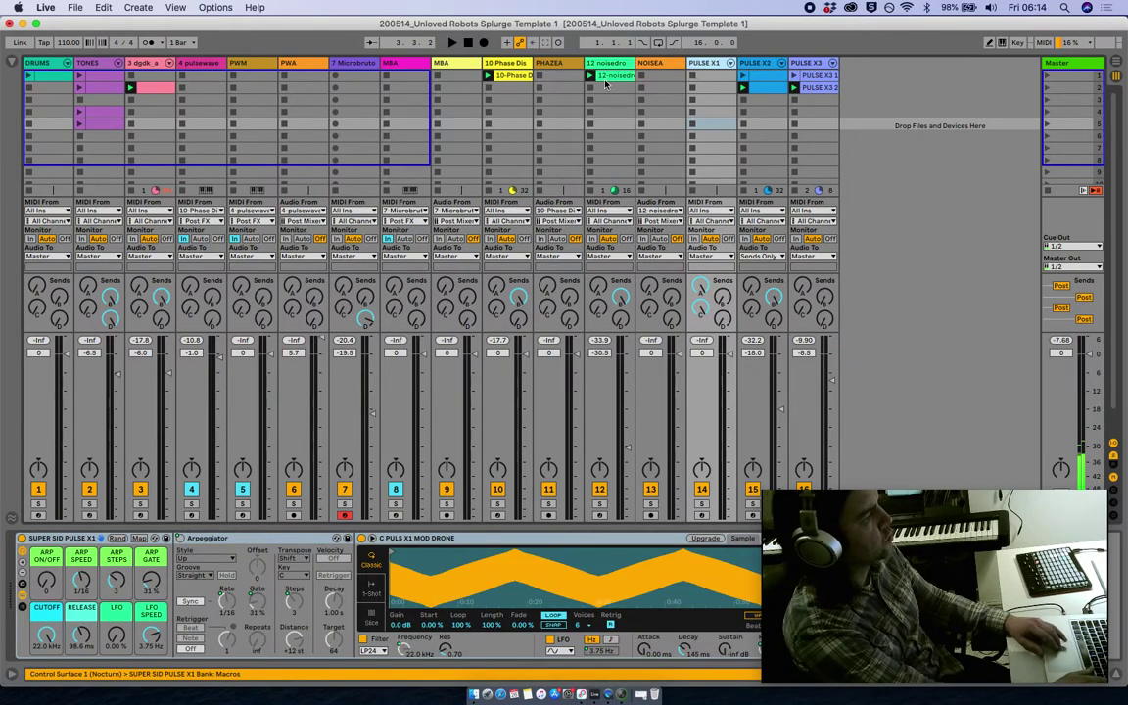
pyautogui.press('Delete')
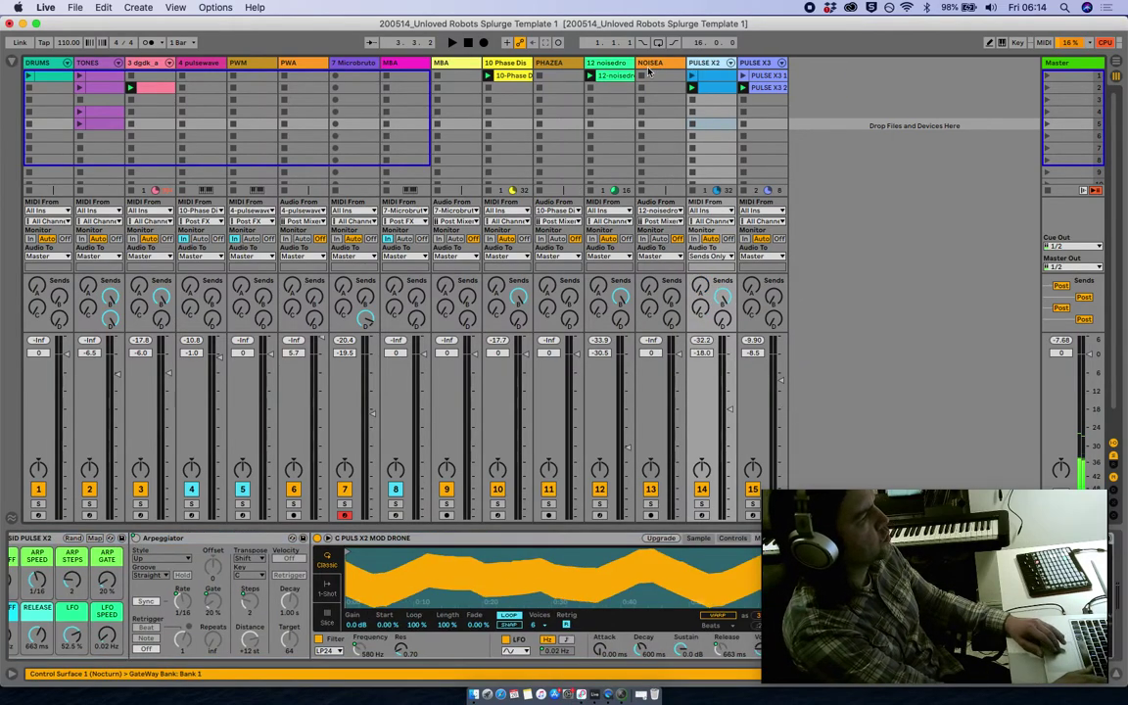
# - Arm track 8, the MBA MIDI track, for recording
pyautogui.click(549, 64)
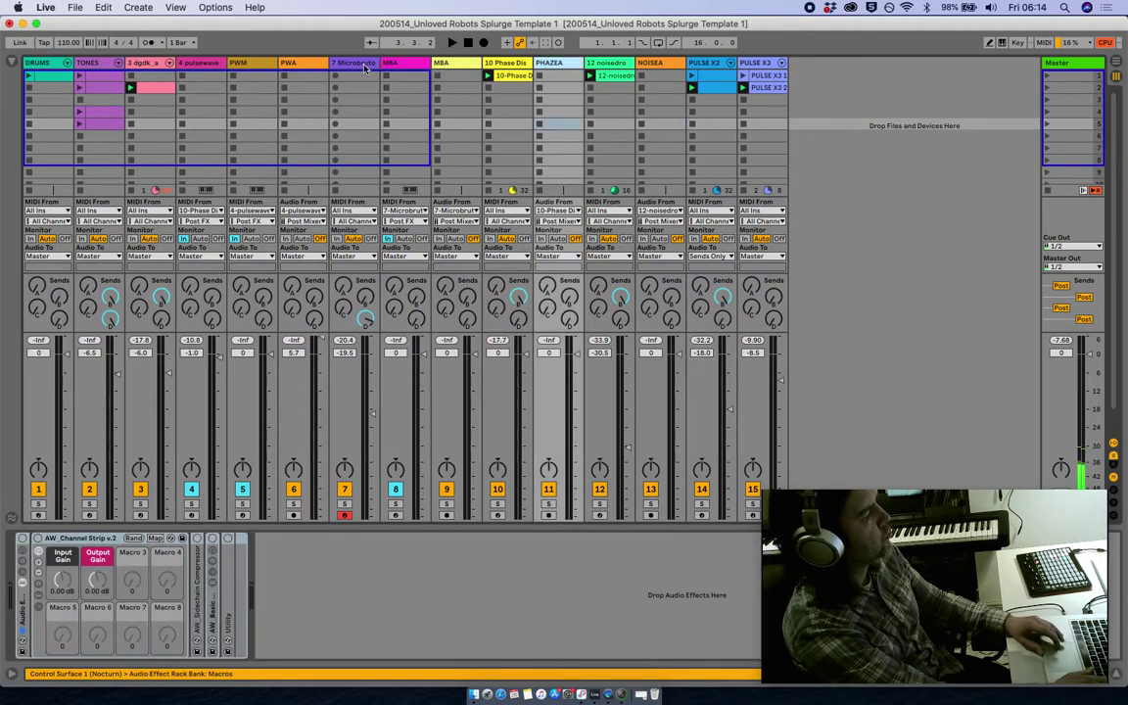
pyautogui.click(395, 516)
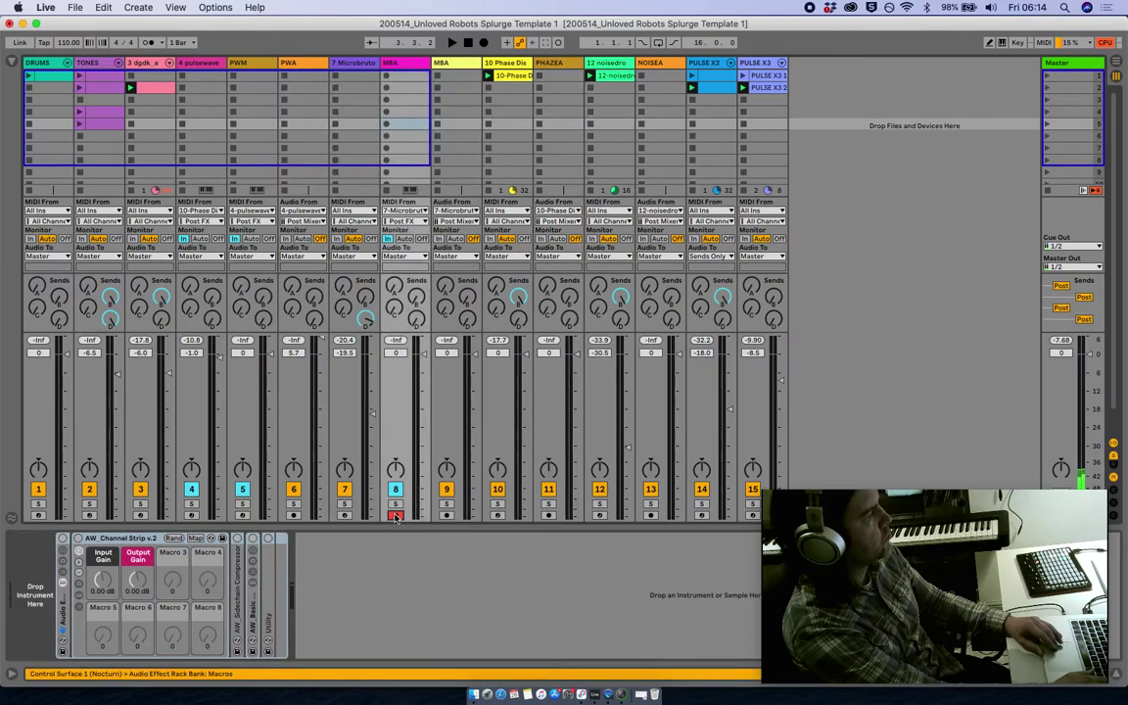
# - Arm both MBA tracks for recording together, and delete the 4 pulsewave, PWM and PWA tracks
pyautogui.click(446, 516)
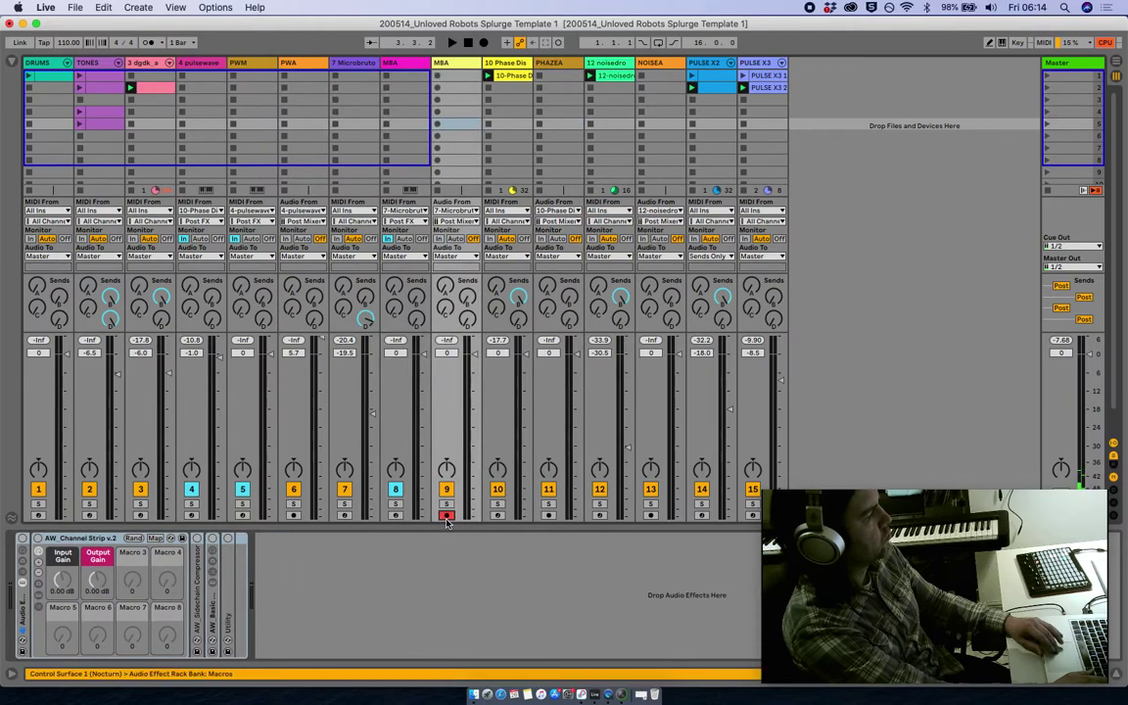
pyautogui.keyDown('super'); pyautogui.click(396, 516); pyautogui.keyUp('super')
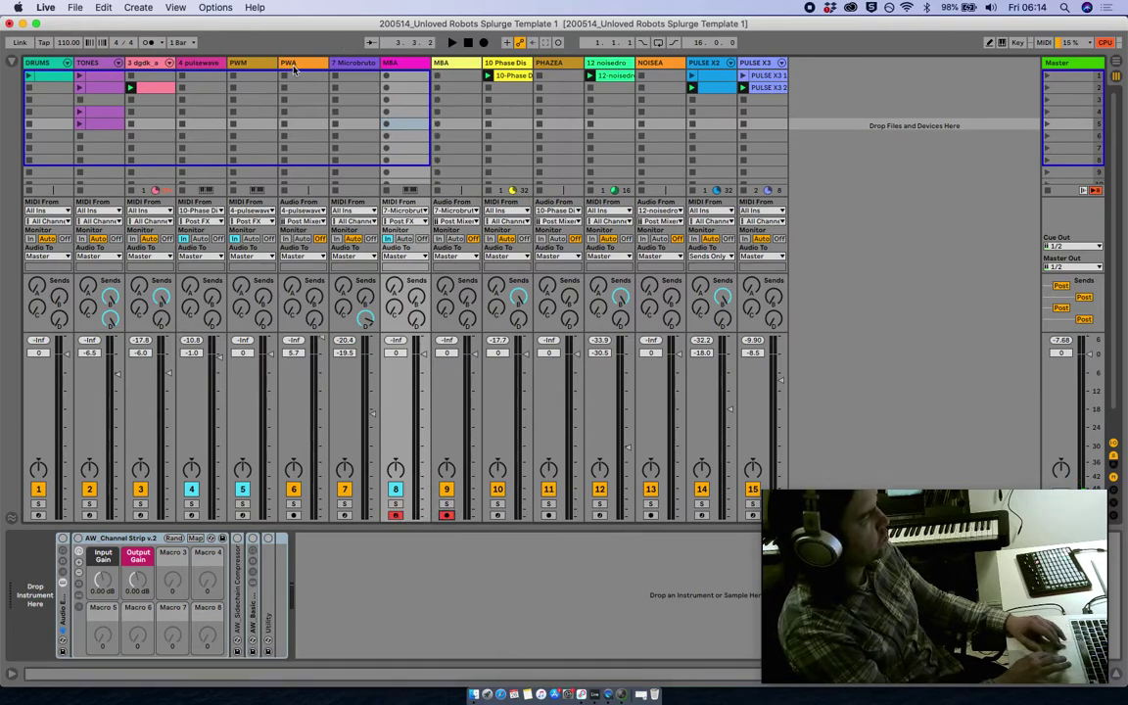
pyautogui.click(239, 65)
pyautogui.click(205, 64)
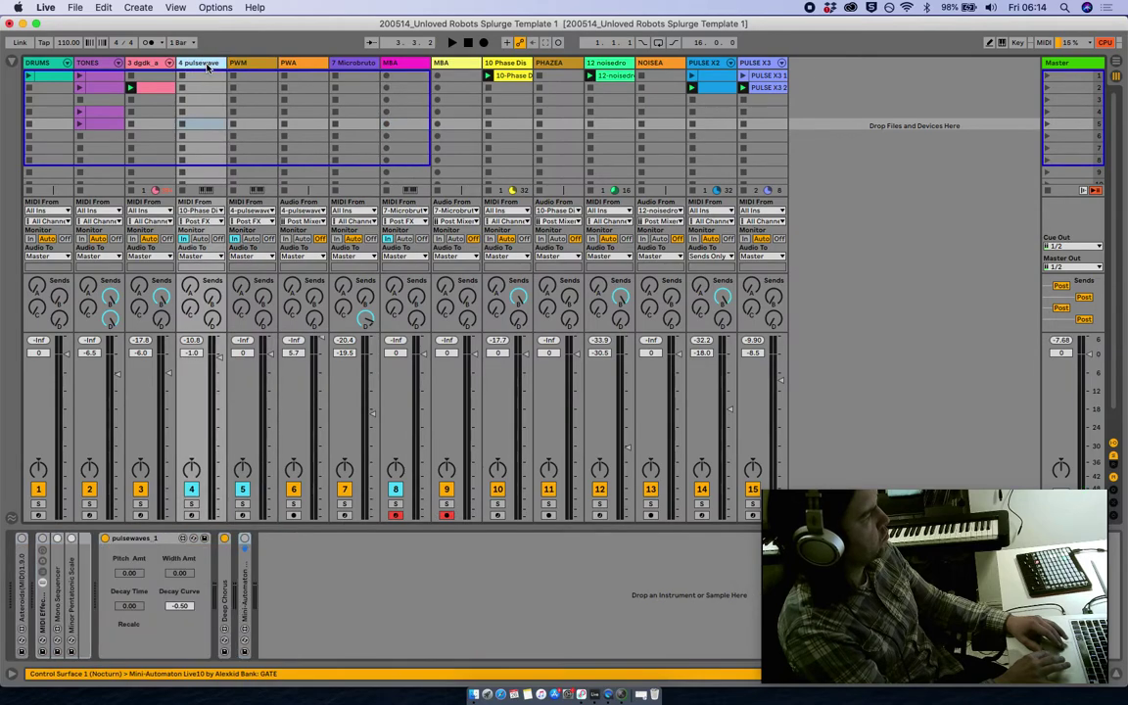
pyautogui.click(290, 65)
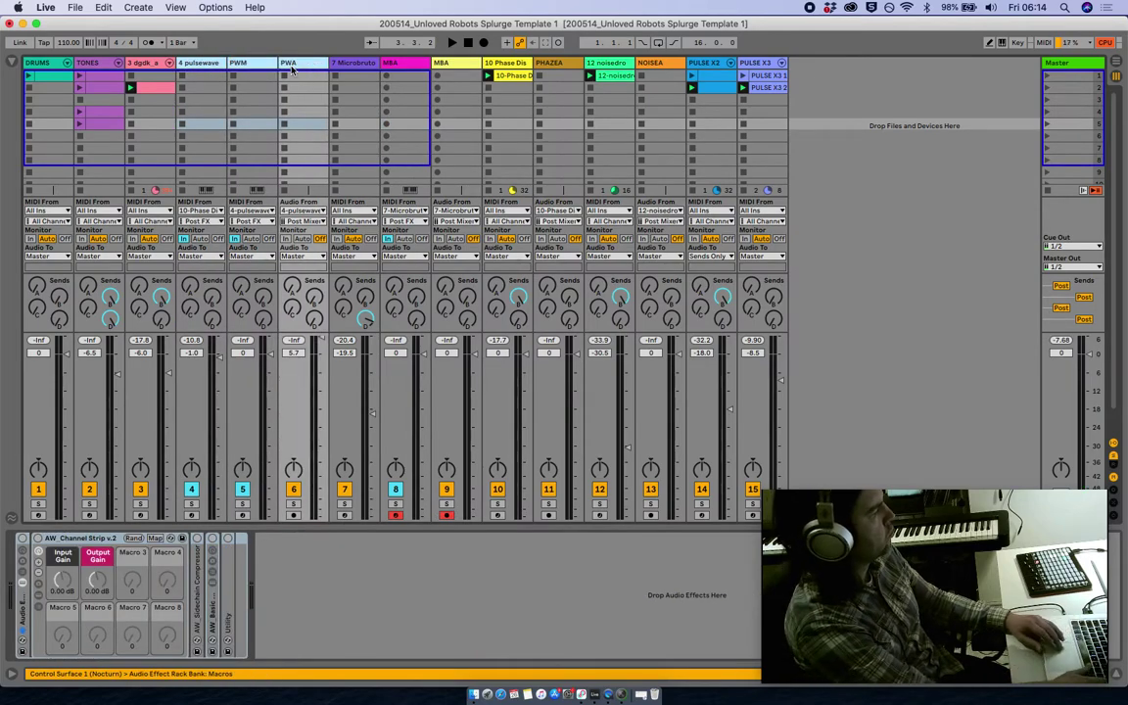
pyautogui.press('Delete')
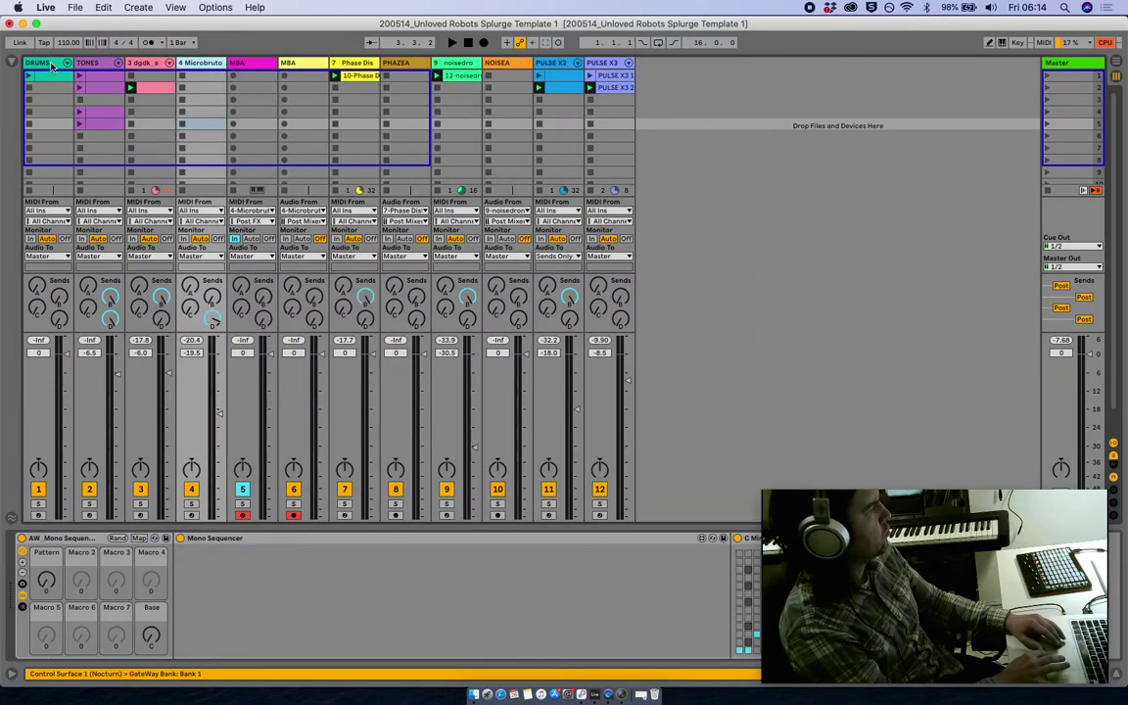
# - Play the first DRUMS clip, try a SID CLAP note on beat 1.2 and remove it again
pyautogui.click(29, 78)
pyautogui.doubleClick(29, 78)
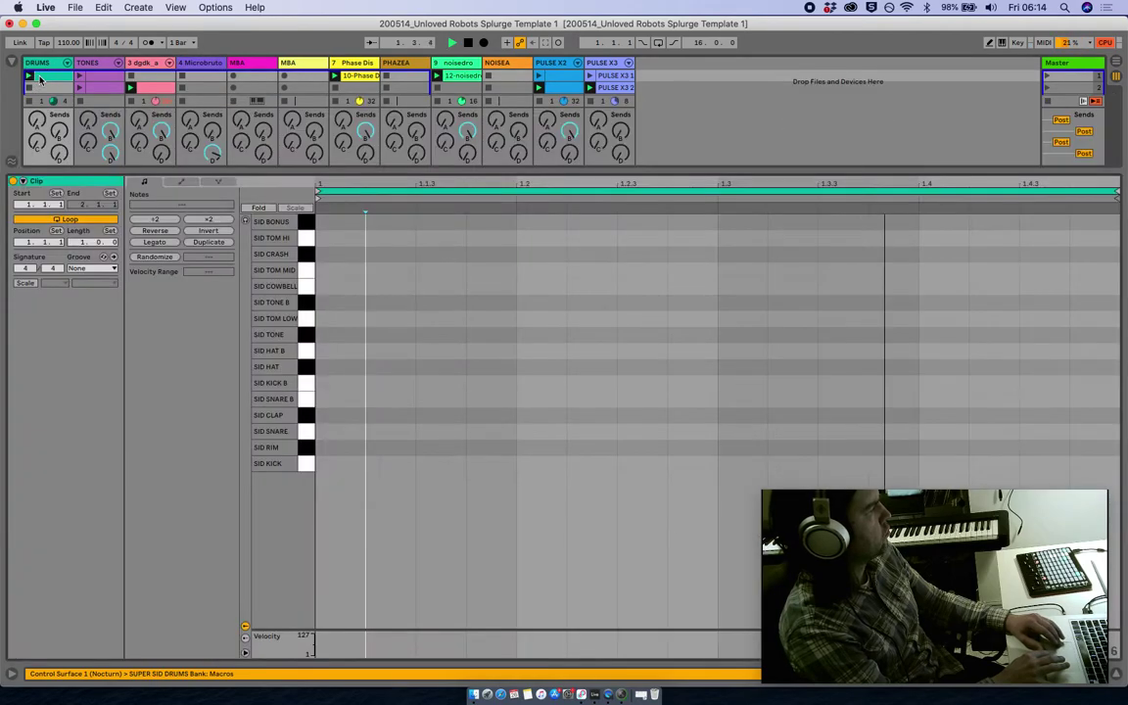
pyautogui.click(547, 368)
pyautogui.click(548, 368)
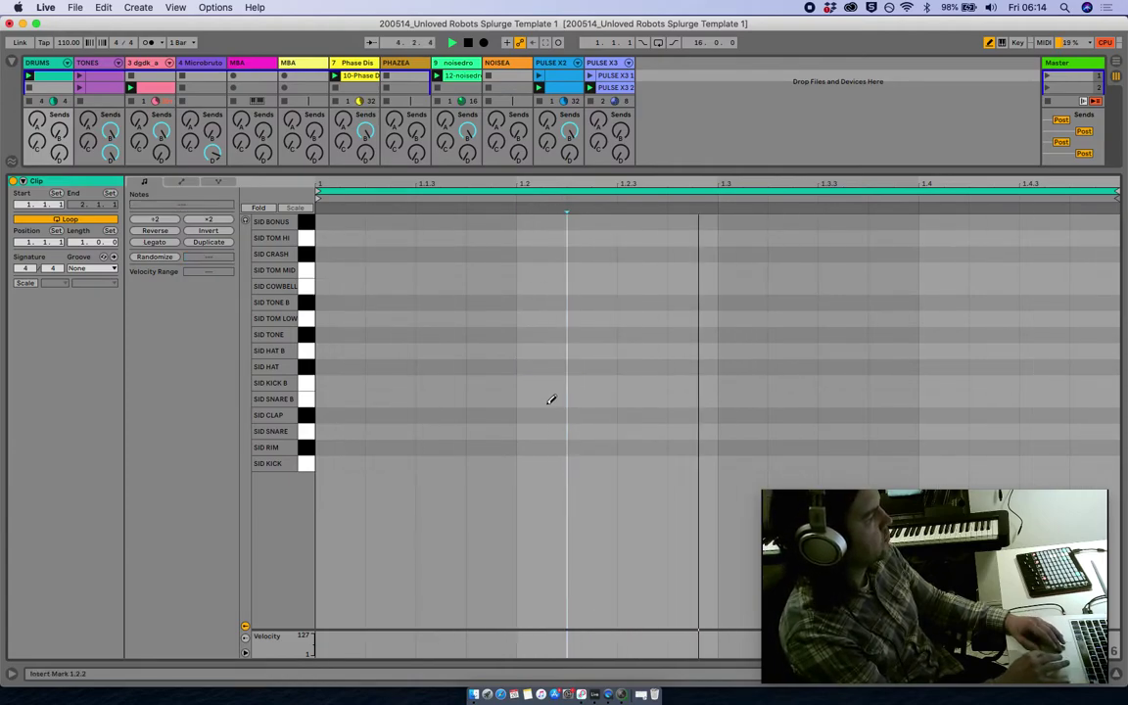
pyautogui.click(549, 412)
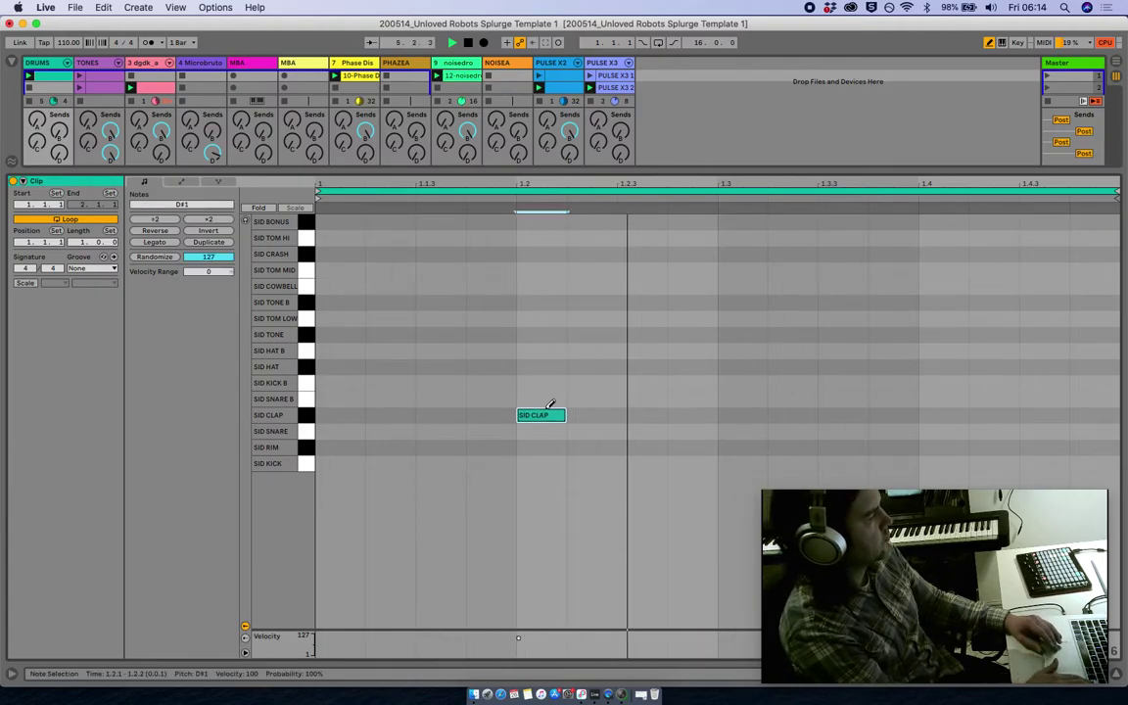
pyautogui.press('Down')
pyautogui.click(547, 423)
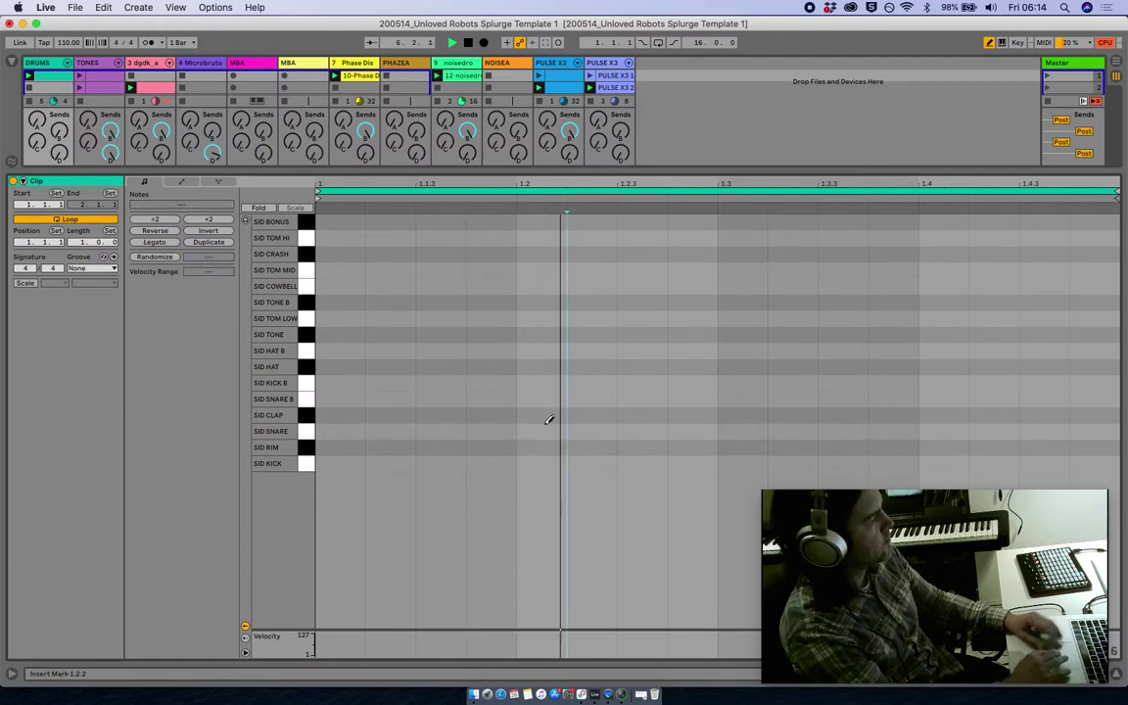
# - Delete the DRUMS track and stop playback
pyautogui.hotkey('shift', 'Tab')
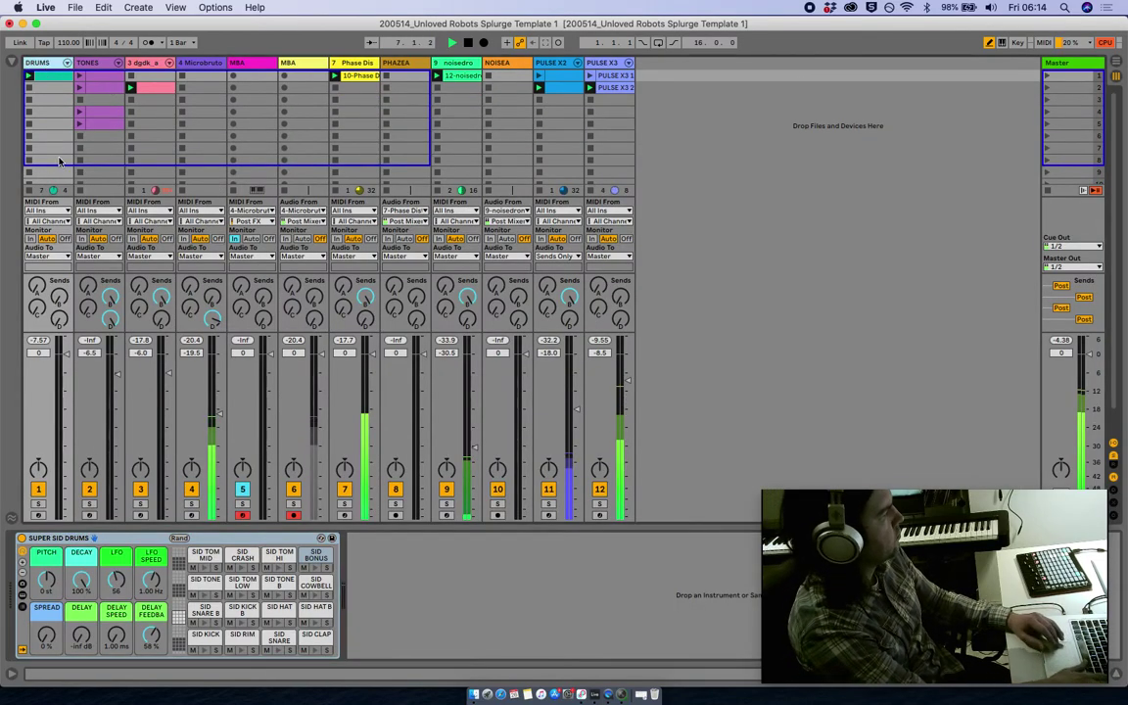
pyautogui.press('Delete')
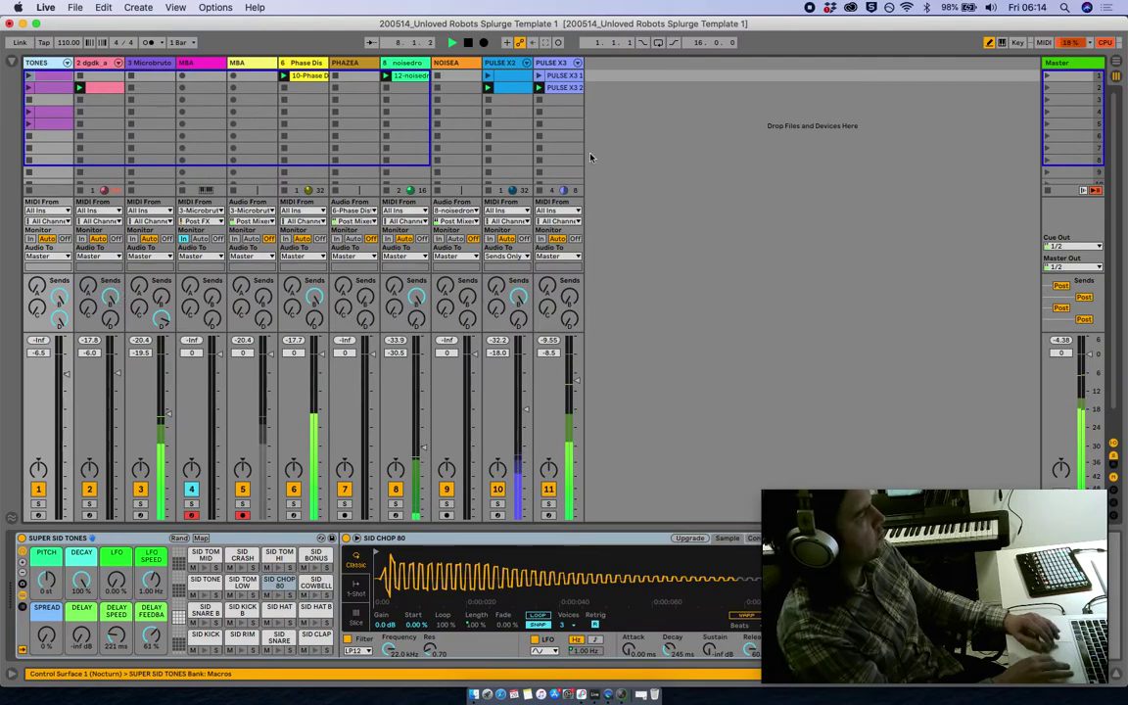
pyautogui.press('space')
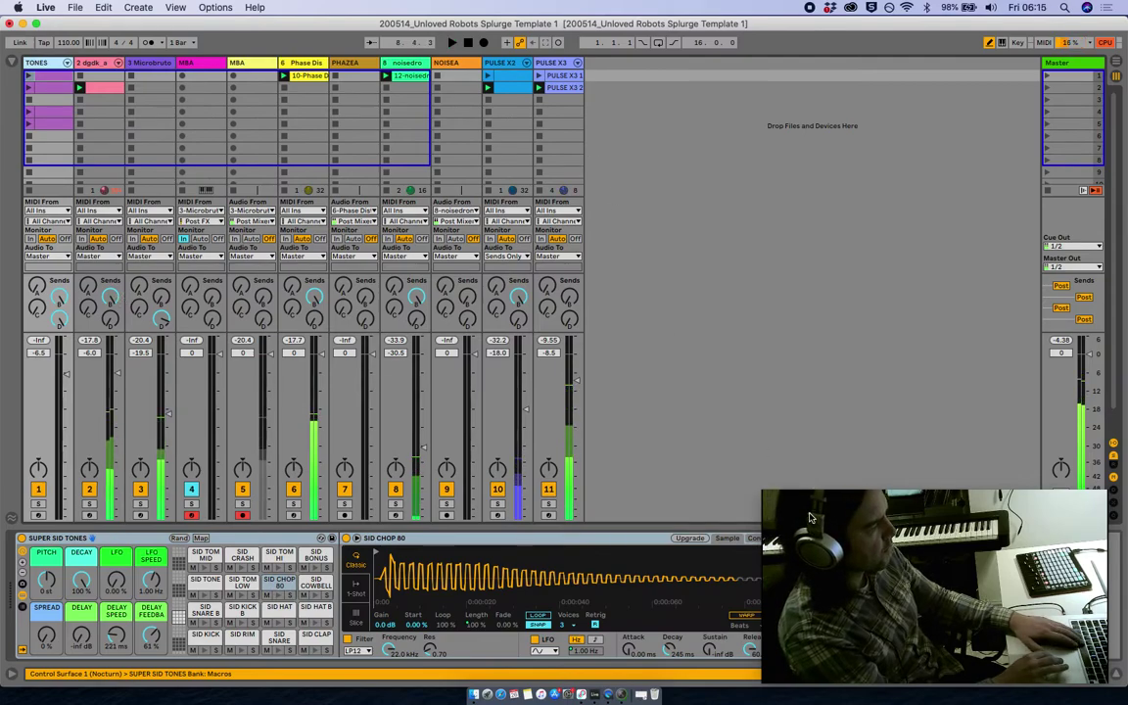
# - Close the Quick Camera webcam window and switch the Live set to full screen
pyautogui.click(832, 568)
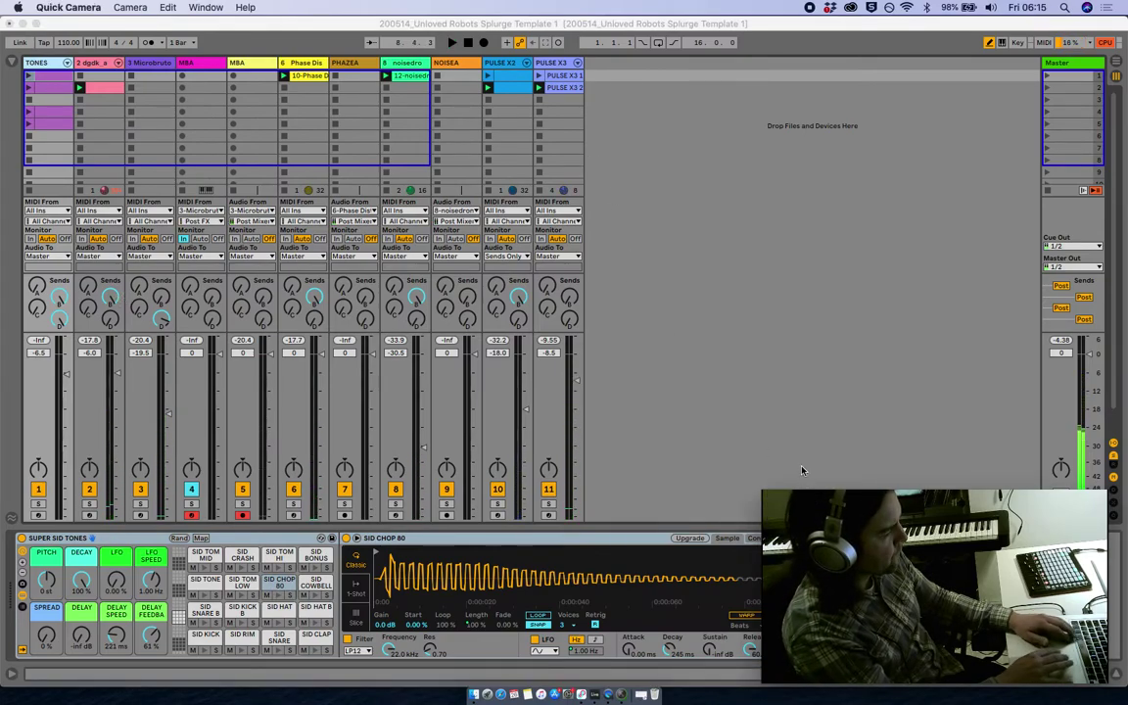
pyautogui.moveTo(801, 471)
pyautogui.click(785, 482)
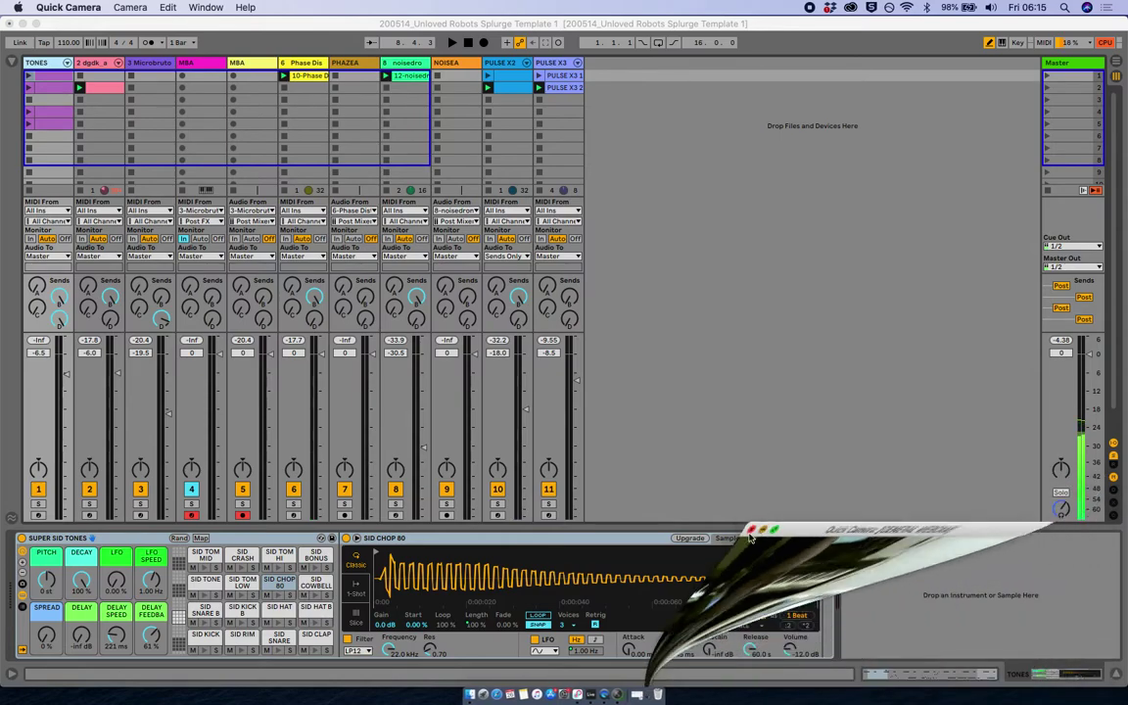
pyautogui.click(33, 23)
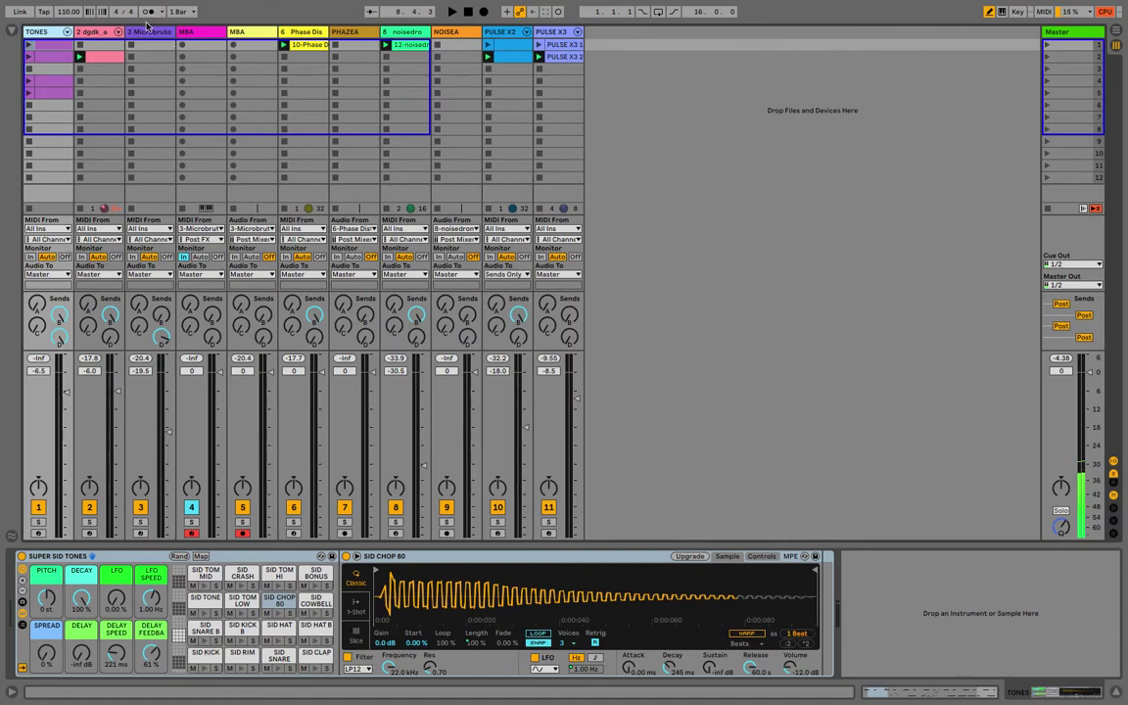
# - Stop the clip on the dgdk_a drum kit track, and play the session with the PULSE X2 devices shown
pyautogui.click(147, 32)
pyautogui.click(85, 70)
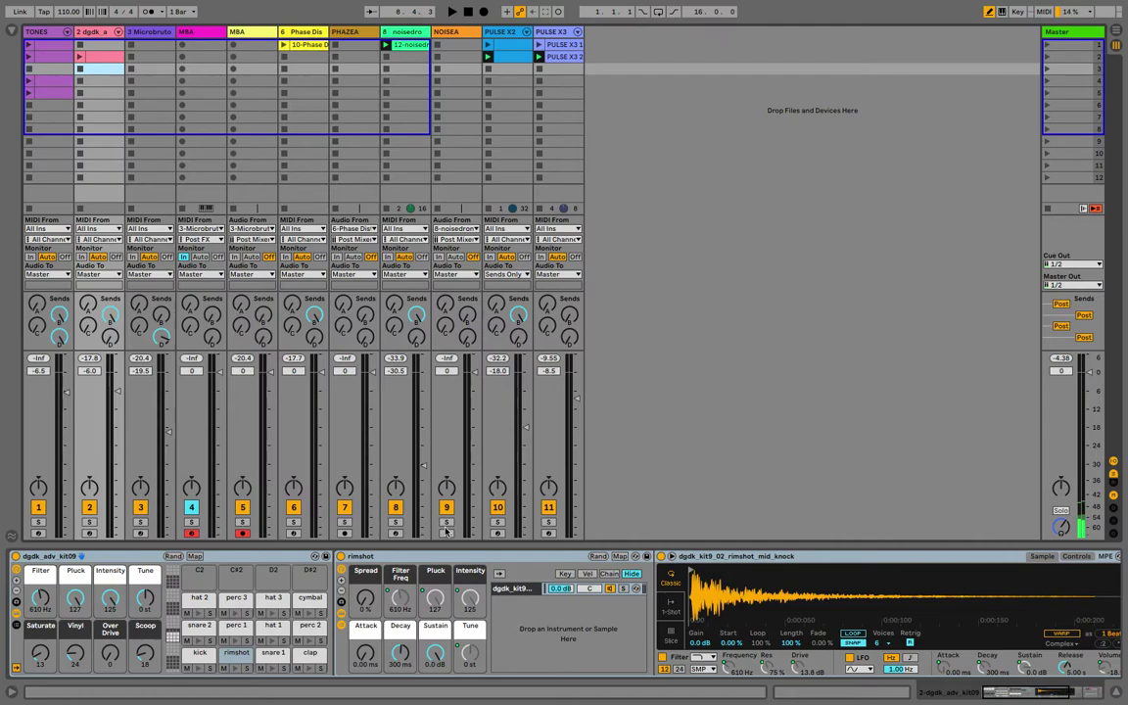
pyautogui.click(500, 38)
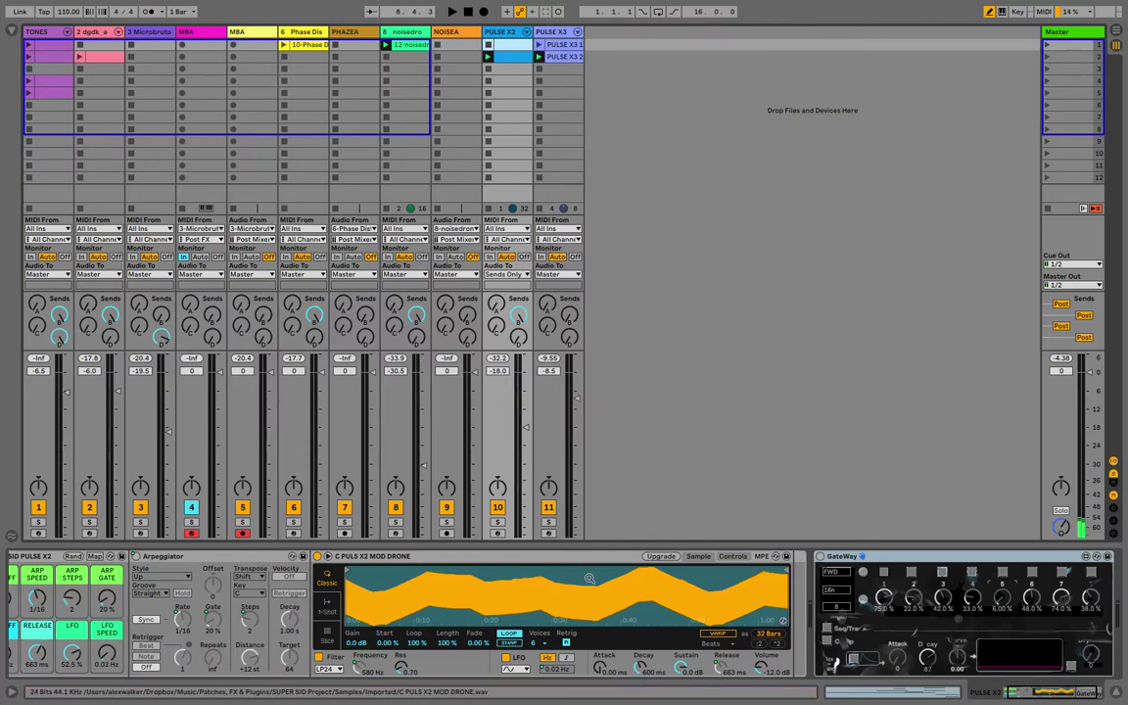
pyautogui.hscroll(-2, 589, 578)
pyautogui.press('space')
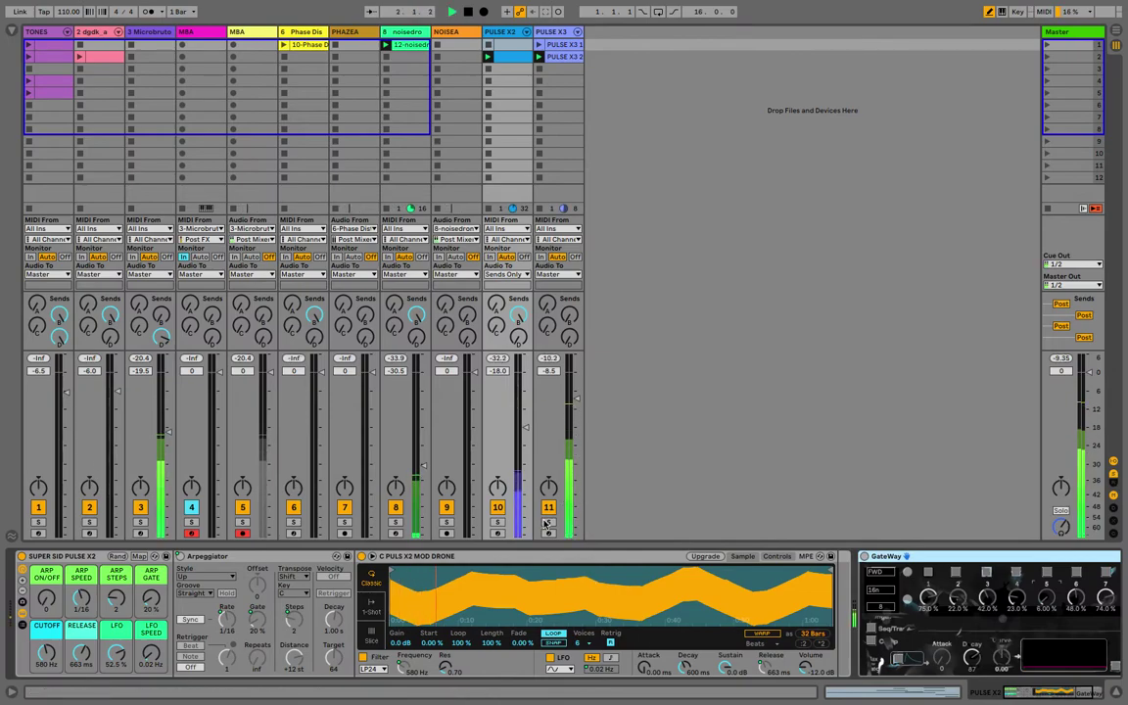
# - Insert an audio track named PULSE X3 after the existing PULSE X3 track and set its audio input to PULSE X3
pyautogui.click(550, 34)
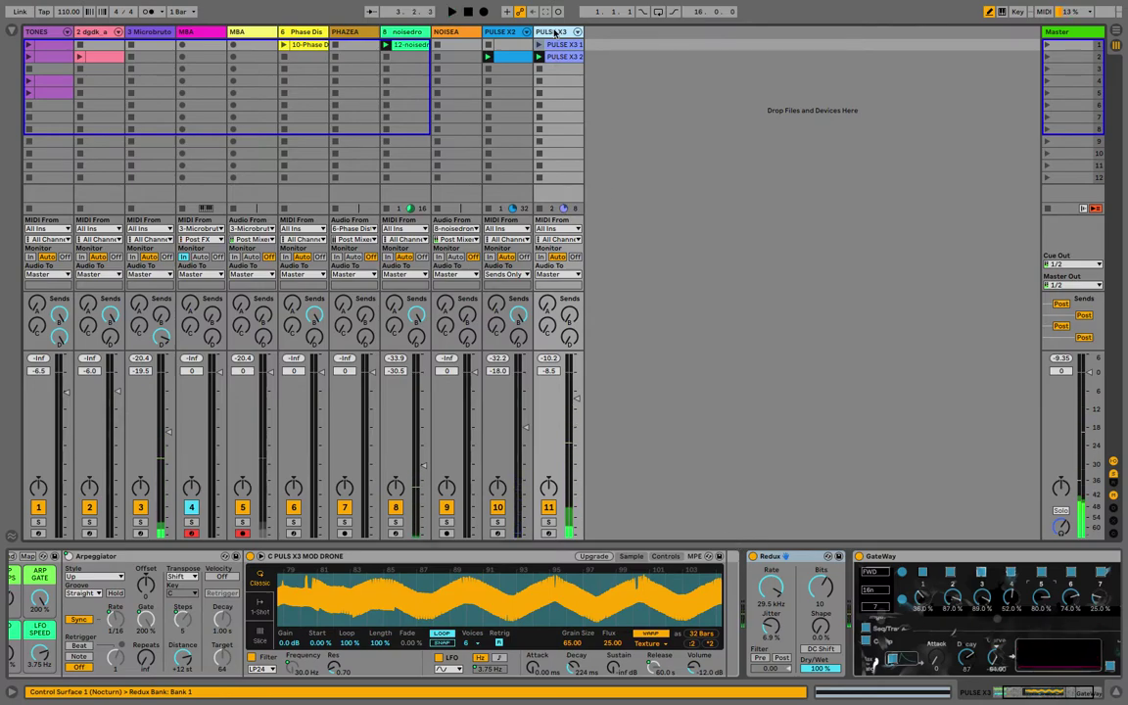
pyautogui.hotkey('ctrl', 't')
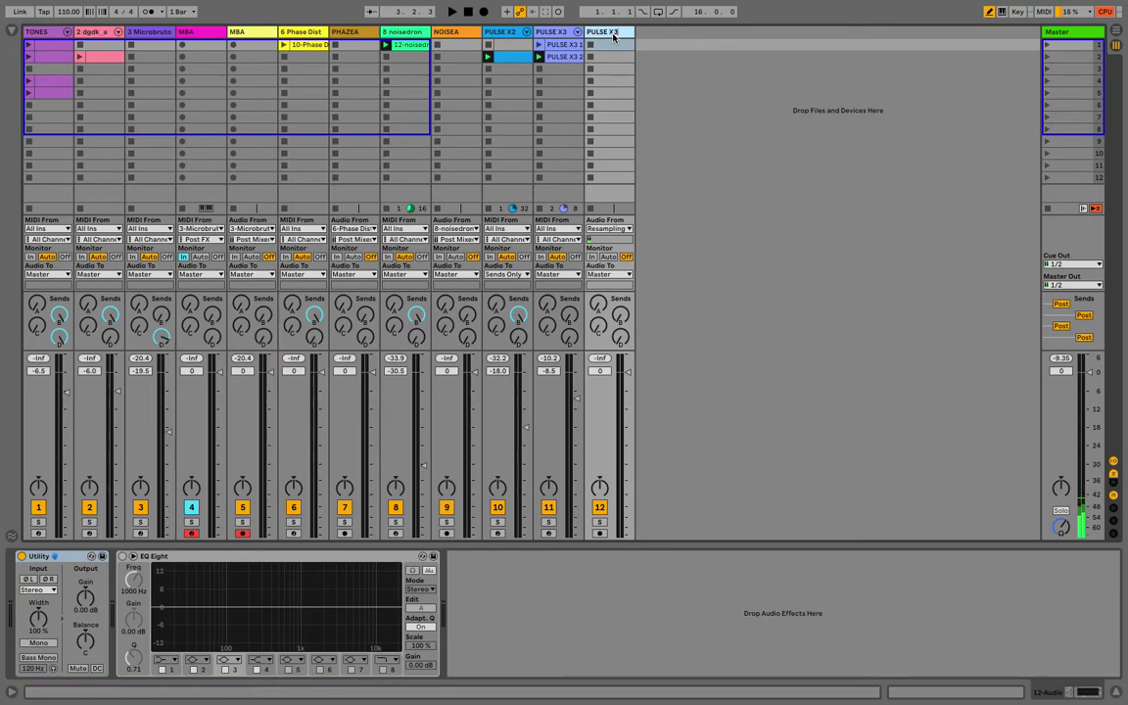
pyautogui.click(607, 229)
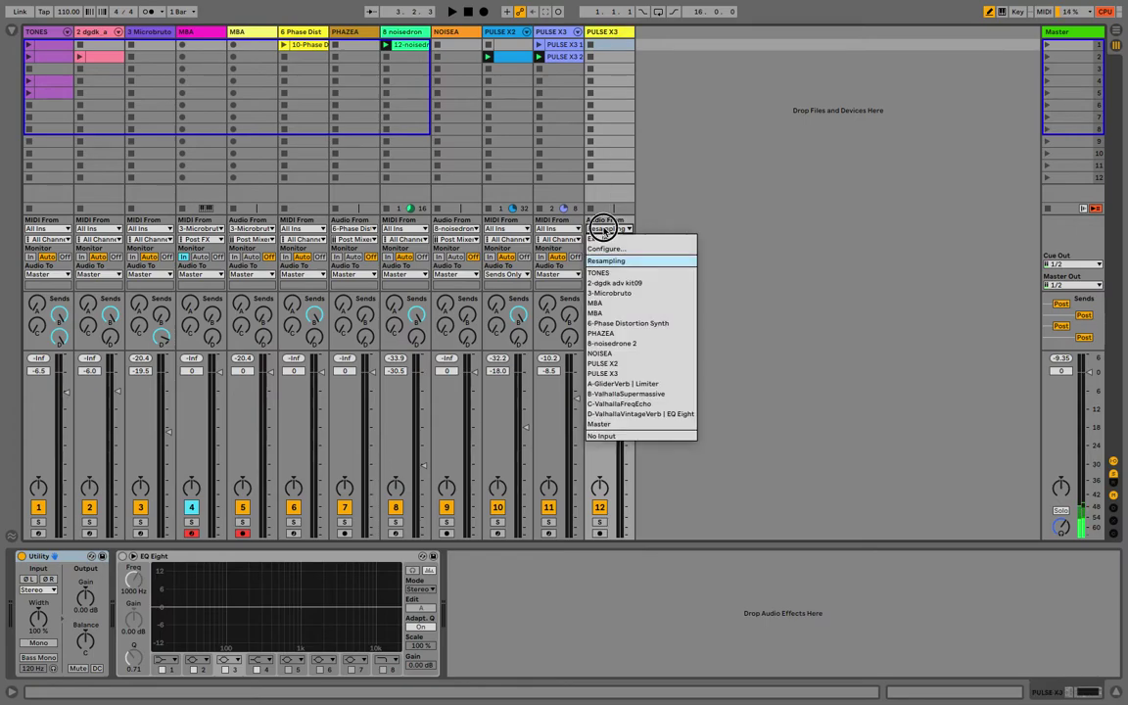
pyautogui.click(605, 373)
# - Arm the PULSE X3 audio track, PHAZEA and both MBA tracks for recording at the same time
pyautogui.click(600, 533)
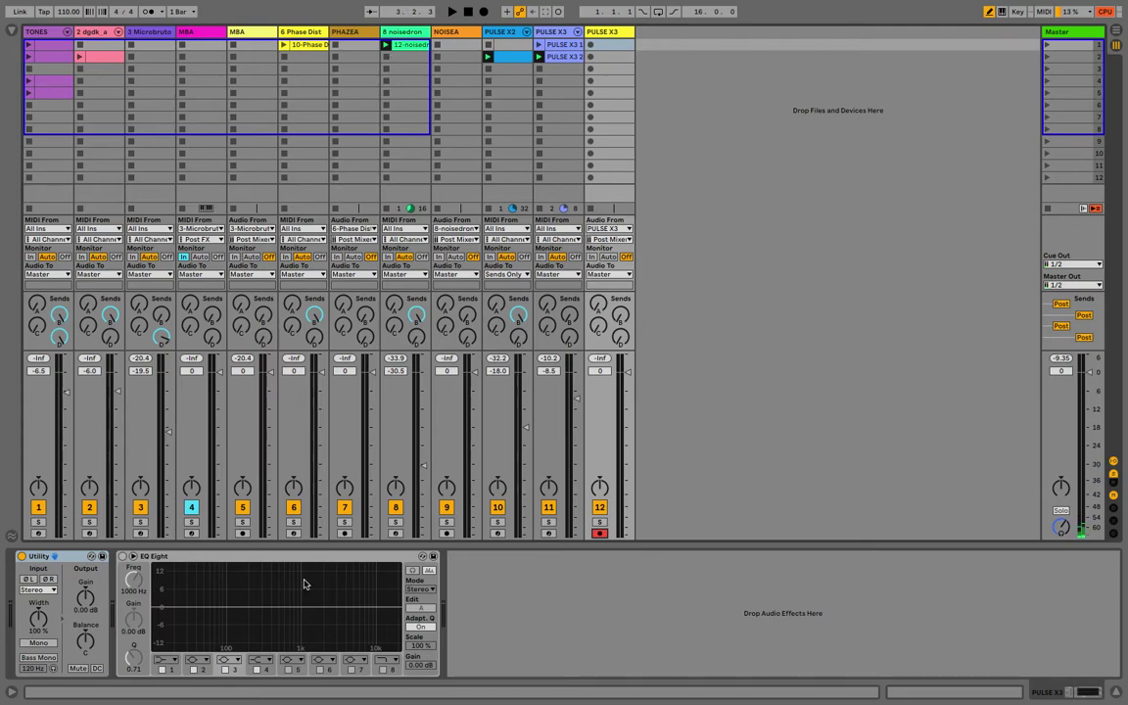
pyautogui.click(343, 533)
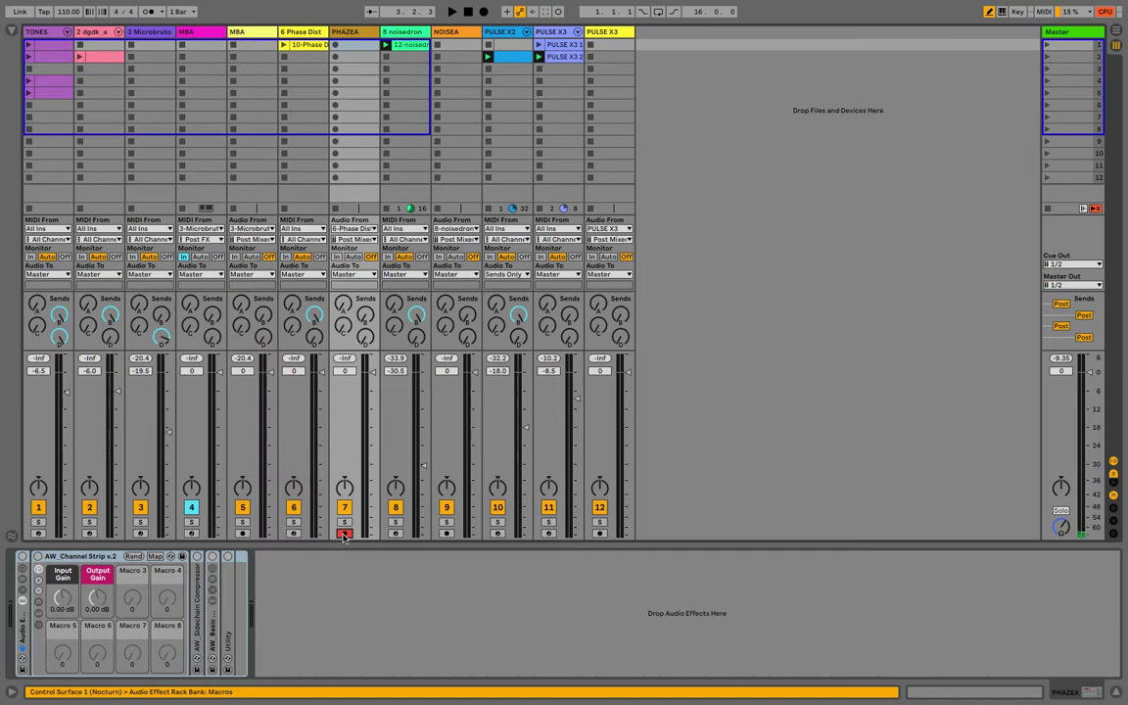
pyautogui.keyDown('ctrl'); pyautogui.click(599, 534); pyautogui.keyUp('ctrl')
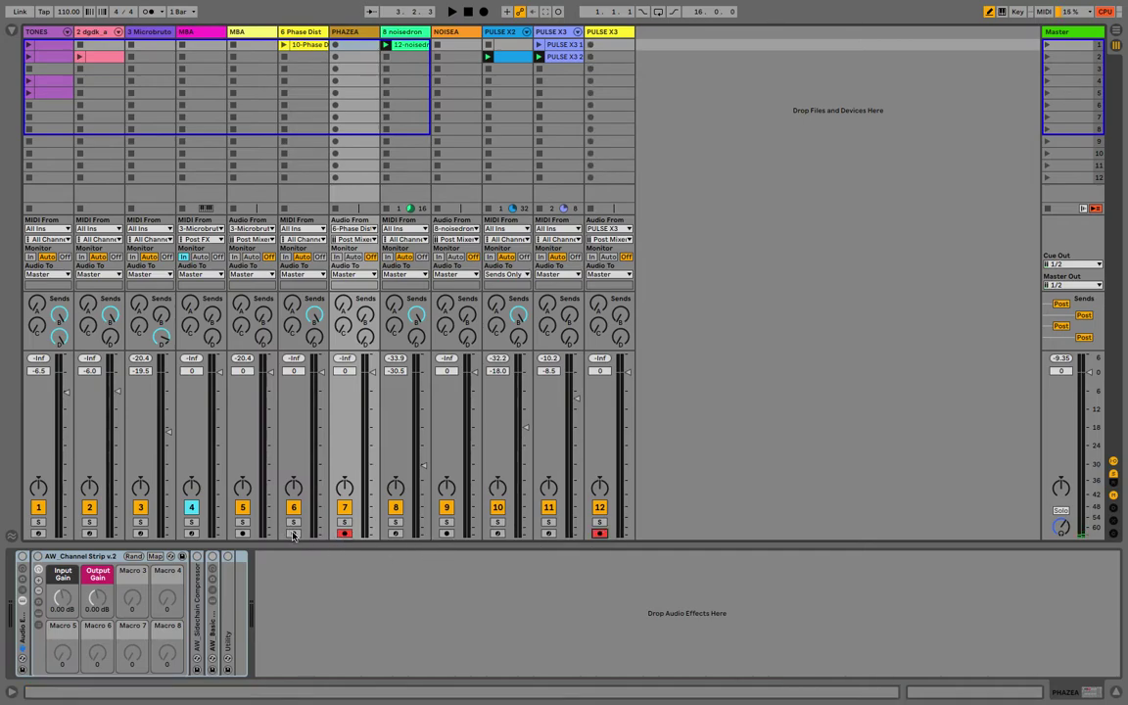
pyautogui.keyDown('ctrl'); pyautogui.click(242, 533); pyautogui.keyUp('ctrl')
pyautogui.keyDown('ctrl'); pyautogui.click(191, 534); pyautogui.keyUp('ctrl')
# - Launch the TONES clips in scenes 4 and 5
pyautogui.click(30, 81)
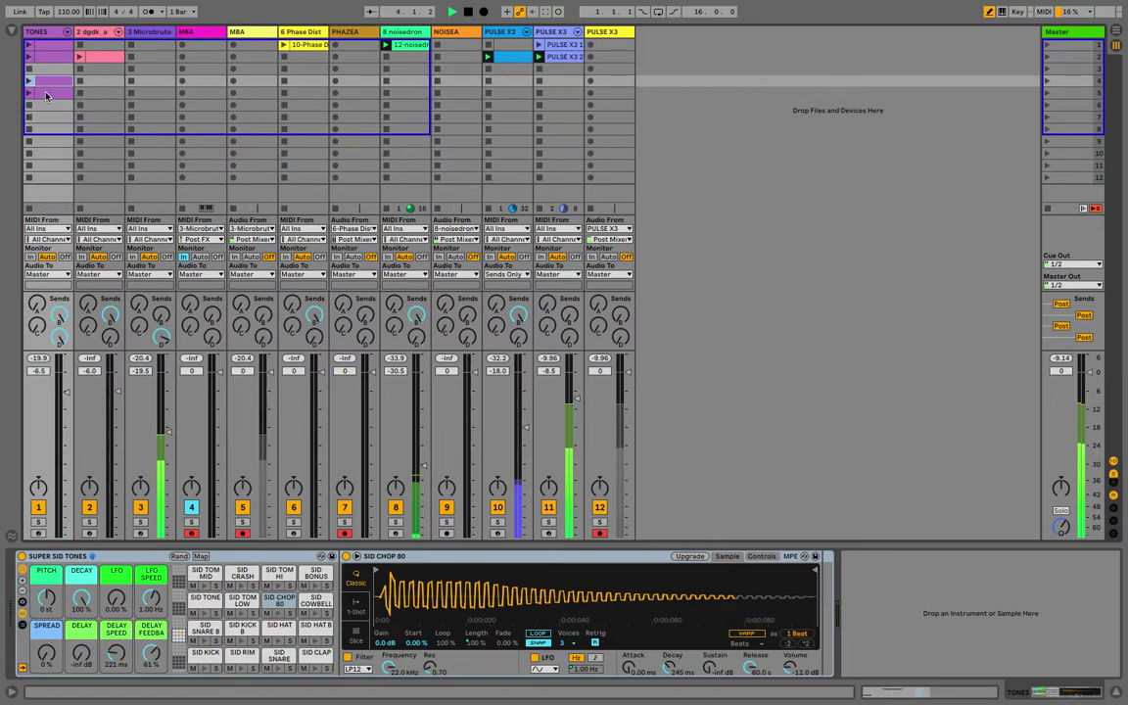
pyautogui.click(29, 93)
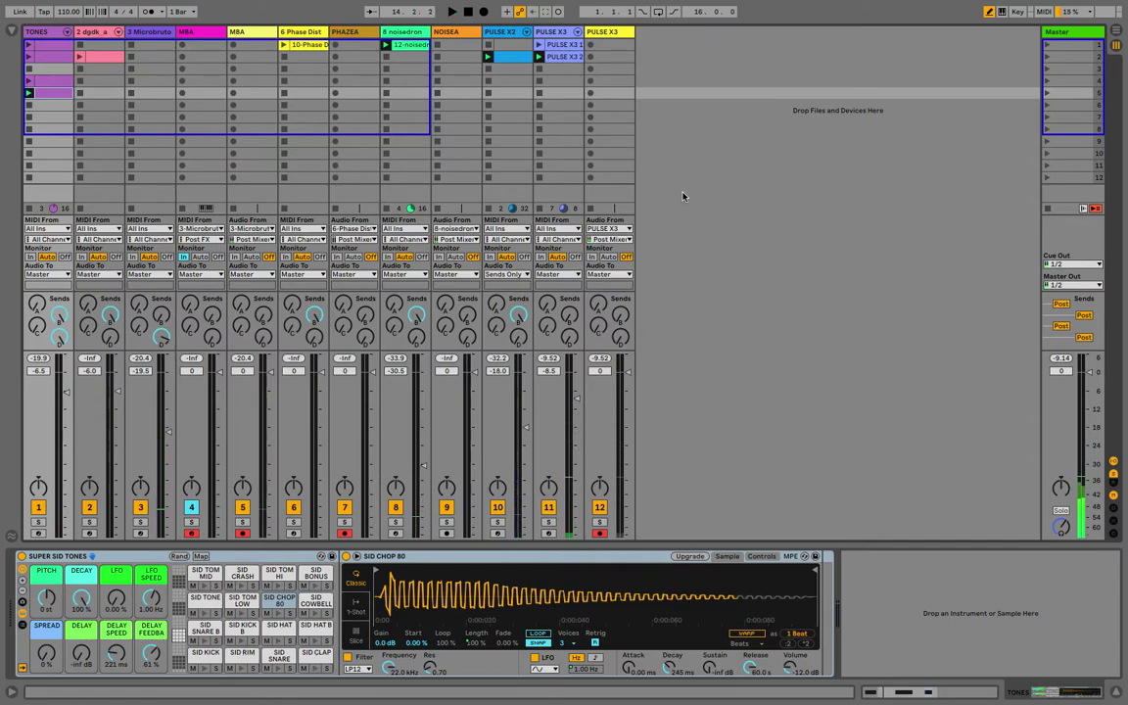
# - Insert four new audio tracks after the PULSE X3 audio track
pyautogui.click(604, 33)
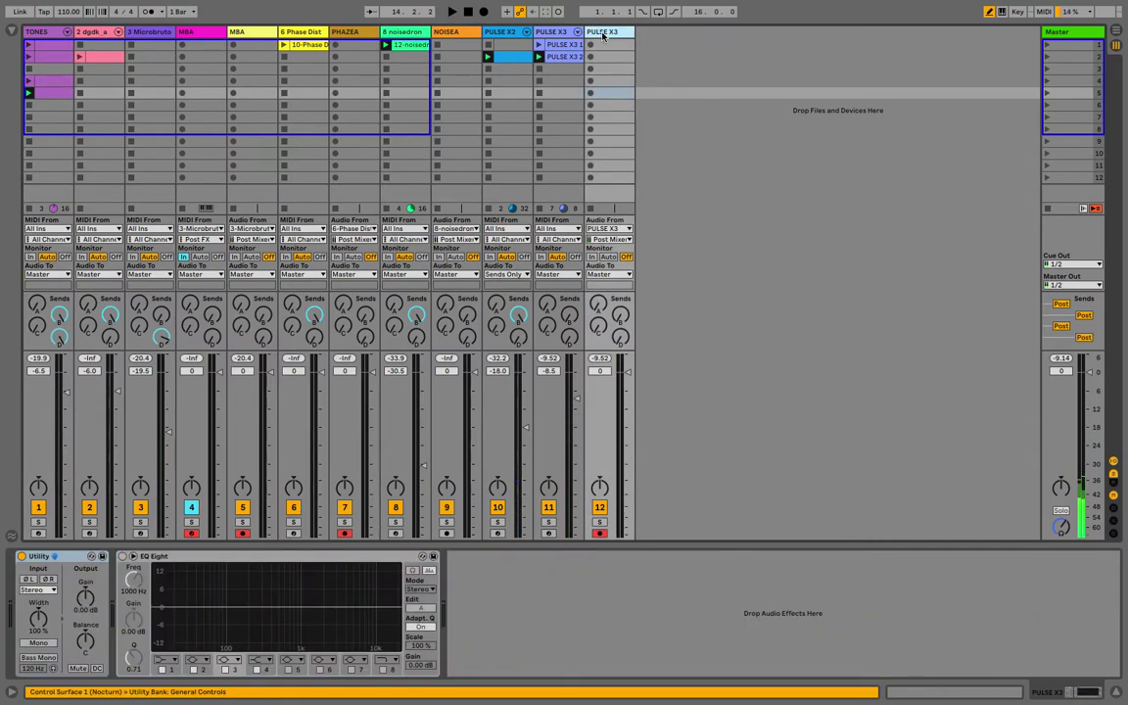
pyautogui.hotkey('ctrl', 't')
pyautogui.hotkey('ctrl', 't')
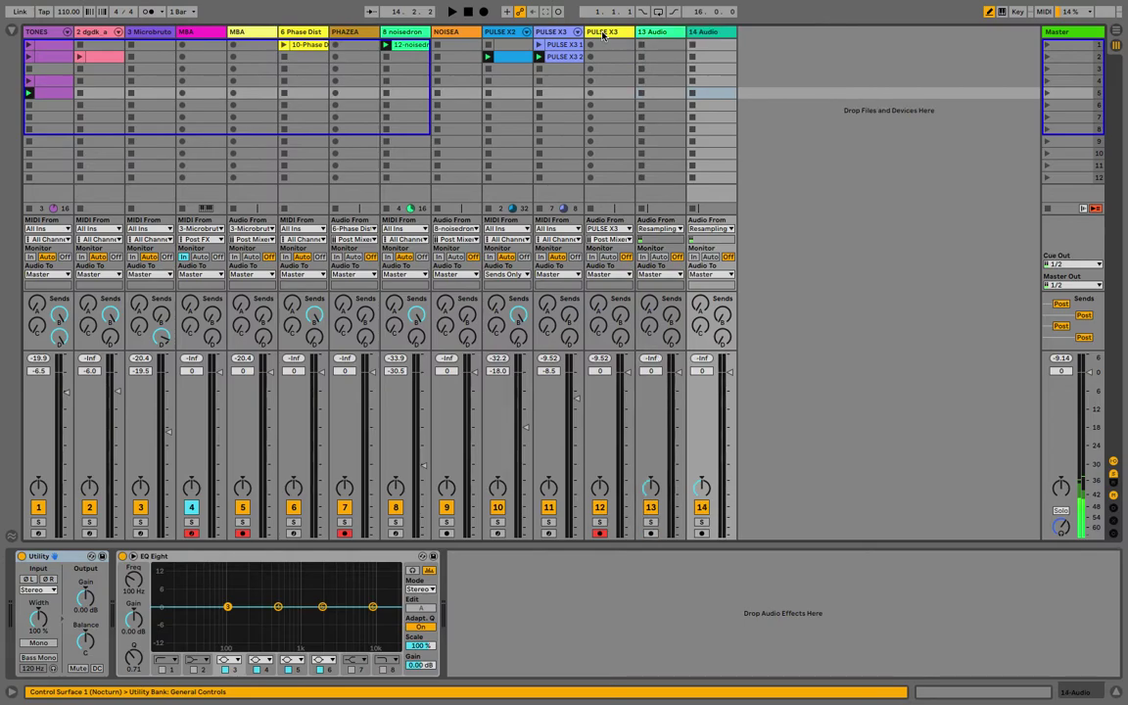
pyautogui.hotkey('ctrl', 't')
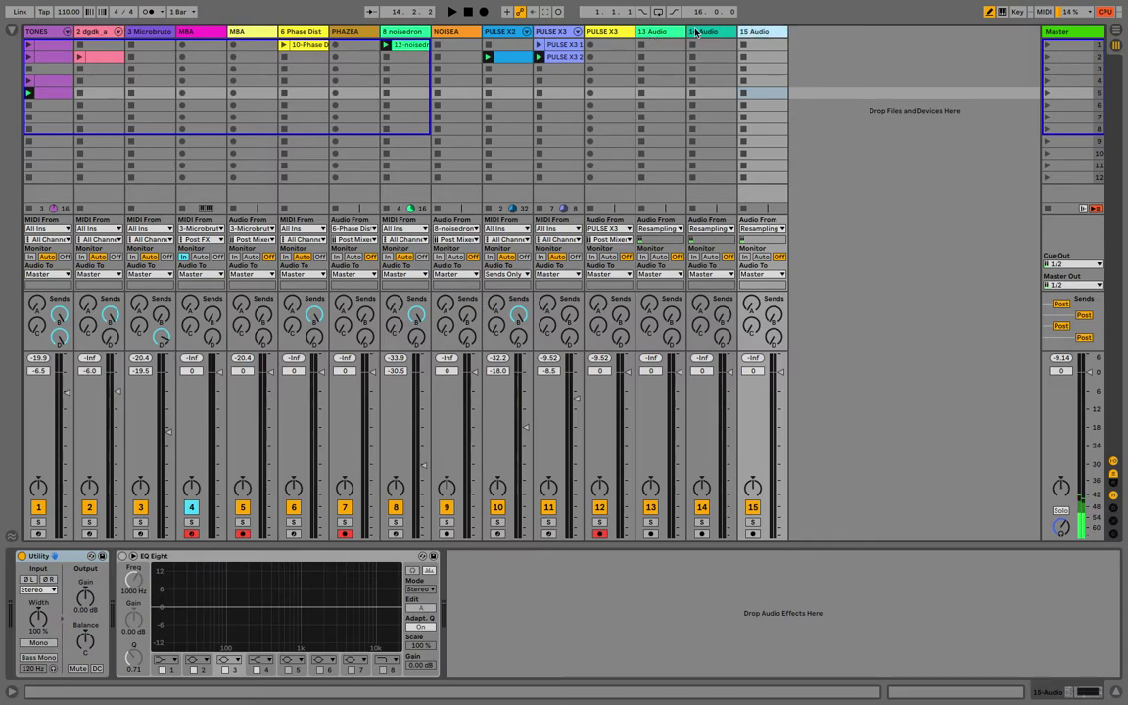
pyautogui.hotkey('ctrl', 't')
# - Rename audio tracks 13 through 16 as A, B, C and D
pyautogui.click(644, 32)
pyautogui.hotkey('ctrl', 'r')
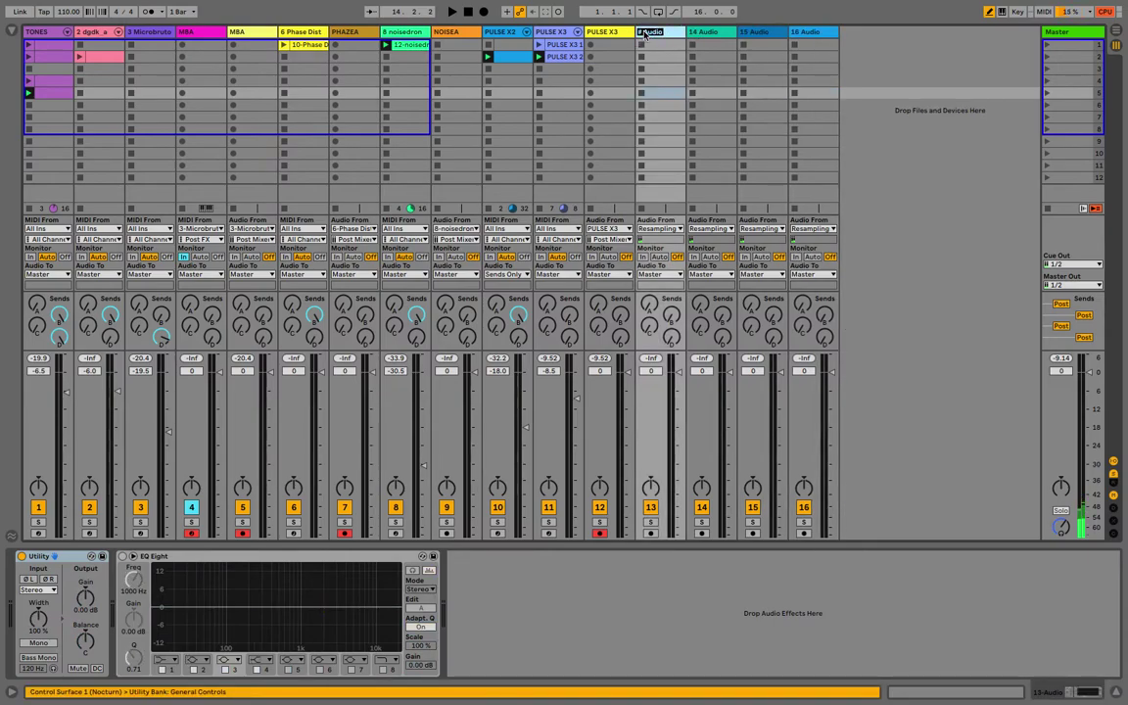
pyautogui.write('S')
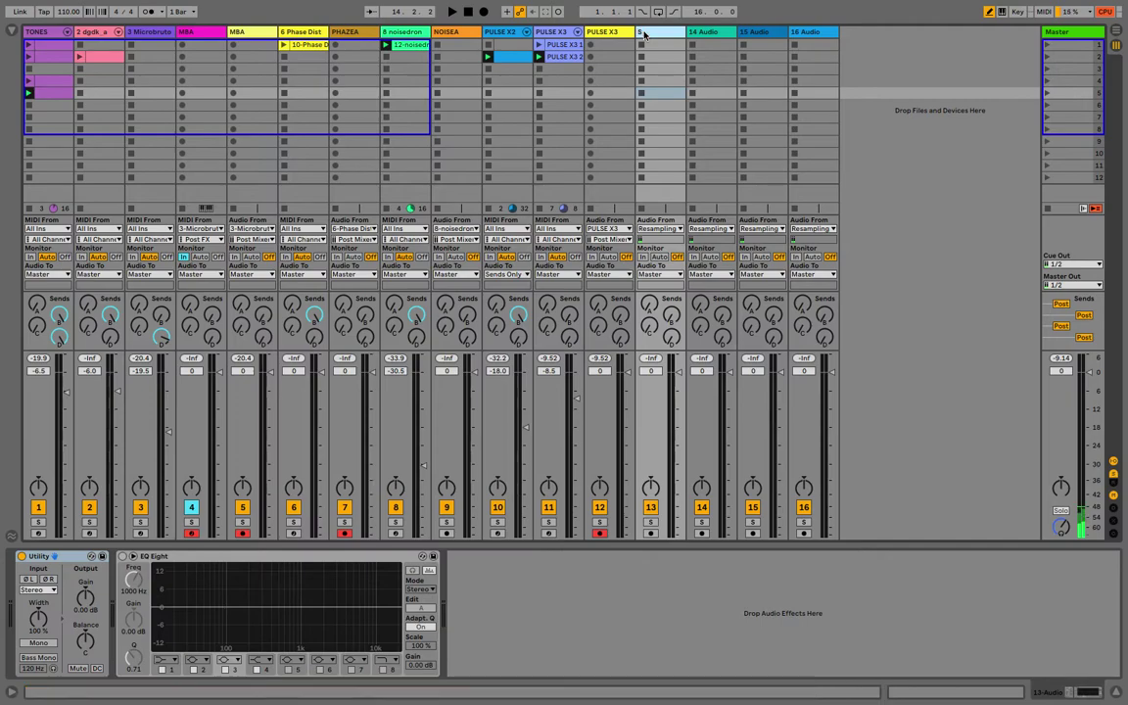
pyautogui.press('Tab')
pyautogui.write('B')
pyautogui.press('Tab')
pyautogui.write('C')
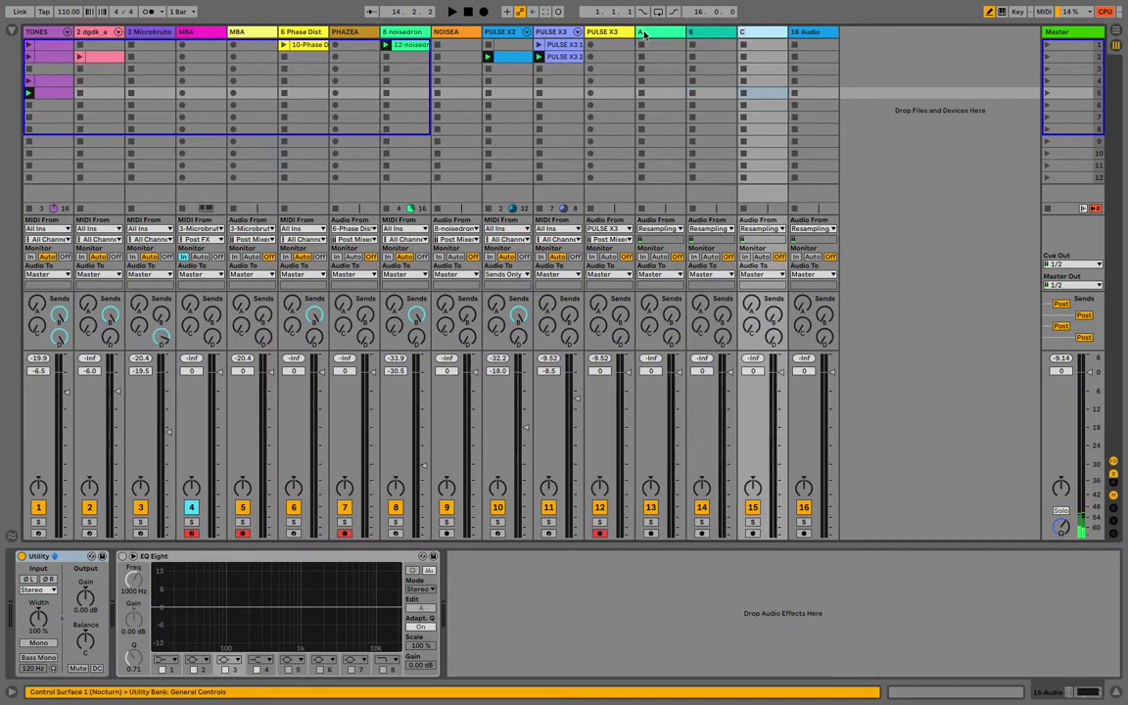
pyautogui.press('Tab')
pyautogui.write('D')
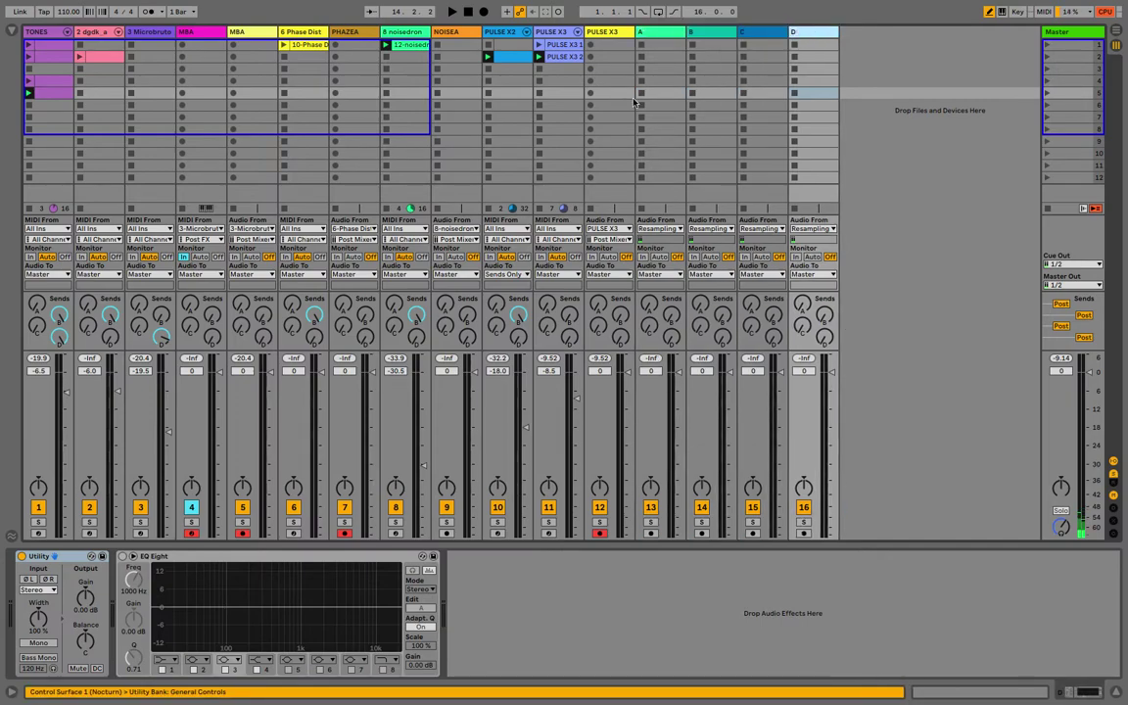
# - Set the audio input of track A to the A-GliderVerb | Limiter return
pyautogui.click(666, 229)
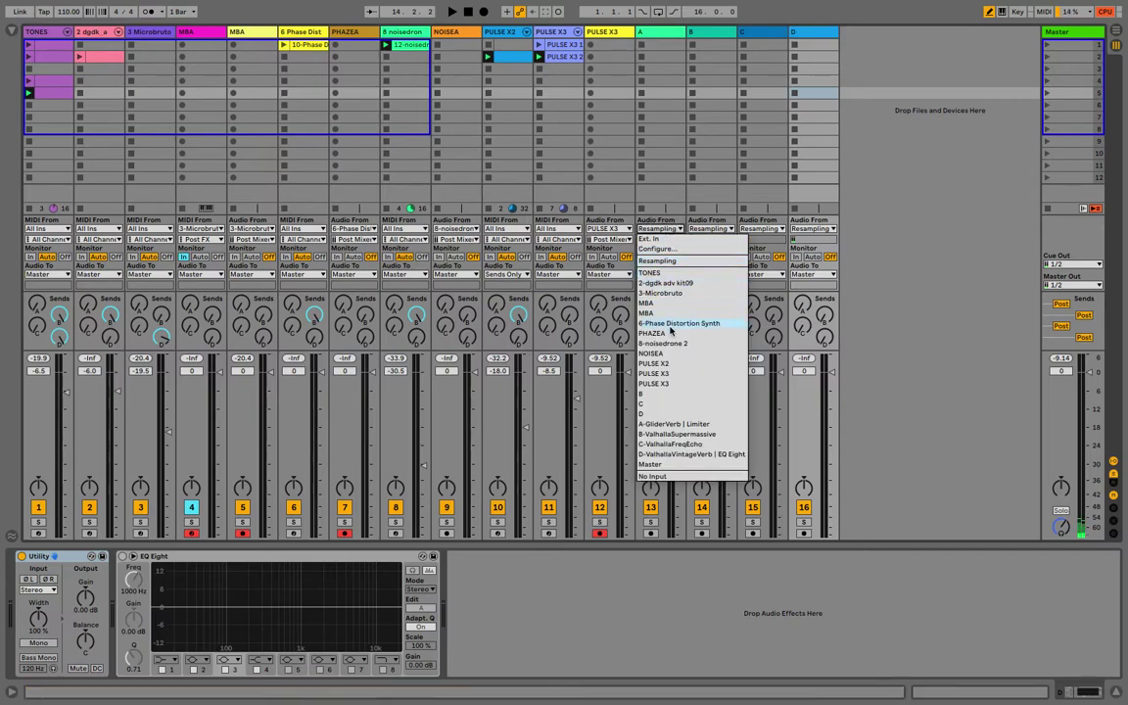
pyautogui.press('Return')
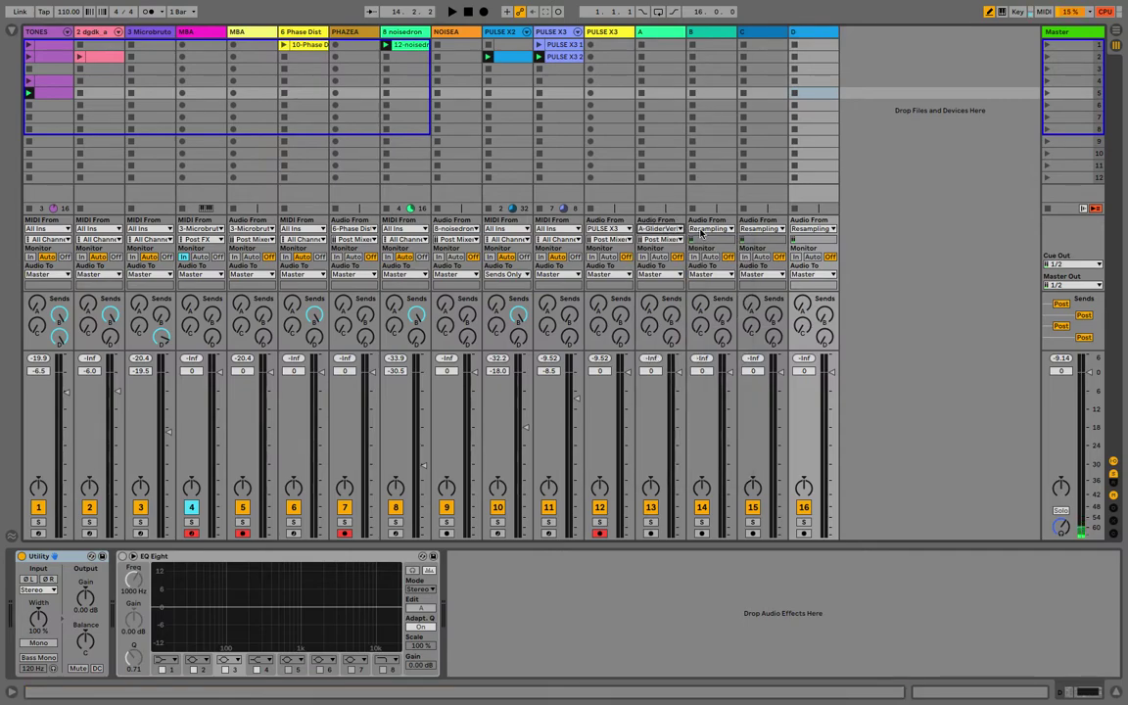
# - Set the audio inputs of tracks B, C and D to the B-ValhallaSupermassive, C-ValhallaFreqEcho and D-ValhallaVintageVerb | EQ Eight returns
pyautogui.click(713, 230)
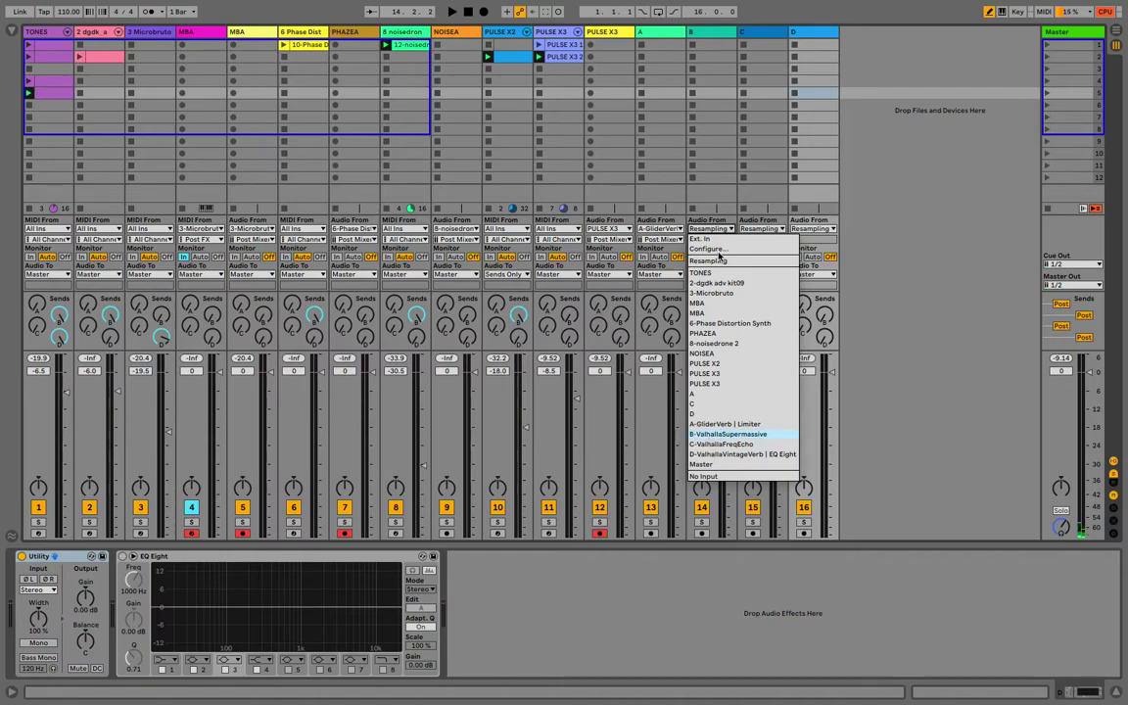
pyautogui.press('Return')
pyautogui.click(763, 229)
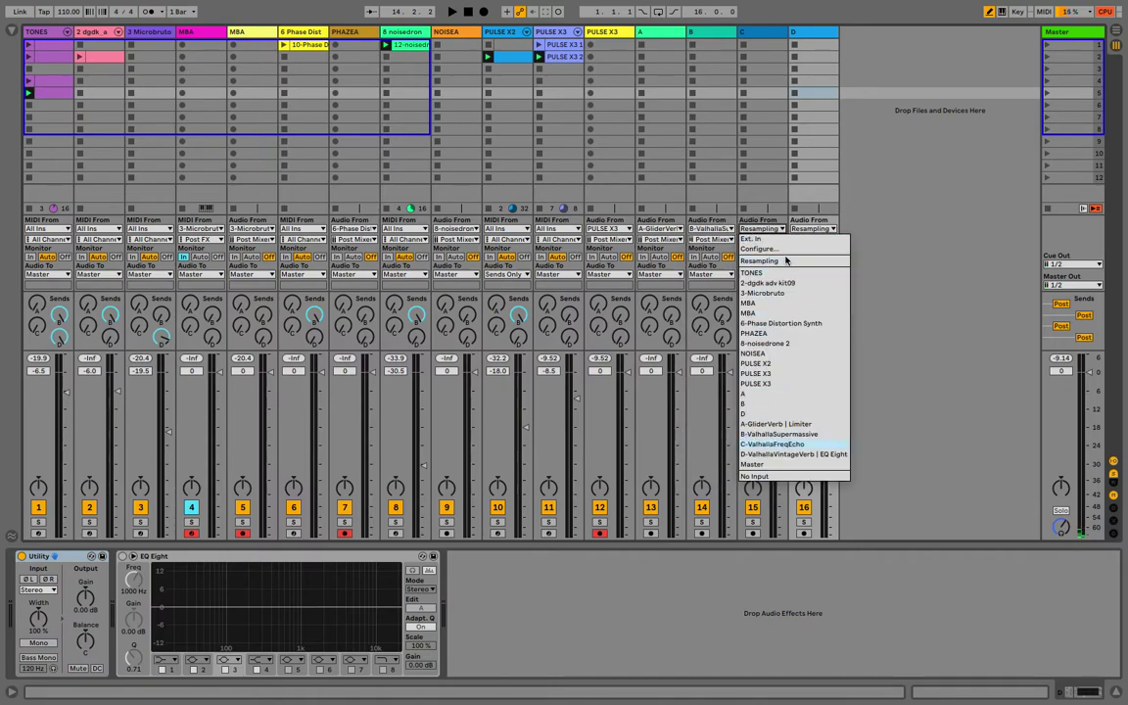
pyautogui.press('Return')
pyautogui.click(812, 230)
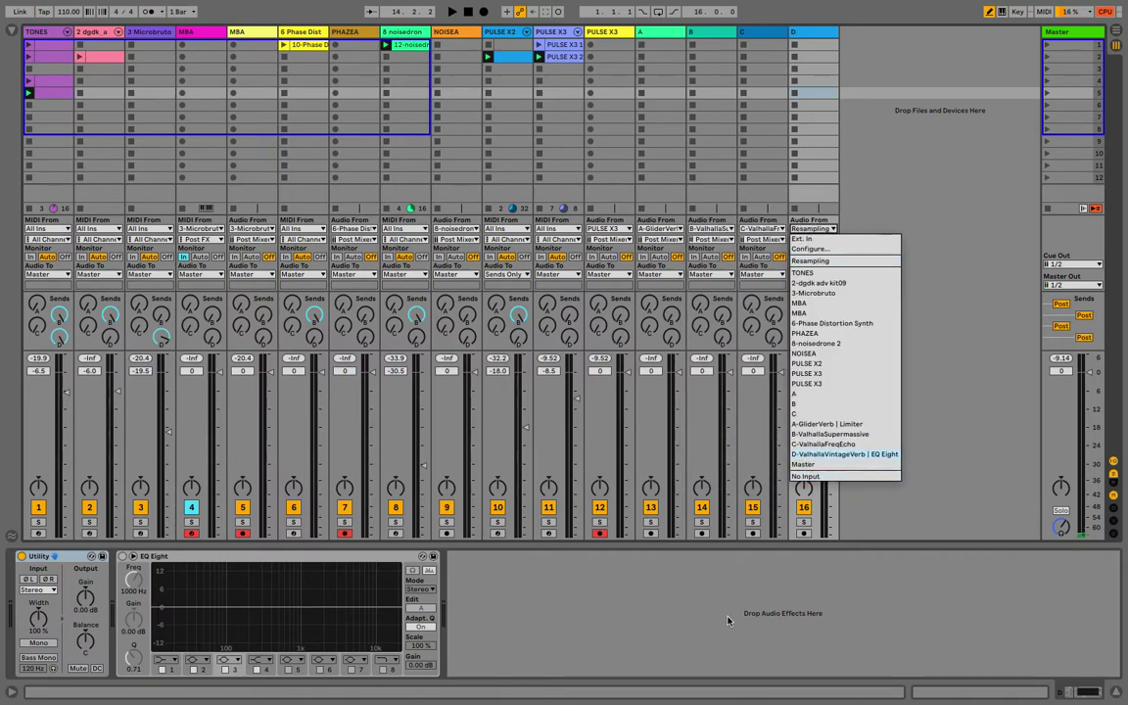
pyautogui.press('Return')
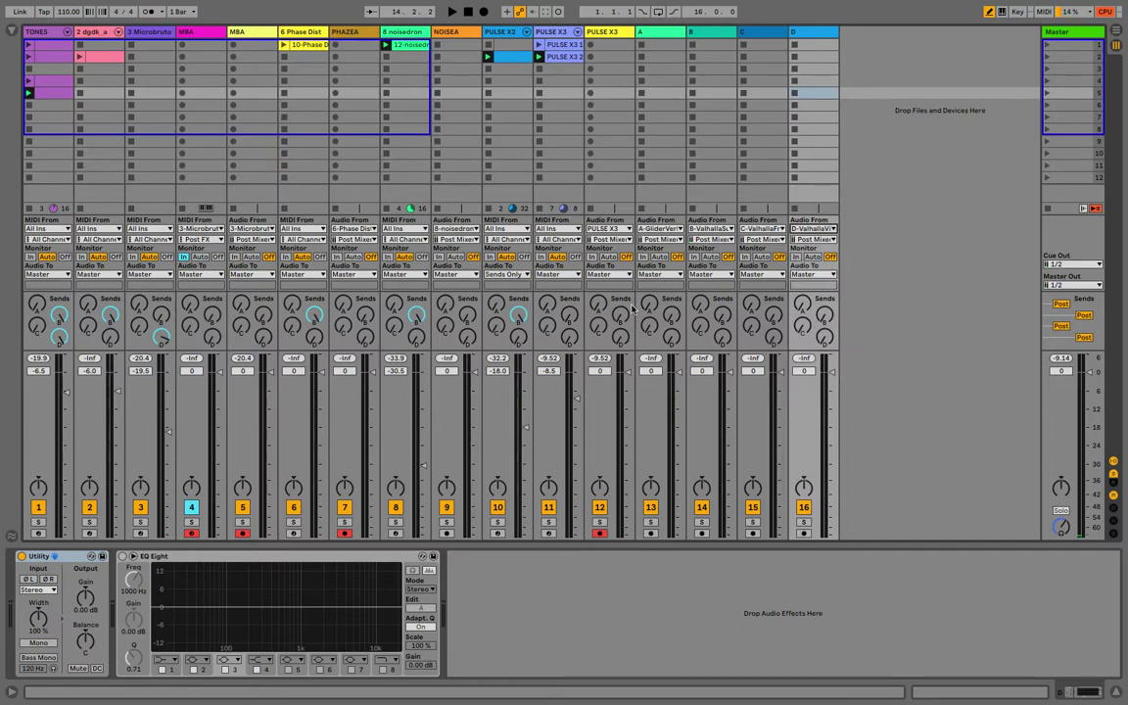
# - Arm audio tracks A, B, C and D together for recording, and also arm the NOISEA track
pyautogui.click(647, 32)
pyautogui.keyDown('shift'); pyautogui.click(835, 37); pyautogui.keyUp('shift')
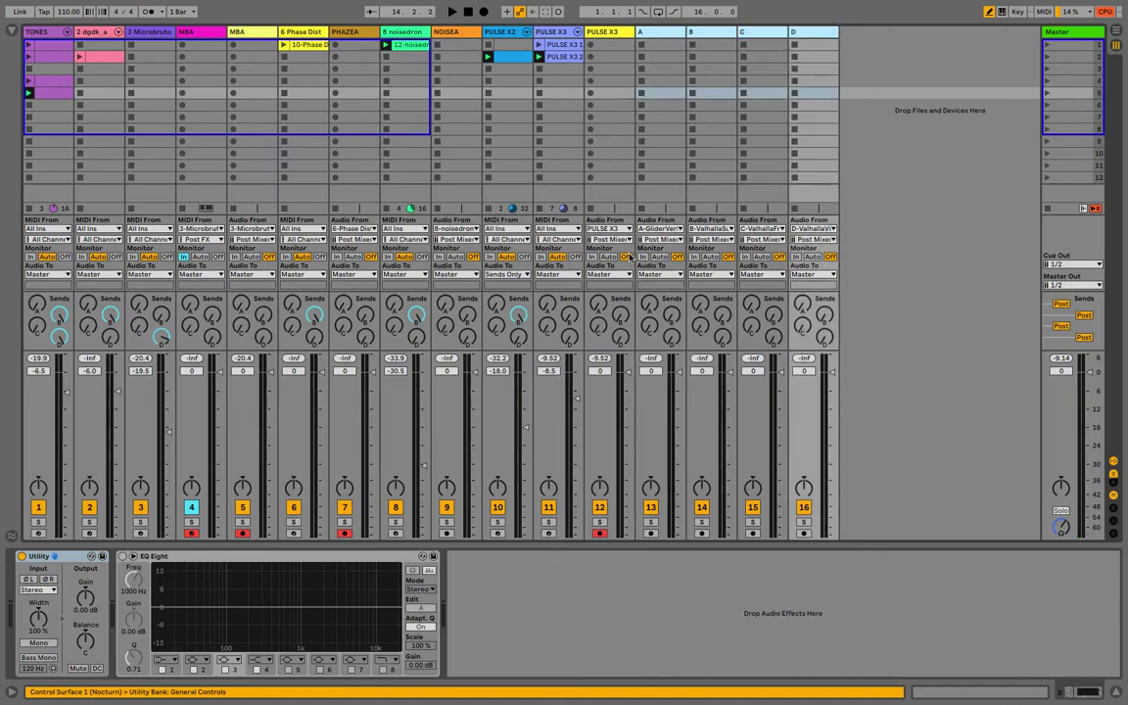
pyautogui.click(650, 533)
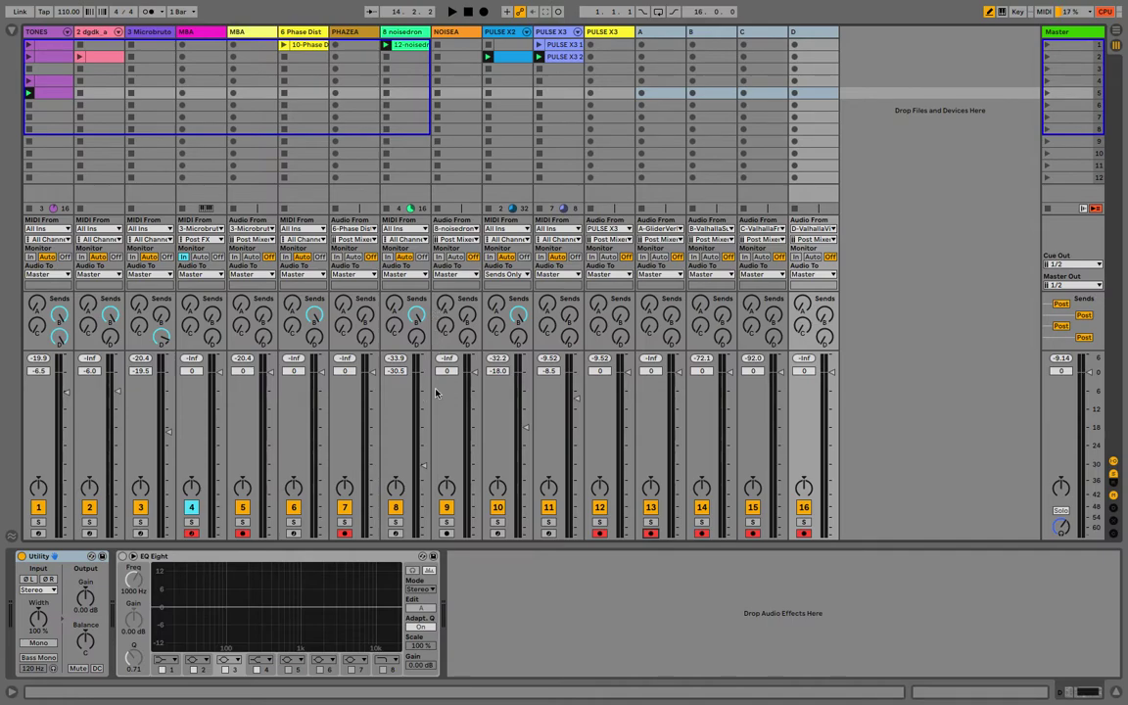
pyautogui.click(446, 534)
# - Delete the empty scenes 6 through 12
pyautogui.click(1065, 107)
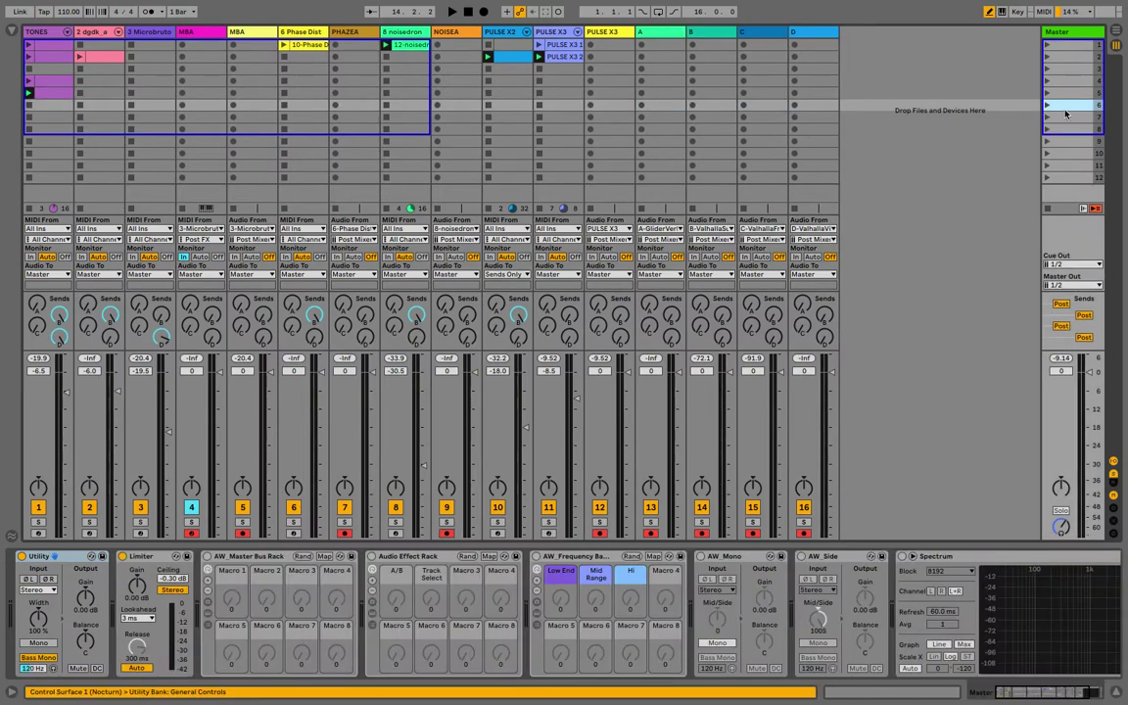
pyautogui.keyDown('shift'); pyautogui.click(1072, 178); pyautogui.keyUp('shift')
pyautogui.press('Delete')
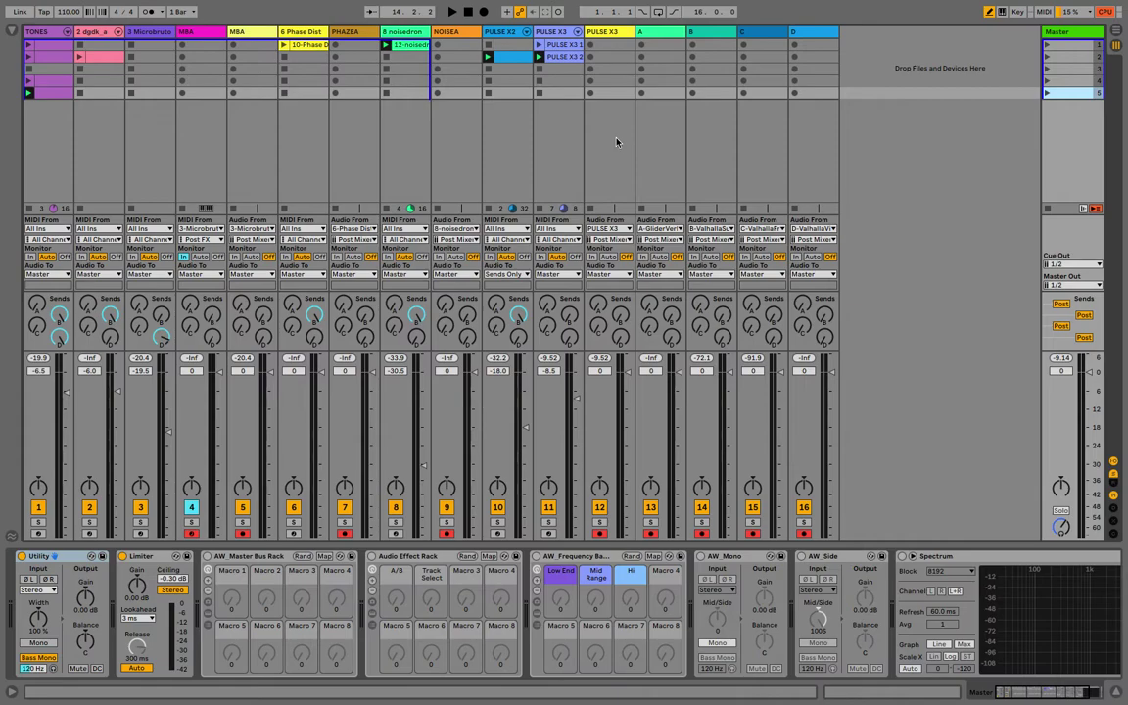
# - Hide the tracks' input/output routing section and stop all playing clips
pyautogui.click(615, 32)
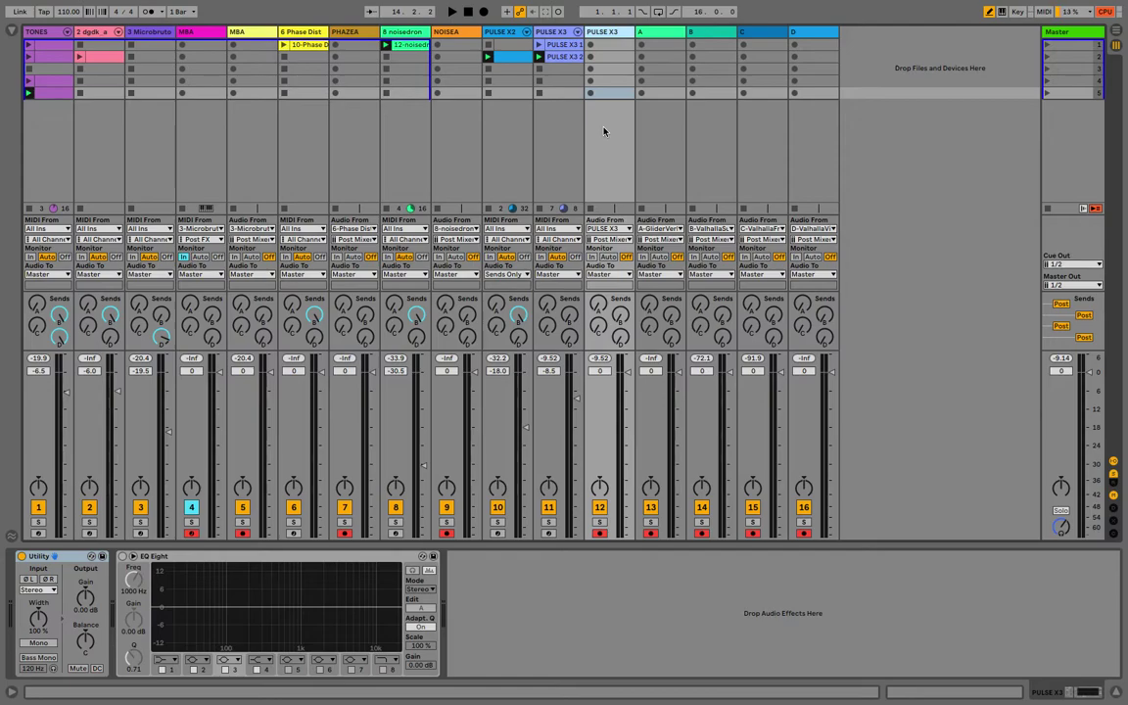
pyautogui.press('super+alt+i')
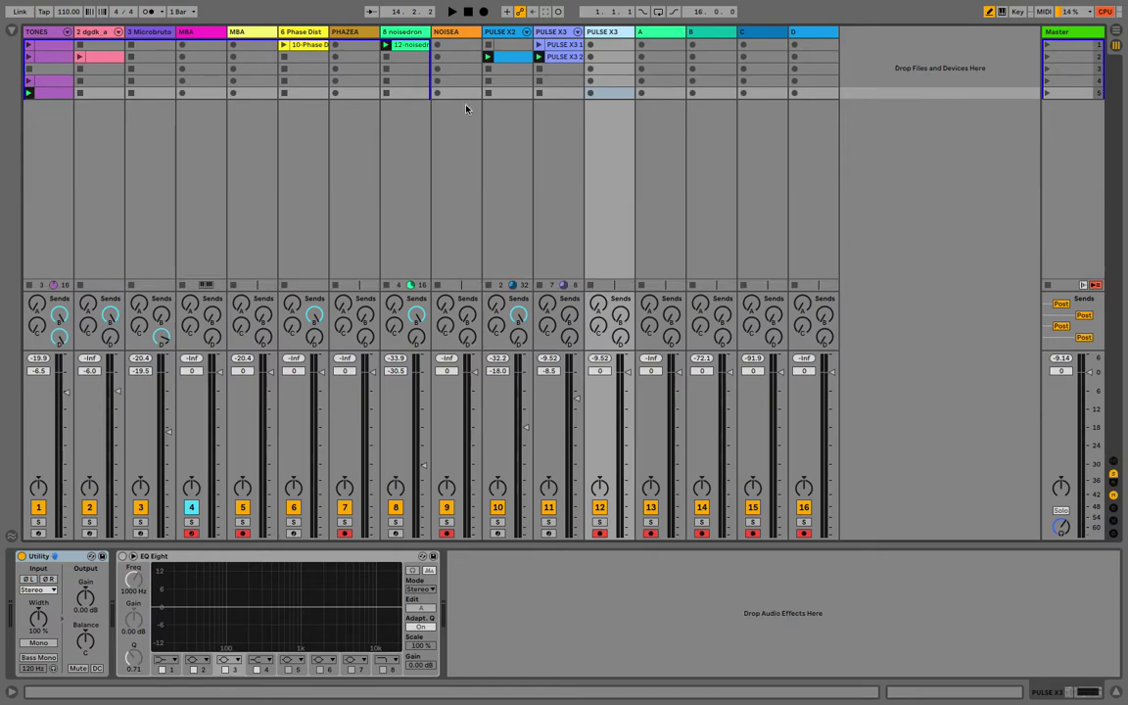
pyautogui.click(1046, 285)
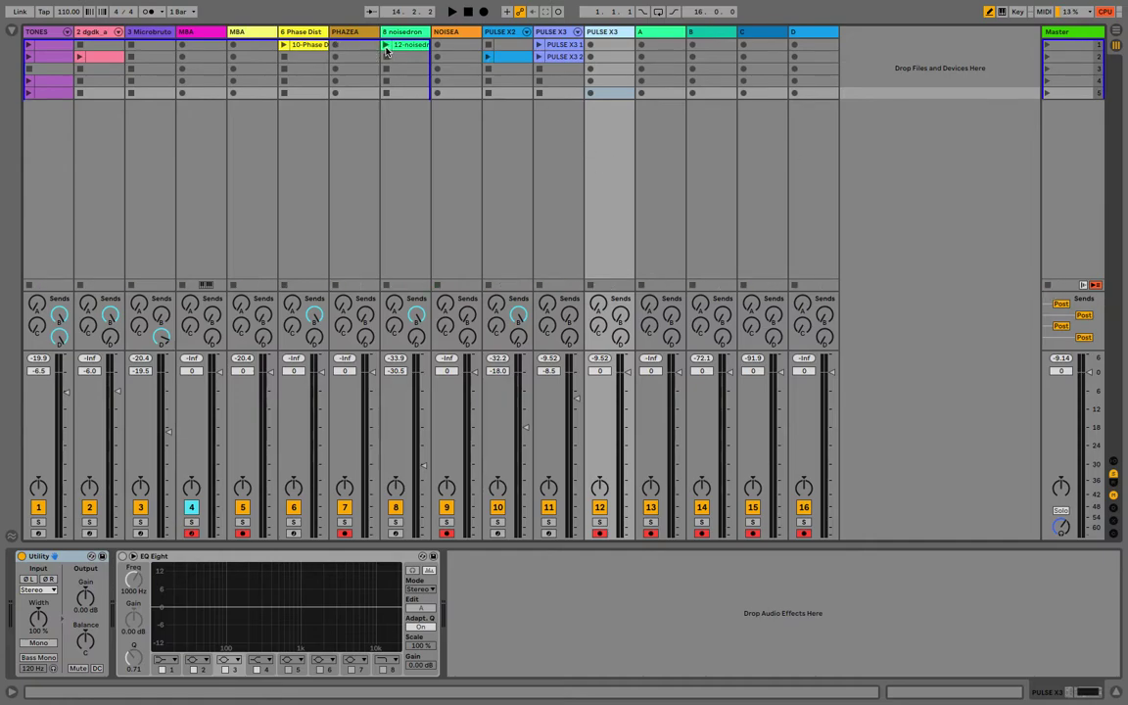
# - Start an arrangement recording from the beginning and launch the PULSE X3 1 clip and the first noisedrone clip
pyautogui.click(467, 12)
pyautogui.click(483, 13)
pyautogui.click(540, 45)
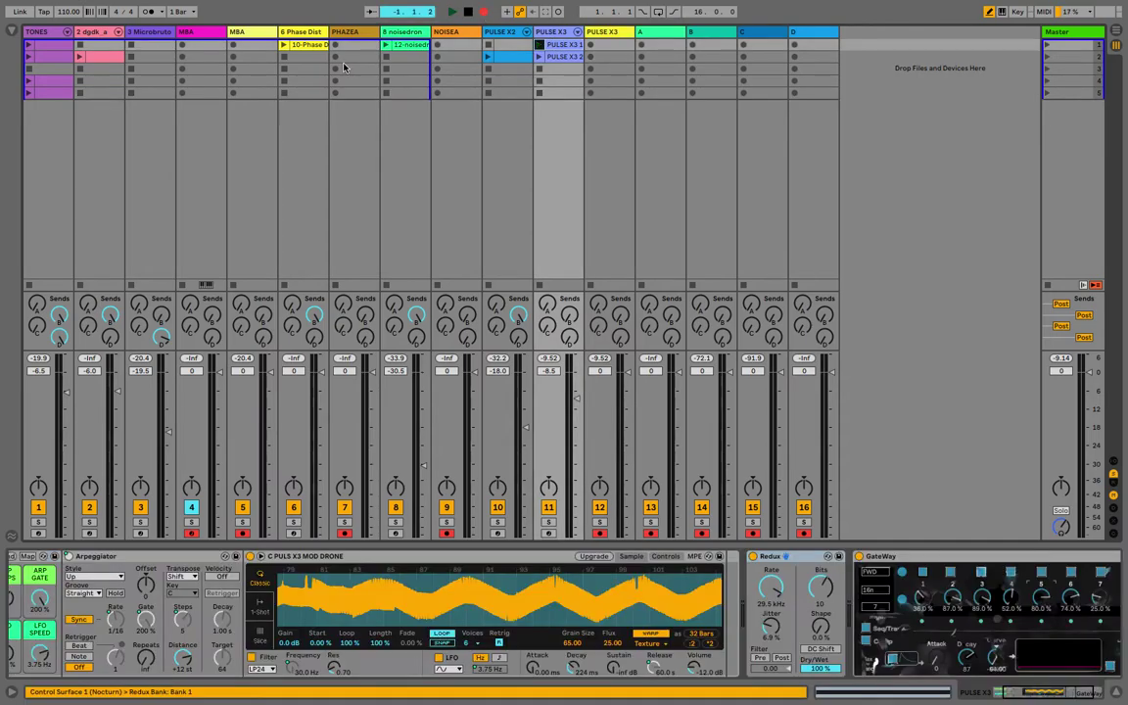
pyautogui.click(385, 49)
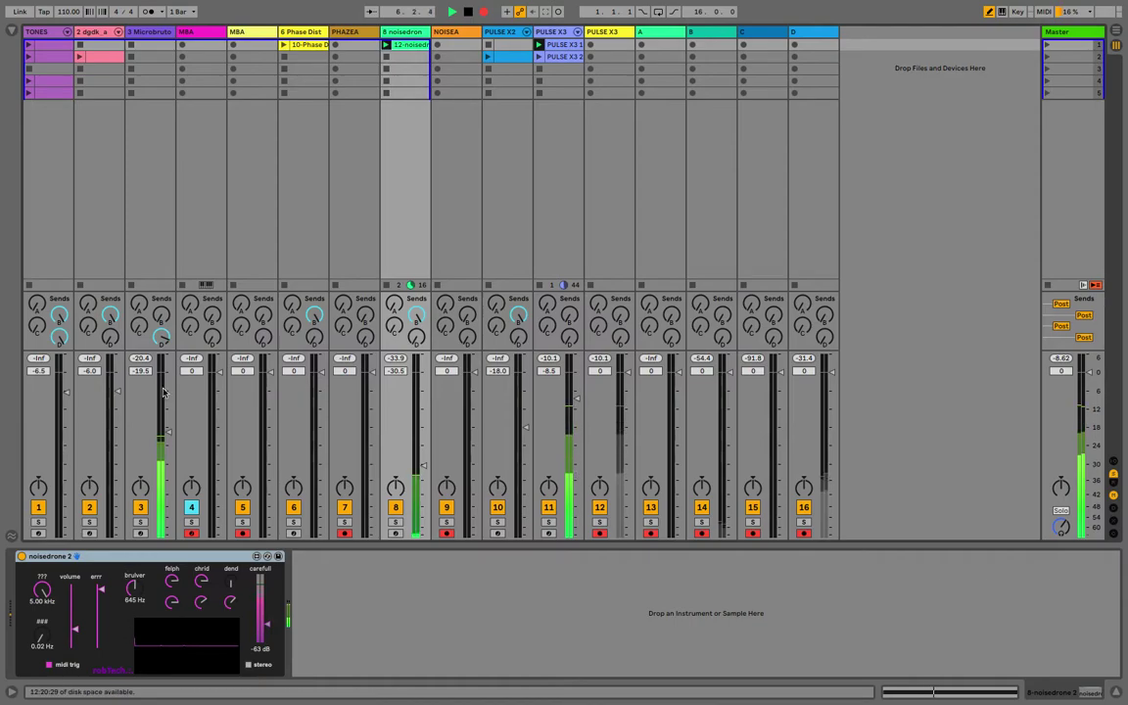
# - Add a Utility audio effect to the end of the 3 Microbruto track's device chain
pyautogui.click(149, 38)
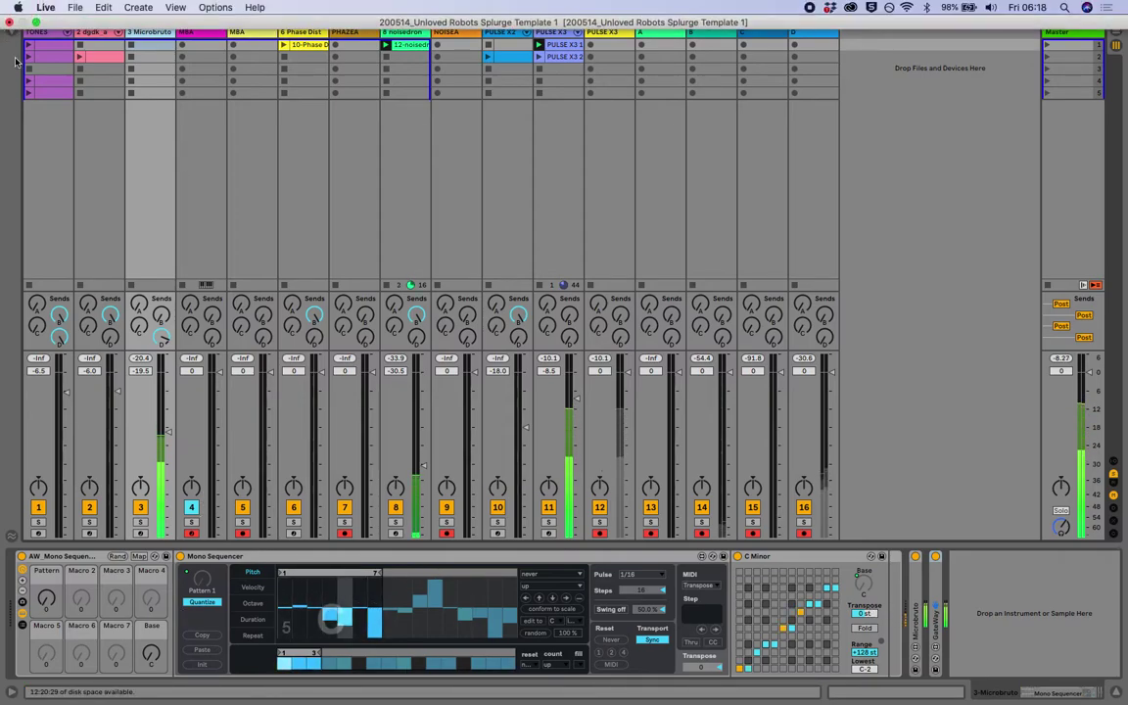
pyautogui.click(11, 31)
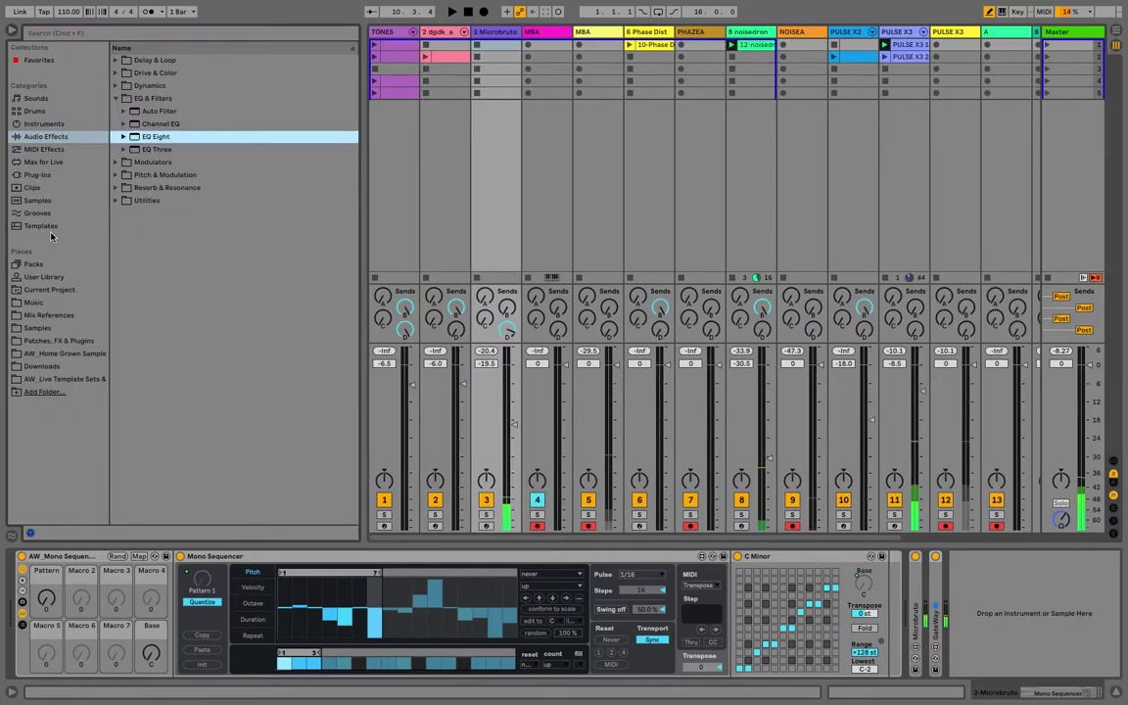
pyautogui.click(147, 212)
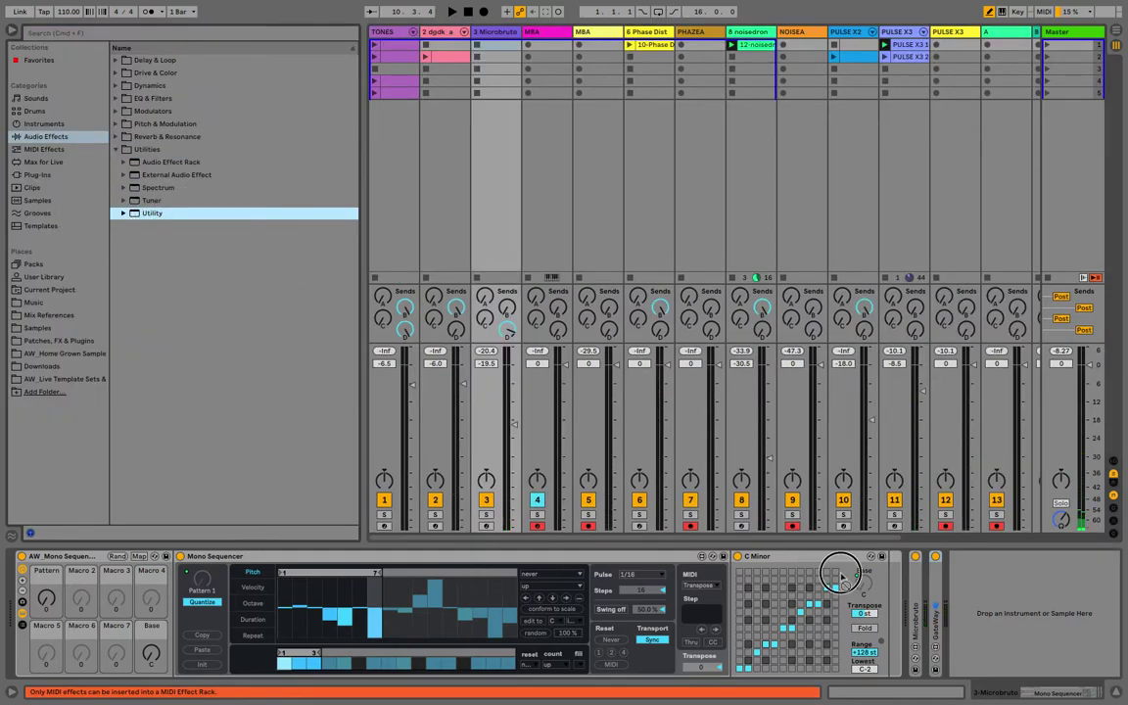
pyautogui.press('Return')
pyautogui.click(12, 32)
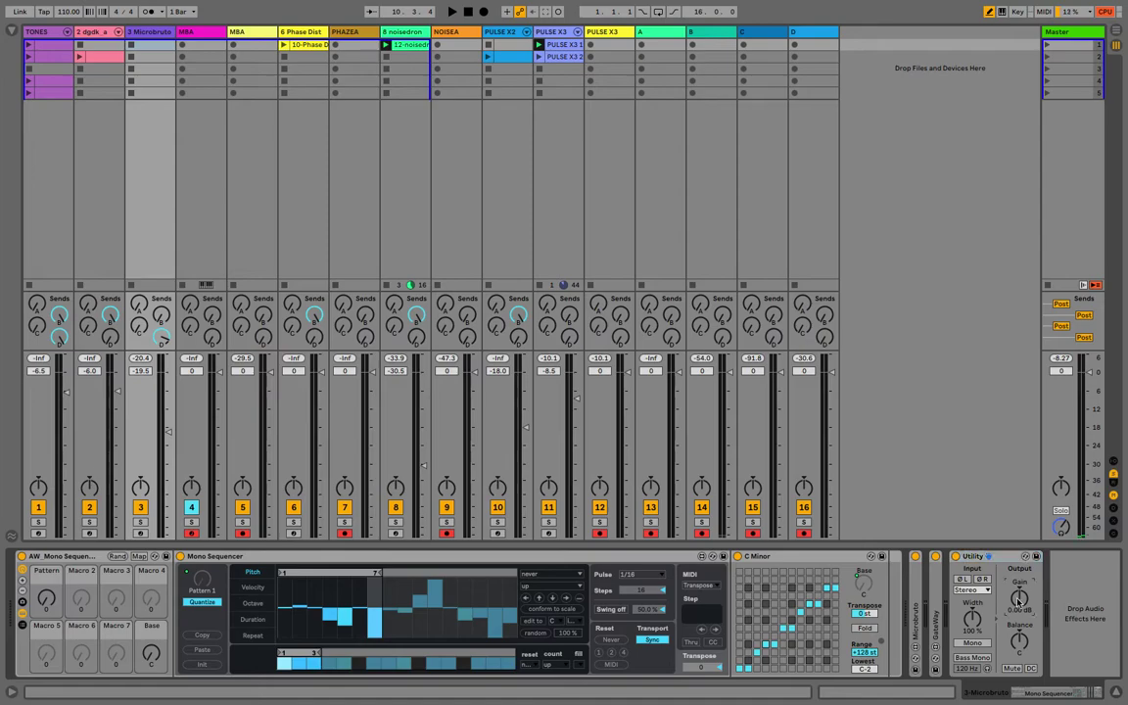
# - Enable Remote for the nanoKONTROL Studio (CTRL) input in the MIDI port preferences
pyautogui.hotkey('ctrl', 'm')
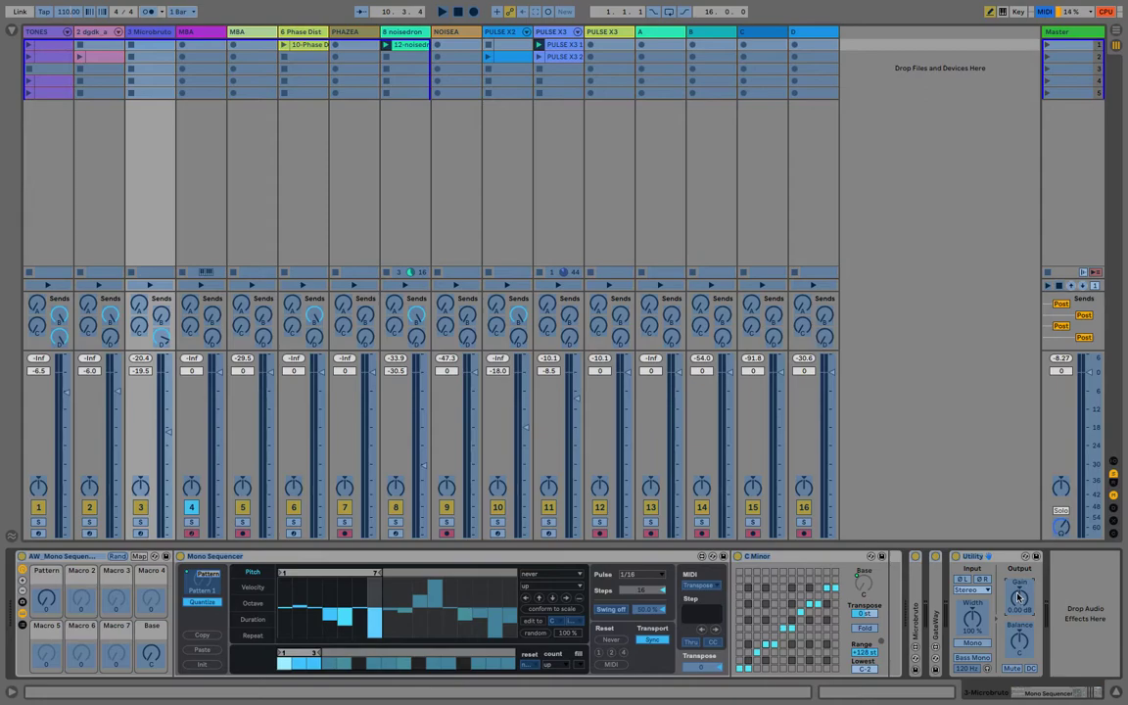
pyautogui.hotkey('ctrl', 'm')
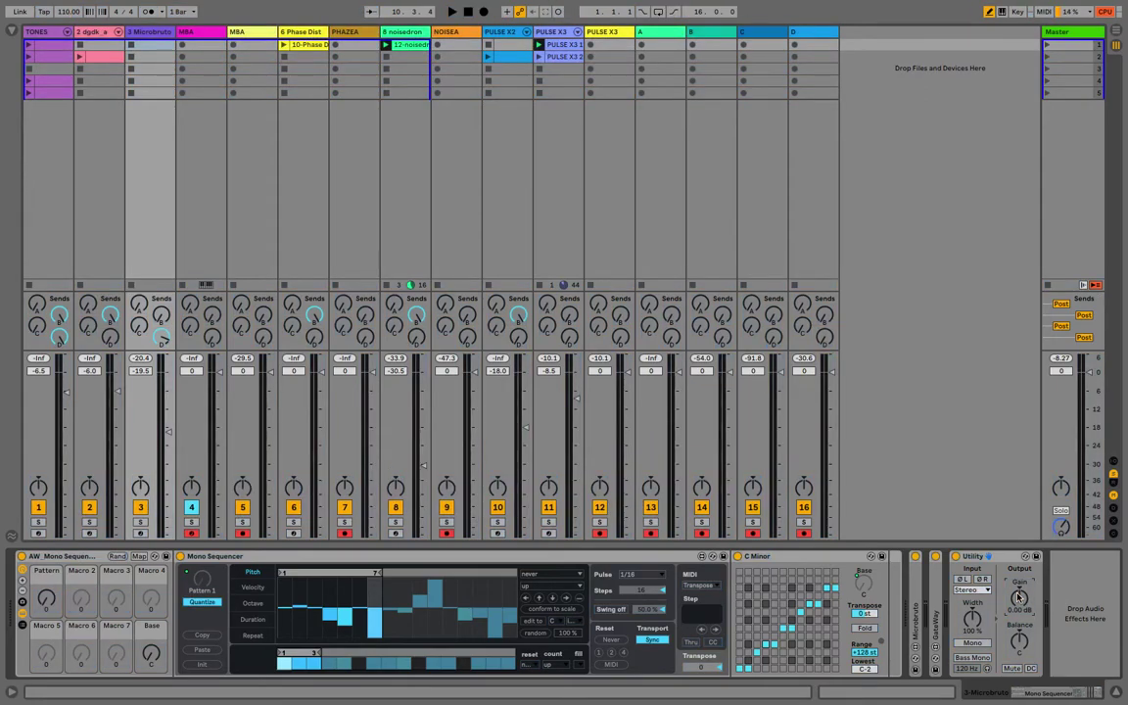
pyautogui.press('super+comma')
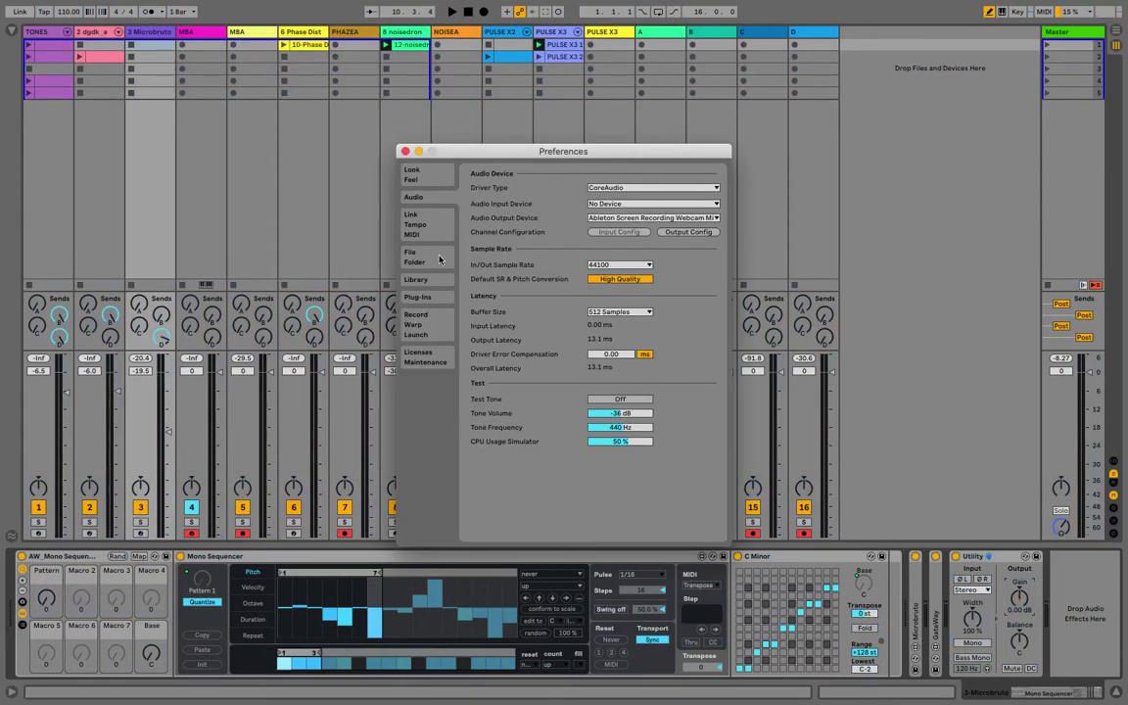
pyautogui.click(425, 218)
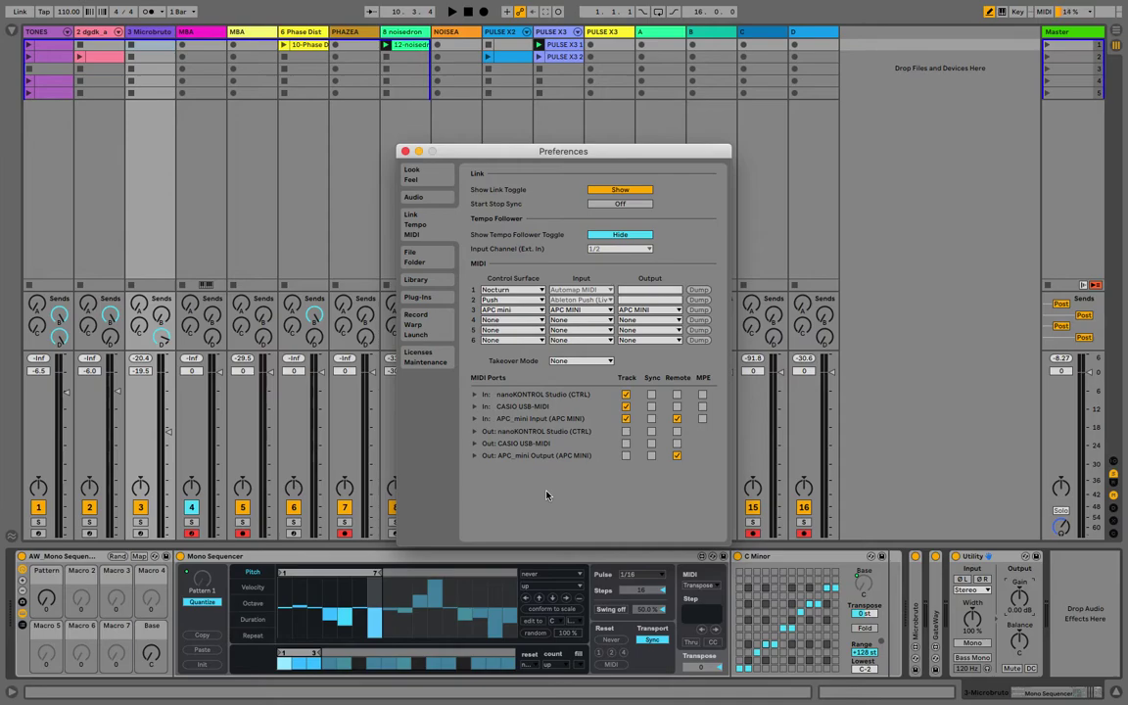
pyautogui.click(676, 394)
pyautogui.click(404, 150)
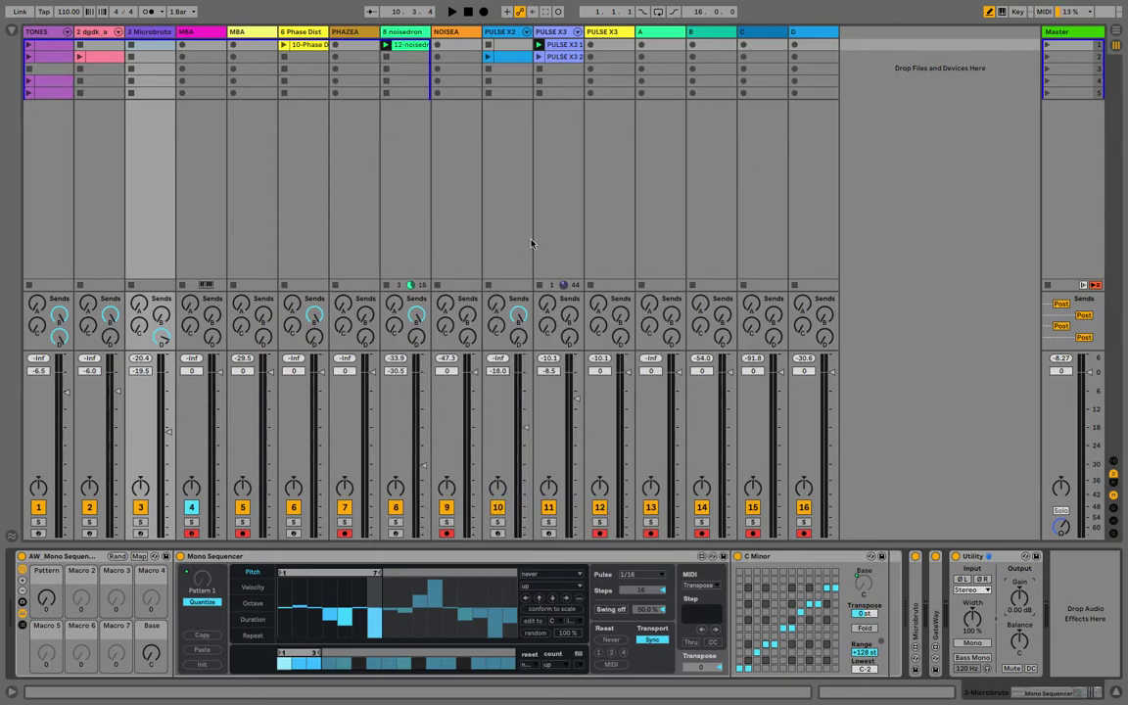
# - Map the Microbruto track's Utility gain to MIDI control CC 2 and check the entry in the mapping list
pyautogui.press('super+m')
pyautogui.click(11, 29)
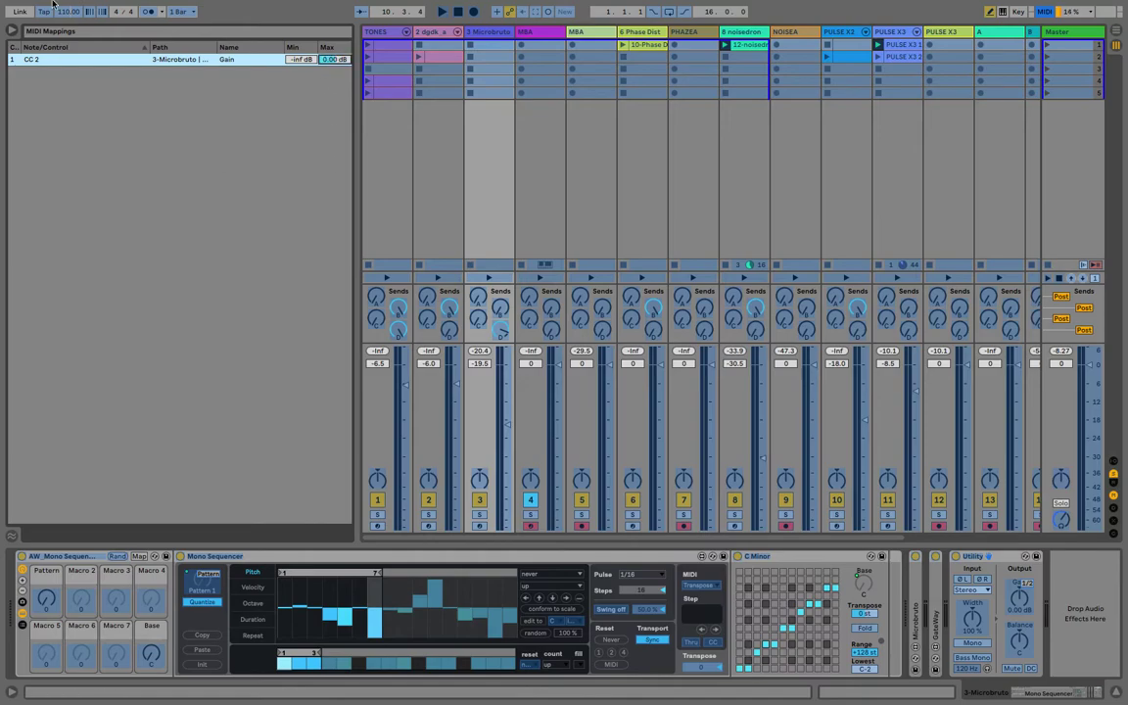
pyautogui.click(11, 30)
pyautogui.press('super+m')
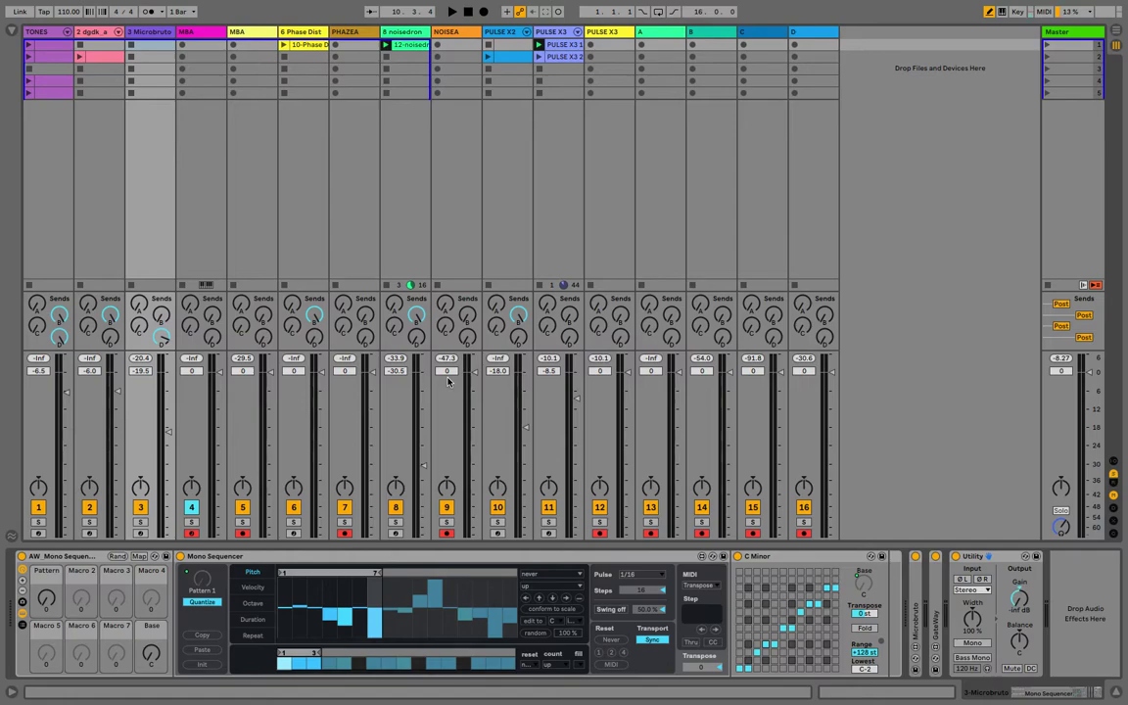
# - Play the set and turn send D on the Microbruto track fully down
pyautogui.press('space')
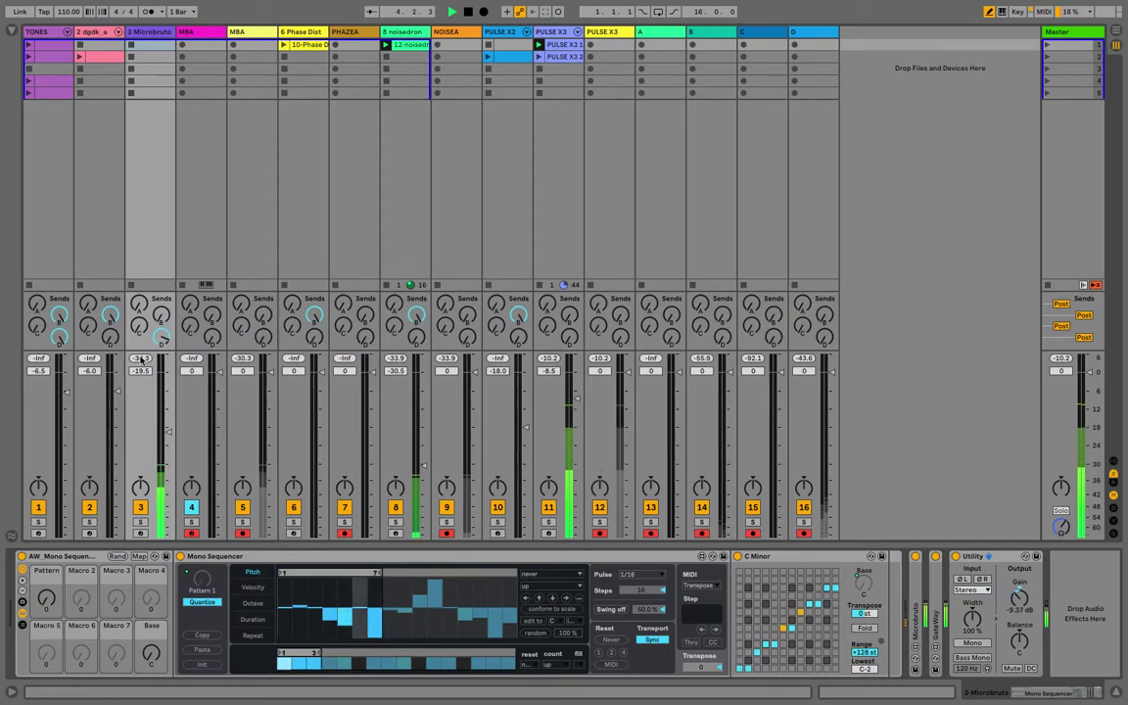
pyautogui.moveTo(164, 340); pyautogui.dragTo(164, 431)
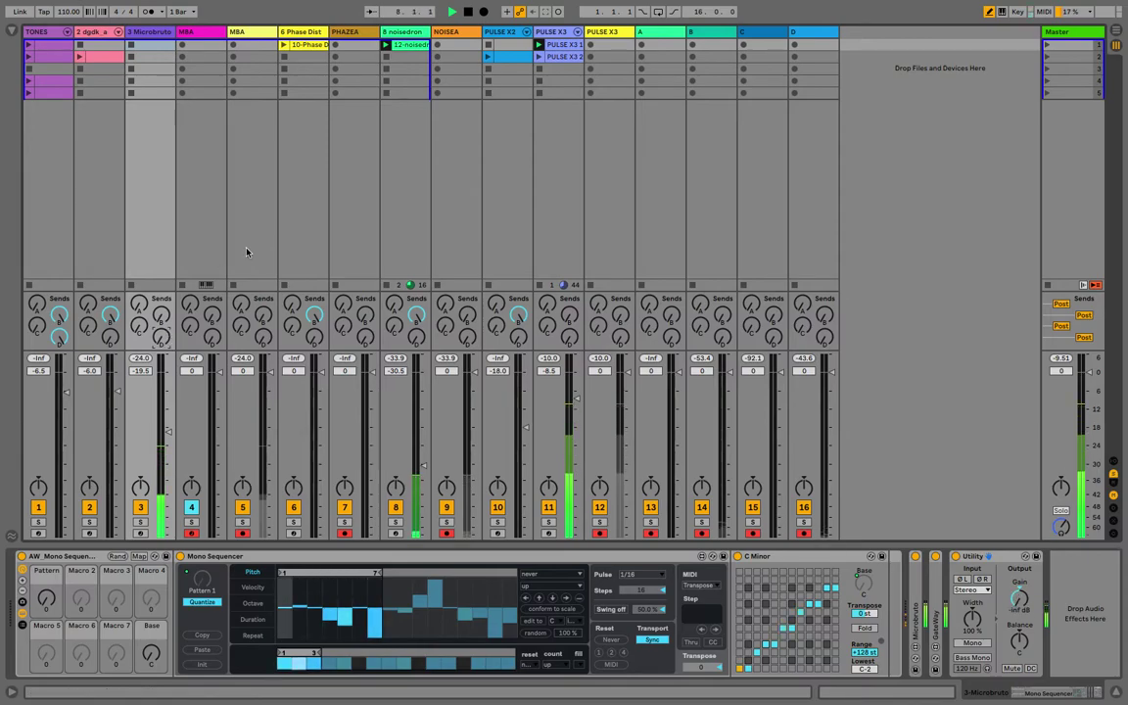
# - Reset the transport to the start, begin a new arrangement recording and check the recorded material in Arrangement View
pyautogui.doubleClick(467, 11)
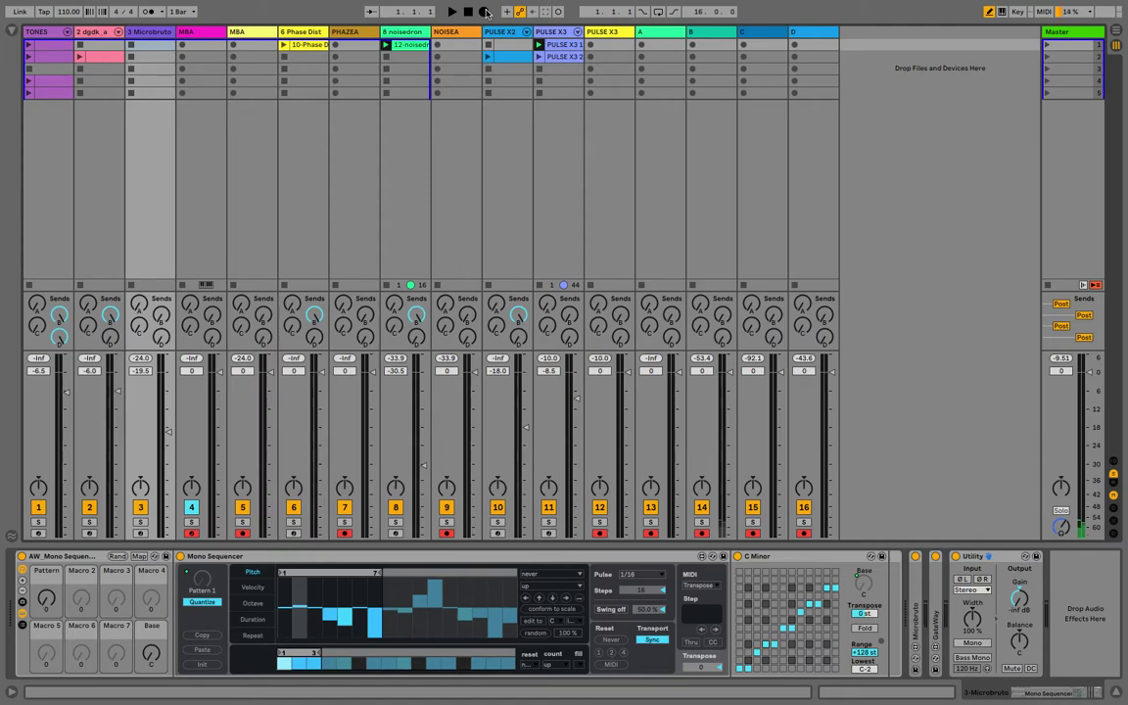
pyautogui.press('super+alt+r')
pyautogui.press('super+alt+r')
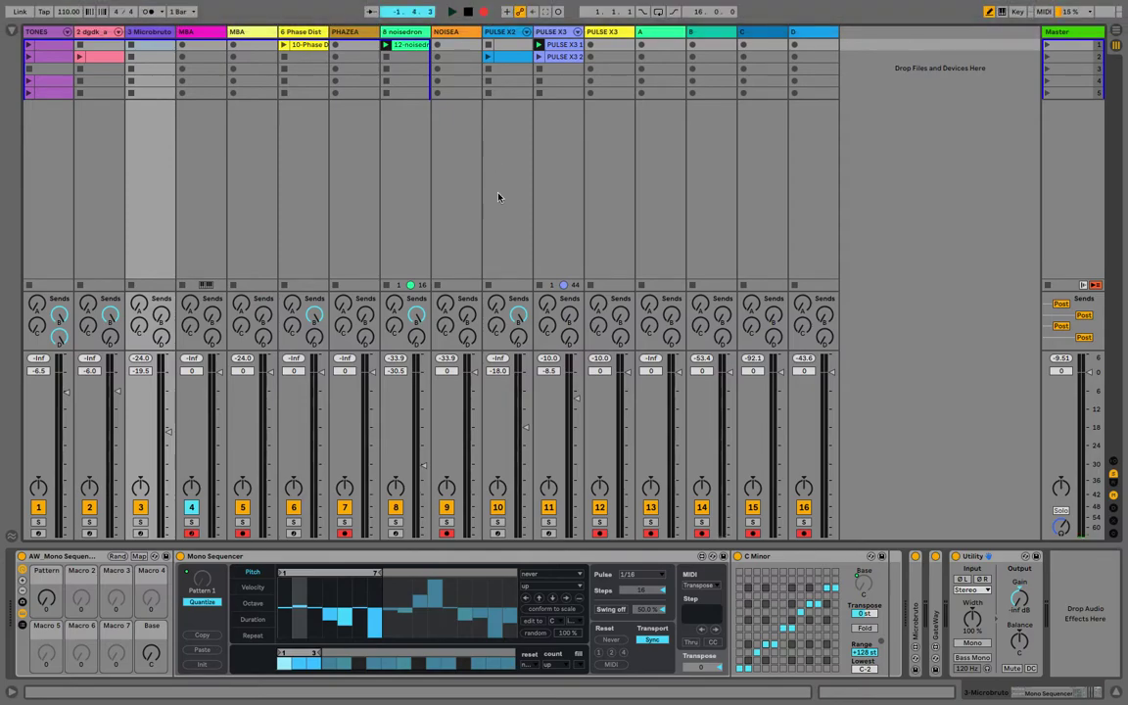
pyautogui.press('Tab')
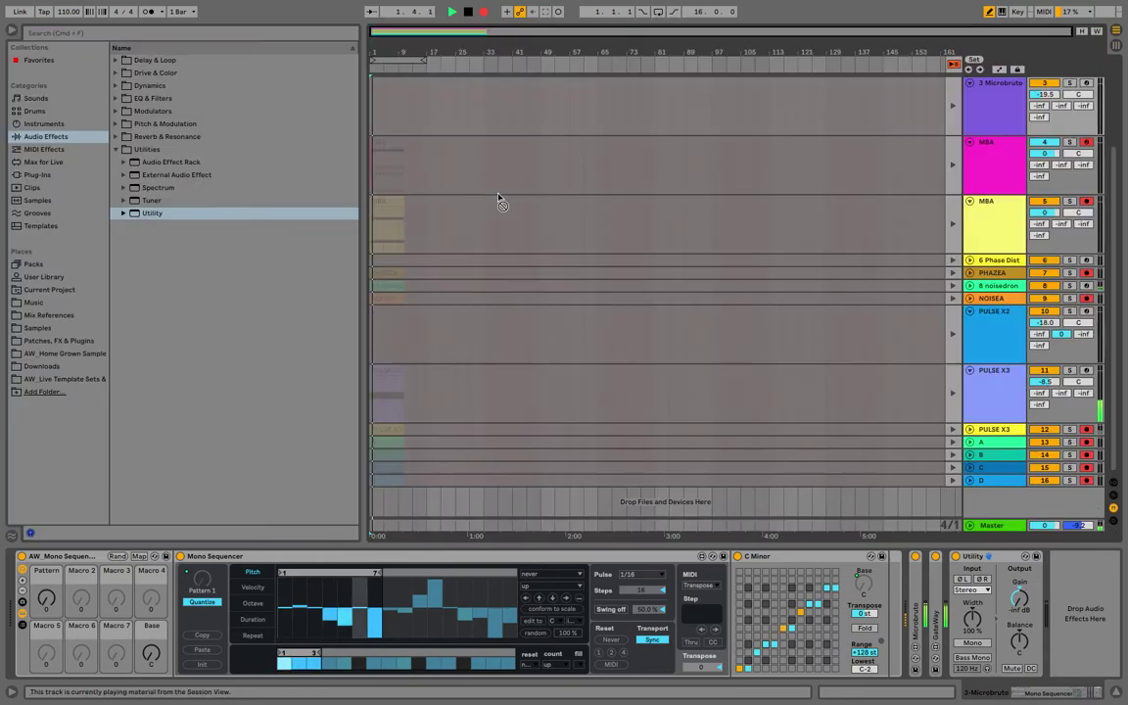
pyautogui.press('Tab')
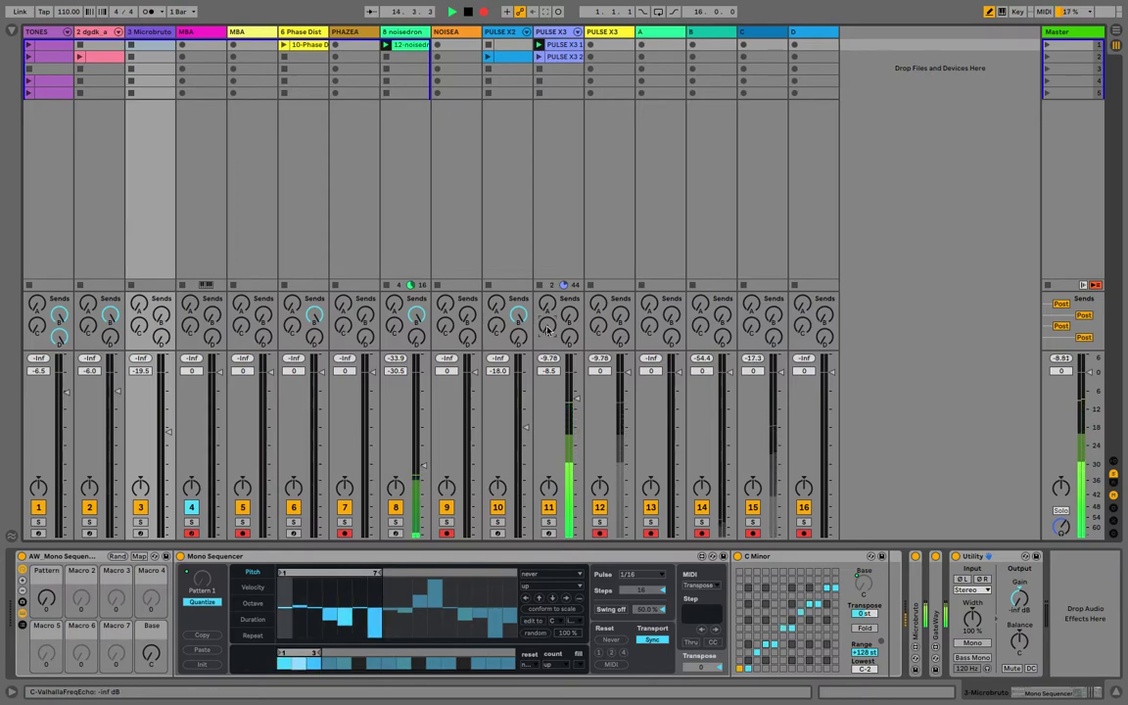
# - Ride send C on the PULSE X3 instrument track and set return C's ValhallaFreqEcho to 71.60 % feedback and 2.97 Hz shift
pyautogui.moveTo(550, 333); pyautogui.dragTo(548, 391)
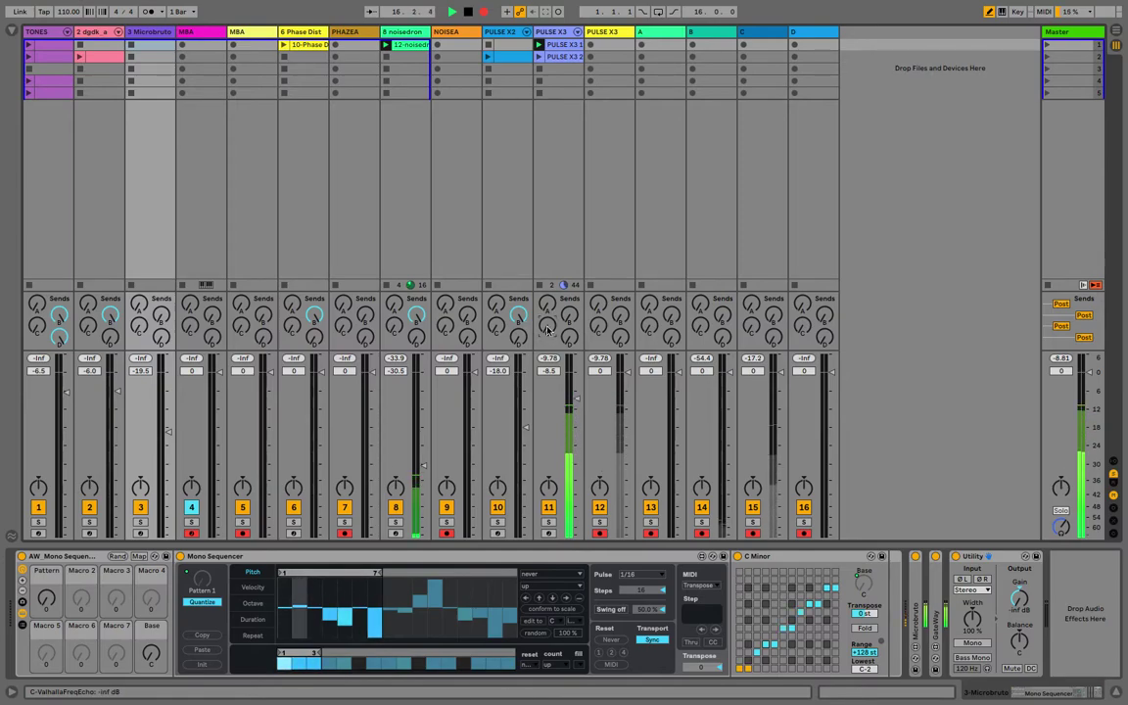
pyautogui.click(1114, 485)
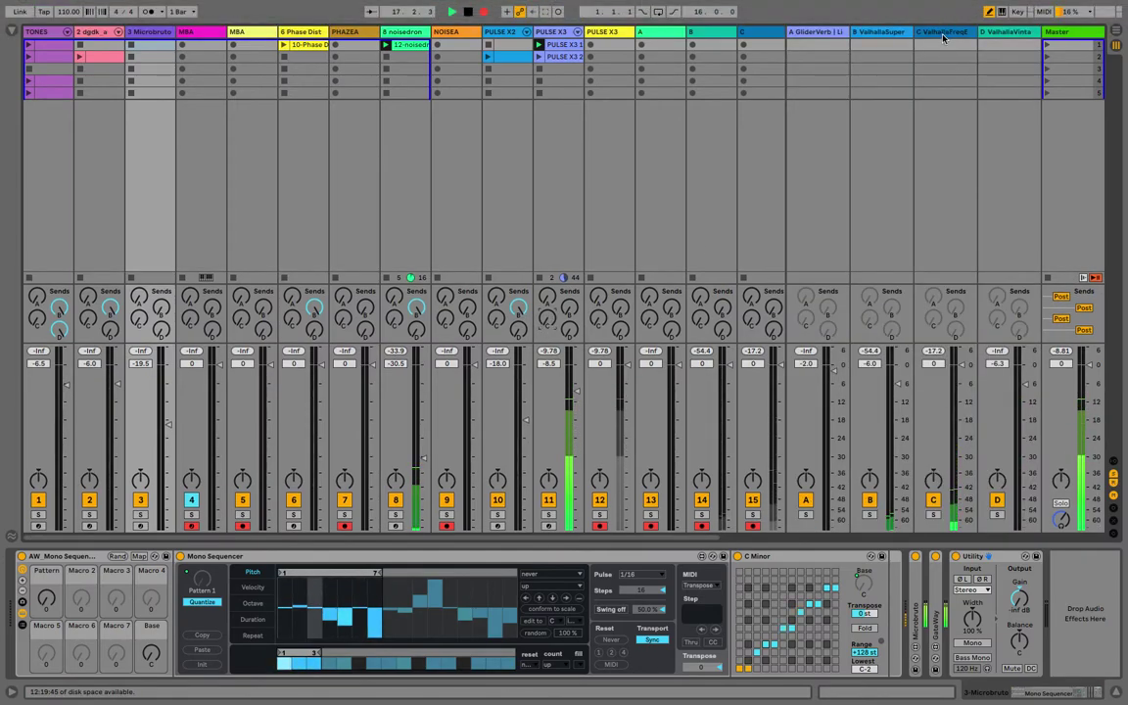
pyautogui.click(946, 127)
pyautogui.click(43, 555)
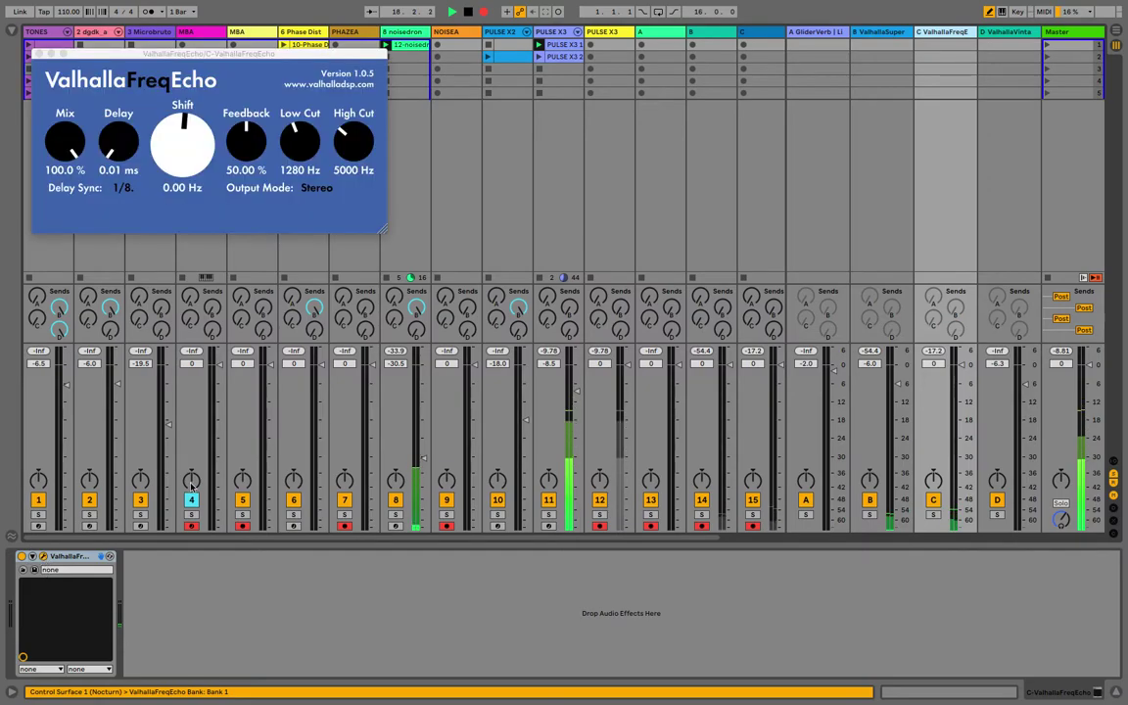
pyautogui.moveTo(226, 131); pyautogui.dragTo(241, 110)
pyautogui.moveTo(169, 143); pyautogui.dragTo(168, 108)
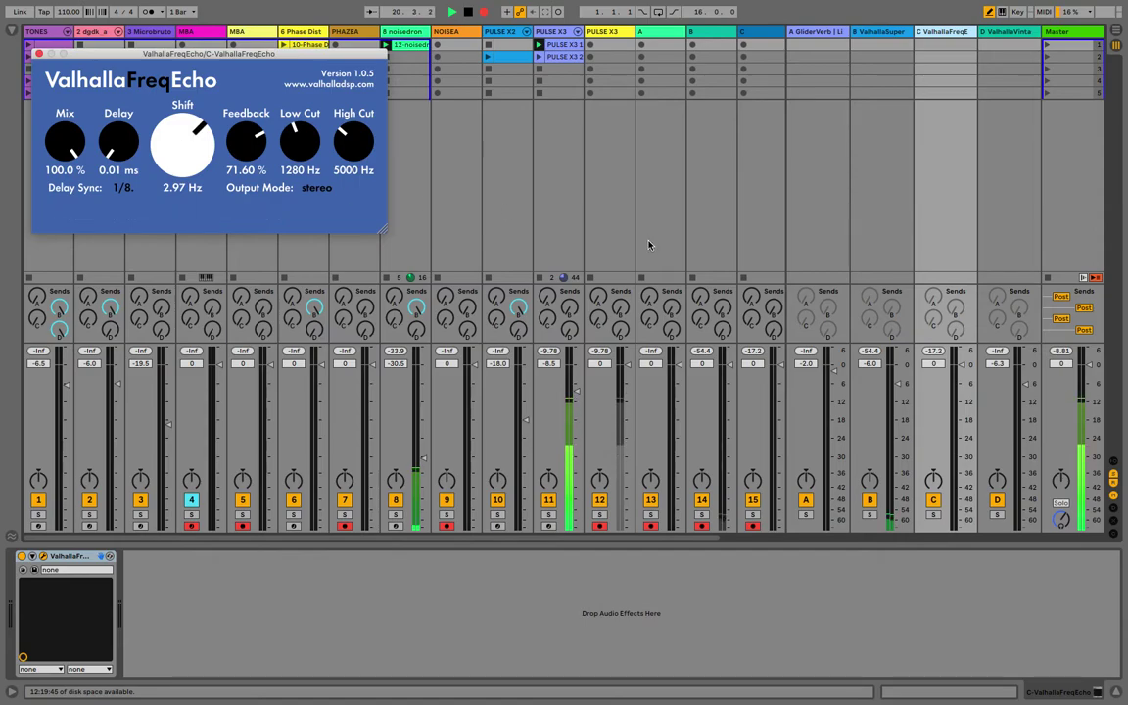
pyautogui.click(546, 323)
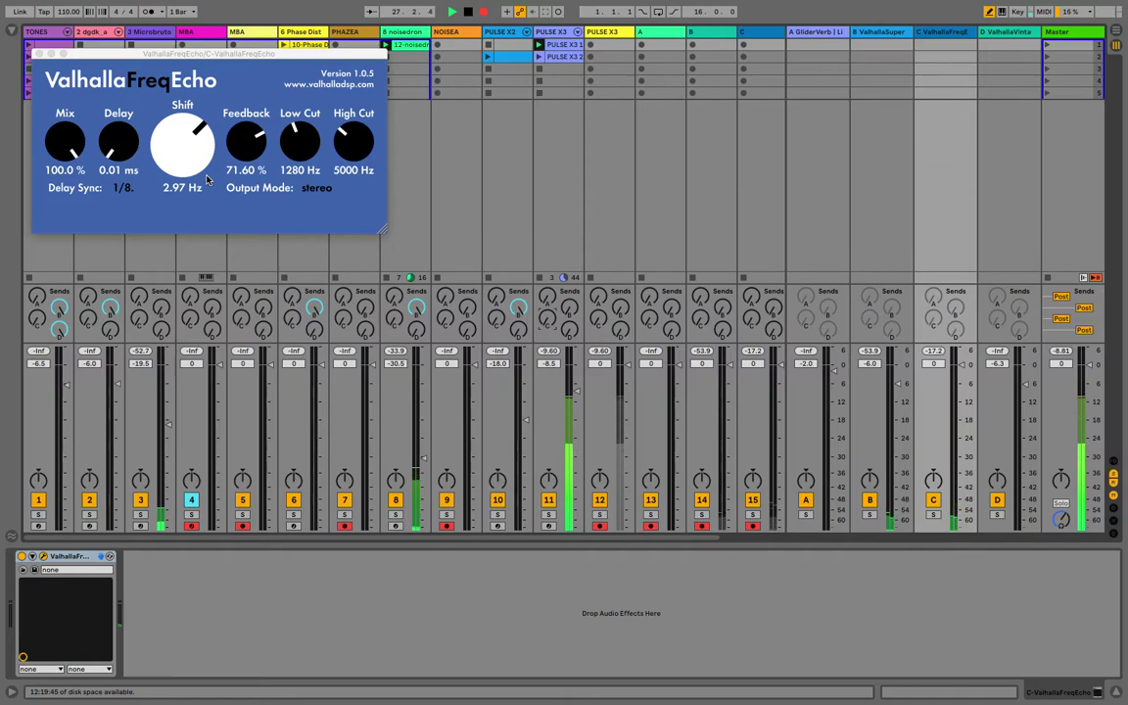
# - Try return C's ValhallaFreqEcho at a 1/4. delay sync and set its frequency shift to 12.49 Hz
pyautogui.click(119, 188)
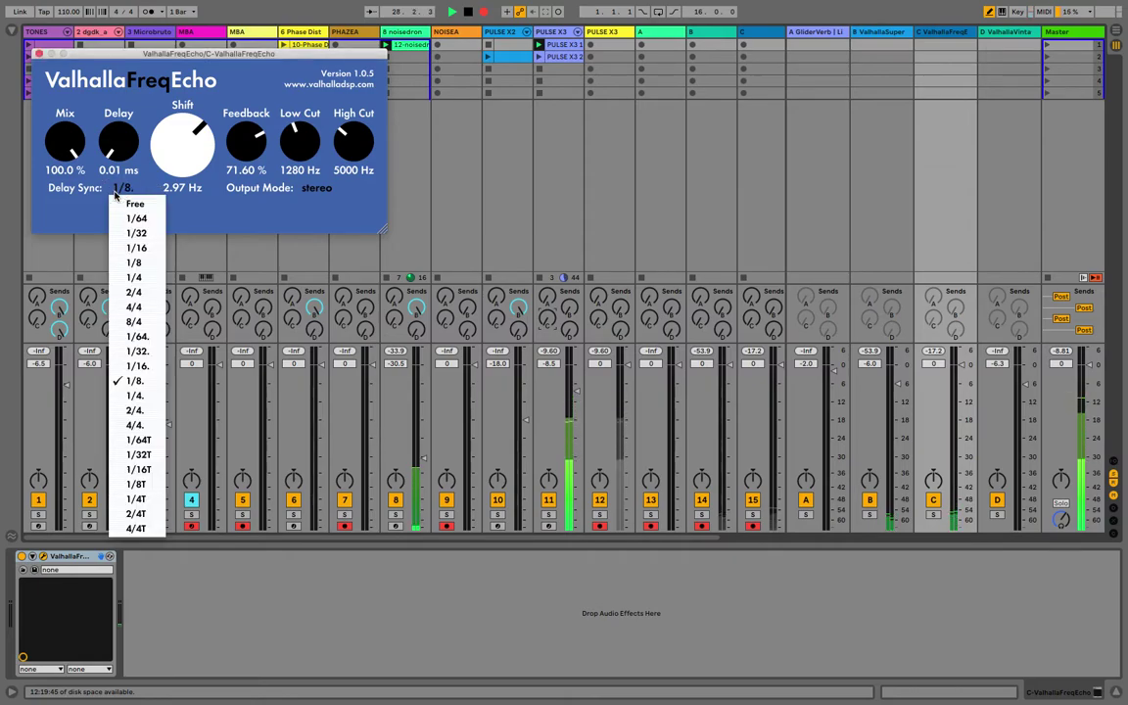
pyautogui.click(133, 395)
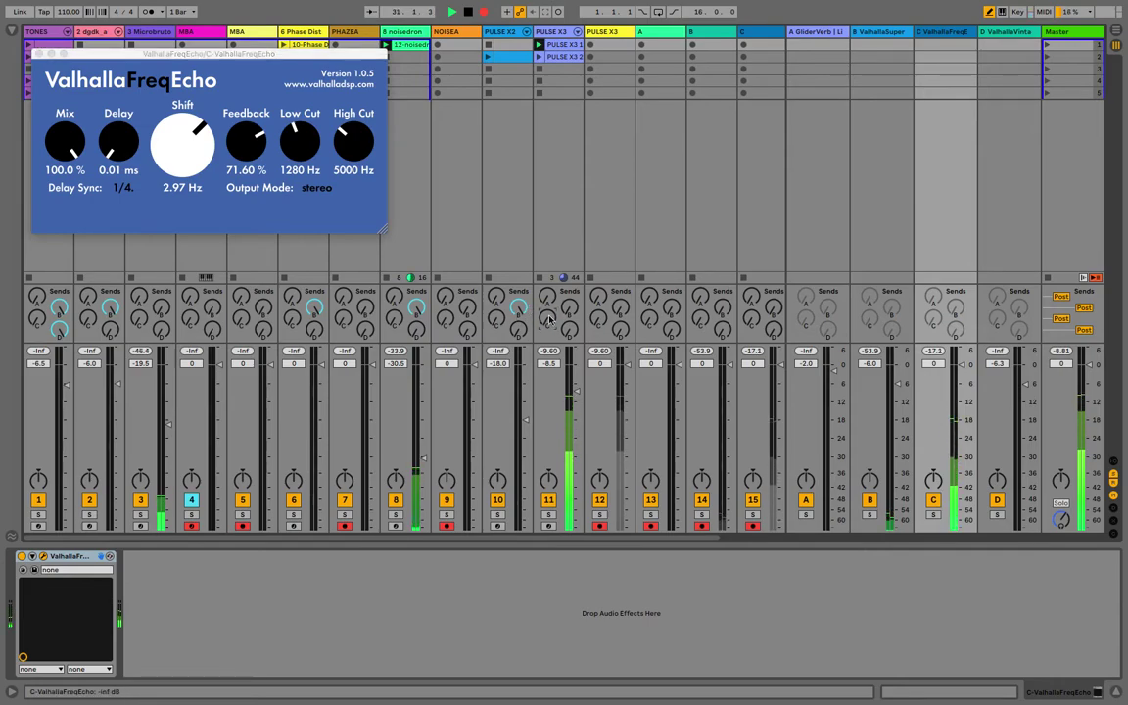
pyautogui.moveTo(174, 139); pyautogui.dragTo(178, 149)
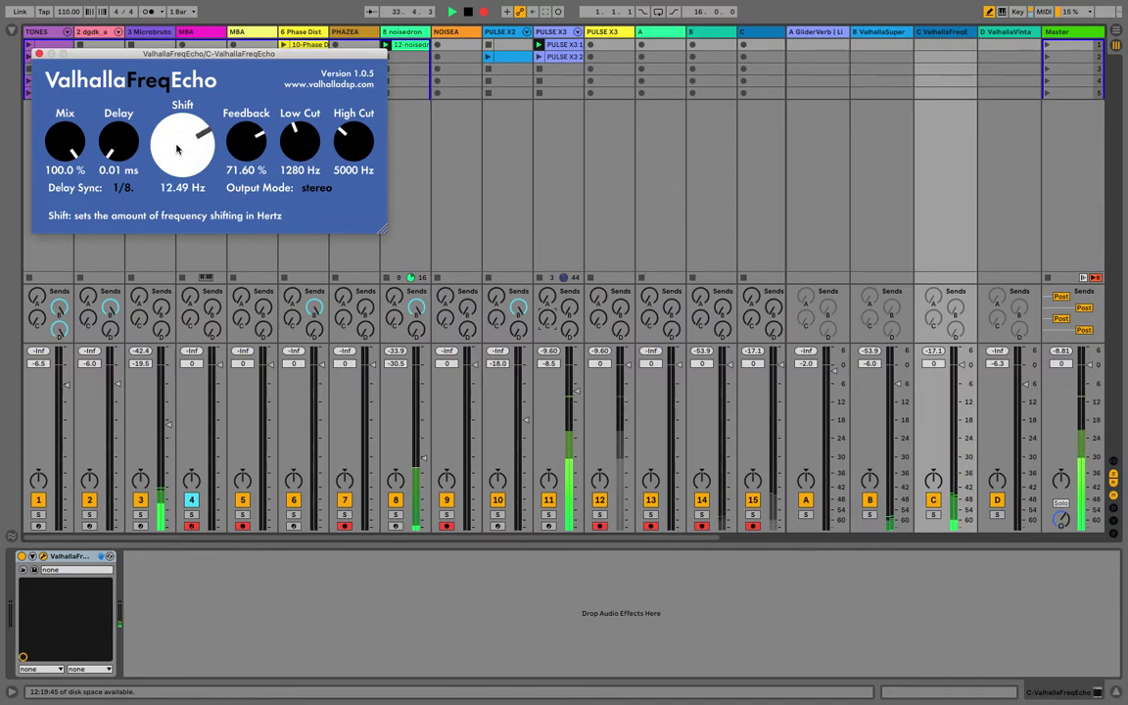
# - Ride sends D and C on the Microbruto track during the recording
pyautogui.click(162, 329)
pyautogui.moveTo(162, 329); pyautogui.dragTo(162, 307)
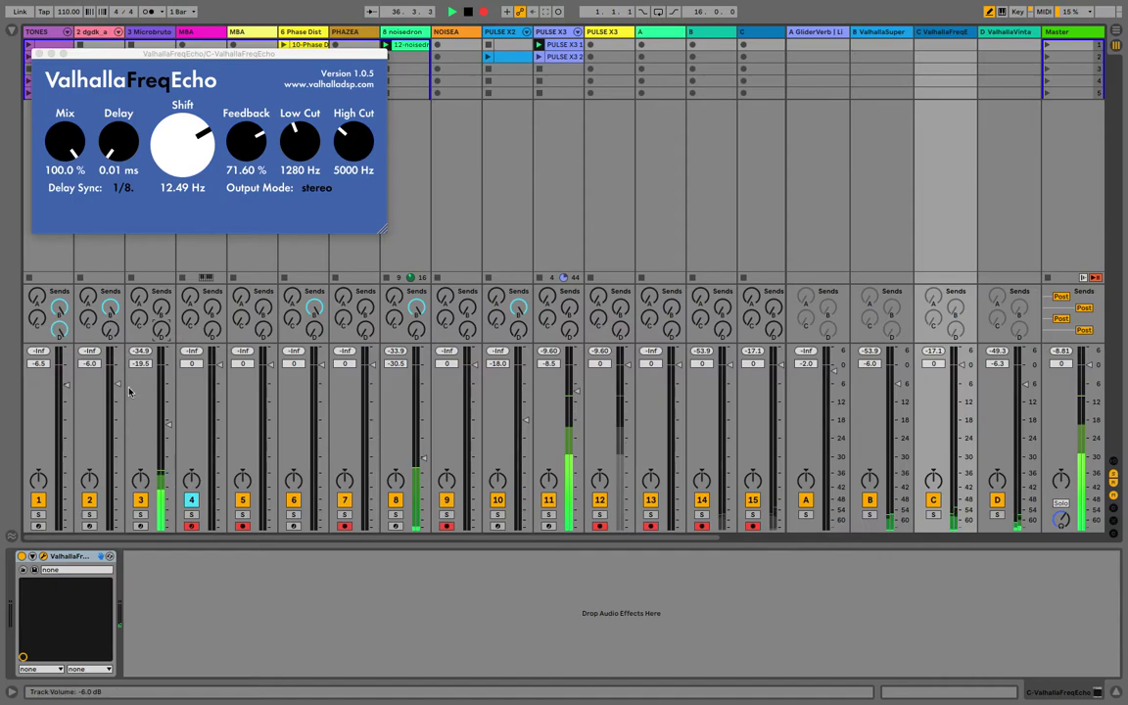
pyautogui.moveTo(138, 318)
pyautogui.mouseDown()
pyautogui.moveTo(138, 284)
pyautogui.moveTo(138, 323)
pyautogui.mouseUp()
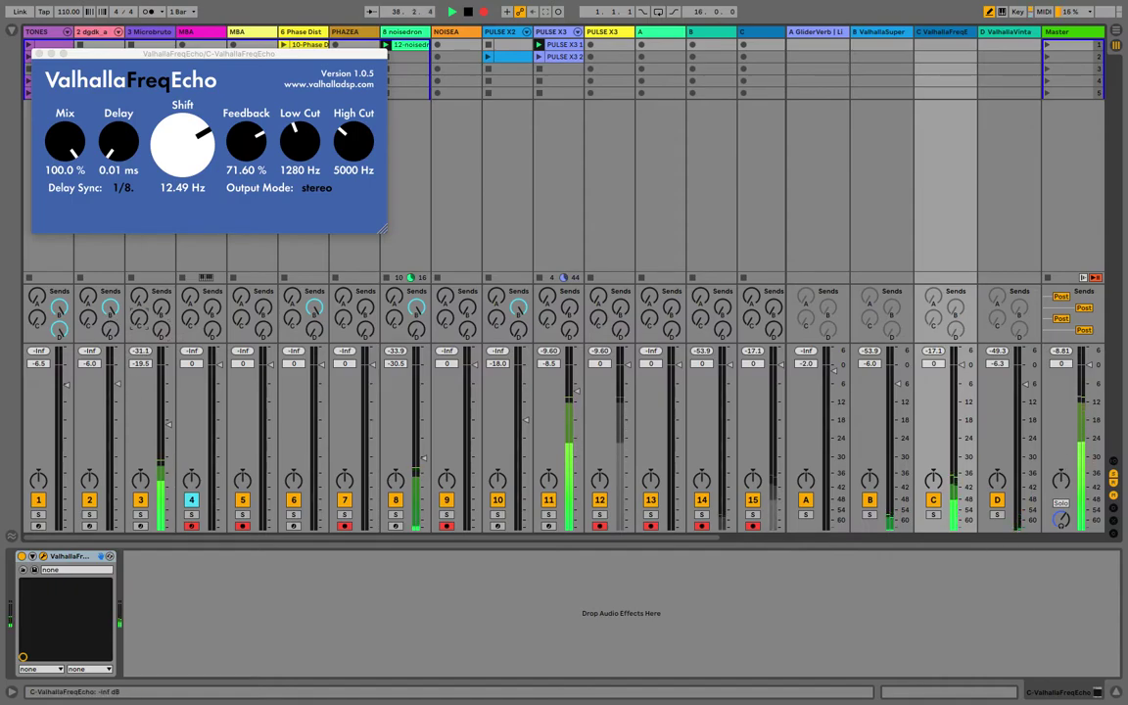
# - Set ValhallaFreqEcho to -11.28 Hz shift and 80.00 % feedback while riding send C on the Microbruto track
pyautogui.moveTo(159, 137); pyautogui.dragTo(167, 221)
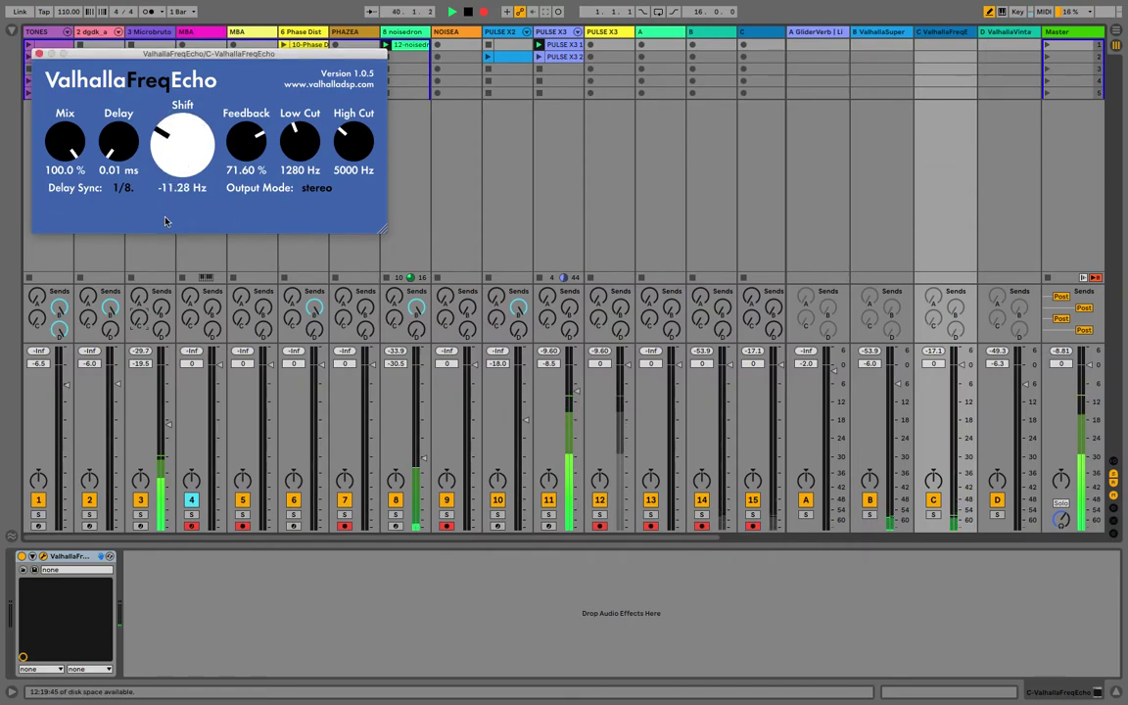
pyautogui.click(87, 319)
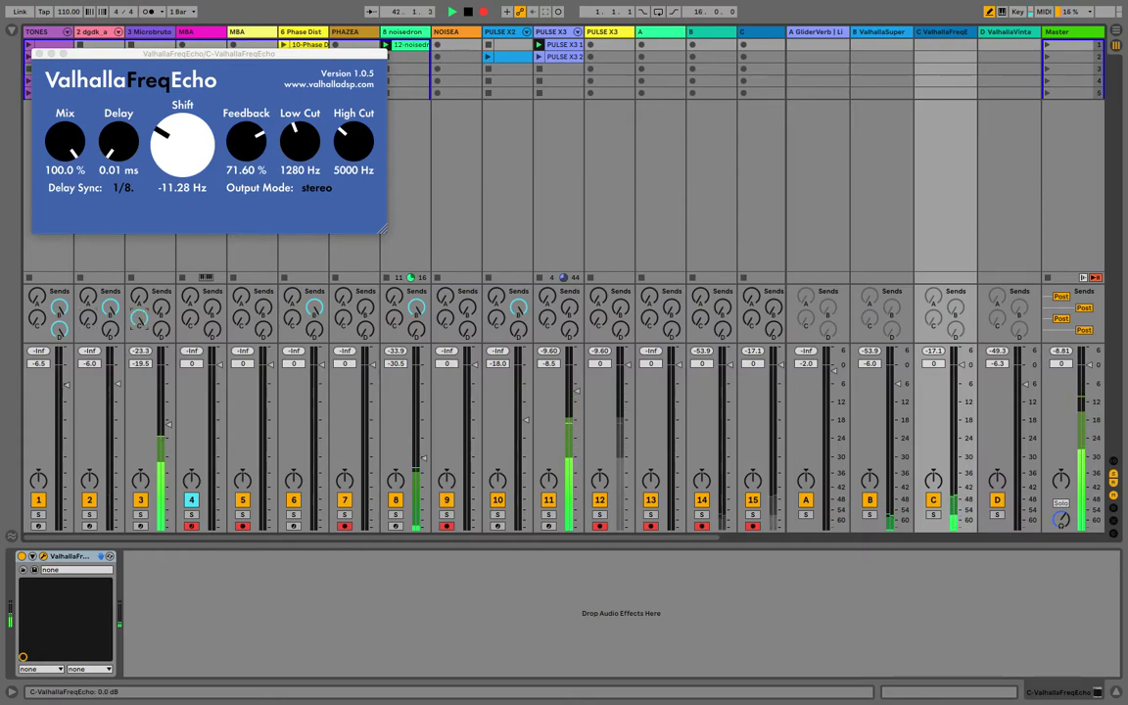
pyautogui.moveTo(135, 319); pyautogui.dragTo(135, 407)
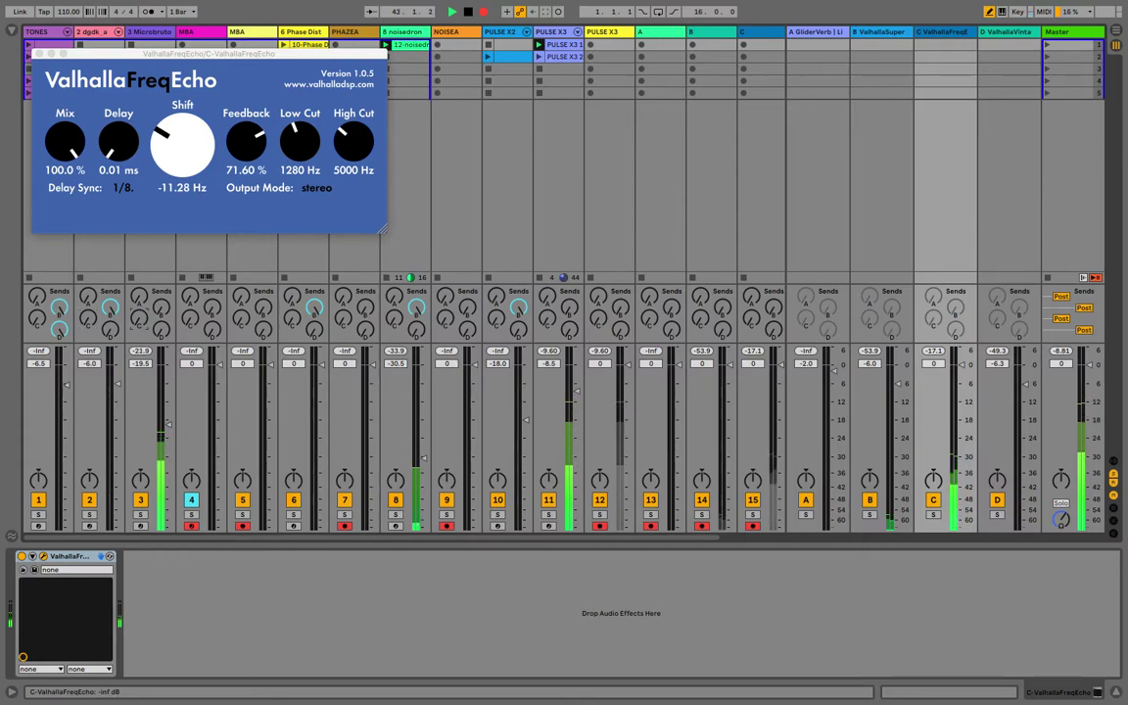
pyautogui.moveTo(237, 138); pyautogui.dragTo(236, 126)
pyautogui.click(139, 318)
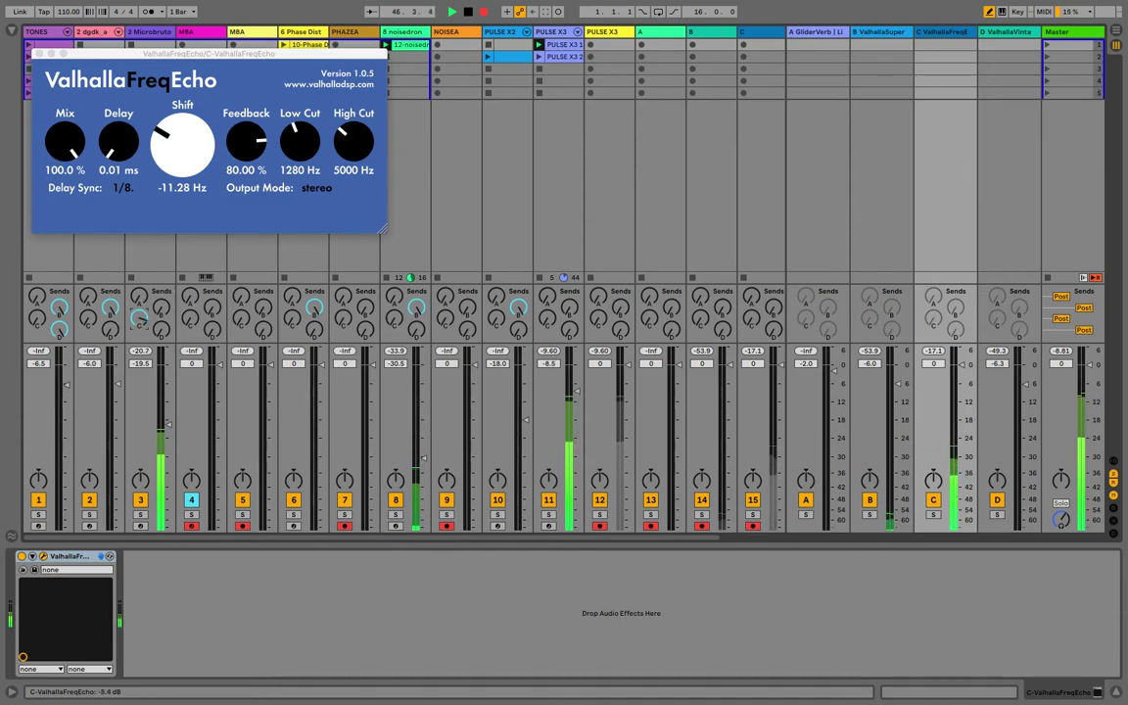
# - Show the mixer's routing section, then enable send D on return C and raise it to 0.0 dB
pyautogui.press('super+alt+i')
pyautogui.click(937, 265)
pyautogui.click(939, 266)
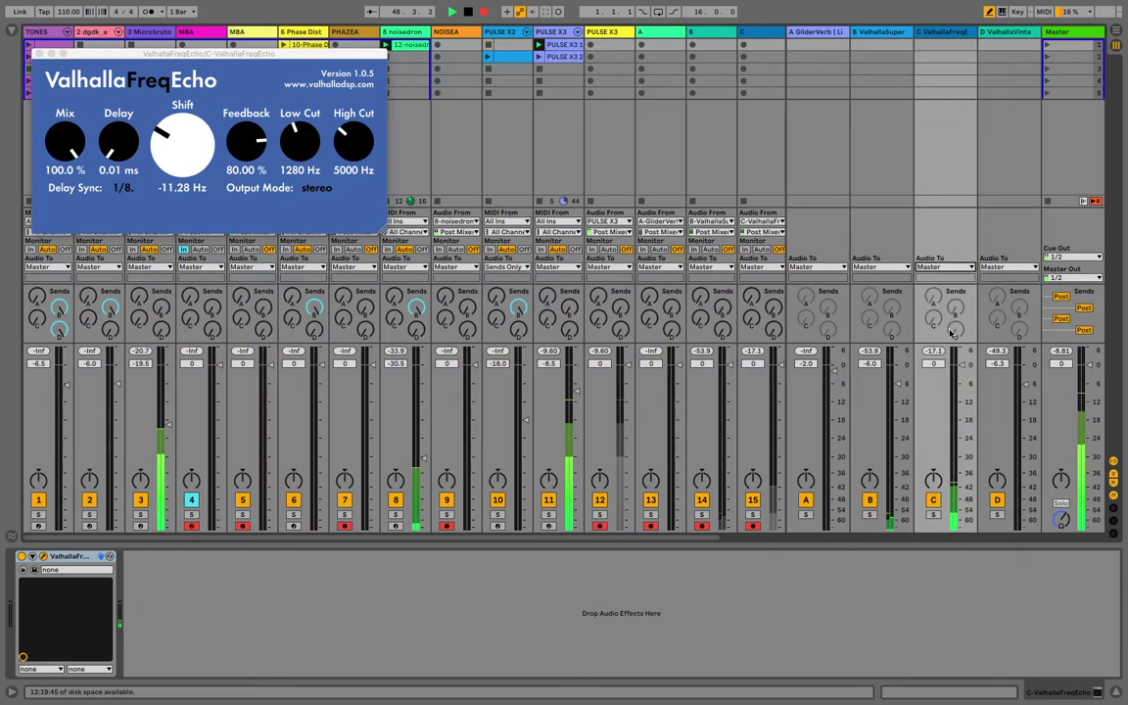
pyautogui.rightClick(950, 332)
pyautogui.click(955, 336)
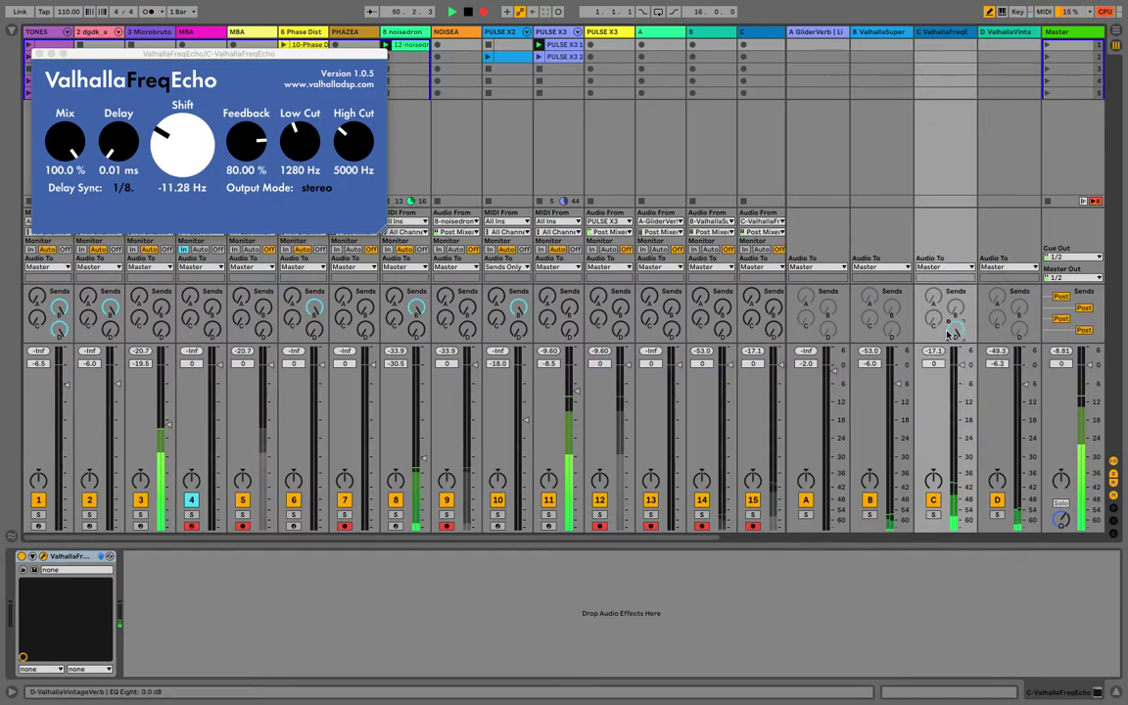
# - Lower ValhallaFreqEcho's feedback to 70.40 %, set return C's volume to -6.0 dB and close the plug-in window
pyautogui.moveTo(235, 142); pyautogui.dragTo(233, 157)
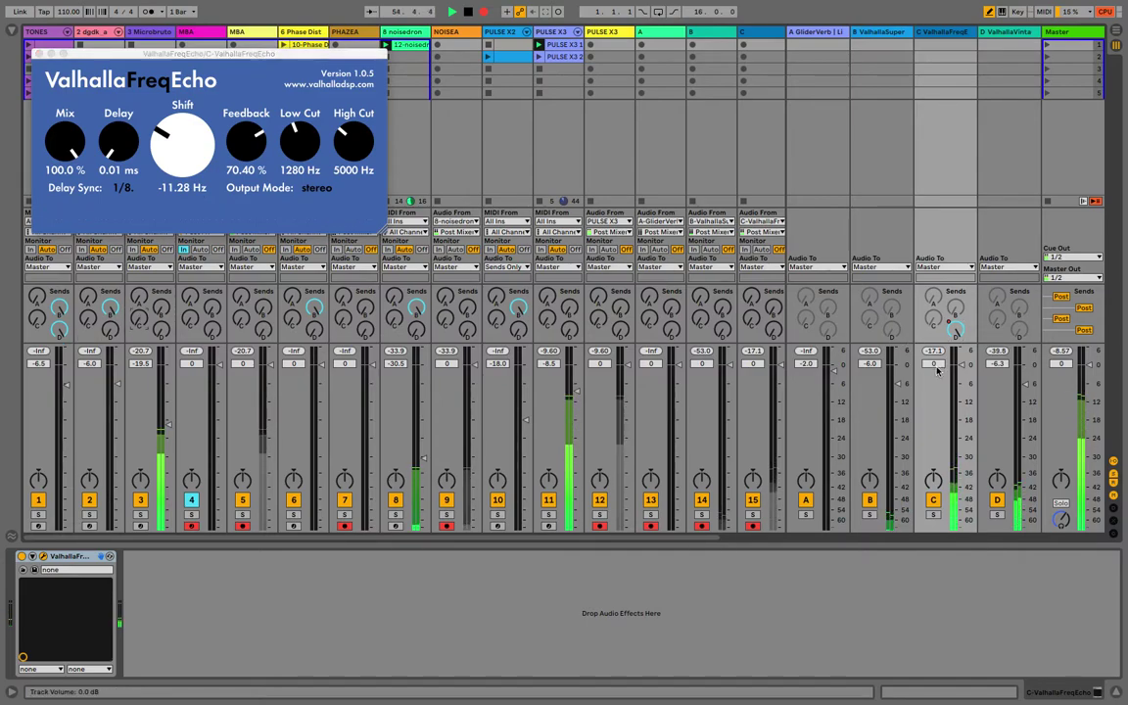
pyautogui.moveTo(962, 364); pyautogui.dragTo(961, 385)
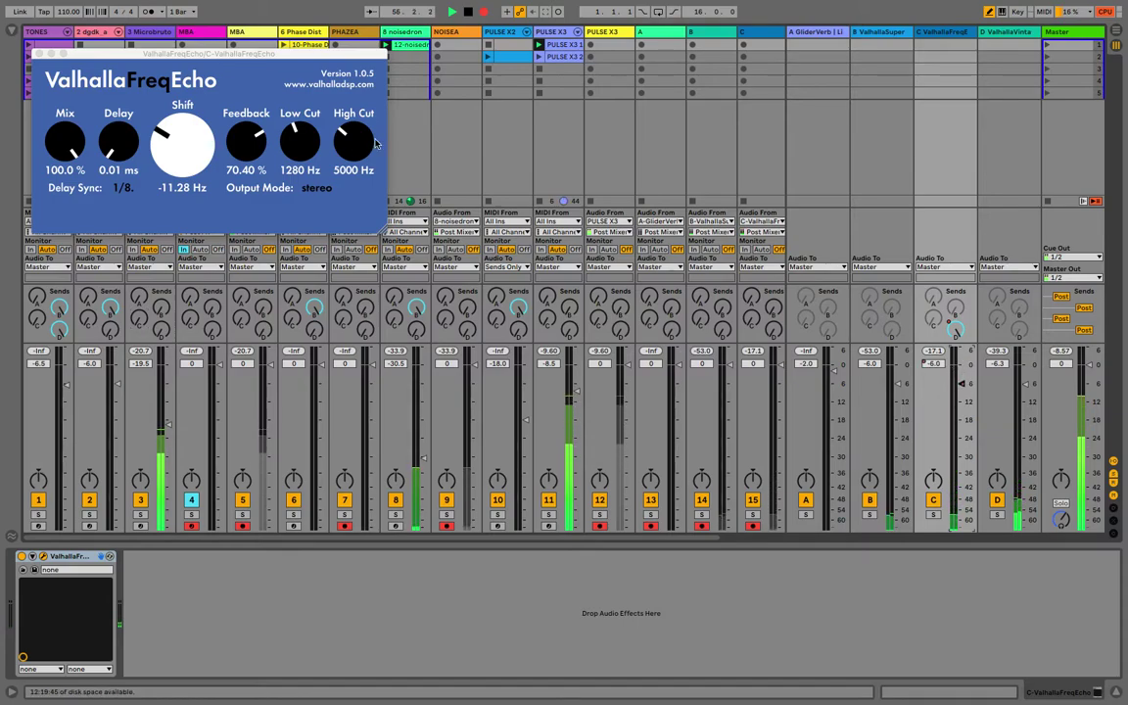
pyautogui.click(36, 52)
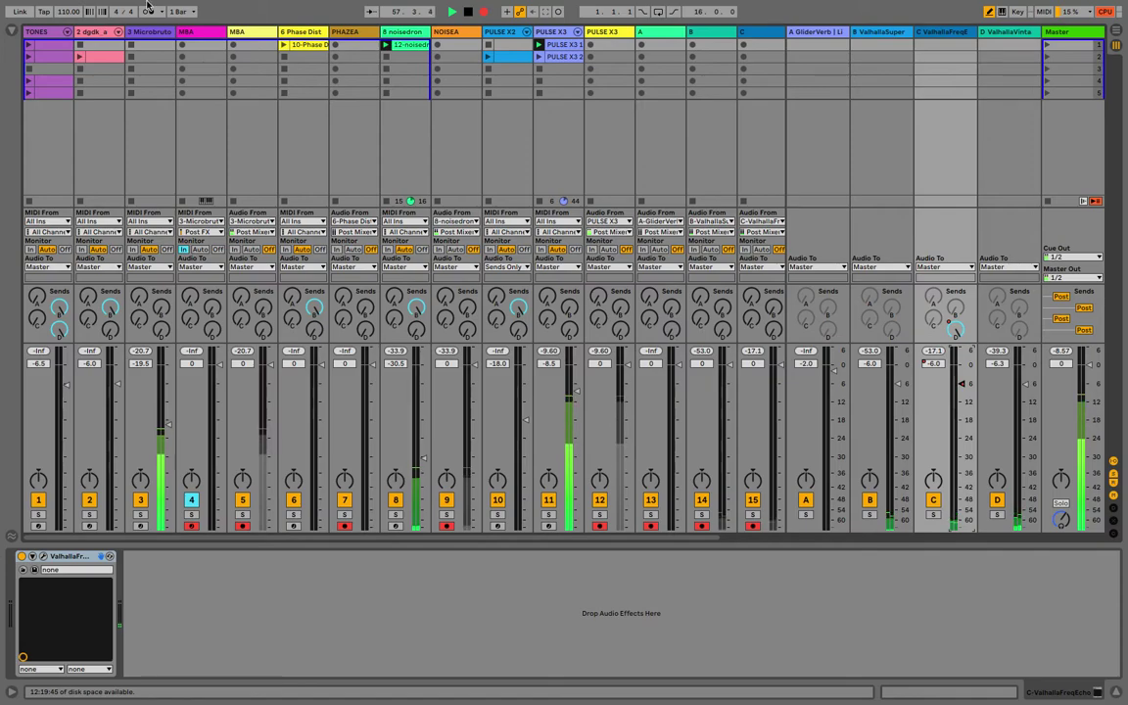
# - Launch the dgdk_a clip and perform on the Microbruto track, varying its Mono Sequencer's pitch loop length and raising send D
pyautogui.click(78, 57)
pyautogui.click(125, 32)
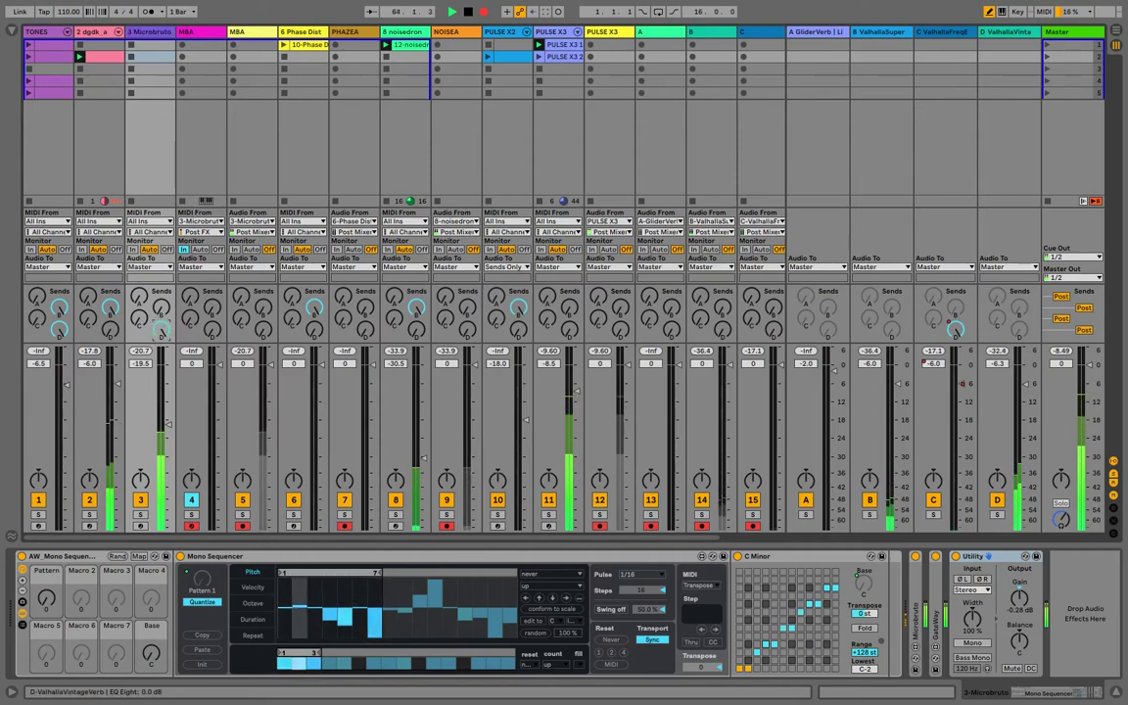
pyautogui.click(381, 573)
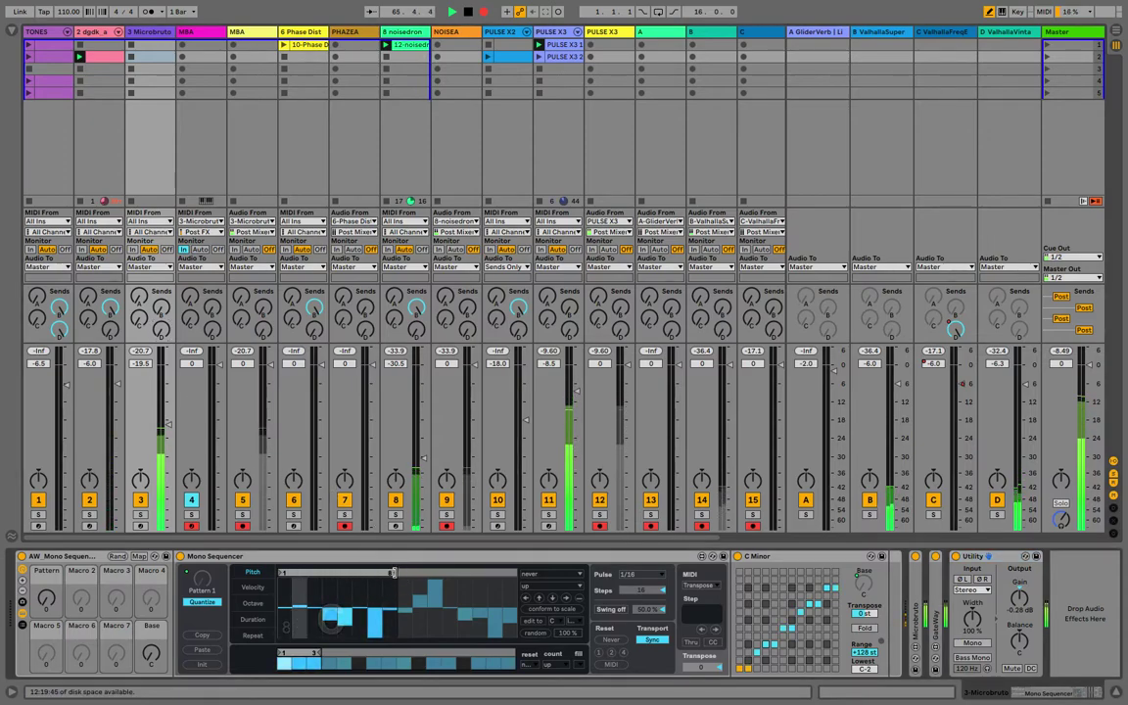
pyautogui.moveTo(374, 574); pyautogui.dragTo(407, 577)
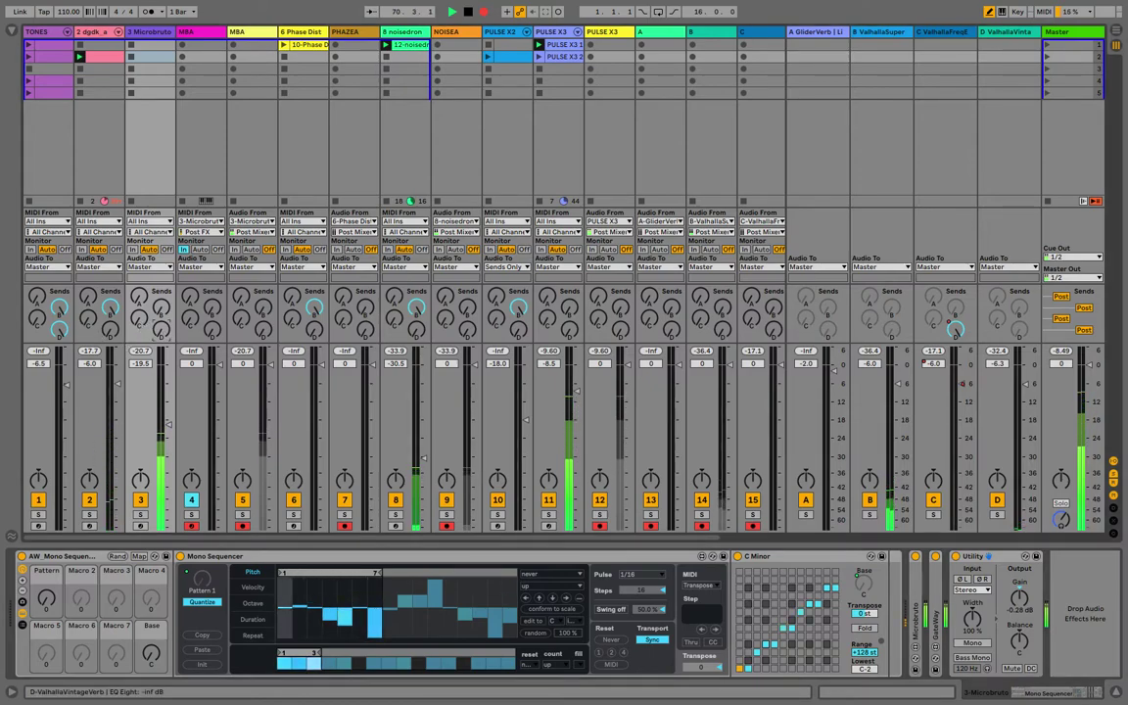
pyautogui.moveTo(157, 331); pyautogui.dragTo(161, 290)
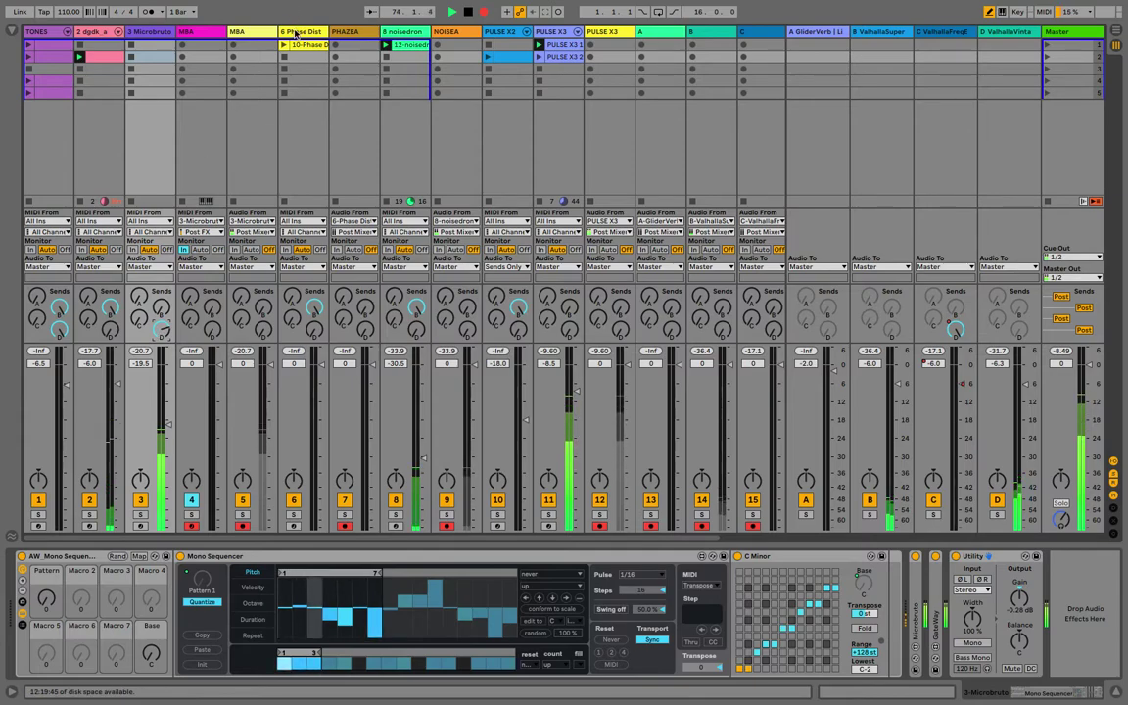
# - Delete the AW_Mono Sequencer rack from the Phase Dist track and add a Utility after the Phase Distortion Synth
pyautogui.click(283, 364)
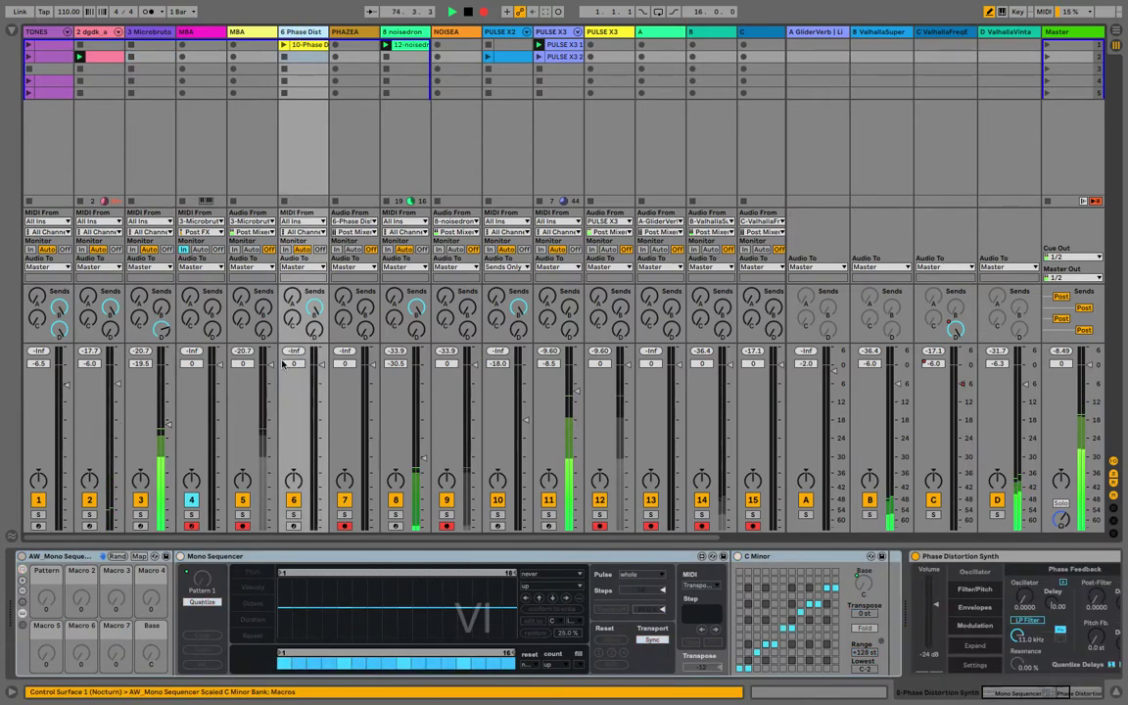
pyautogui.click(57, 555)
pyautogui.press('Delete')
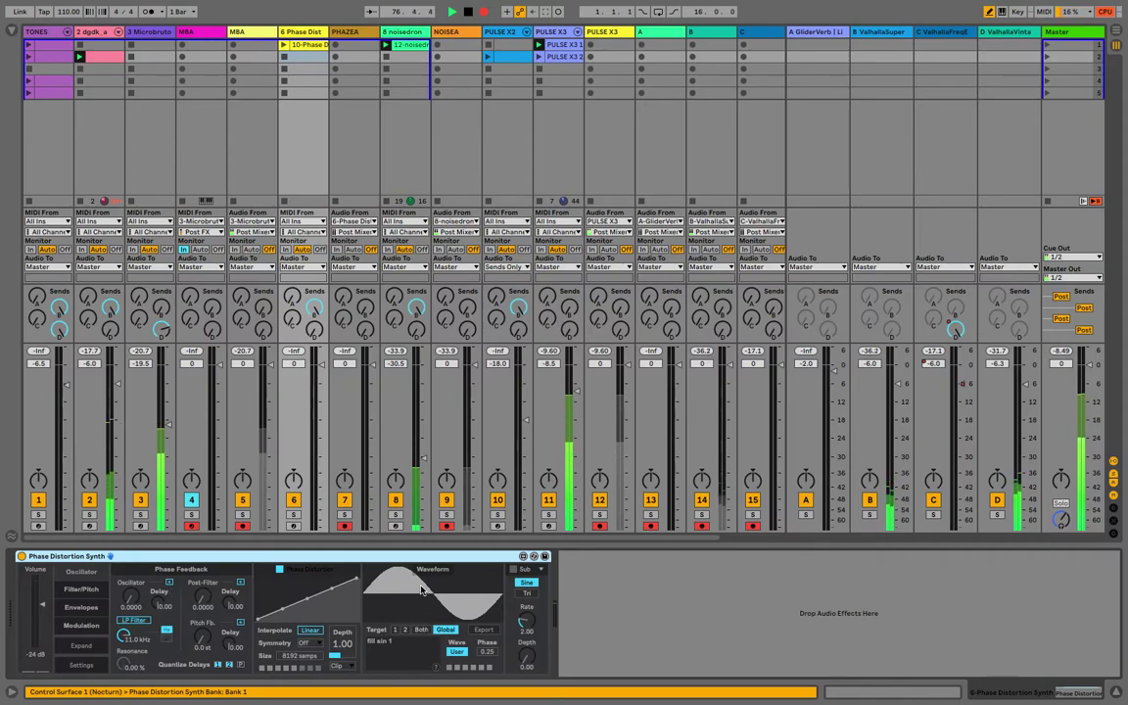
pyautogui.click(9, 35)
pyautogui.moveTo(144, 214); pyautogui.dragTo(592, 624)
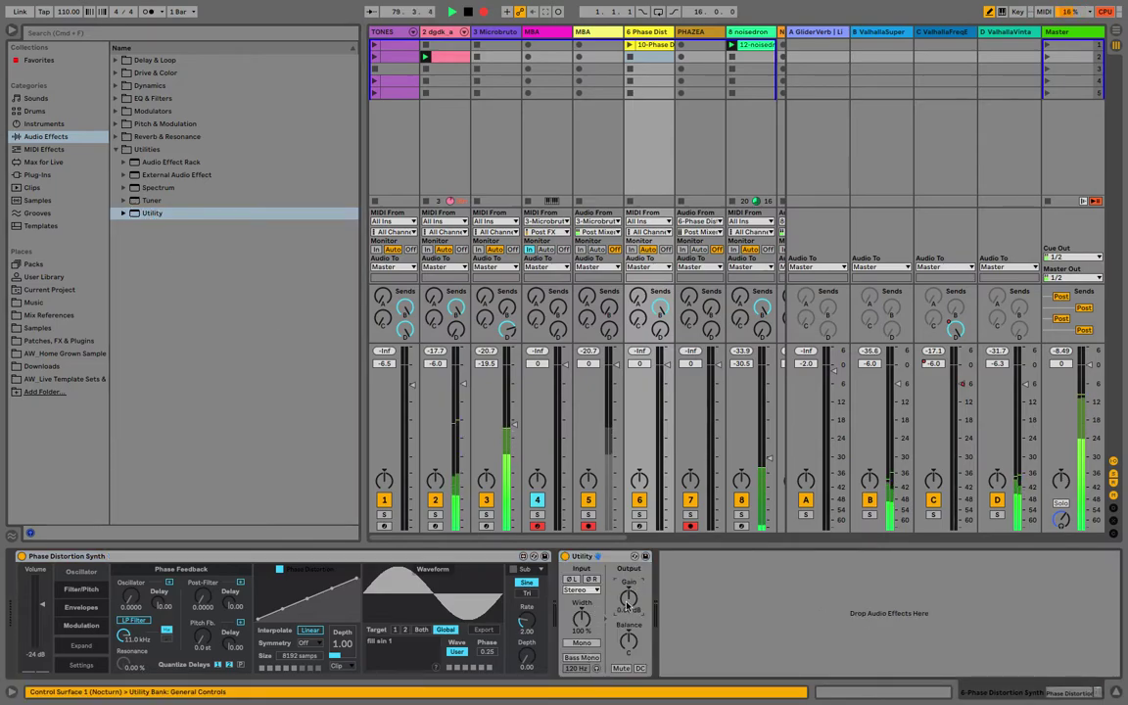
# - Map the Phase Dist track's Utility gain to MIDI control CC 3 and limit the mapping's maximum to 0 dB
pyautogui.hotkey('ctrl', 'm')
pyautogui.click(628, 597)
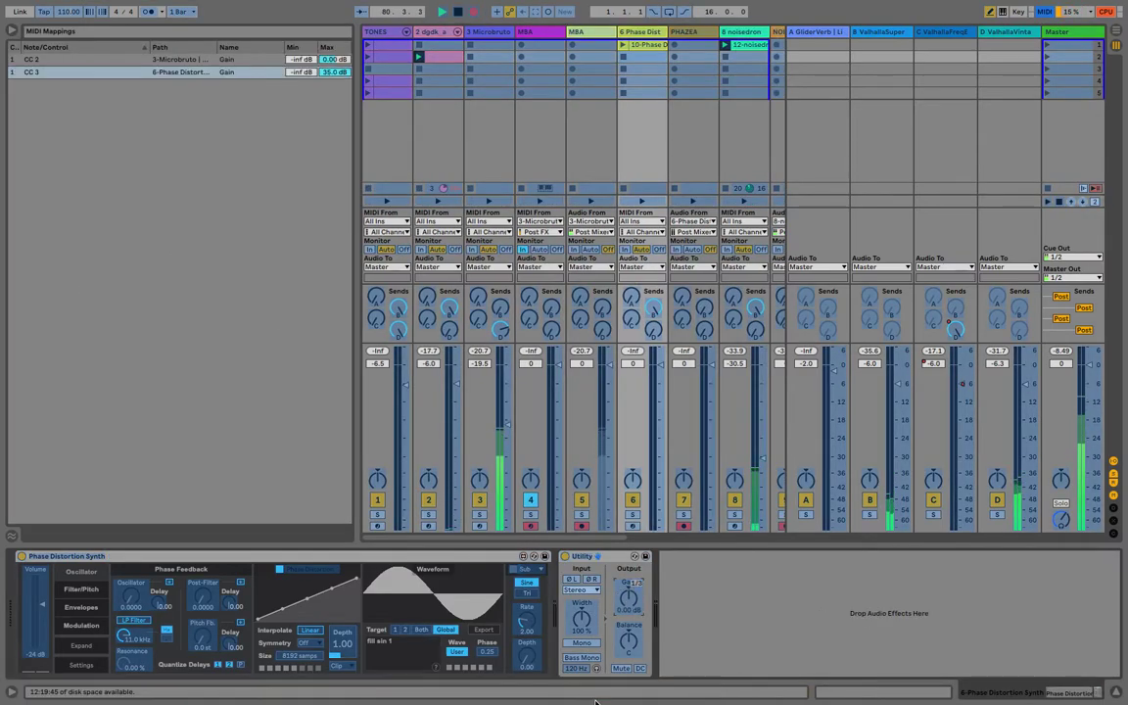
pyautogui.hotkey('ctrl', 'm')
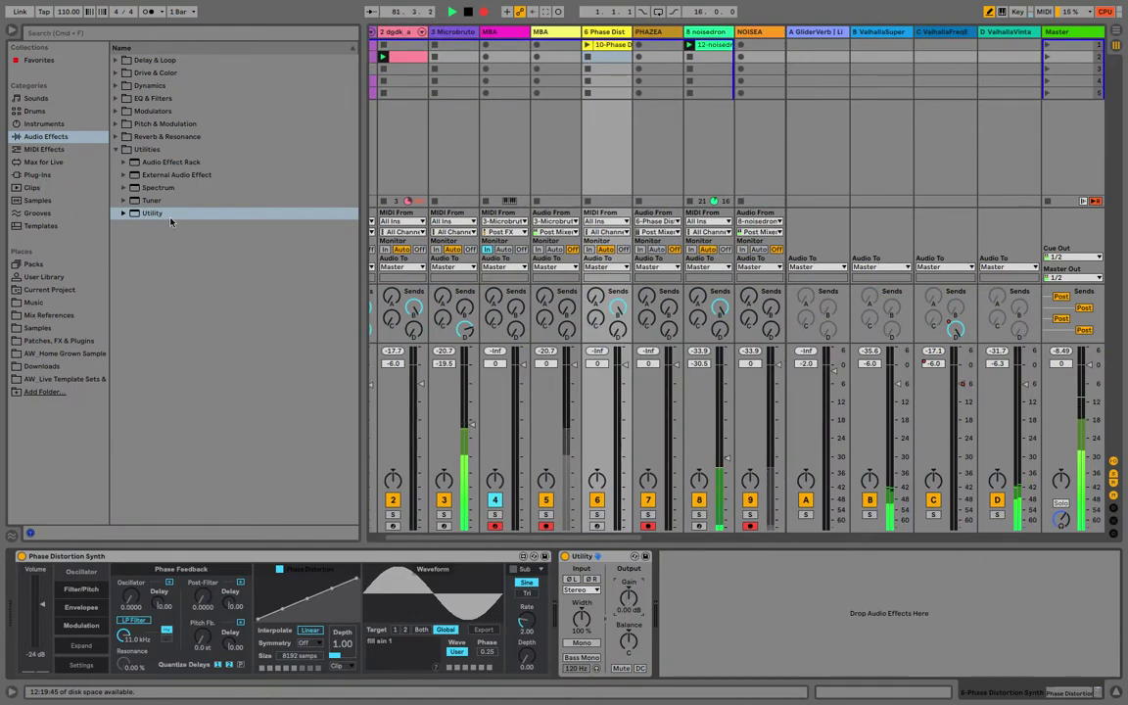
pyautogui.hotkey('ctrl', 'm')
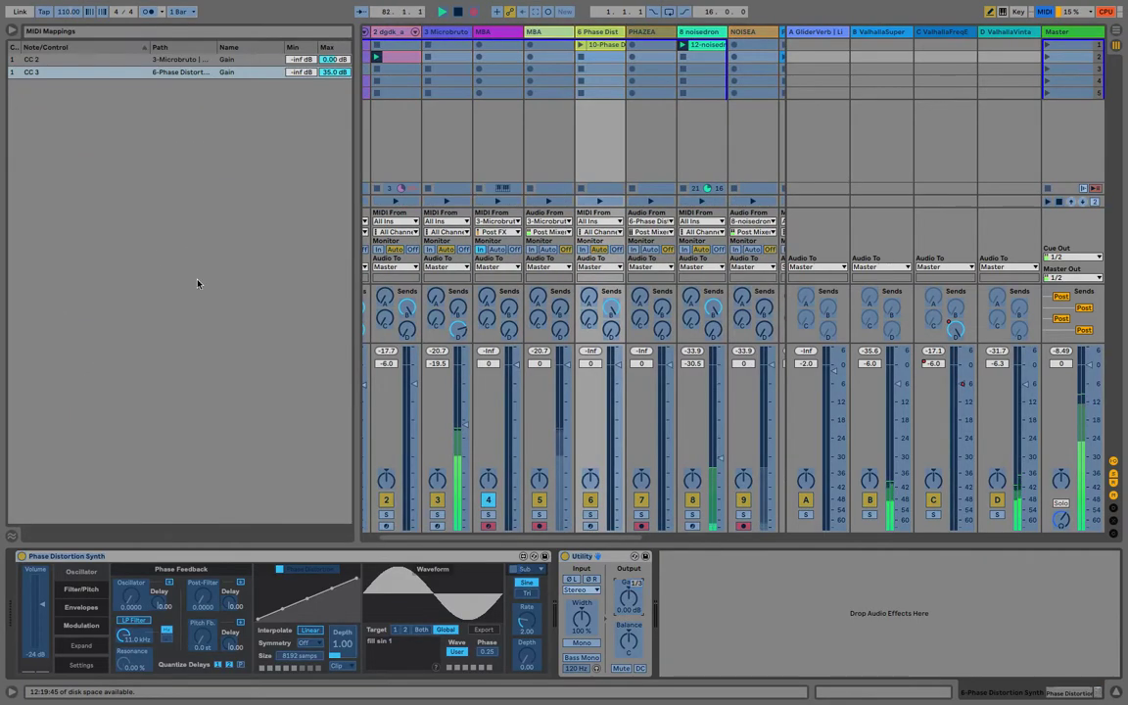
pyautogui.click(324, 74)
pyautogui.write('0')
pyautogui.press('Return')
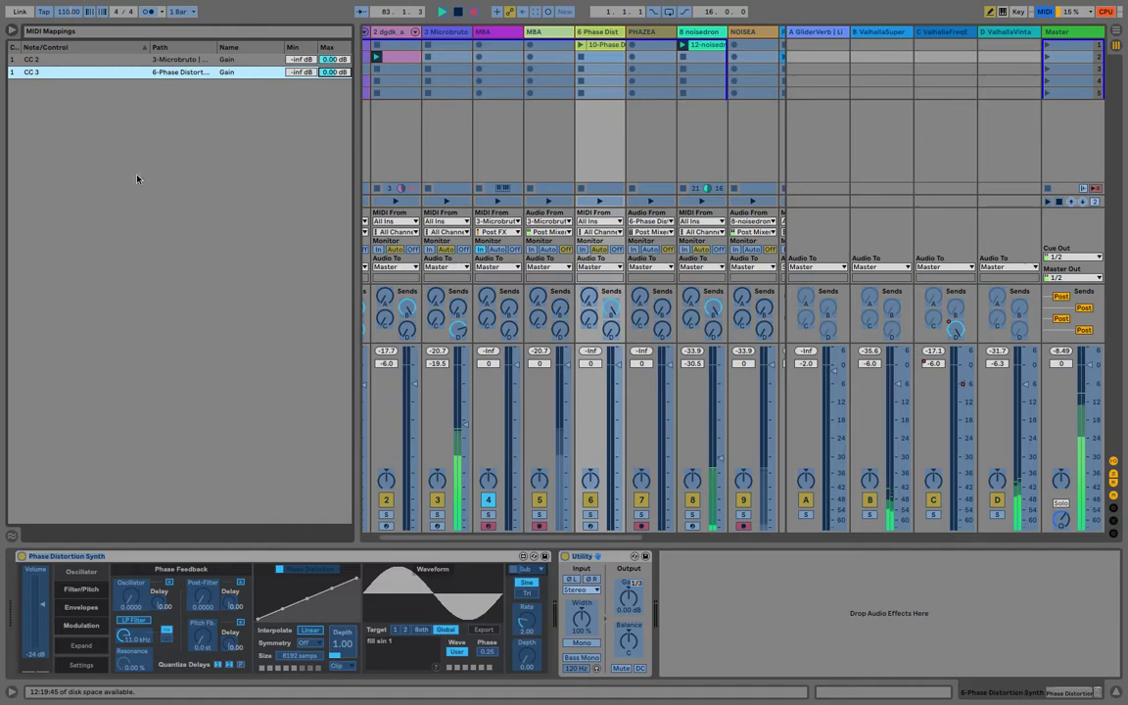
pyautogui.click(11, 32)
pyautogui.hotkey('ctrl', 'm')
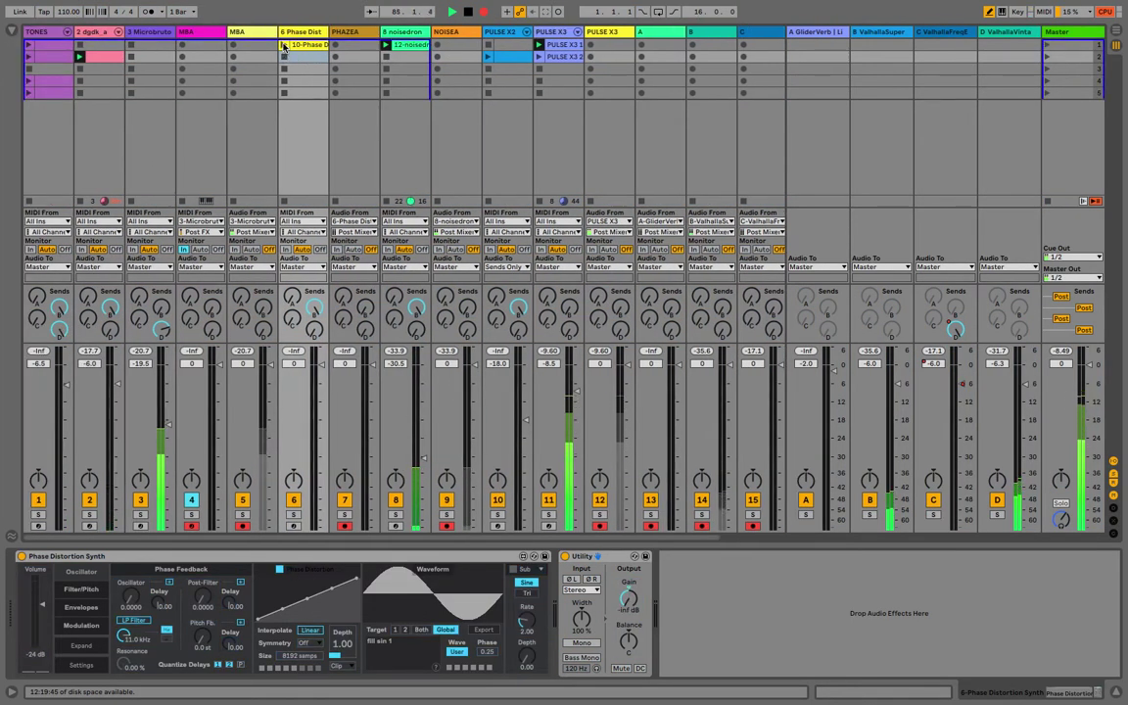
# - Launch the Phase Dist and PULSE X2 clips, the TONES clips in slots 5 and 4, and the PULSE X3 2 clip
pyautogui.click(284, 46)
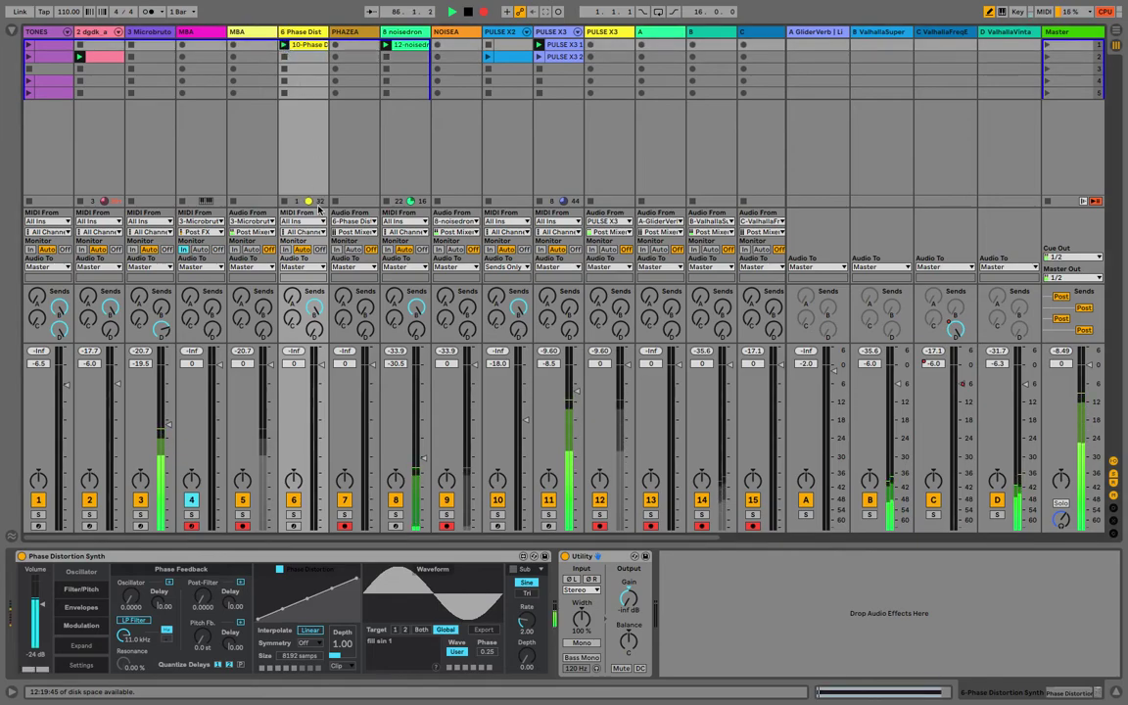
pyautogui.click(488, 59)
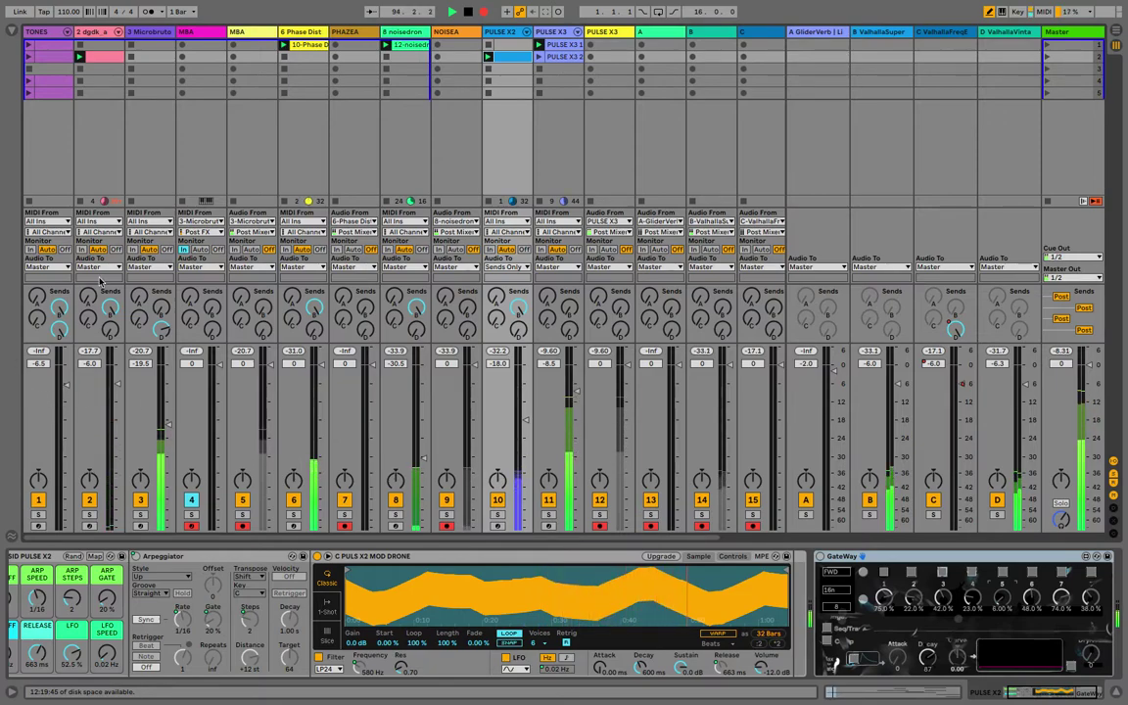
pyautogui.click(28, 95)
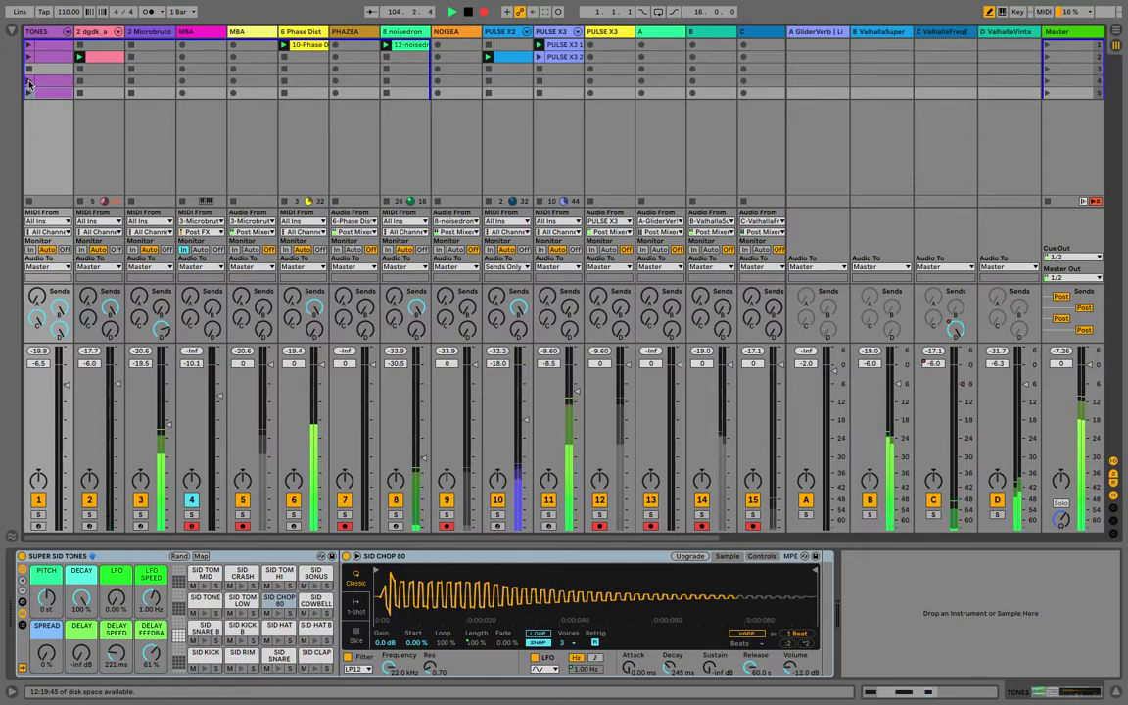
pyautogui.click(29, 85)
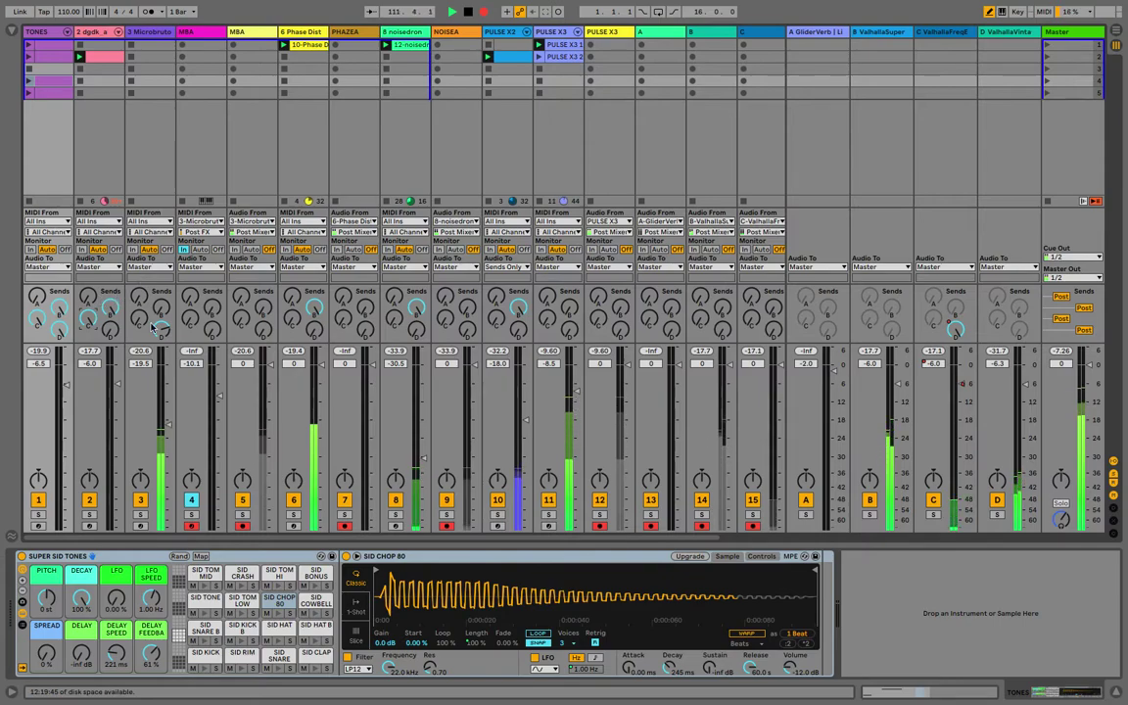
pyautogui.click(538, 58)
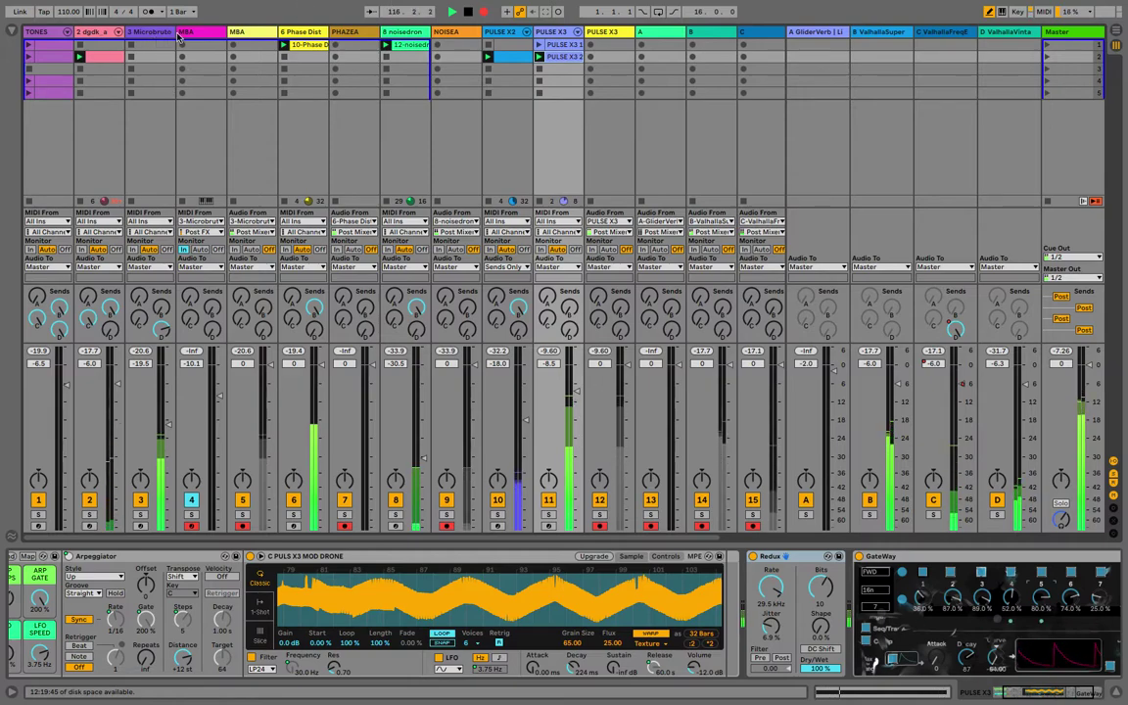
# - Ride sends C and D on the Microbruto track and swell send A on the PULSE X2 track up and back down
pyautogui.click(149, 31)
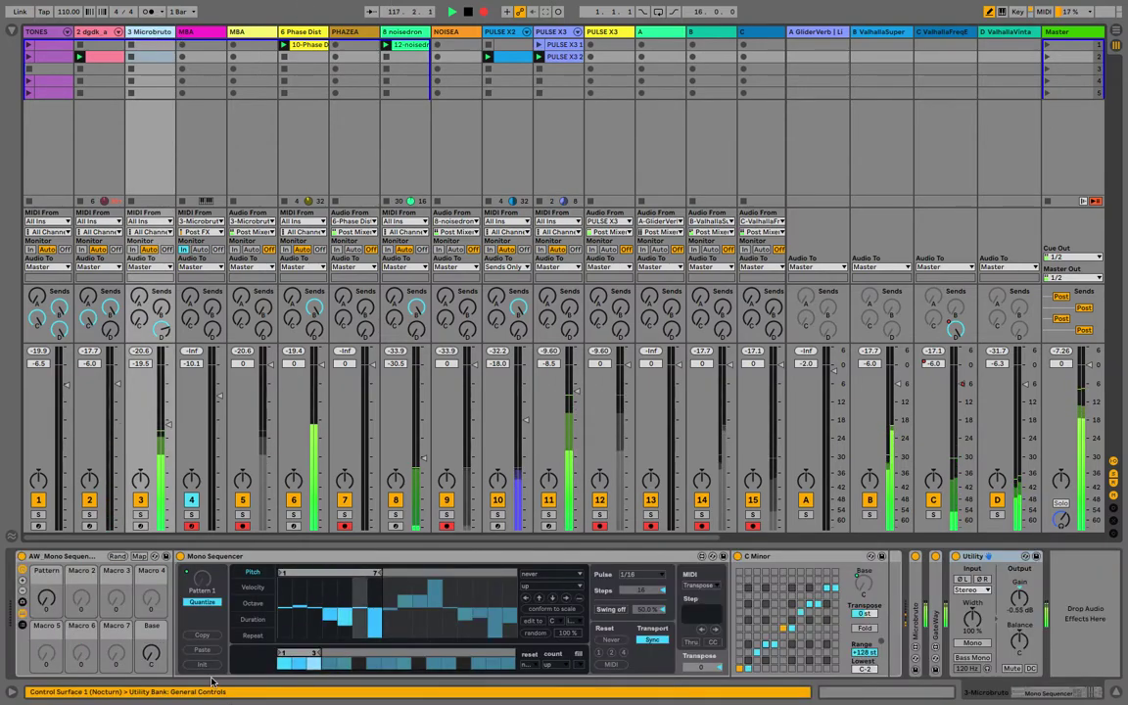
pyautogui.click(139, 319)
pyautogui.moveTo(139, 319); pyautogui.dragTo(162, 327)
pyautogui.click(161, 330)
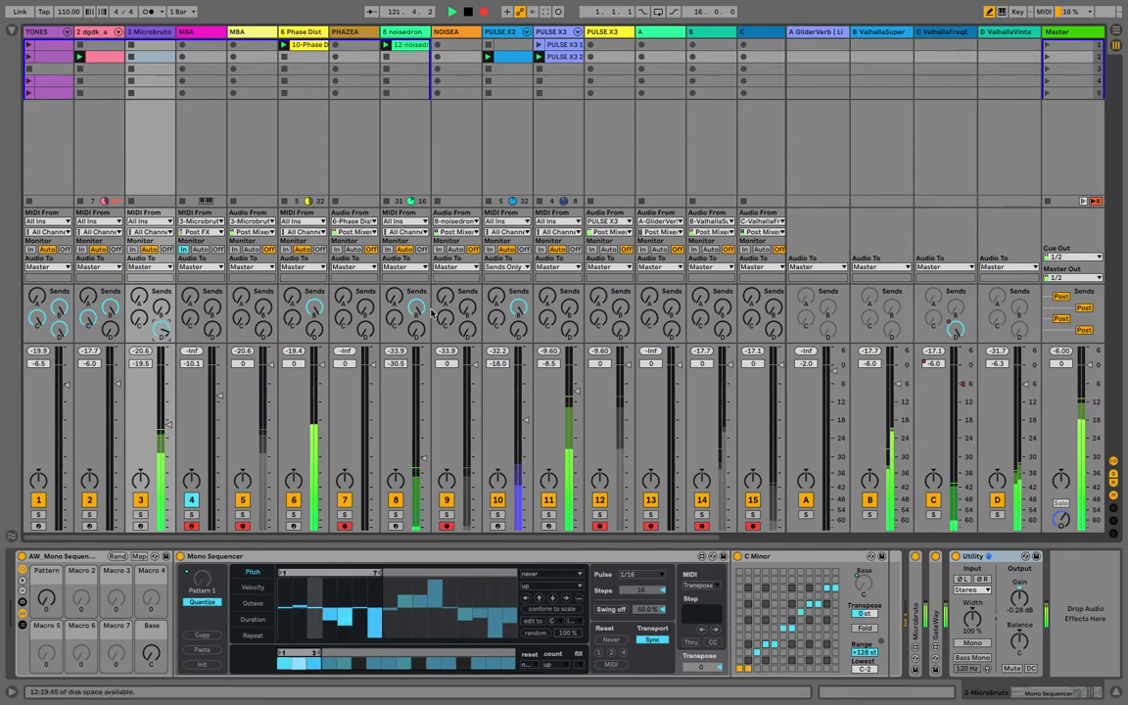
pyautogui.moveTo(497, 297); pyautogui.dragTo(498, 274)
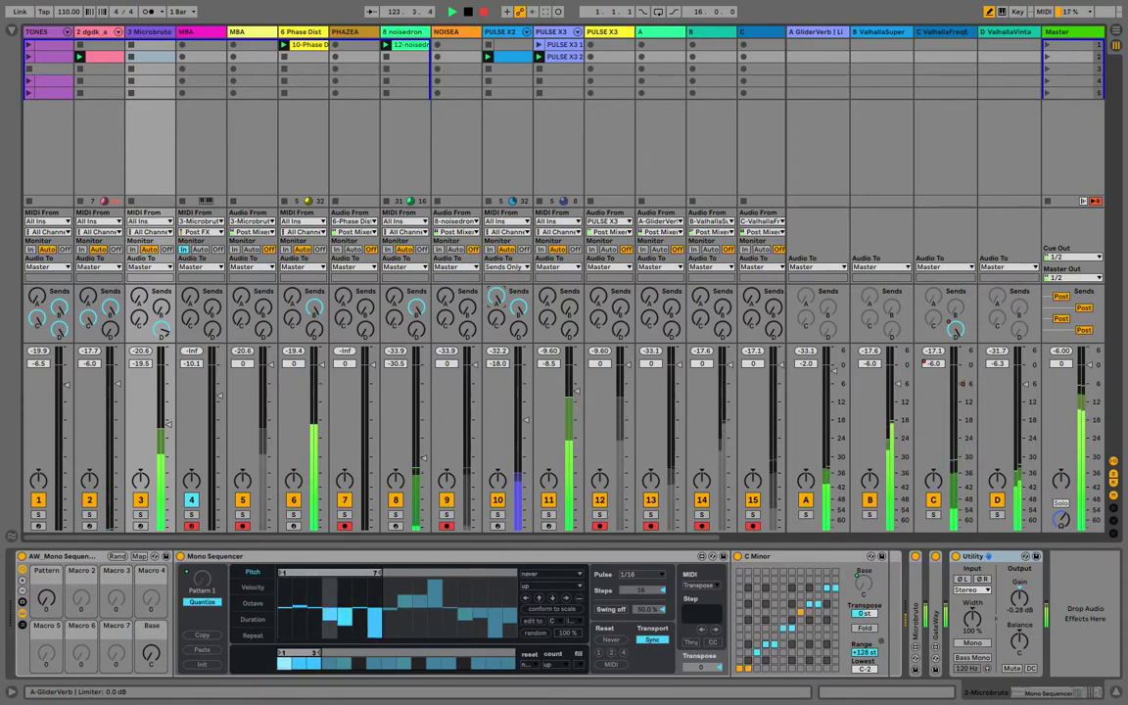
pyautogui.moveTo(497, 297); pyautogui.dragTo(497, 323)
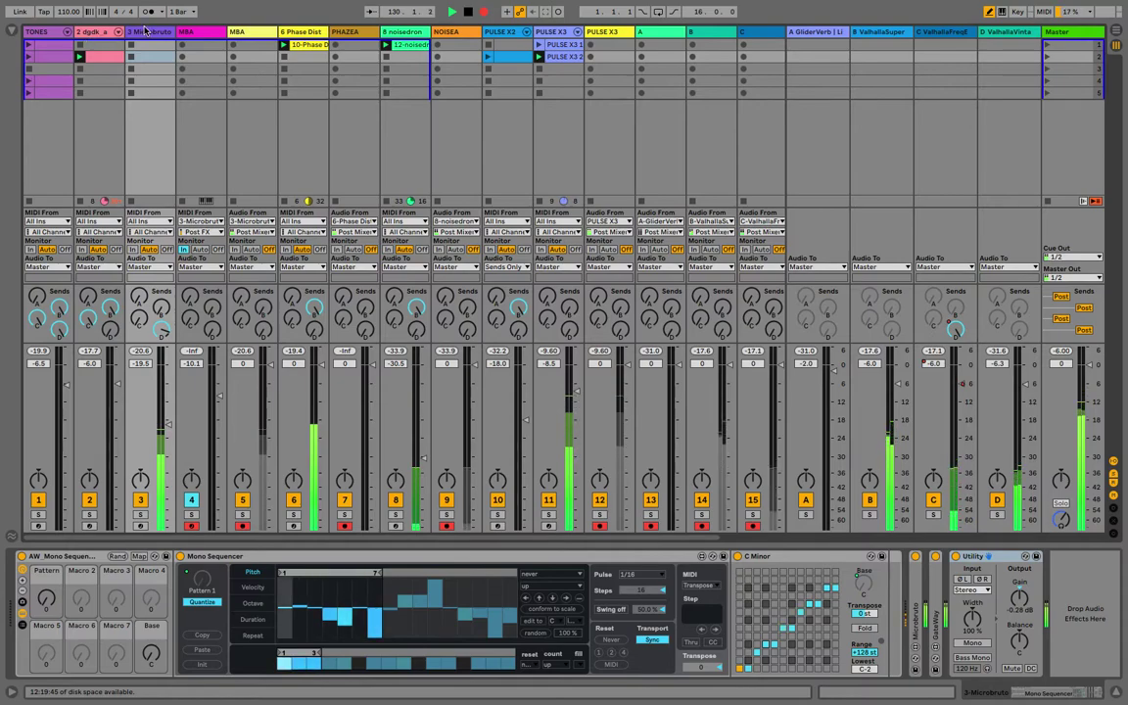
# - Extend the Microbruto sequencer's pitch loop to nine steps and launch the TONES clip in slot 4
pyautogui.moveTo(380, 574); pyautogui.dragTo(408, 574)
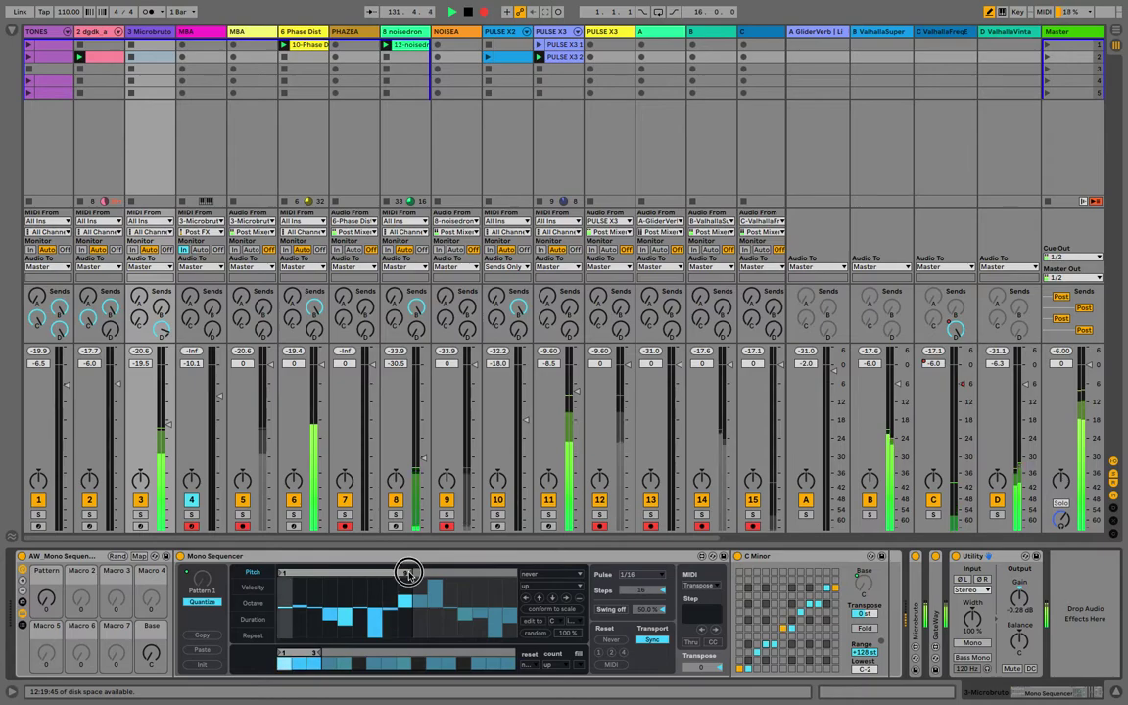
pyautogui.click(29, 82)
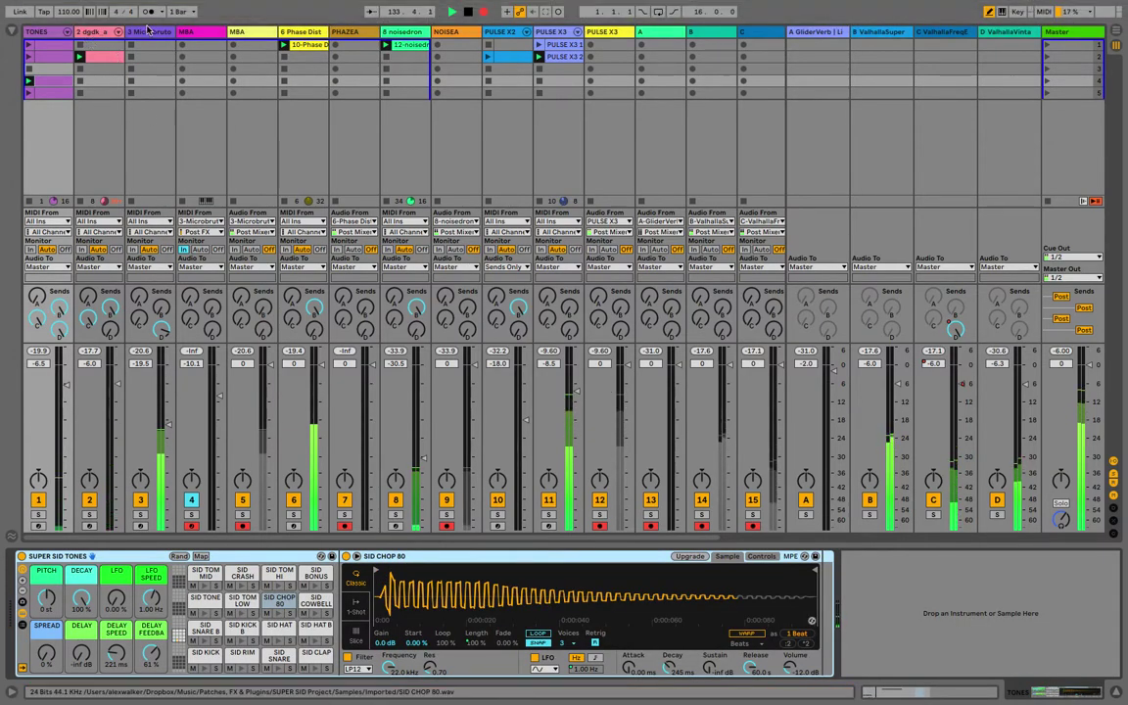
# - Shorten the Microbruto sequencer's pitch loop to seven steps
pyautogui.click(104, 32)
pyautogui.click(147, 32)
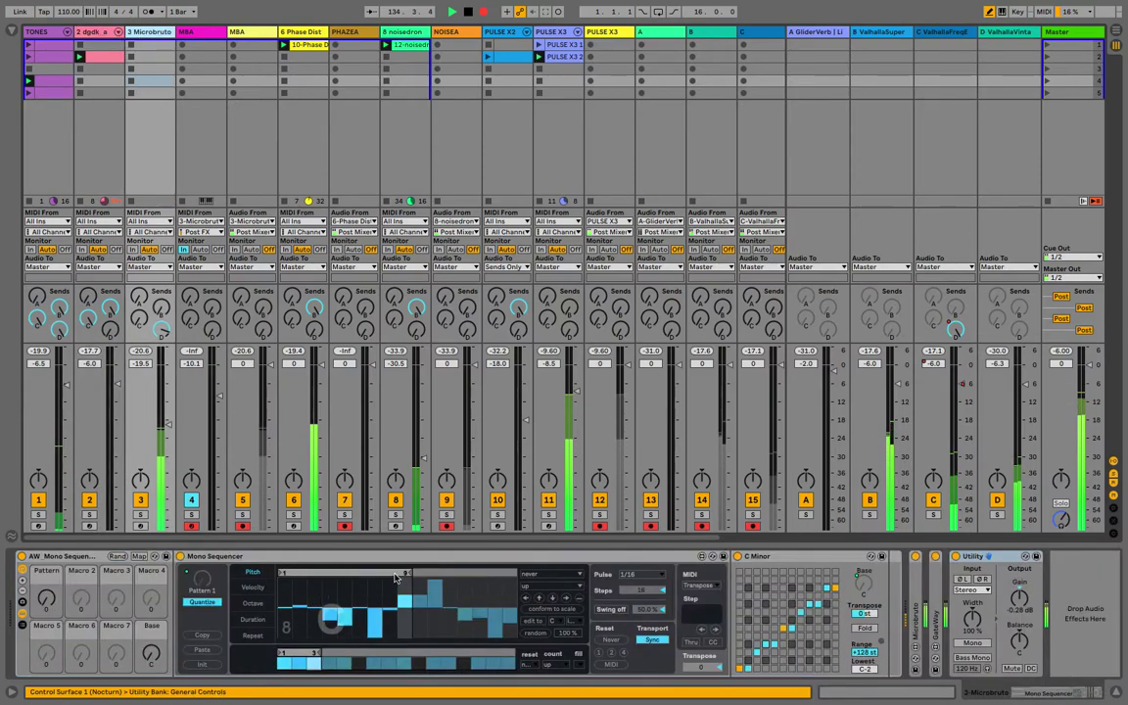
pyautogui.moveTo(410, 573); pyautogui.dragTo(384, 570)
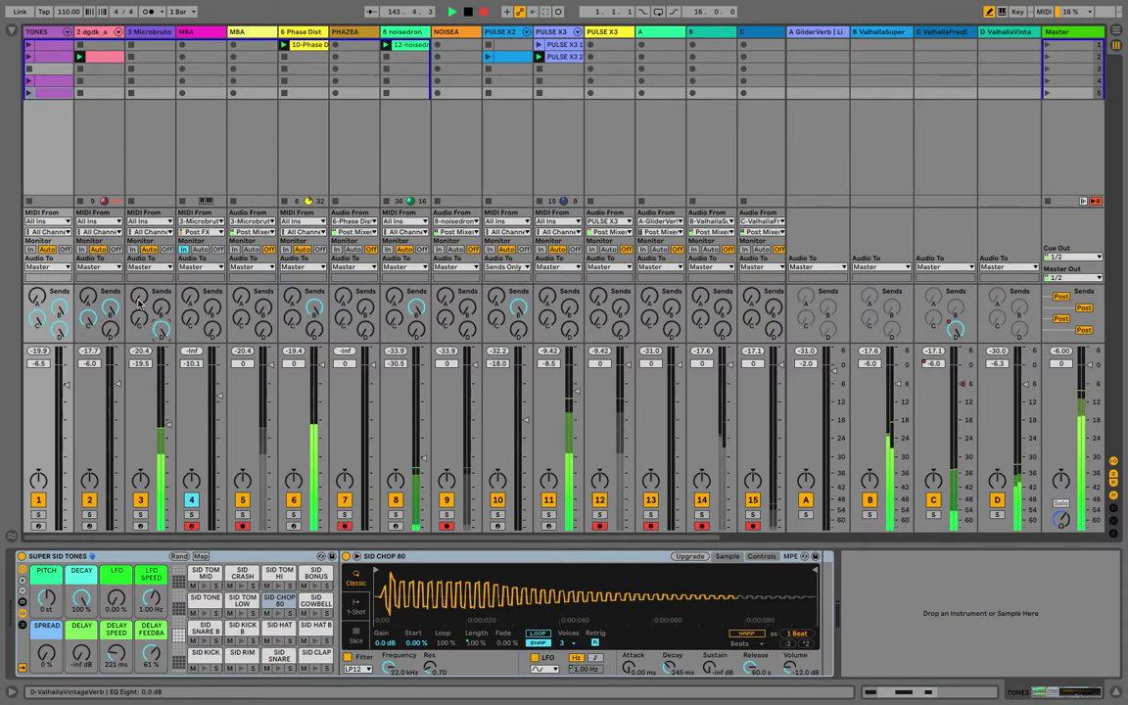
# - In the Microbruto sequencer's octave lane, set step 2 to 2 and extend the loop to three steps
pyautogui.click(140, 33)
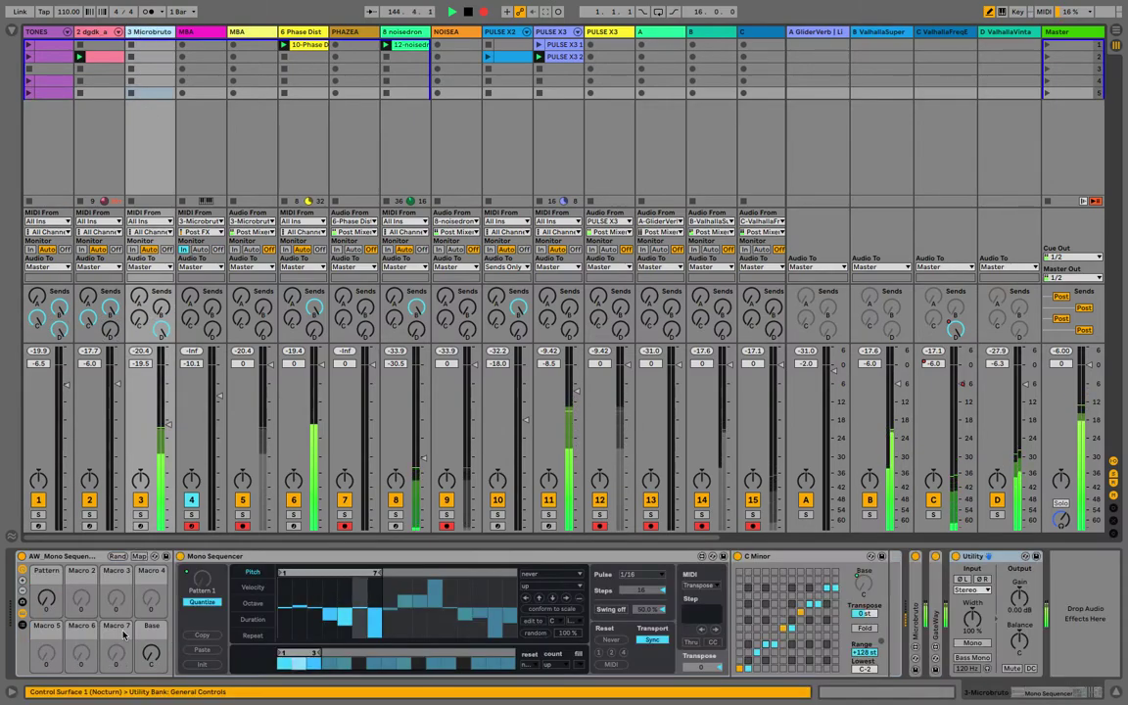
pyautogui.click(251, 603)
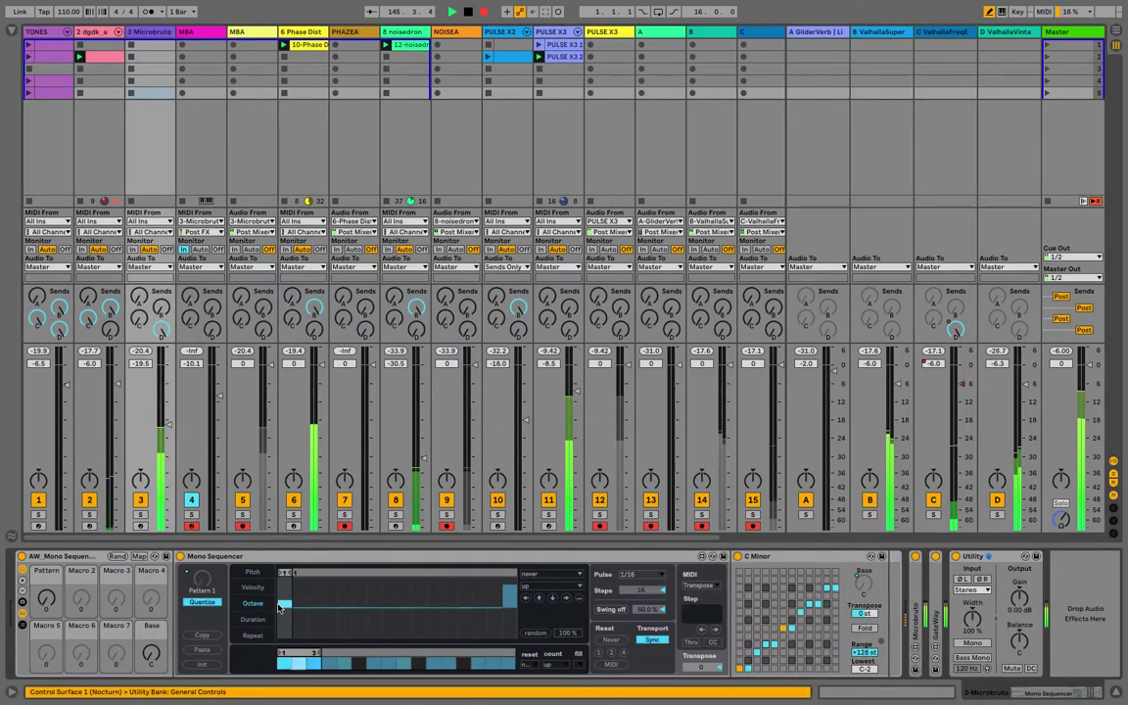
pyautogui.moveTo(293, 573); pyautogui.dragTo(307, 574)
pyautogui.click(303, 593)
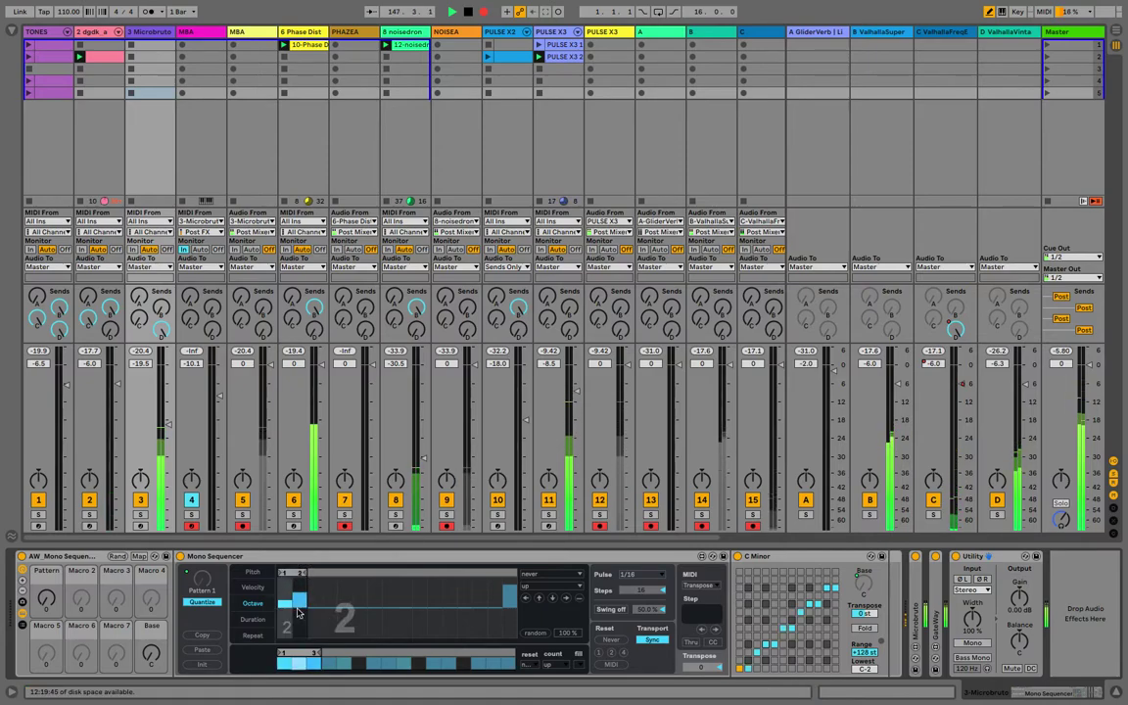
pyautogui.click(301, 604)
pyautogui.click(303, 596)
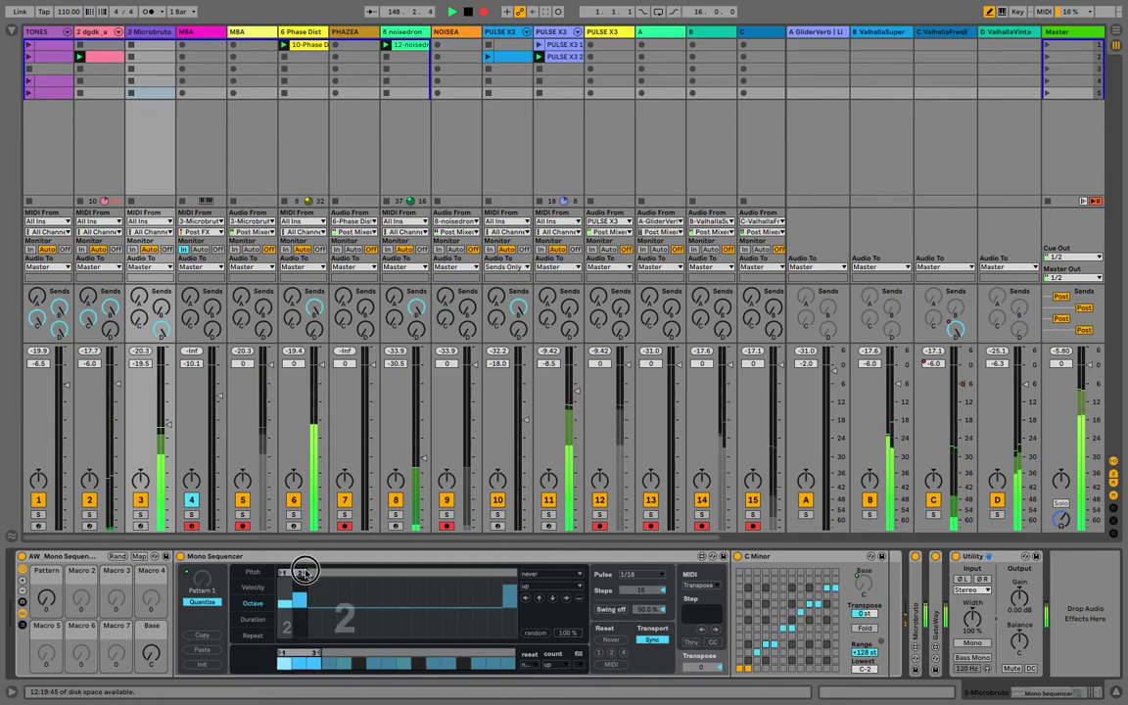
pyautogui.moveTo(305, 574); pyautogui.dragTo(317, 573)
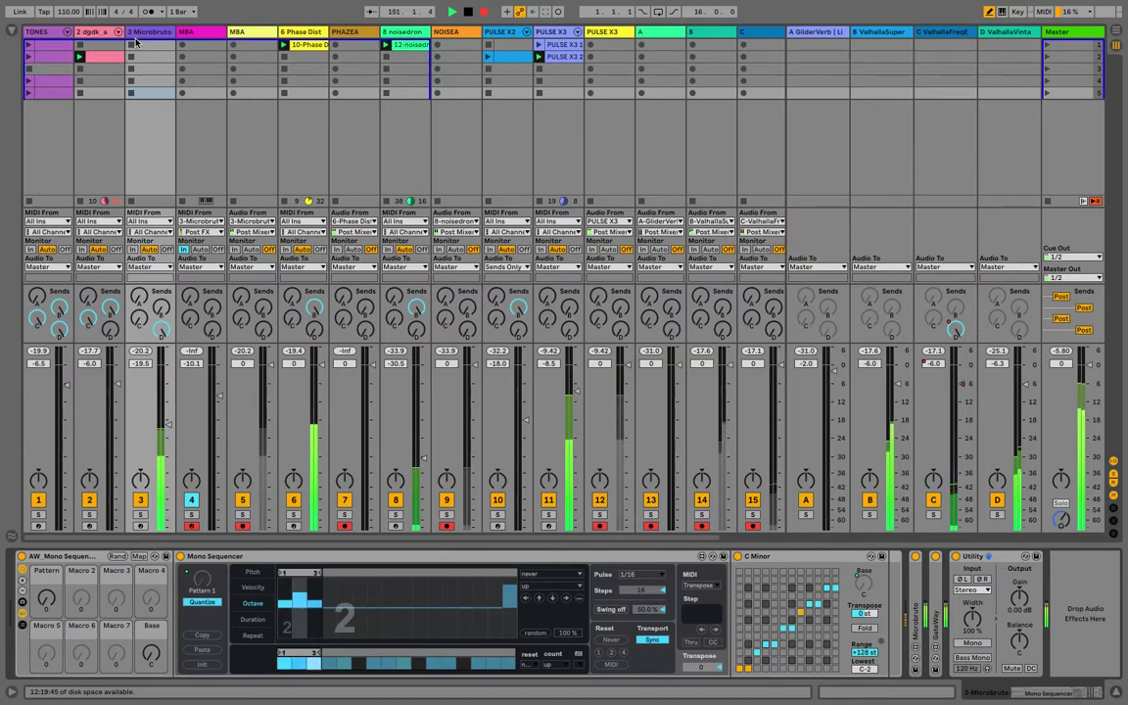
# - Extend the Microbruto sequencer's pitch loop to eight steps and raise the track volume to -15.8 dB
pyautogui.click(245, 573)
pyautogui.moveTo(384, 575)
pyautogui.mouseDown()
pyautogui.moveTo(395, 575)
pyautogui.moveTo(368, 576)
pyautogui.moveTo(392, 577)
pyautogui.mouseUp()
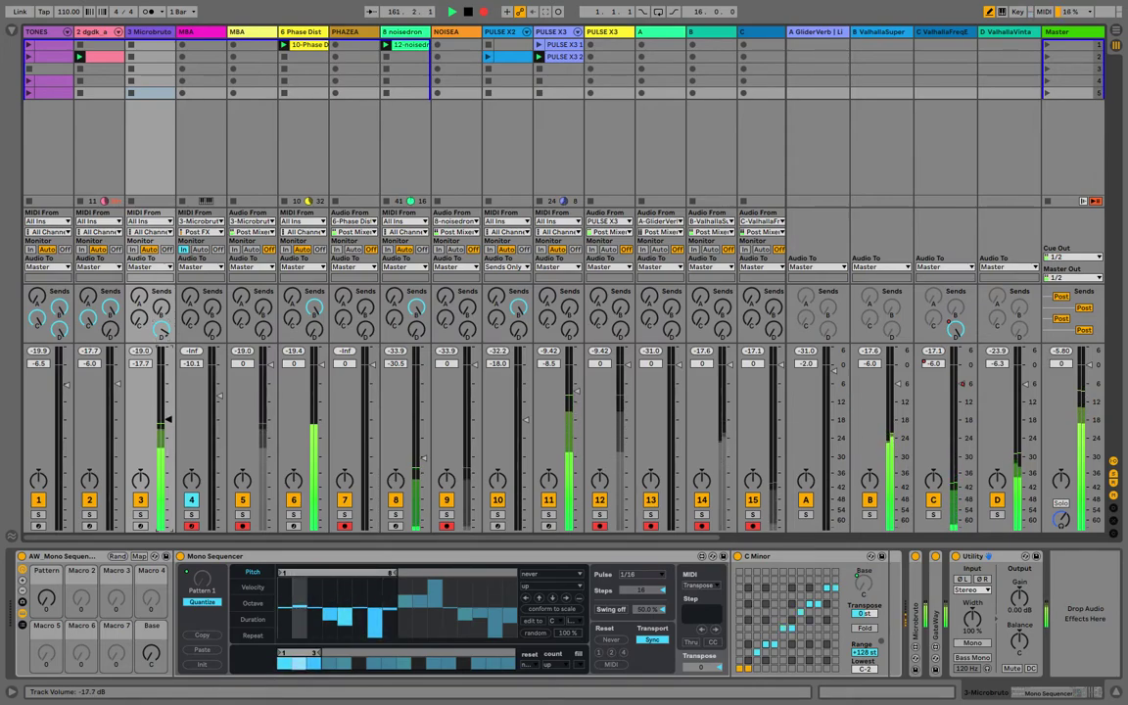
pyautogui.moveTo(169, 419); pyautogui.dragTo(168, 416)
pyautogui.moveTo(169, 415); pyautogui.dragTo(169, 414)
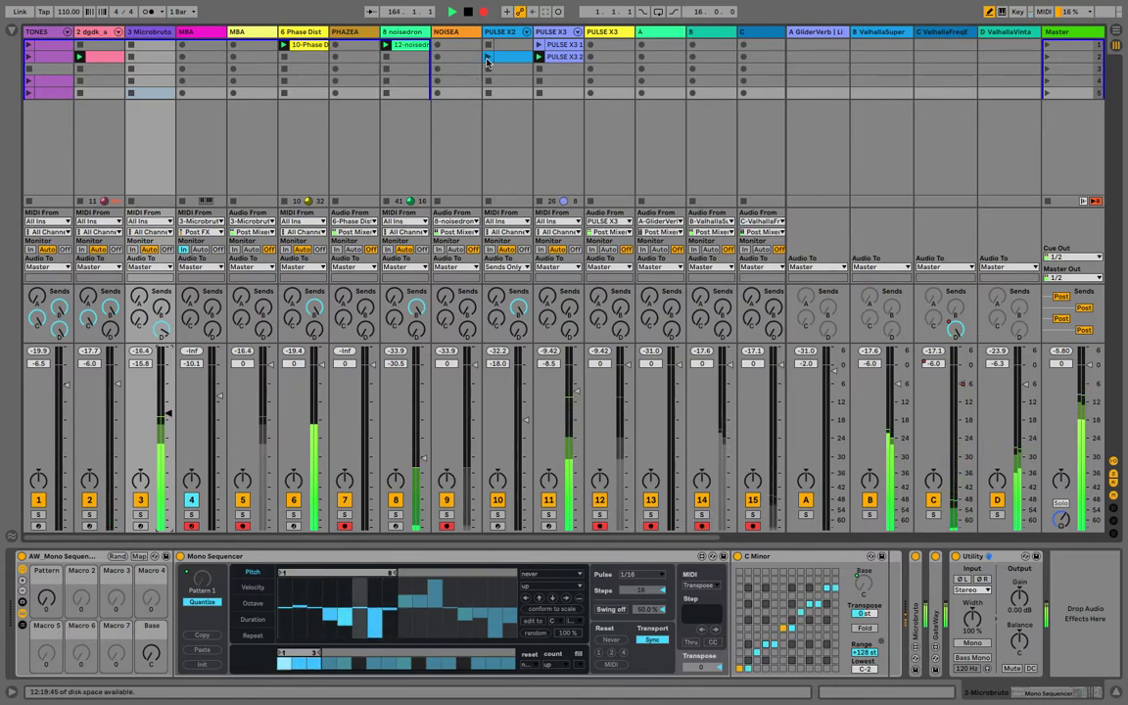
# - Launch the PULSE X2 clip in slot 2, followed by the TONES clips in slots 4 and 5
pyautogui.click(487, 58)
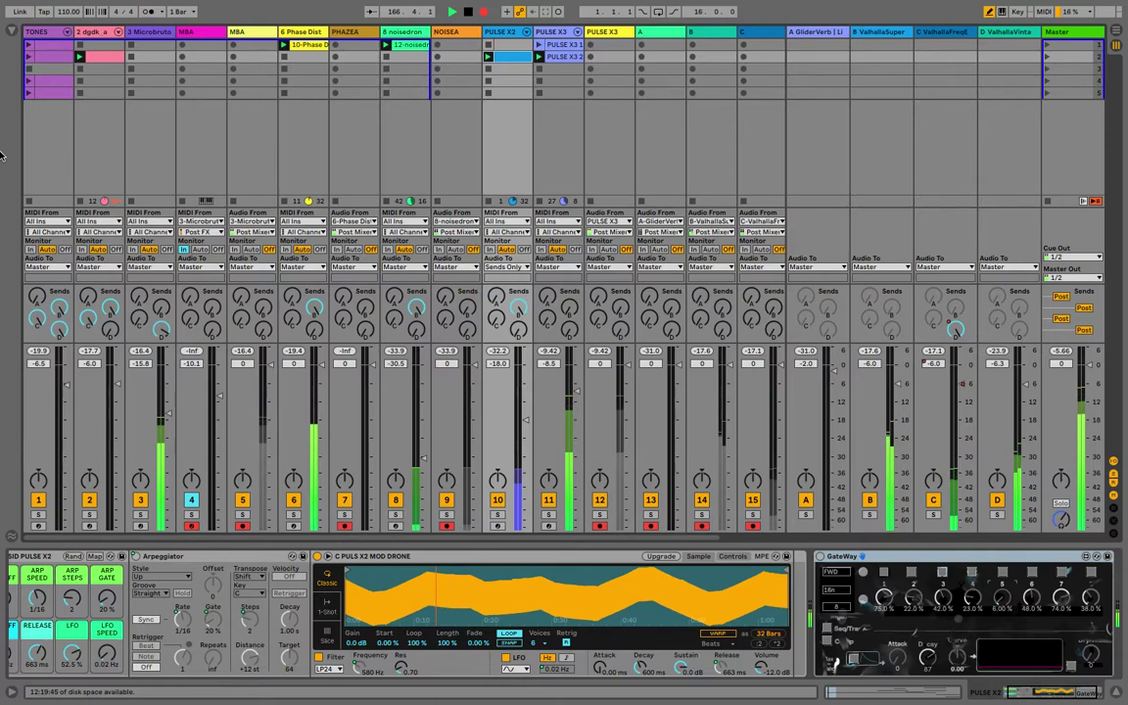
pyautogui.click(18, 93)
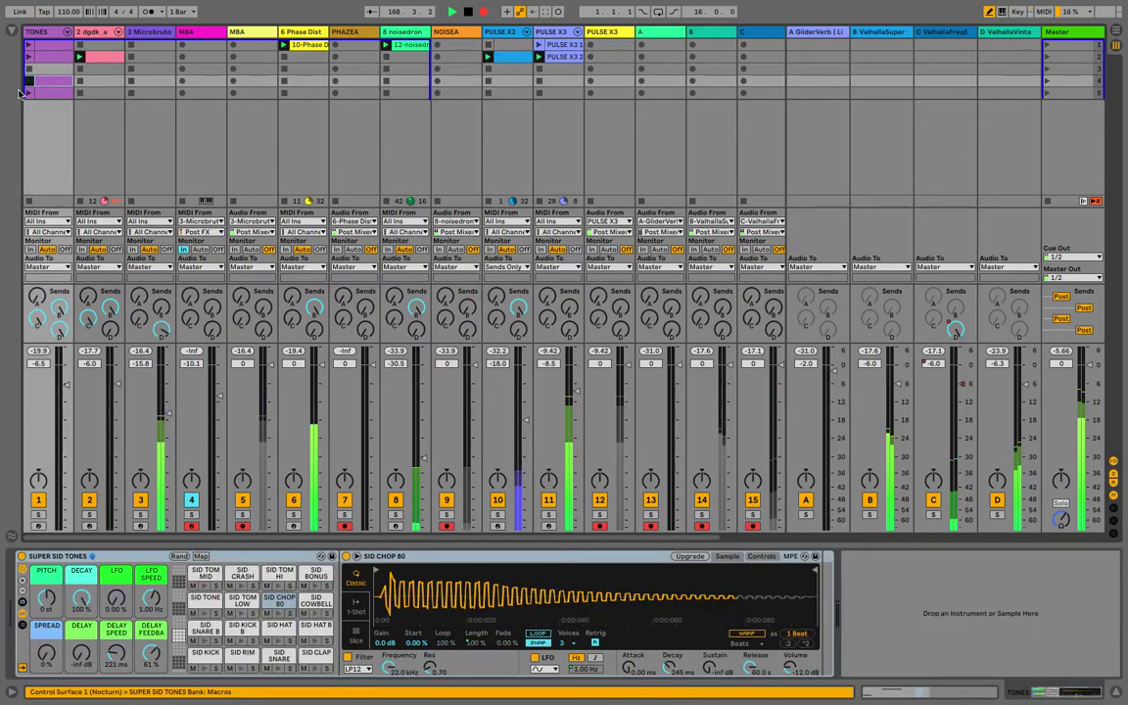
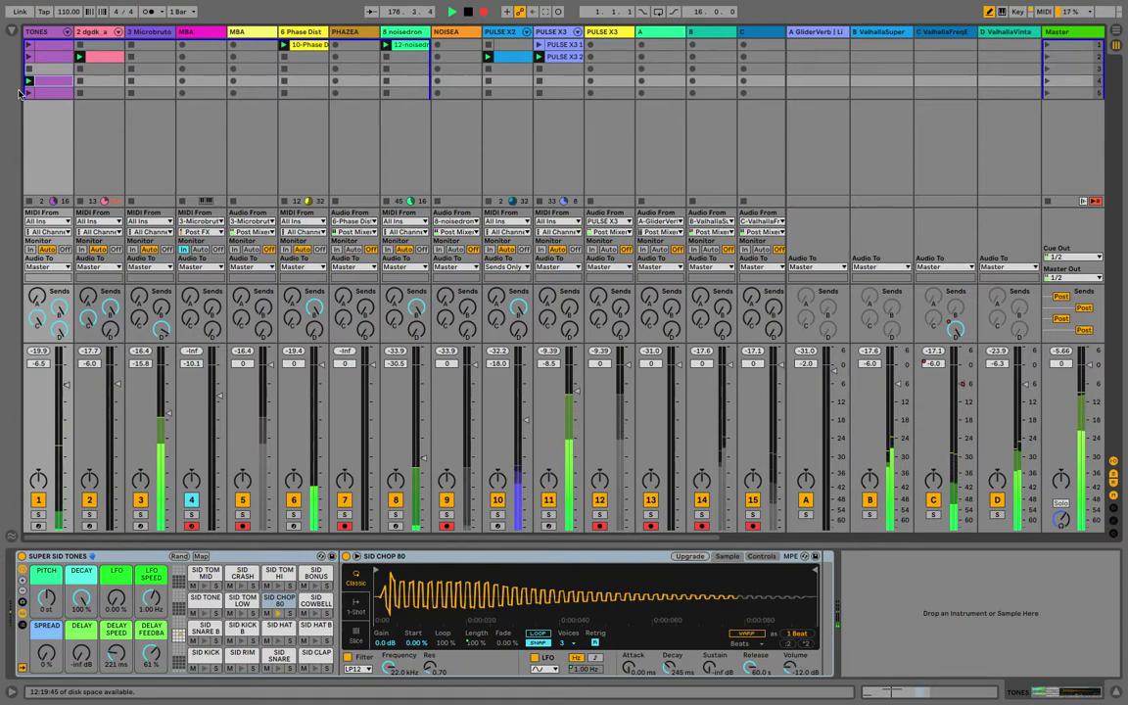
pyautogui.click(27, 93)
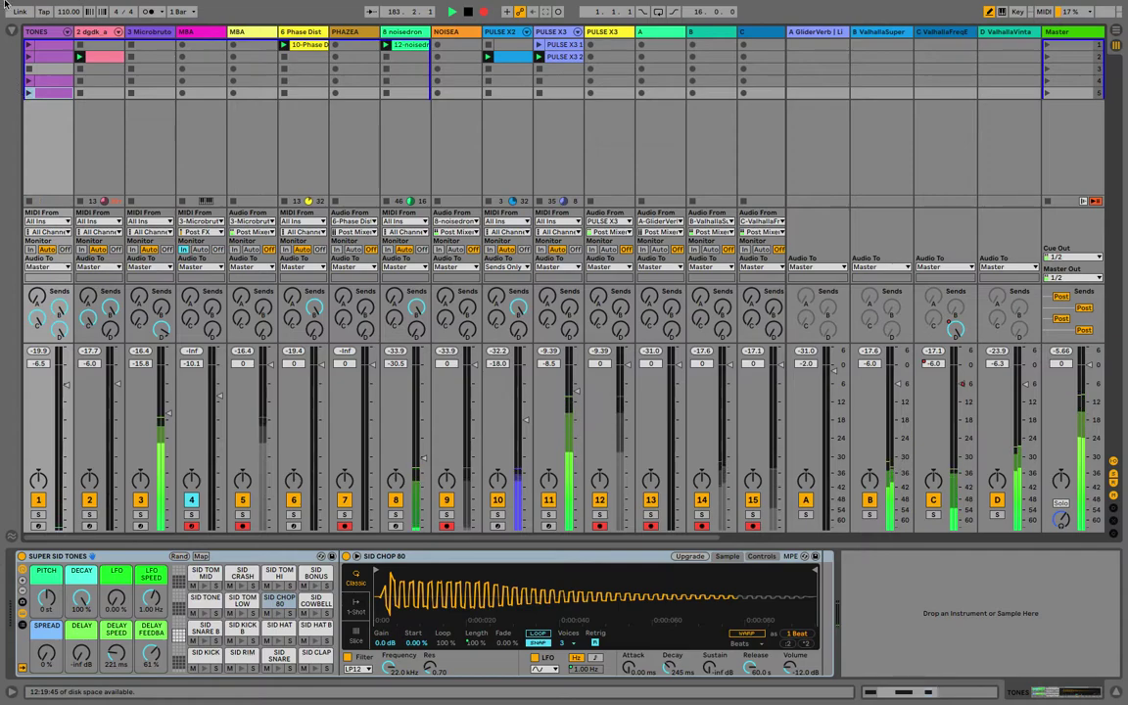
# - Shorten the Microbruto sequencer's octave loop to one step and return to its pitch lane
pyautogui.click(141, 32)
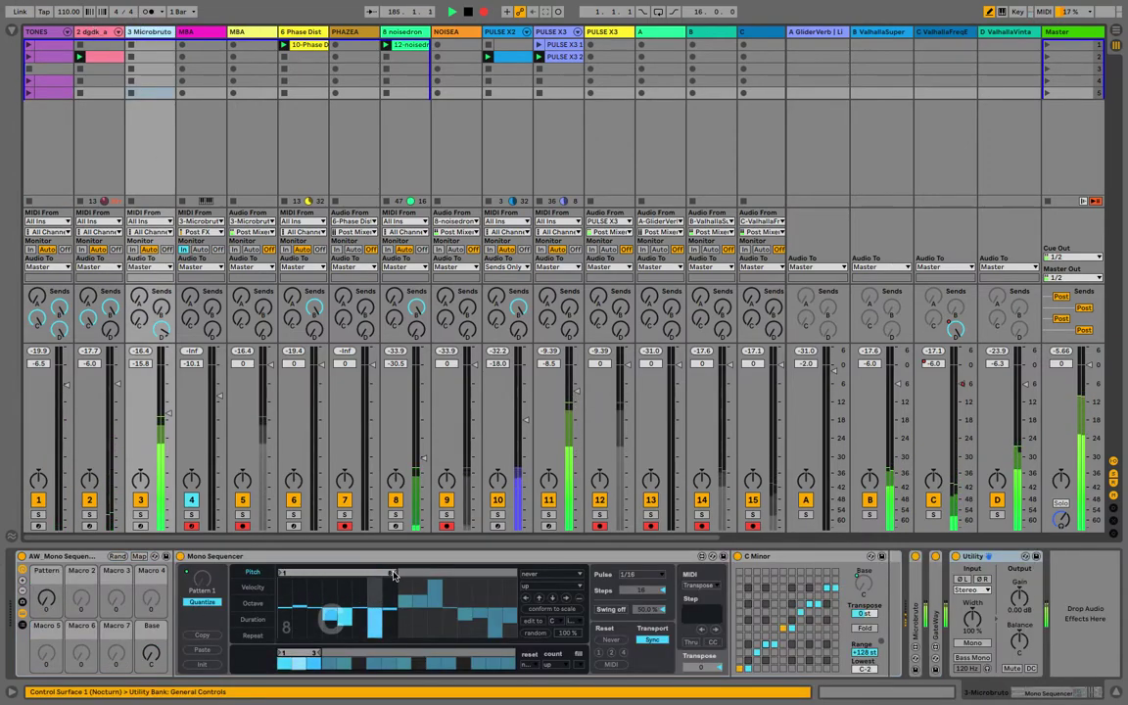
pyautogui.click(263, 604)
pyautogui.click(318, 574)
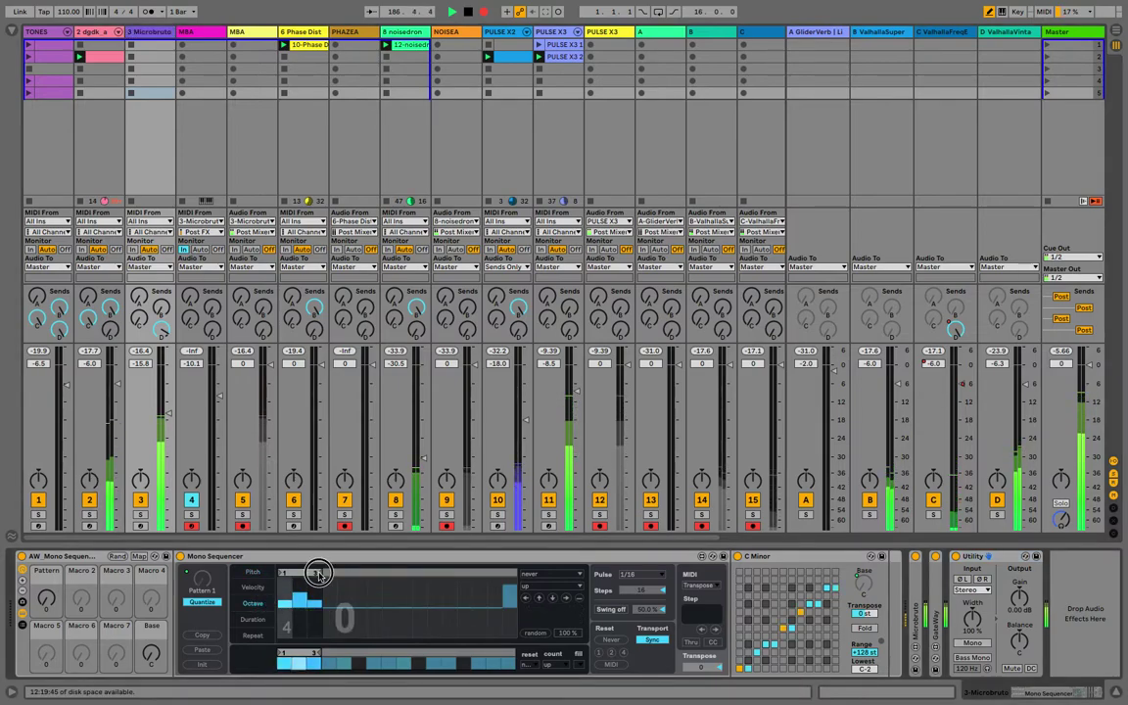
pyautogui.moveTo(319, 574); pyautogui.dragTo(296, 576)
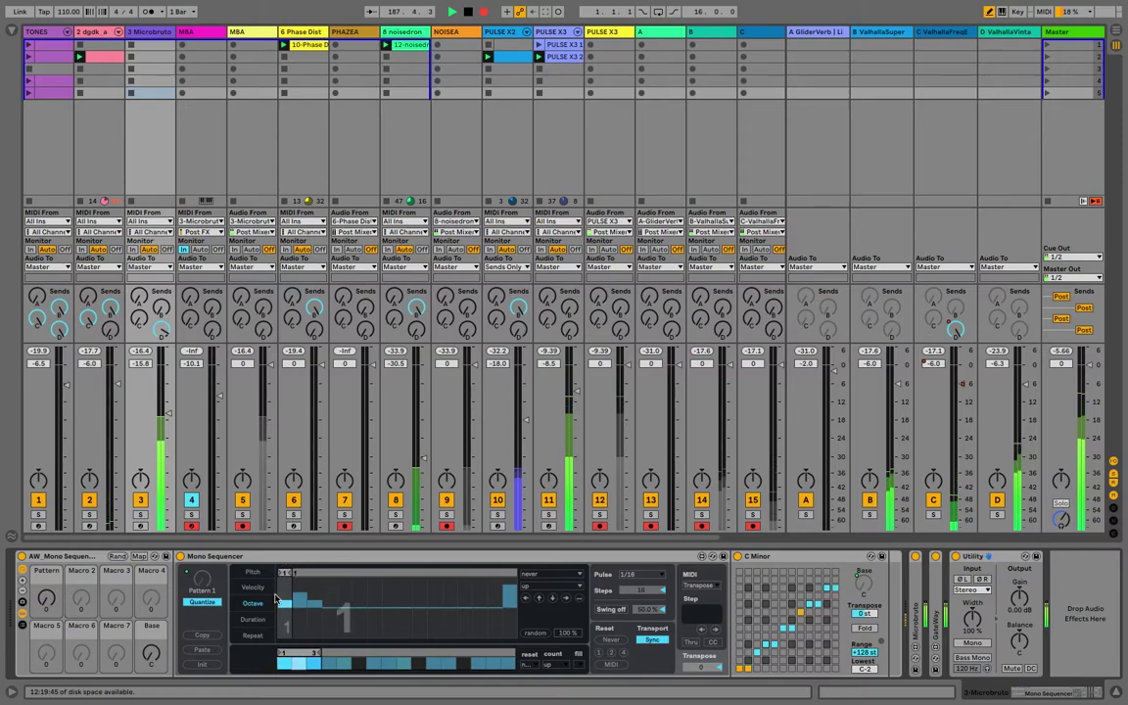
pyautogui.click(254, 571)
pyautogui.click(390, 573)
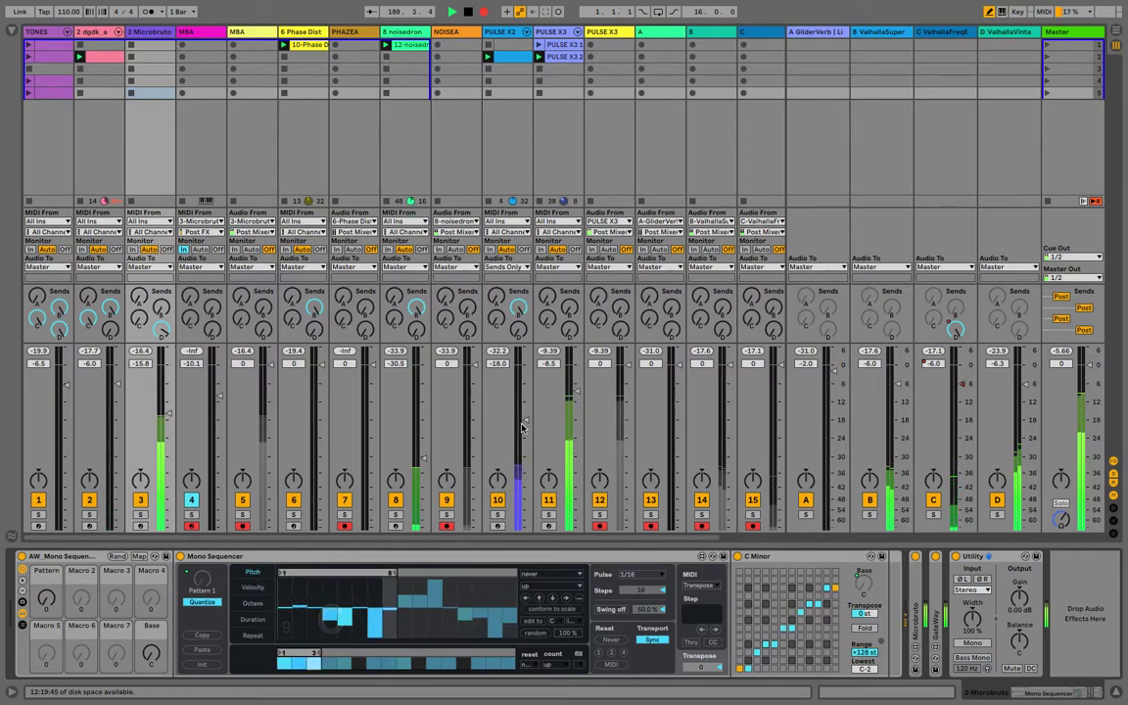
# - Raise the PULSE X2 track volume to -11.0 dB
pyautogui.moveTo(524, 424); pyautogui.dragTo(526, 412)
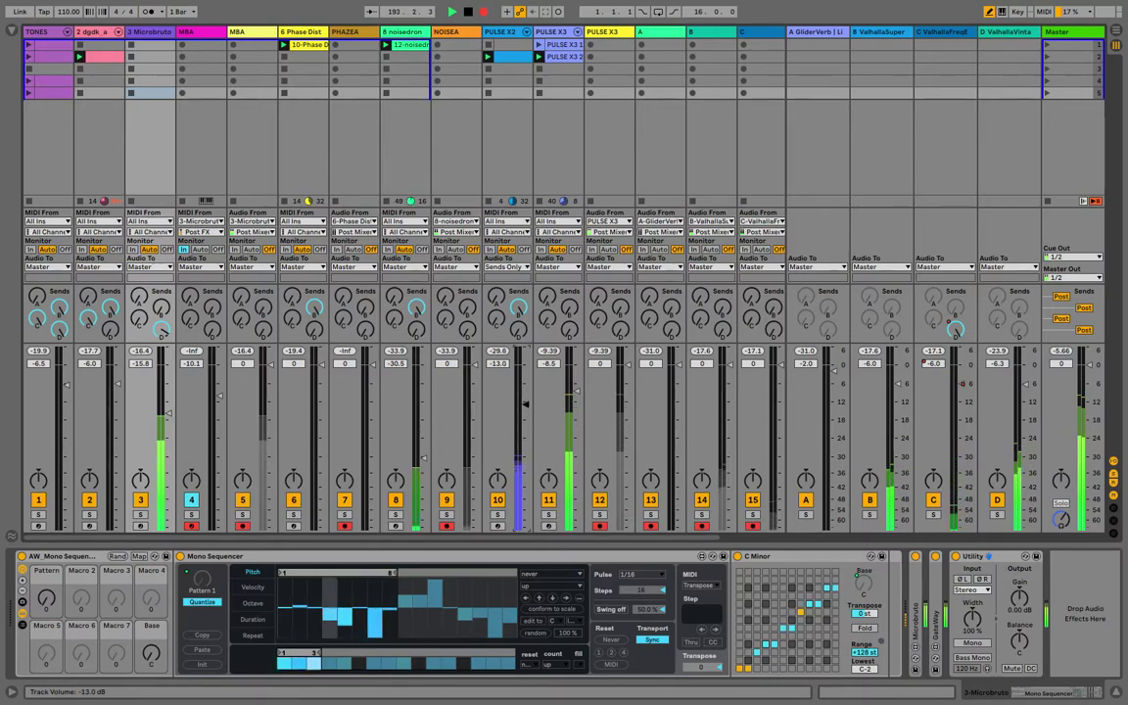
pyautogui.moveTo(524, 402); pyautogui.dragTo(526, 398)
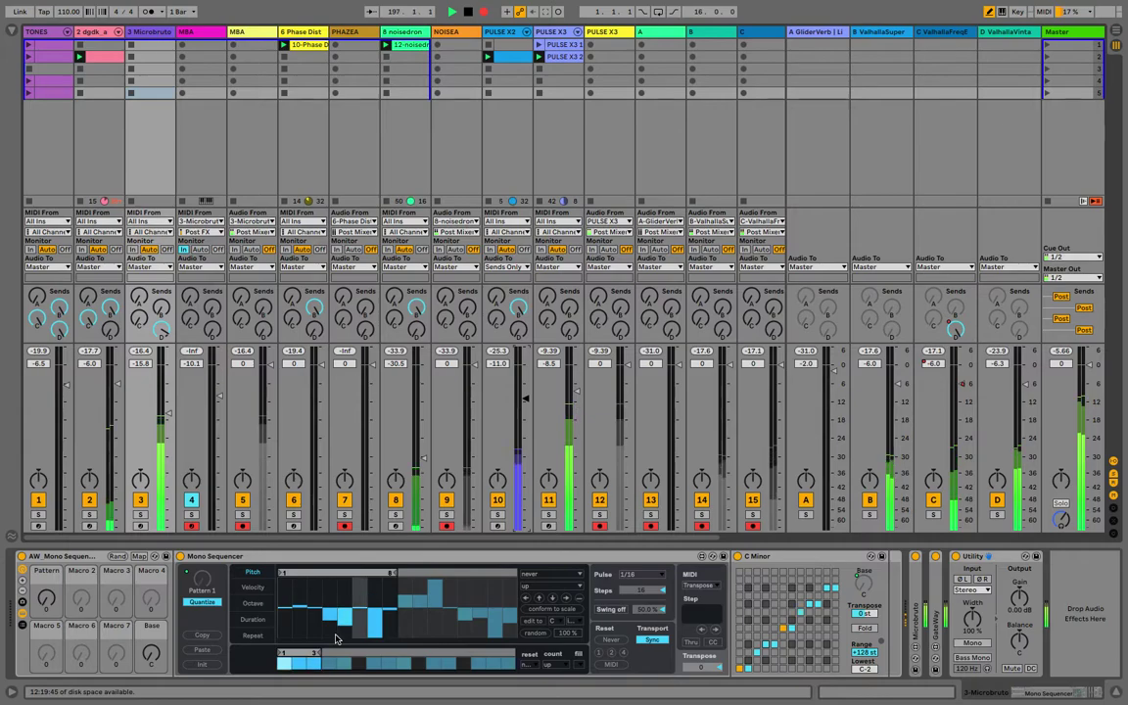
# - Shorten the Microbruto sequencer's pitch loop to six steps and launch the TONES clip in slot 4
pyautogui.click(388, 572)
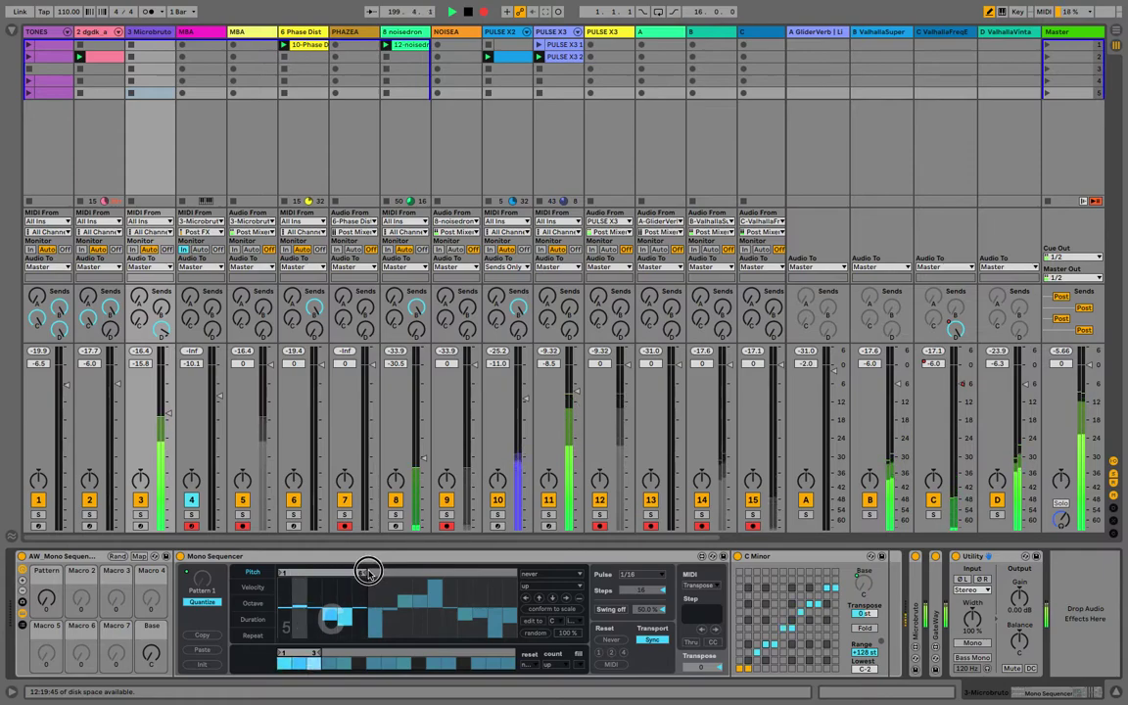
pyautogui.moveTo(384, 574)
pyautogui.mouseDown()
pyautogui.moveTo(437, 575)
pyautogui.moveTo(377, 587)
pyautogui.moveTo(371, 575)
pyautogui.mouseUp()
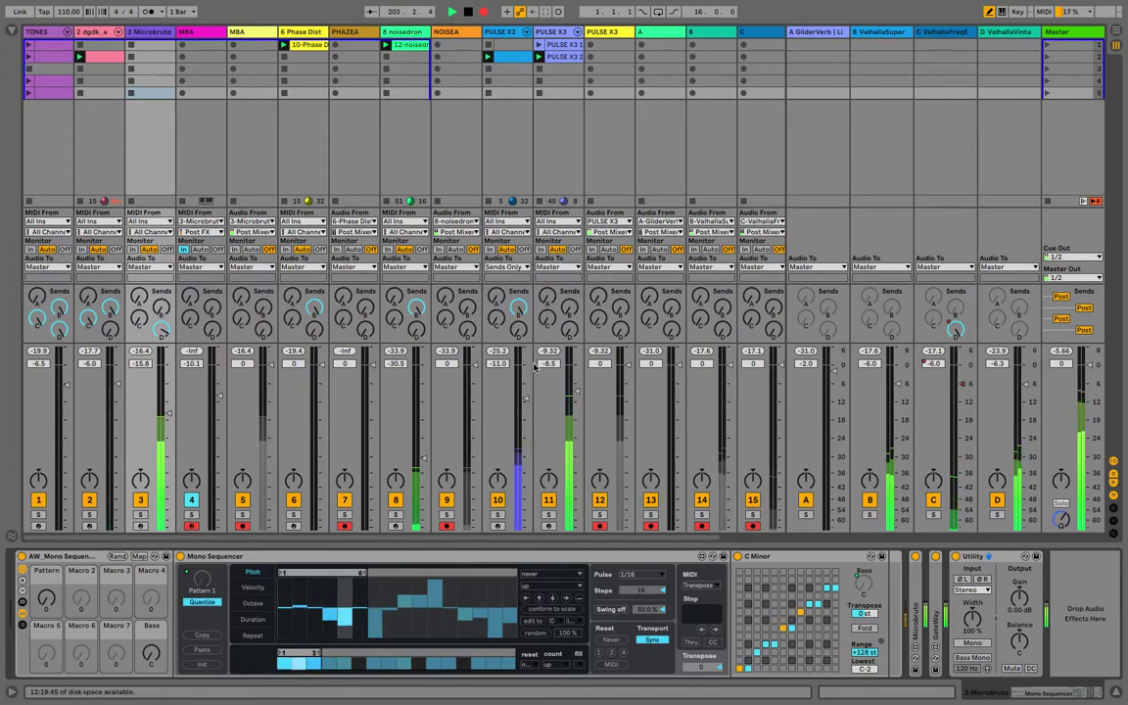
pyautogui.click(27, 85)
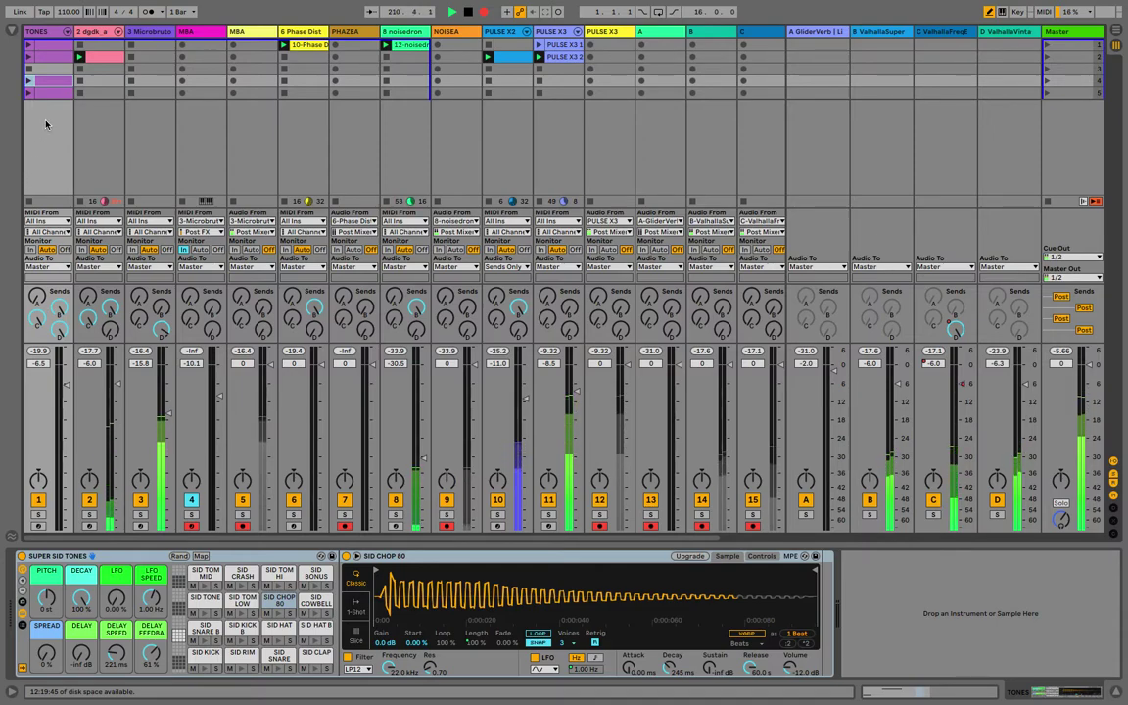
pyautogui.click(93, 47)
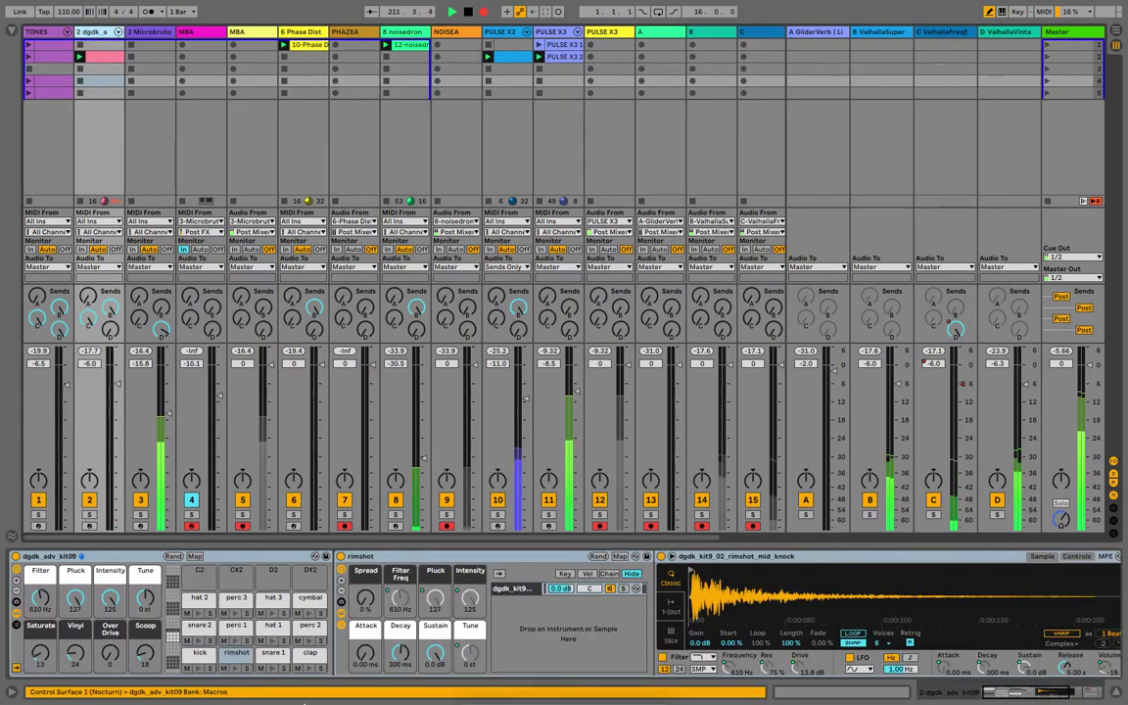
# - Set the Microbruto sequencer's pitch loop to eight steps and its octave loop to three steps, lowering octave step 2 to 1
pyautogui.click(165, 55)
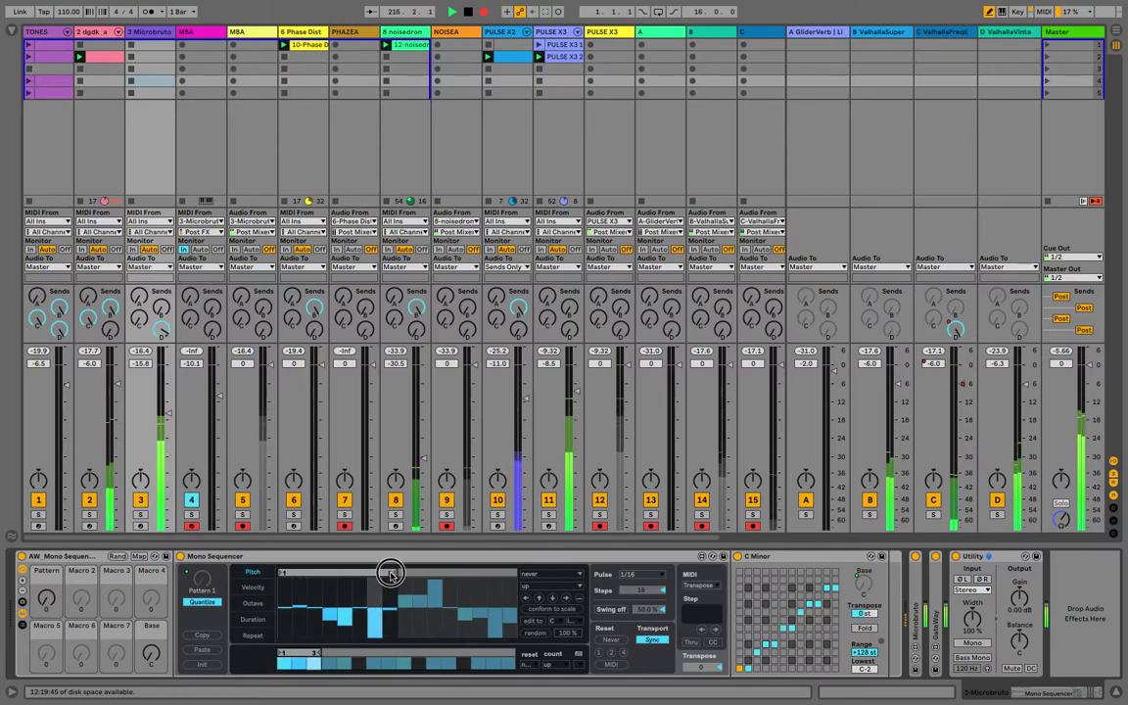
pyautogui.click(250, 604)
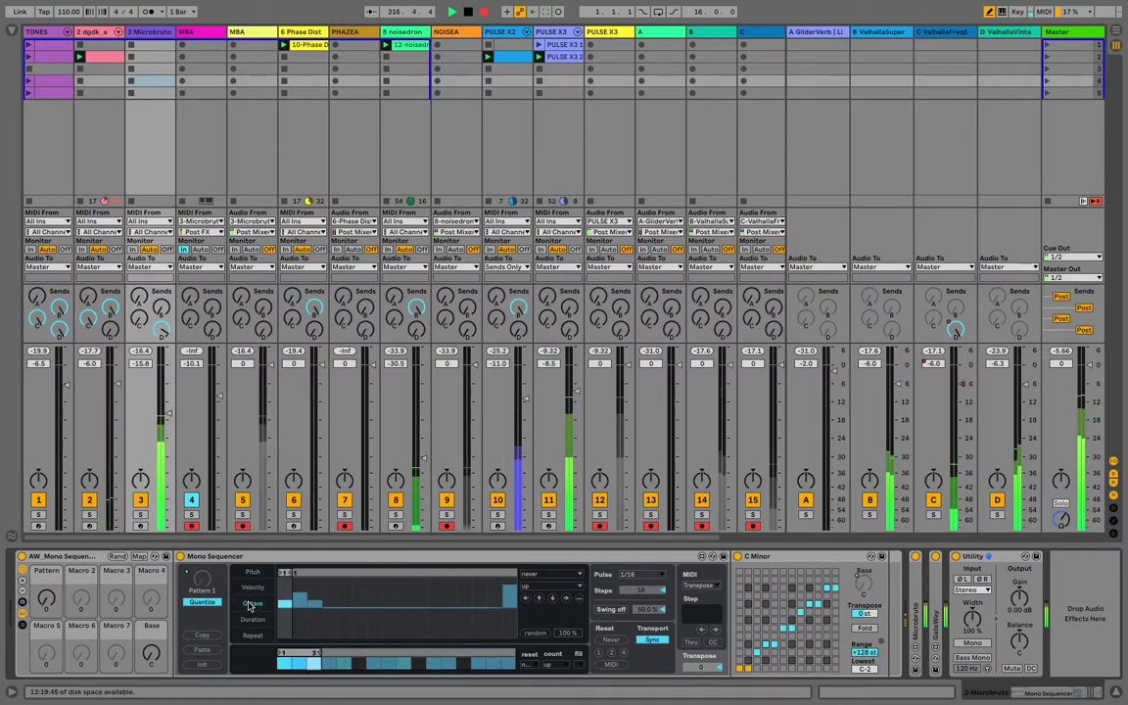
pyautogui.click(300, 605)
pyautogui.click(292, 572)
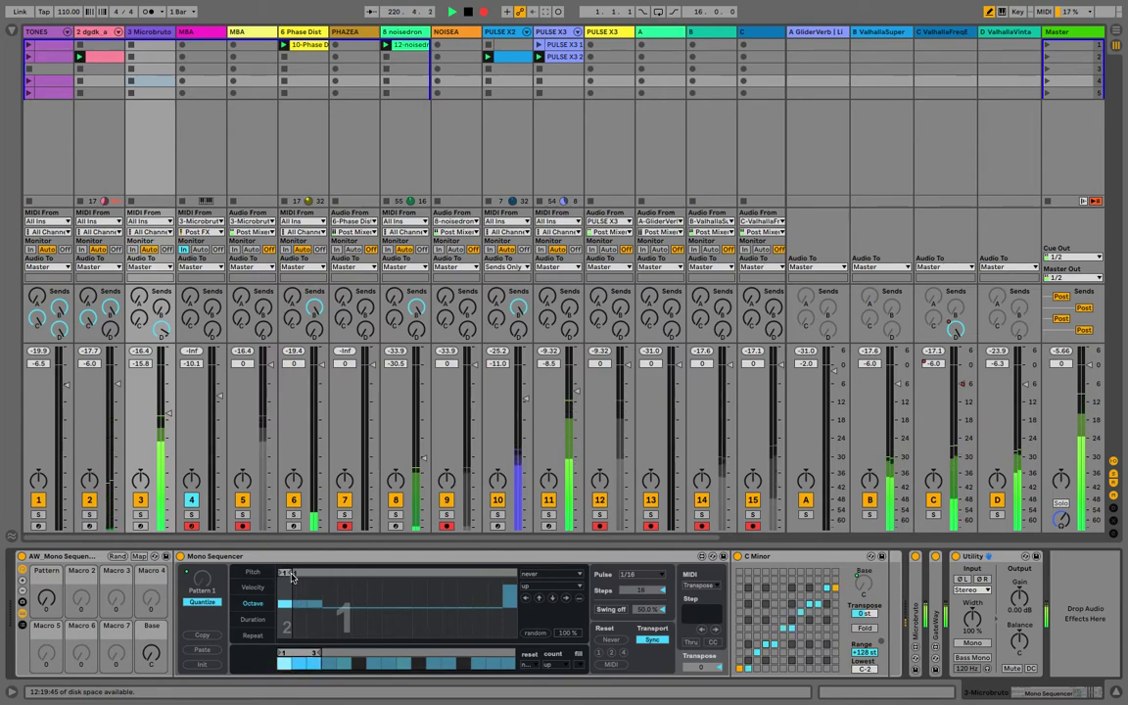
pyautogui.moveTo(291, 573); pyautogui.dragTo(315, 578)
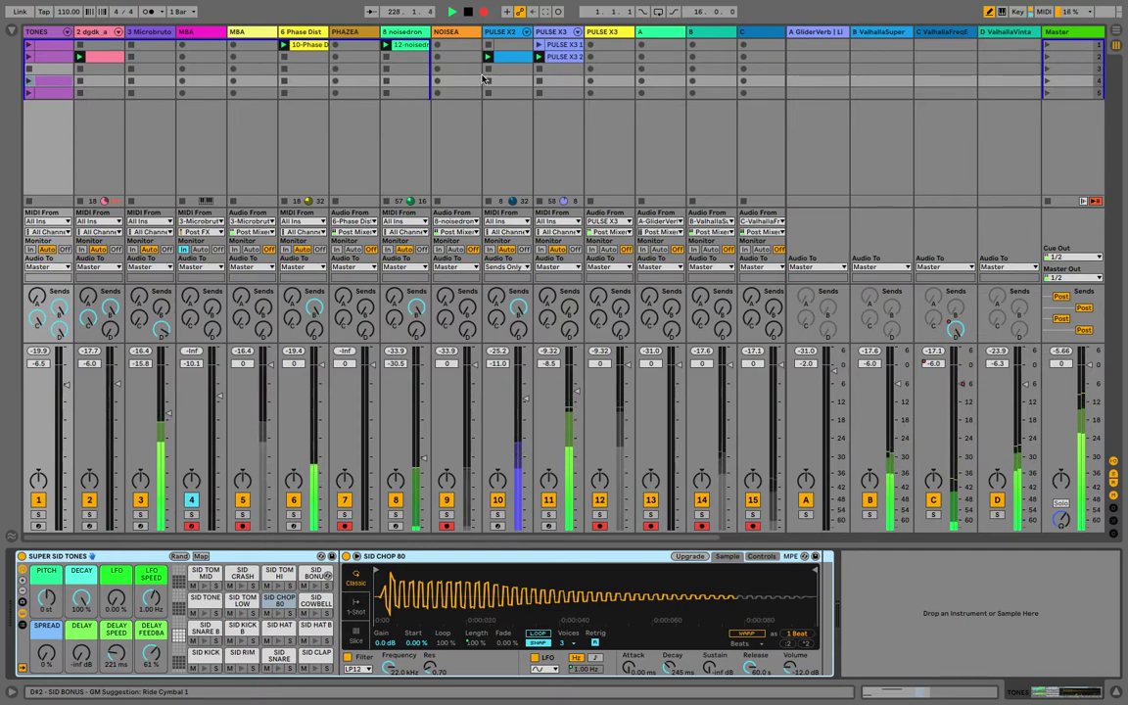
# - Raise step 2 in the Microbruto sequencer's octave lane to 2
pyautogui.click(101, 34)
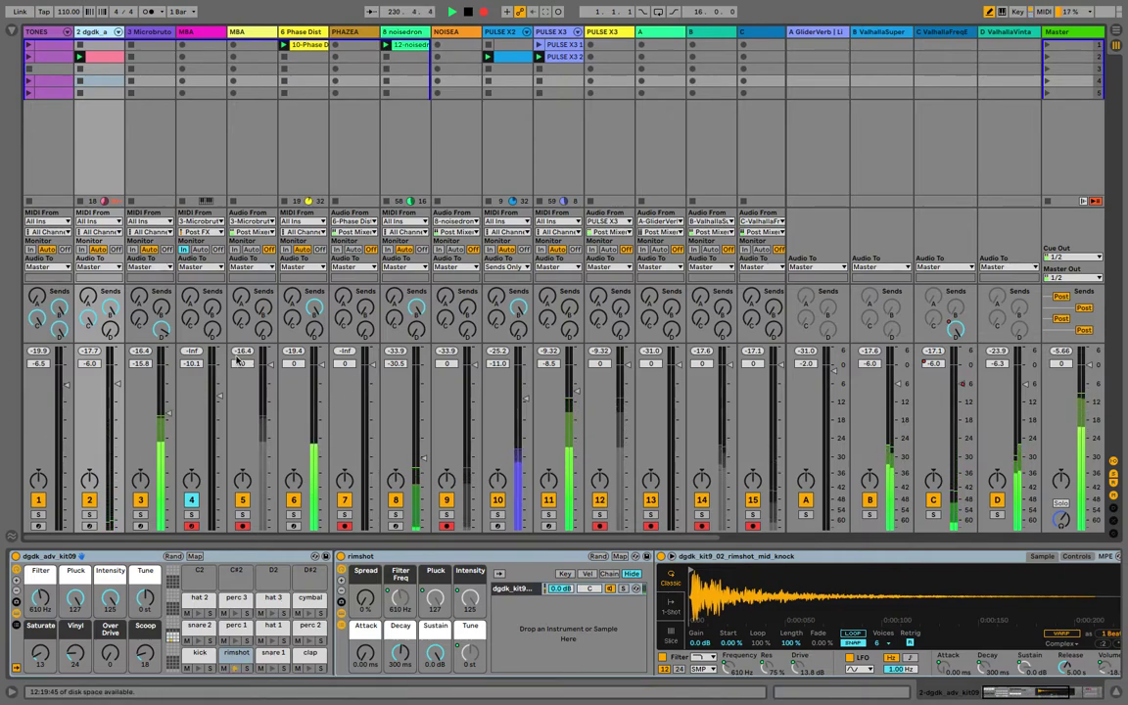
pyautogui.click(140, 33)
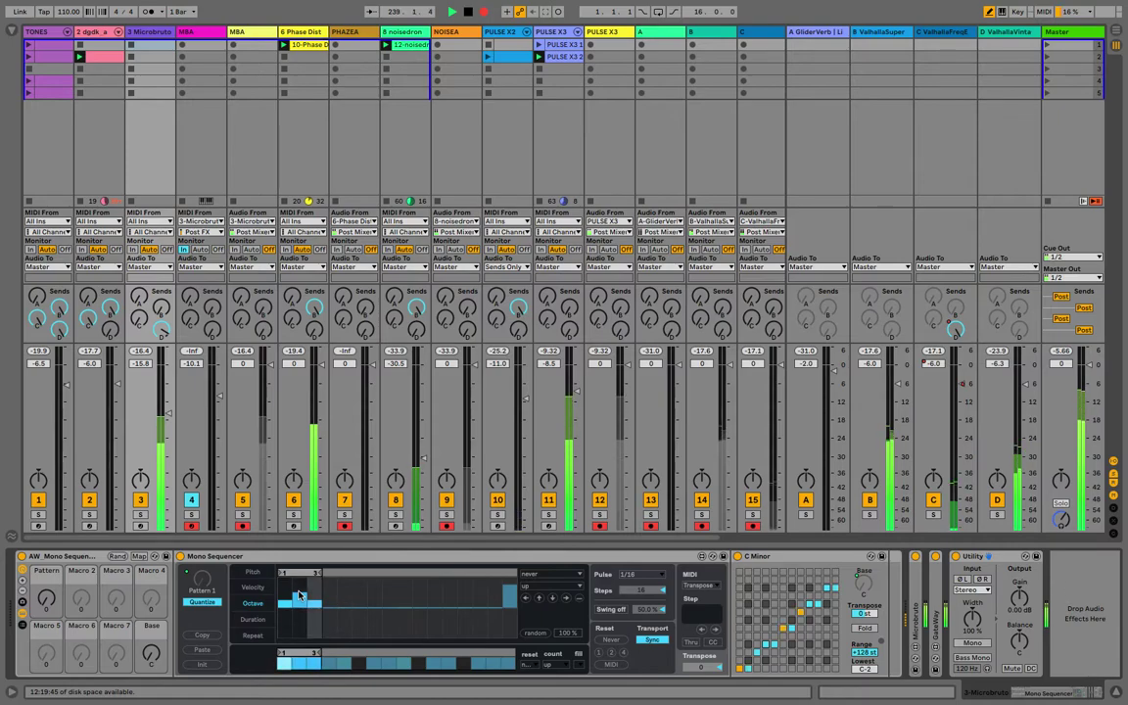
# - Launch the TONES clip in slot 4 and lower the A GliderVerb return volume to -5.6 dB
pyautogui.click(31, 87)
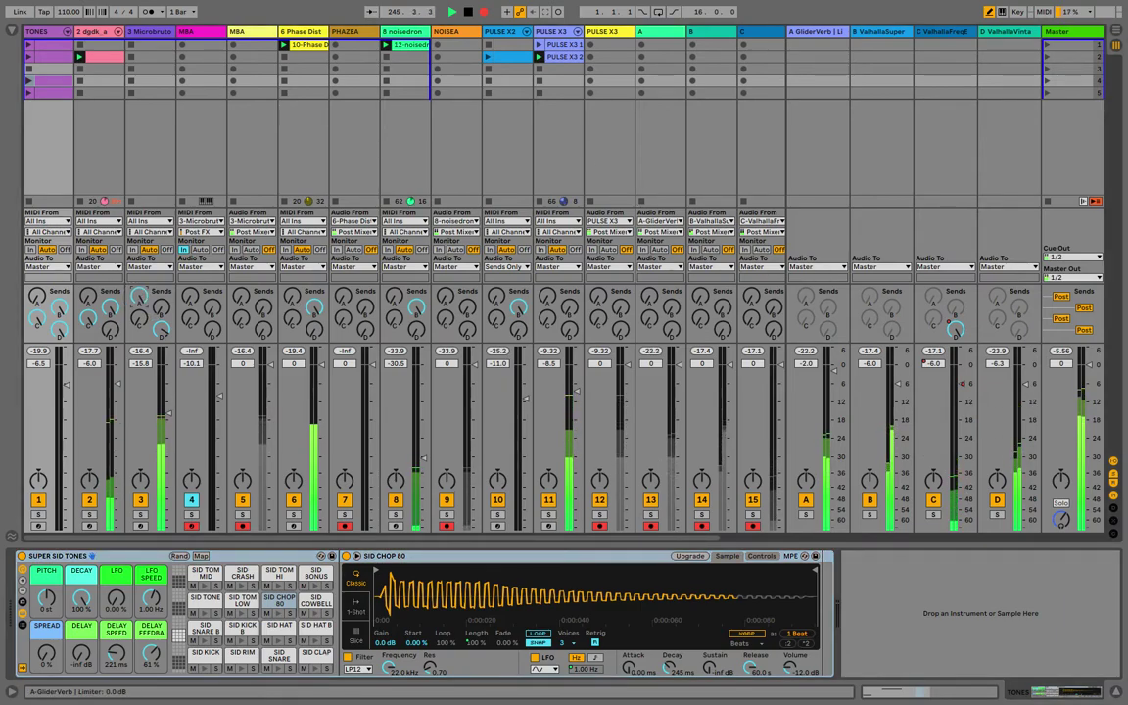
pyautogui.moveTo(829, 373); pyautogui.dragTo(829, 382)
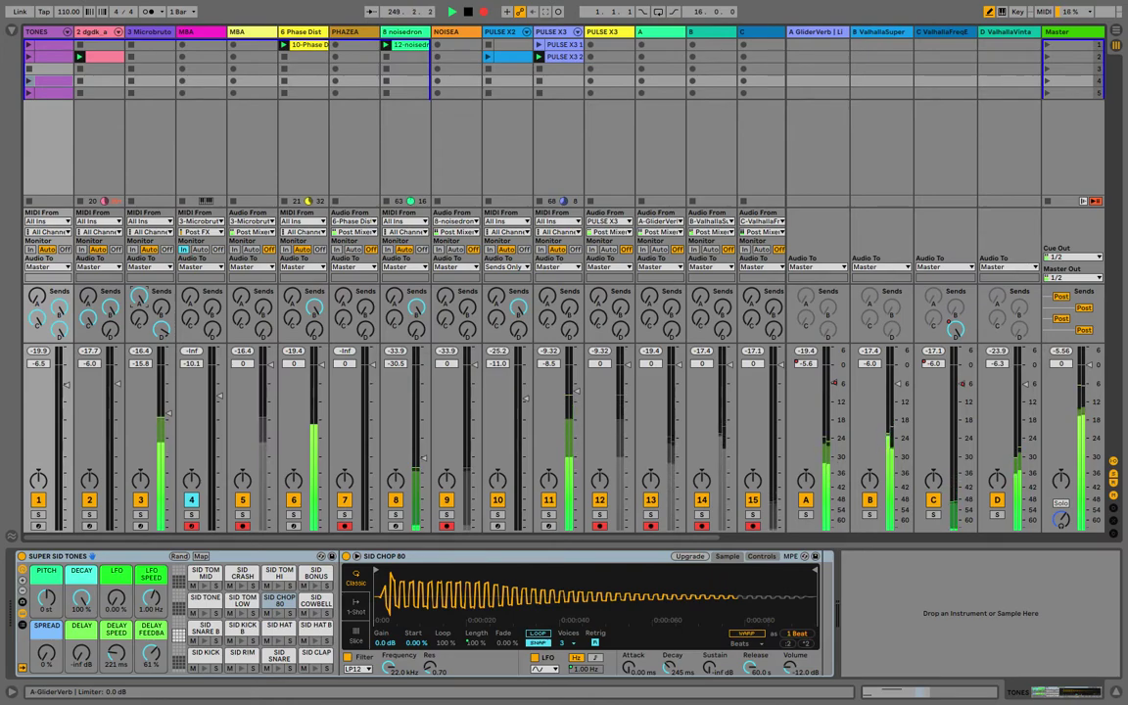
# - Check the Microbruto track's devices and launch the TONES clip in slot 4 again
pyautogui.click(134, 32)
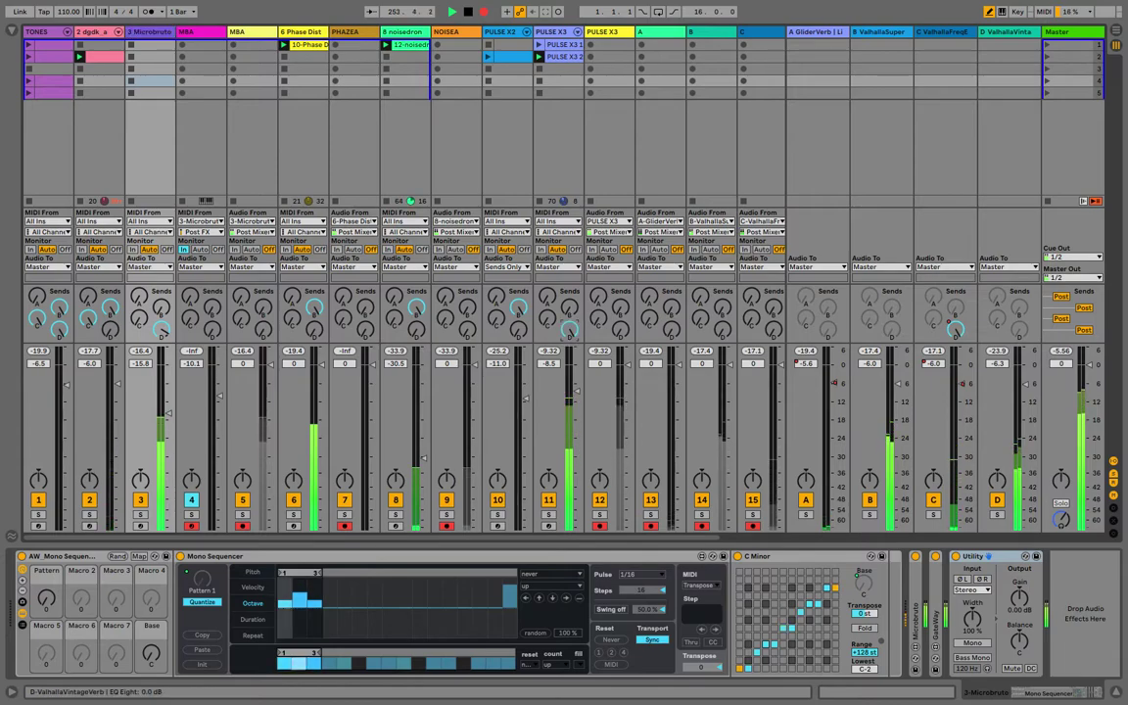
pyautogui.press('Left')
pyautogui.press('Left')
pyautogui.press('Return')
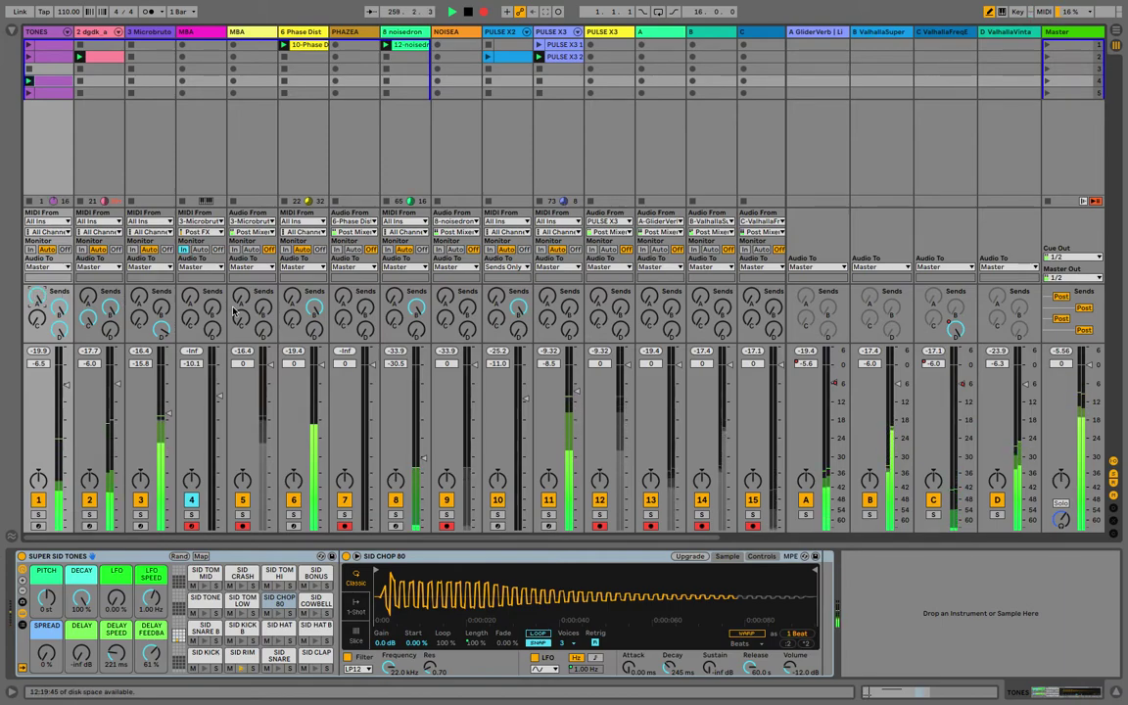
# - Lower step 2 of the Microbruto sequencer's octave lane to step 1's level and shorten the octave loop to two steps
pyautogui.click(135, 35)
pyautogui.click(246, 606)
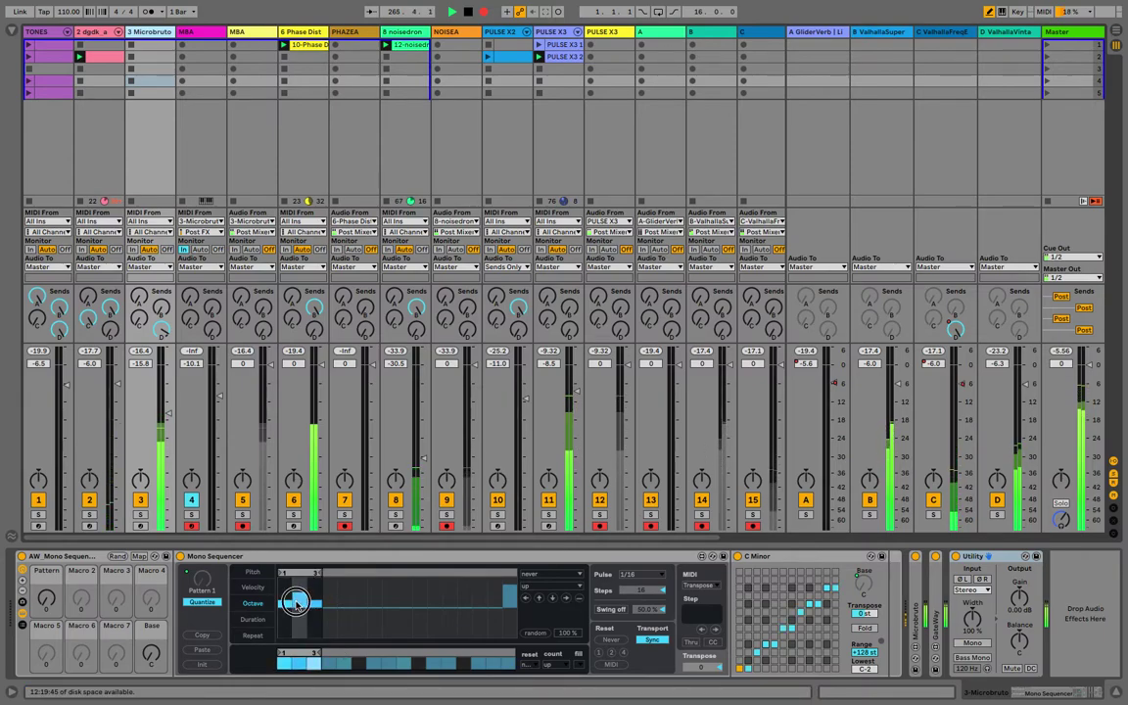
pyautogui.click(296, 604)
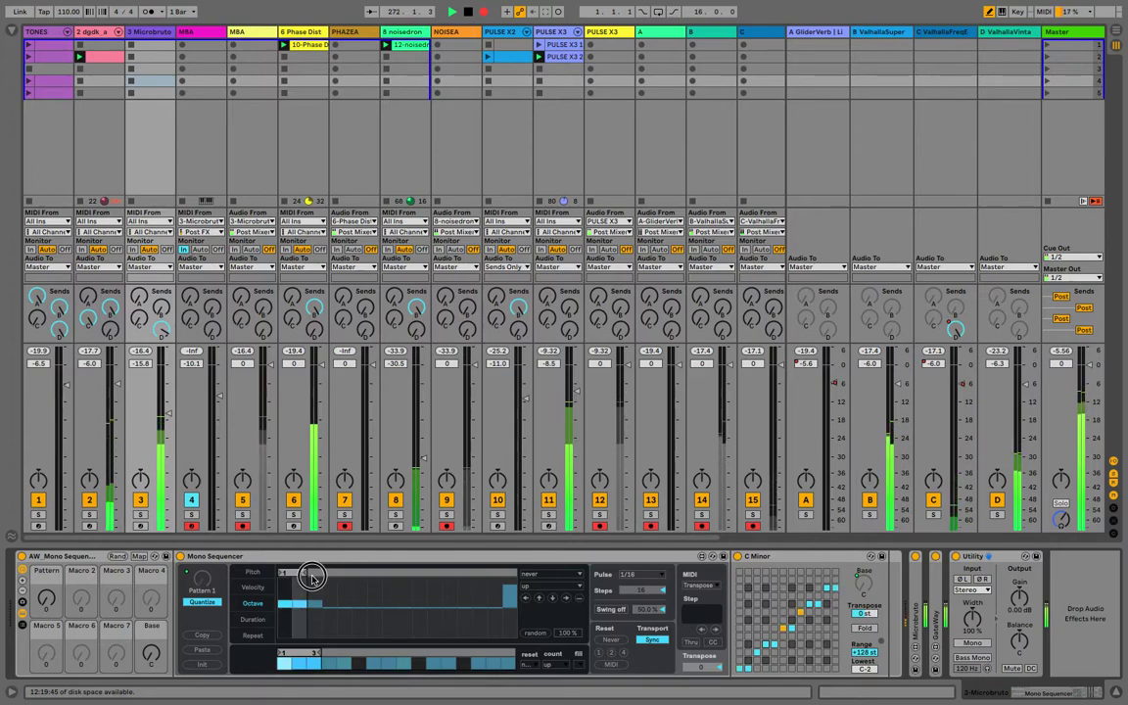
# - Shorten the Microbruto sequencer's pitch loop in stages, ending with a range from step 2 to step 7
pyautogui.click(253, 572)
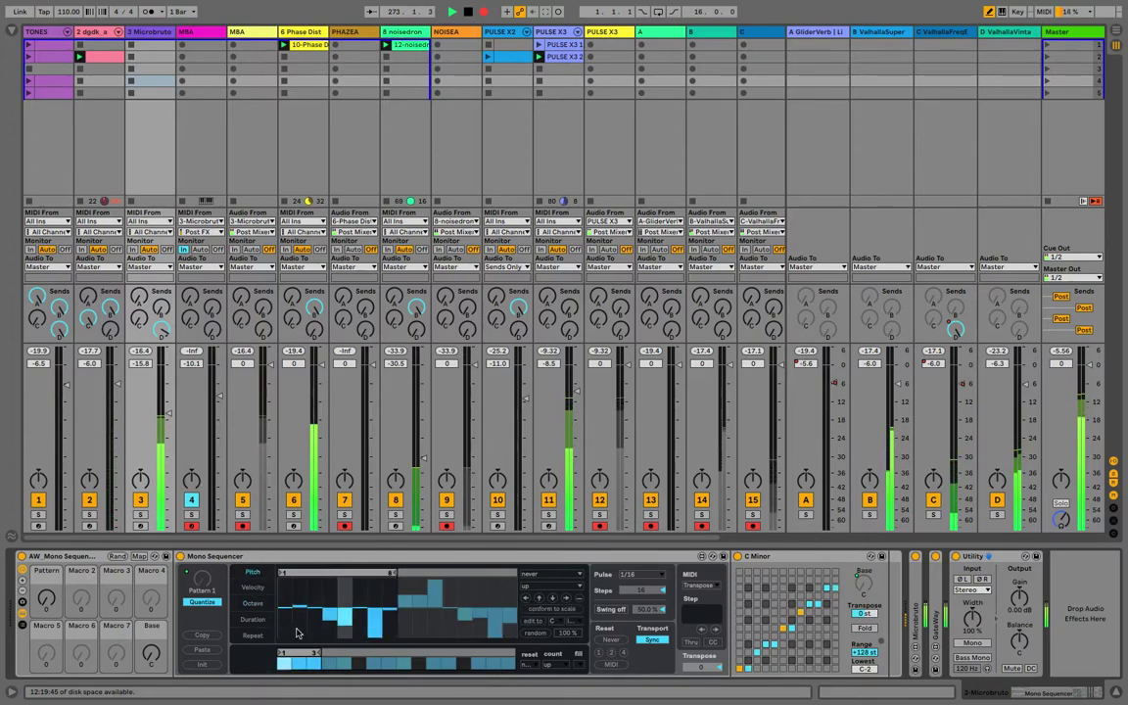
pyautogui.moveTo(389, 576); pyautogui.dragTo(382, 573)
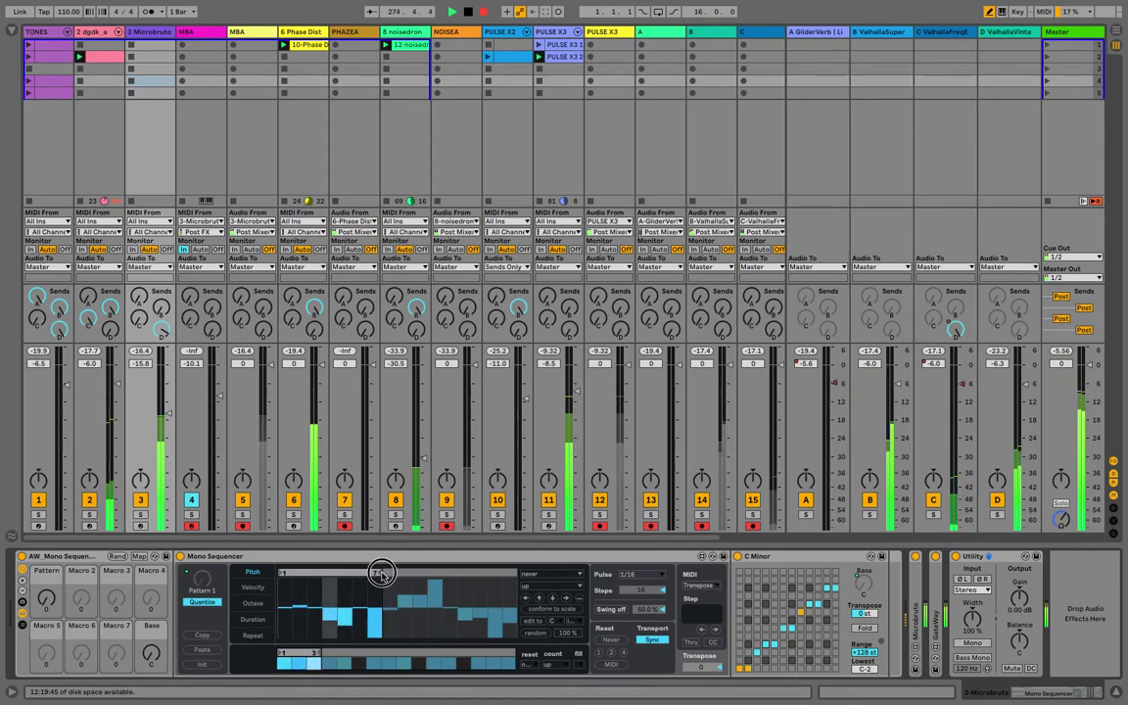
pyautogui.moveTo(382, 572); pyautogui.dragTo(376, 573)
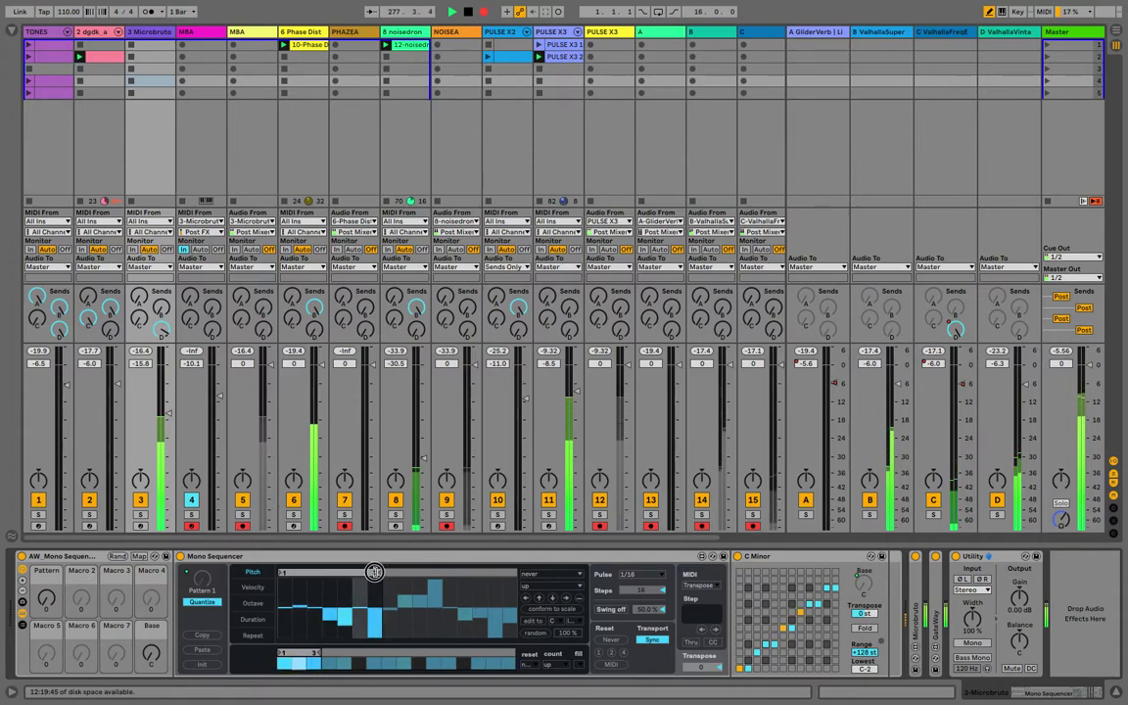
pyautogui.moveTo(367, 576); pyautogui.dragTo(367, 574)
pyautogui.moveTo(280, 576); pyautogui.dragTo(289, 577)
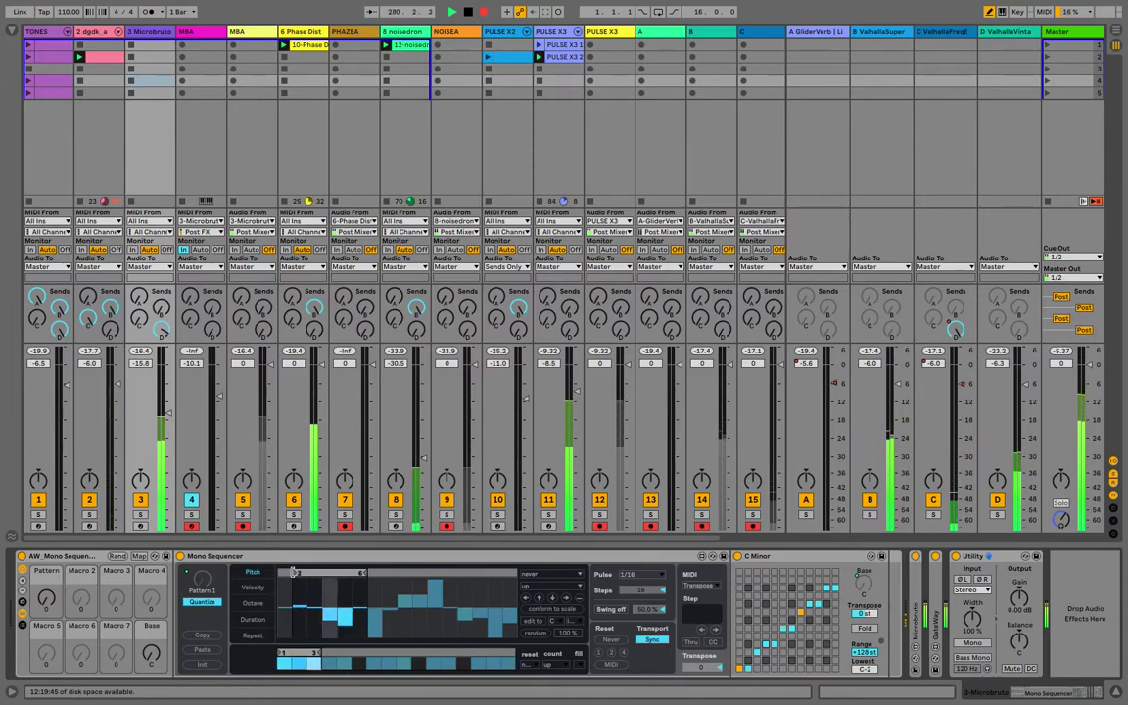
pyautogui.moveTo(364, 575); pyautogui.dragTo(377, 574)
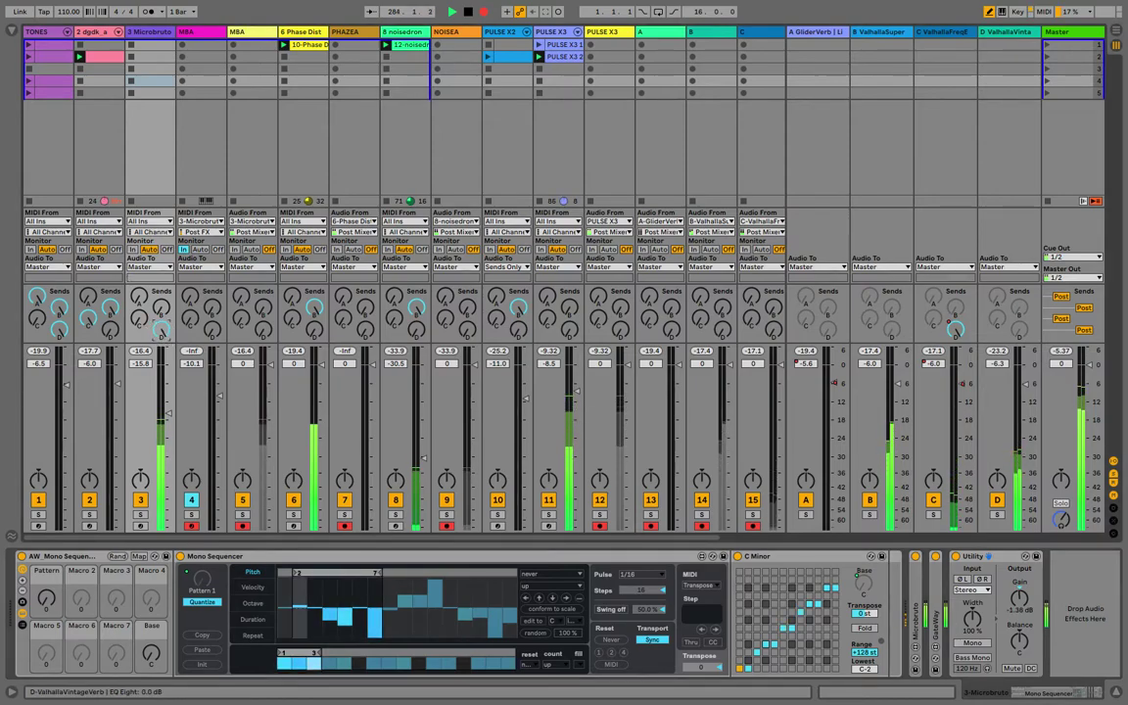
# - Raise the Microbruto track's A send, launch the PULSE X2 clip in slot 2 and stop the 6 Phase Dist clip
pyautogui.moveTo(143, 295); pyautogui.dragTo(143, 235)
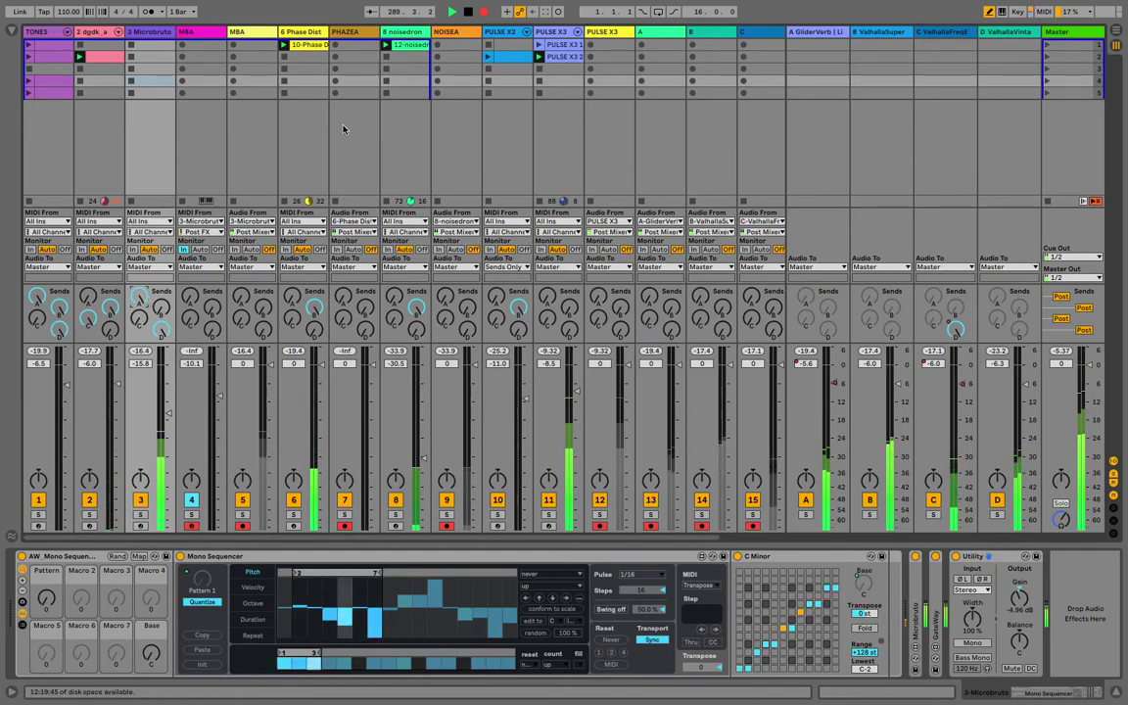
pyautogui.click(487, 59)
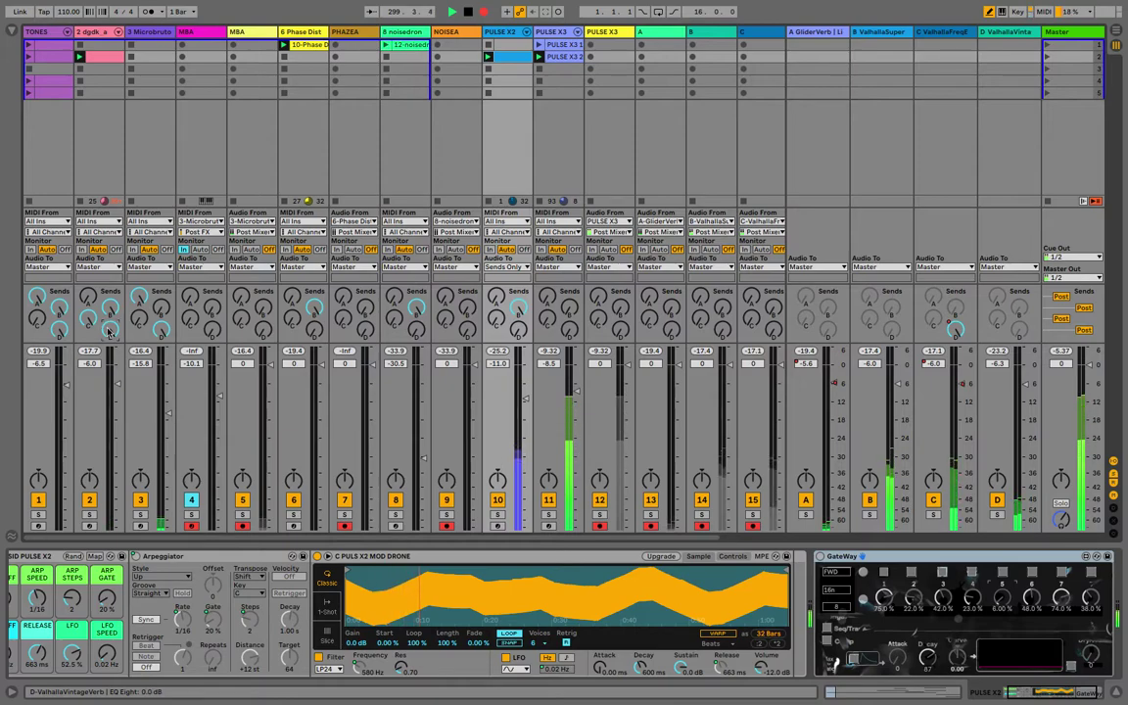
pyautogui.click(281, 57)
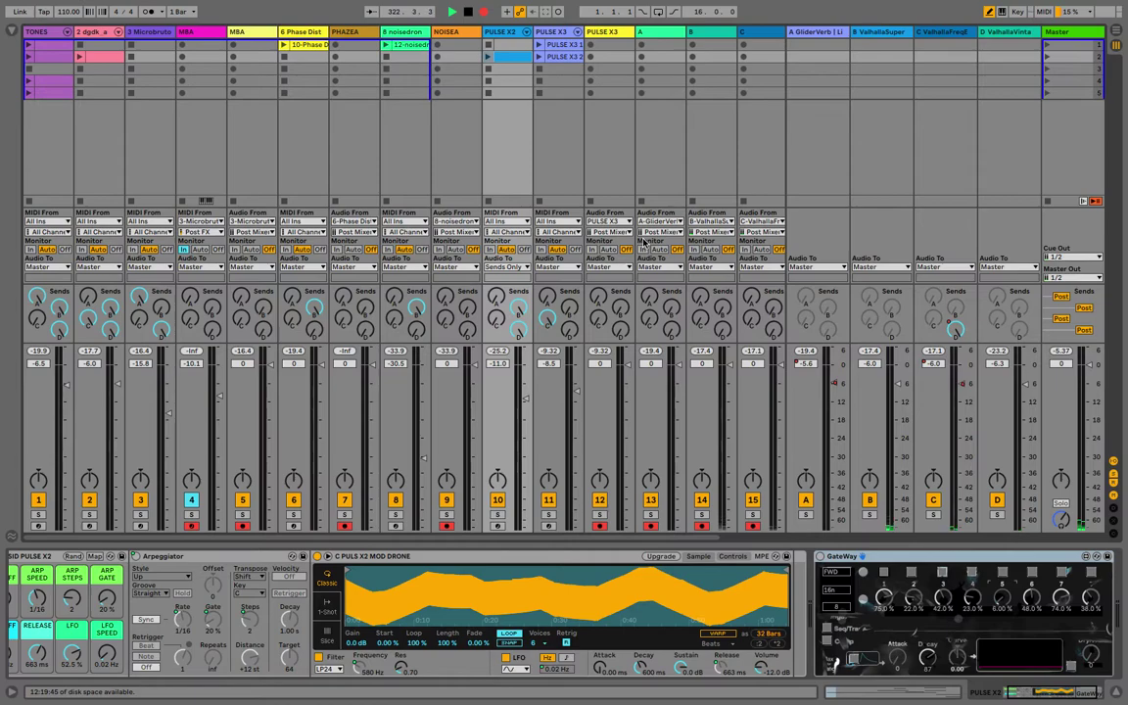
# - Hide the browser in the Arrangement view and return to the Session view
pyautogui.press('Tab')
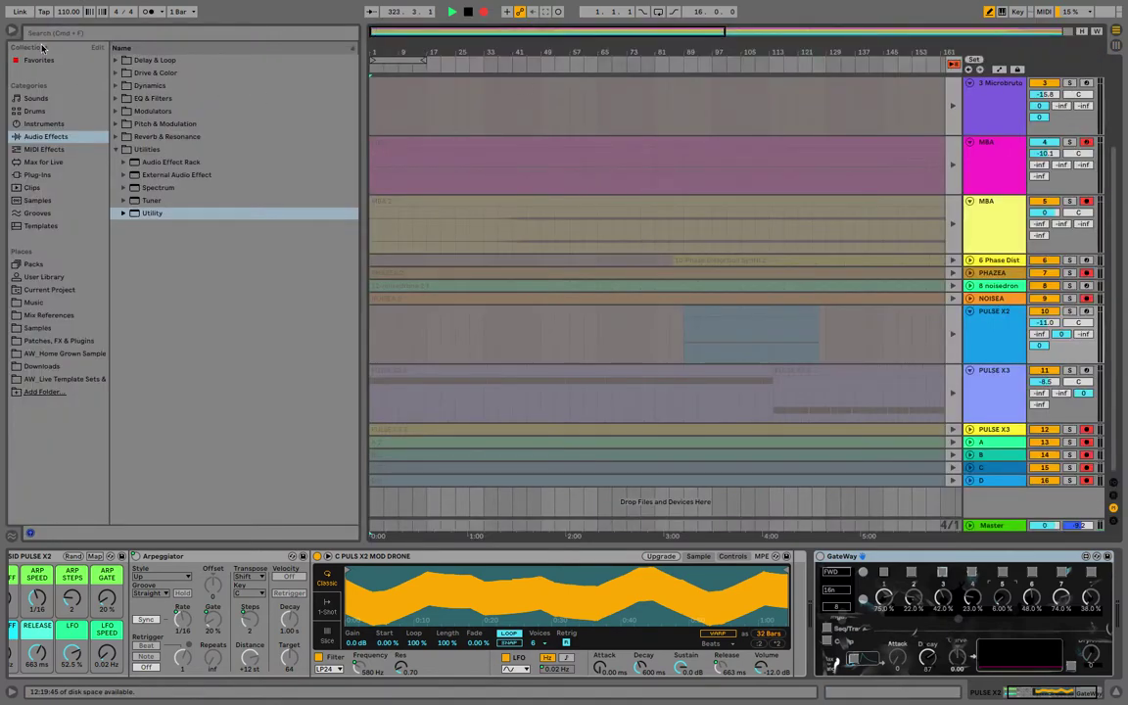
pyautogui.click(12, 33)
pyautogui.moveTo(353, 47); pyautogui.dragTo(353, 22)
pyautogui.press('Tab')
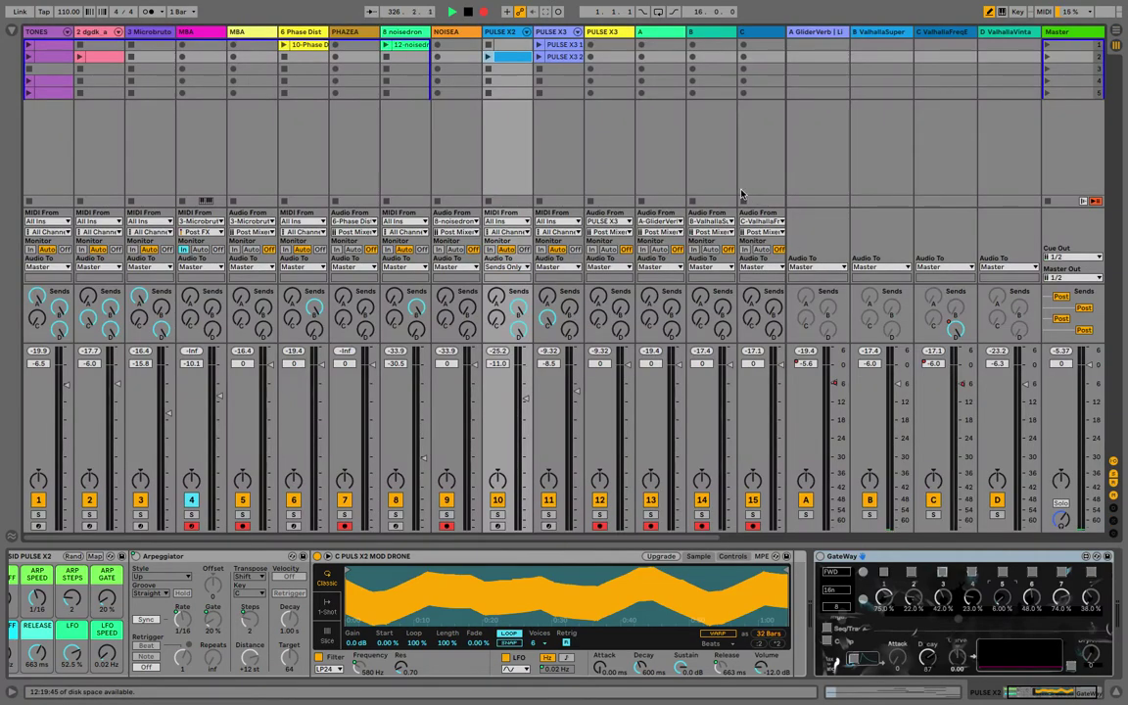
# - Stop the recording and reset the playback position to the beginning, keeping the return tracks shown
pyautogui.hscroll(2, 599, 232)
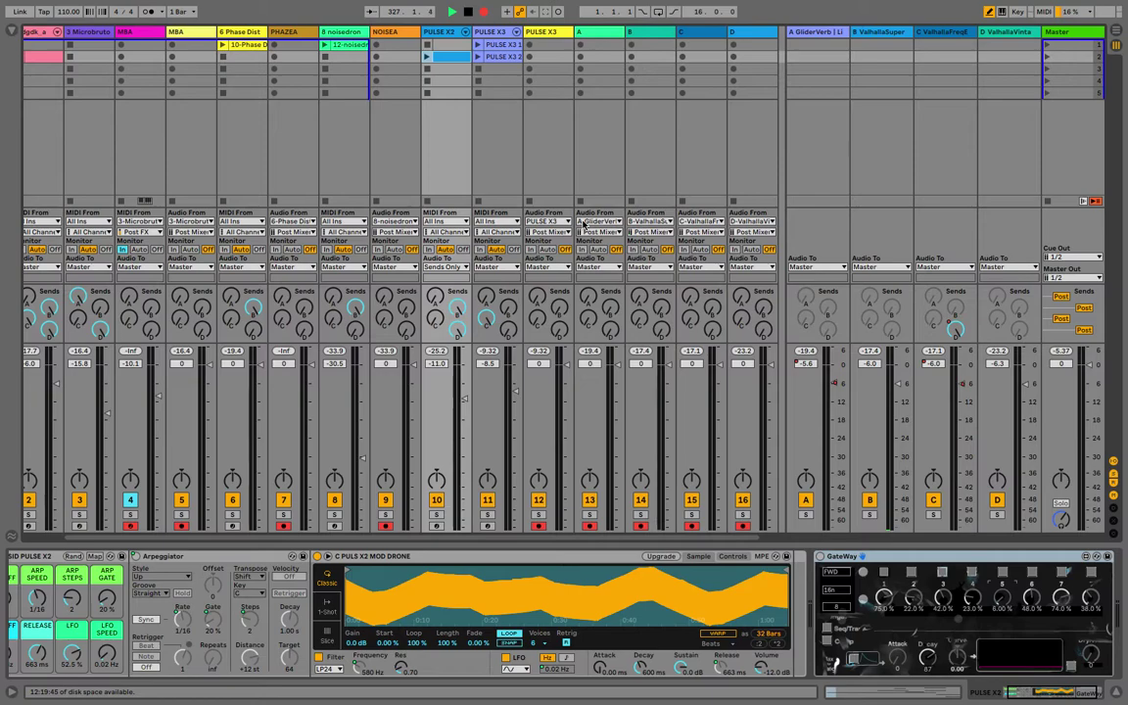
pyautogui.press('space')
pyautogui.hotkey('ctrl', 'alt', 'r')
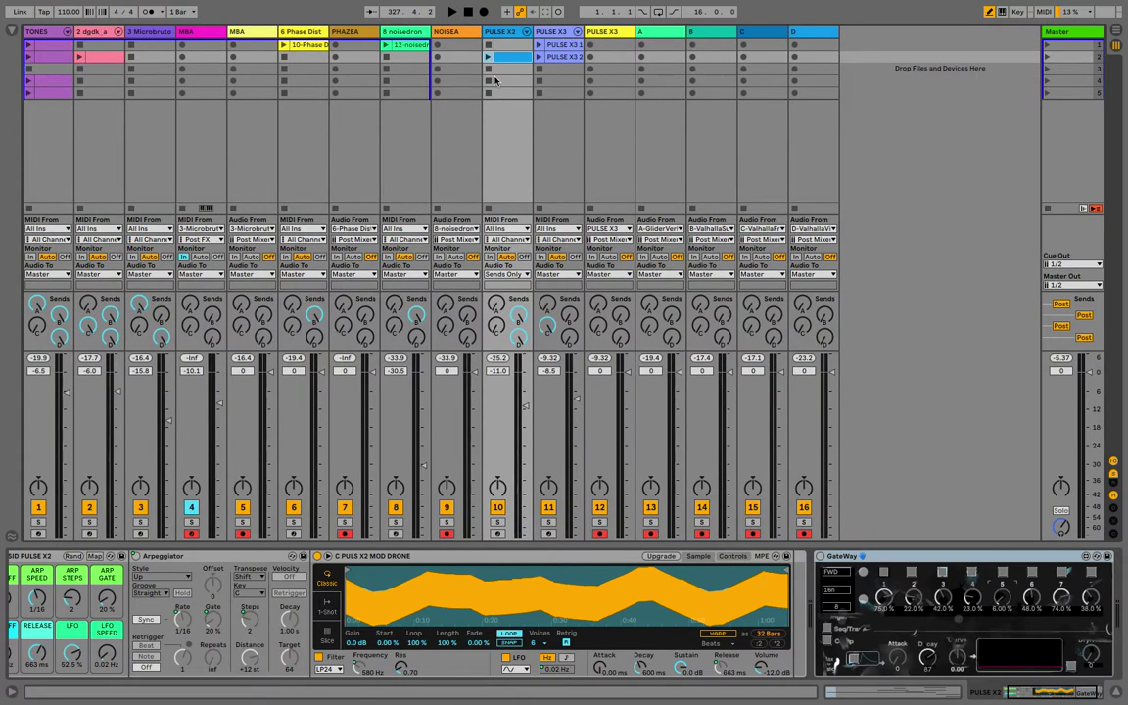
pyautogui.click(464, 11)
pyautogui.hotkey('ctrl', 'alt', 'r')
# - Deactivate return tracks A to D and hide the return tracks
pyautogui.click(810, 498)
pyautogui.click(873, 500)
pyautogui.click(934, 500)
pyautogui.click(997, 499)
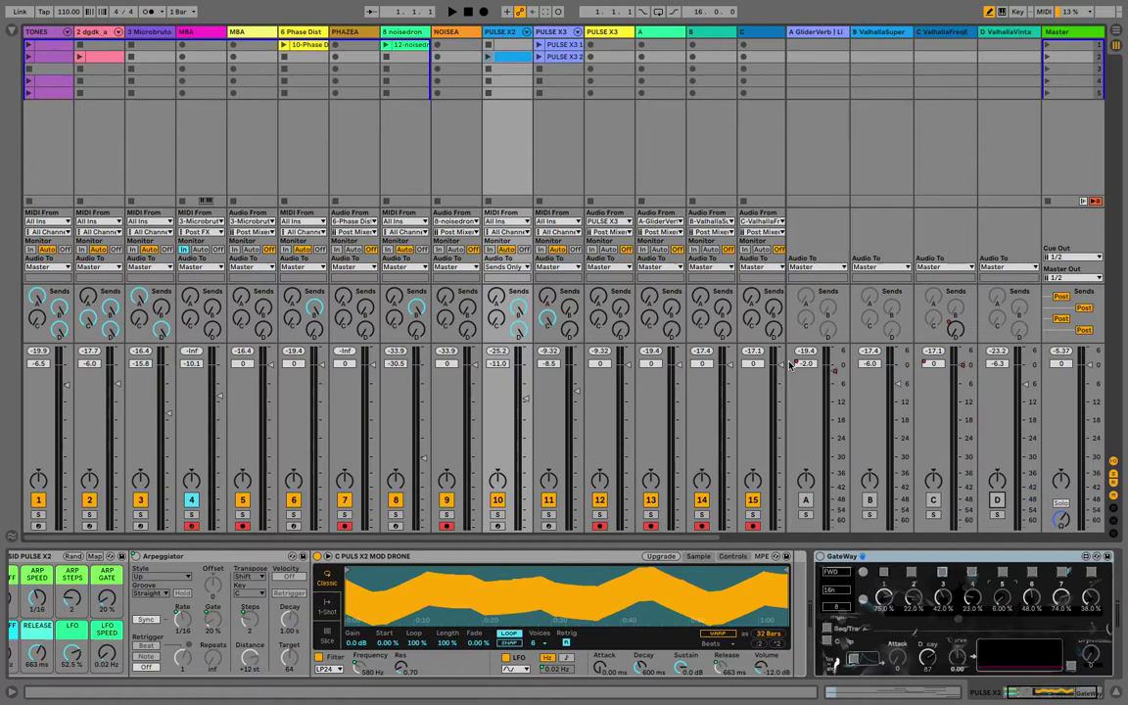
pyautogui.hotkey('ctrl', 'alt', 'r')
# - Switch playback back to the recorded arrangement and disarm all tracks
pyautogui.press('Tab')
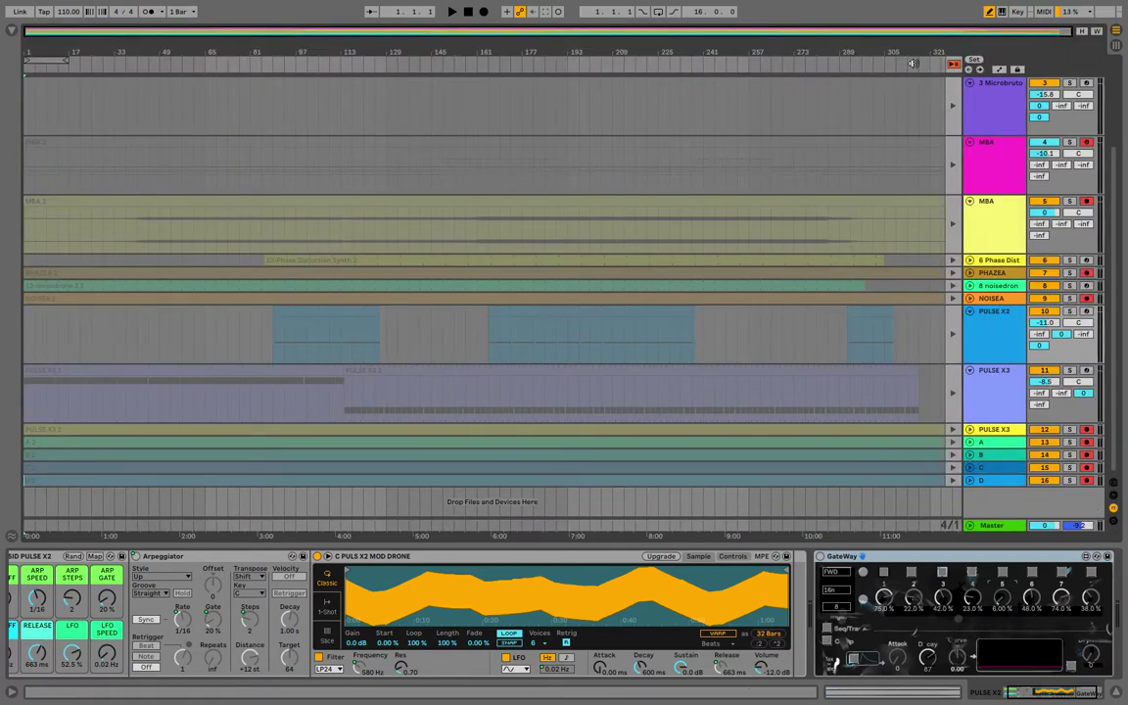
pyautogui.click(955, 66)
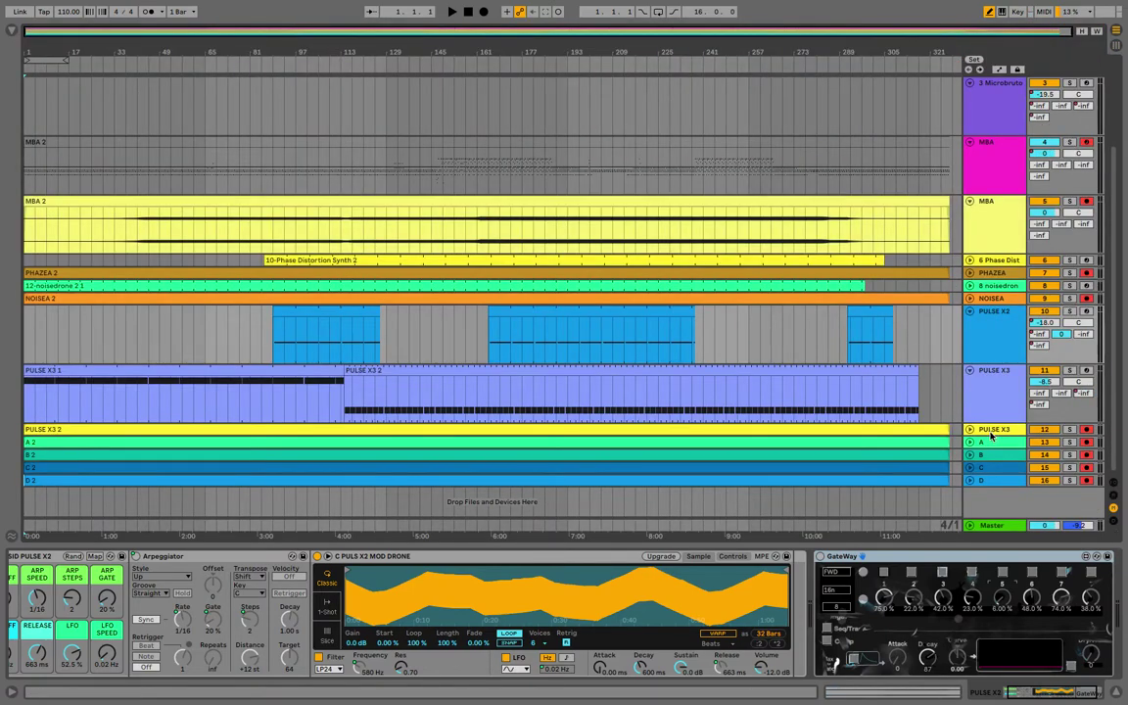
pyautogui.click(993, 483)
pyautogui.hotkey('ctrl', 'a')
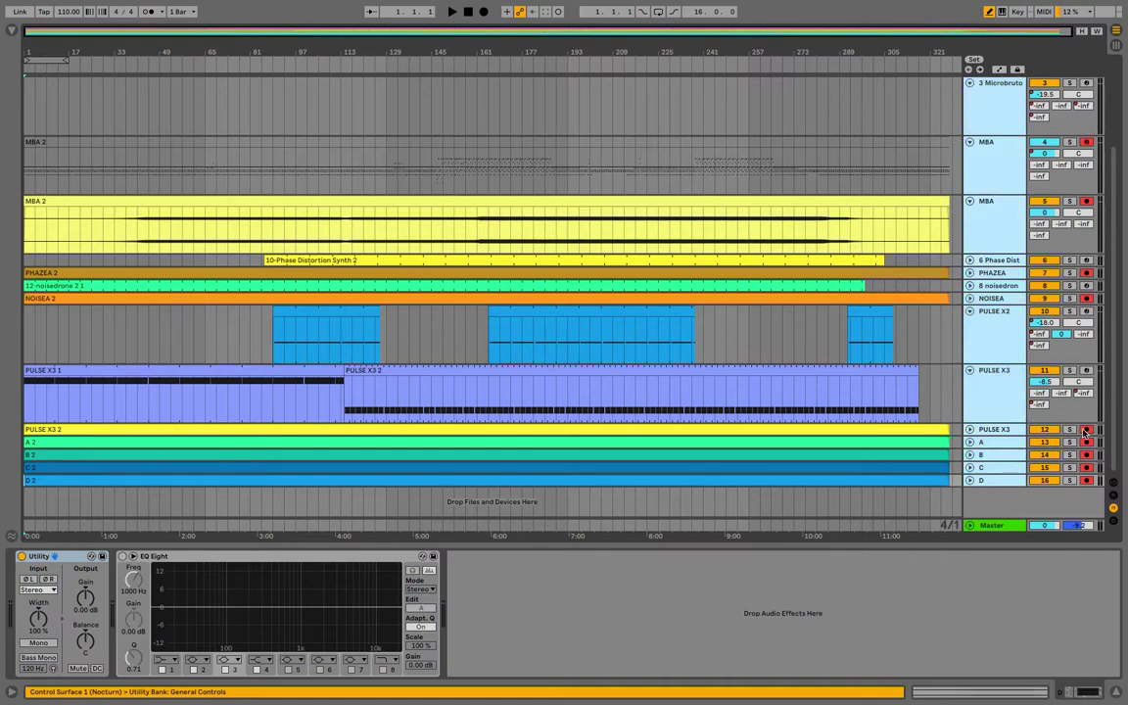
pyautogui.click(1085, 430)
# - Group audio tracks A to D and name the group RETURNS
pyautogui.click(984, 481)
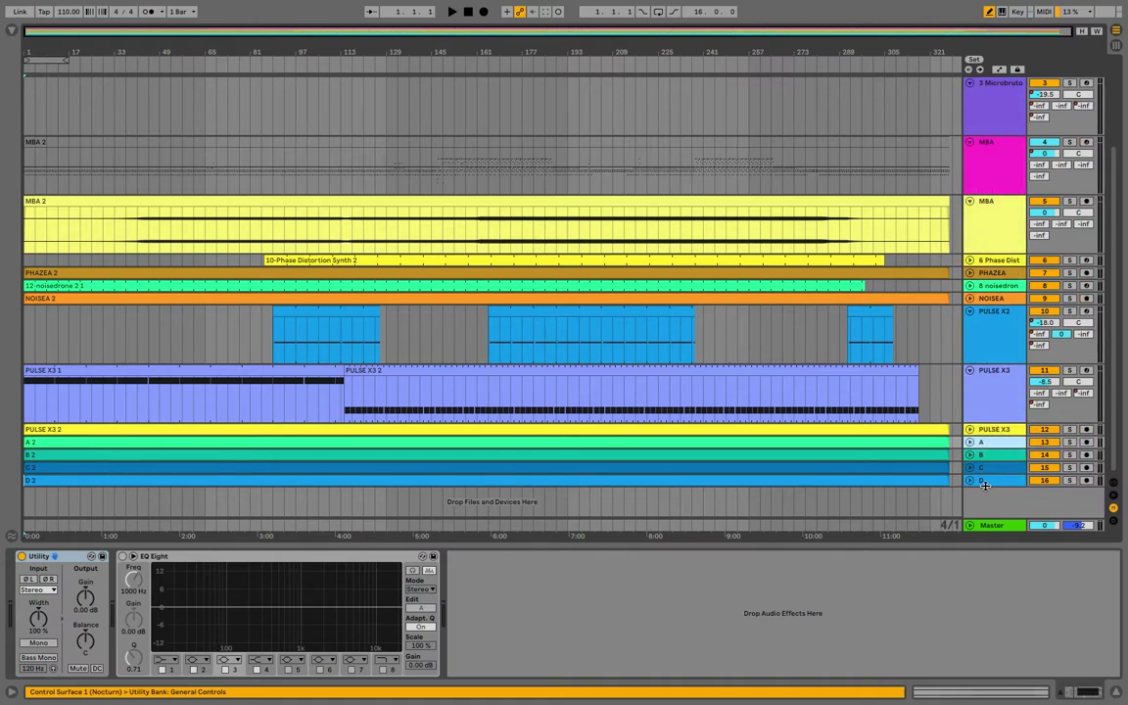
pyautogui.keyDown('shift'); pyautogui.click(985, 482); pyautogui.keyUp('shift')
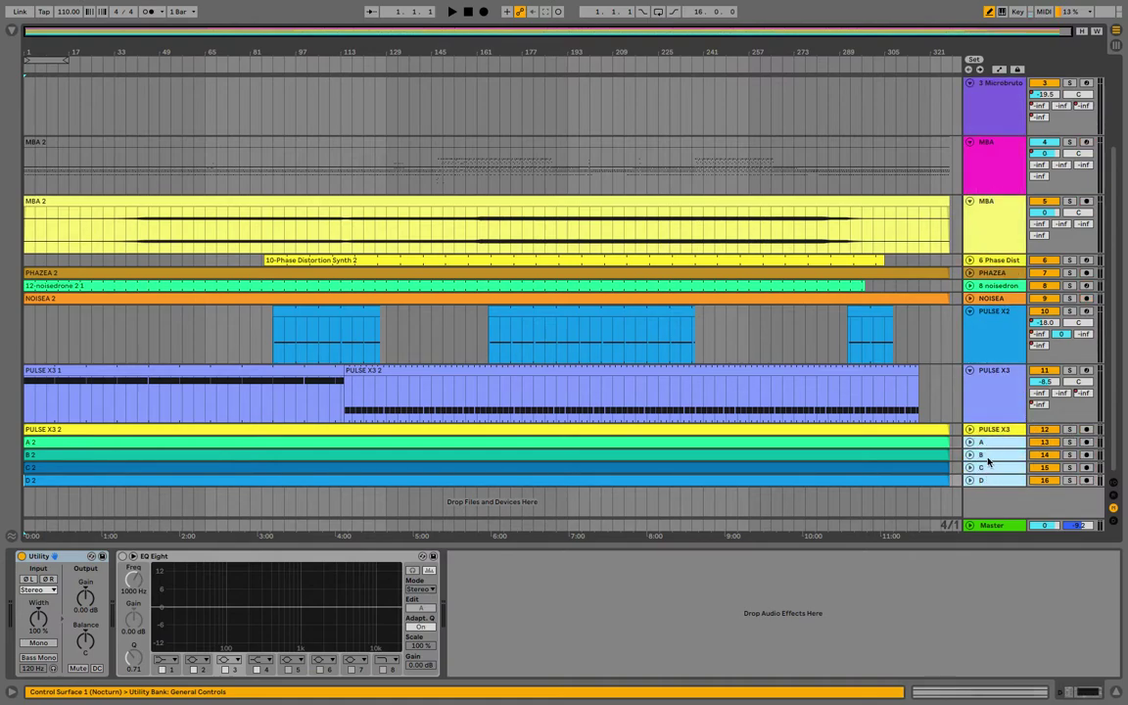
pyautogui.hotkey('ctrl', 'g')
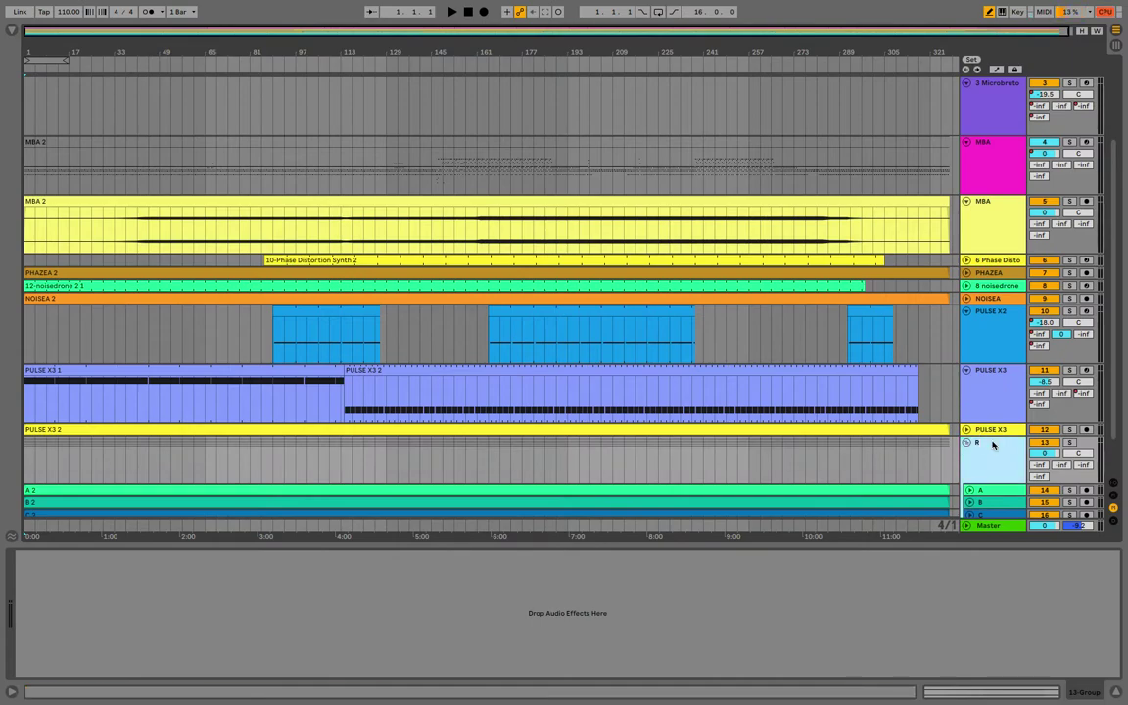
pyautogui.click(990, 443)
pyautogui.write('RETURNS')
pyautogui.press('Return')
# - Fit all track heights to the Arrangement view
pyautogui.scroll(-1, 991, 472)
pyautogui.click(987, 448)
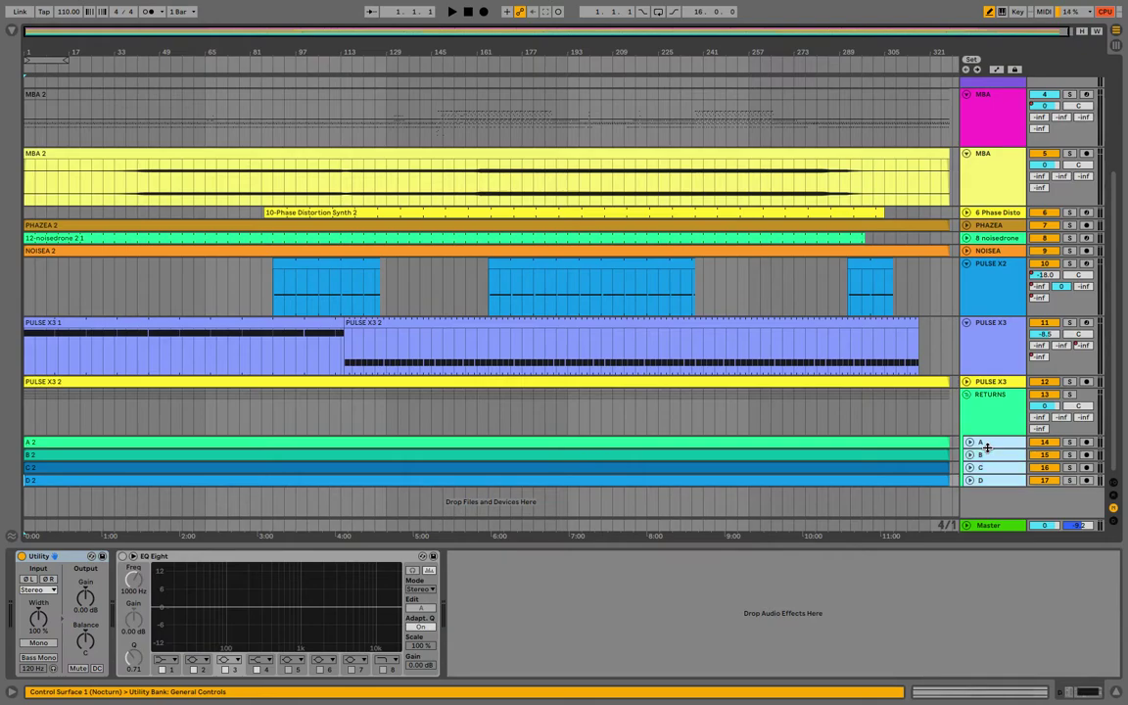
pyautogui.press('h')
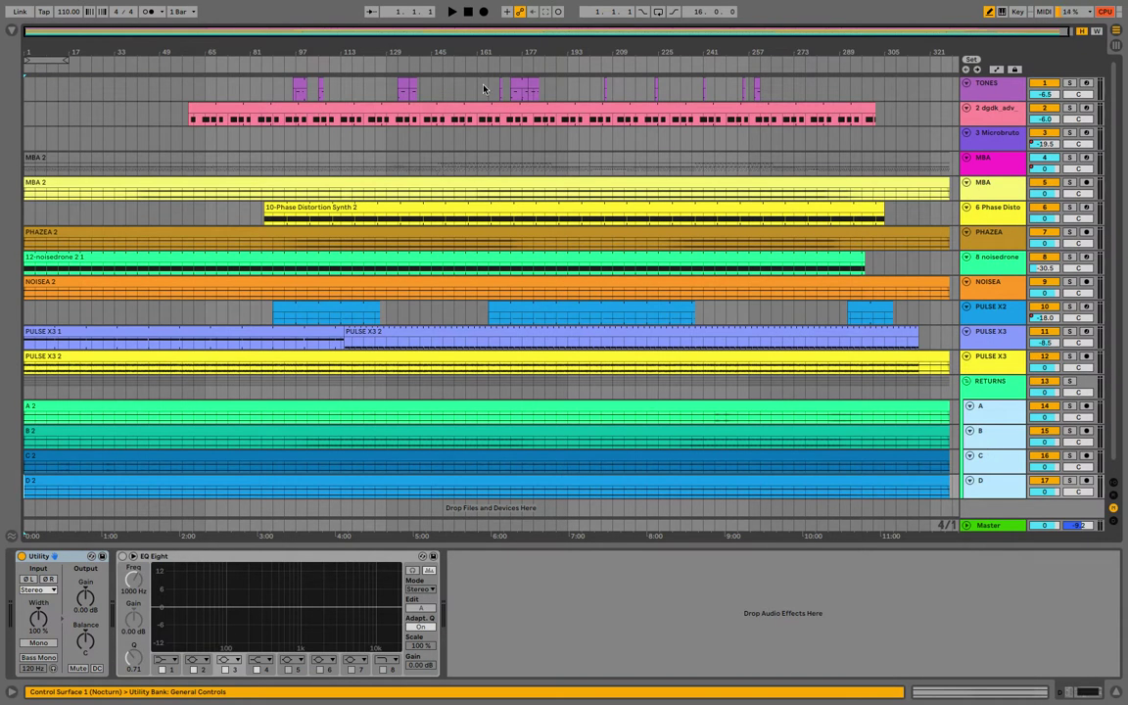
# - Deactivate the 3 Microbruto track and switch off all its devices, including the sequencer rack and Utility
pyautogui.click(979, 193)
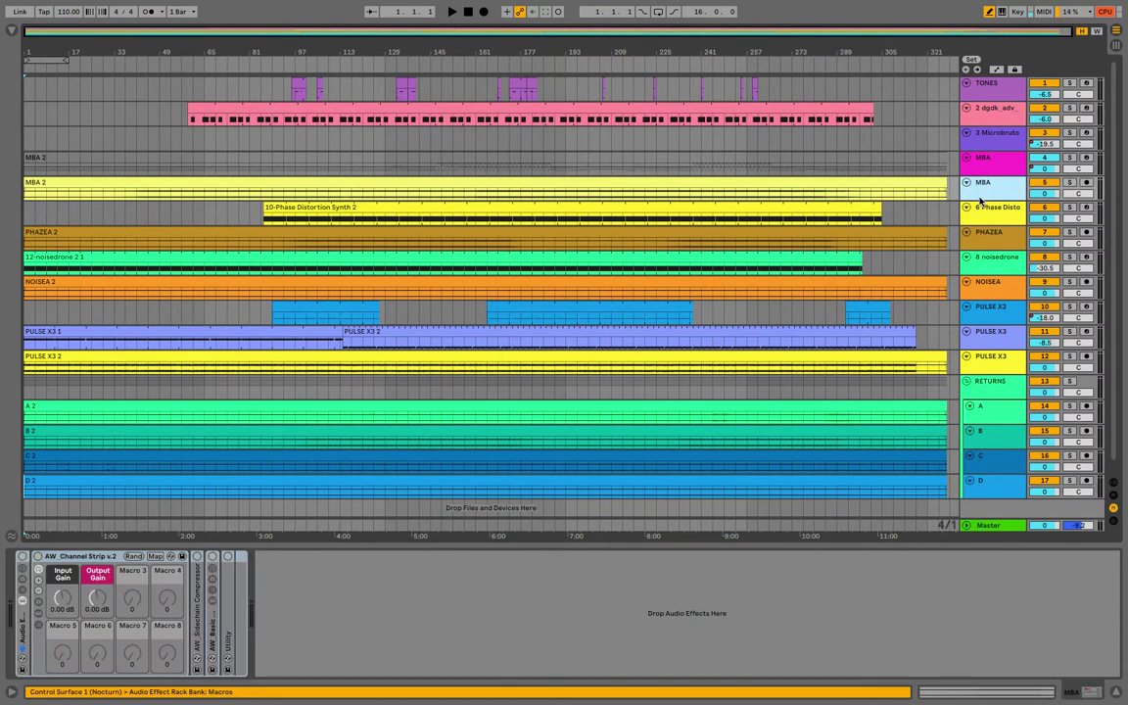
pyautogui.click(982, 168)
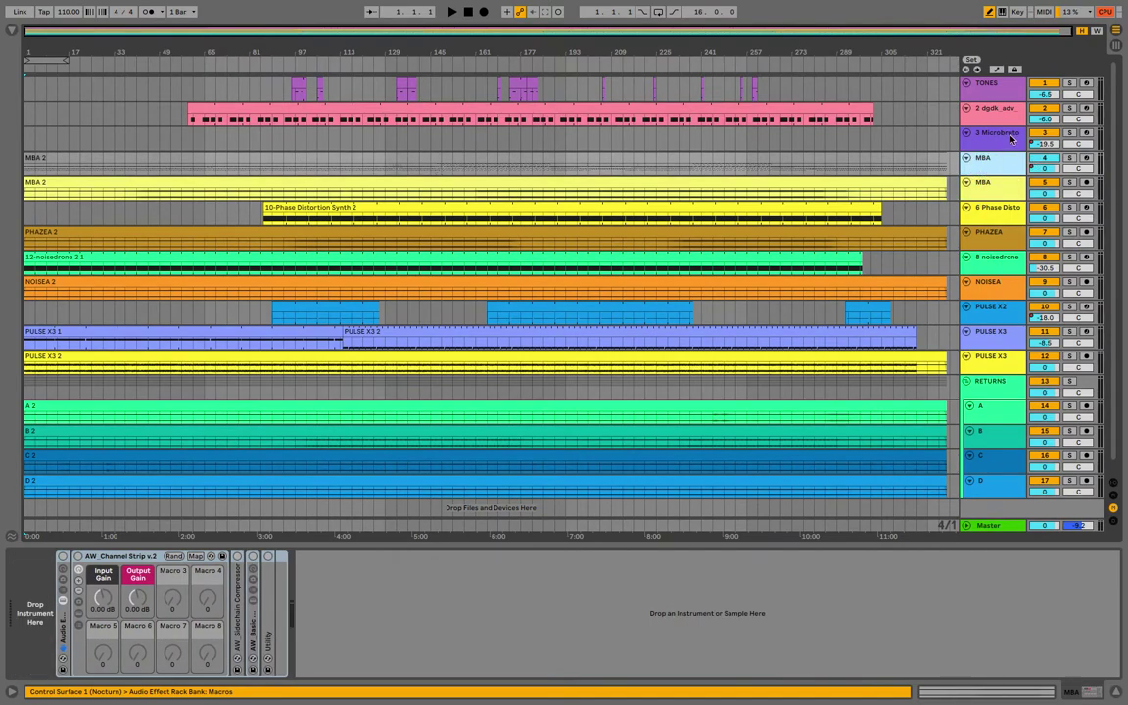
pyautogui.click(1004, 143)
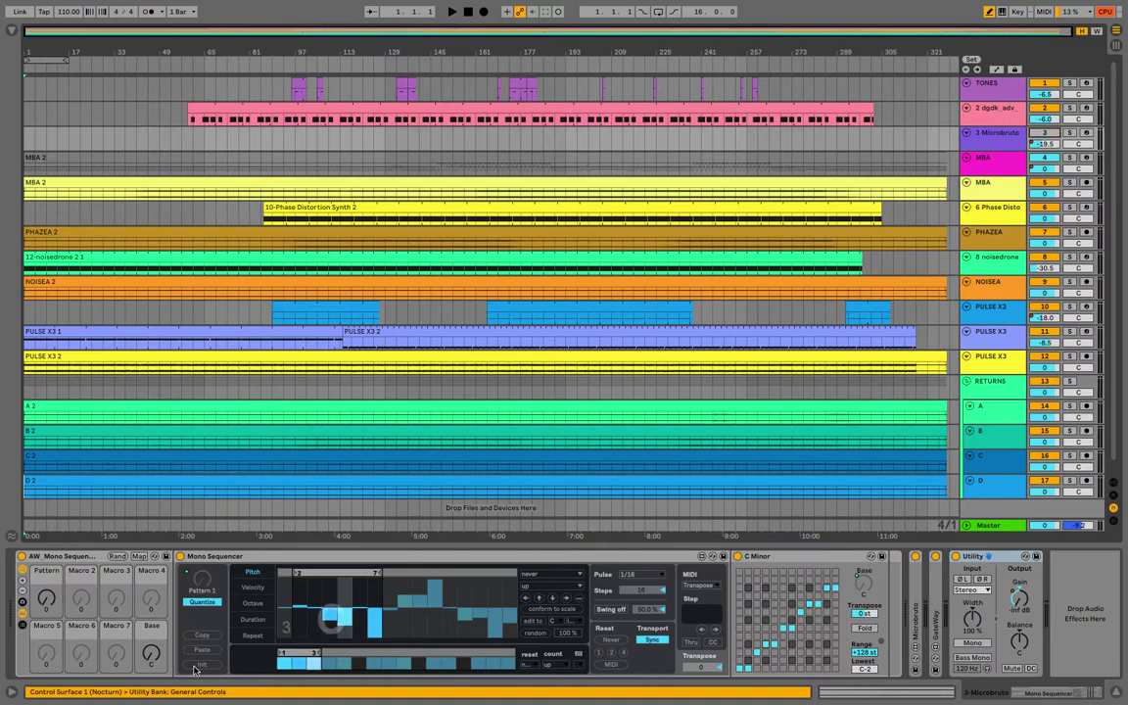
pyautogui.doubleClick(39, 557)
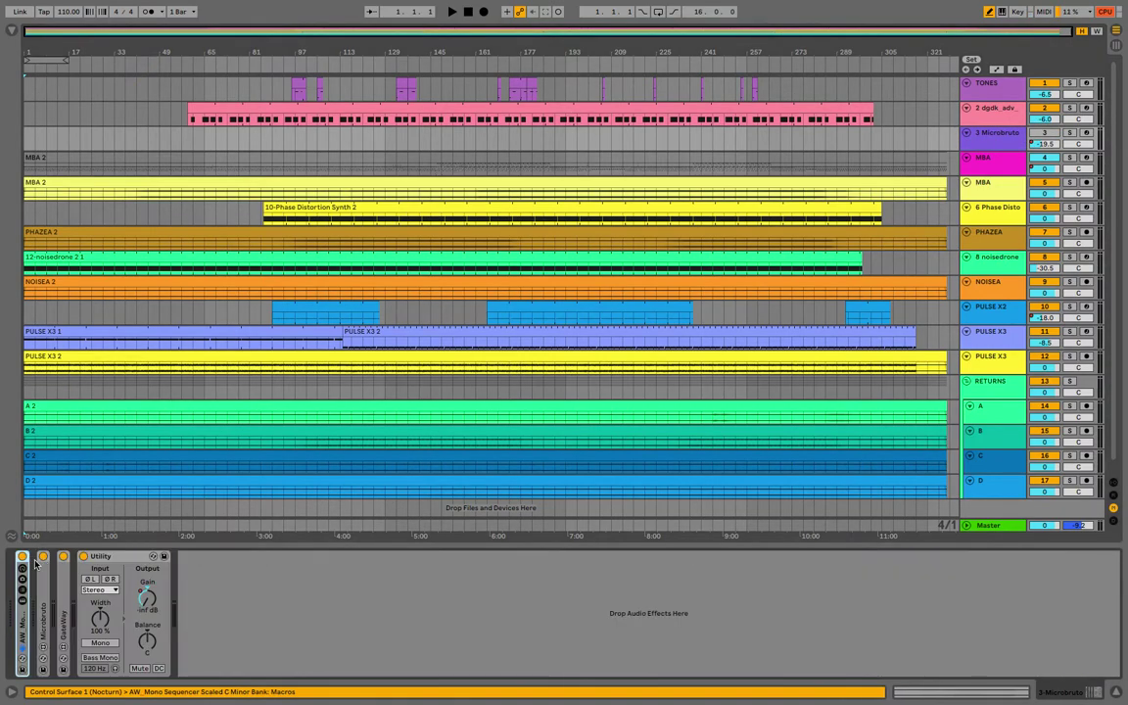
pyautogui.click(84, 557)
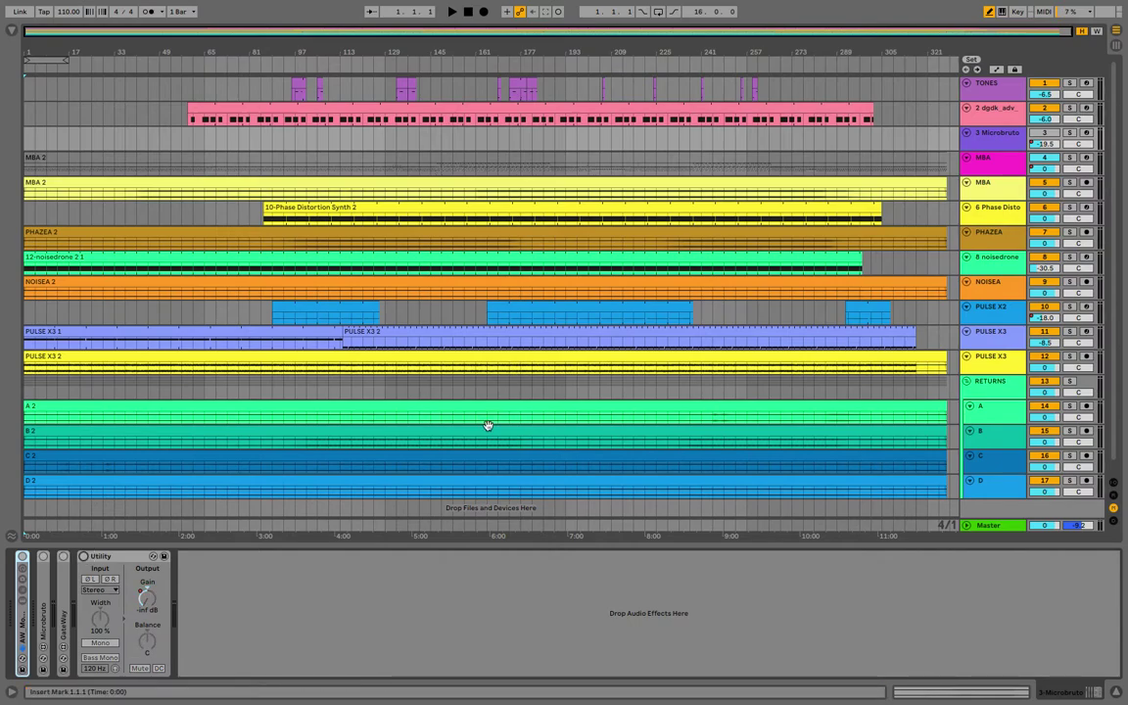
# - Play the arrangement from the start and deactivate the PULSE X3 MIDI track
pyautogui.press('space')
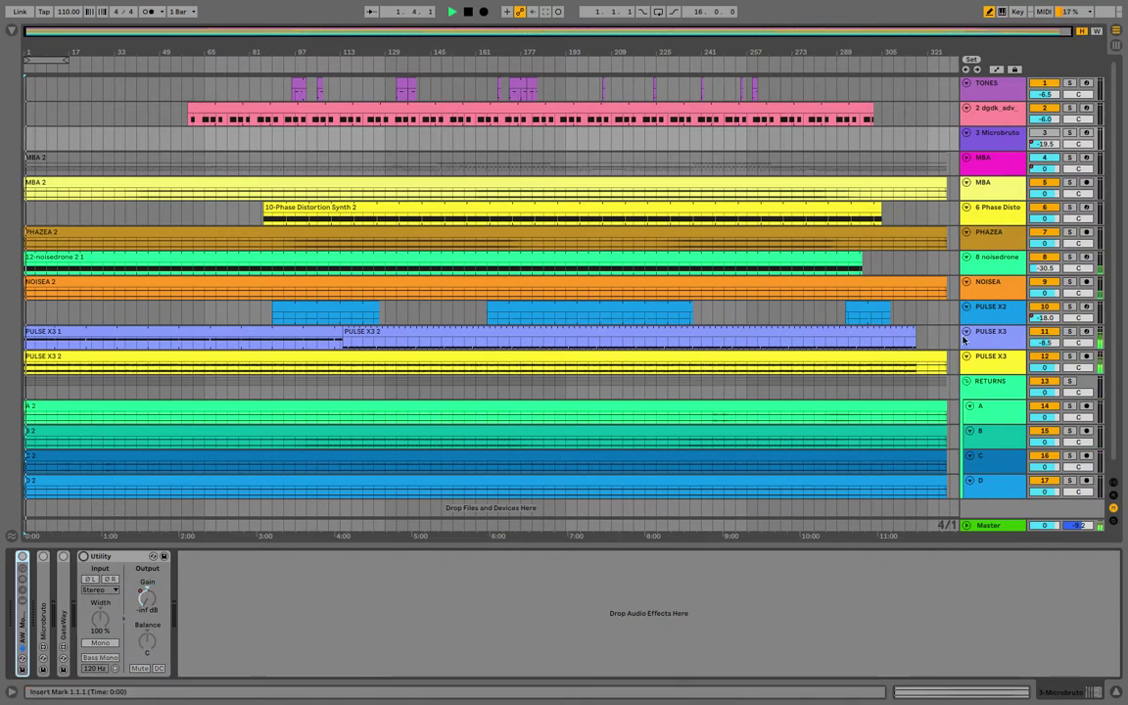
pyautogui.click(981, 363)
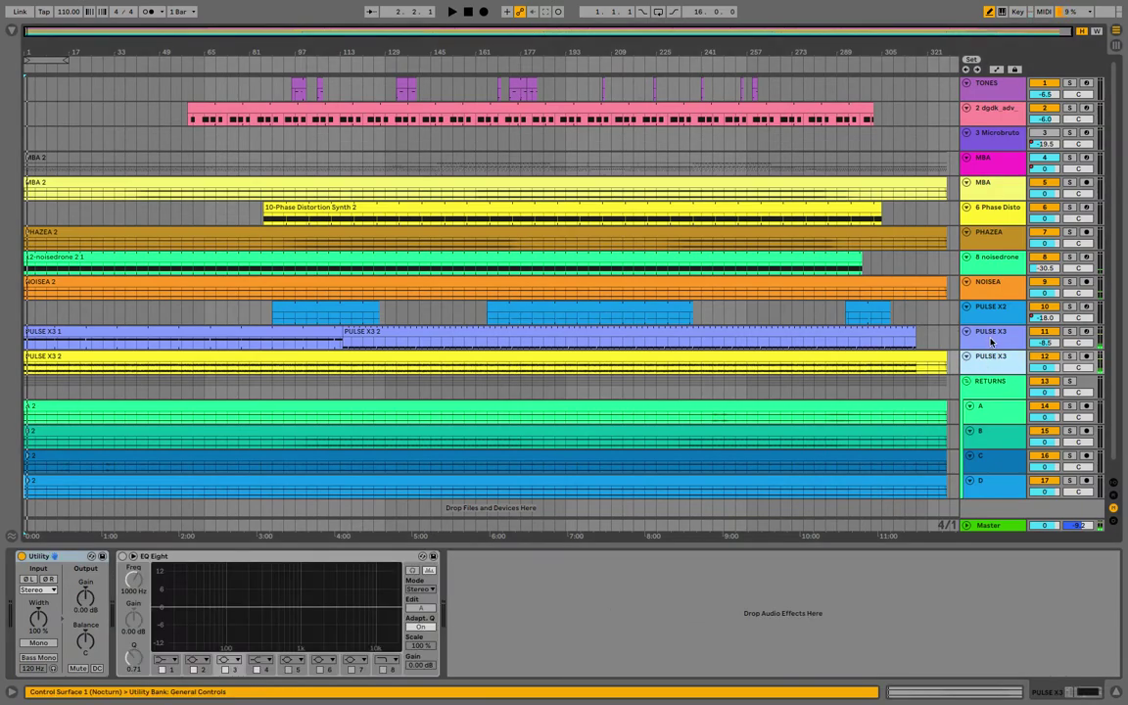
pyautogui.click(991, 339)
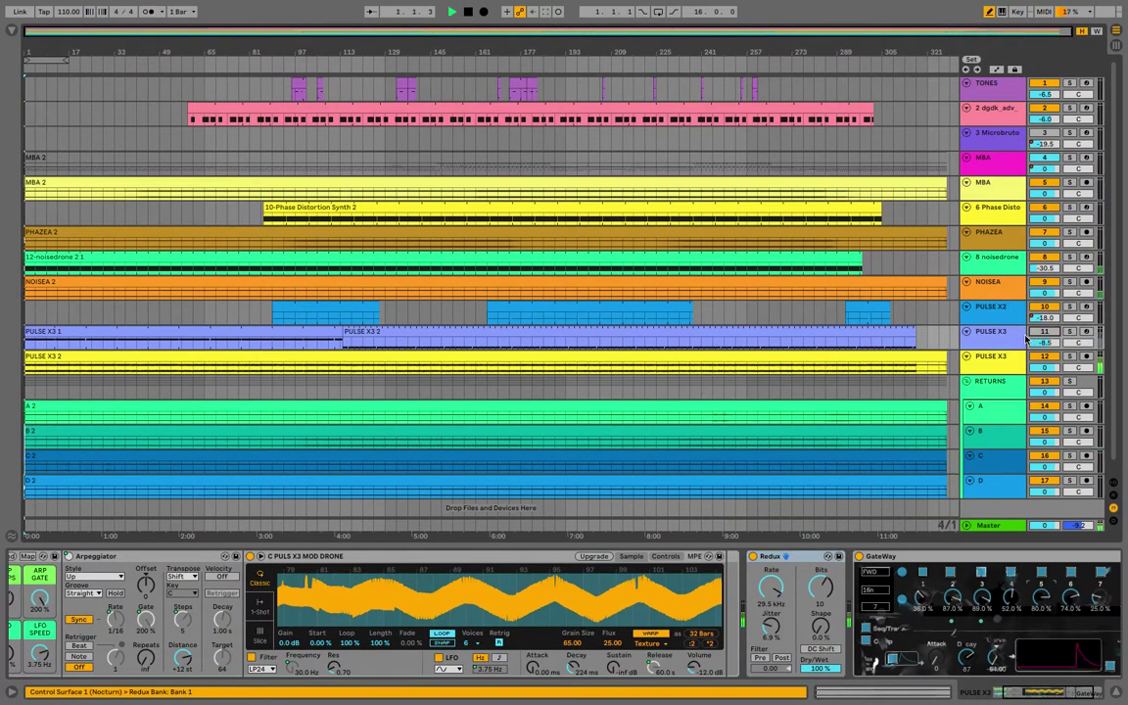
# - Deactivate the PULSE X2 and 8 noisedrone source tracks and switch to the Session view
pyautogui.click(995, 309)
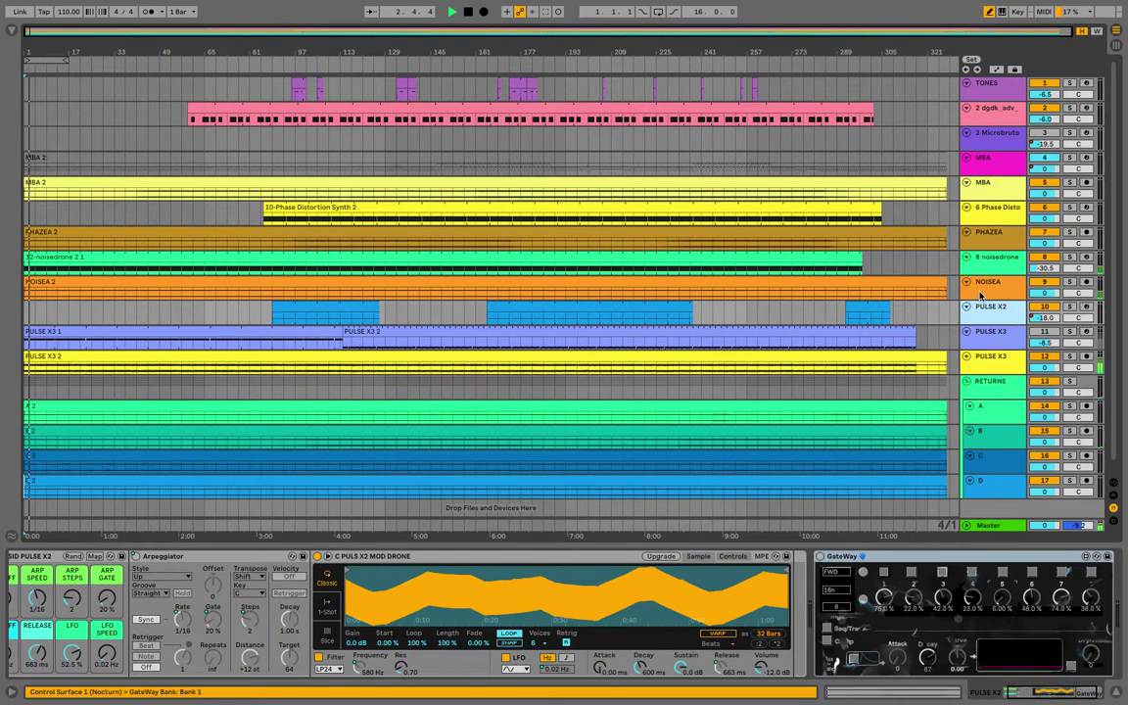
pyautogui.click(980, 292)
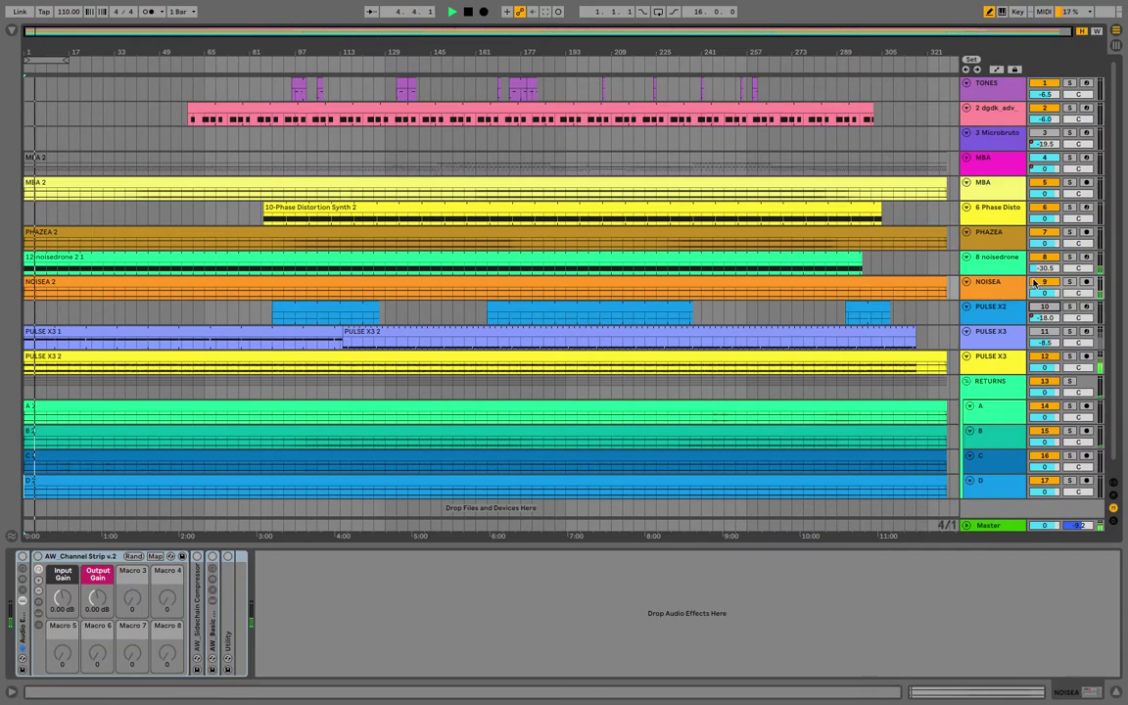
pyautogui.click(979, 235)
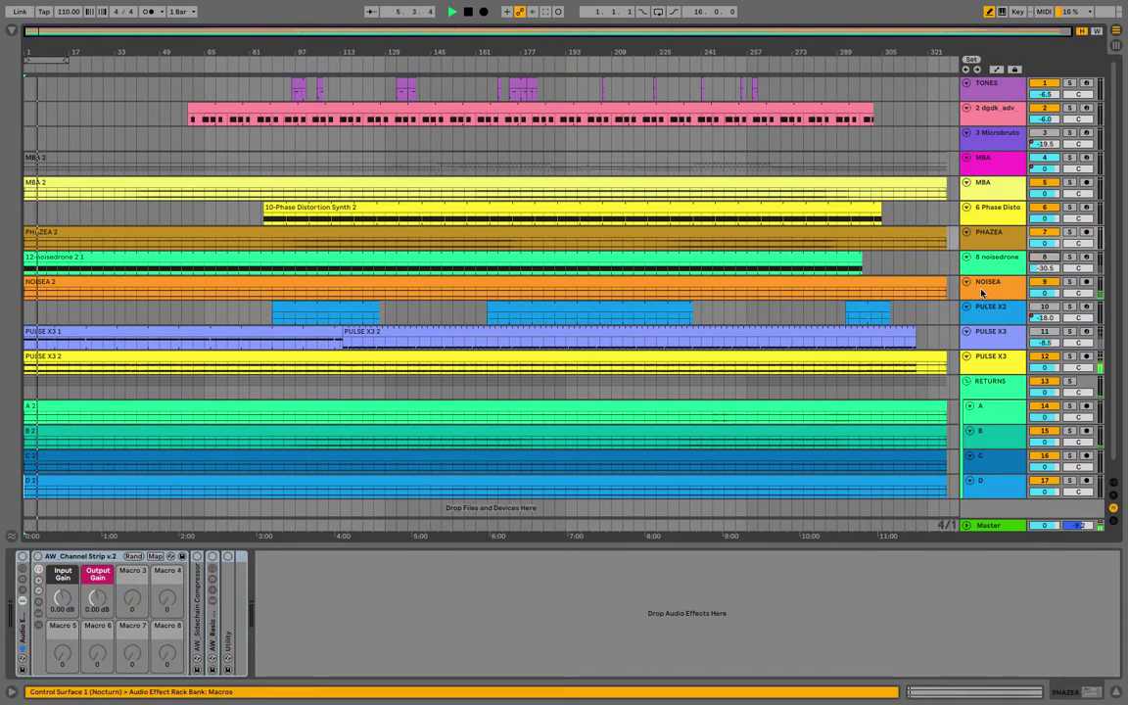
pyautogui.click(980, 292)
pyautogui.press('Tab')
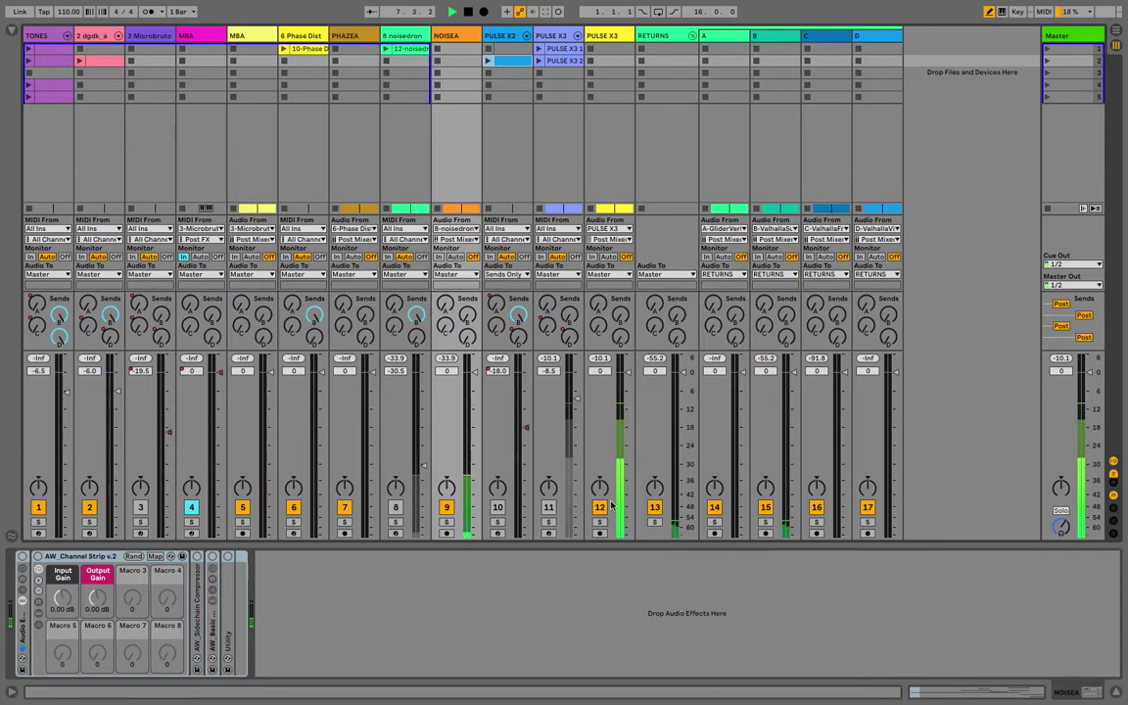
# - Audition the recorded B return track in solo, unsolo it, and check the original return tracks before hiding them again
pyautogui.click(766, 521)
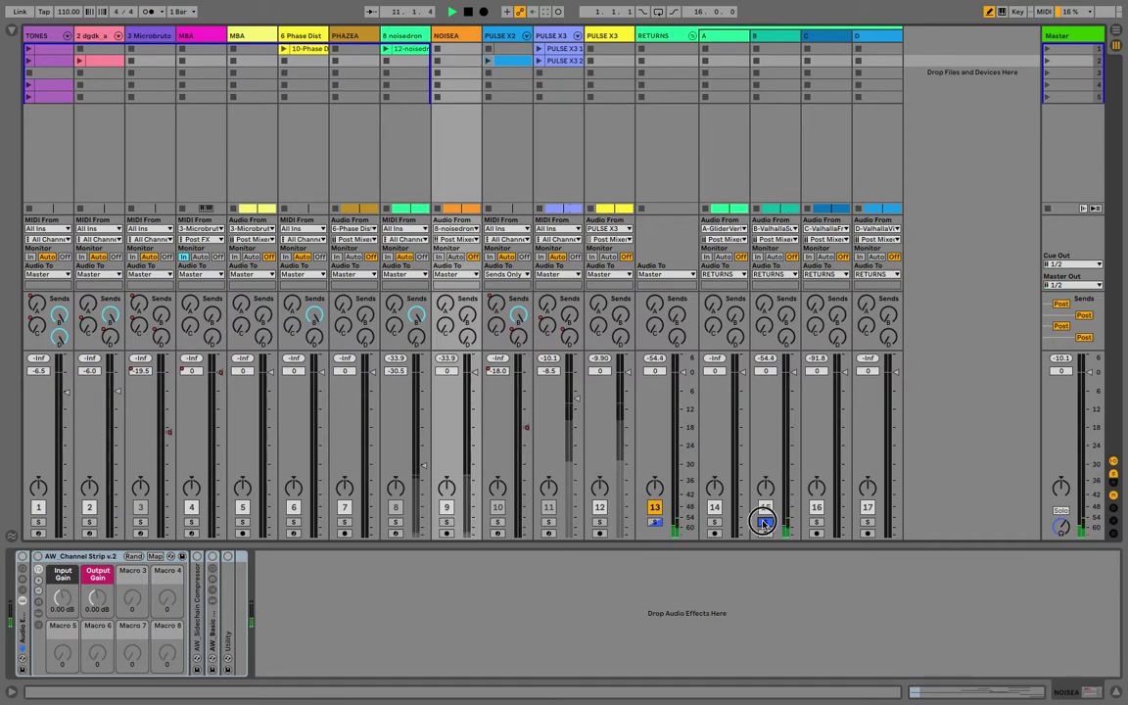
pyautogui.click(766, 522)
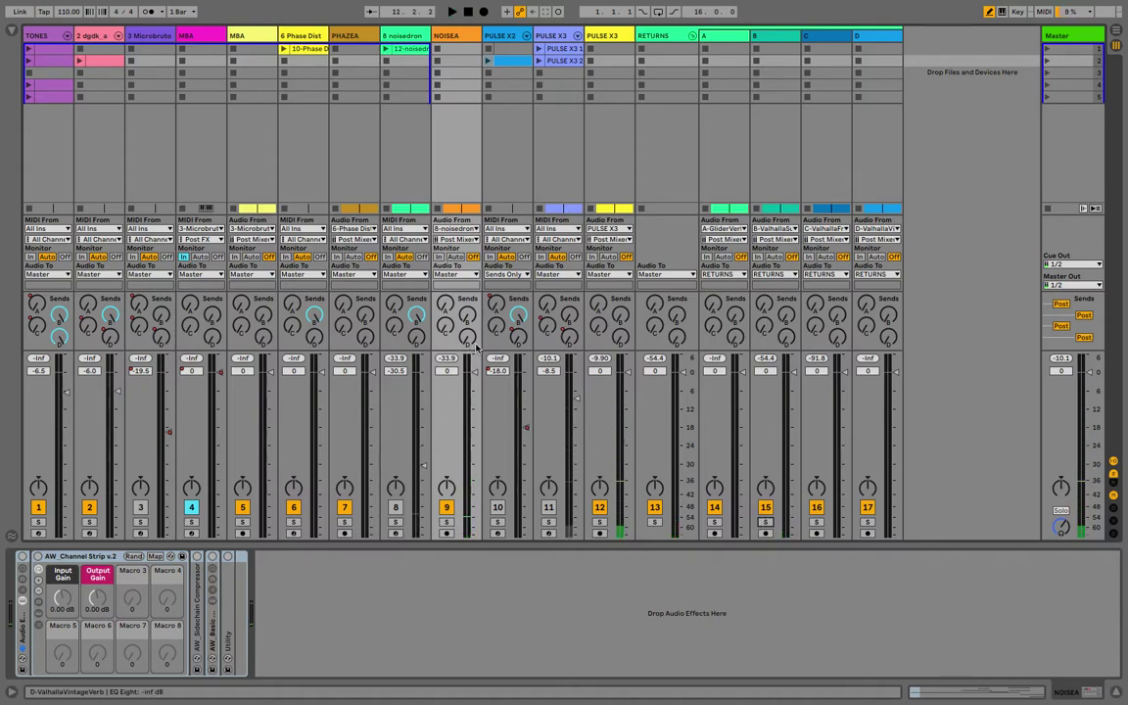
pyautogui.hotkey('ctrl', 'alt', 'r')
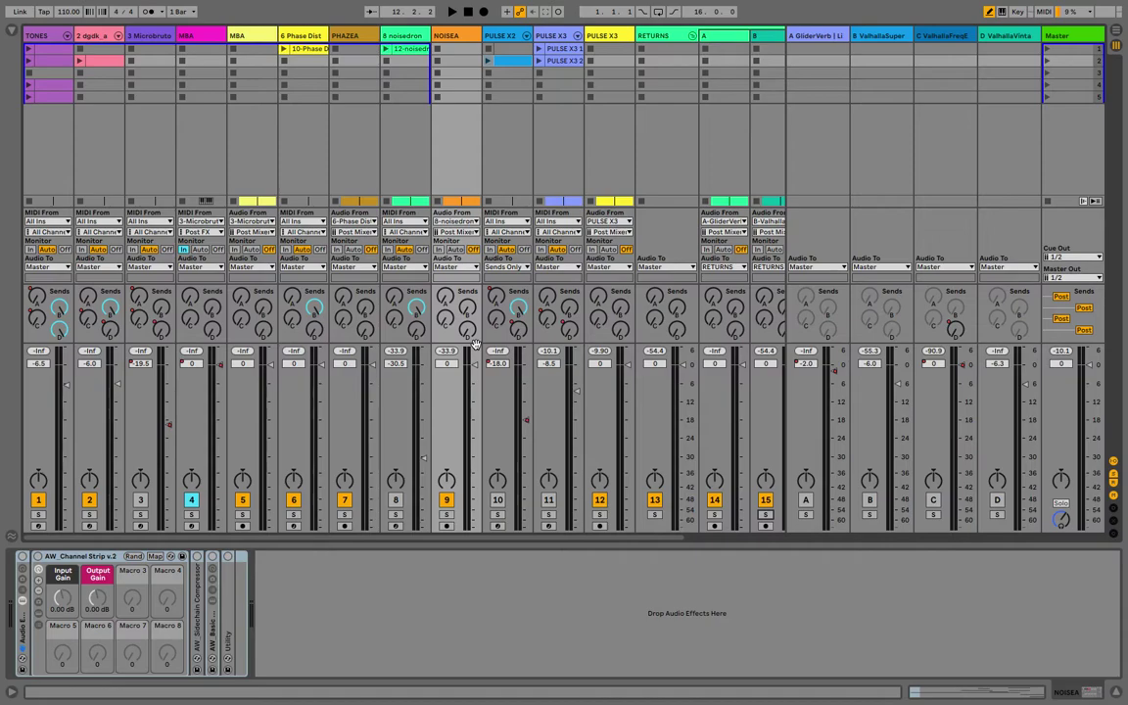
pyautogui.hotkey('ctrl', 'alt', 'r')
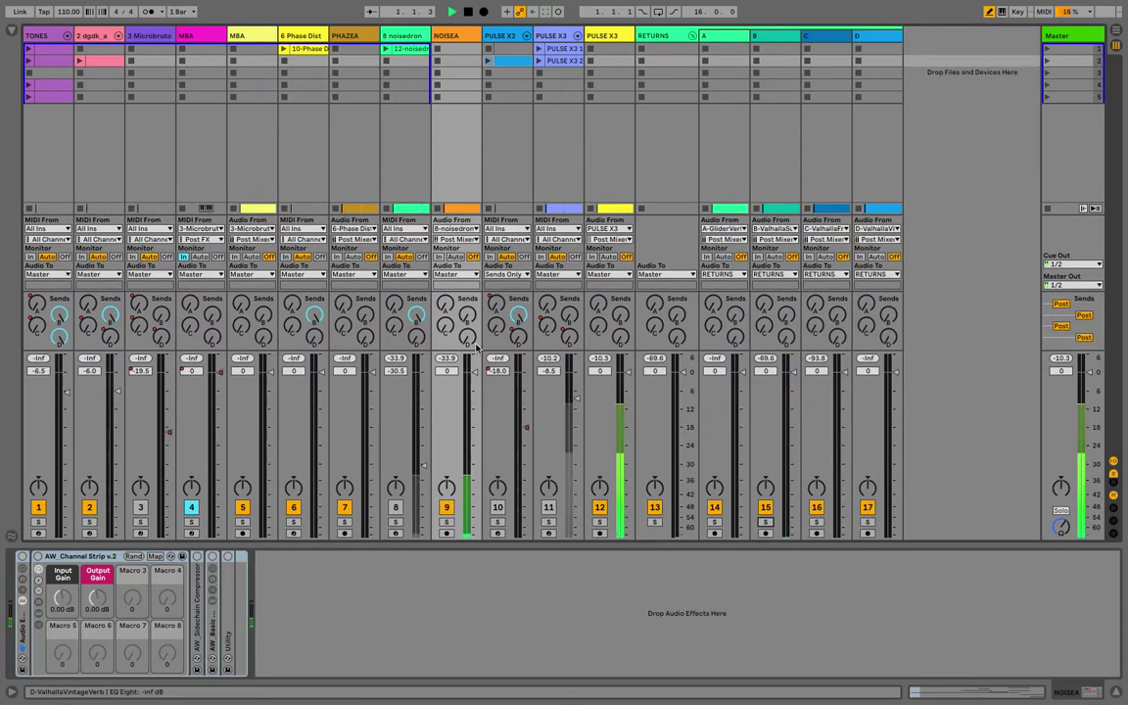
# - Enlarge the recorded B return track in the Arrangement view to show its waveform
pyautogui.press('Tab')
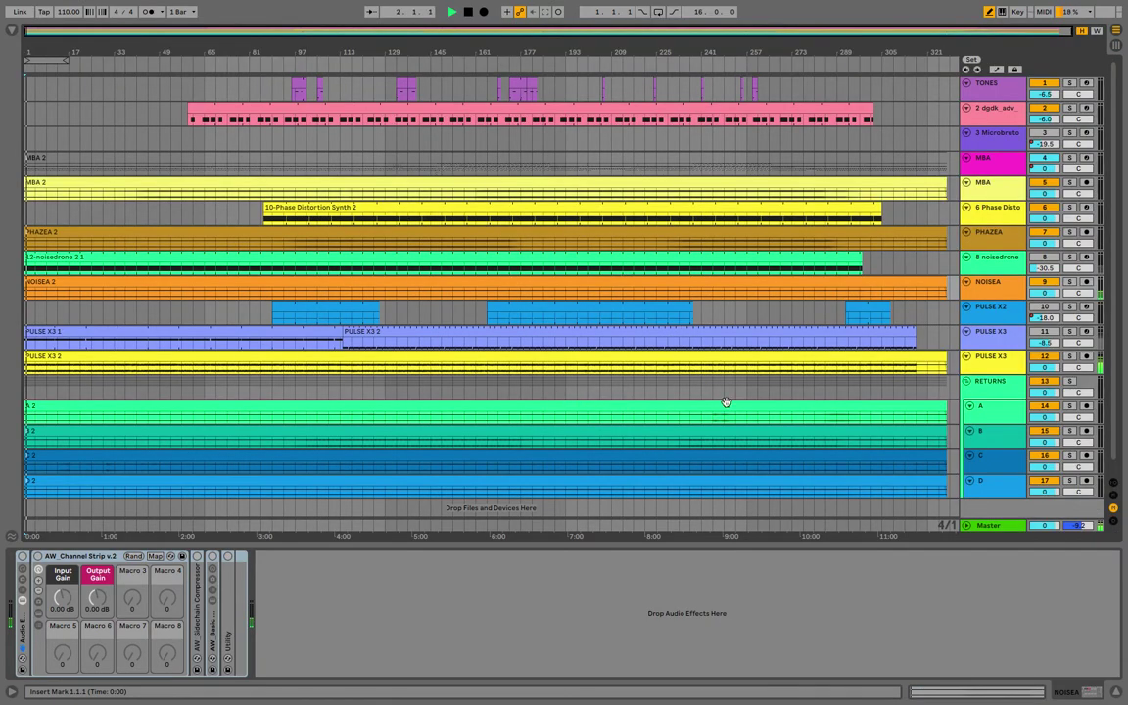
pyautogui.rightClick(982, 449)
pyautogui.click(990, 455)
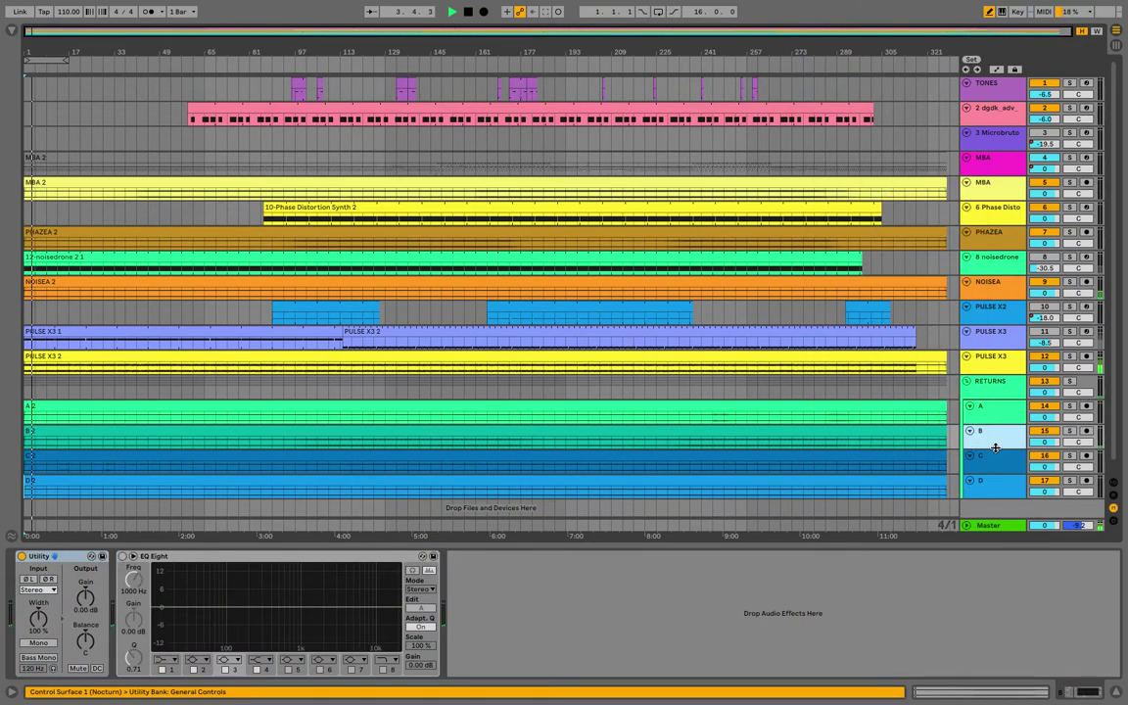
pyautogui.moveTo(995, 451); pyautogui.dragTo(977, 544)
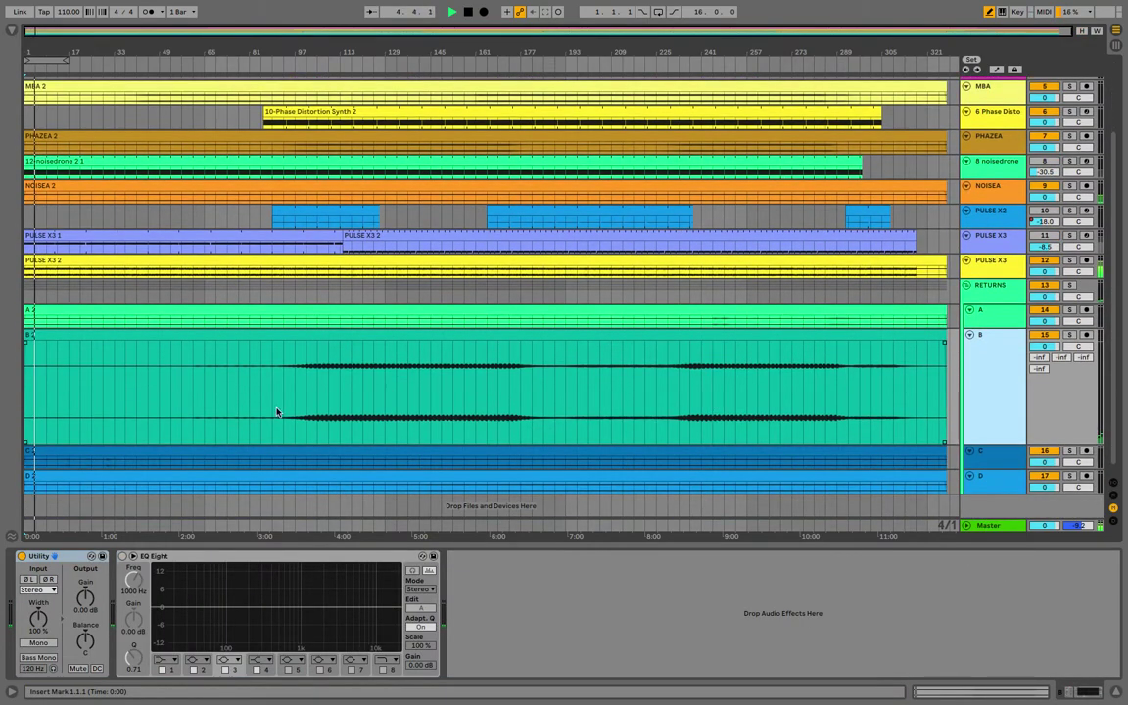
# - In the Session view, reactivate the 8 noisedrone track and the B ValhallaSupermassive return, and audition that return in solo from the start
pyautogui.press('Tab')
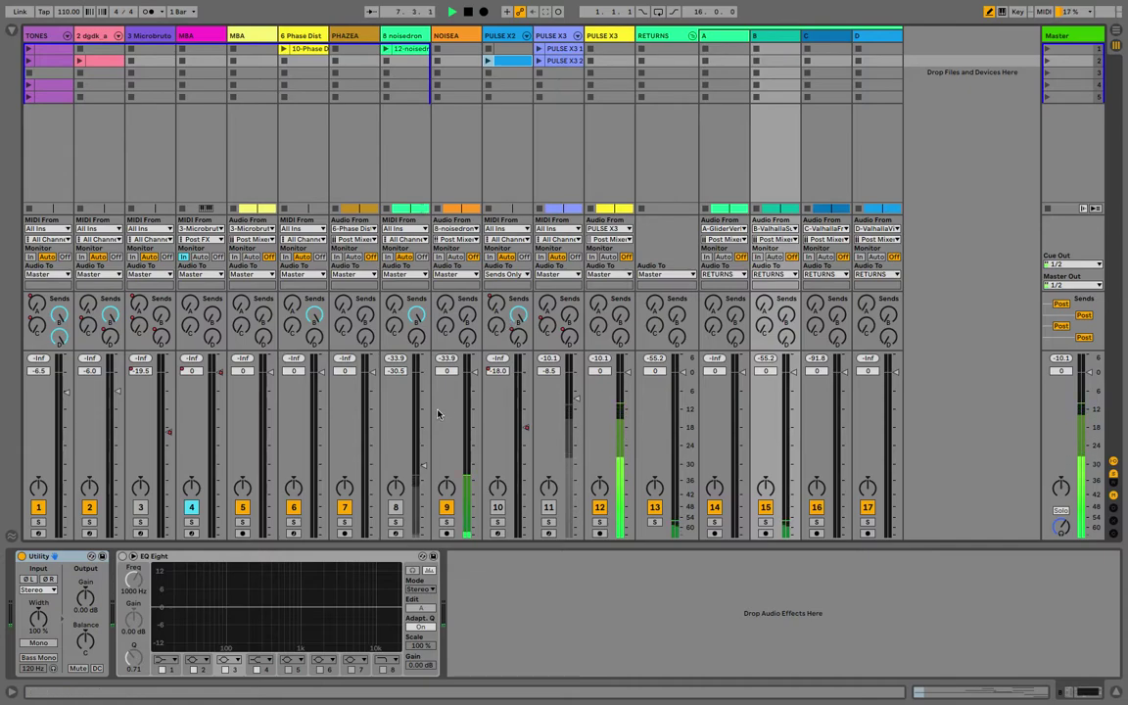
pyautogui.click(394, 507)
pyautogui.press('space')
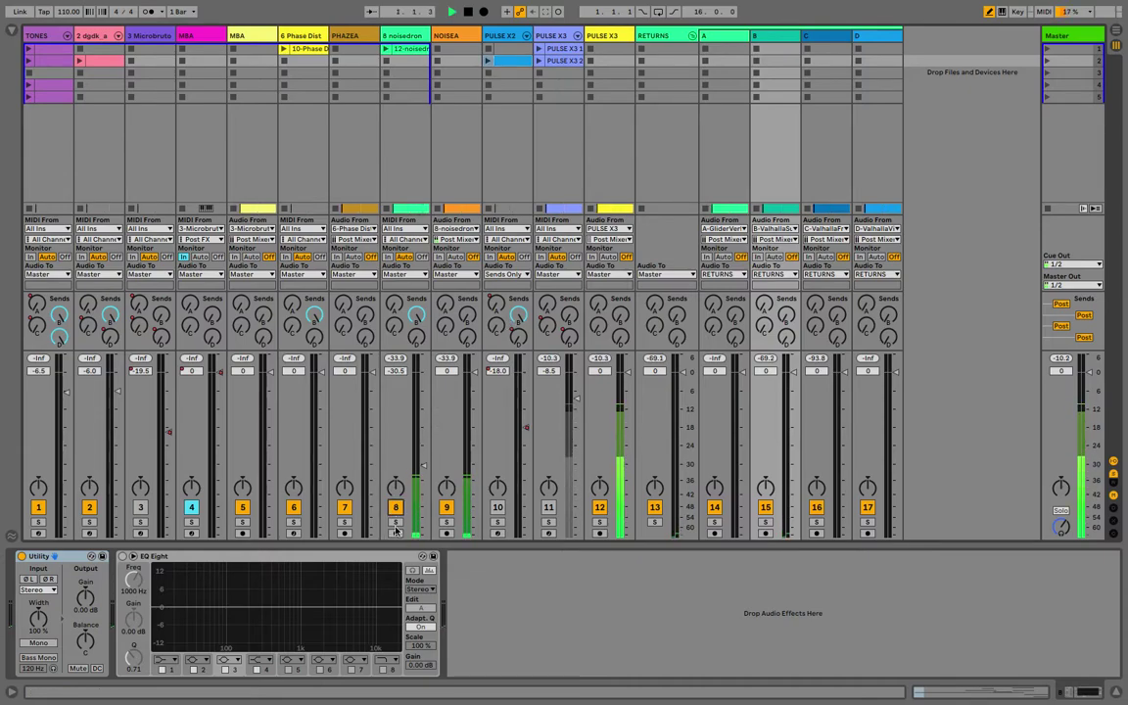
pyautogui.press('alt+super+r')
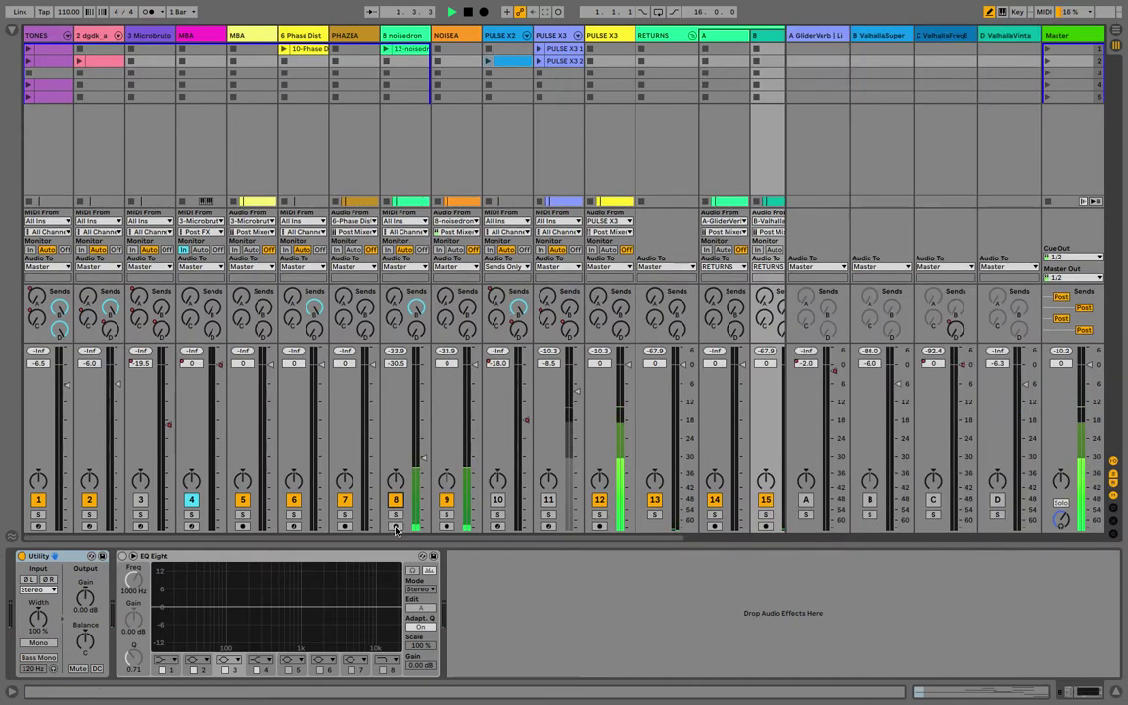
pyautogui.click(867, 500)
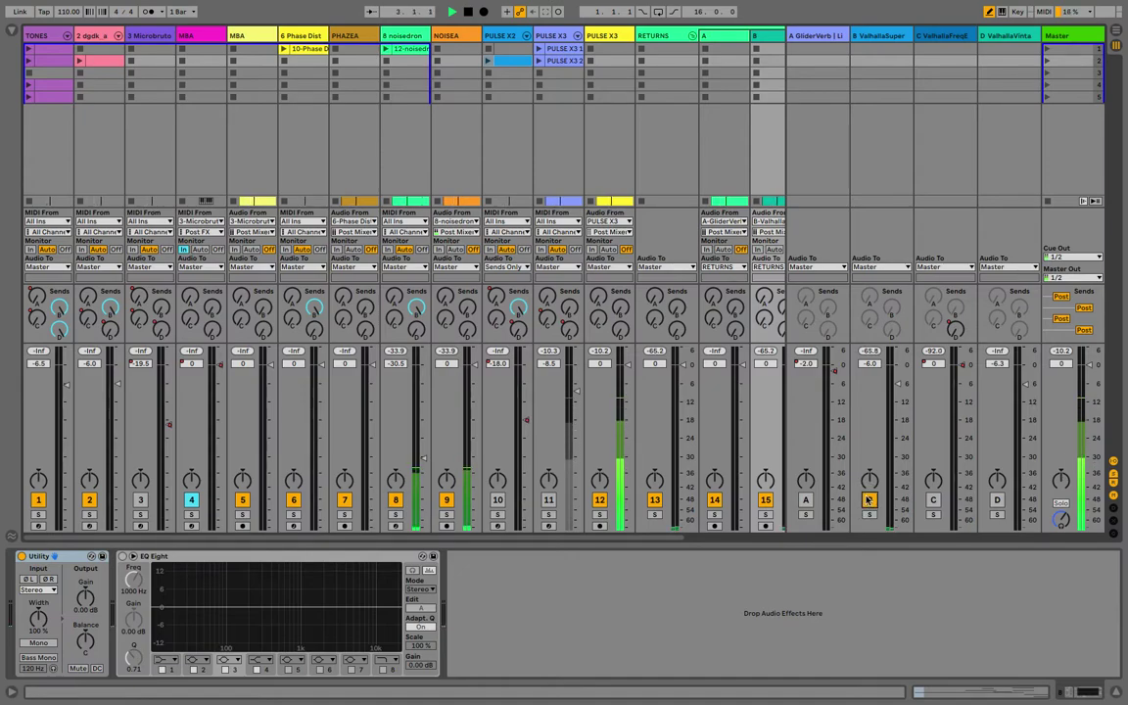
pyautogui.click(869, 515)
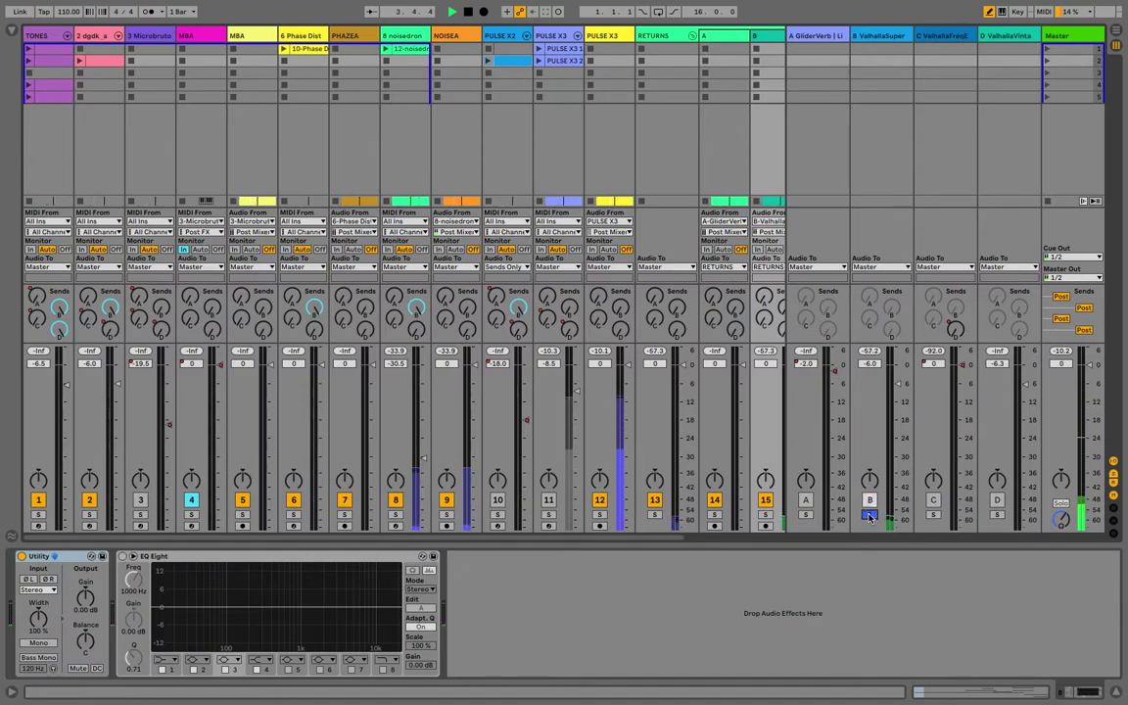
pyautogui.click(868, 515)
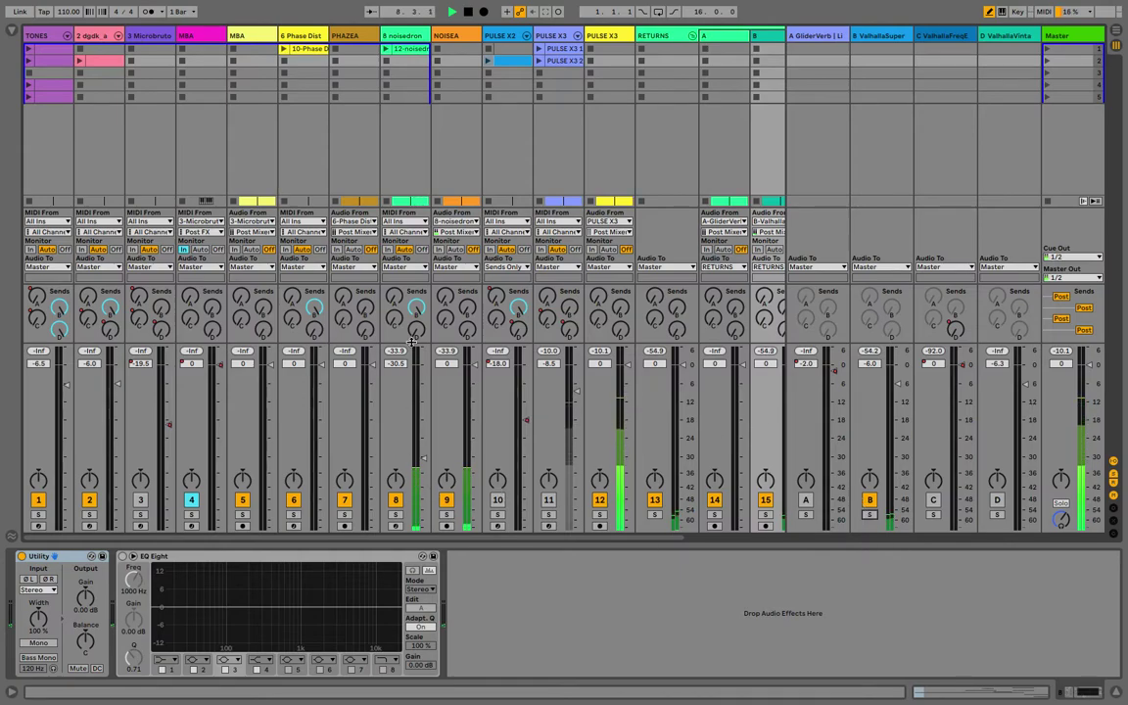
# - Try a higher 8 noisedrone volume, restore it, and deactivate both that track and the B ValhallaSupermassive return
pyautogui.moveTo(412, 482); pyautogui.dragTo(423, 418)
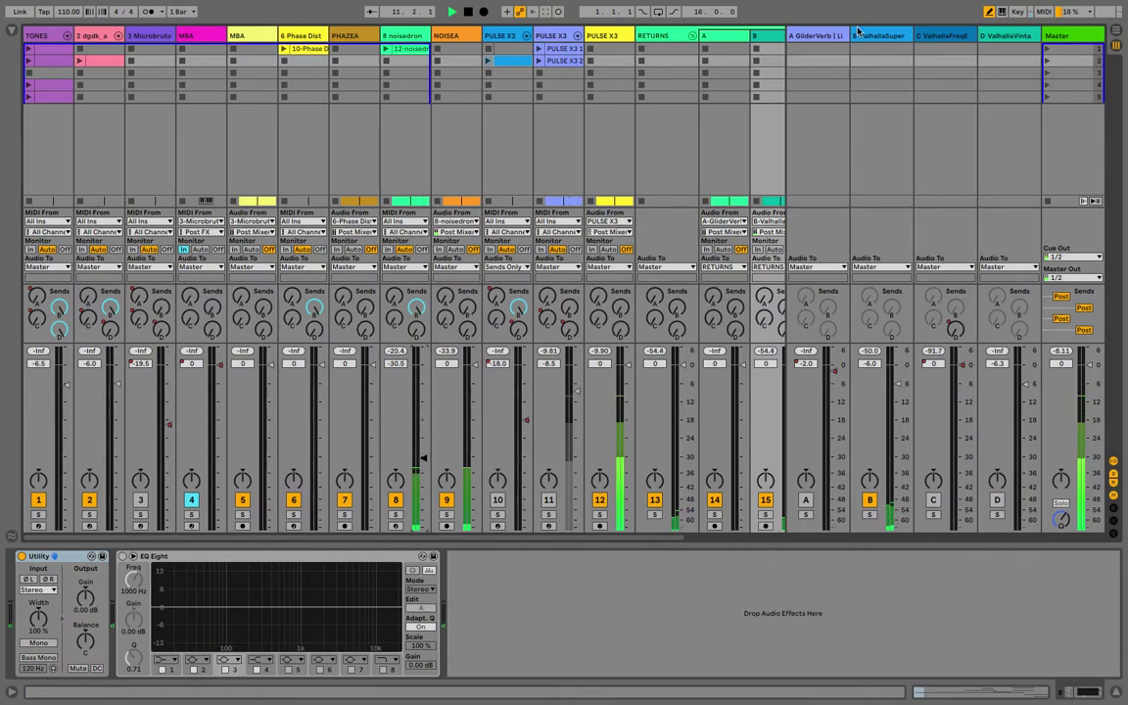
pyautogui.click(857, 34)
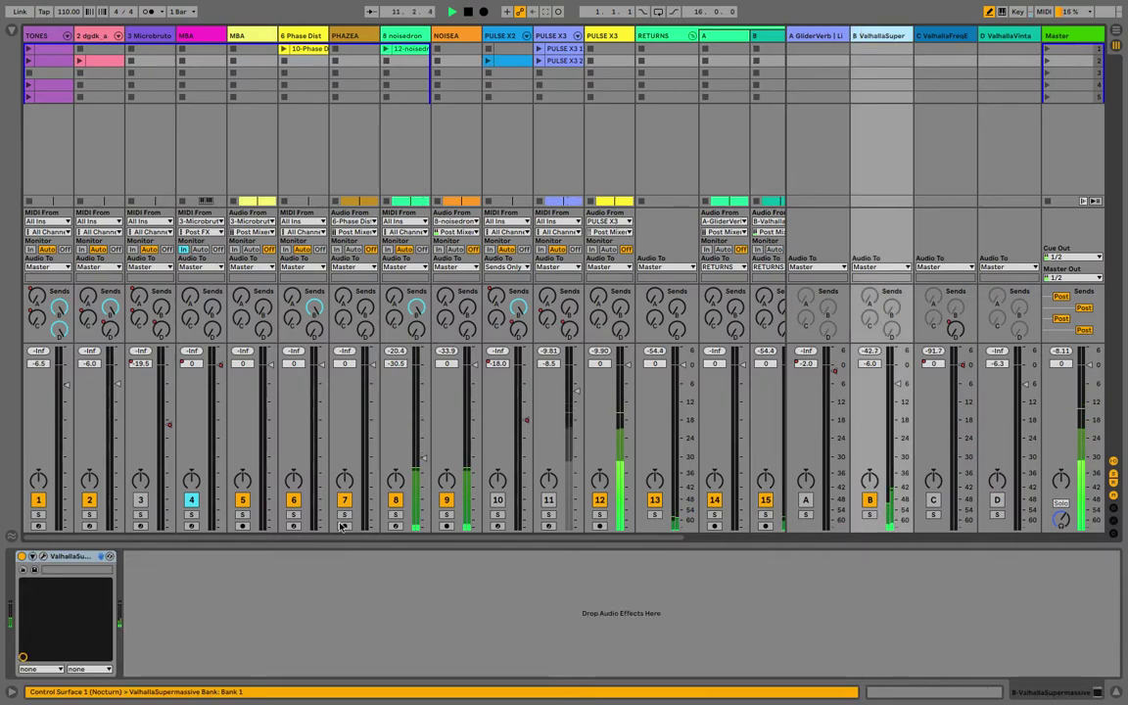
pyautogui.click(868, 515)
pyautogui.click(868, 515)
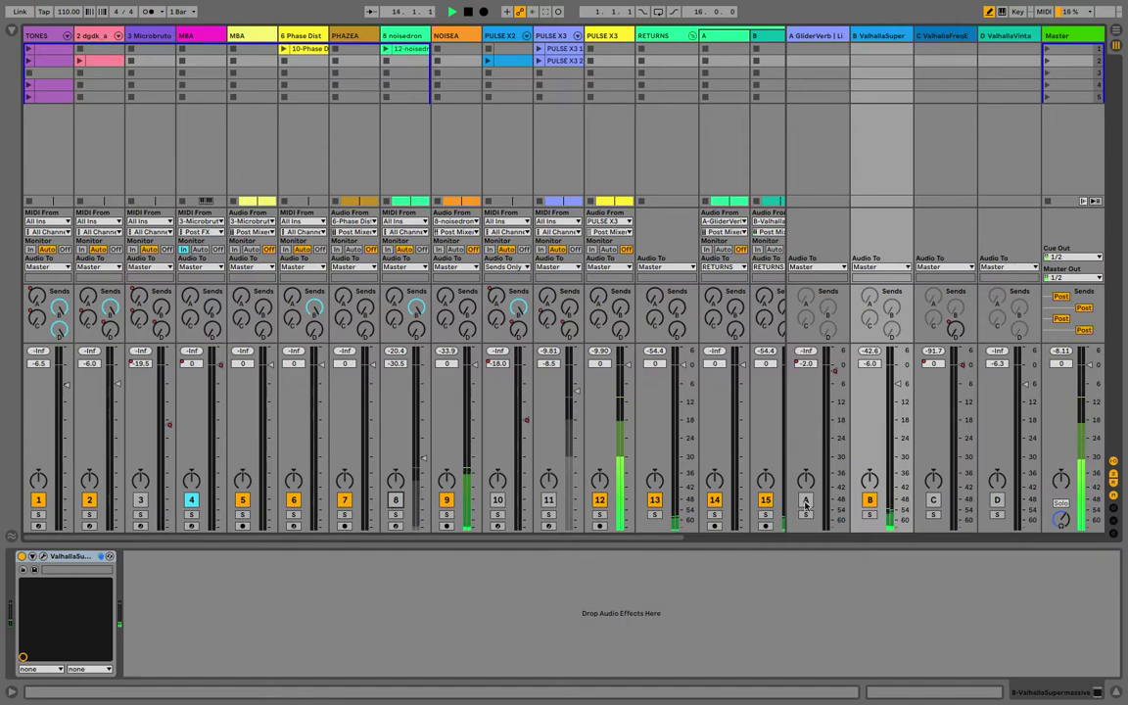
# - Audition the recorded B track in solo, unsolo it, and play the arrangement from bar 93
pyautogui.hscroll(3, 581, 481)
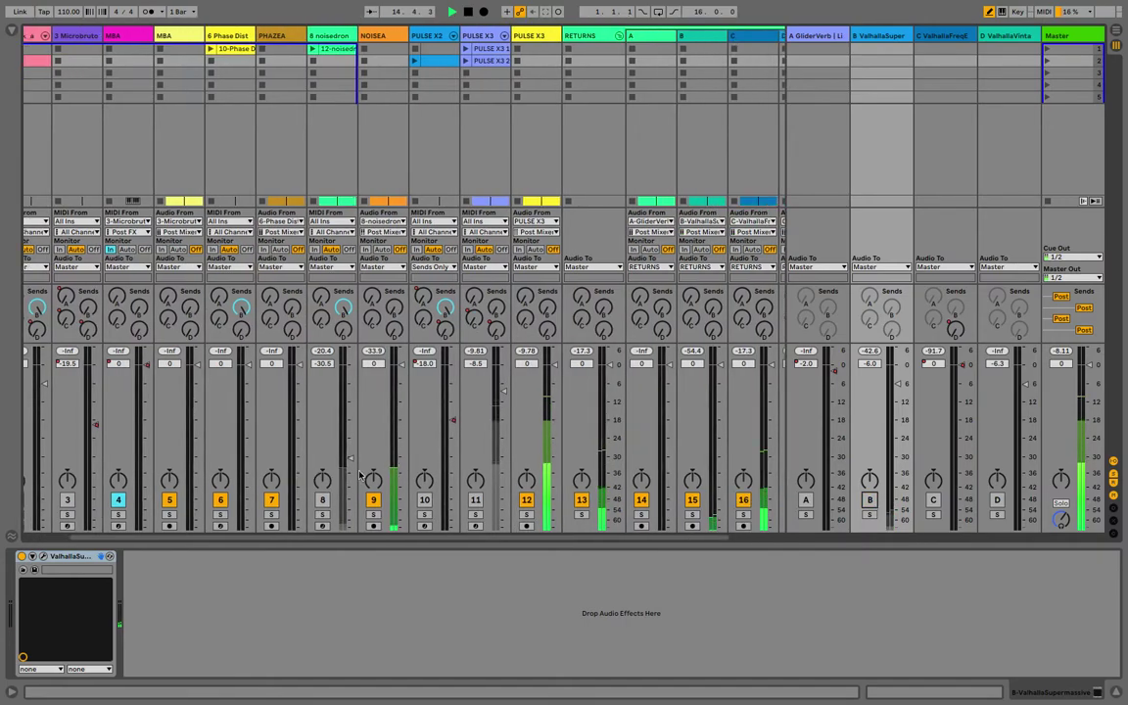
pyautogui.click(601, 516)
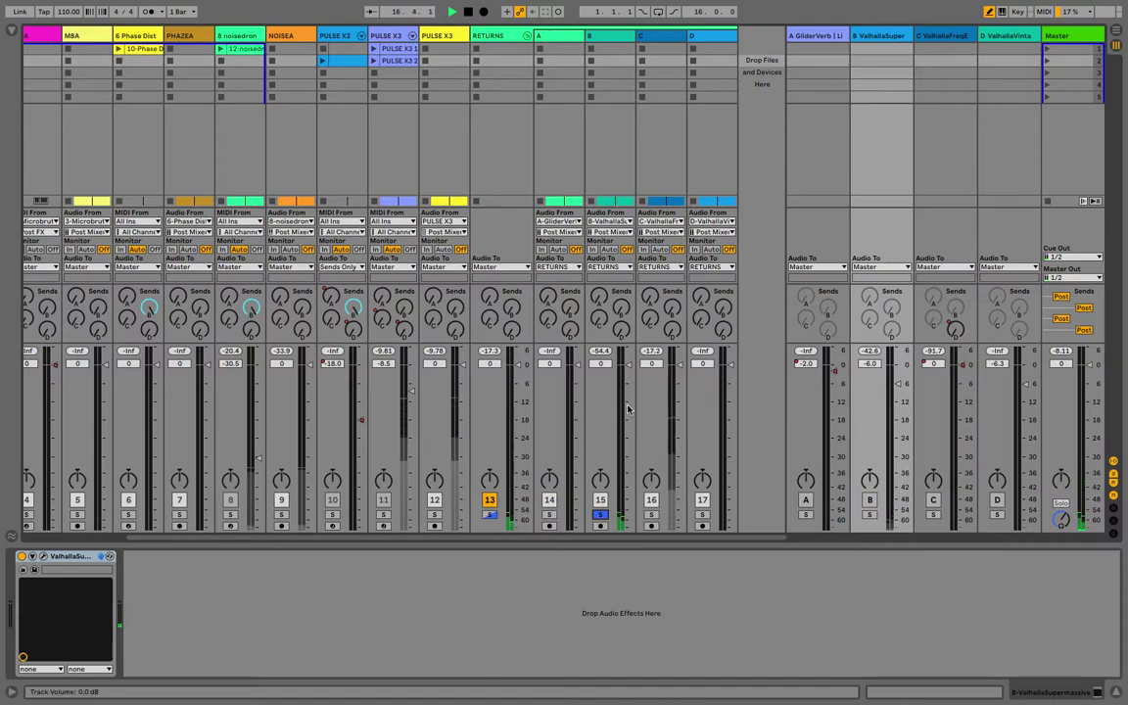
pyautogui.press('Tab')
pyautogui.click(285, 330)
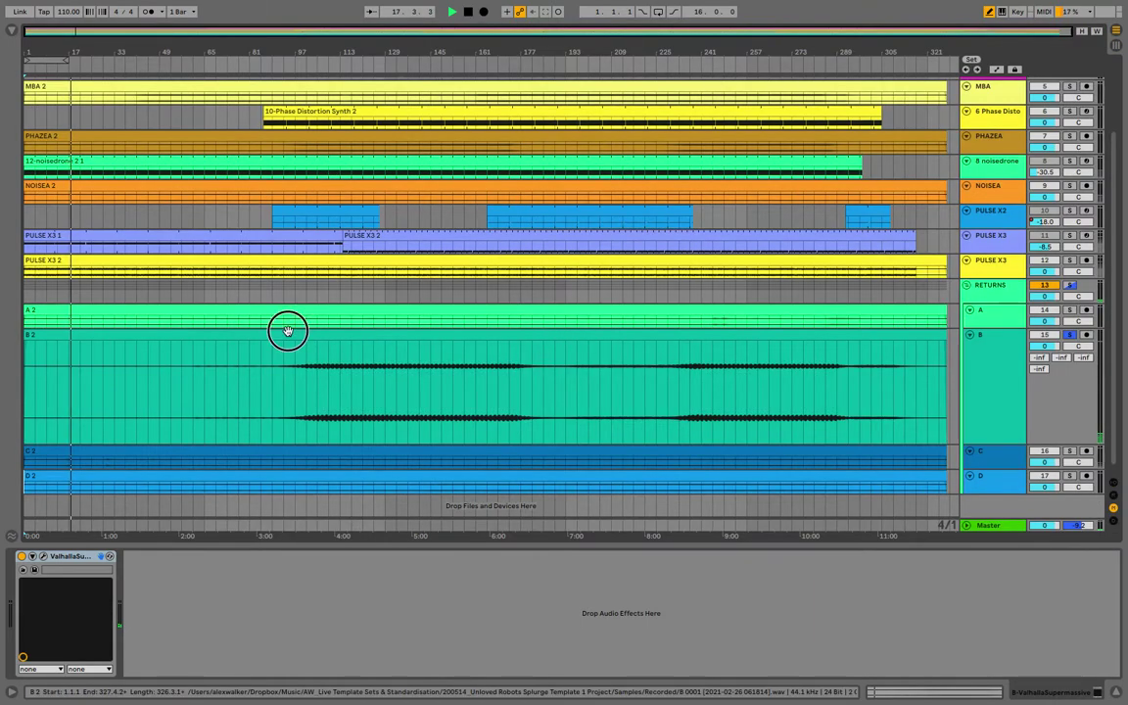
pyautogui.click(283, 392)
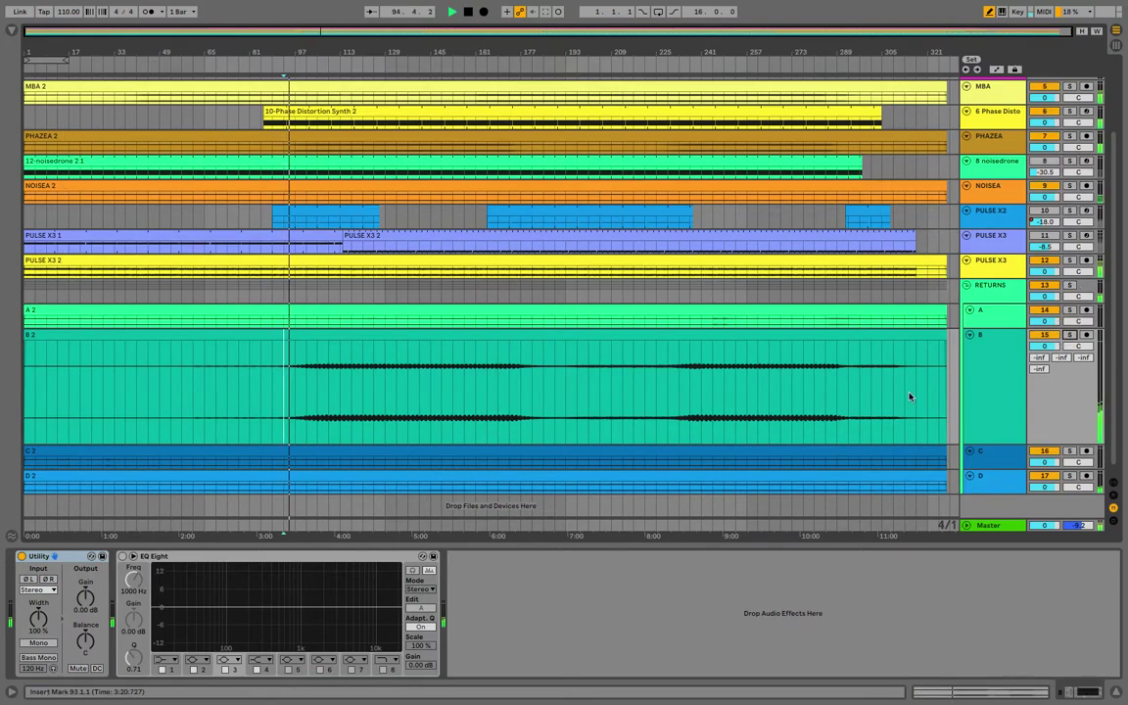
# - In the Session view, check the original returns, audition the RETURNS group in solo, and unsolo it
pyautogui.press('Tab')
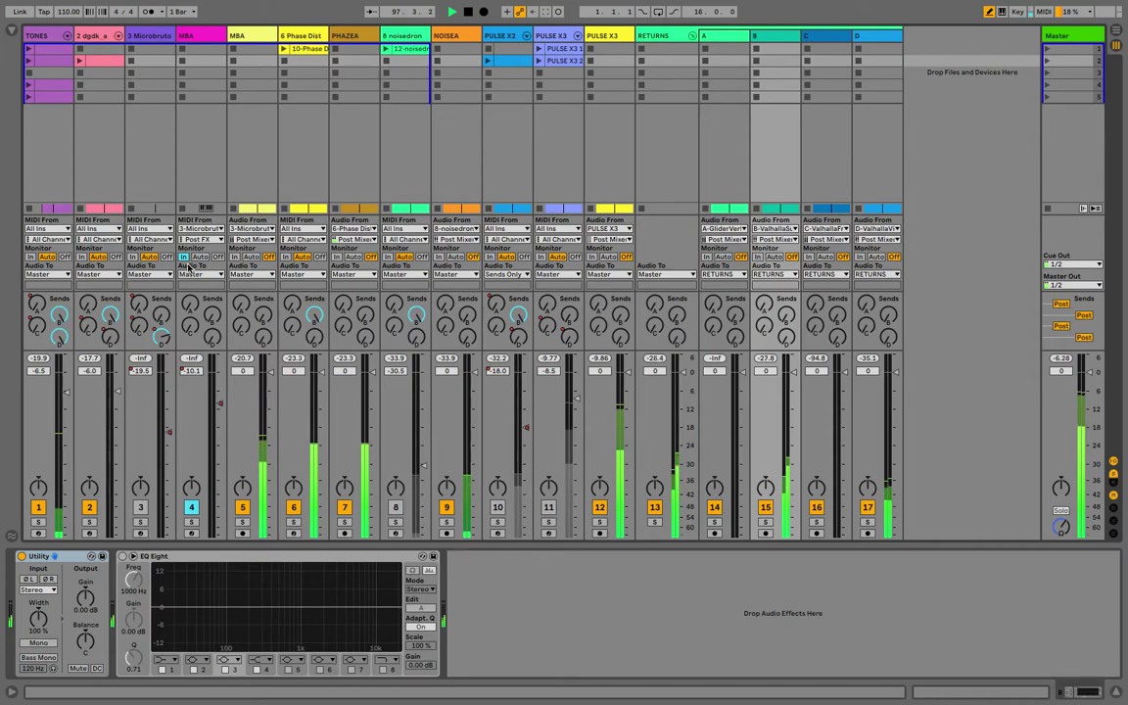
pyautogui.hotkey('ctrl', 'alt', 'r')
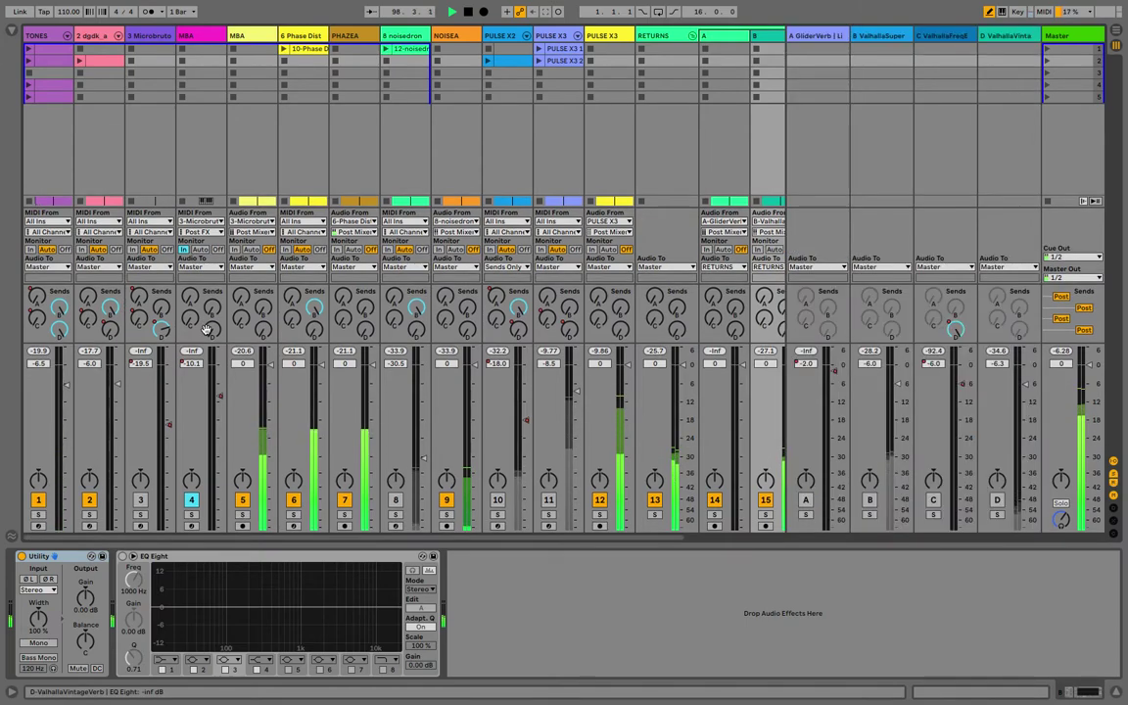
pyautogui.hotkey('ctrl', 'alt', 'r')
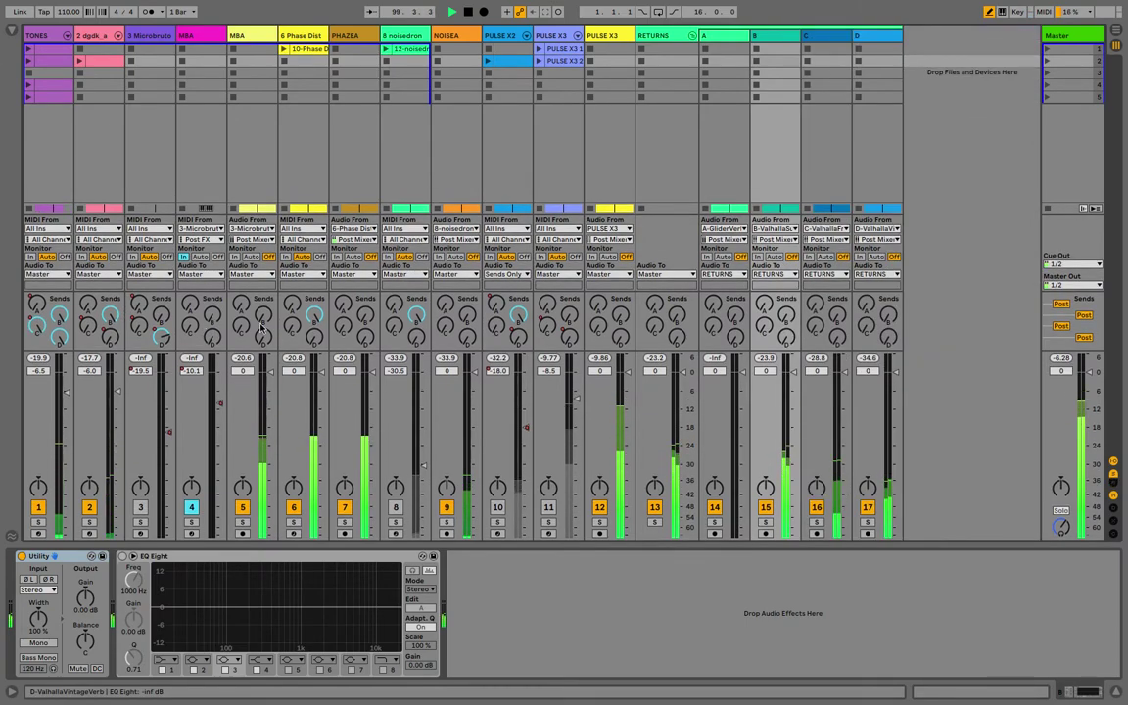
pyautogui.click(692, 35)
pyautogui.click(692, 36)
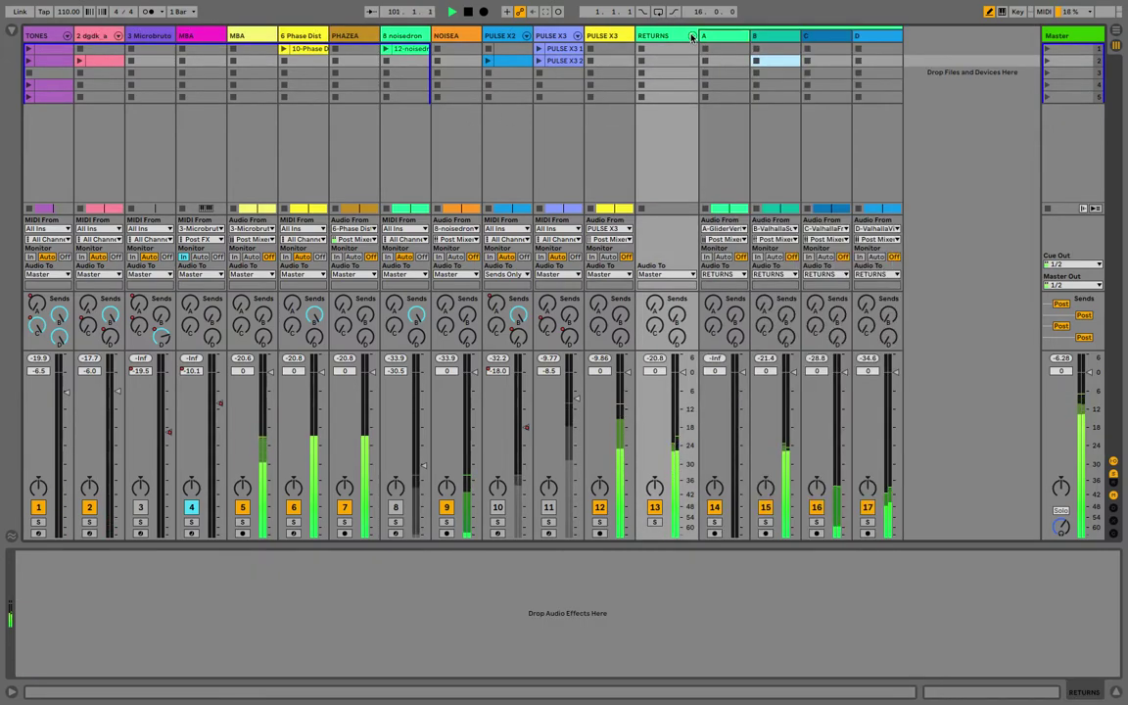
pyautogui.click(654, 521)
pyautogui.click(654, 521)
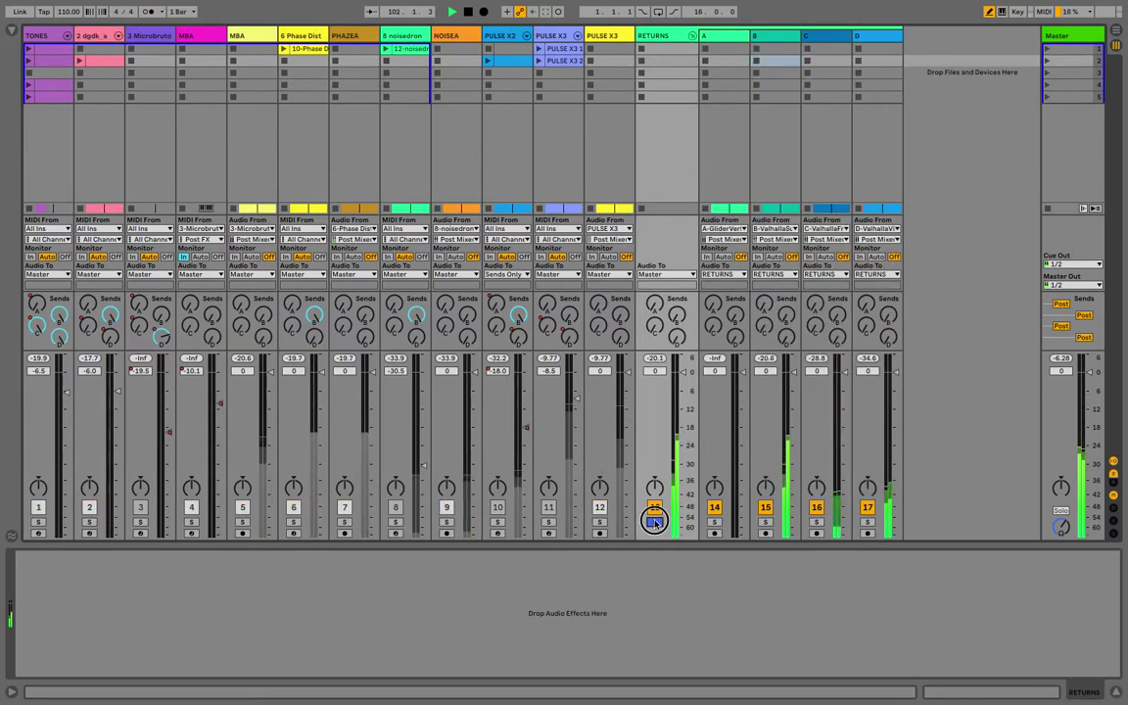
pyautogui.click(654, 521)
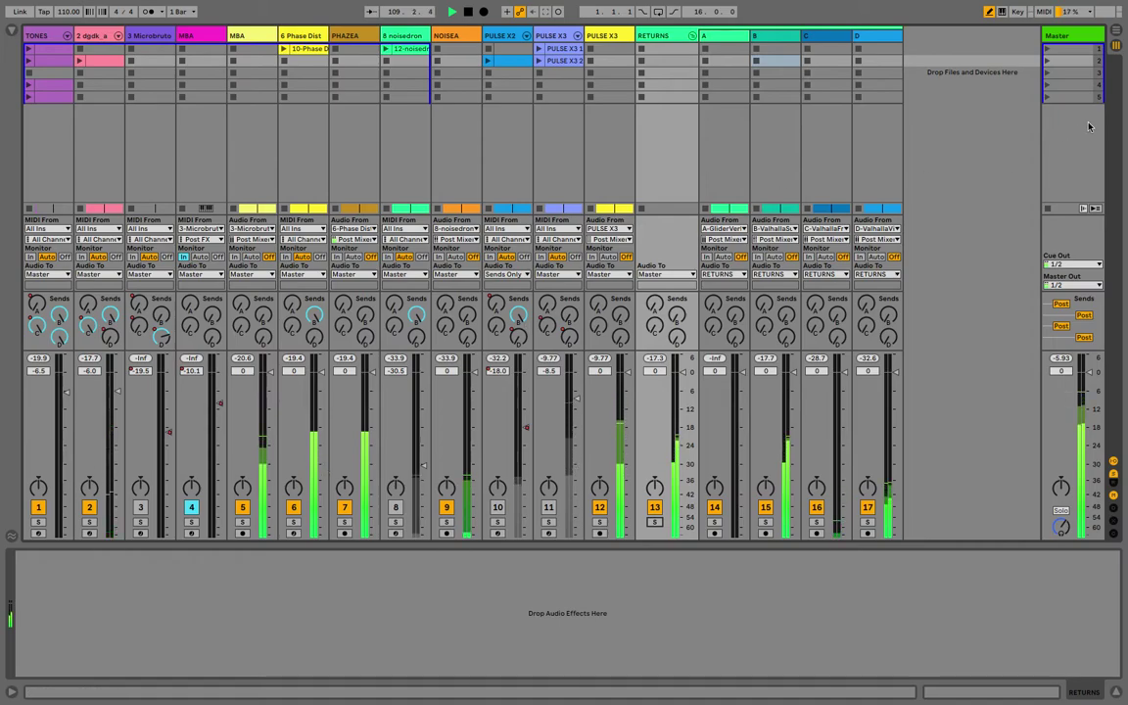
# - Deactivate the 6 Phase Distortion source track and switch off its Phase Distortion Synth
pyautogui.click(1083, 36)
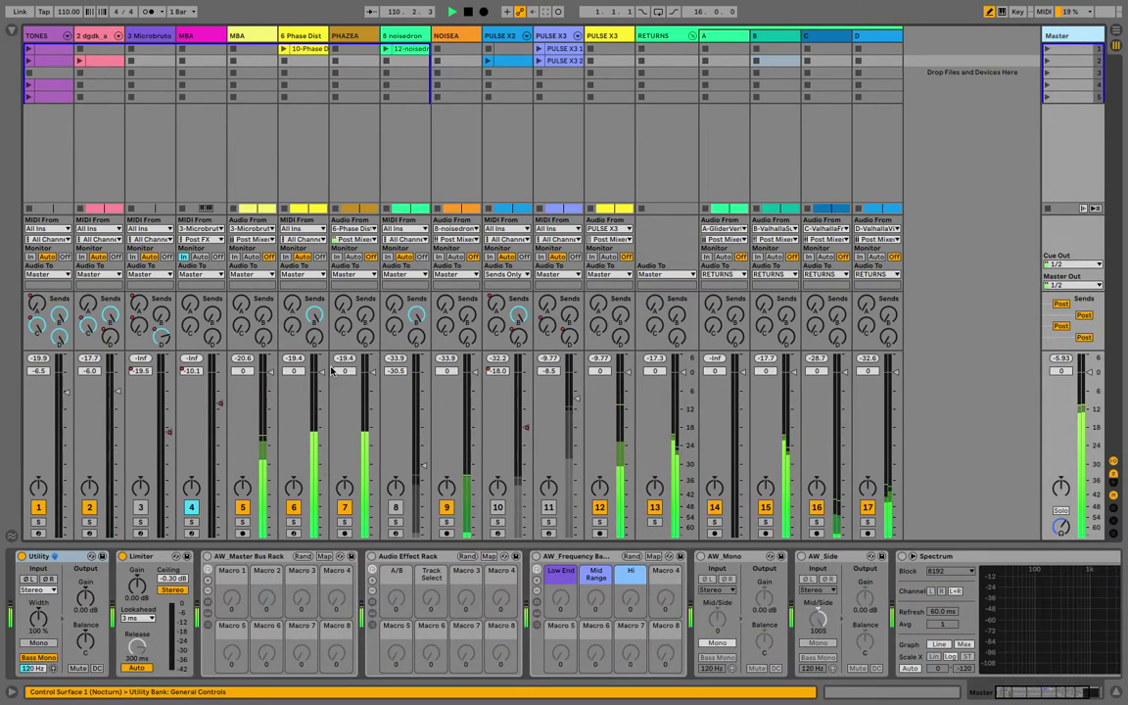
pyautogui.click(293, 508)
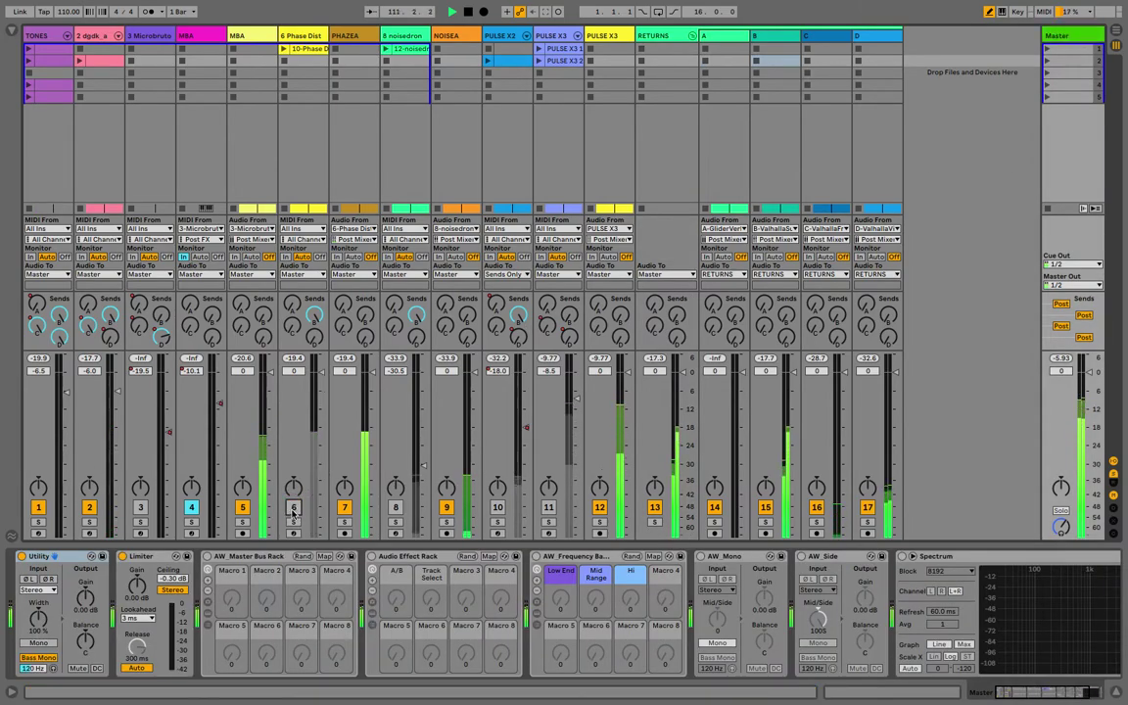
pyautogui.click(293, 508)
pyautogui.click(303, 37)
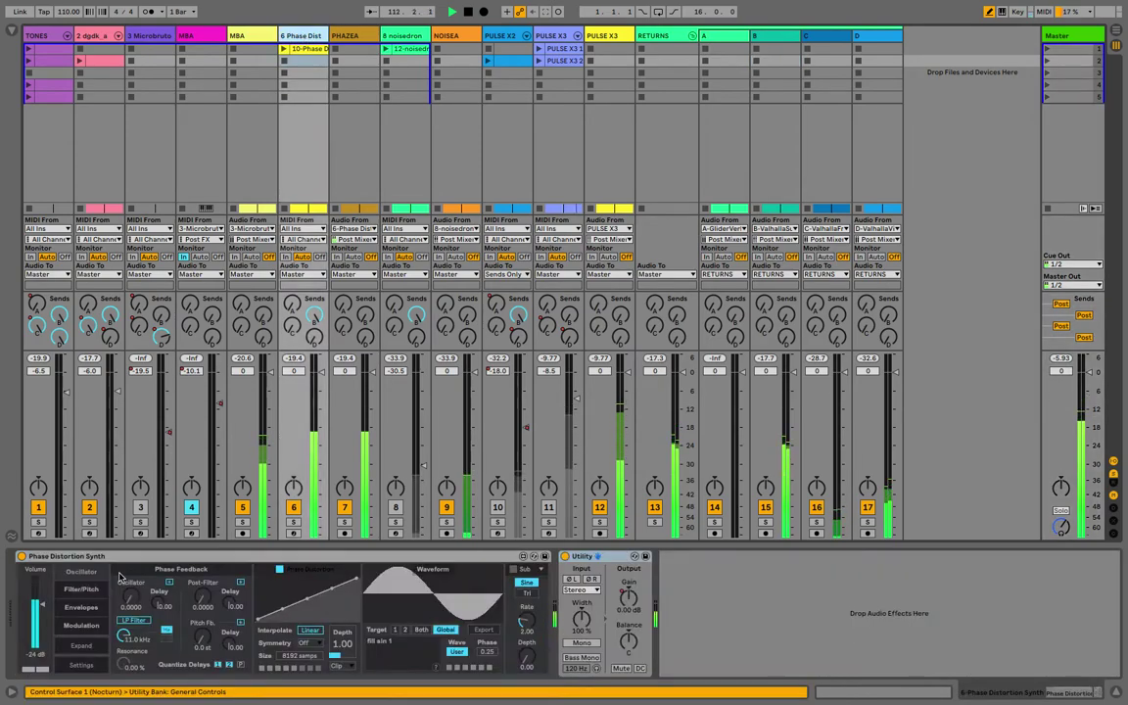
pyautogui.click(293, 507)
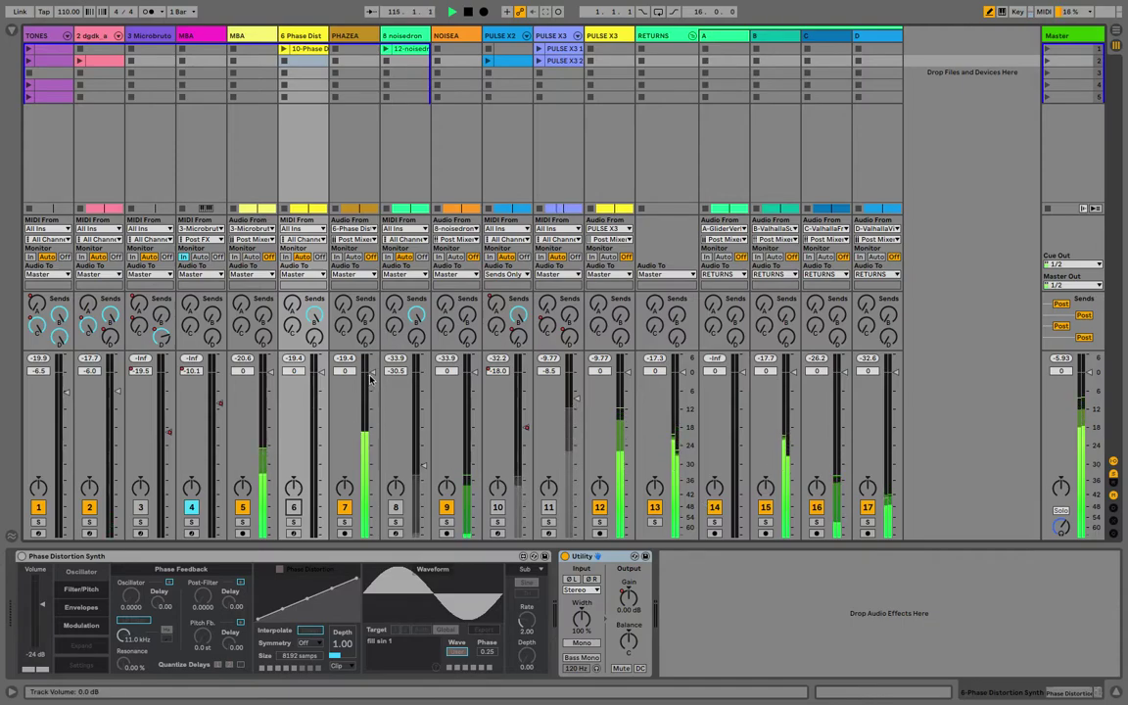
# - Lower the volume of the recorded PHAZEA track to -1.5 dB
pyautogui.moveTo(372, 375); pyautogui.dragTo(371, 382)
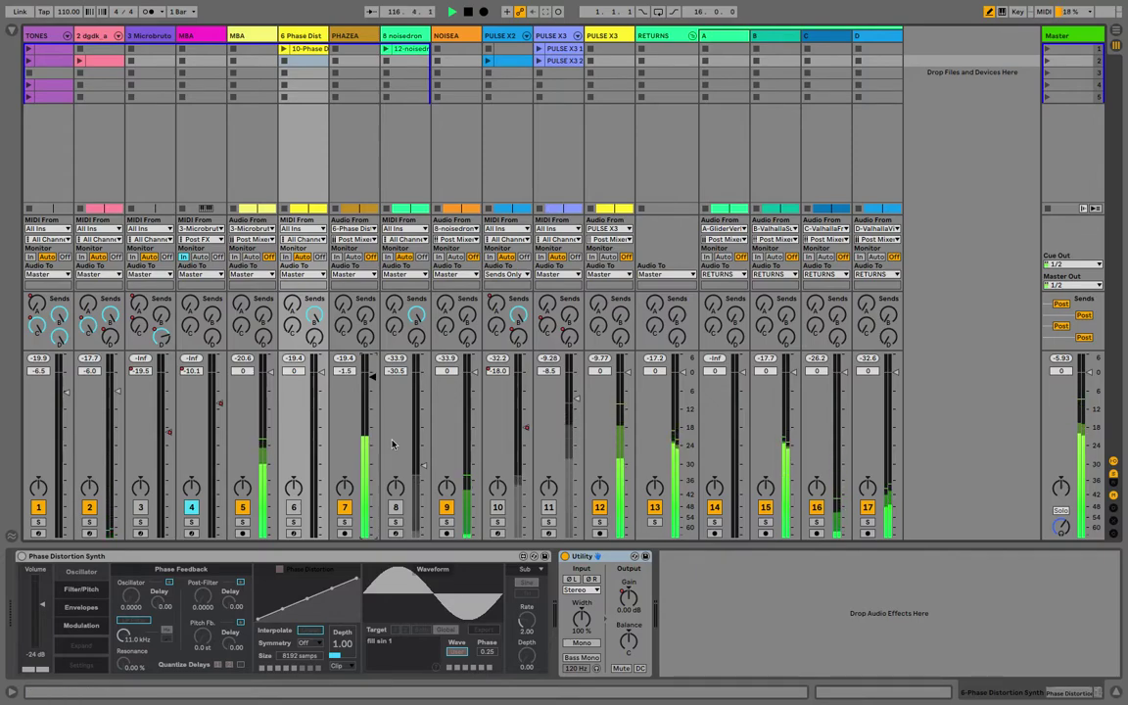
pyautogui.press('XF86AudioLowerVolume')
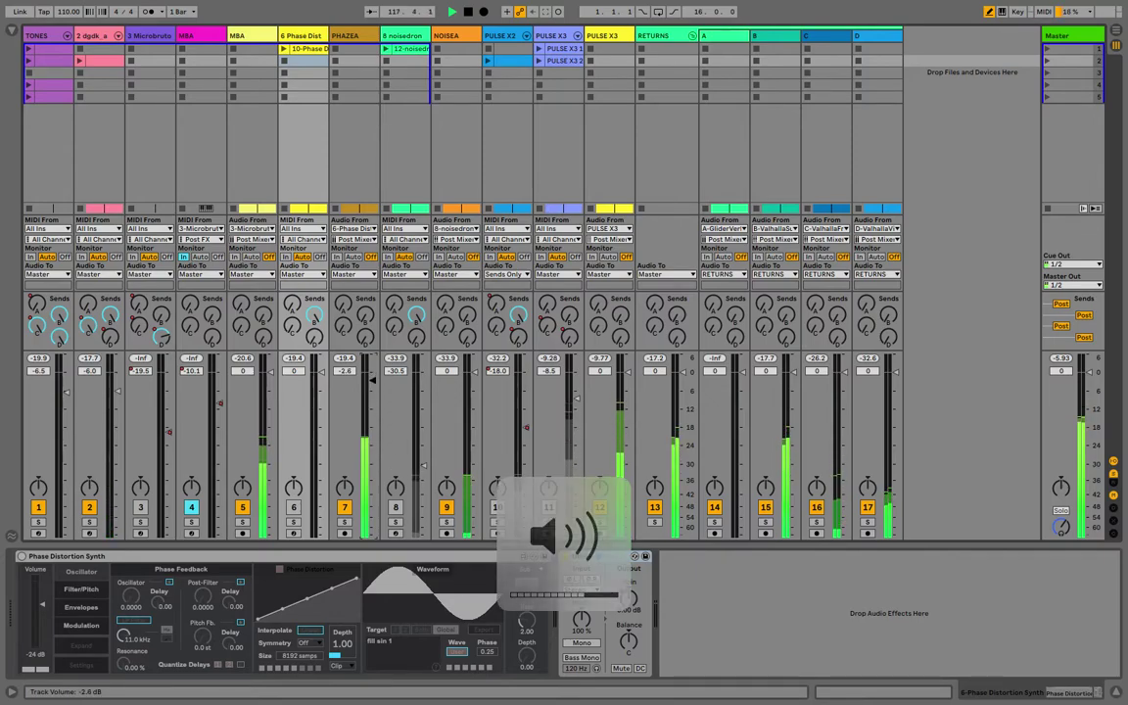
pyautogui.moveTo(372, 377); pyautogui.dragTo(372, 377)
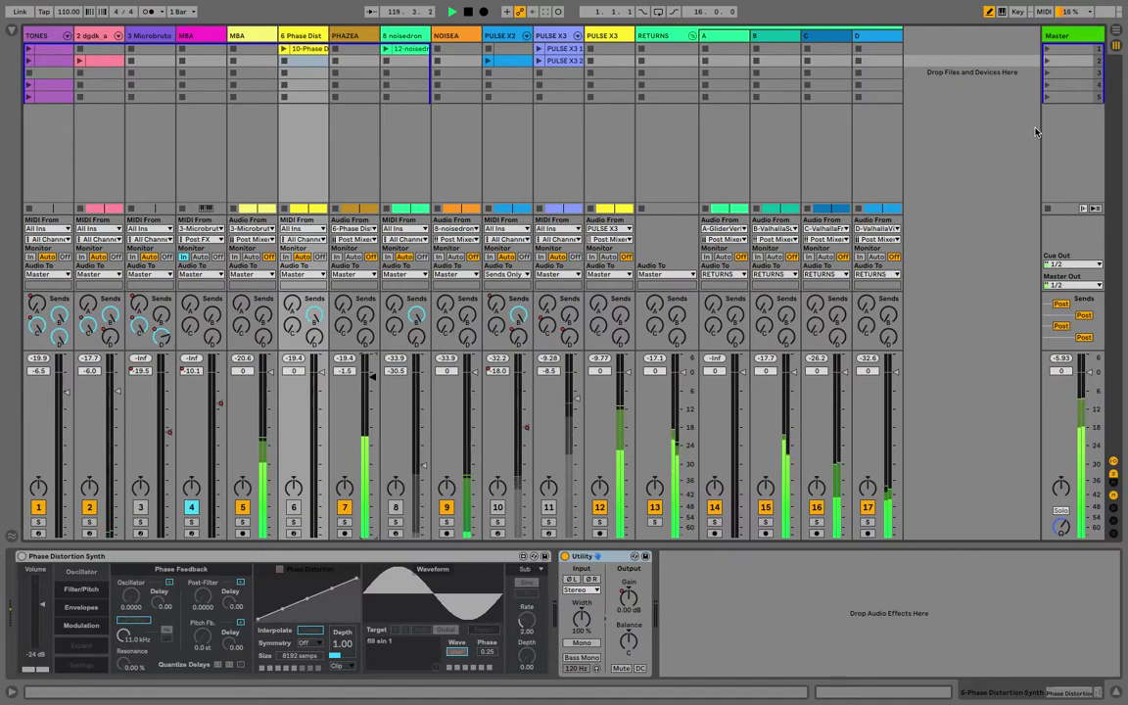
# - Set the gain of the Limiter on the Master track to 12.0 dB during playback
pyautogui.click(1086, 35)
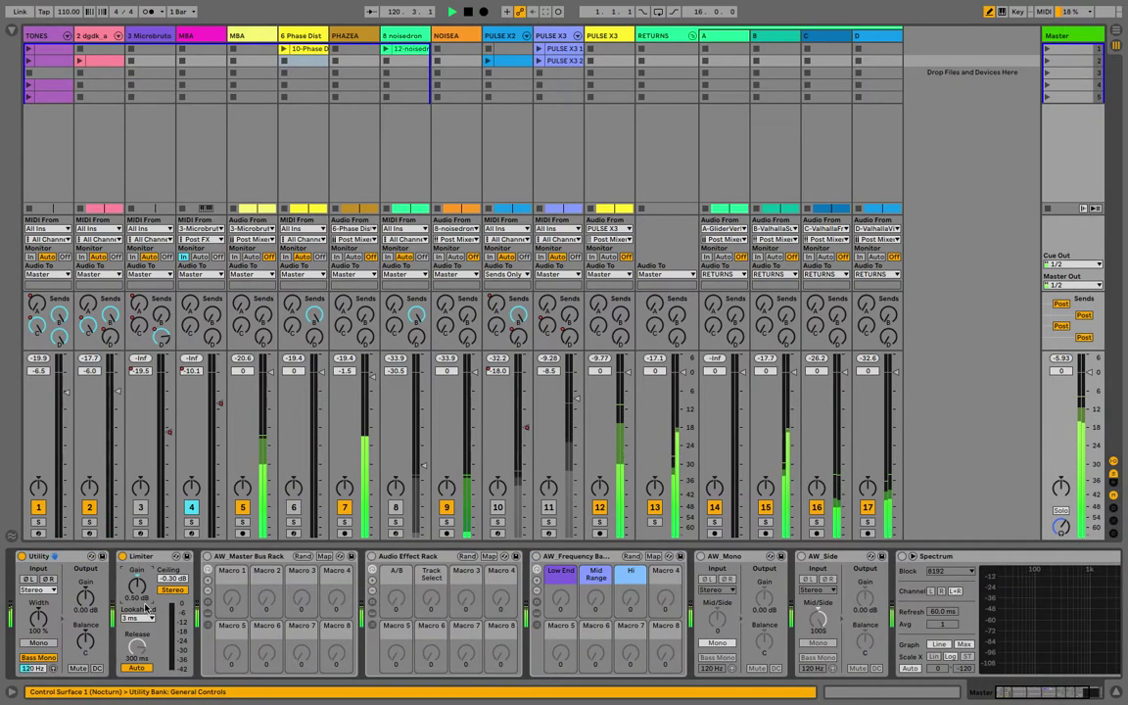
pyautogui.press('XF86AudioRaiseVolume')
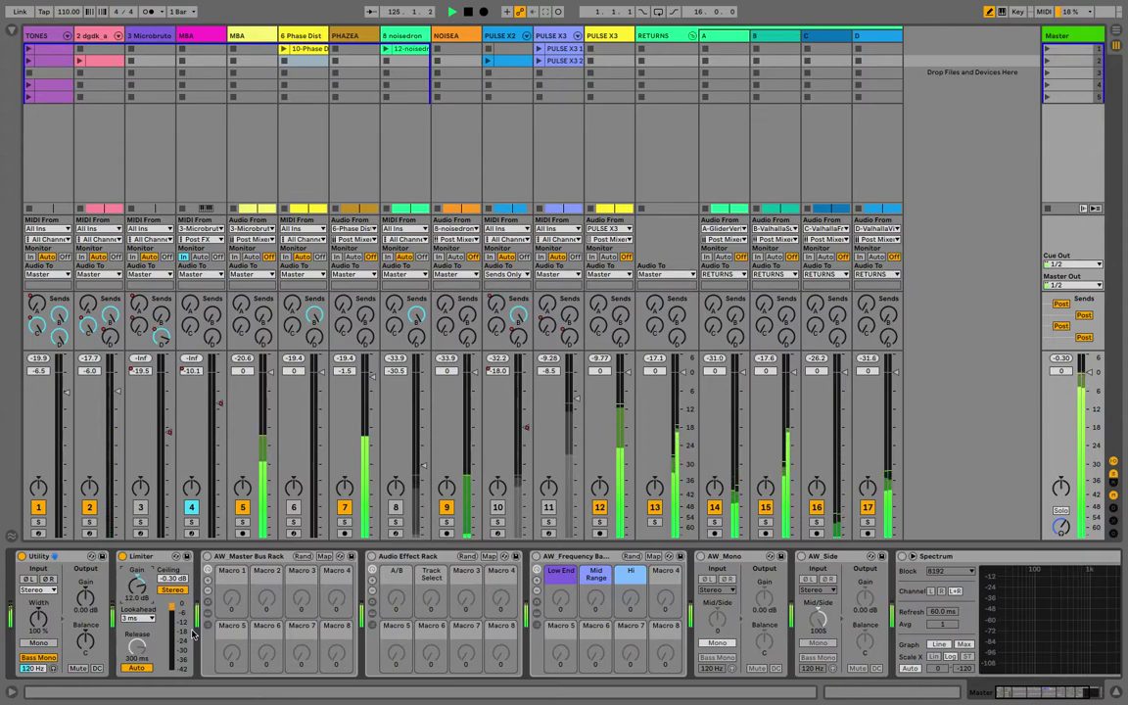
# - Play the arrangement from around bar 169 and set the gain of the Limiter on the Master track to 11.0 dB
pyautogui.press('Tab')
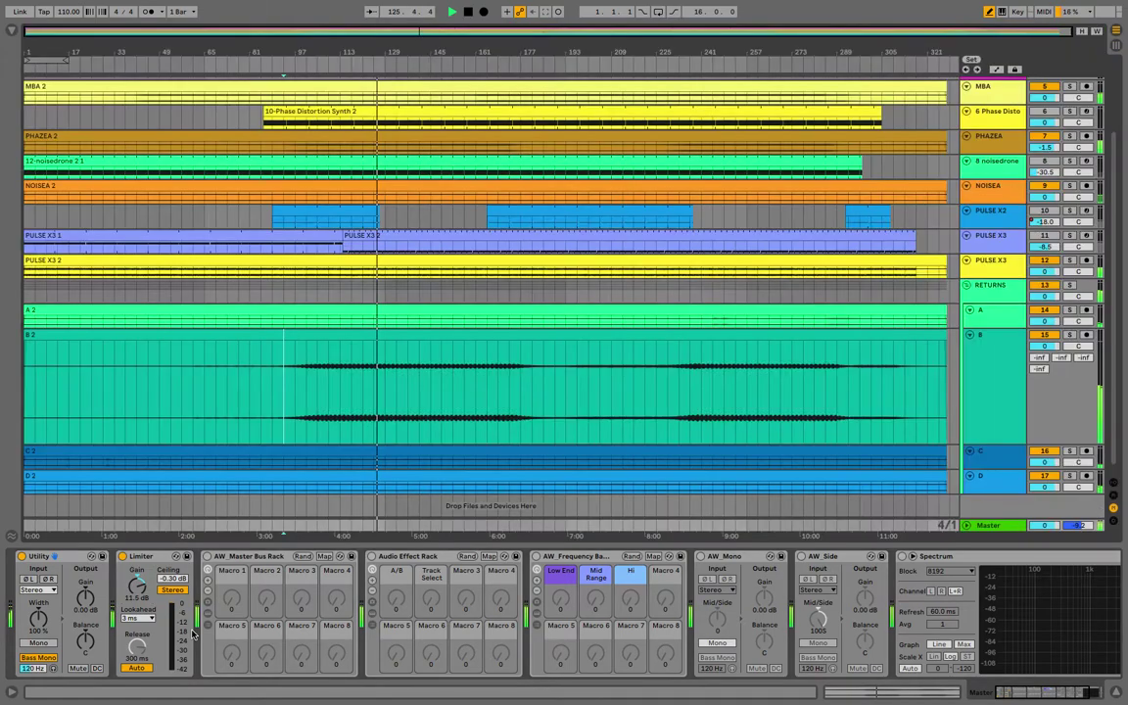
pyautogui.click(500, 418)
pyautogui.press('space')
pyautogui.press('space')
pyautogui.press('Tab')
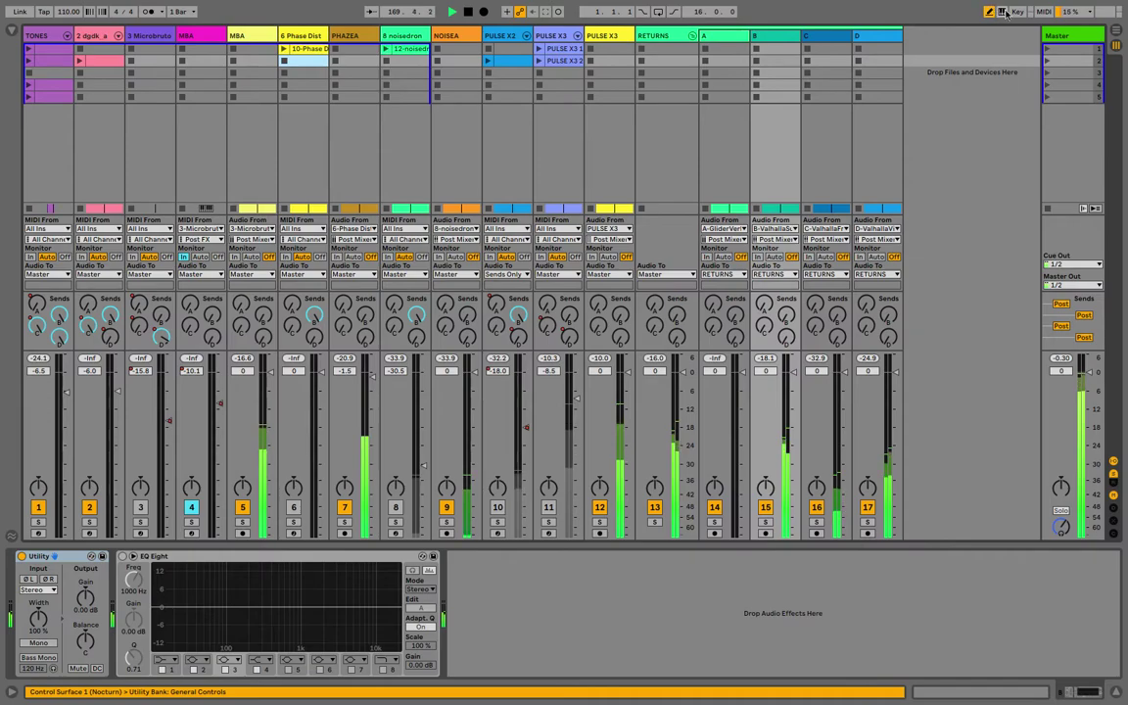
pyautogui.click(1044, 35)
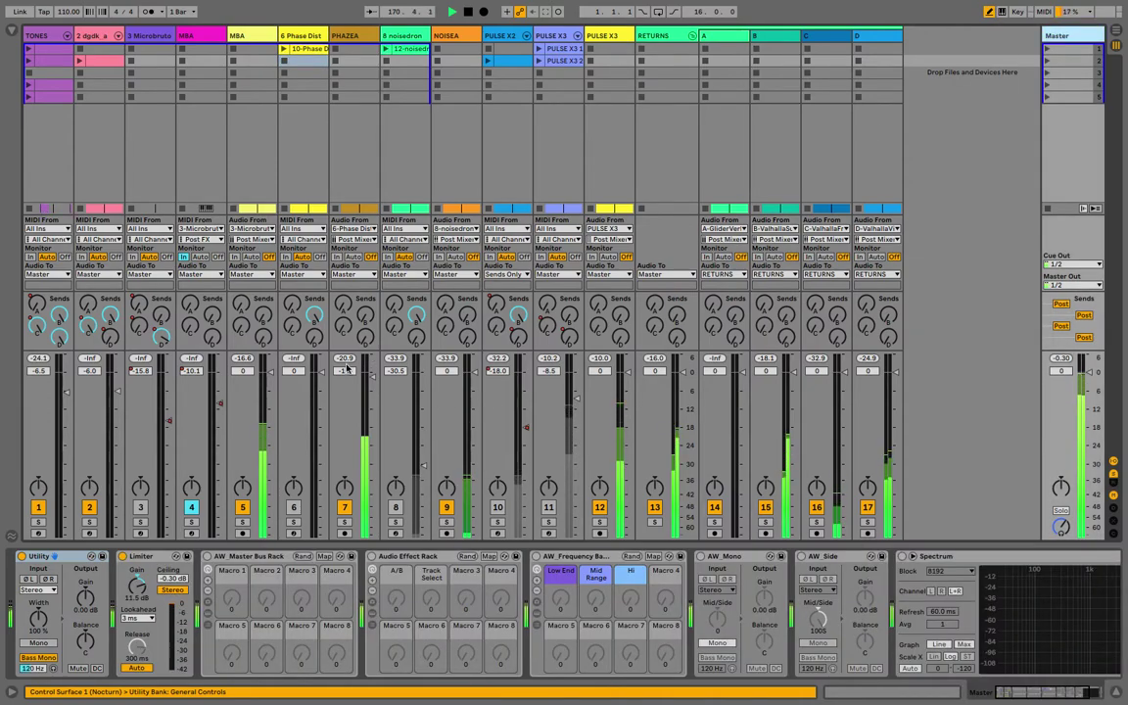
pyautogui.moveTo(138, 587); pyautogui.dragTo(138, 593)
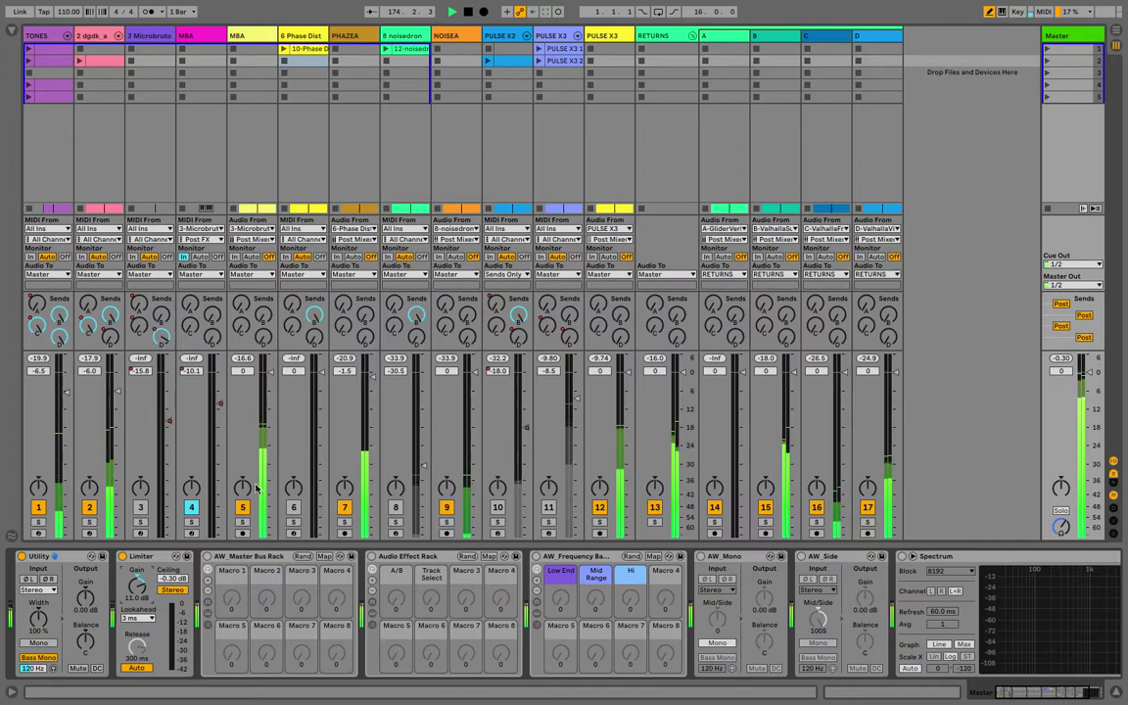
# - Audition the recorded MBA track in solo, unsolo it, and check its volume against the RETURNS group
pyautogui.click(245, 522)
pyautogui.click(243, 522)
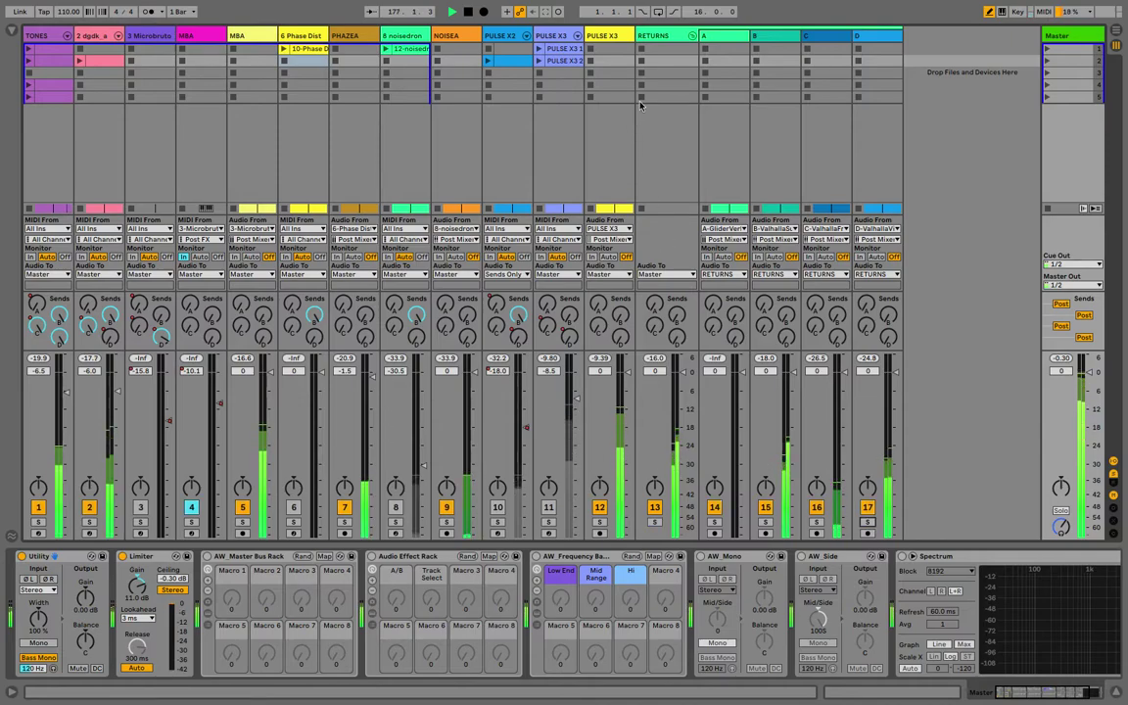
pyautogui.click(649, 36)
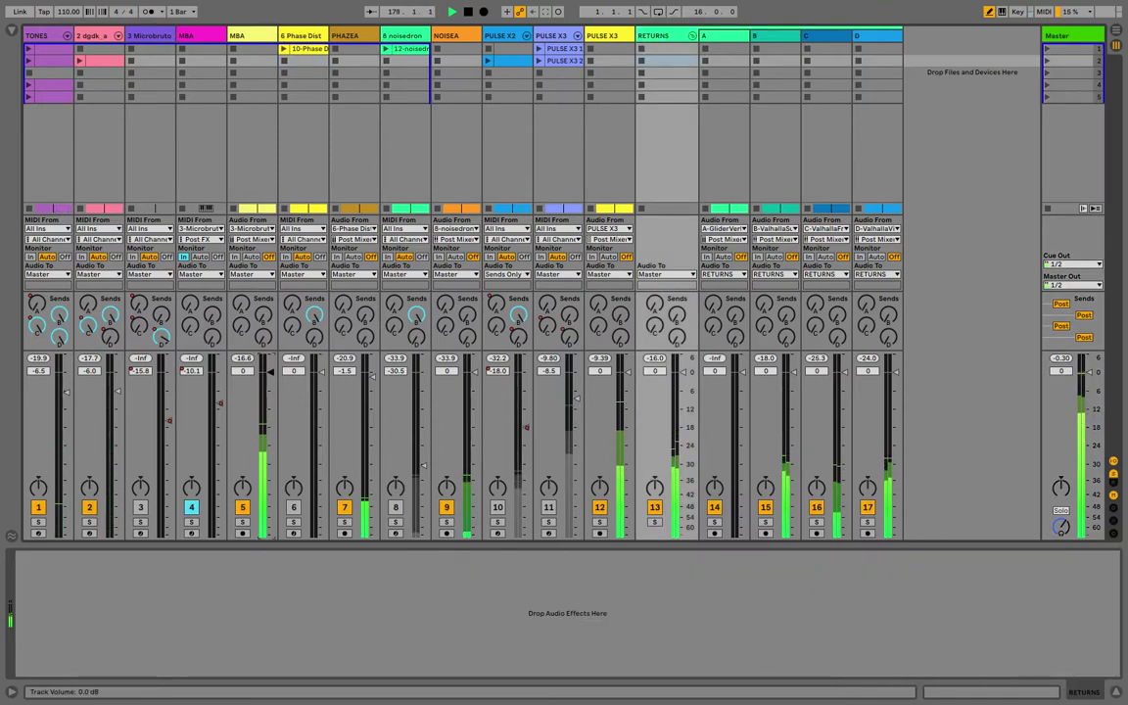
pyautogui.moveTo(270, 372); pyautogui.dragTo(270, 372)
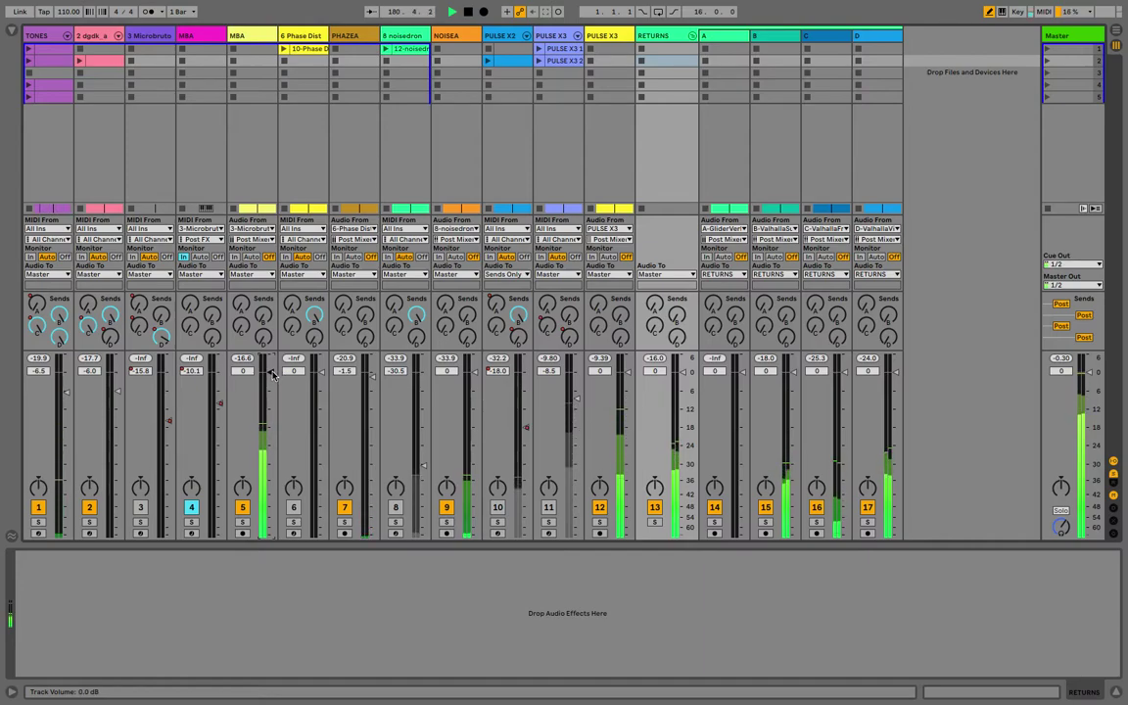
pyautogui.click(1073, 166)
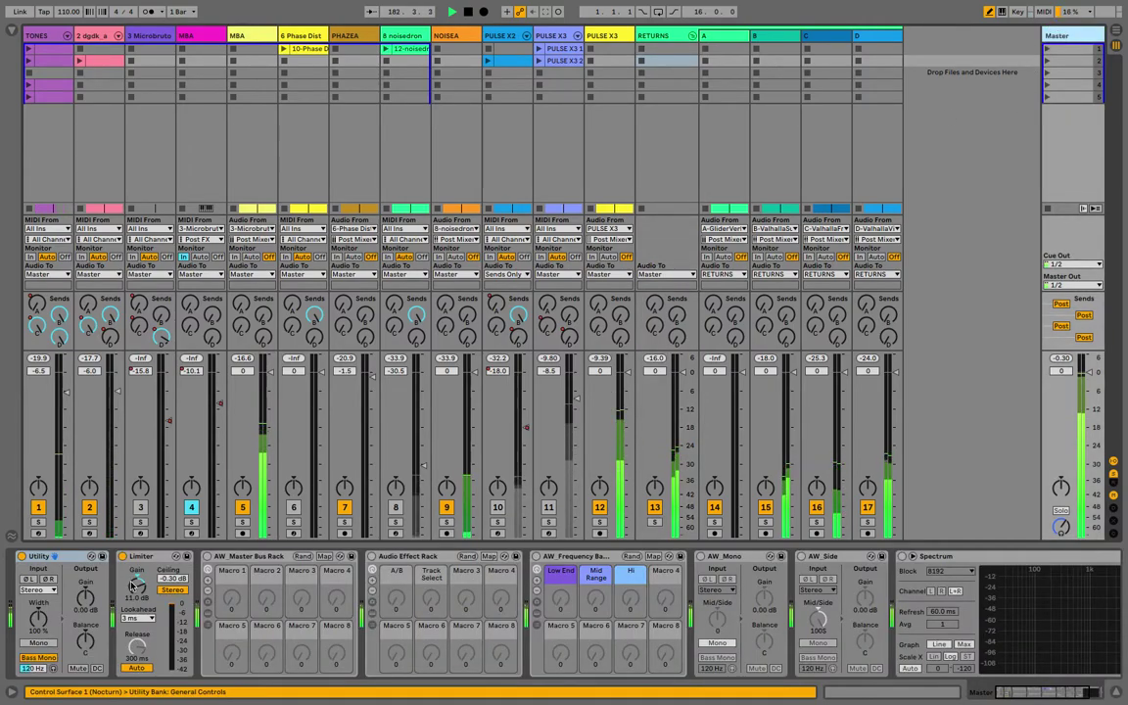
# - Audition the arrangement from bar 225 and from bar 197, checking the track and return levels in the Session view
pyautogui.press('Tab')
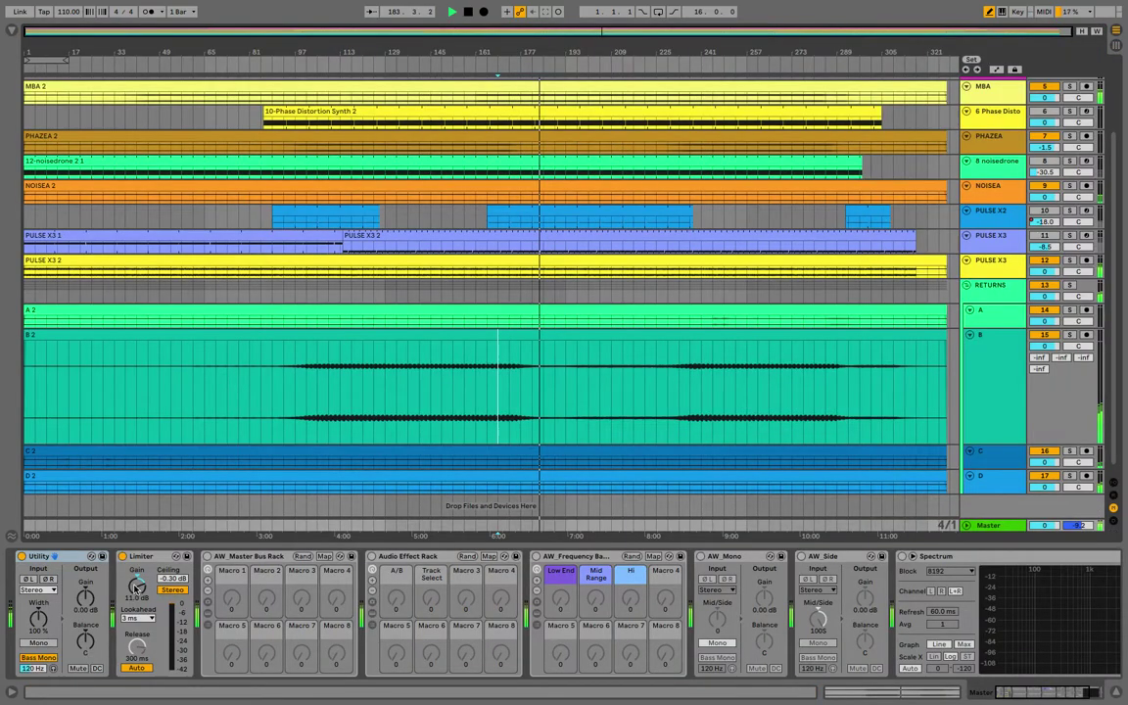
pyautogui.click(655, 405)
pyautogui.press('Tab')
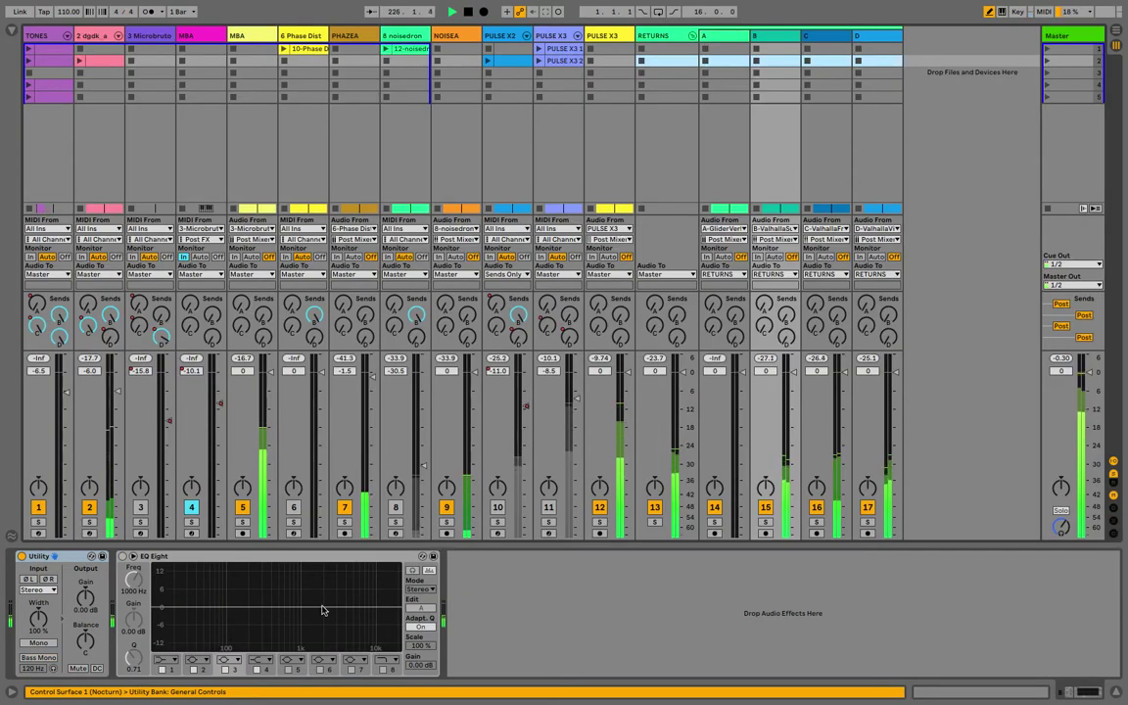
pyautogui.press('Tab')
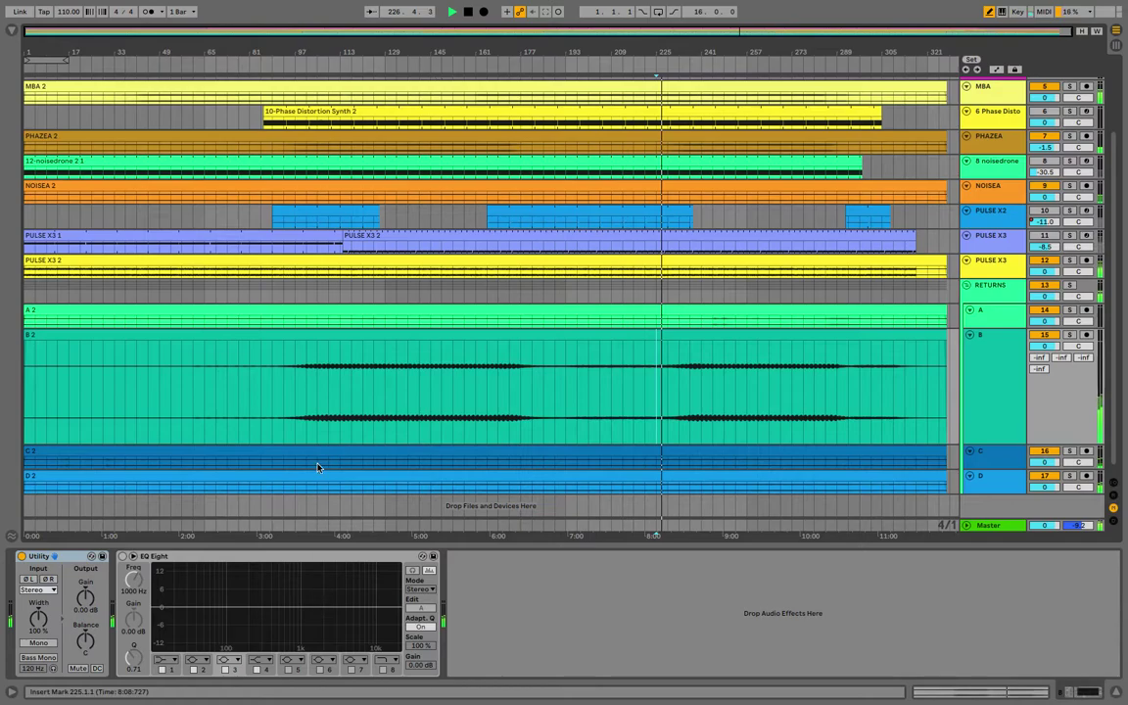
pyautogui.click(574, 409)
pyautogui.press('Tab')
pyautogui.press('Tab')
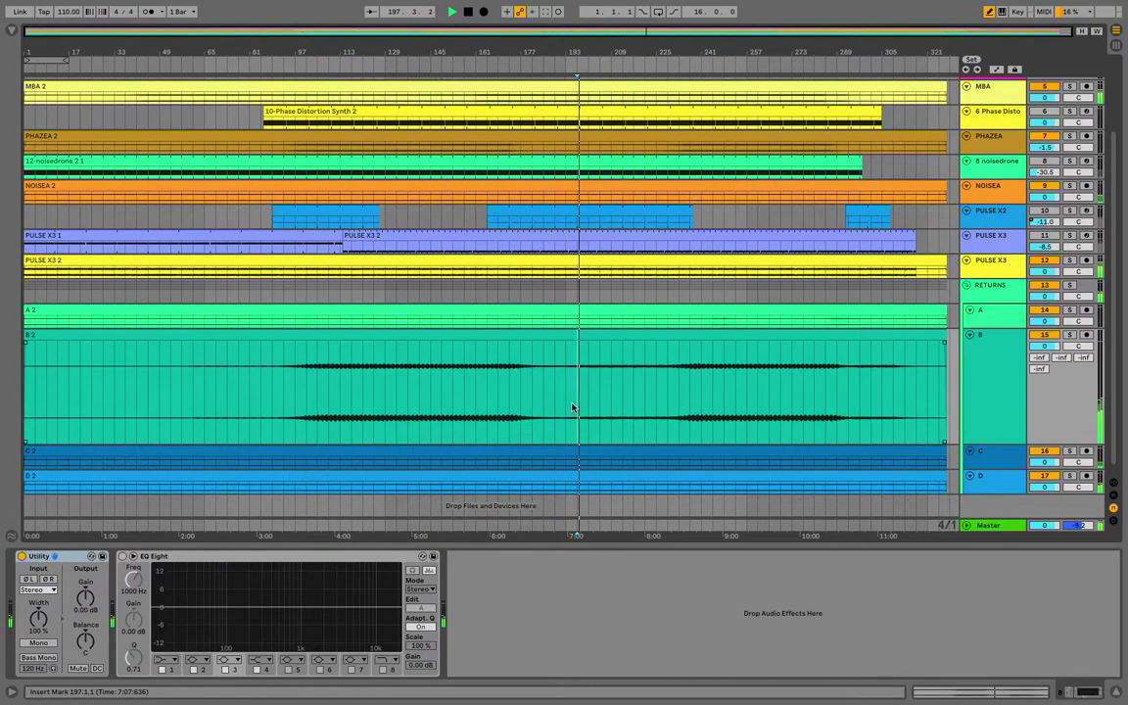
# - Enlarge the recorded PHAZEA track in the arrangement and play from the start of its second swell, checking the Session view levels
pyautogui.click(989, 190)
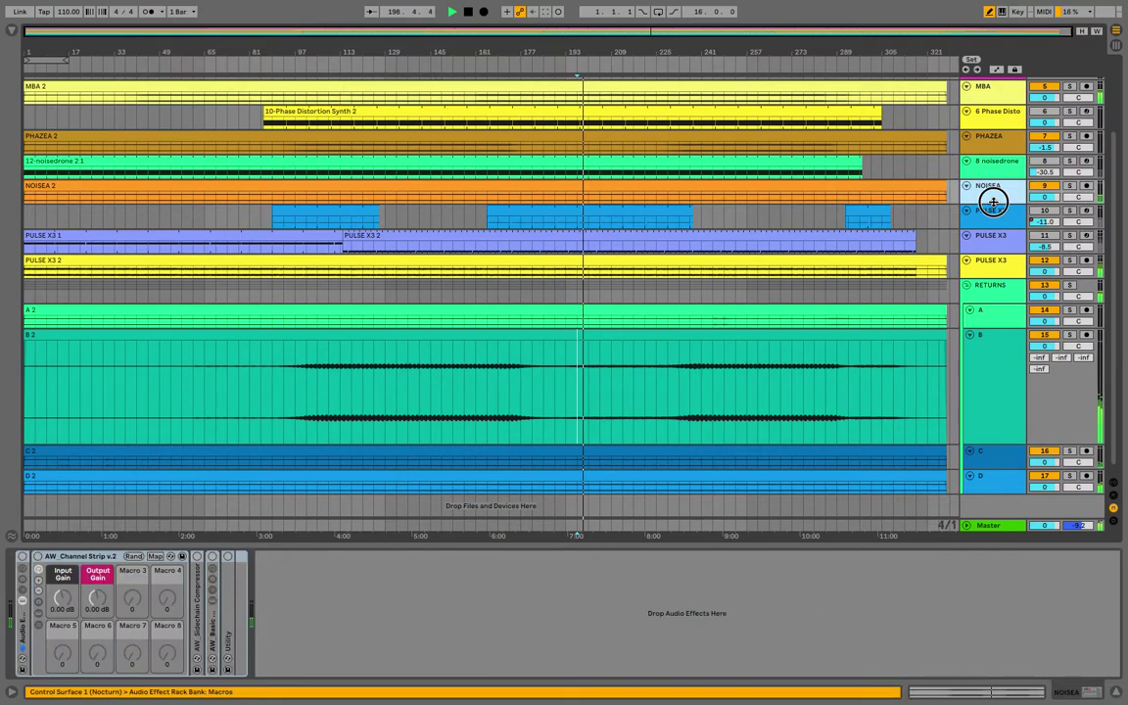
pyautogui.click(992, 144)
pyautogui.moveTo(984, 211); pyautogui.dragTo(969, 304)
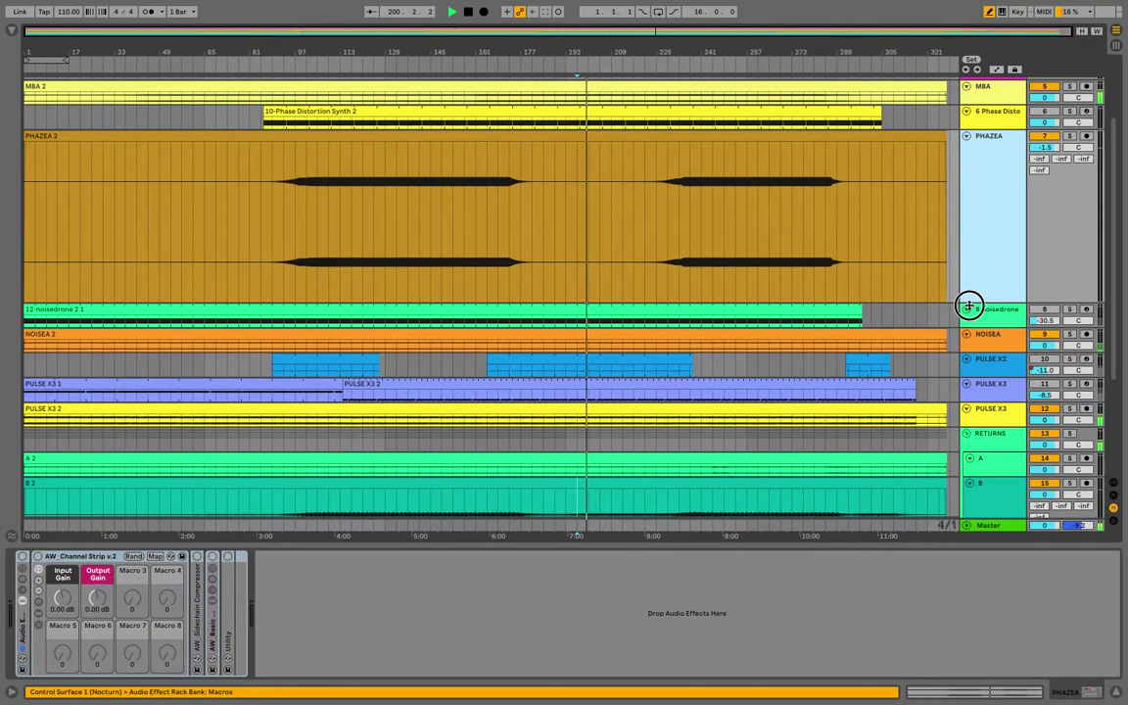
pyautogui.click(687, 257)
pyautogui.press('Tab')
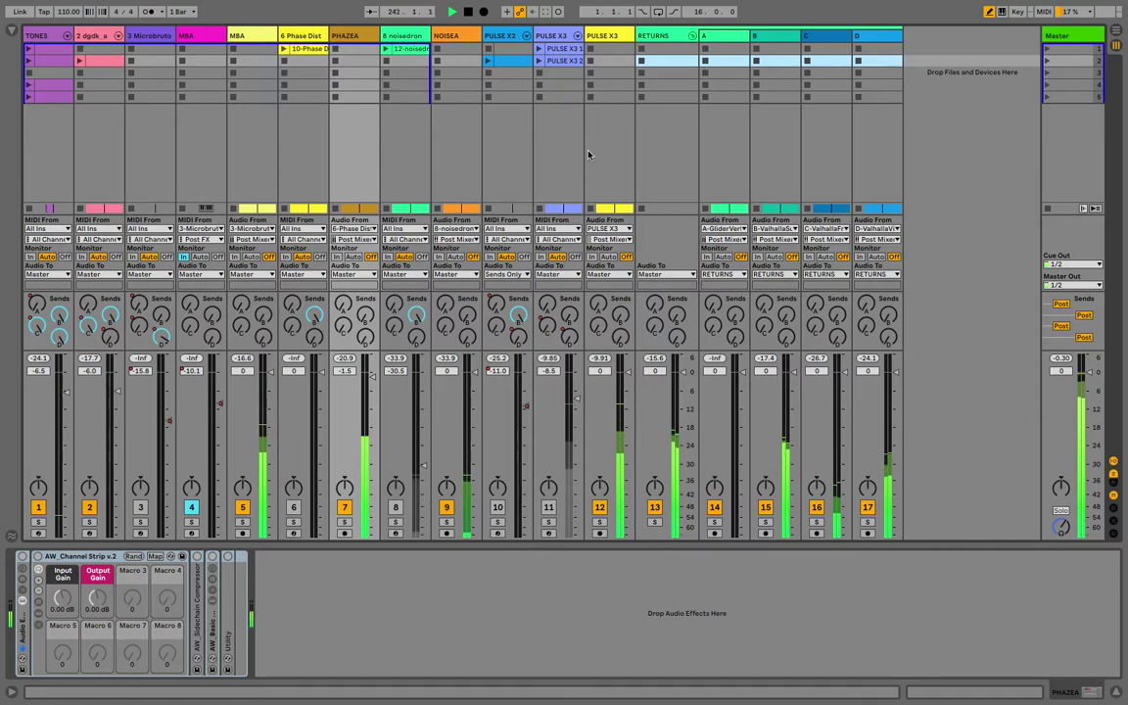
# - Raise the gain of the Master track's Limiter to 13.0 dB, stop playback and return to the start of the arrangement
pyautogui.click(1060, 36)
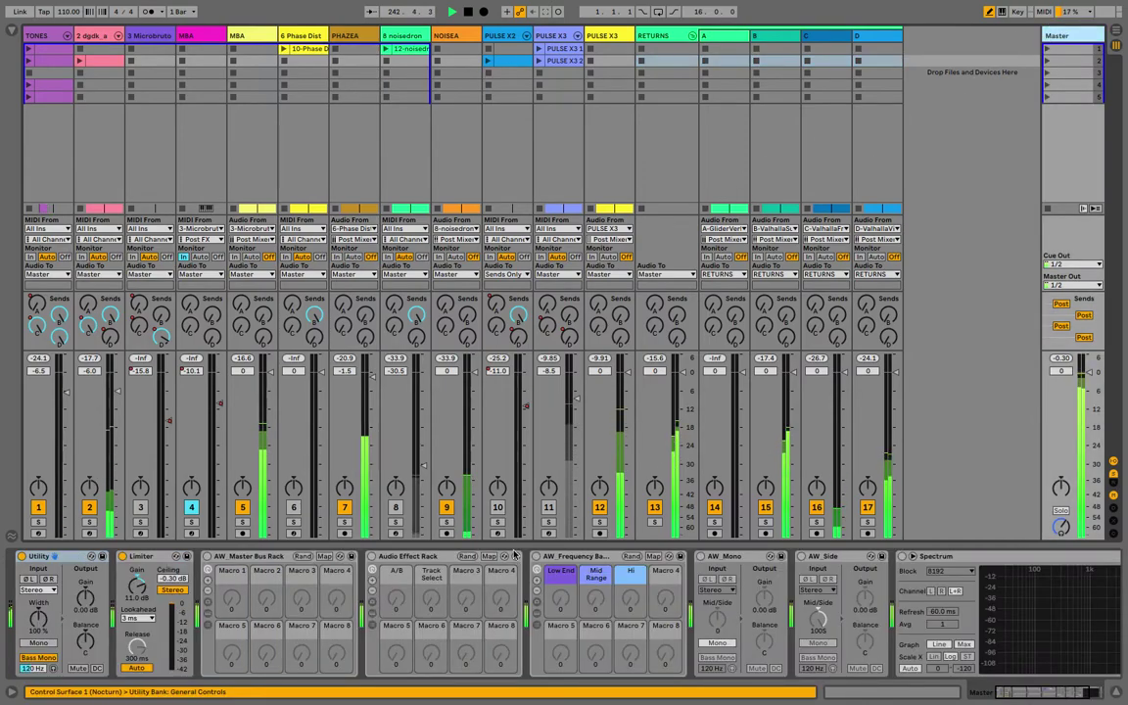
pyautogui.moveTo(136, 590); pyautogui.dragTo(137, 584)
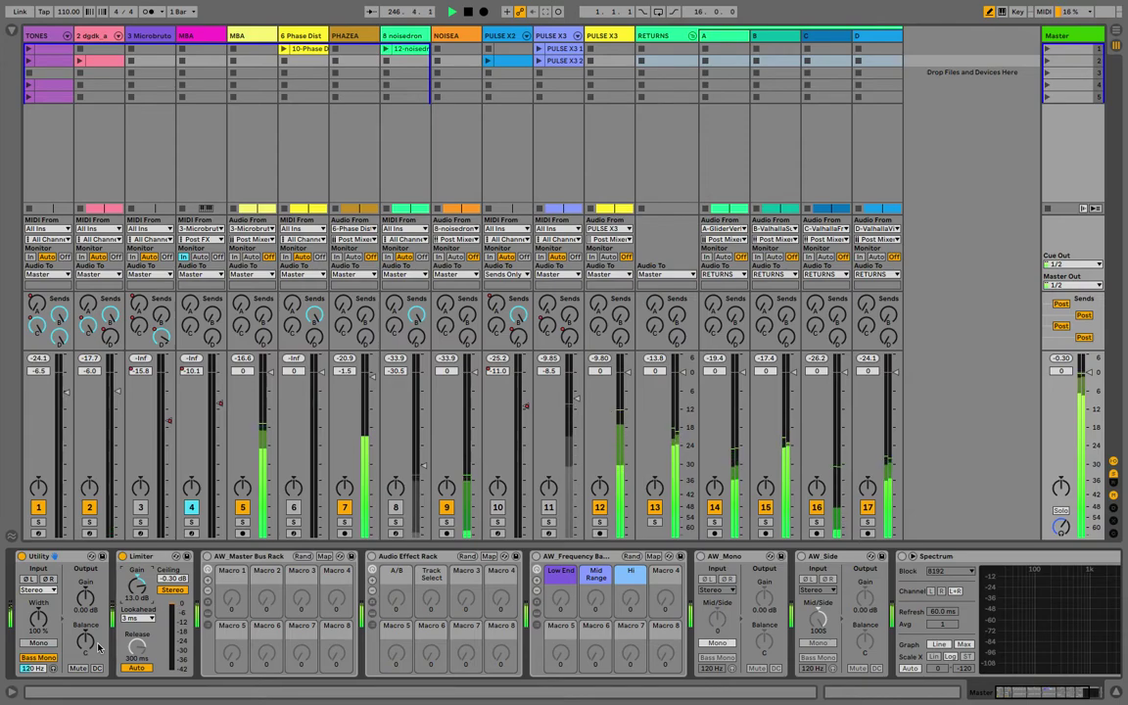
pyautogui.click(470, 11)
pyautogui.click(470, 12)
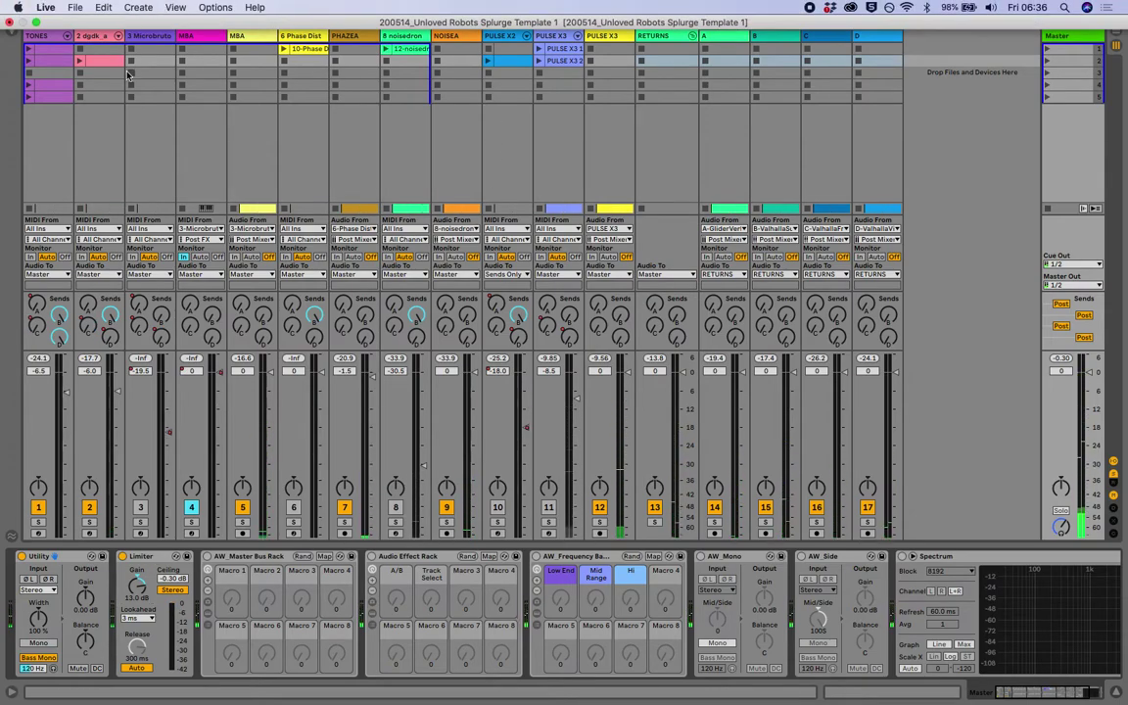
# - Check today's date and save the Live Set under the name "210226_Pulse X3 110" in the 1. Splurge folder
pyautogui.click(74, 7)
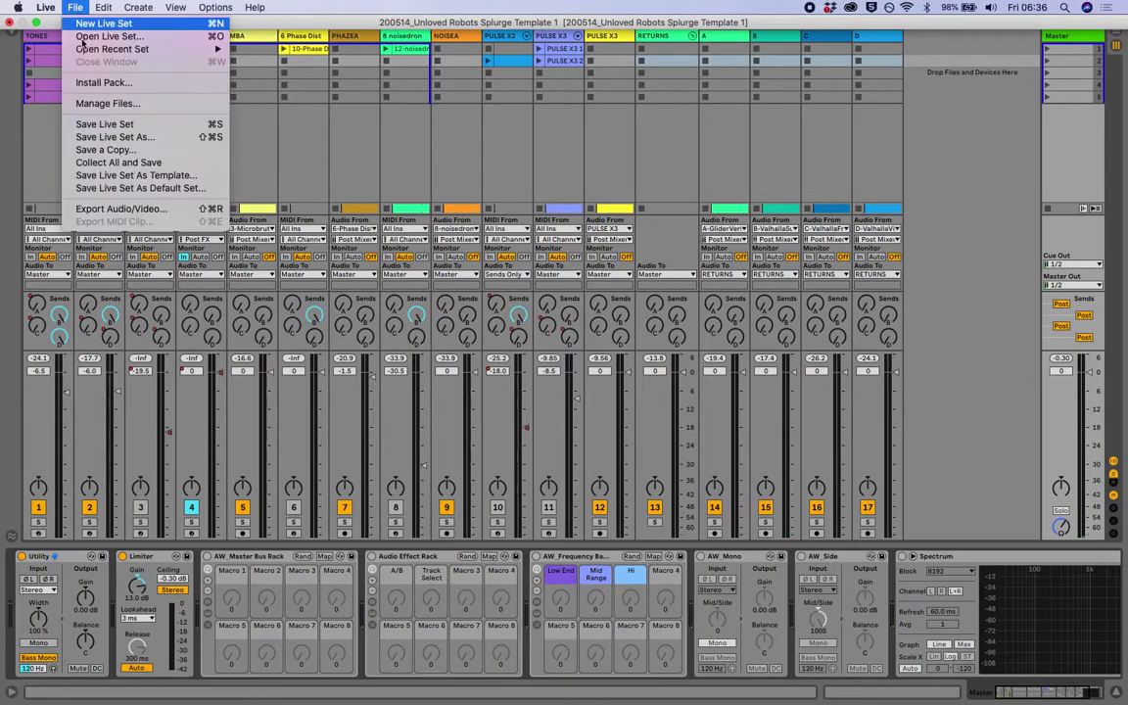
pyautogui.click(98, 138)
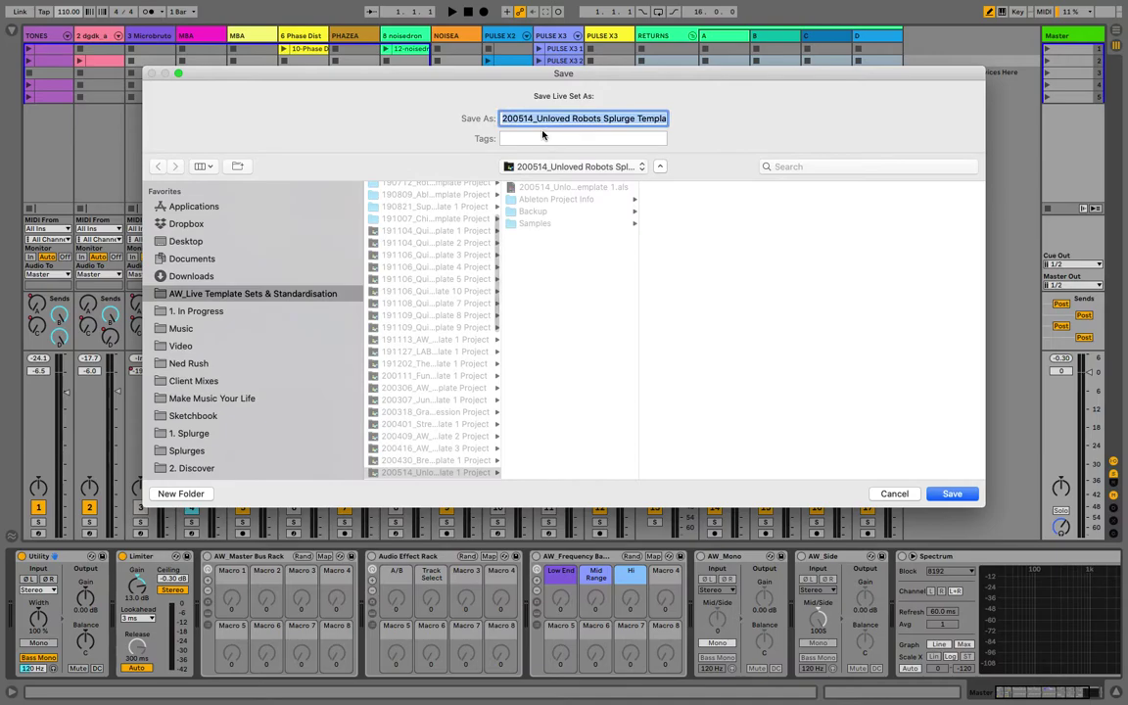
pyautogui.click(1011, 8)
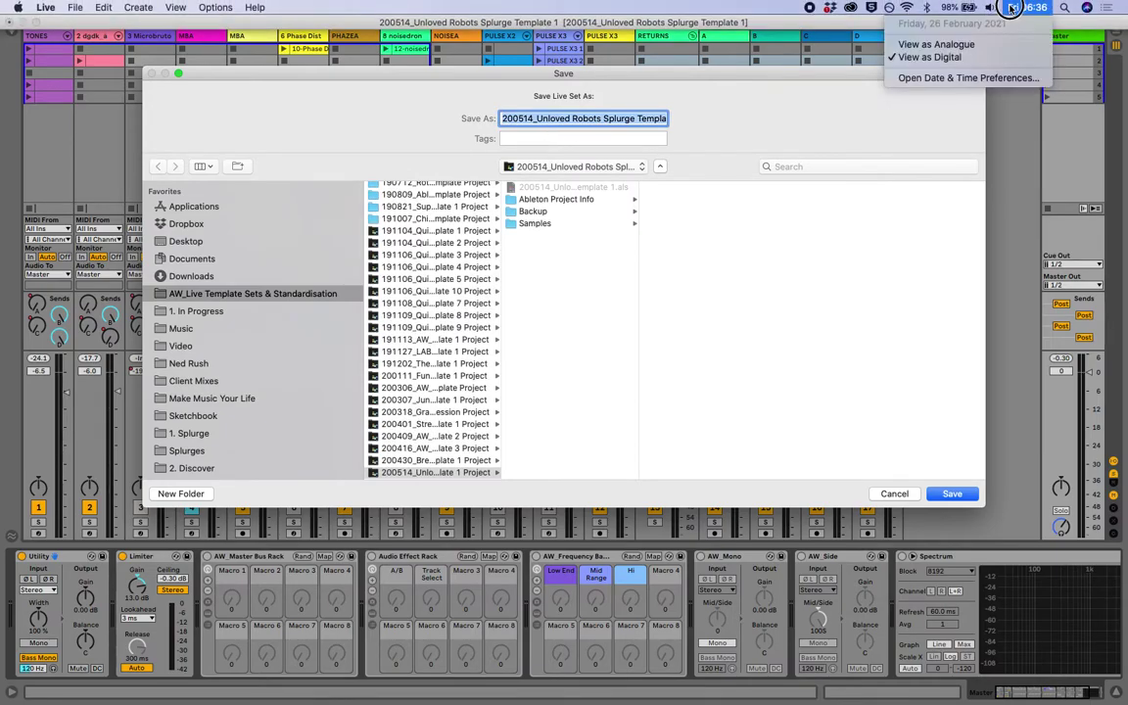
pyautogui.click(1011, 8)
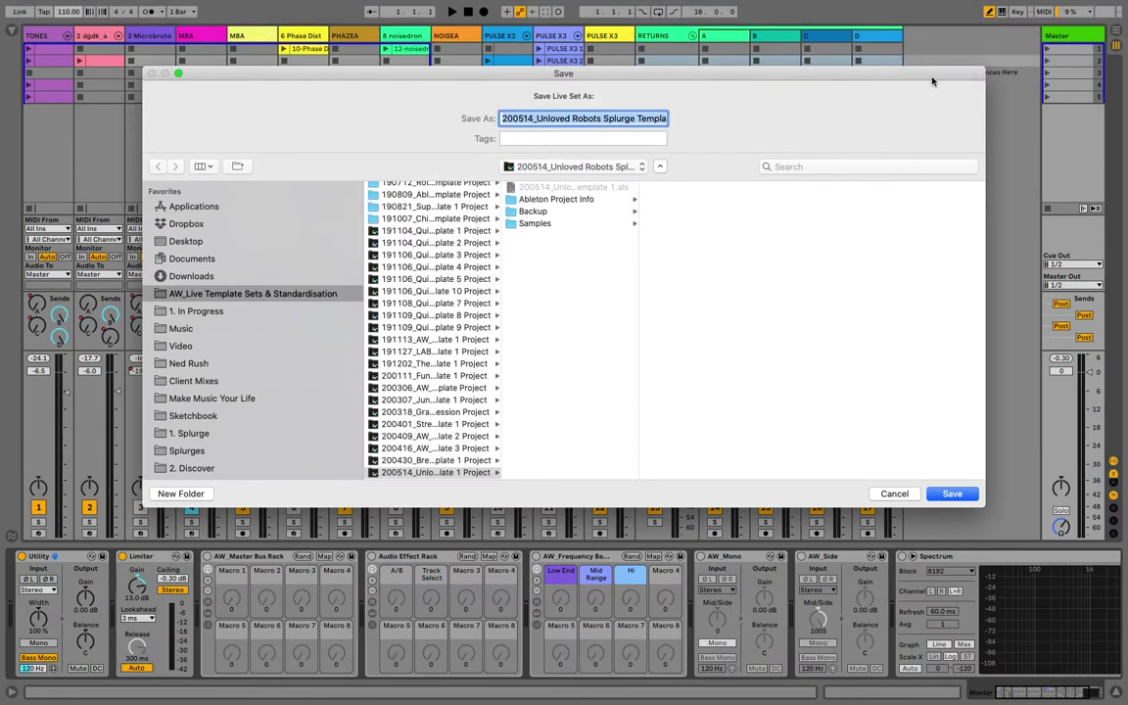
pyautogui.write('210226_Pulse X3 110')
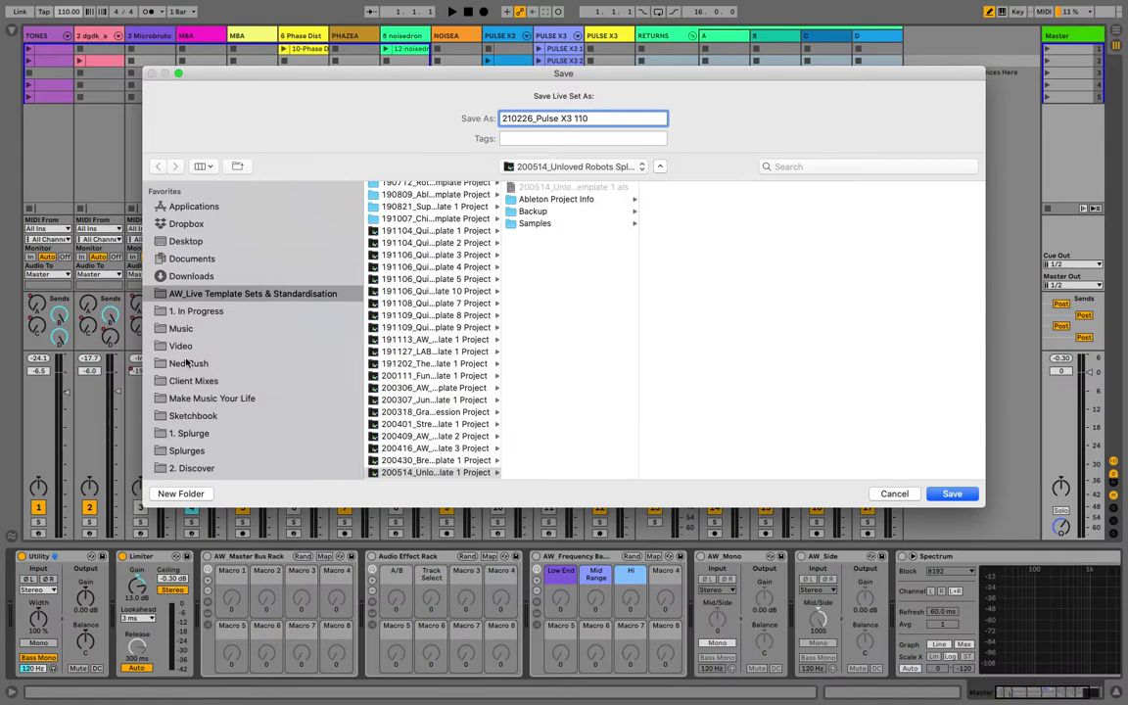
pyautogui.click(189, 433)
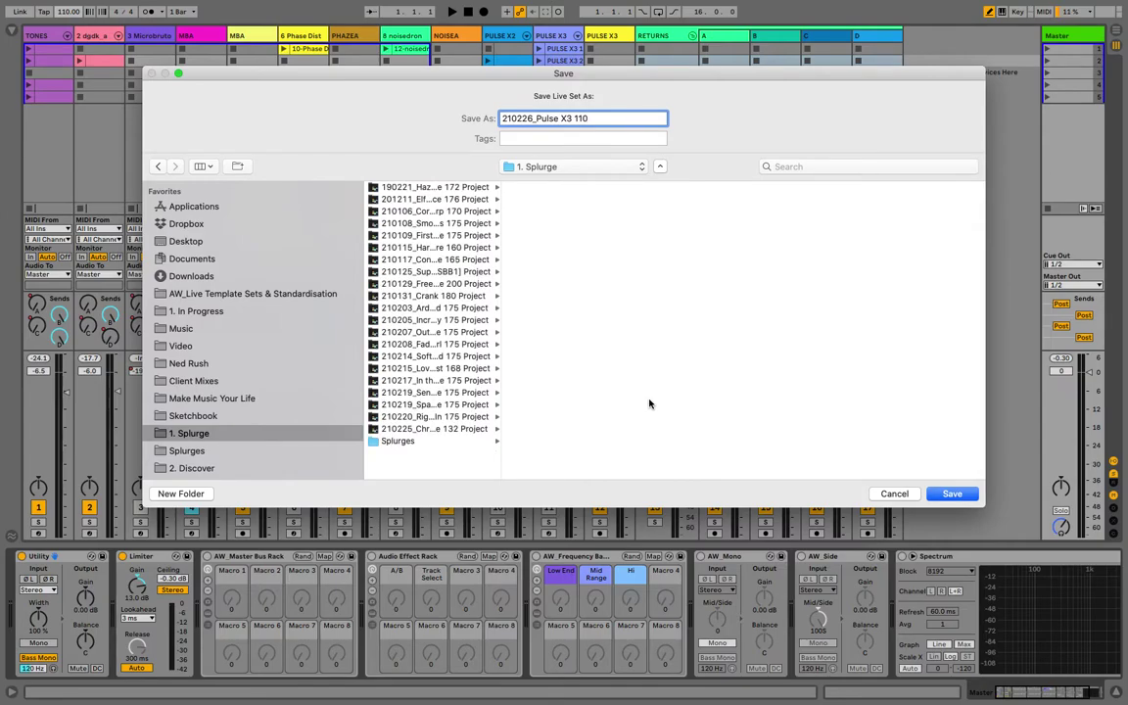
pyautogui.click(946, 495)
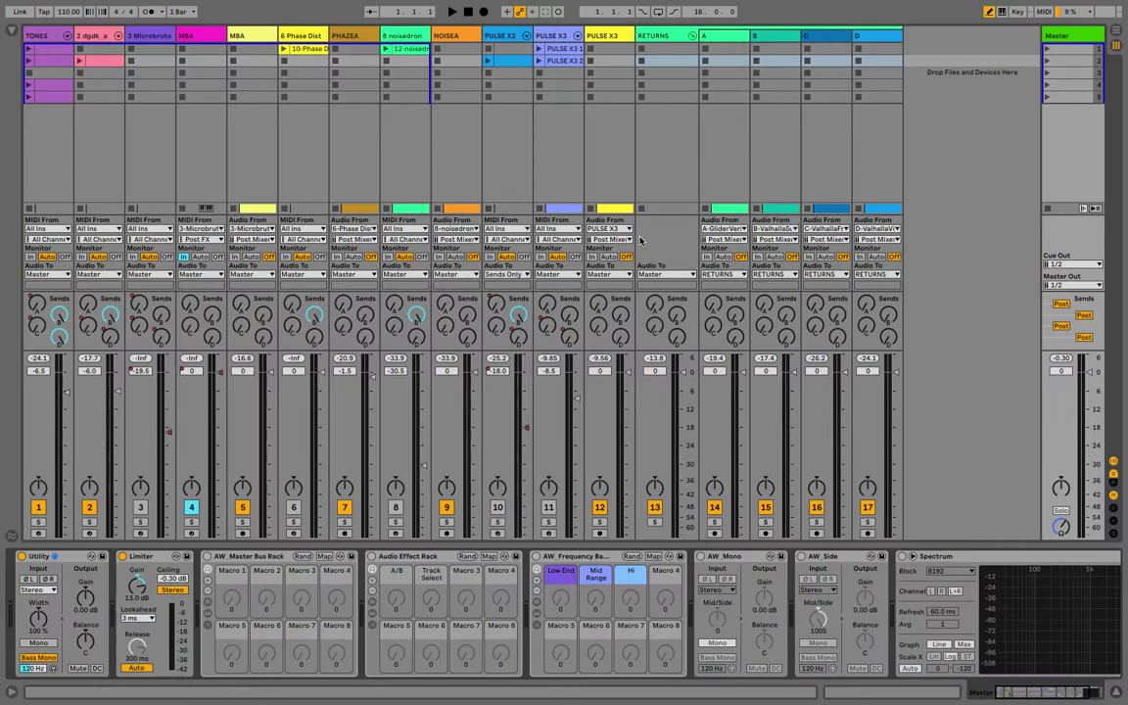
# - Show the Arrangement view with all tracks optimised to fit the window's height and width
pyautogui.press('Tab')
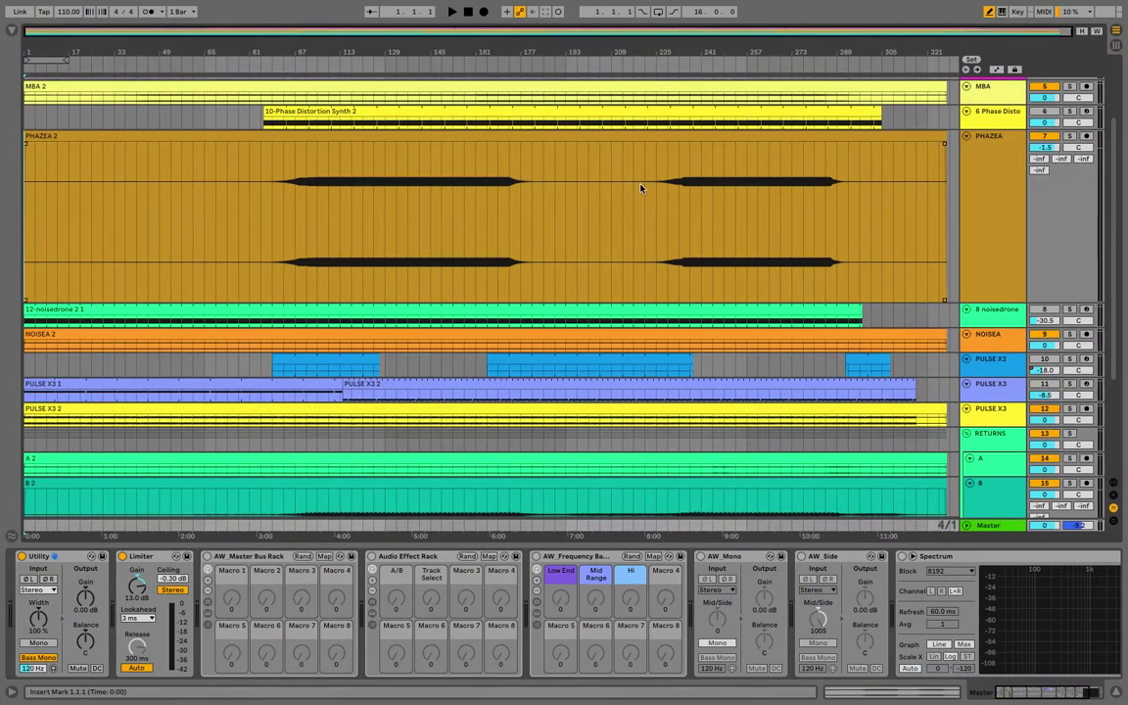
pyautogui.press('h')
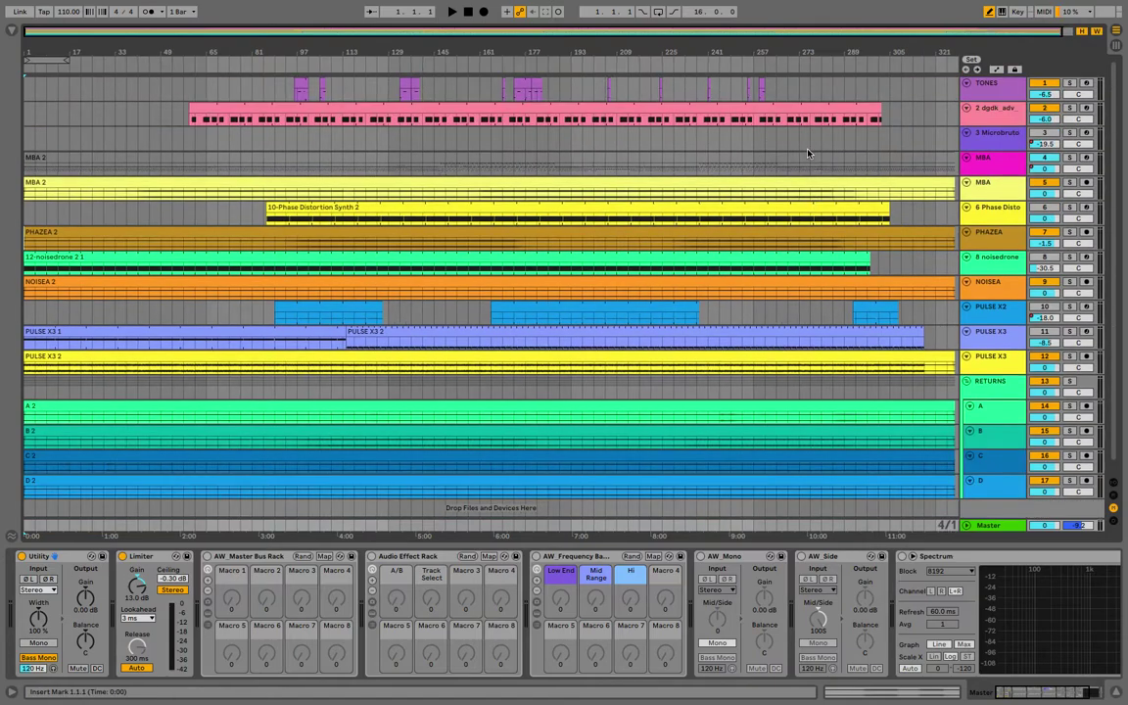
pyautogui.scroll(-1, 798, 191)
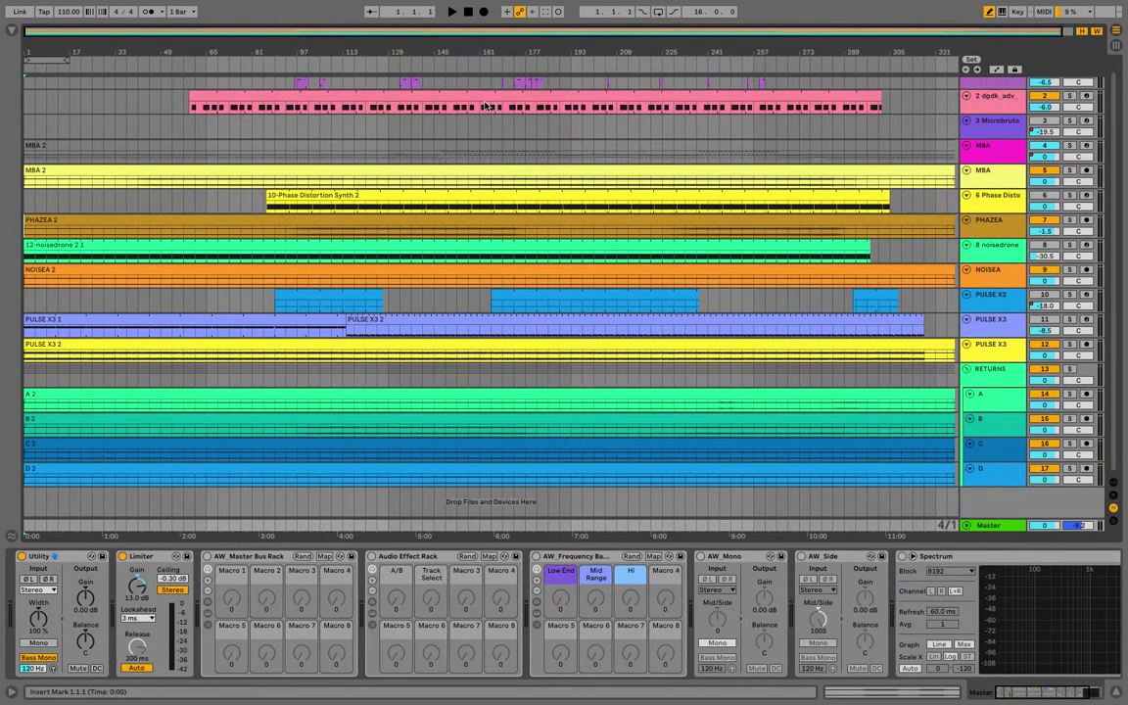
# - Set up an audio export of the Master track with PCM encoding off, for MP3 (CBR 320) only
pyautogui.click(75, 7)
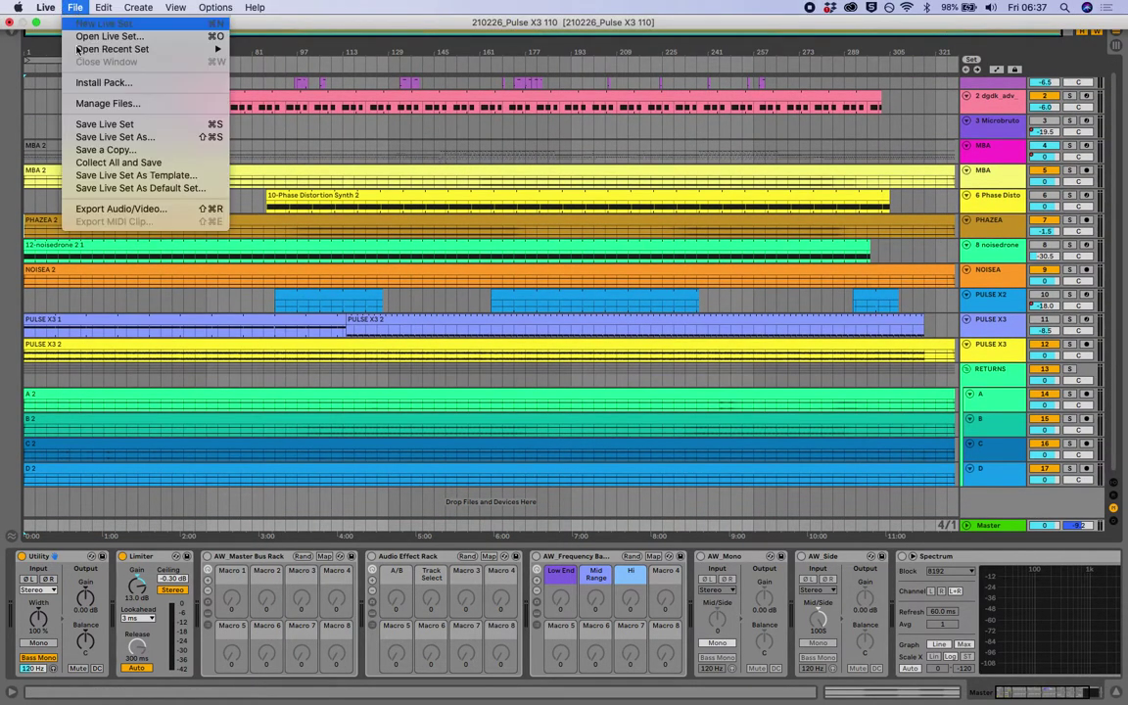
pyautogui.click(98, 188)
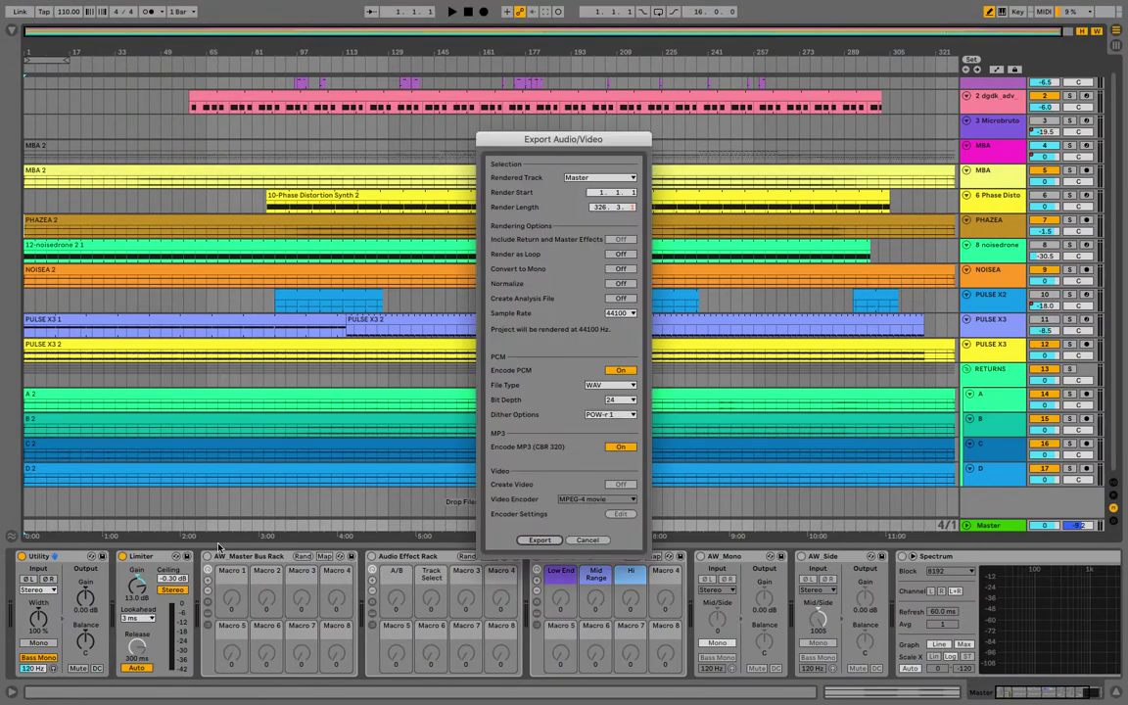
pyautogui.click(623, 370)
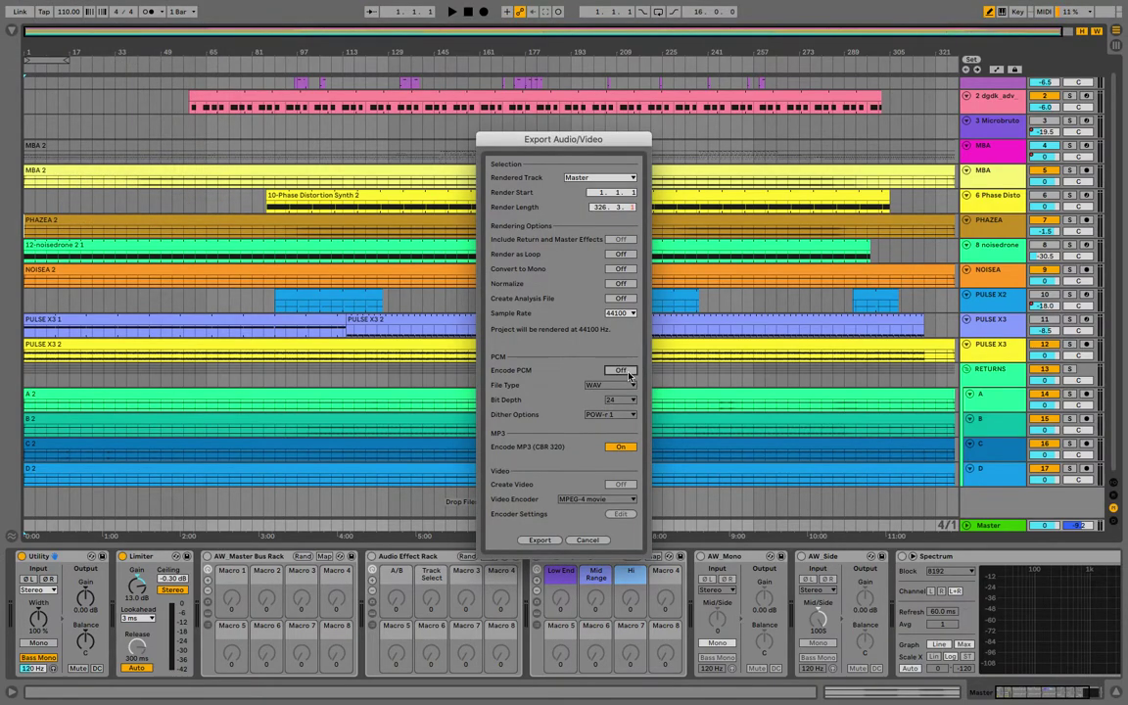
pyautogui.click(622, 370)
pyautogui.click(623, 370)
# - Export the audio as "210226_Pulse X3 110.mp3" into the Splurges folder
pyautogui.click(539, 541)
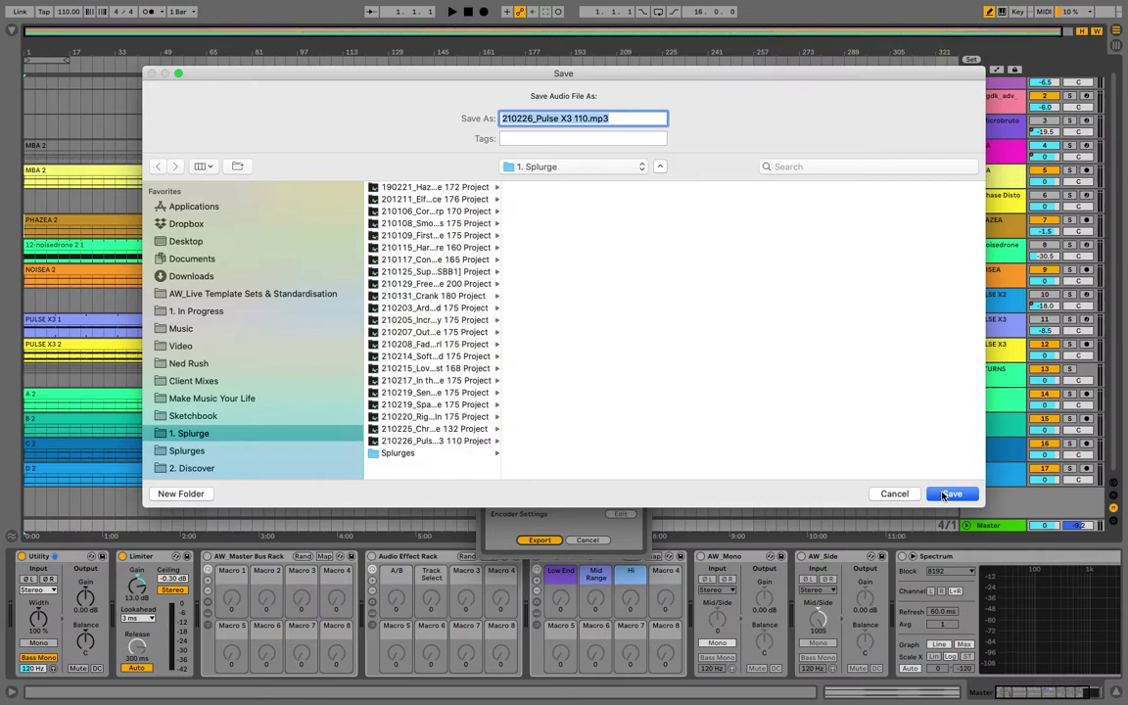
pyautogui.click(186, 451)
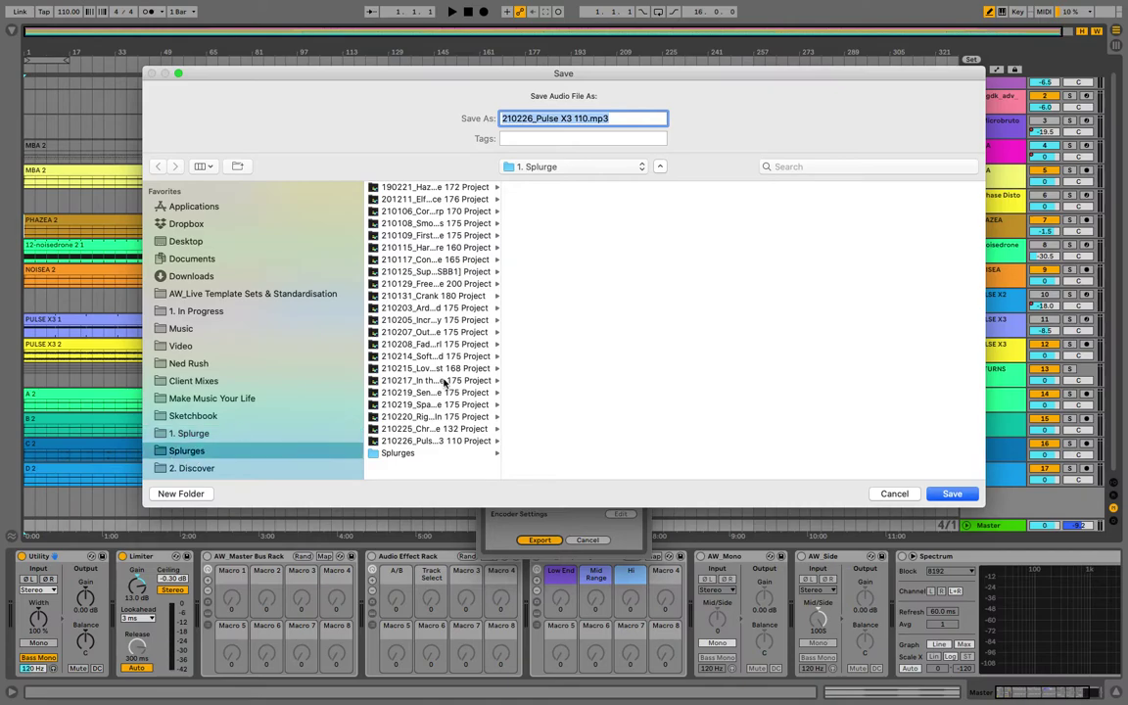
pyautogui.click(958, 492)
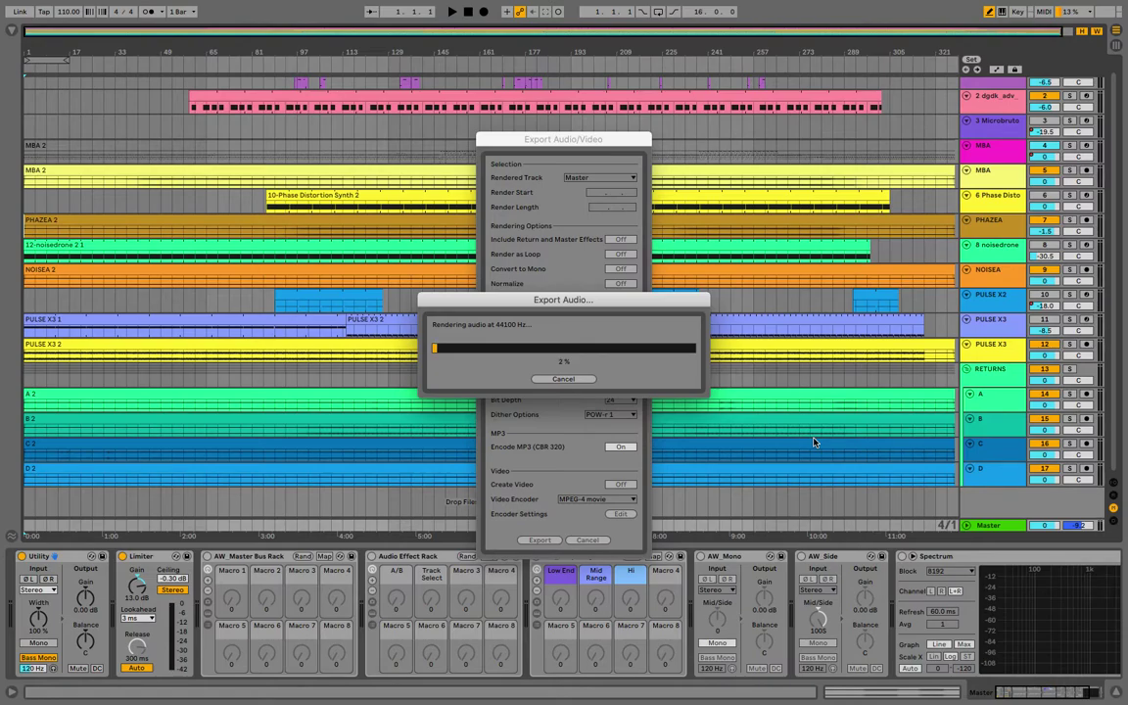
pyautogui.moveTo(716, 4)
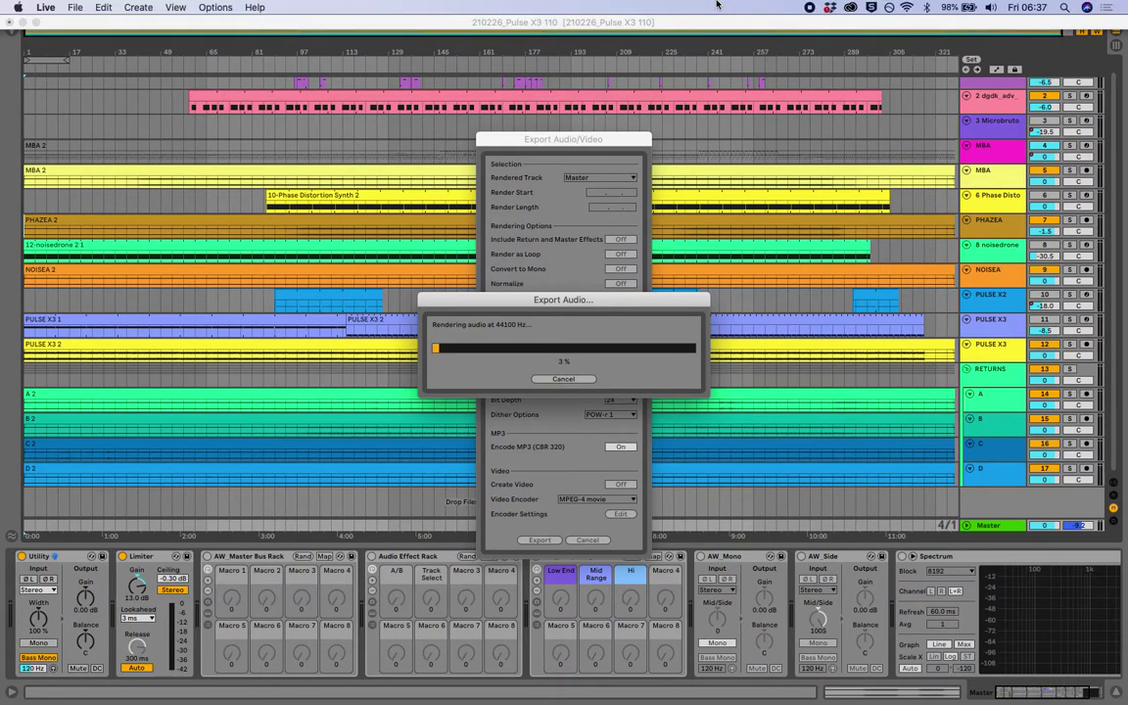